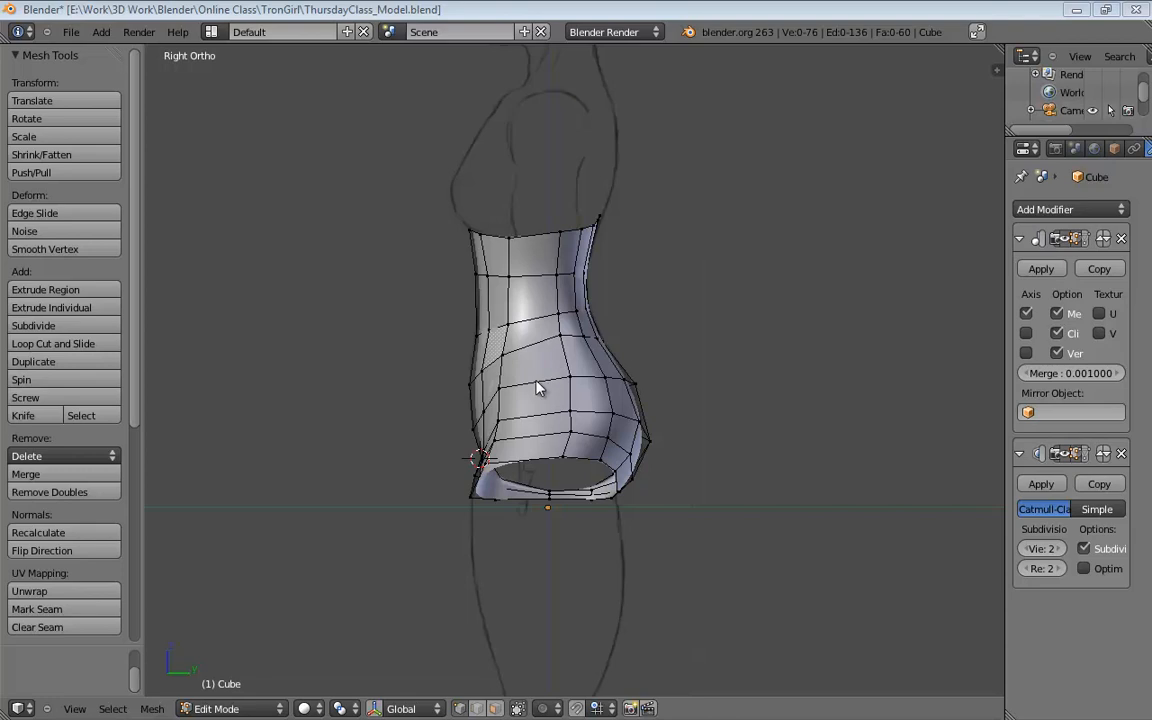
# Examine the mirrored lower torso mesh in perspective from the front, back and side, checking its edge spacing
pyautogui.moveTo(575, 390); pyautogui.dragTo(580, 455, button='middle')
pyautogui.scroll(2, 624, 428)
pyautogui.press('KP_5')
pyautogui.scroll(-1, 709, 419)
pyautogui.scroll(-1, 709, 419)
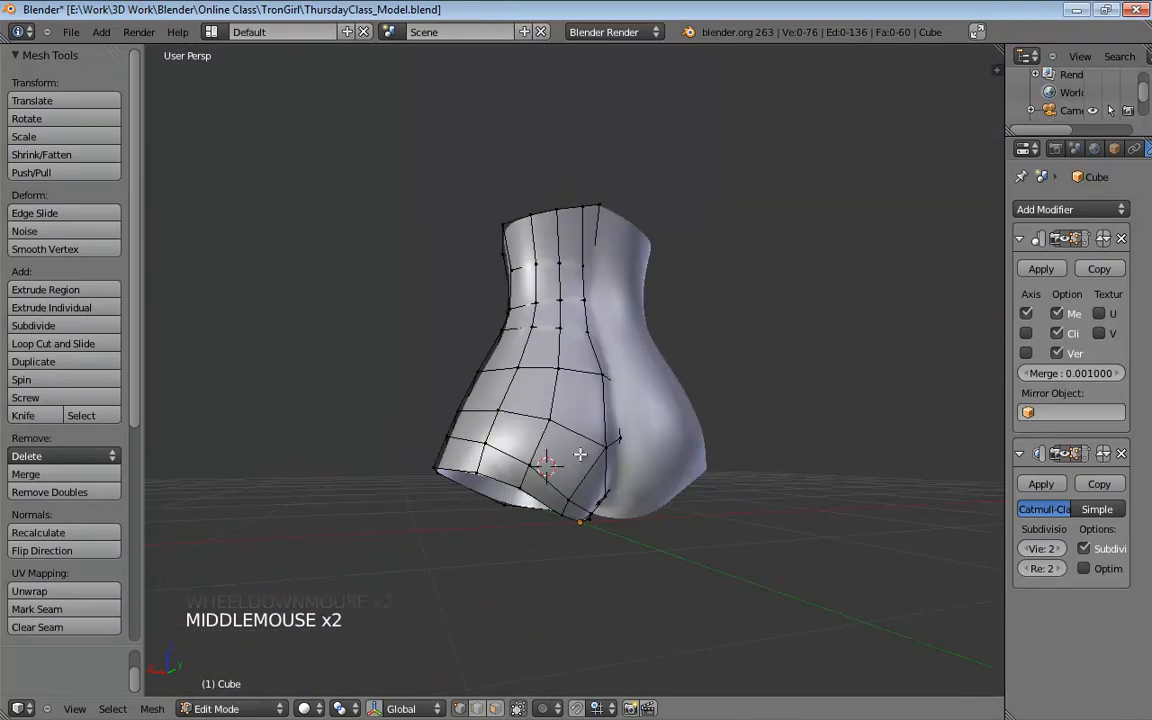
pyautogui.moveTo(484, 405); pyautogui.dragTo(475, 535, button='middle')
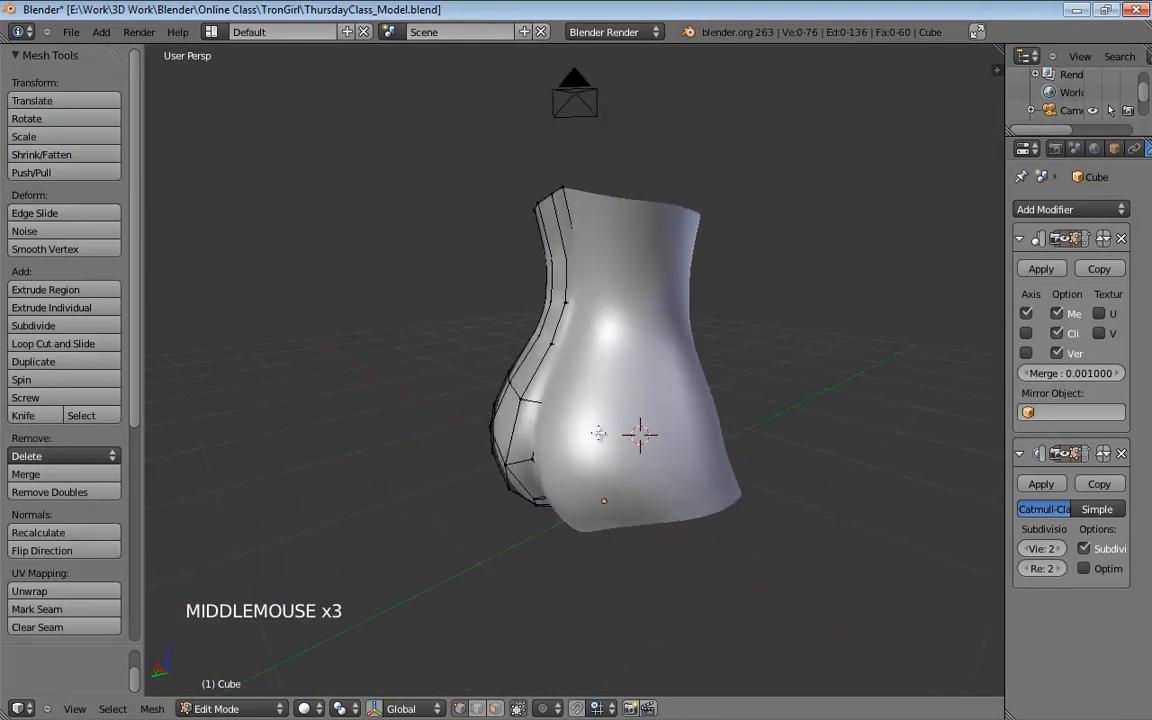
pyautogui.moveTo(606, 510); pyautogui.dragTo(654, 432, button='middle')
pyautogui.moveTo(530, 446); pyautogui.dragTo(662, 447, button='middle')
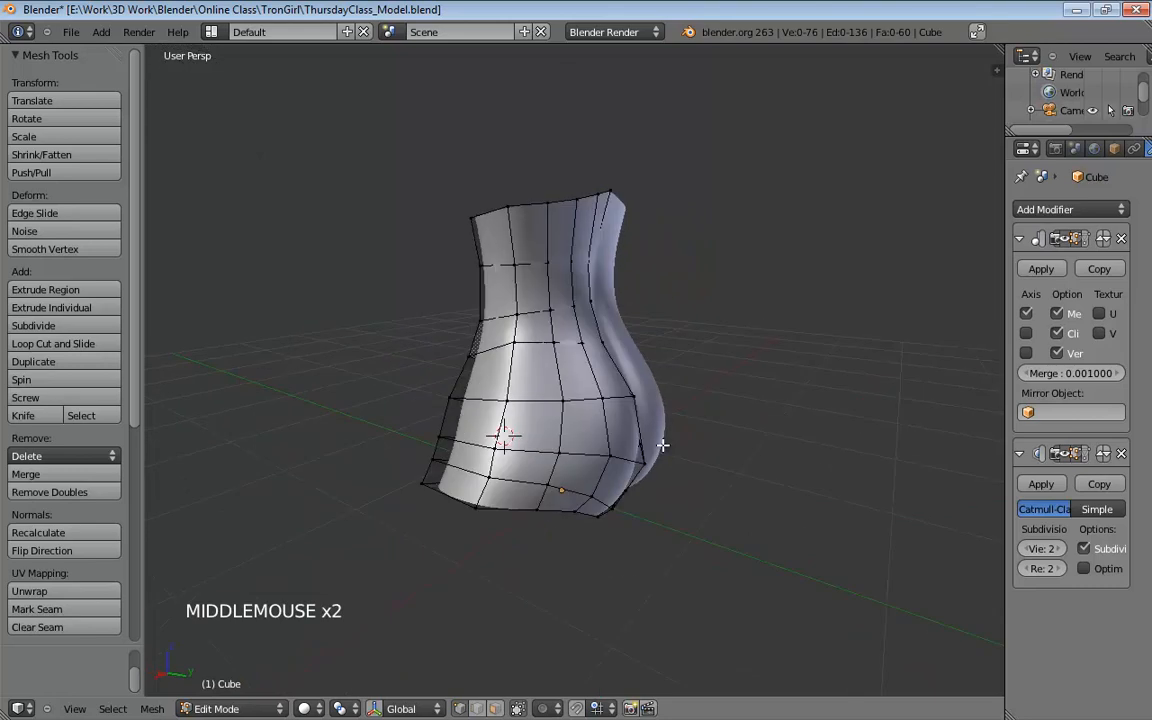
pyautogui.moveTo(579, 442); pyautogui.dragTo(682, 420, button='middle')
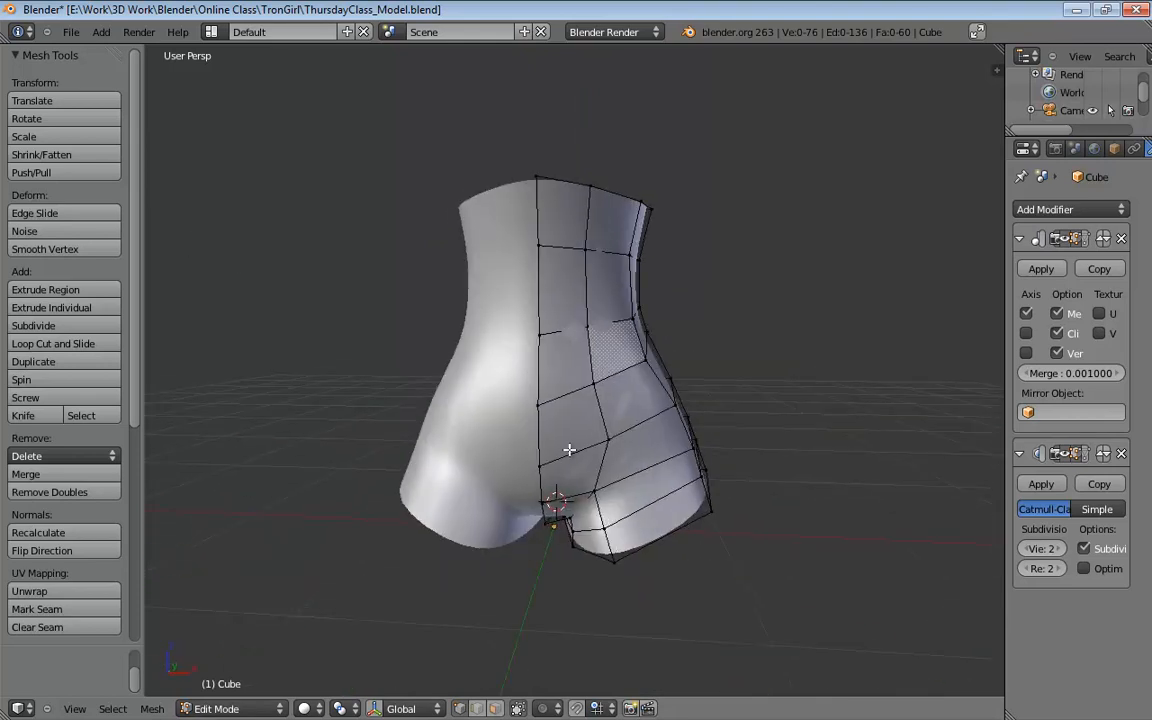
# Try a vertical loop cut beside the mirror seam, inspect it front and back, and undo it
pyautogui.hotkey('ctrl', 'r')
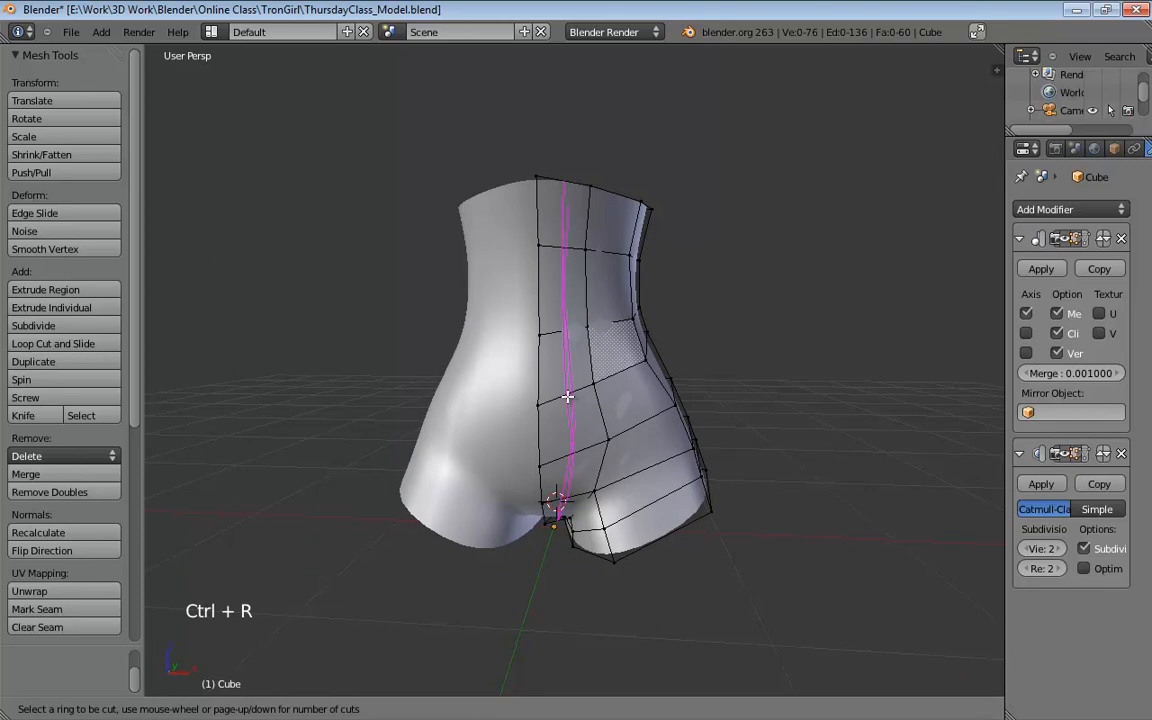
pyautogui.click(567, 397)
pyautogui.moveTo(617, 424); pyautogui.dragTo(634, 364, button='middle')
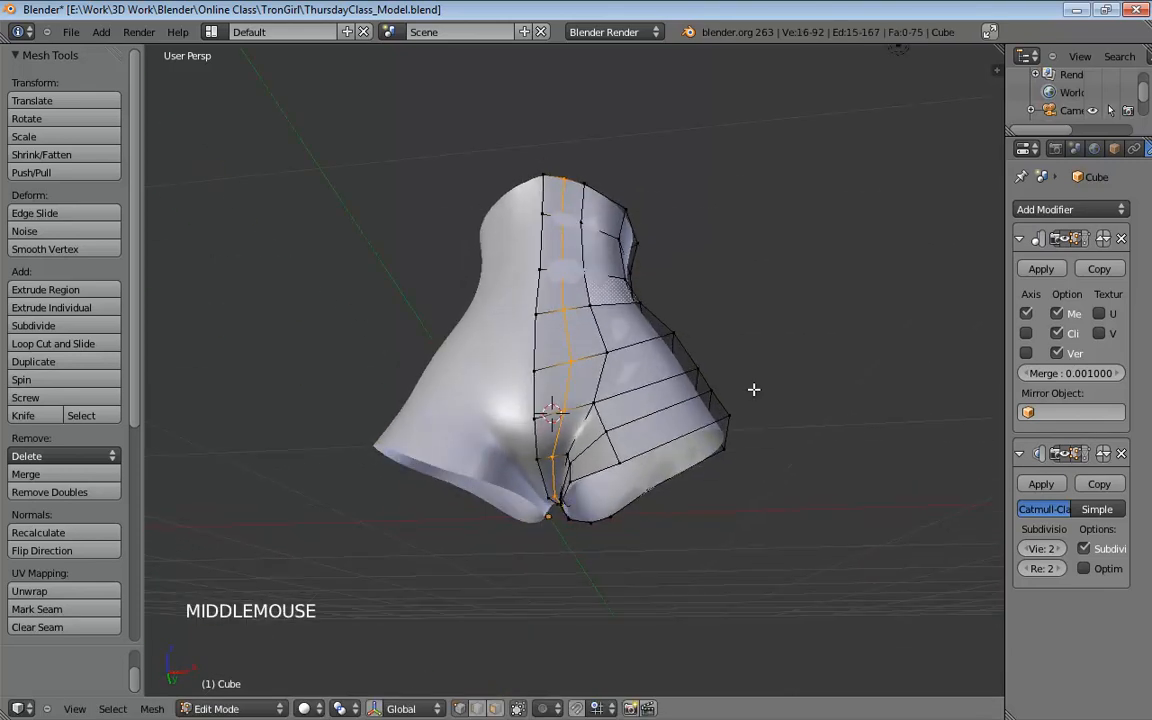
pyautogui.moveTo(754, 389); pyautogui.dragTo(585, 304, button='middle')
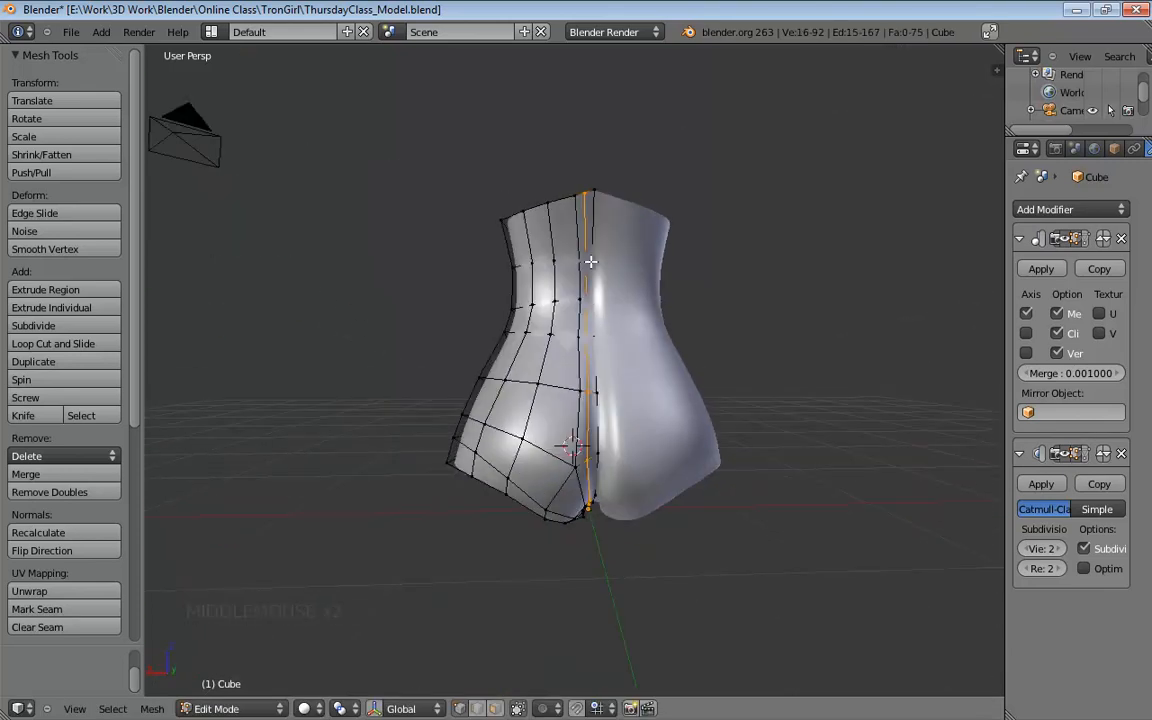
pyautogui.hotkey('ctrl', 'z')
# Switch to edge selection and edge-slide the vertical loop on the torso's side toward the front, by a factor of about -0.518
pyautogui.moveTo(532, 240); pyautogui.dragTo(535, 466, button='middle')
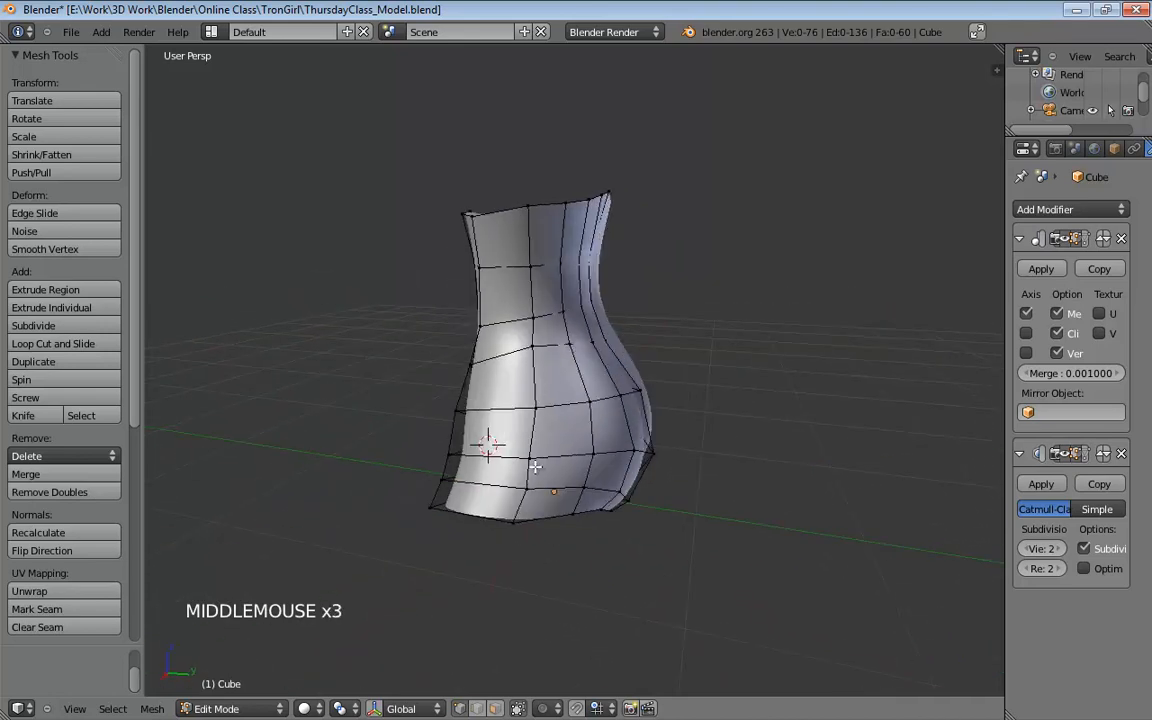
pyautogui.hotkey('ctrl', 'Tab')
pyautogui.click(520, 488)
pyautogui.keyDown('alt'); pyautogui.click(480, 402); pyautogui.keyUp('alt')
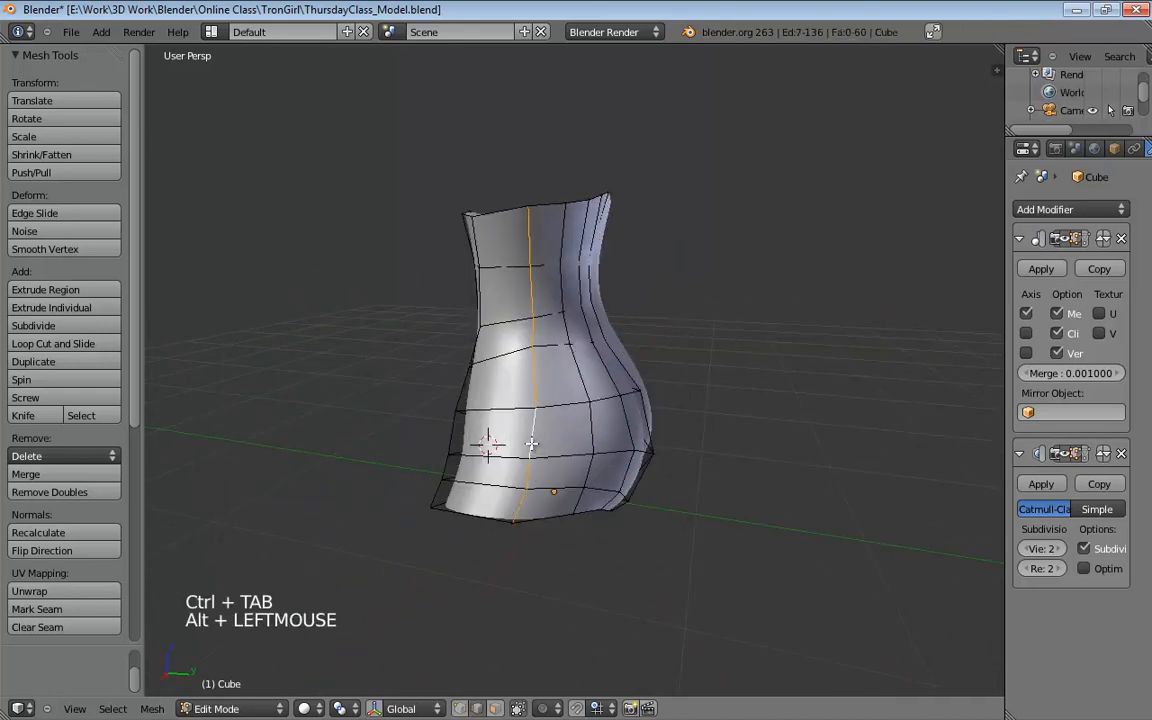
pyautogui.moveTo(480, 402); pyautogui.dragTo(645, 436, button='middle')
pyautogui.hotkey('ctrl', 'e')
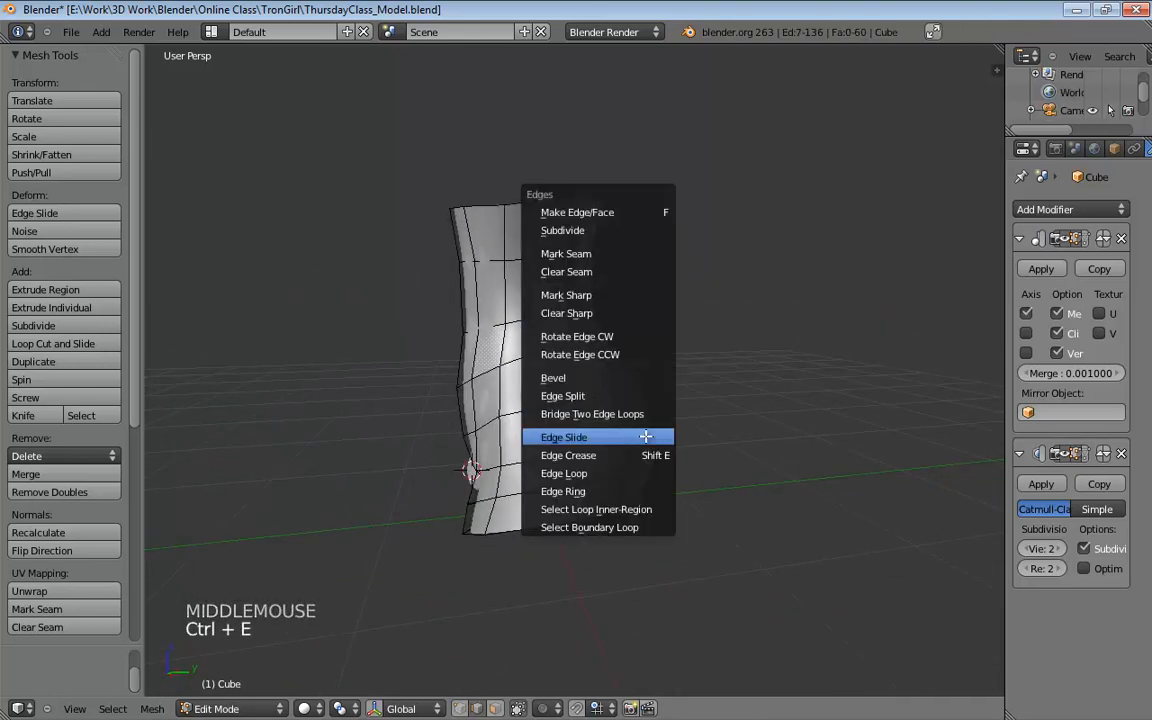
pyautogui.click(645, 436)
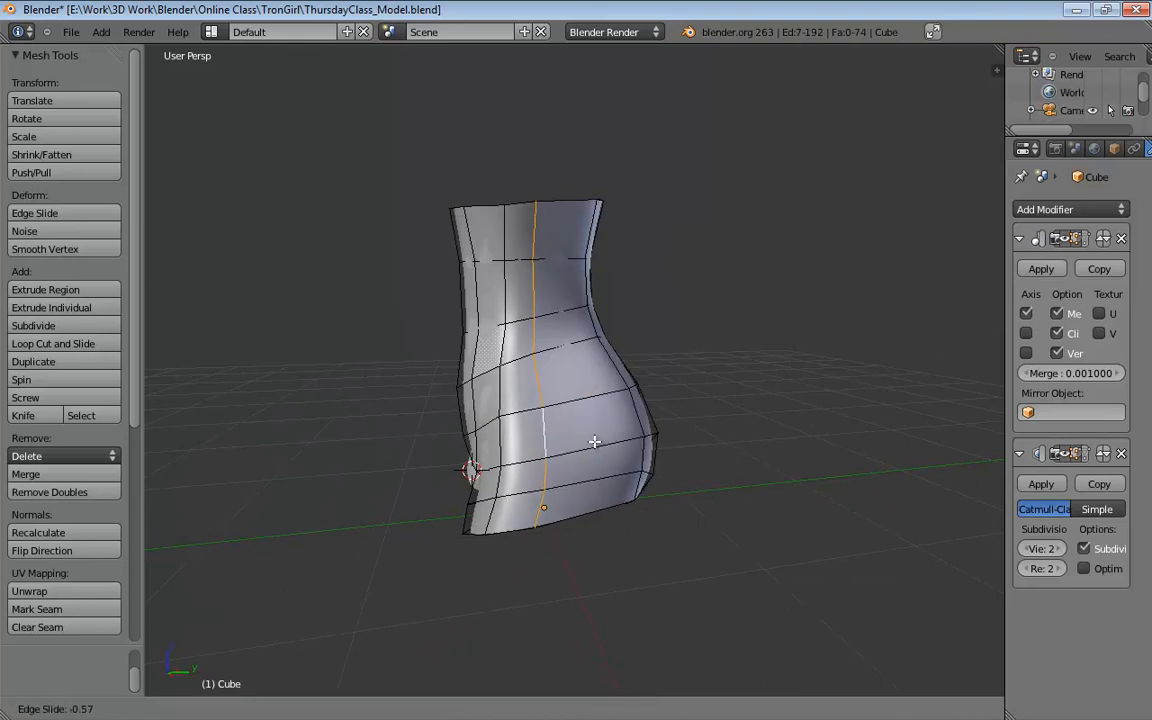
pyautogui.click(597, 441)
# Edge-slide the next vertical loop toward the back of the torso forward, by a factor of about 0.521
pyautogui.moveTo(597, 441); pyautogui.dragTo(554, 283, button='middle')
pyautogui.keyDown('alt'); pyautogui.click(551, 259); pyautogui.keyUp('alt')
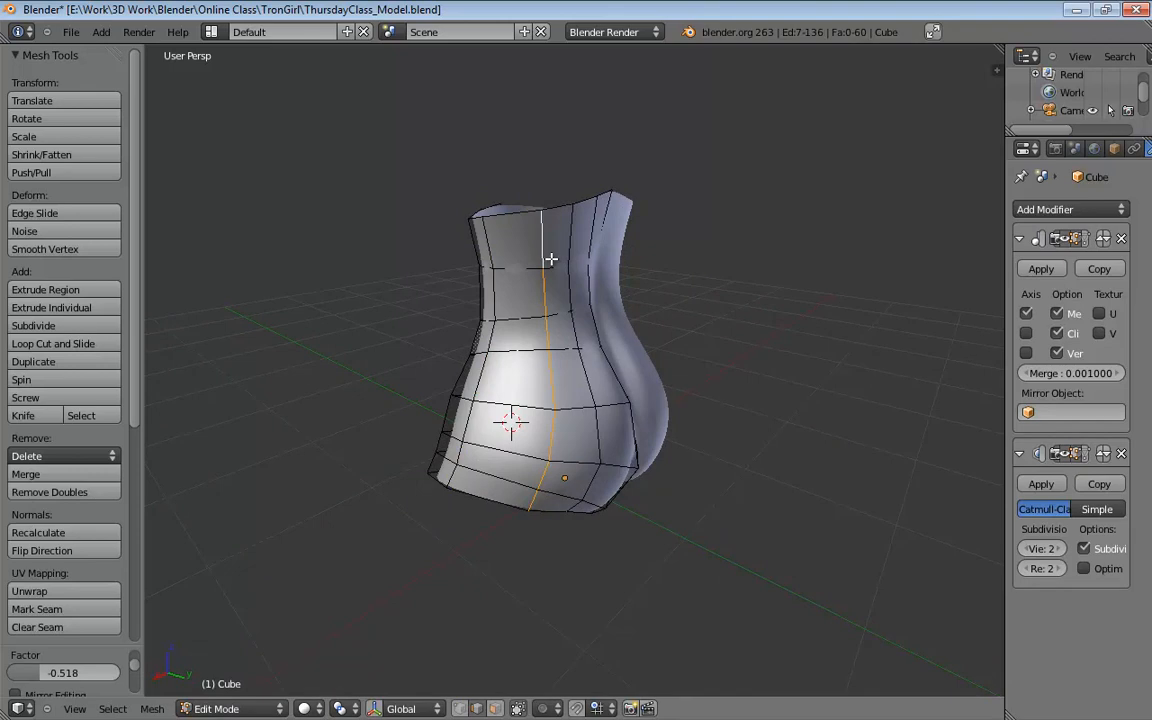
pyautogui.hotkey('shift', 'r')
pyautogui.moveTo(564, 297); pyautogui.dragTo(545, 388, button='middle')
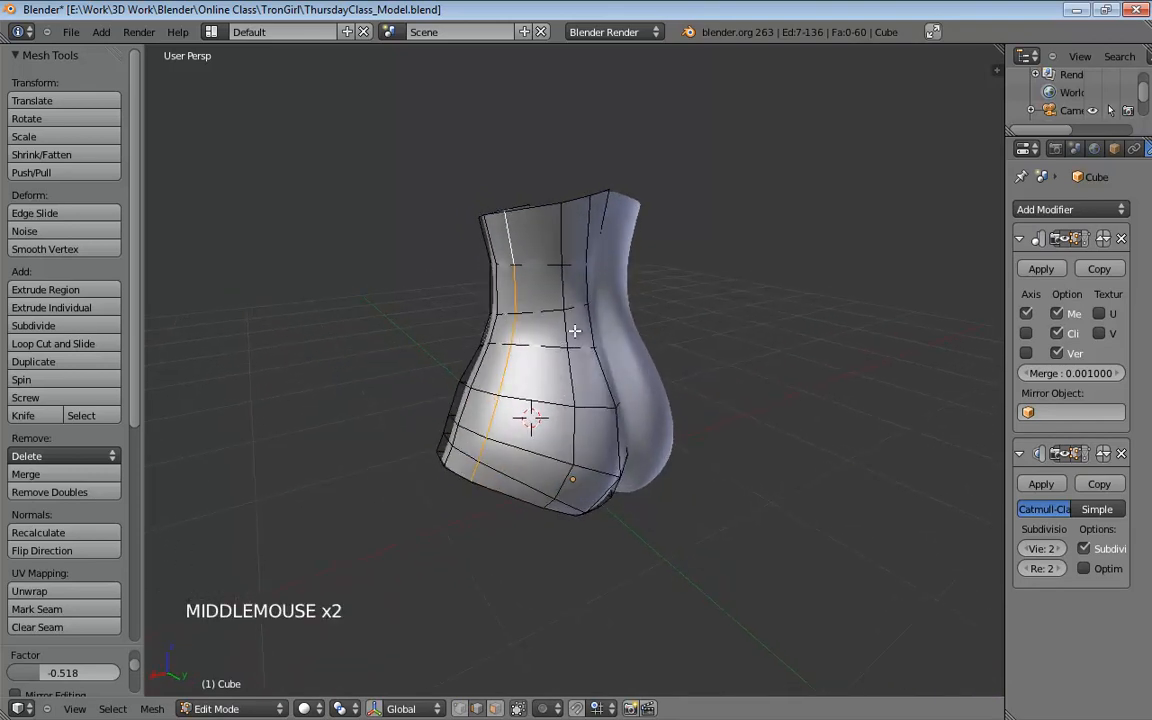
pyautogui.moveTo(577, 347); pyautogui.dragTo(566, 258, button='middle')
pyautogui.keyDown('alt'); pyautogui.click(577, 299); pyautogui.keyUp('alt')
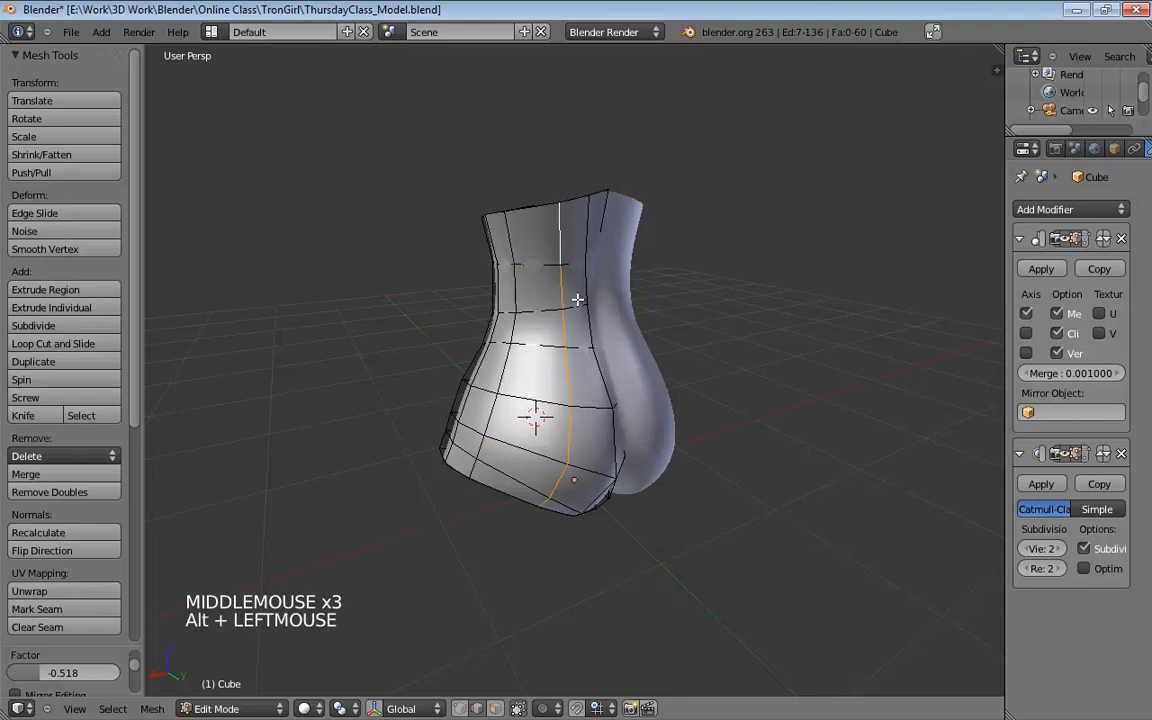
pyautogui.moveTo(540, 356); pyautogui.dragTo(635, 416, button='middle')
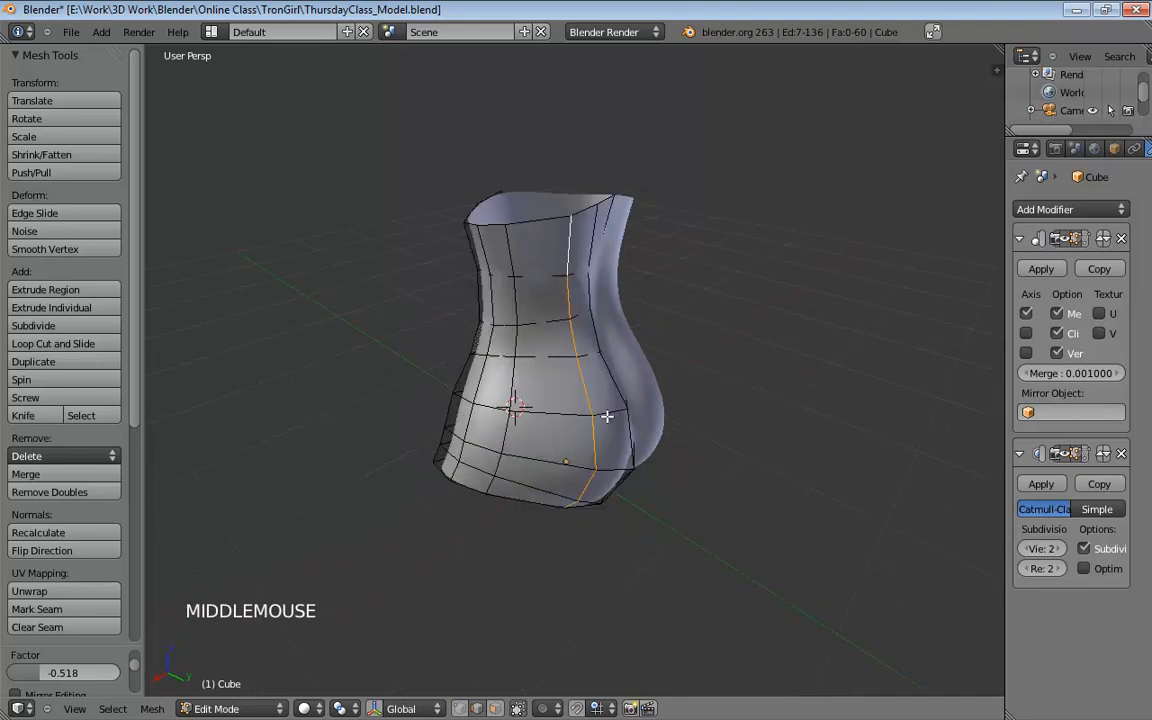
pyautogui.press('g')
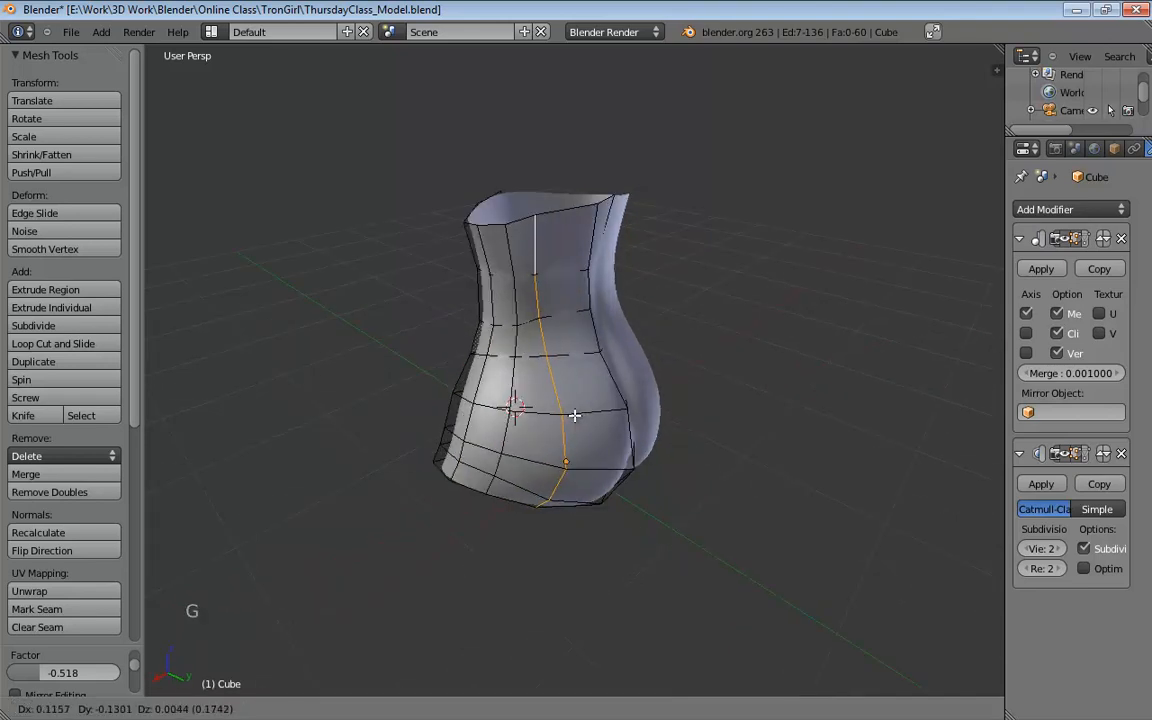
pyautogui.rightClick(588, 410)
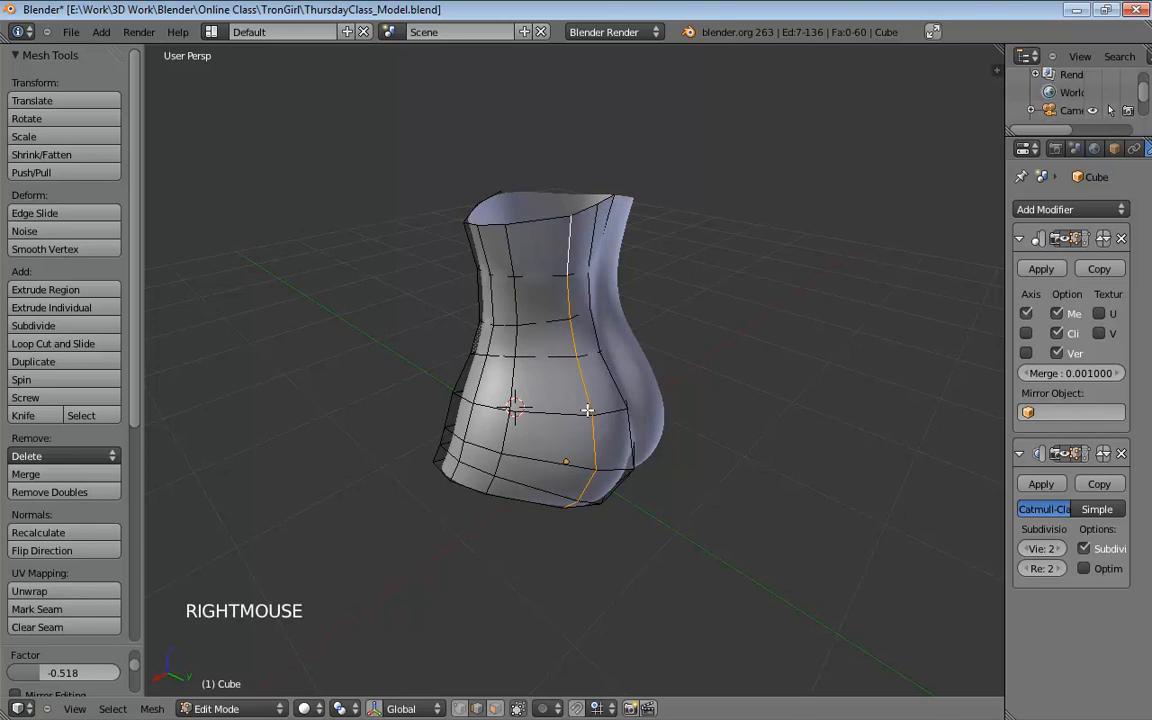
pyautogui.hotkey('ctrl', 'e')
pyautogui.click(587, 408)
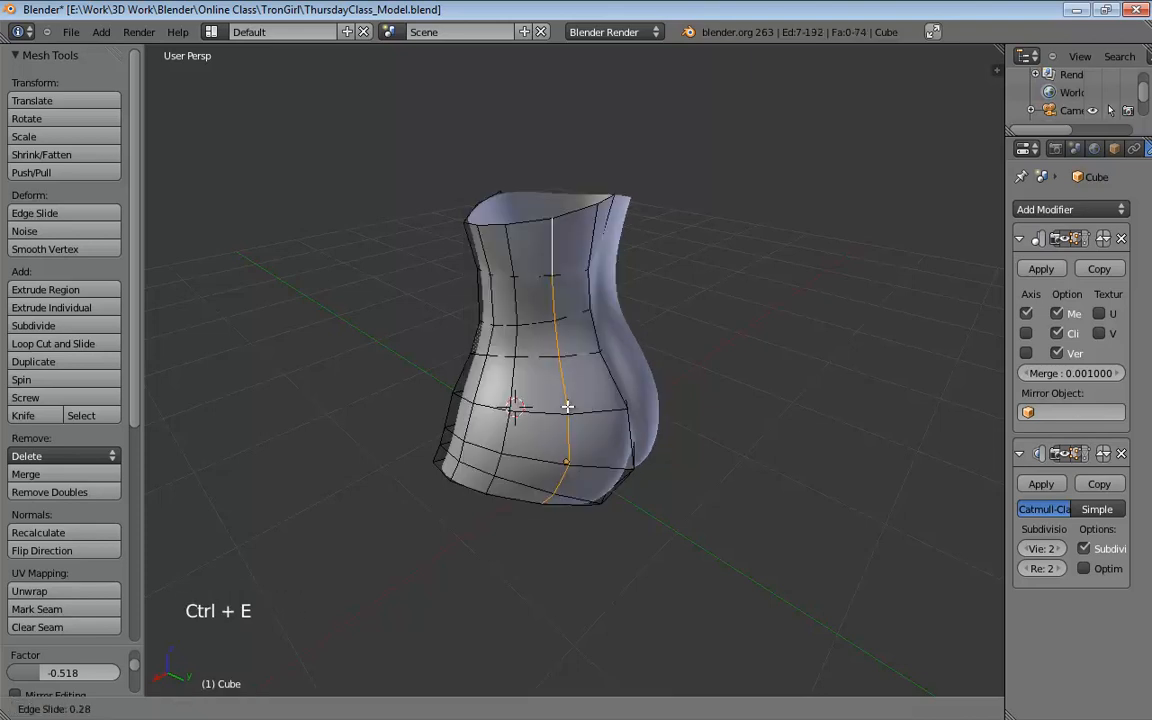
pyautogui.click(555, 407)
# Select the four upper edges of the vertical column beside the back seam and slide them away from it by about 0.375
pyautogui.moveTo(555, 407); pyautogui.dragTo(569, 397, button='middle')
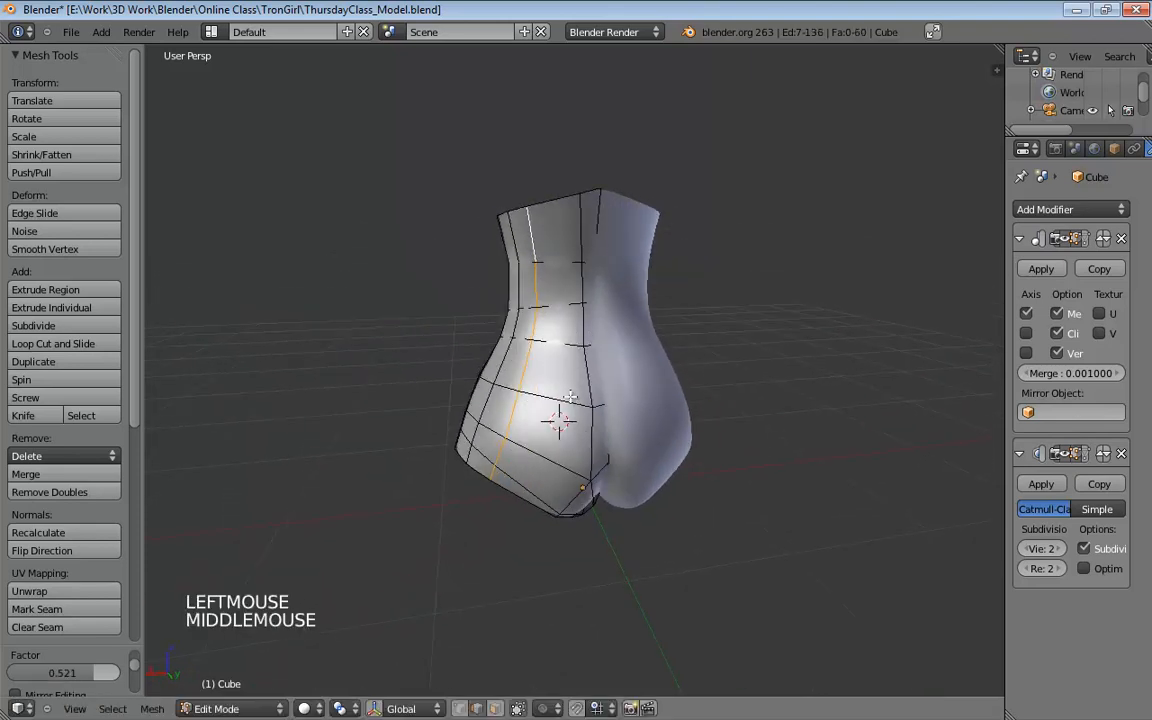
pyautogui.click(590, 401)
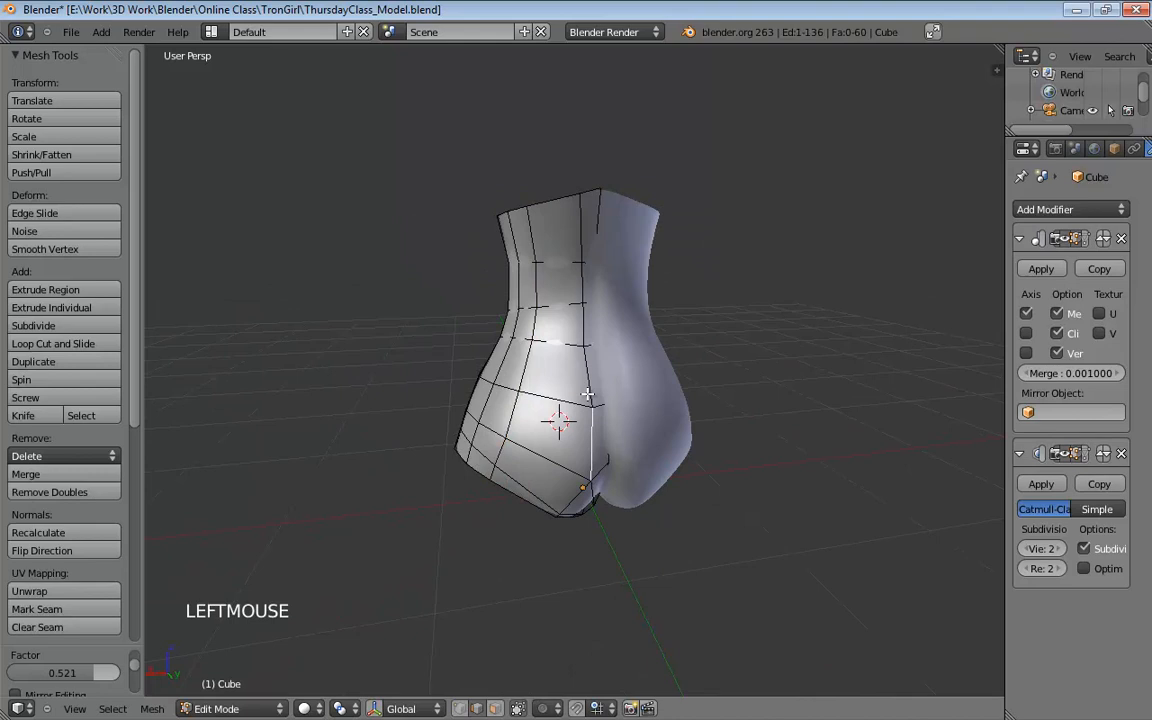
pyautogui.keyDown('shift'); pyautogui.click(583, 305); pyautogui.keyUp('shift')
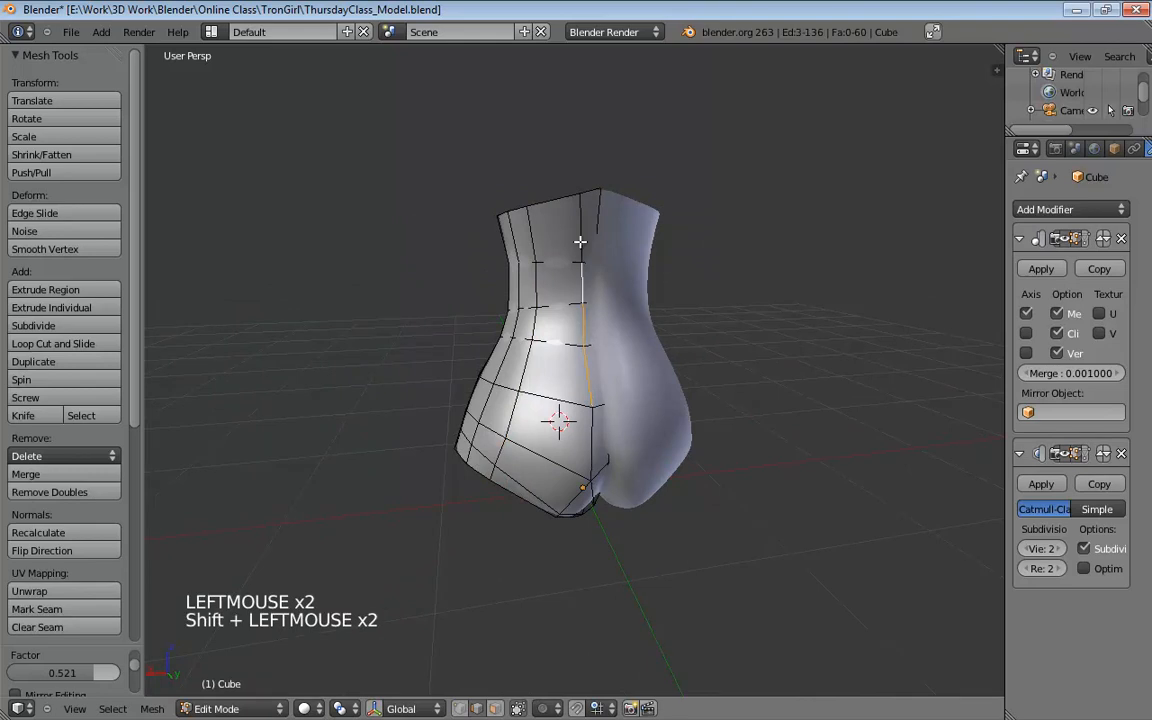
pyautogui.keyDown('shift'); pyautogui.click(596, 330); pyautogui.keyUp('shift')
pyautogui.hotkey('ctrl', 'e')
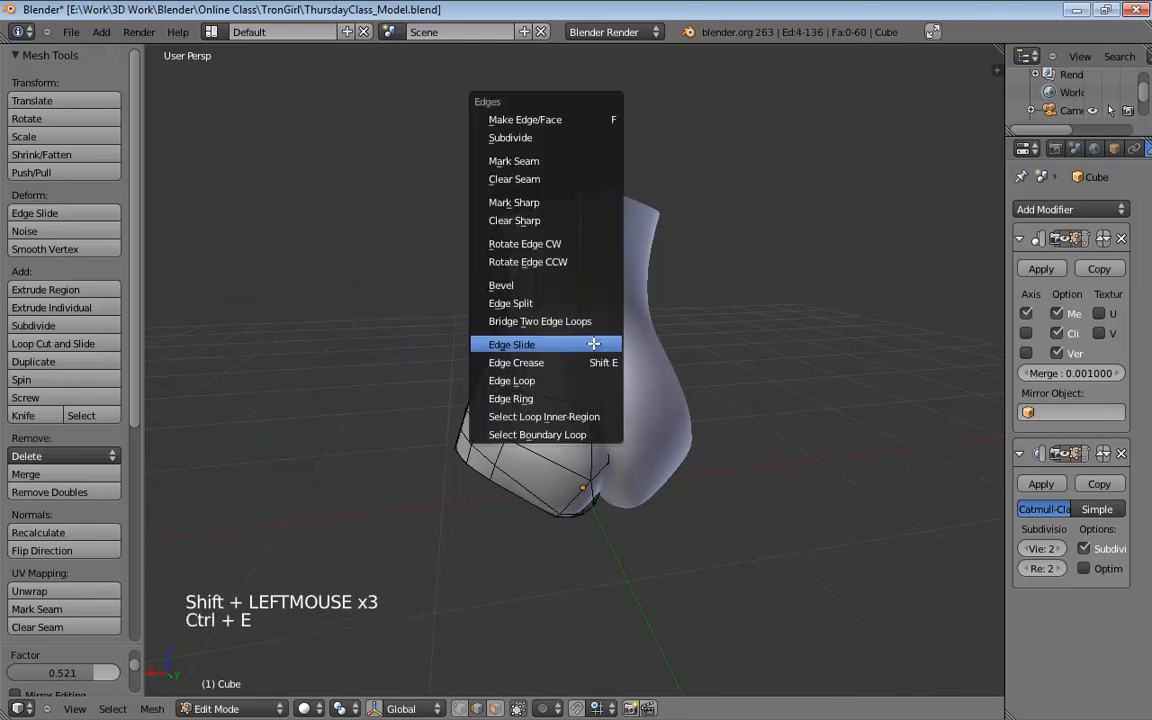
pyautogui.click(596, 478)
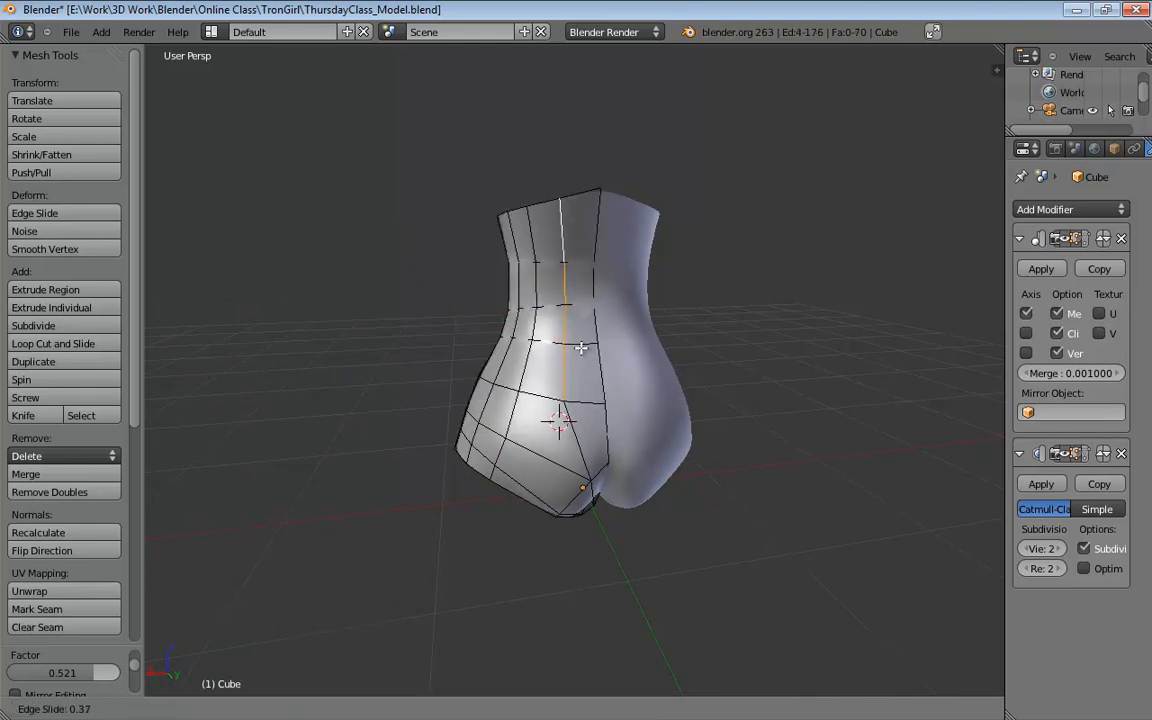
pyautogui.click(585, 375)
# Switch to vertex selection and reposition the vertices of the lower buttock to even out the spacing beside the back seam
pyautogui.moveTo(585, 375); pyautogui.dragTo(575, 427, button='middle')
pyautogui.hotkey('ctrl', 'Tab')
pyautogui.click(575, 425)
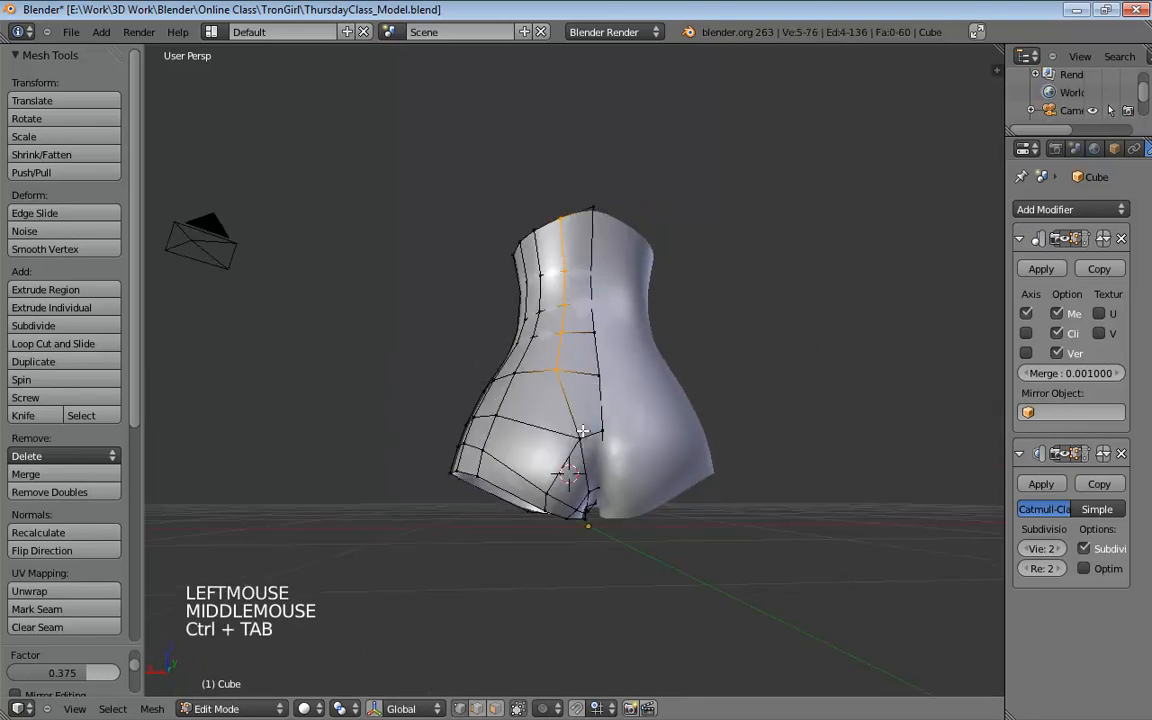
pyautogui.moveTo(580, 441); pyautogui.dragTo(565, 452)
pyautogui.moveTo(565, 452)
pyautogui.mouseDown(button='middle')
pyautogui.moveTo(663, 468)
pyautogui.moveTo(582, 442)
pyautogui.mouseUp(button='middle')
pyautogui.click(630, 465)
pyautogui.moveTo(566, 432); pyautogui.dragTo(589, 440)
pyautogui.moveTo(569, 377); pyautogui.dragTo(555, 336)
pyautogui.click(548, 470)
pyautogui.moveTo(548, 470); pyautogui.dragTo(550, 466, button='middle')
pyautogui.moveTo(550, 466); pyautogui.dragTo(575, 437)
# Move the vertices around the underside and outer buttock to smooth the edge flow above the leg opening
pyautogui.moveTo(530, 383); pyautogui.dragTo(550, 383, button='middle')
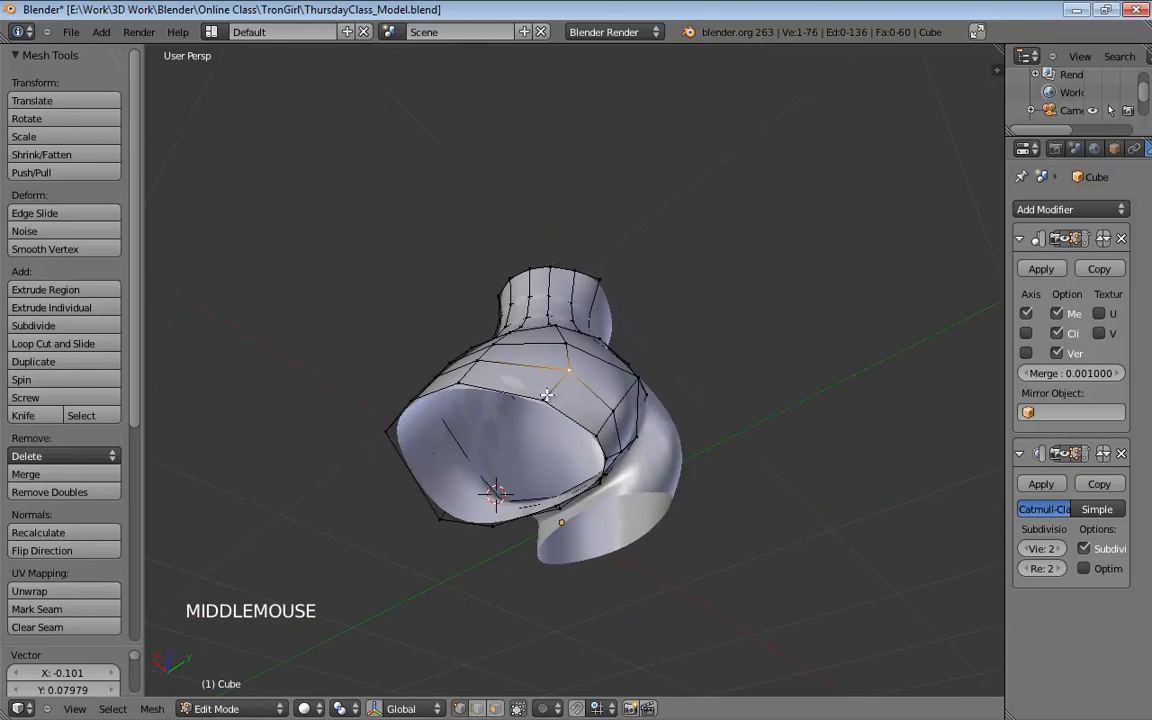
pyautogui.moveTo(550, 383); pyautogui.dragTo(580, 335)
pyautogui.moveTo(560, 363); pyautogui.dragTo(529, 441, button='middle')
pyautogui.moveTo(529, 441)
pyautogui.mouseDown()
pyautogui.moveTo(514, 447)
pyautogui.moveTo(528, 430)
pyautogui.mouseUp()
pyautogui.moveTo(528, 430); pyautogui.dragTo(540, 412, button='middle')
pyautogui.moveTo(516, 407); pyautogui.dragTo(503, 435)
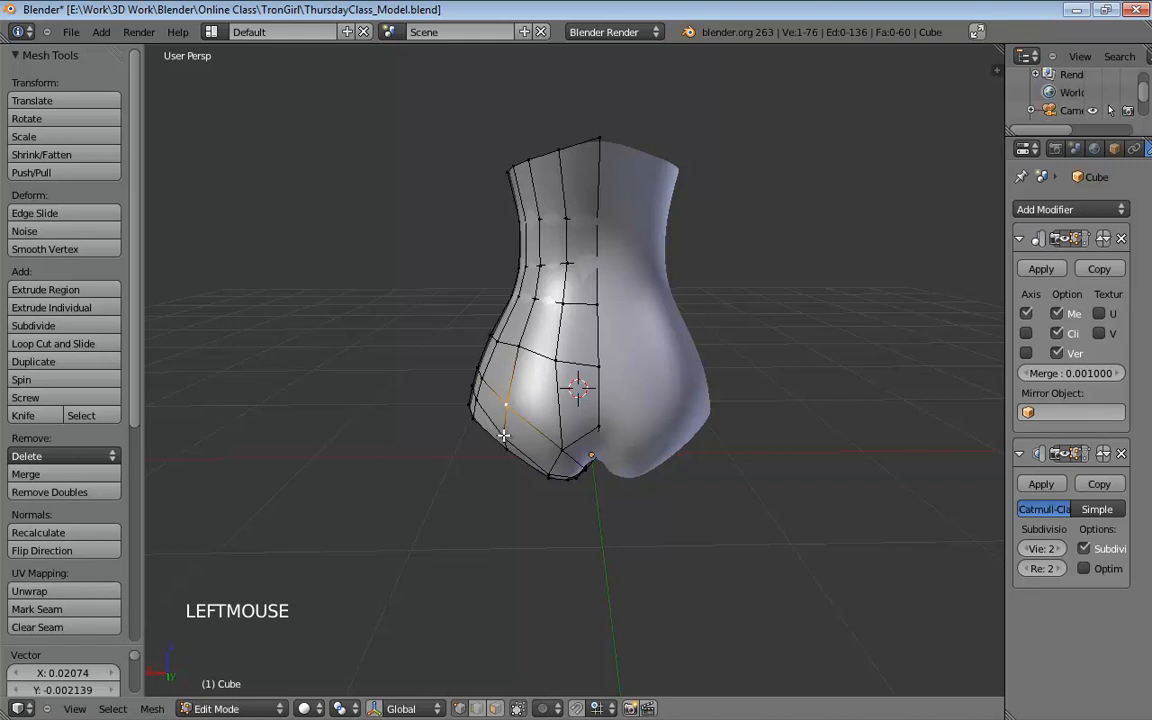
pyautogui.moveTo(521, 350); pyautogui.dragTo(517, 354)
# Shift the vertices of the front-side column, from the hip up to the waist's top edge, closer to the front centre
pyautogui.moveTo(552, 379); pyautogui.dragTo(604, 368, button='middle')
pyautogui.moveTo(604, 368); pyautogui.dragTo(571, 378)
pyautogui.moveTo(617, 415); pyautogui.dragTo(587, 492)
pyautogui.click(581, 373)
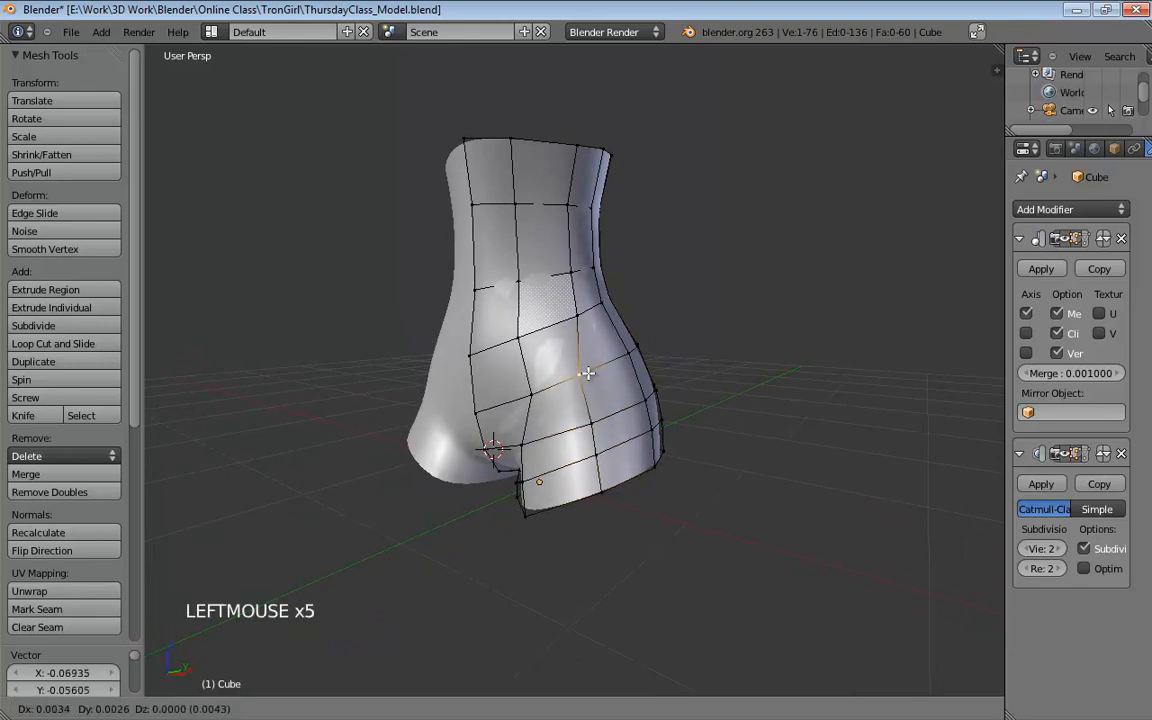
pyautogui.click(557, 273)
pyautogui.click(557, 204)
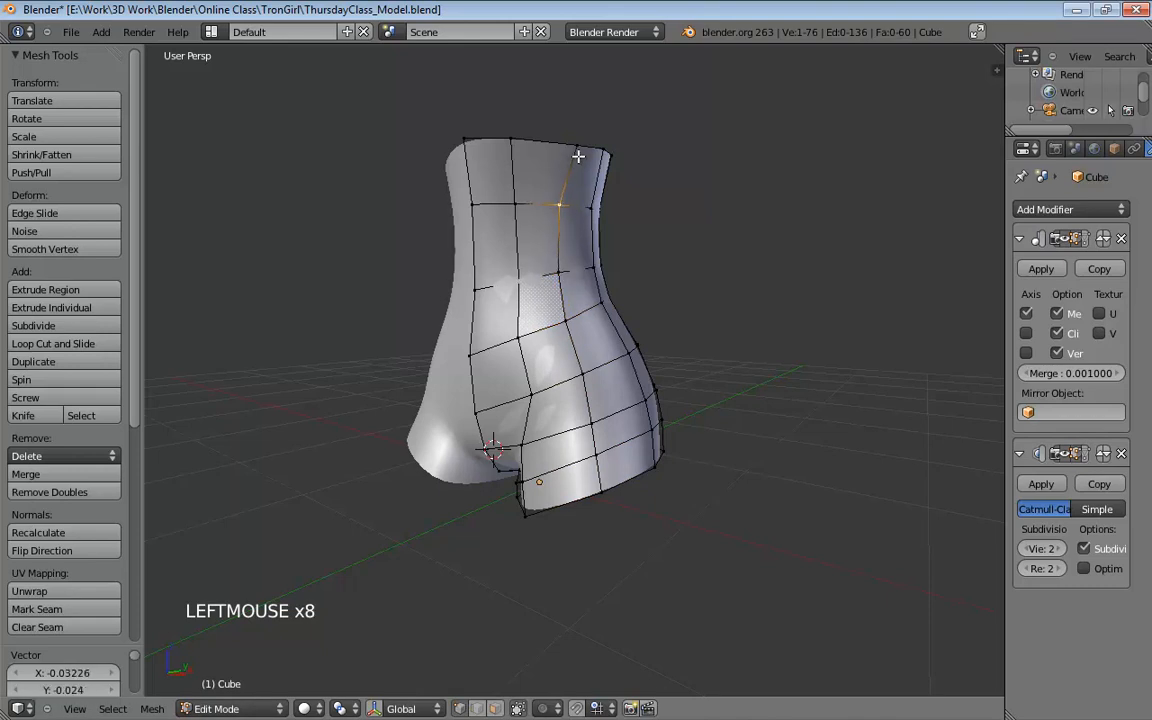
pyautogui.moveTo(562, 146); pyautogui.dragTo(568, 183, button='middle')
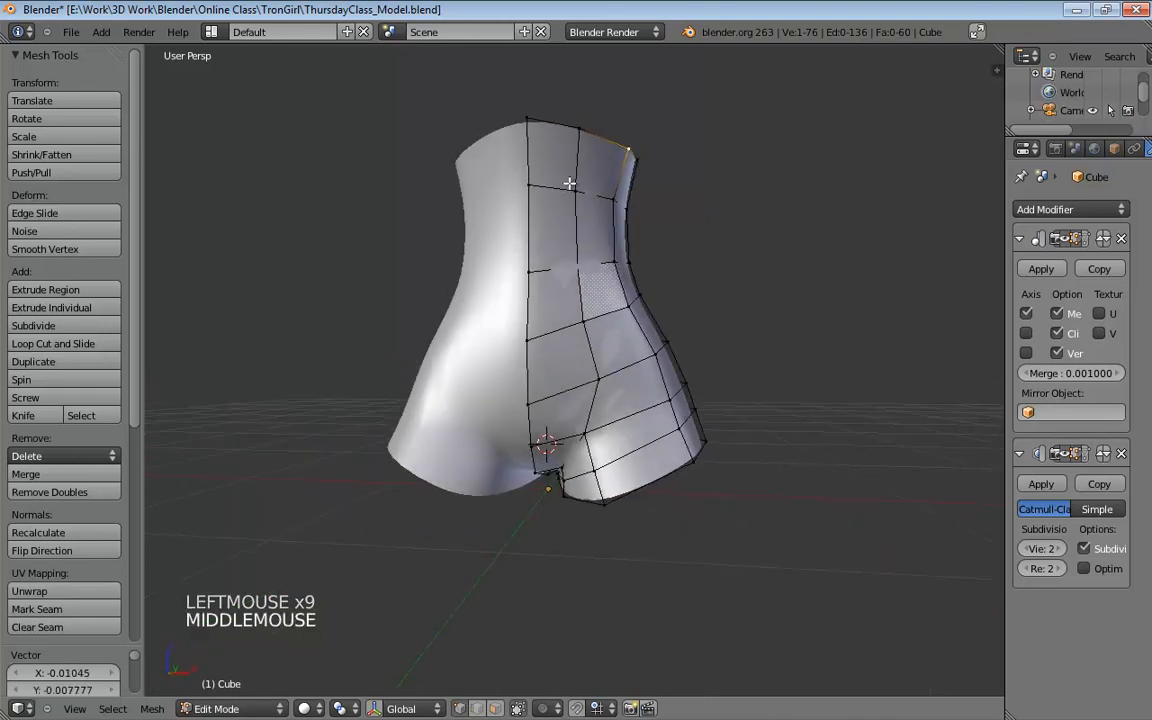
# Add a centred vertical loop cut between the mirror seam and its neighbouring edge column, running around front and back
pyautogui.hotkey('ctrl', 'r')
pyautogui.click(550, 139)
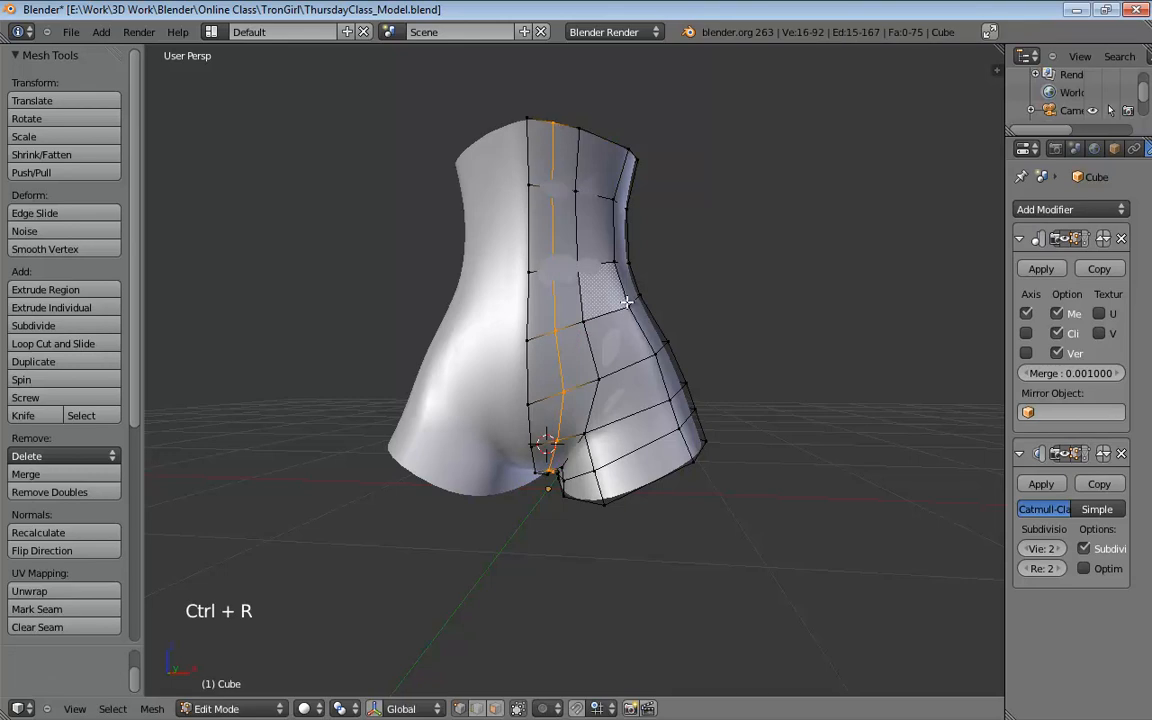
pyautogui.moveTo(550, 139); pyautogui.dragTo(578, 240, button='middle')
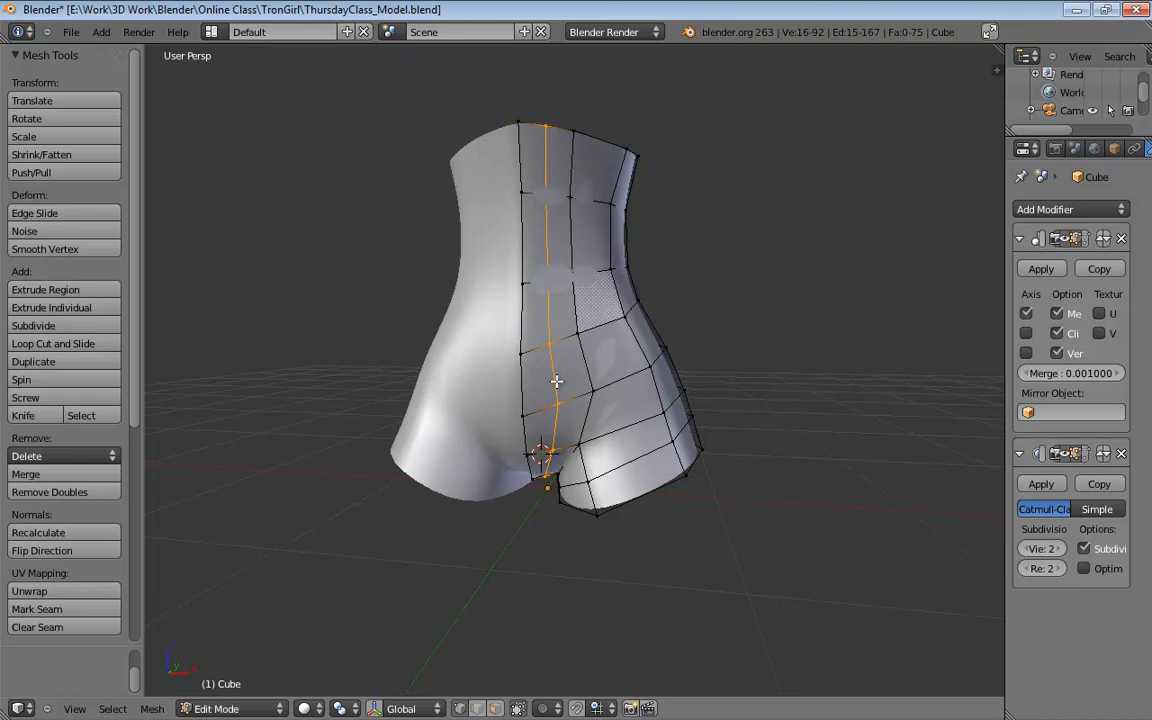
pyautogui.moveTo(556, 381); pyautogui.dragTo(441, 357, button='middle')
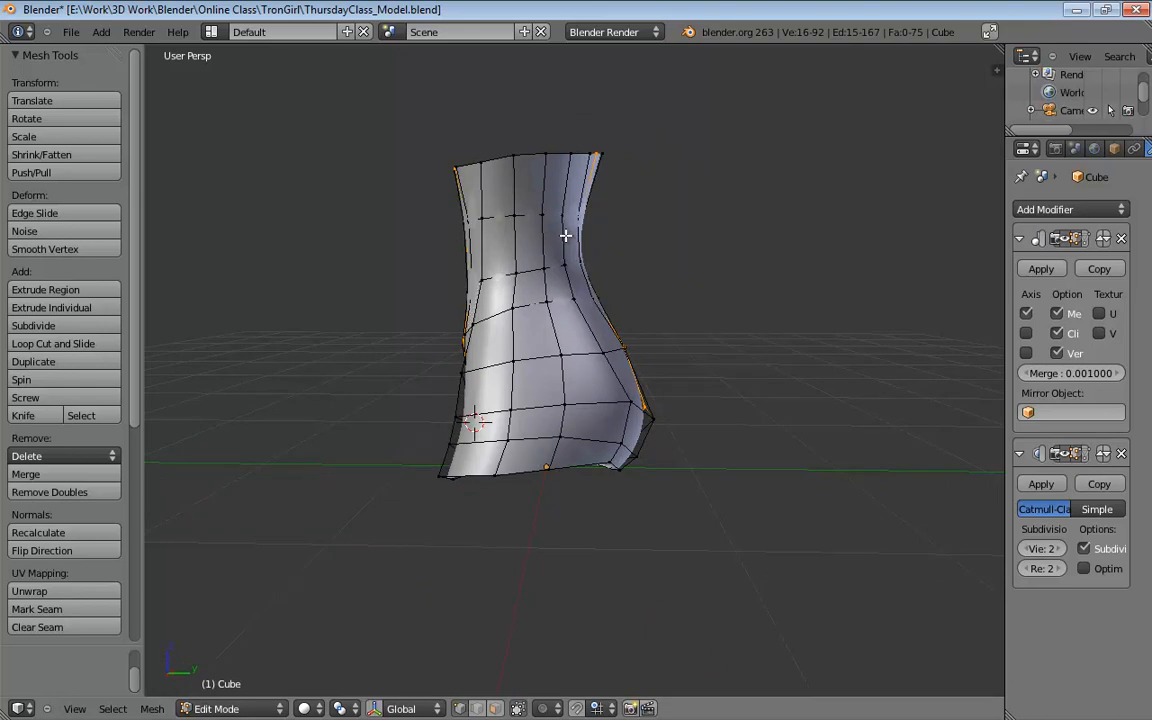
pyautogui.moveTo(614, 366); pyautogui.dragTo(597, 322, button='middle')
# Switch to the right orthographic view and turn off the subdivision preview on the mesh being edited
pyautogui.press('KP_3')
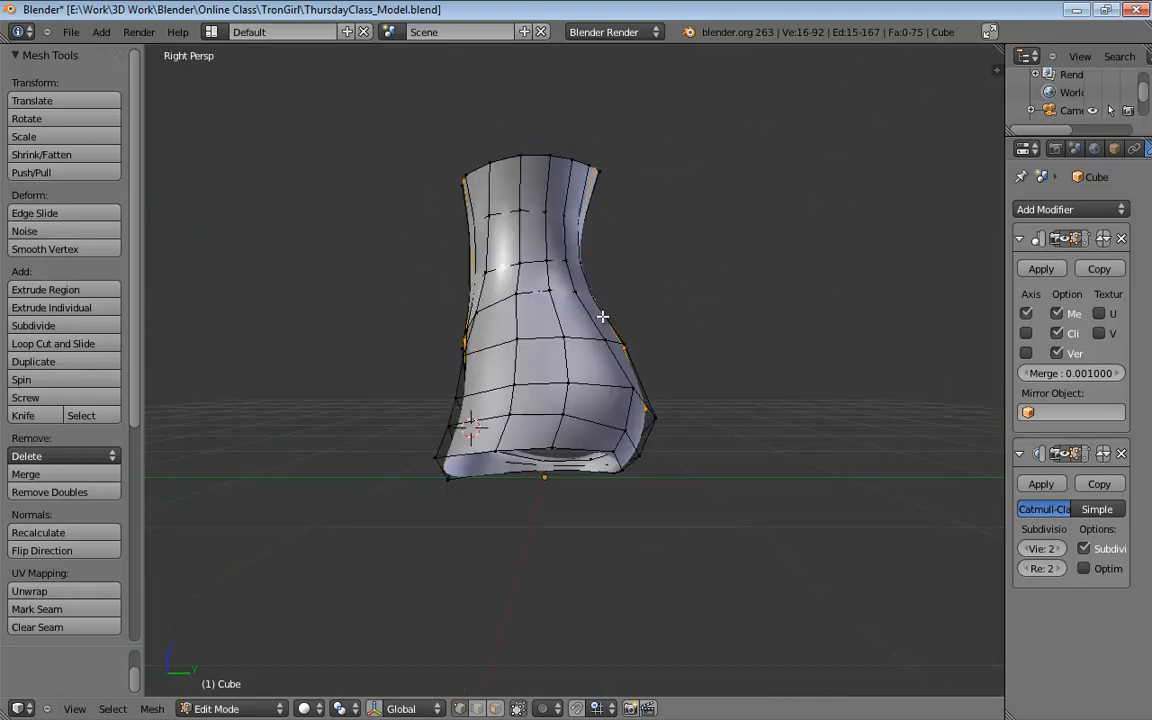
pyautogui.press('KP_5')
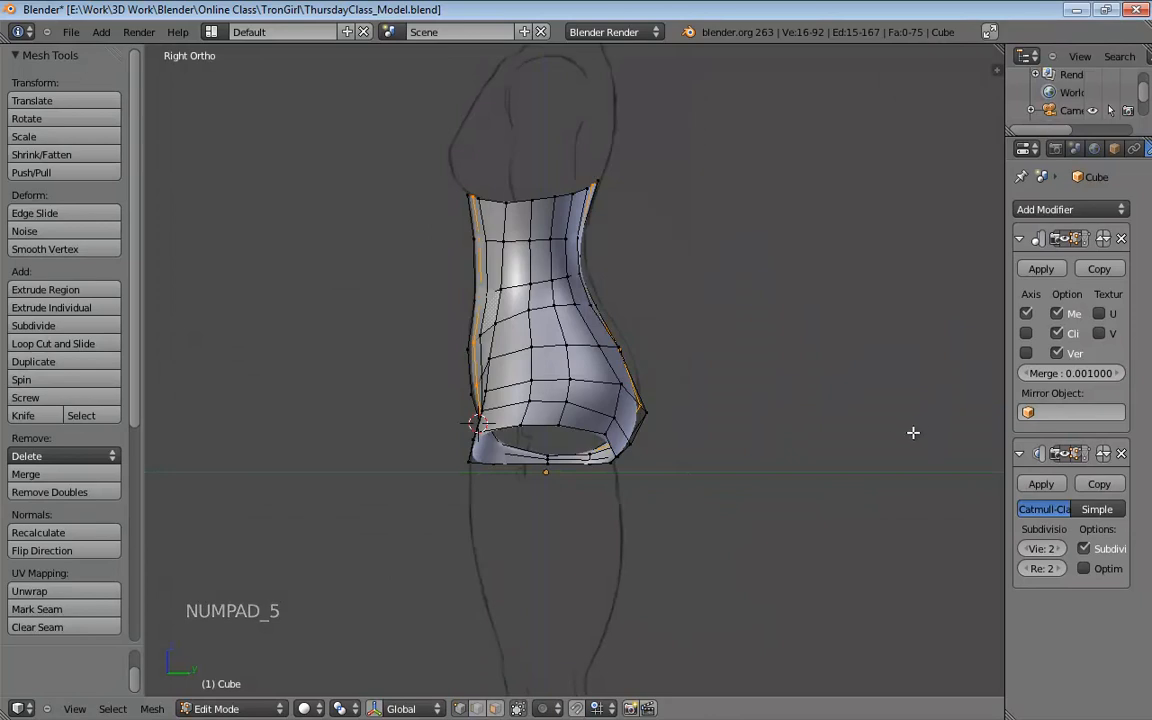
pyautogui.click(1060, 509)
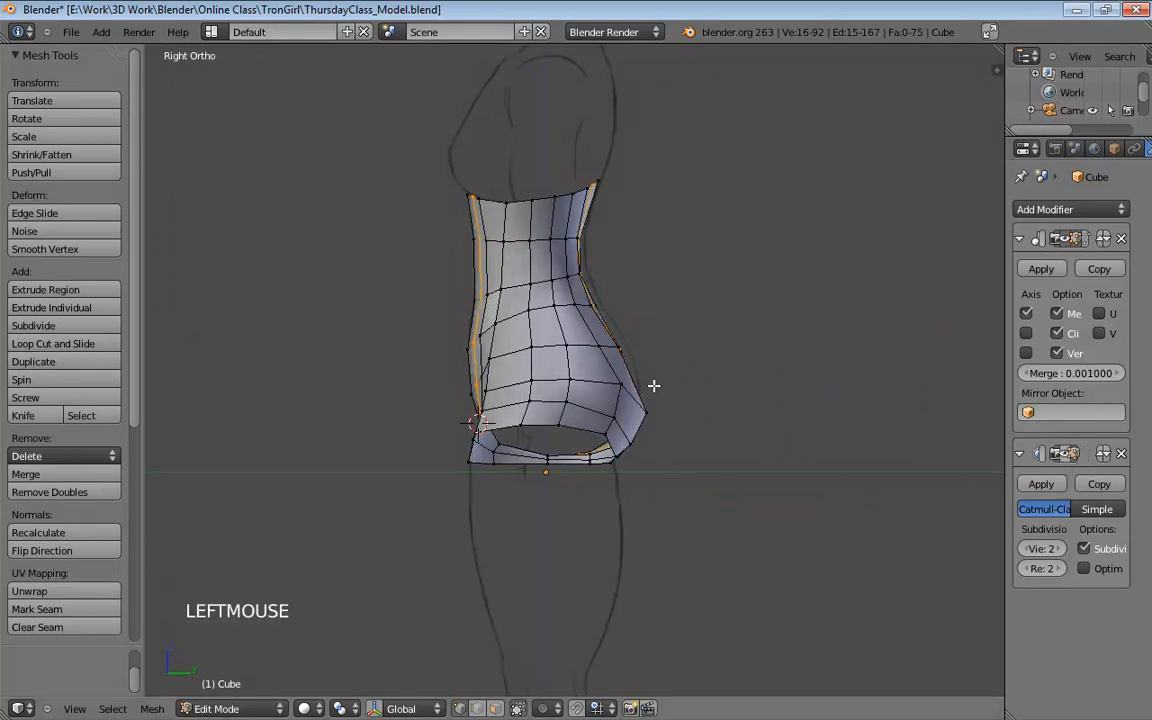
# In wireframe side view, shift the new loop's front vertices, from the waist's top edge down to the belly, forward towards the reference outline
pyautogui.keyDown('shift'); pyautogui.moveTo(656, 386); pyautogui.dragTo(650, 490, button='middle'); pyautogui.keyUp('shift')
pyautogui.scroll(4, 590, 323)
pyautogui.press('z')
pyautogui.moveTo(555, 283); pyautogui.dragTo(689, 424, button='middle')
pyautogui.press('KP_1')
pyautogui.press('KP_3')
pyautogui.moveTo(570, 289); pyautogui.dragTo(578, 290, button='middle')
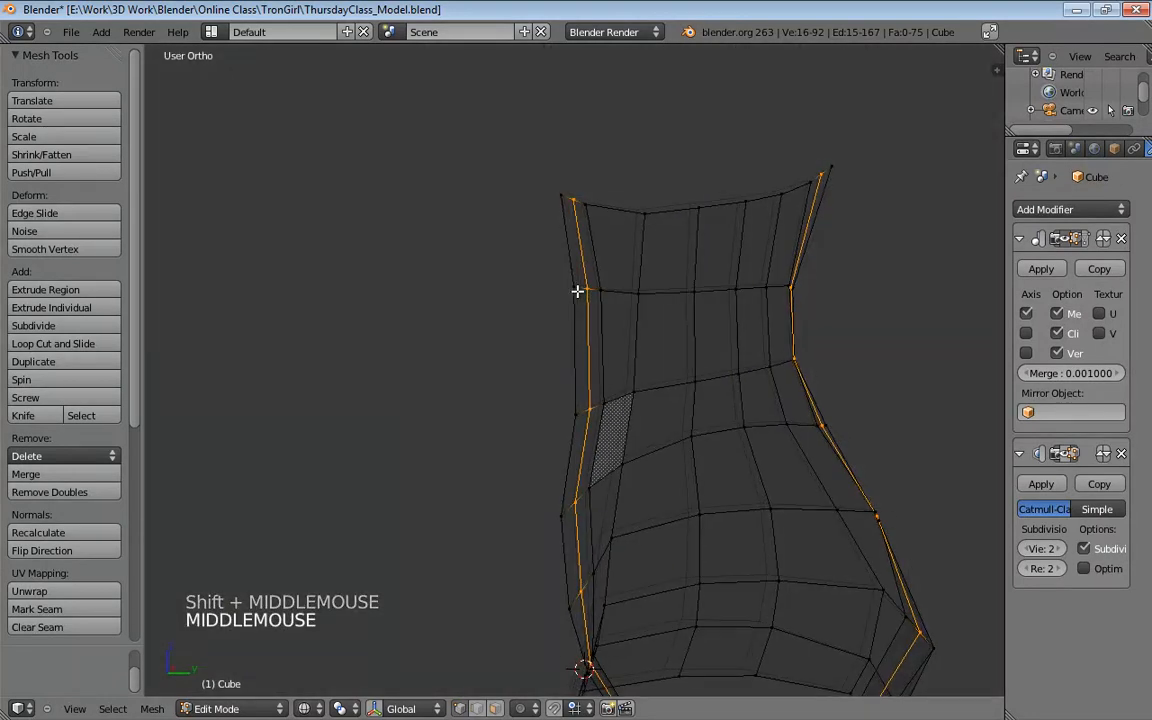
pyautogui.press('z')
pyautogui.press('KP_3')
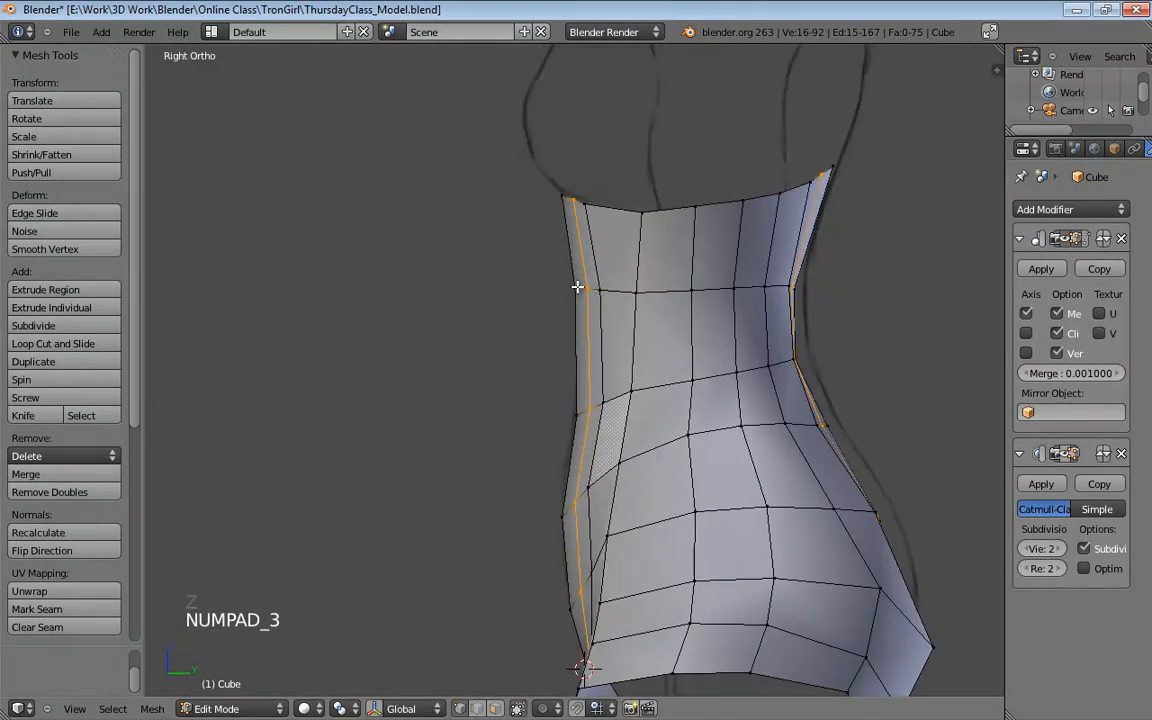
pyautogui.press('z')
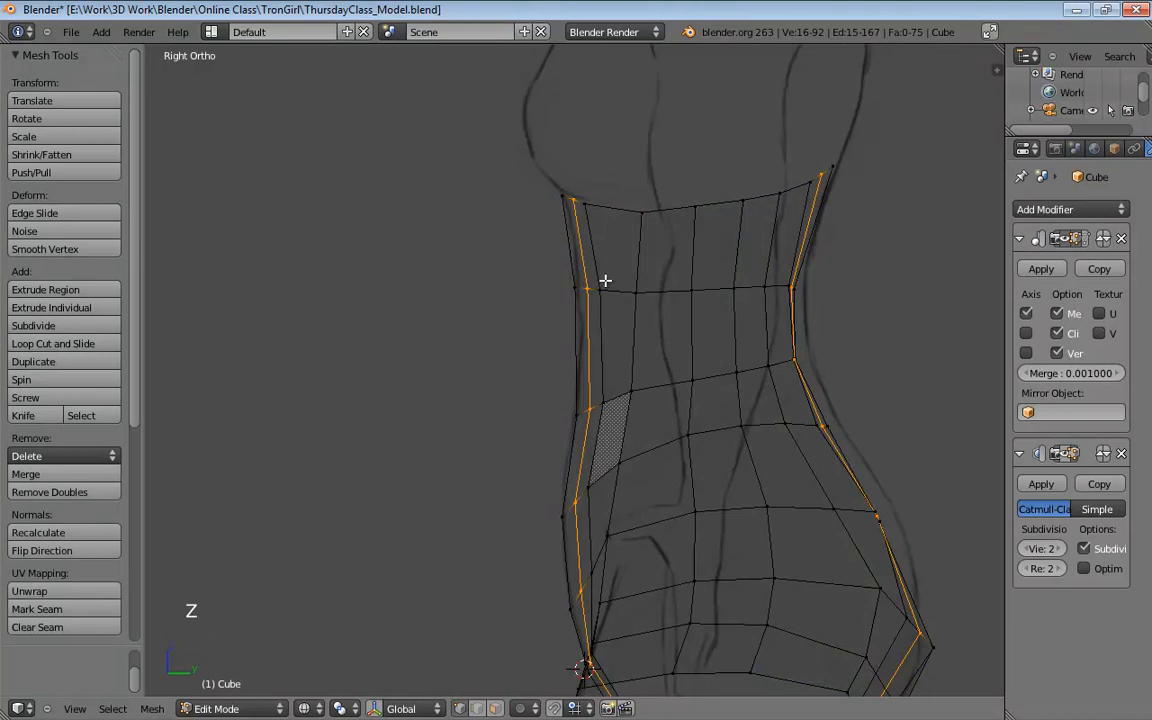
pyautogui.keyDown('shift'); pyautogui.moveTo(605, 281); pyautogui.dragTo(618, 290, button='middle'); pyautogui.keyUp('shift')
pyautogui.click(589, 213)
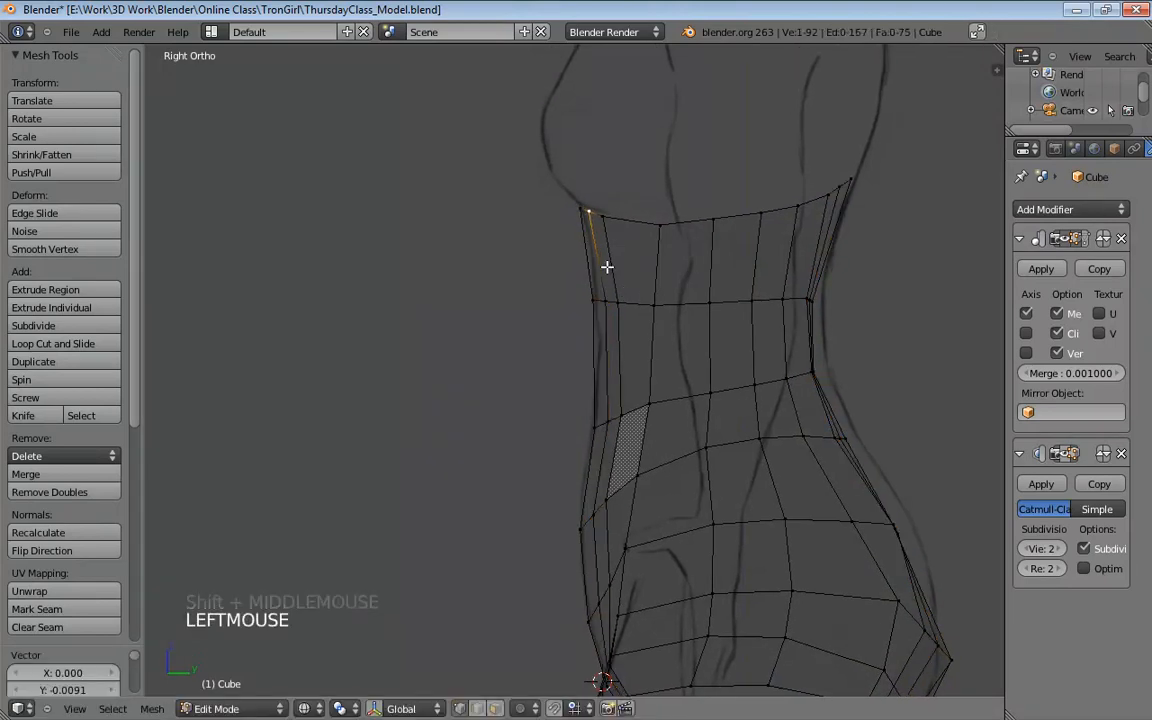
pyautogui.moveTo(598, 302); pyautogui.dragTo(590, 303)
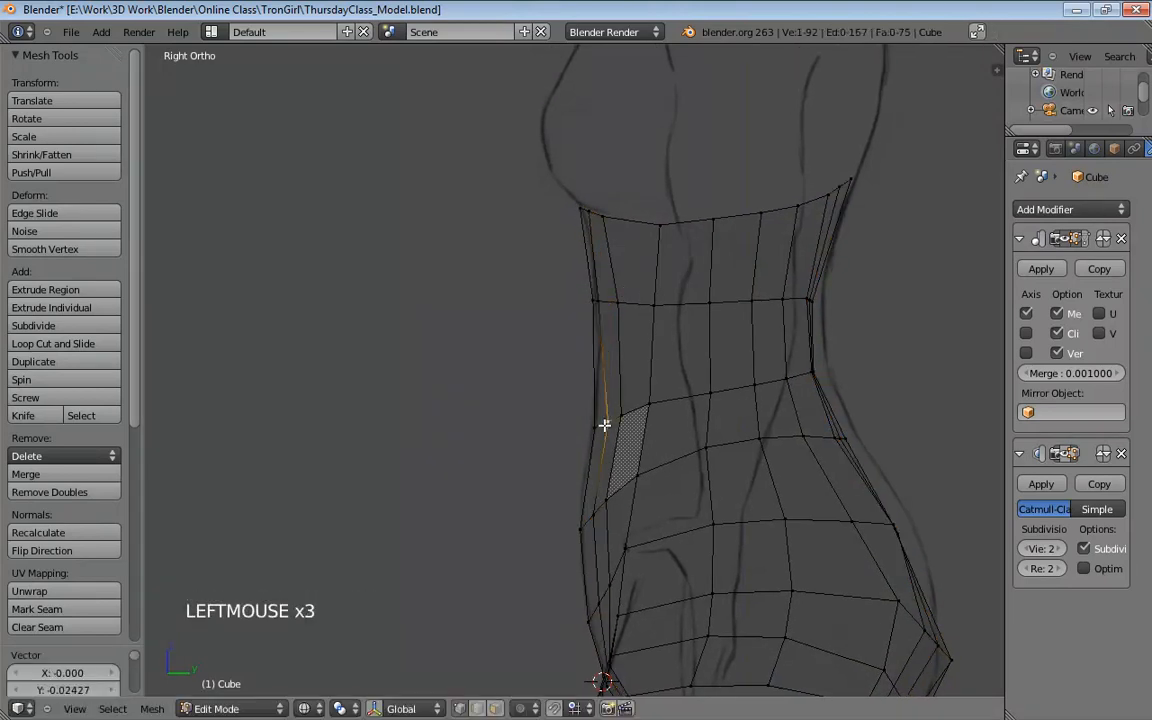
pyautogui.moveTo(594, 512); pyautogui.dragTo(581, 532)
# Nudge the new loop's two vertices at the front of the crotch slightly downward between the neighbouring edge columns
pyautogui.keyDown('shift'); pyautogui.moveTo(658, 532); pyautogui.dragTo(651, 393, button='middle'); pyautogui.keyUp('shift')
pyautogui.scroll(4, 700, 445)
pyautogui.scroll(4, 668, 481)
pyautogui.moveTo(670, 492); pyautogui.dragTo(671, 527)
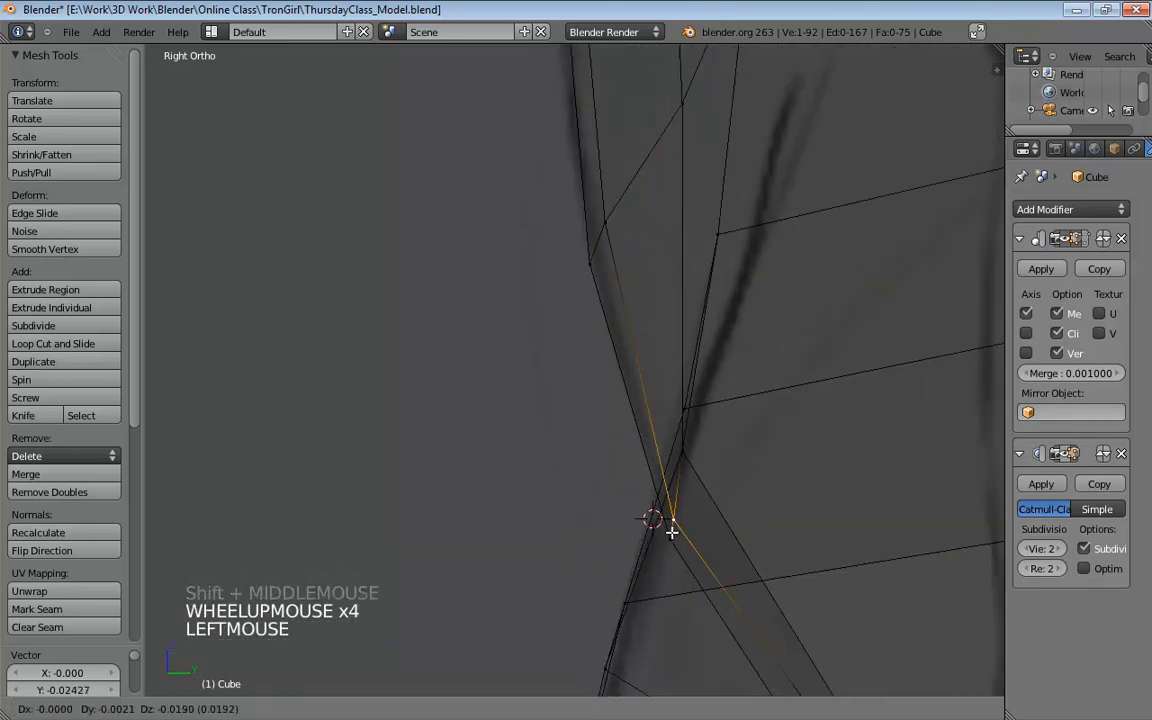
pyautogui.keyDown('shift'); pyautogui.moveTo(671, 527); pyautogui.dragTo(641, 342, button='middle'); pyautogui.keyUp('shift')
pyautogui.click(650, 404)
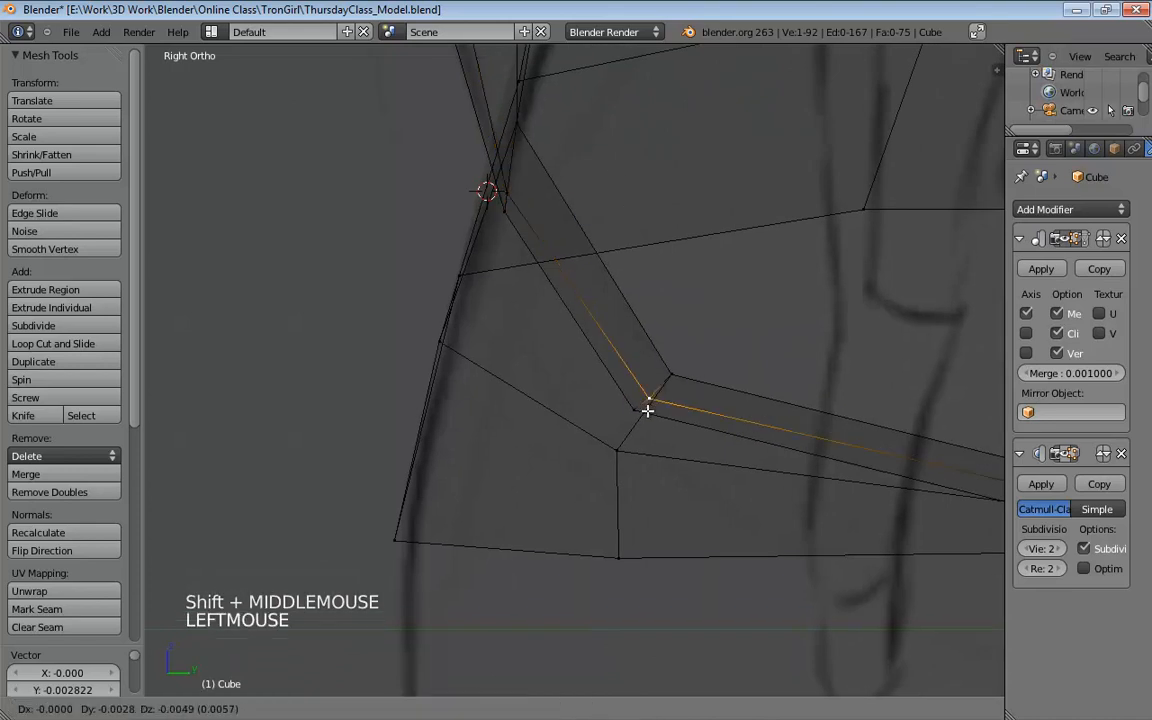
# Adjust the new loop's vertices along the underside, lowering the middle ones and moving the one below the buttock backward
pyautogui.keyDown('shift'); pyautogui.moveTo(847, 402); pyautogui.dragTo(355, 331, button='middle'); pyautogui.keyUp('shift')
pyautogui.click(520, 417)
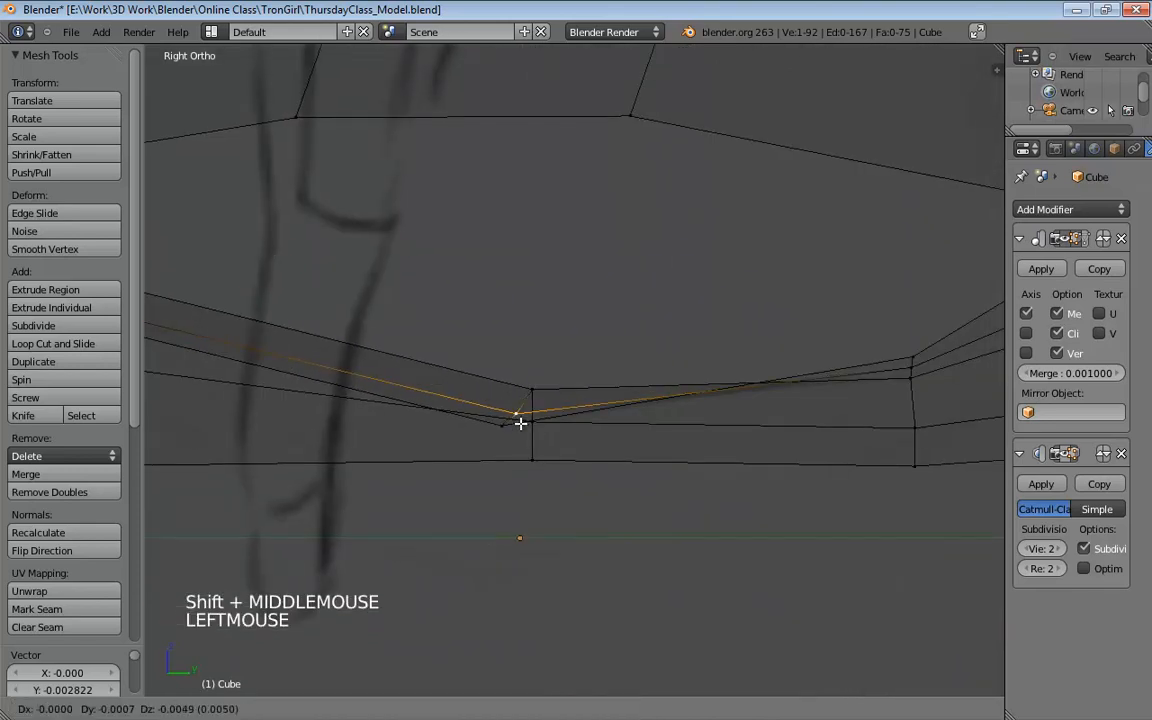
pyautogui.keyDown('shift'); pyautogui.moveTo(807, 378); pyautogui.dragTo(507, 419, button='middle'); pyautogui.keyUp('shift')
pyautogui.click(596, 409)
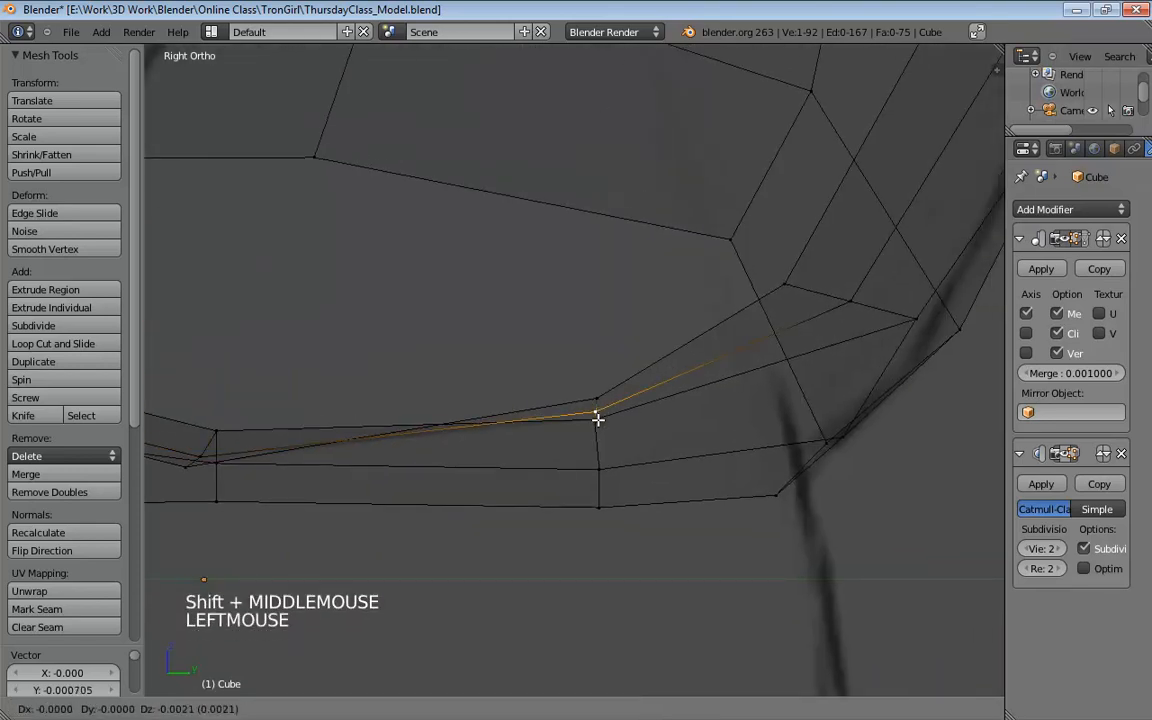
pyautogui.keyDown('shift'); pyautogui.moveTo(854, 334); pyautogui.dragTo(663, 411, button='middle'); pyautogui.keyUp('shift')
pyautogui.click(670, 401)
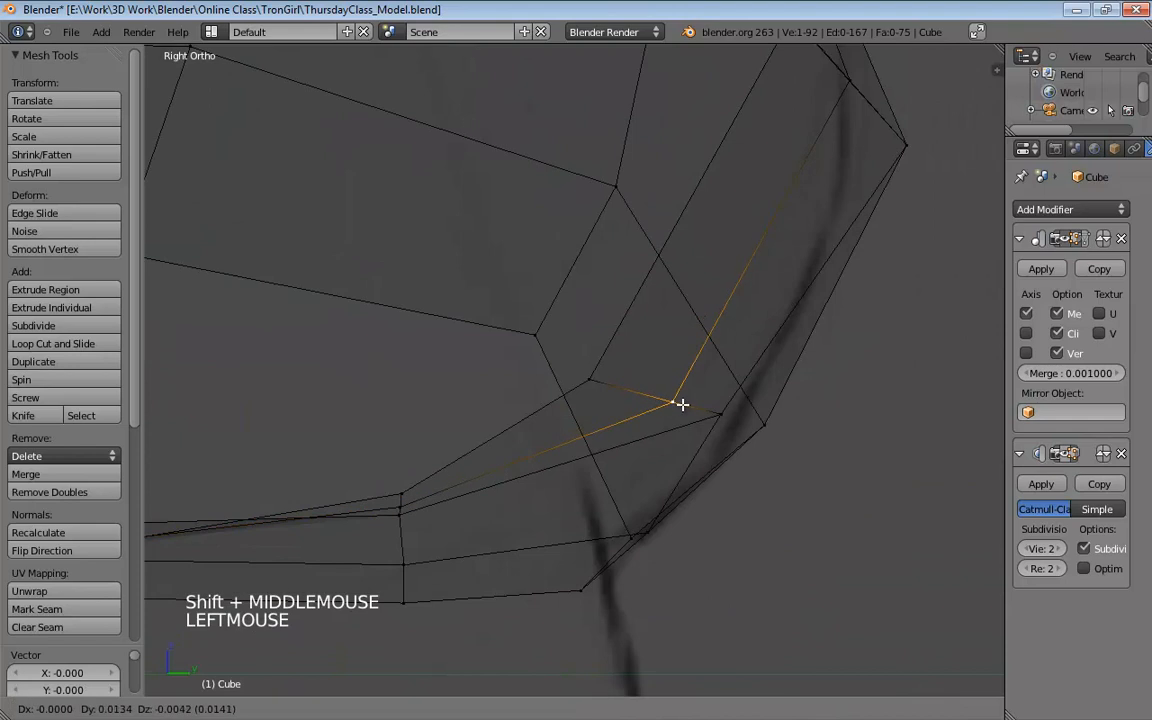
# Push the new loop's back vertices outward, from the buttock's rearmost point up to the small of the back
pyautogui.keyDown('shift'); pyautogui.moveTo(789, 304); pyautogui.dragTo(628, 481, button='middle'); pyautogui.keyUp('shift')
pyautogui.click(630, 481)
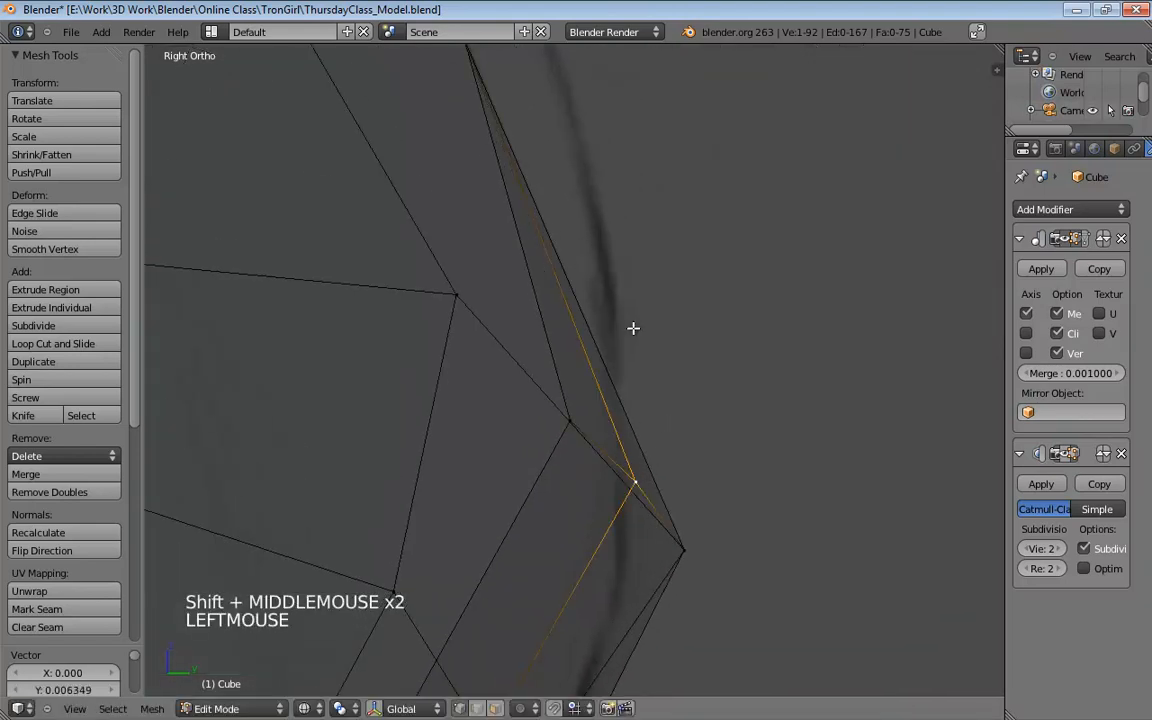
pyautogui.keyDown('shift'); pyautogui.moveTo(632, 327); pyautogui.dragTo(510, 482, button='middle'); pyautogui.keyUp('shift')
pyautogui.click(494, 401)
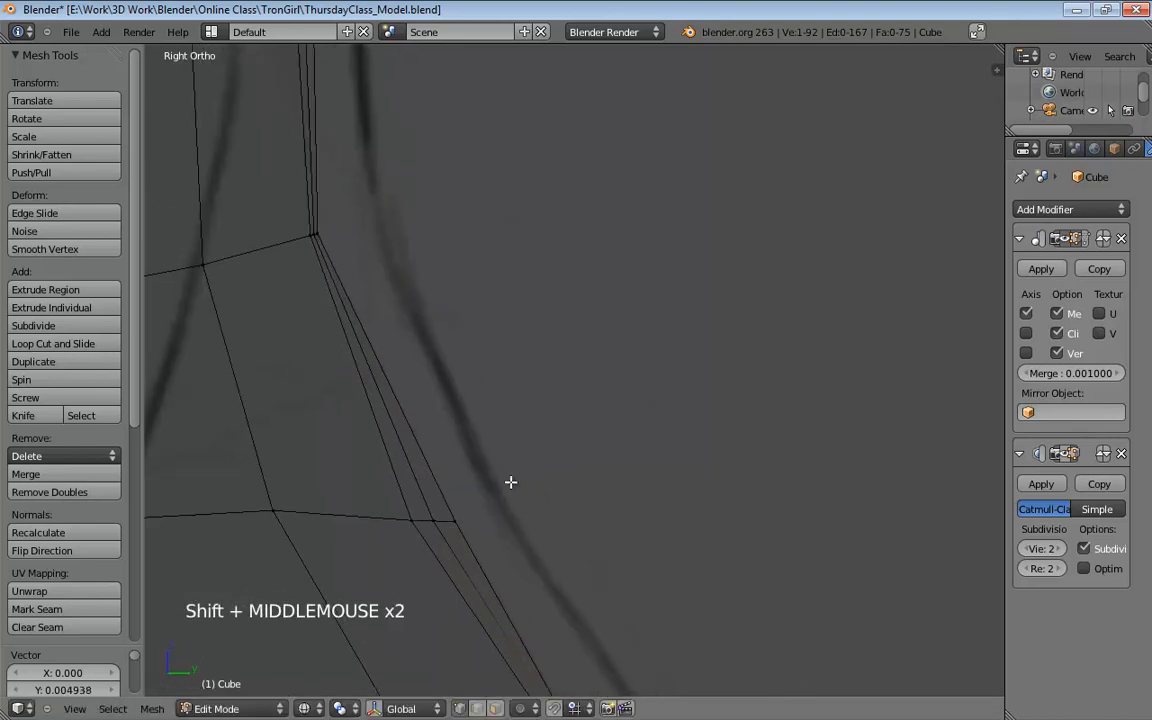
pyautogui.click(440, 515)
pyautogui.keyDown('shift'); pyautogui.moveTo(437, 529); pyautogui.dragTo(355, 386, button='middle'); pyautogui.keyUp('shift')
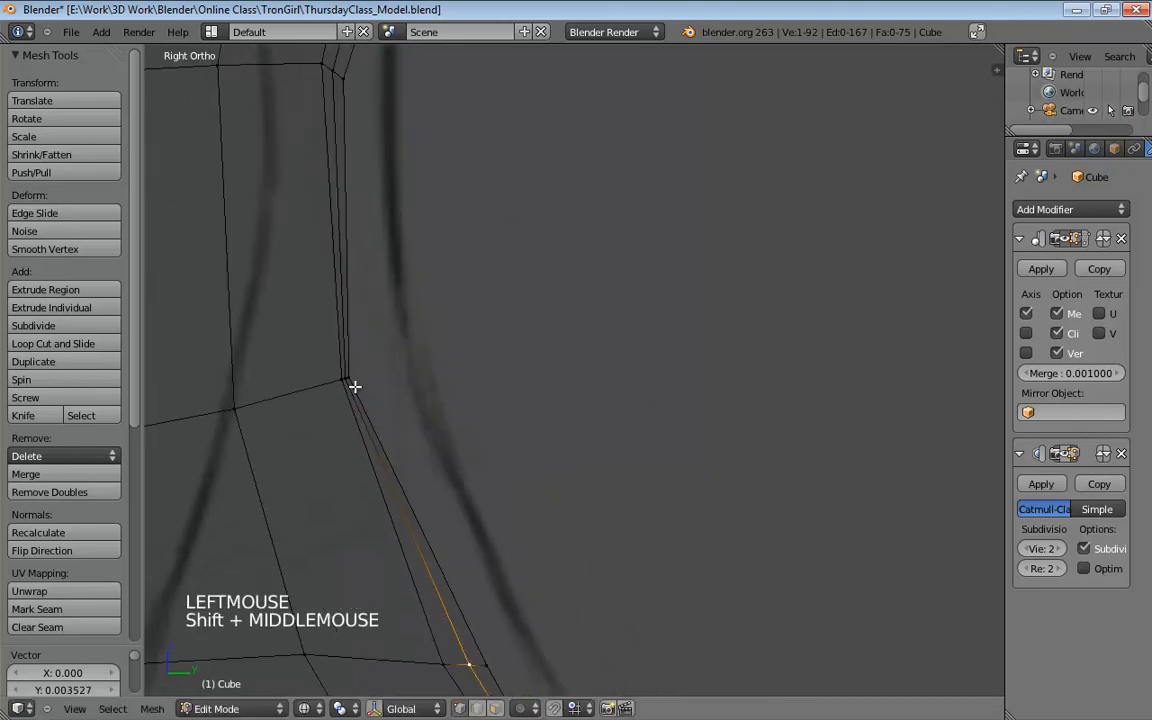
pyautogui.click(350, 379)
# From behind in solid shading, even out the back column's vertices between hip and waist's top edge by moving them away from the centre seam
pyautogui.moveTo(612, 397); pyautogui.dragTo(576, 386, button='middle')
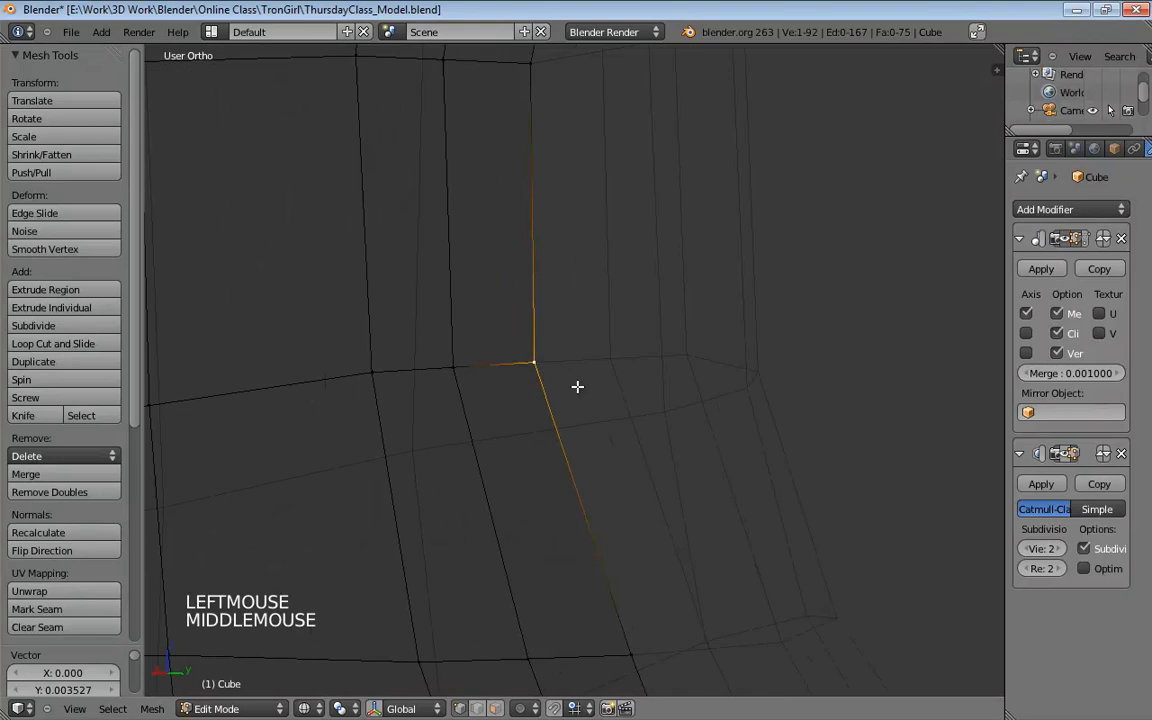
pyautogui.scroll(-8, 591, 380)
pyautogui.moveTo(632, 396); pyautogui.dragTo(630, 437, button='middle')
pyautogui.click(537, 527)
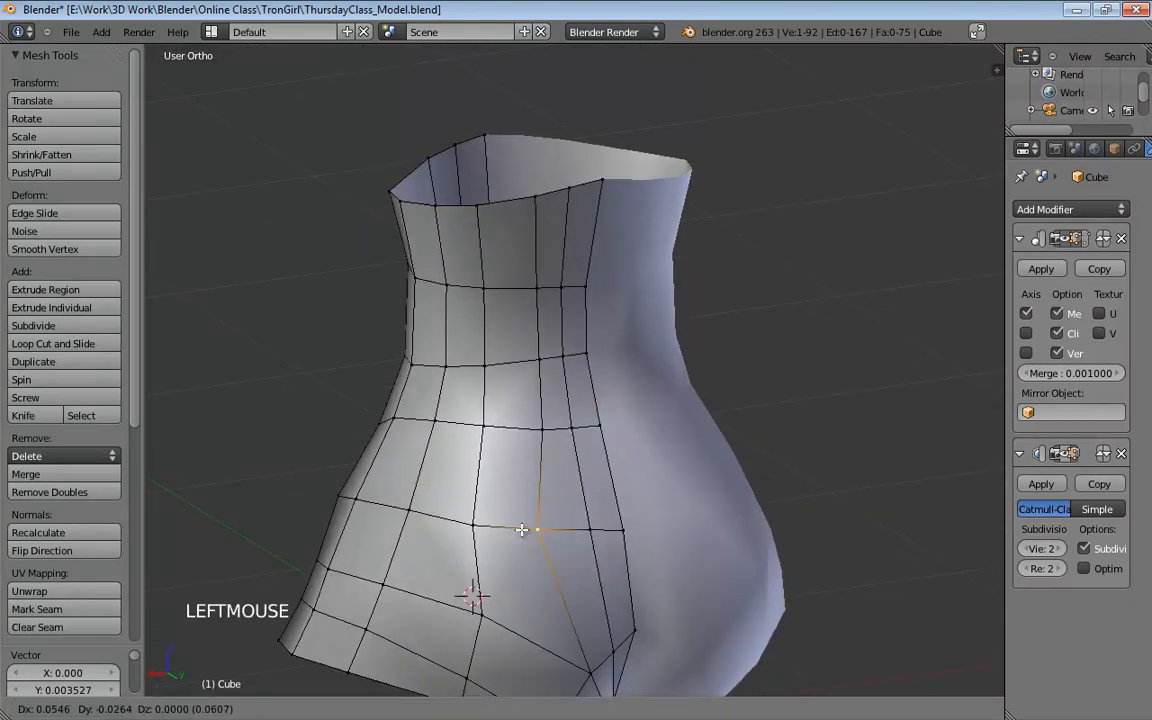
pyautogui.click(524, 427)
pyautogui.click(537, 362)
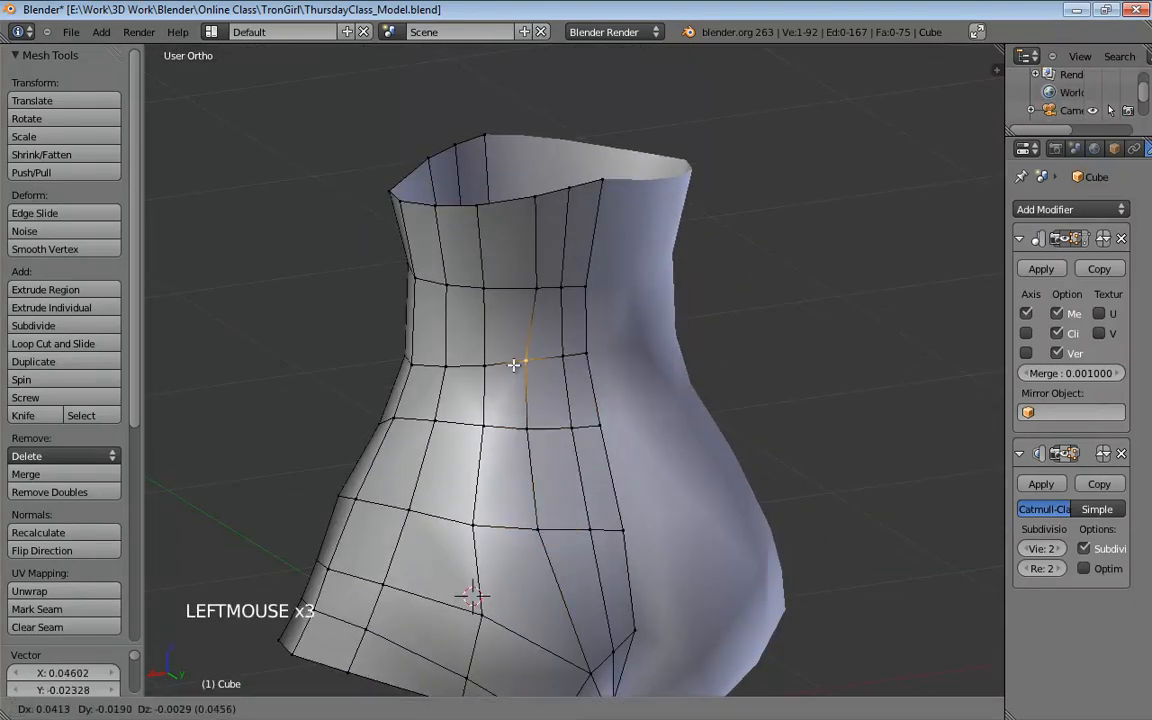
pyautogui.click(524, 288)
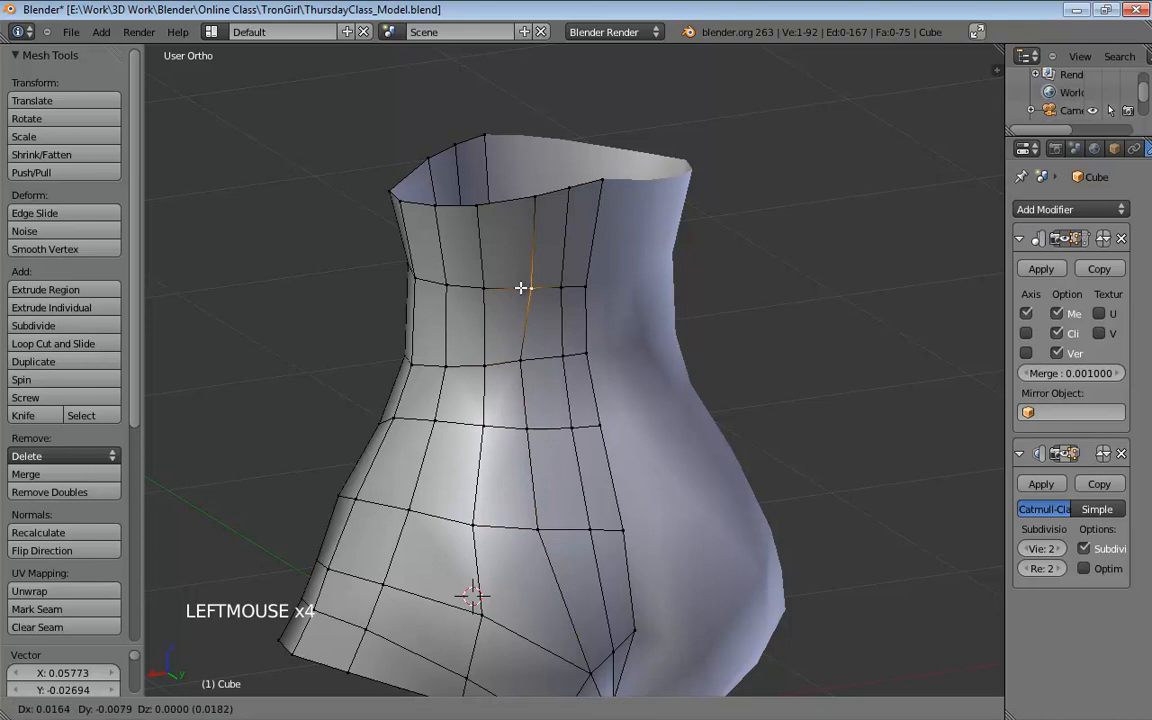
pyautogui.click(530, 203)
pyautogui.moveTo(550, 226)
pyautogui.mouseDown(button='middle')
pyautogui.moveTo(589, 203)
pyautogui.moveTo(562, 185)
pyautogui.moveTo(542, 226)
pyautogui.mouseUp(button='middle')
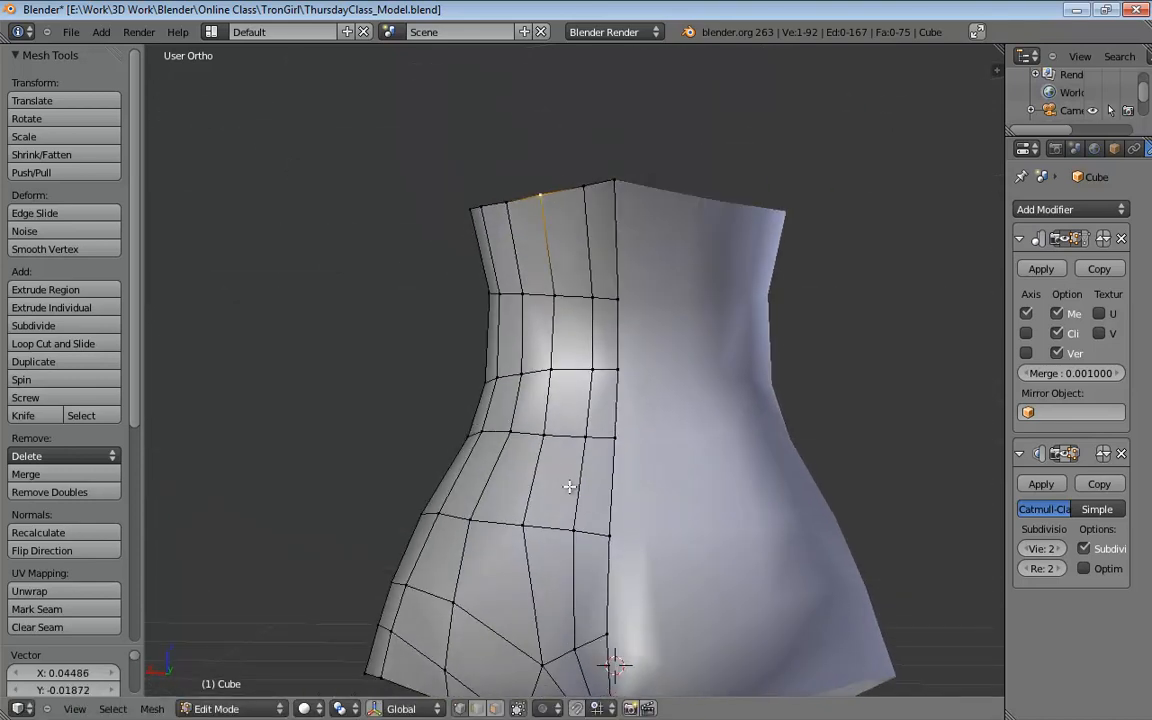
# Reposition the vertices on the lower buttock and along the leg opening's back edge to even out the edge flow
pyautogui.moveTo(581, 480); pyautogui.dragTo(555, 482, button='middle')
pyautogui.click(596, 465)
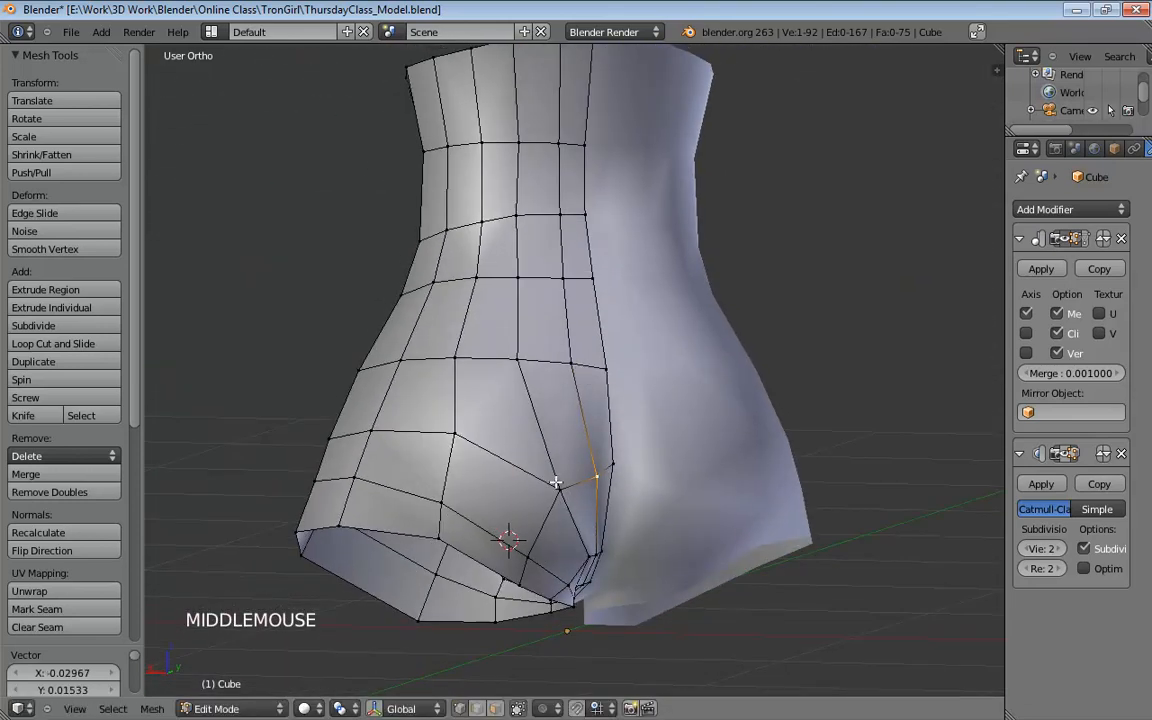
pyautogui.click(545, 472)
pyautogui.moveTo(586, 522); pyautogui.dragTo(558, 502, button='middle')
pyautogui.moveTo(530, 466); pyautogui.dragTo(533, 483)
pyautogui.moveTo(535, 490); pyautogui.dragTo(554, 531, button='middle')
pyautogui.moveTo(530, 555); pyautogui.dragTo(512, 574)
pyautogui.moveTo(560, 519); pyautogui.dragTo(622, 490, button='middle')
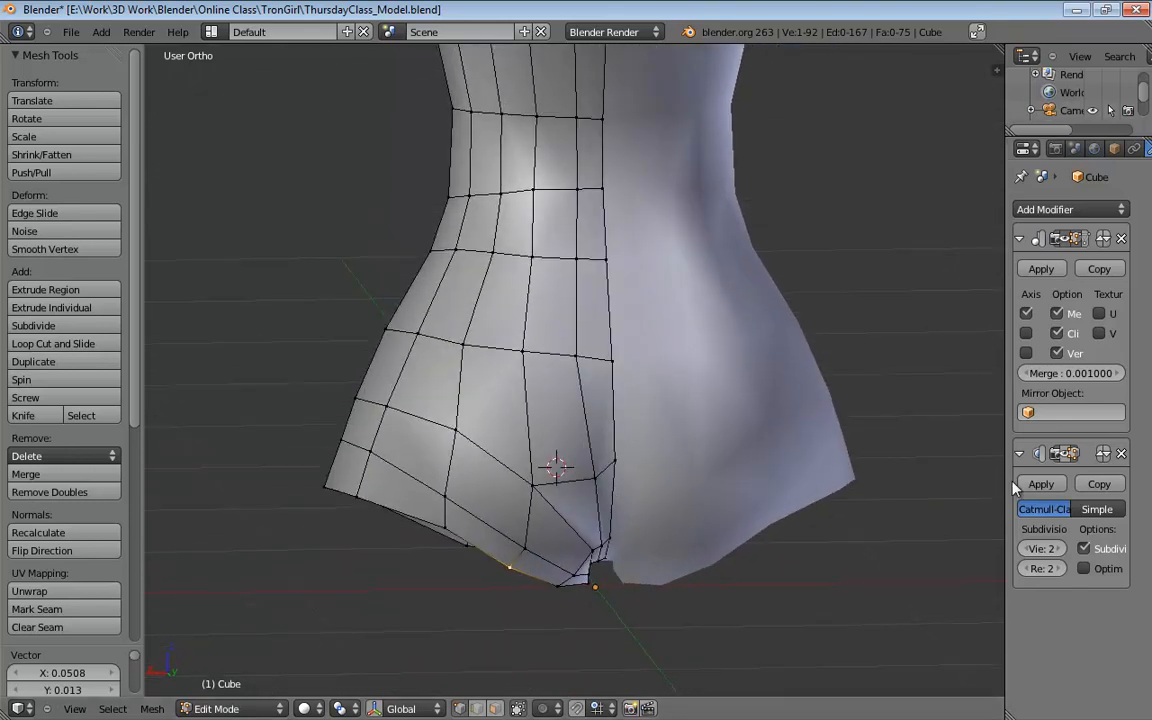
# Turn the subdivision preview back on for the mesh being edited and display it as wireframe in the right orthographic view
pyautogui.click(1063, 456)
pyautogui.keyDown('shift'); pyautogui.moveTo(689, 423); pyautogui.dragTo(695, 486, button='middle'); pyautogui.keyUp('shift')
pyautogui.moveTo(695, 486); pyautogui.dragTo(640, 501, button='middle')
pyautogui.press('KP_1')
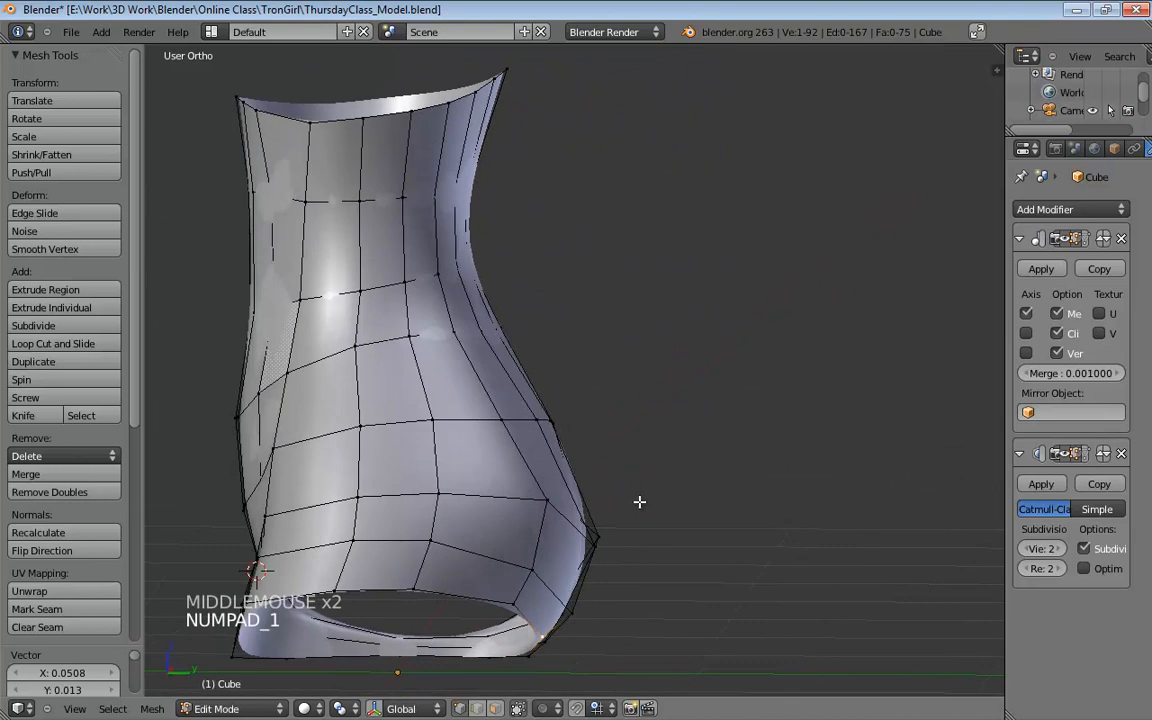
pyautogui.press('KP_3')
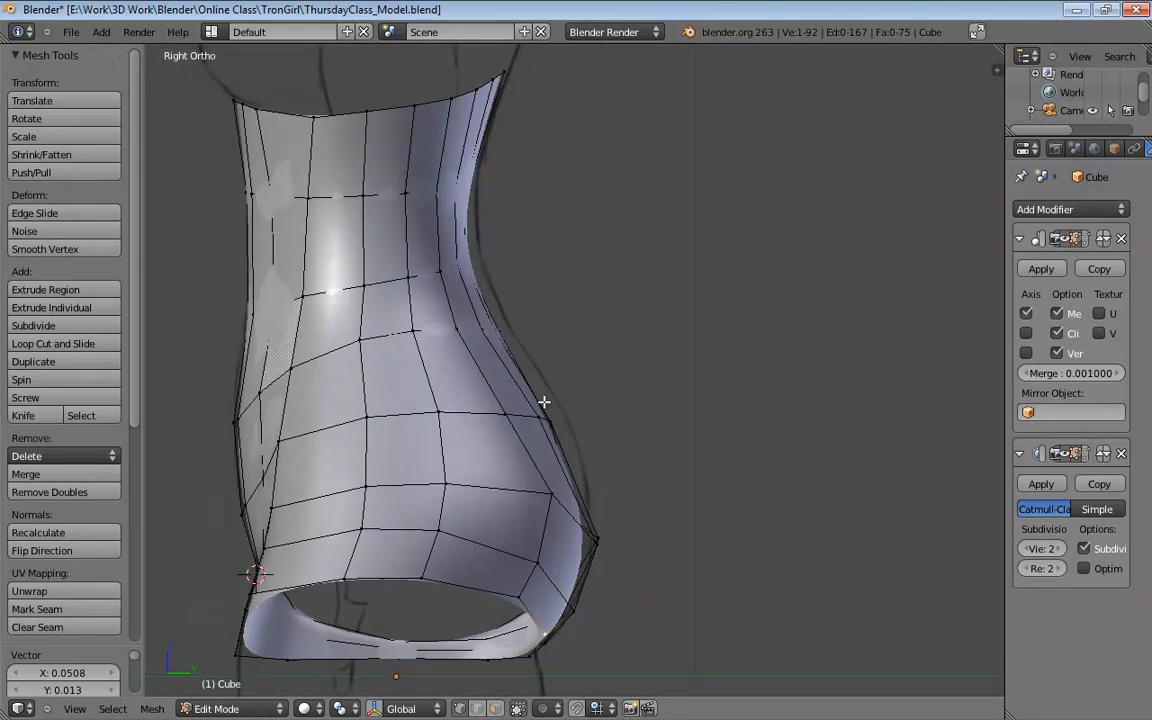
pyautogui.press('z')
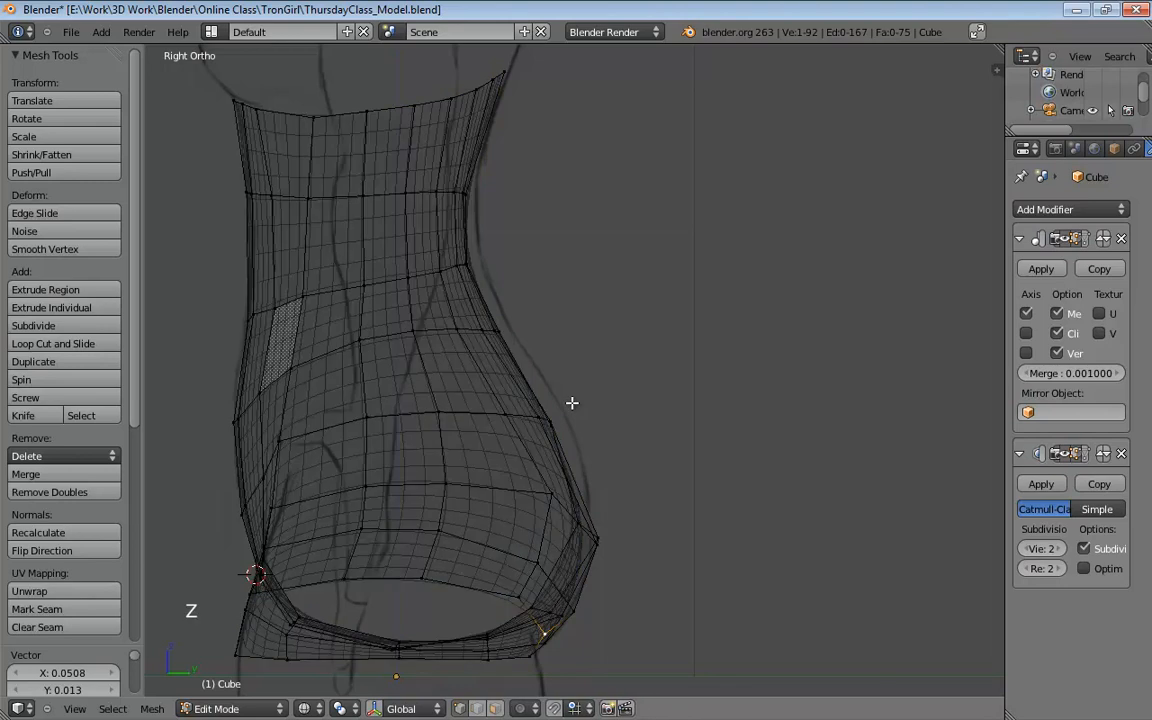
# Try to move the upper buttock's row of vertices outward together with the vertex still selected near the leg opening
pyautogui.press('b')
pyautogui.moveTo(606, 376); pyautogui.dragTo(488, 442)
pyautogui.press('g')
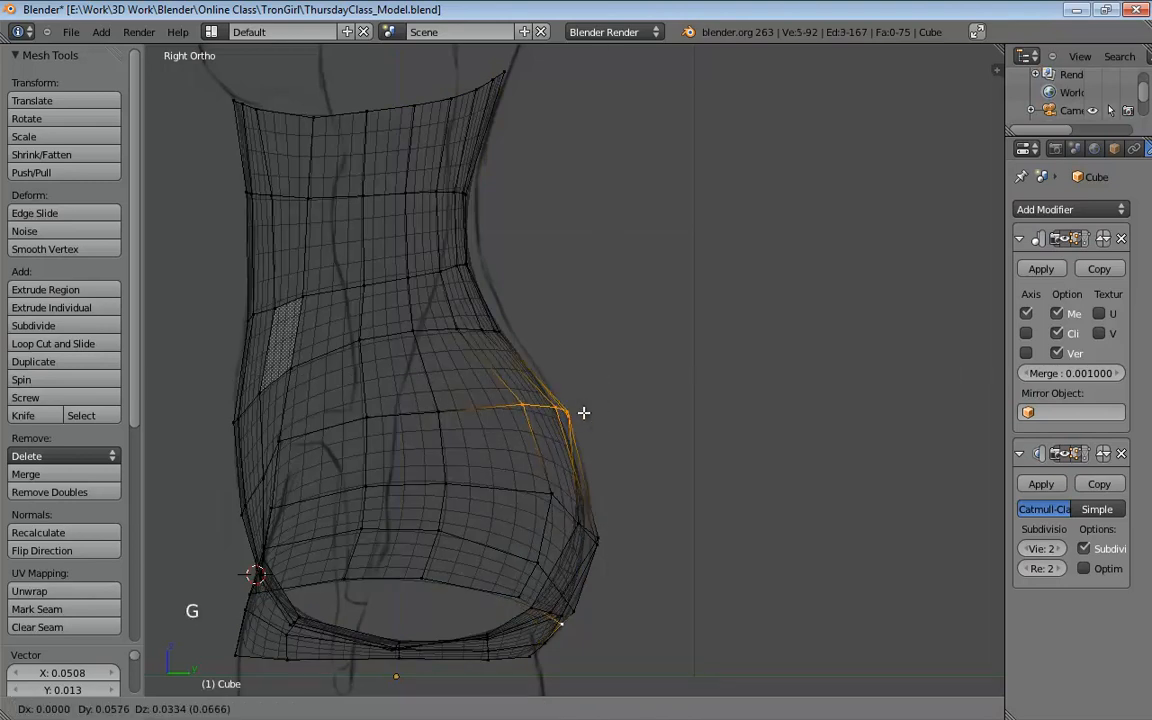
pyautogui.click(590, 411)
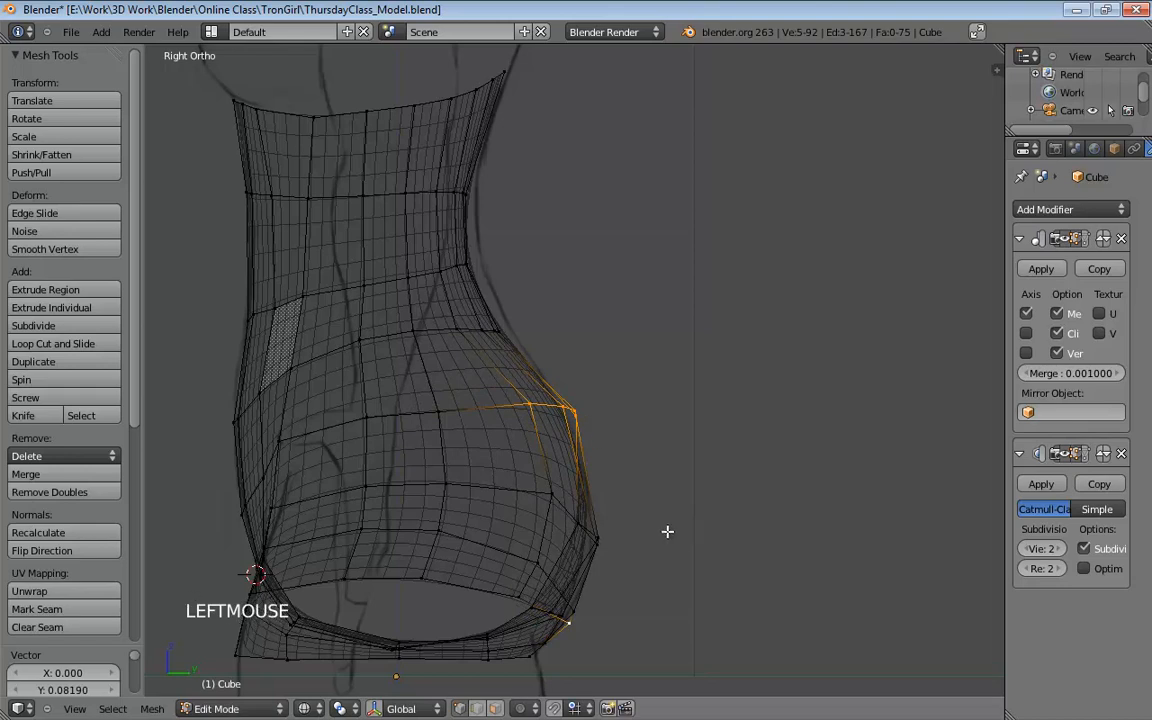
pyautogui.press('g')
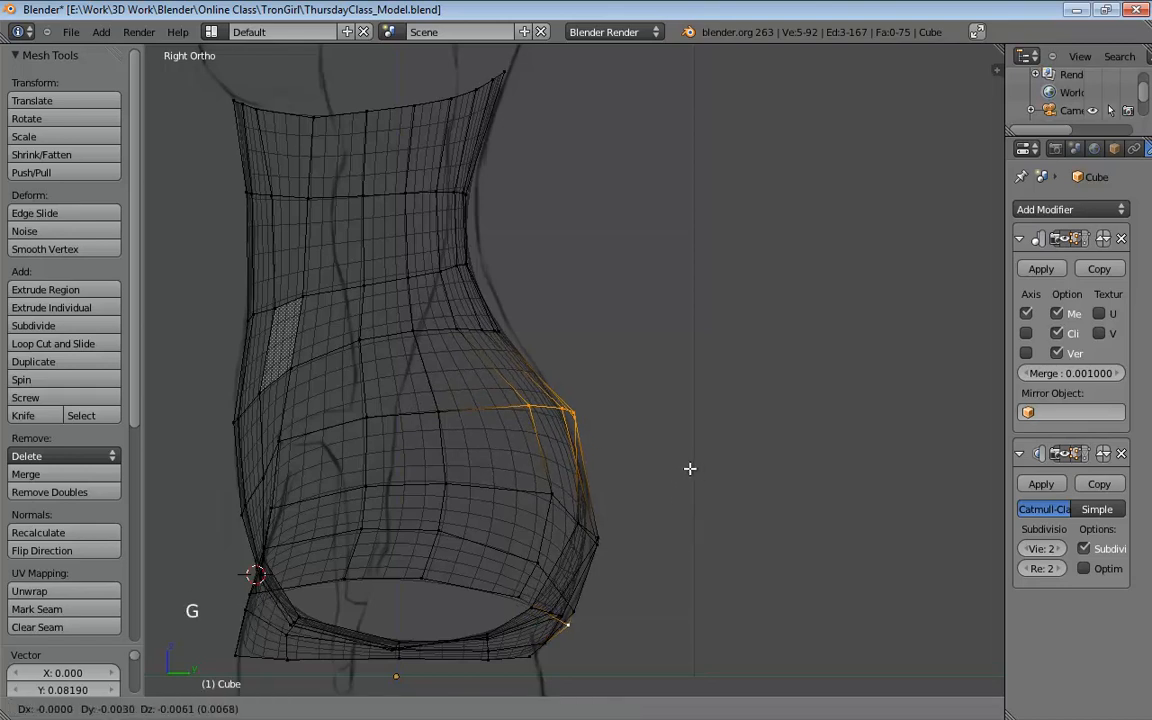
pyautogui.rightClick(689, 468)
pyautogui.rightClick(688, 469)
pyautogui.press('ctrl+super')
pyautogui.hotkey('ctrl', 'z')
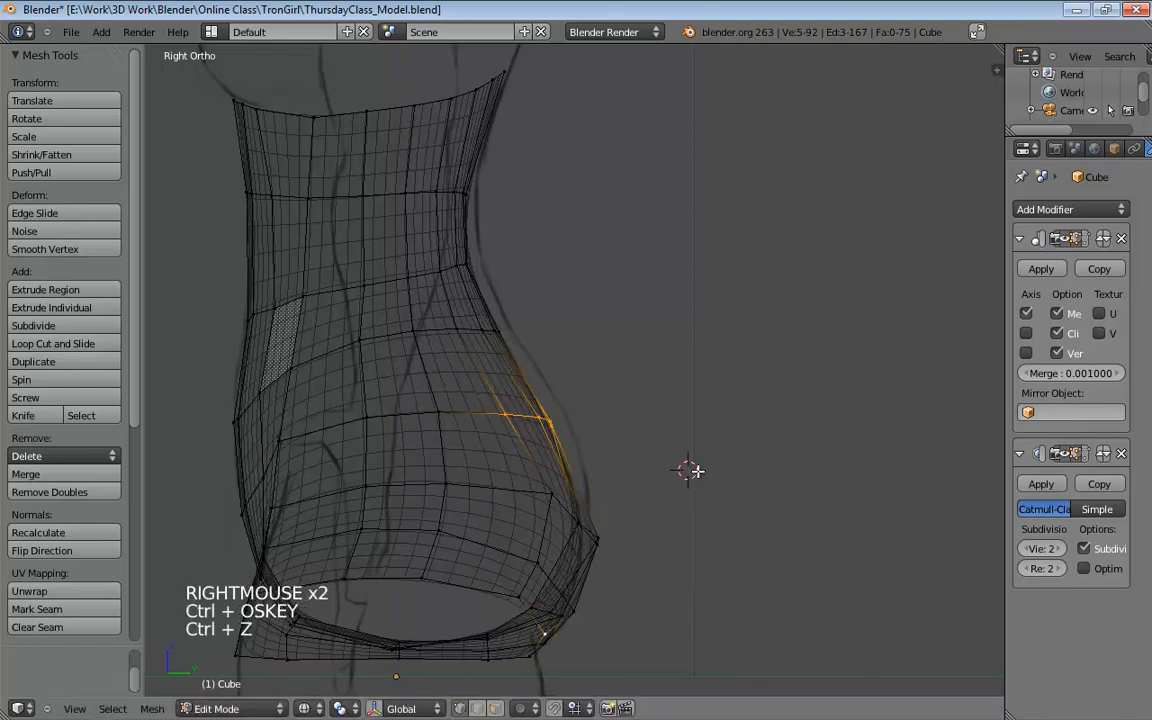
# Select only the upper buttock's four rear vertices and move them up and about 0.07 backward to the reference outline
pyautogui.press('a')
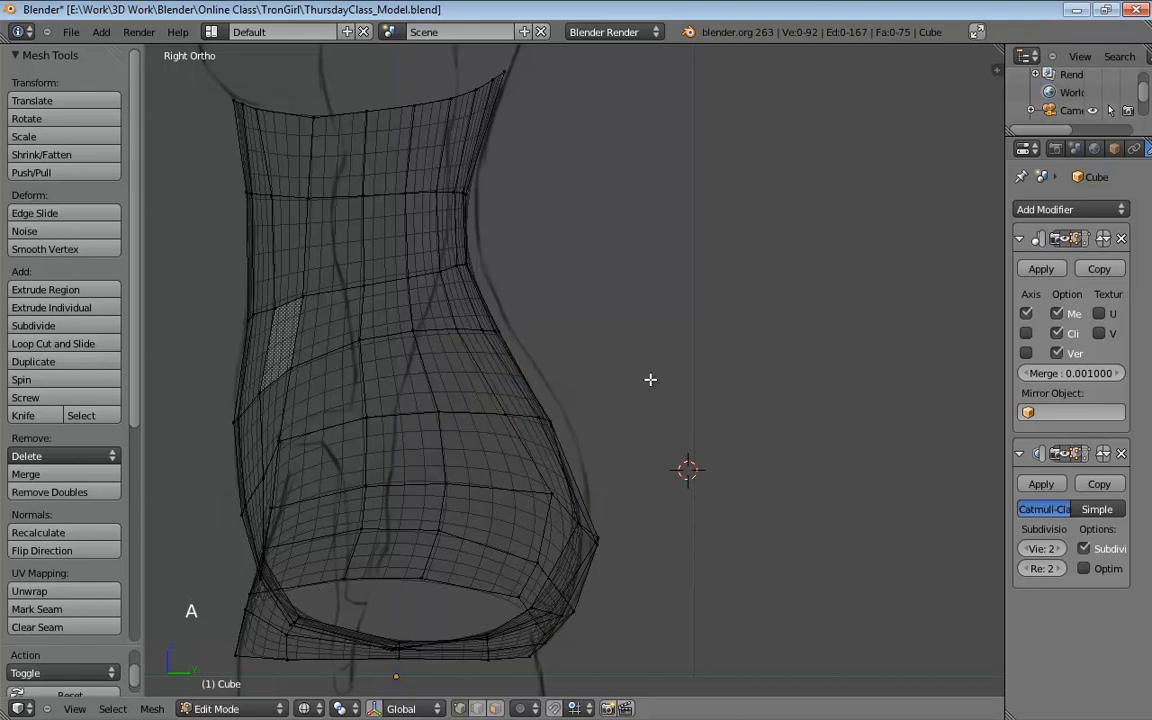
pyautogui.press('b')
pyautogui.moveTo(620, 381); pyautogui.dragTo(487, 468)
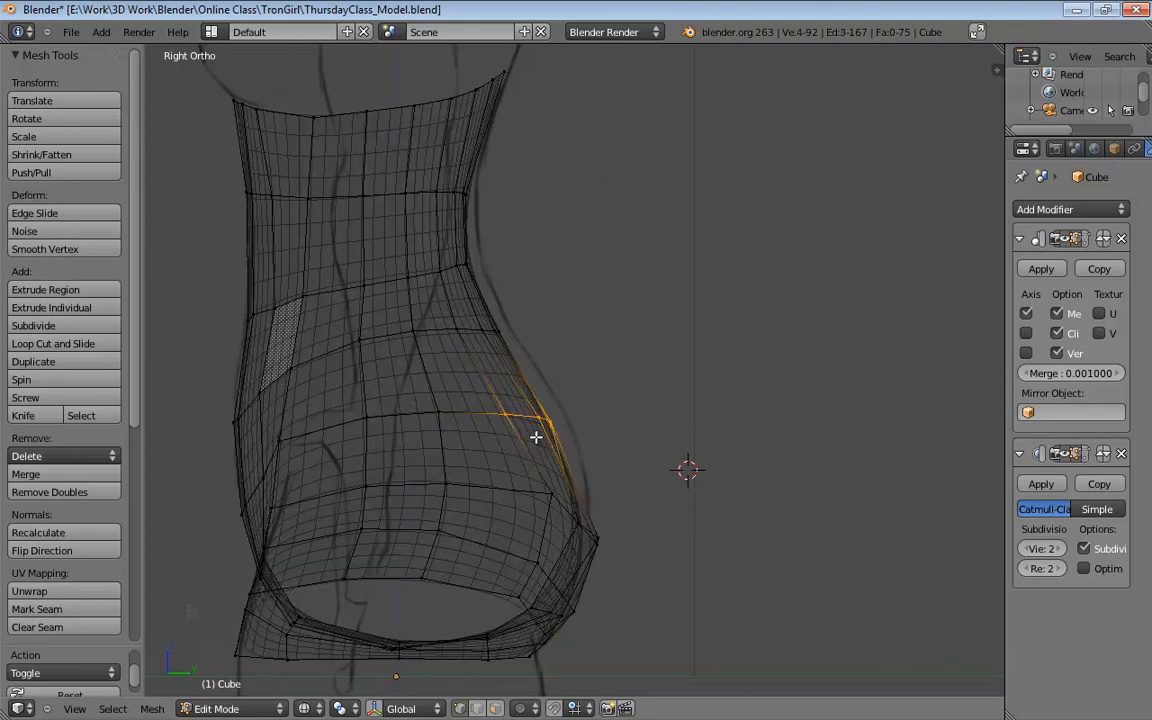
pyautogui.press('g')
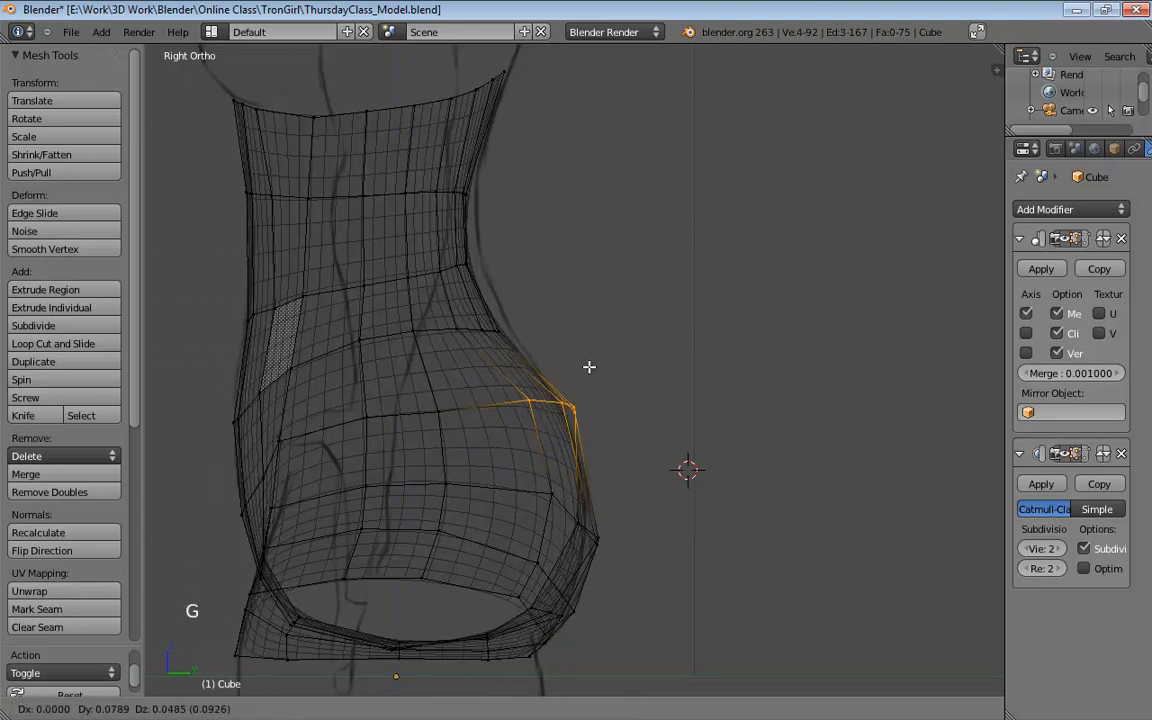
pyautogui.click(586, 368)
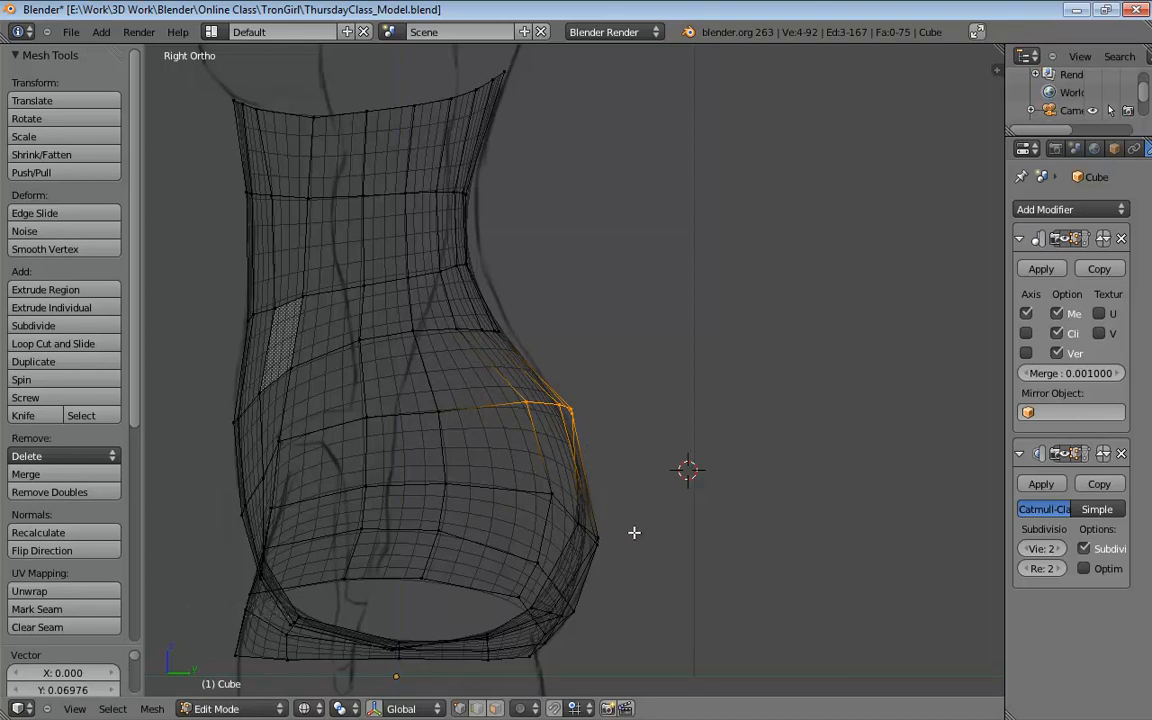
# Select the lower buttock's four rear vertices and move them slightly up and about 0.03 backward toward the side reference outline
pyautogui.press('a')
pyautogui.rightClick(913, 179)
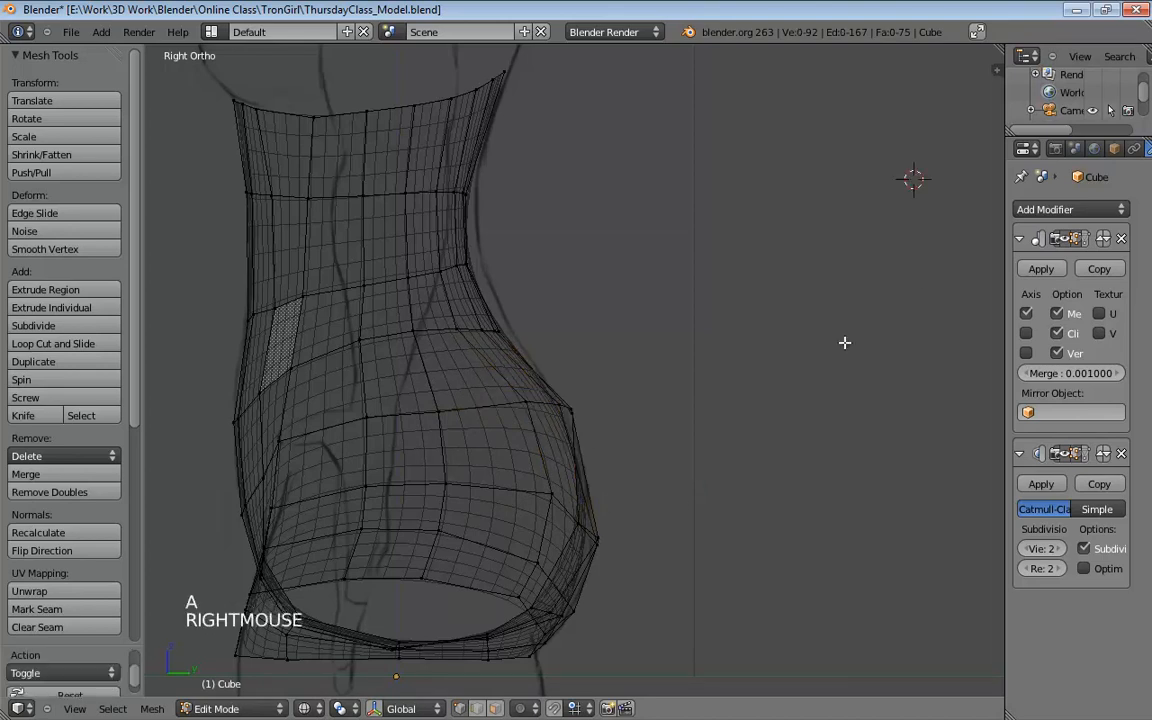
pyautogui.press('b')
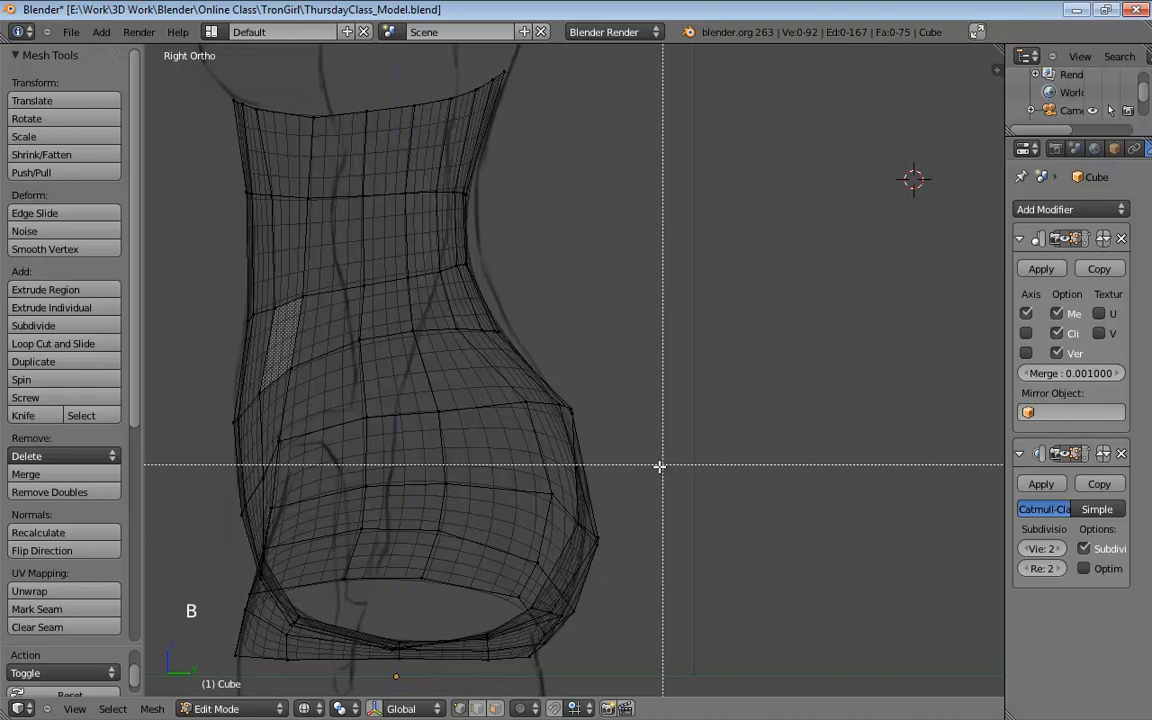
pyautogui.moveTo(661, 465); pyautogui.dragTo(522, 549)
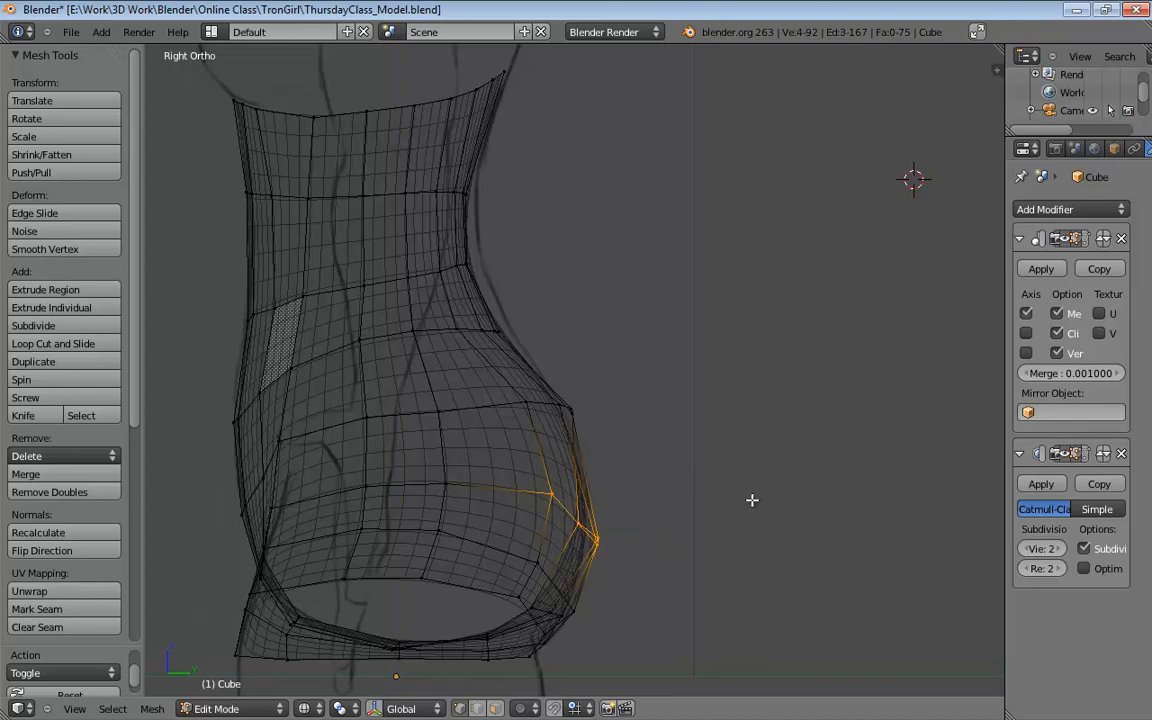
pyautogui.press('g')
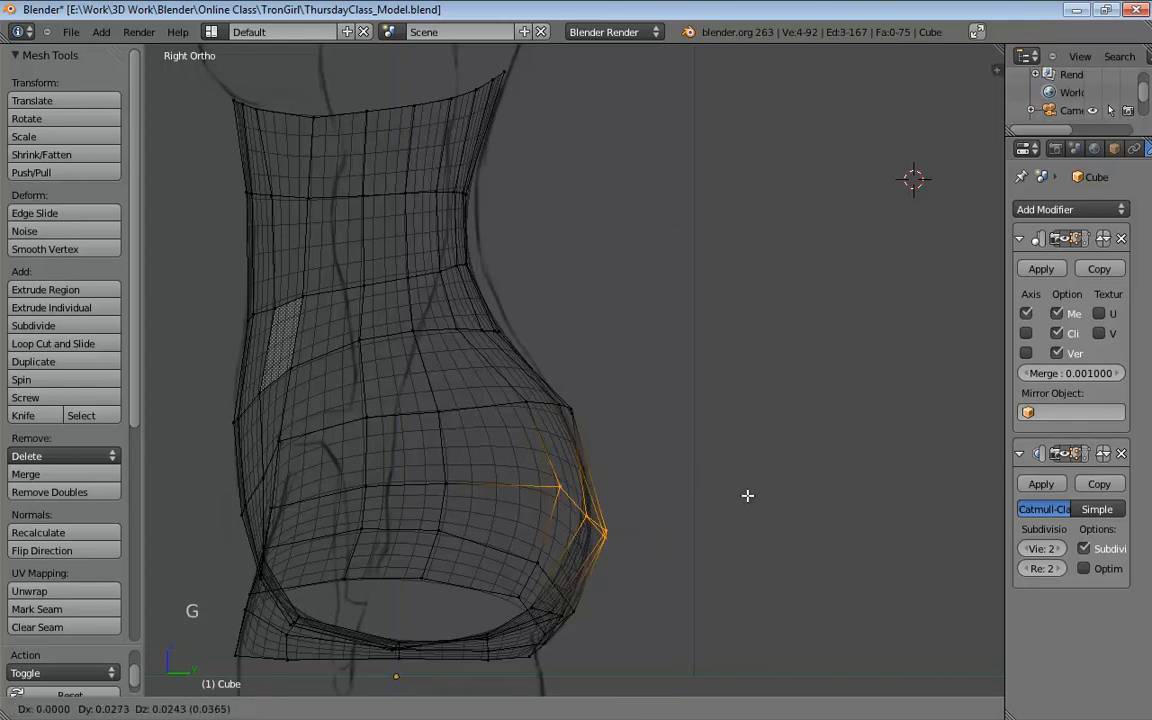
pyautogui.click(749, 494)
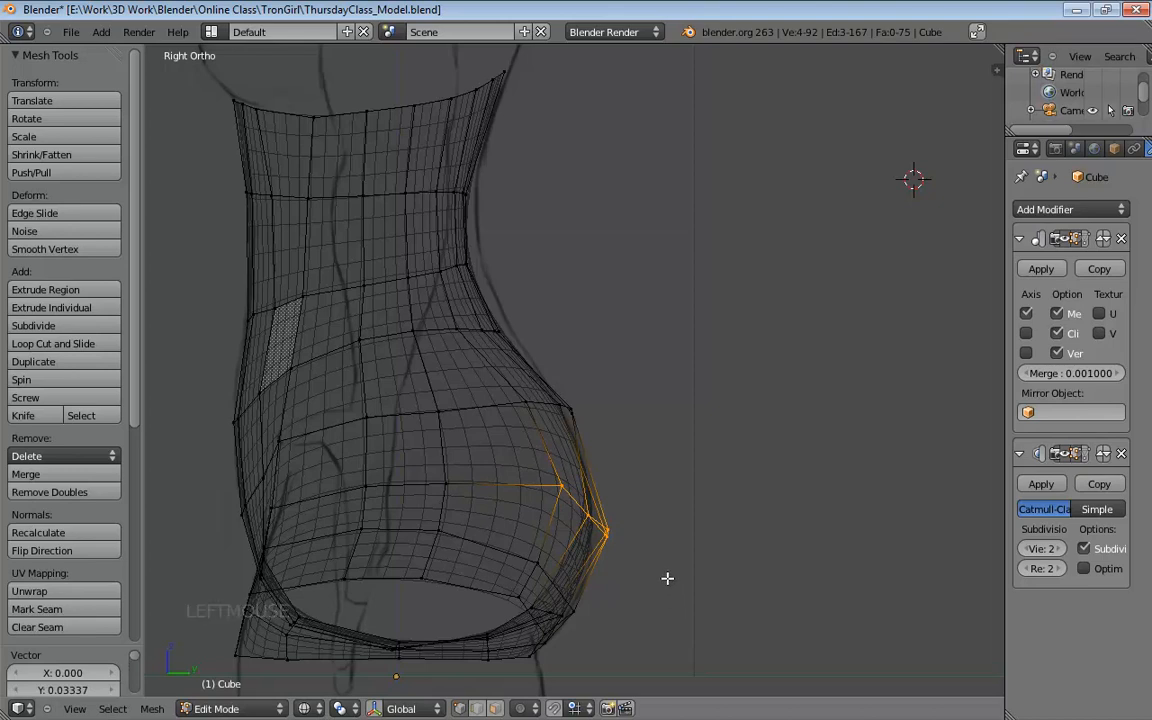
# Move the lower back's two vertices about 0.06 backward to the reference outline, using proportional editing with a size of about 0.62
pyautogui.keyDown('shift'); pyautogui.moveTo(667, 578); pyautogui.dragTo(543, 433, button='middle'); pyautogui.keyUp('shift')
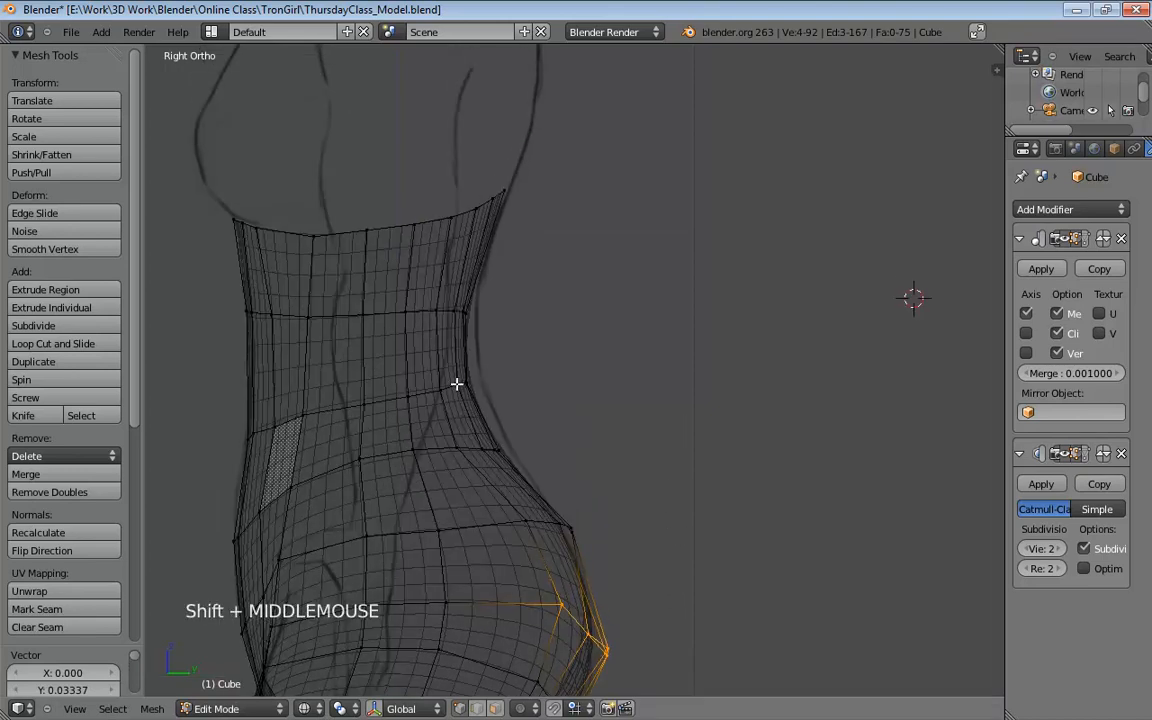
pyautogui.click(457, 384)
pyautogui.keyDown('shift'); pyautogui.click(489, 449); pyautogui.keyUp('shift')
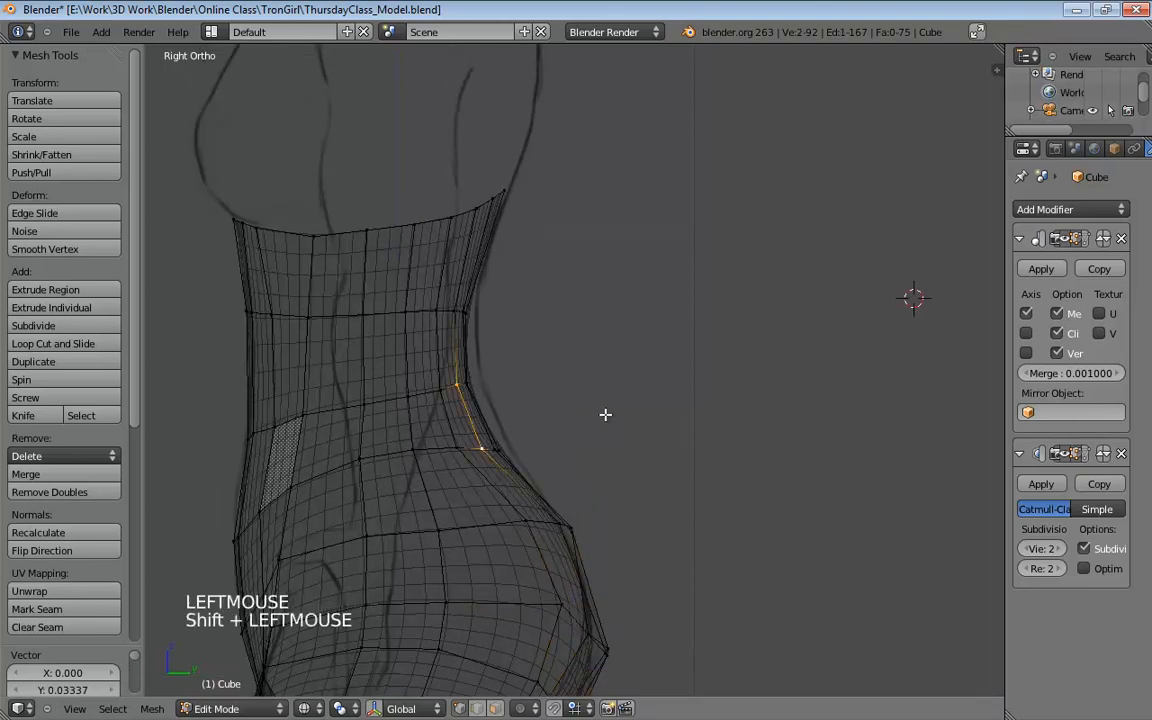
pyautogui.press('o')
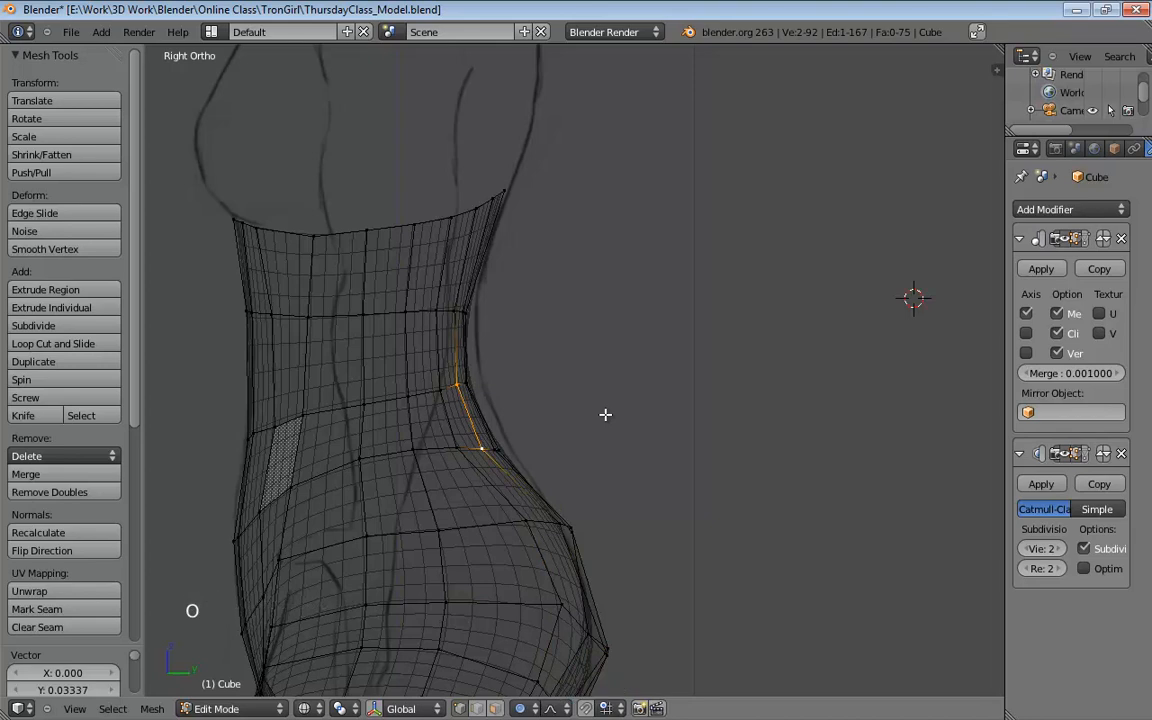
pyautogui.press('g')
pyautogui.scroll(2, 618, 414)
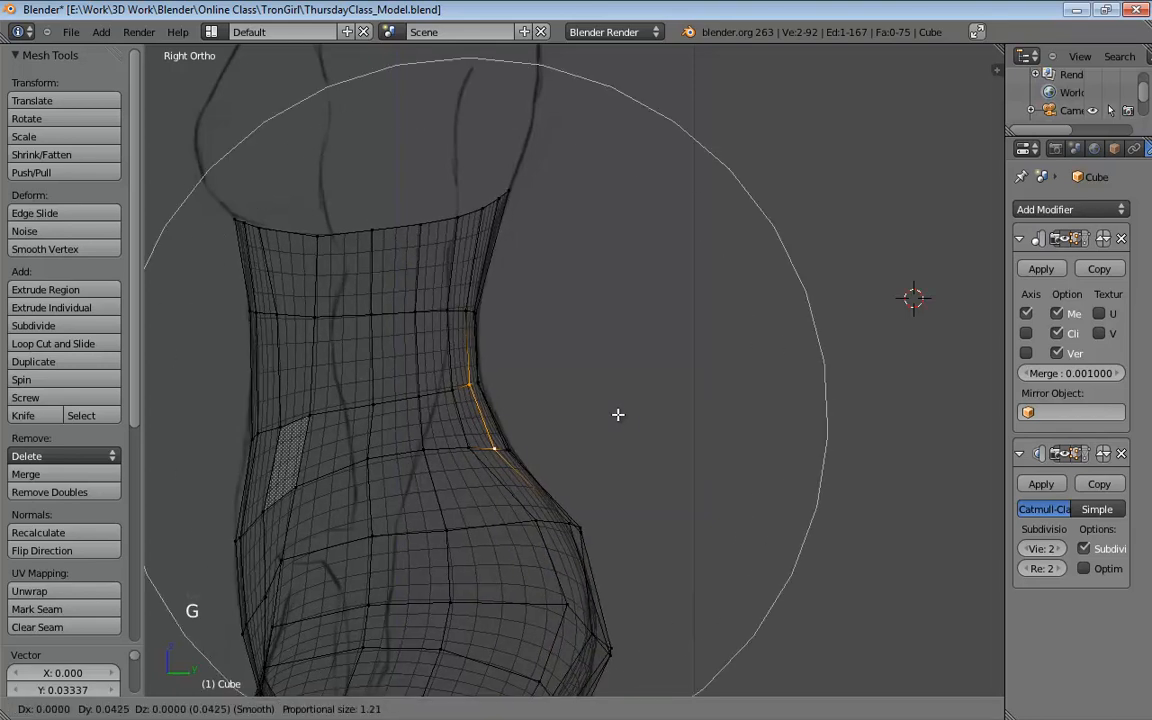
pyautogui.scroll(11, 618, 414)
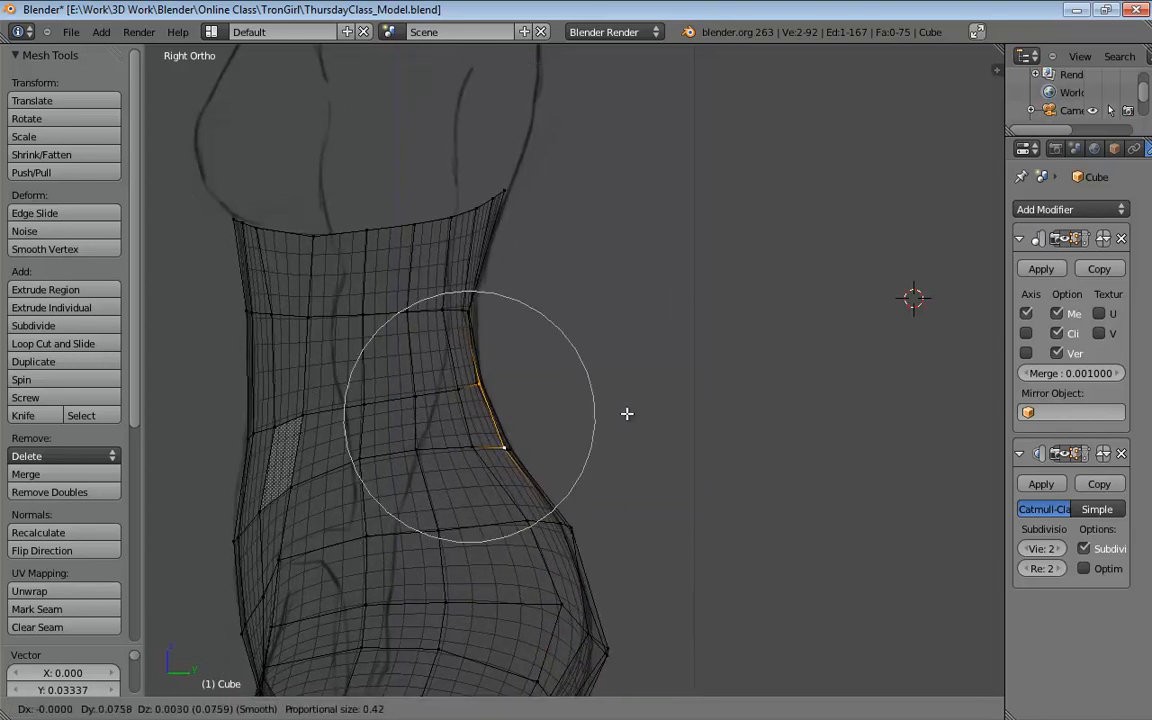
pyautogui.scroll(-4, 624, 413)
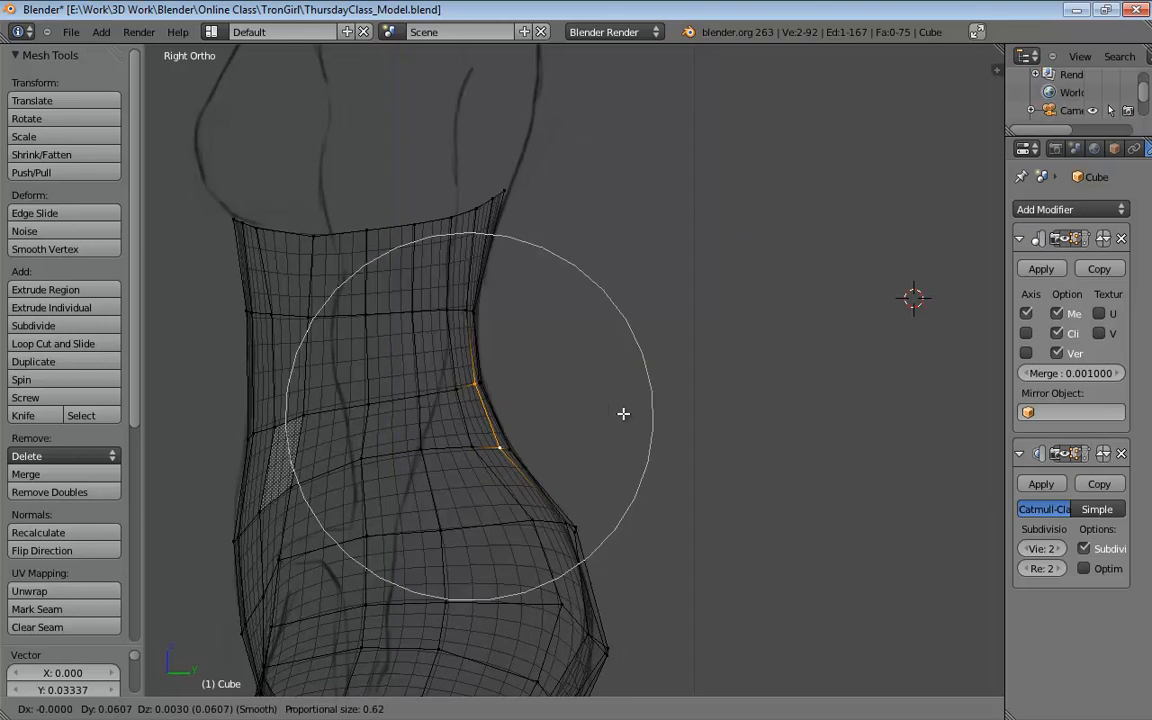
pyautogui.click(623, 413)
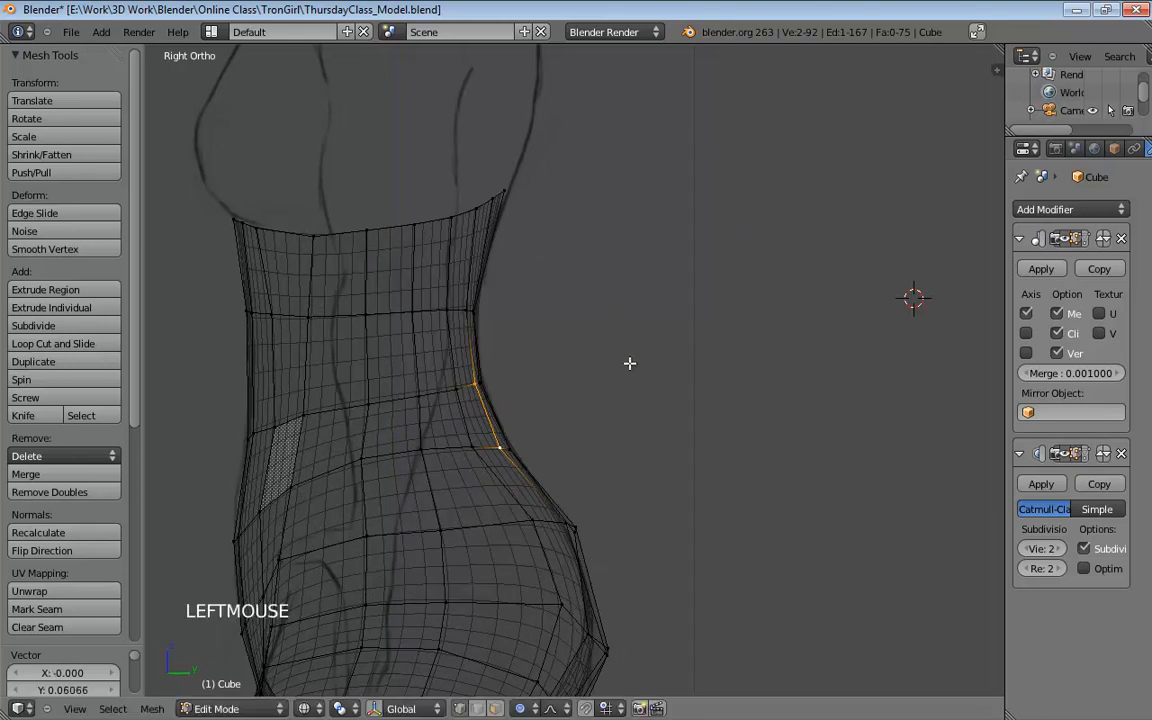
# In the front view, select the five outer vertices from ribs to upper hip and move them about 0.05 outward with proportional size 1.10
pyautogui.keyDown('shift'); pyautogui.moveTo(629, 363); pyautogui.dragTo(812, 342, button='middle'); pyautogui.keyUp('shift')
pyautogui.scroll(-2, 733, 358)
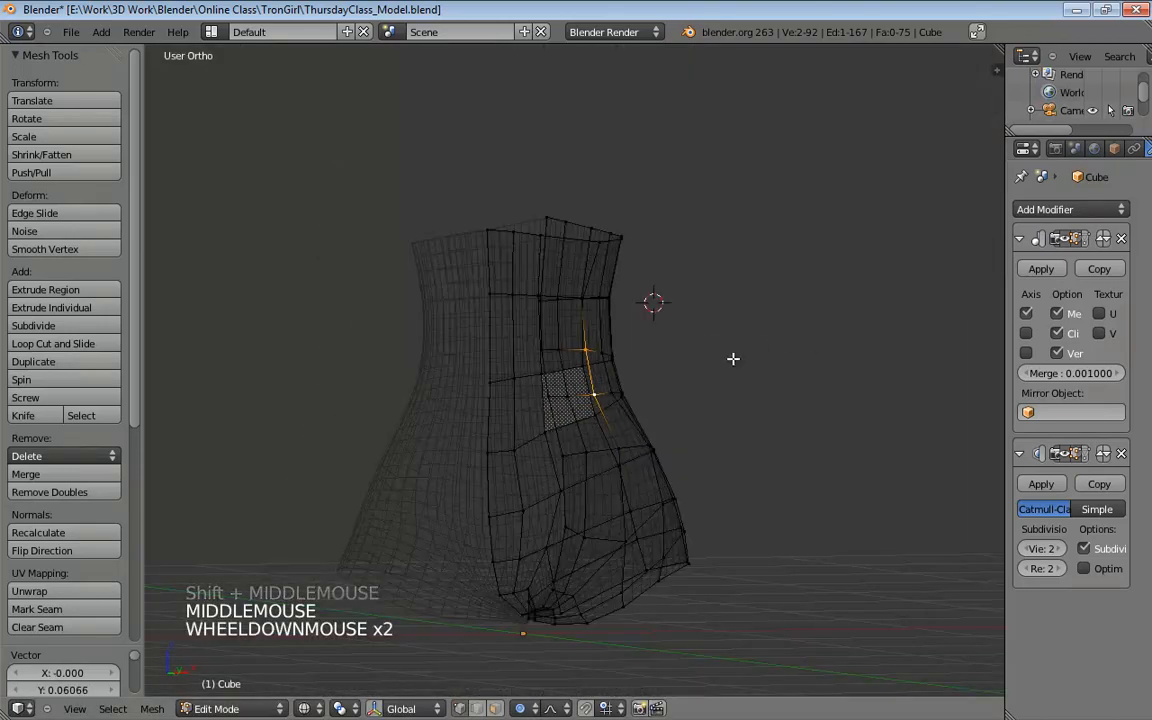
pyautogui.press('KP_1')
pyautogui.keyDown('shift'); pyautogui.moveTo(733, 357); pyautogui.dragTo(659, 355, button='middle'); pyautogui.keyUp('shift')
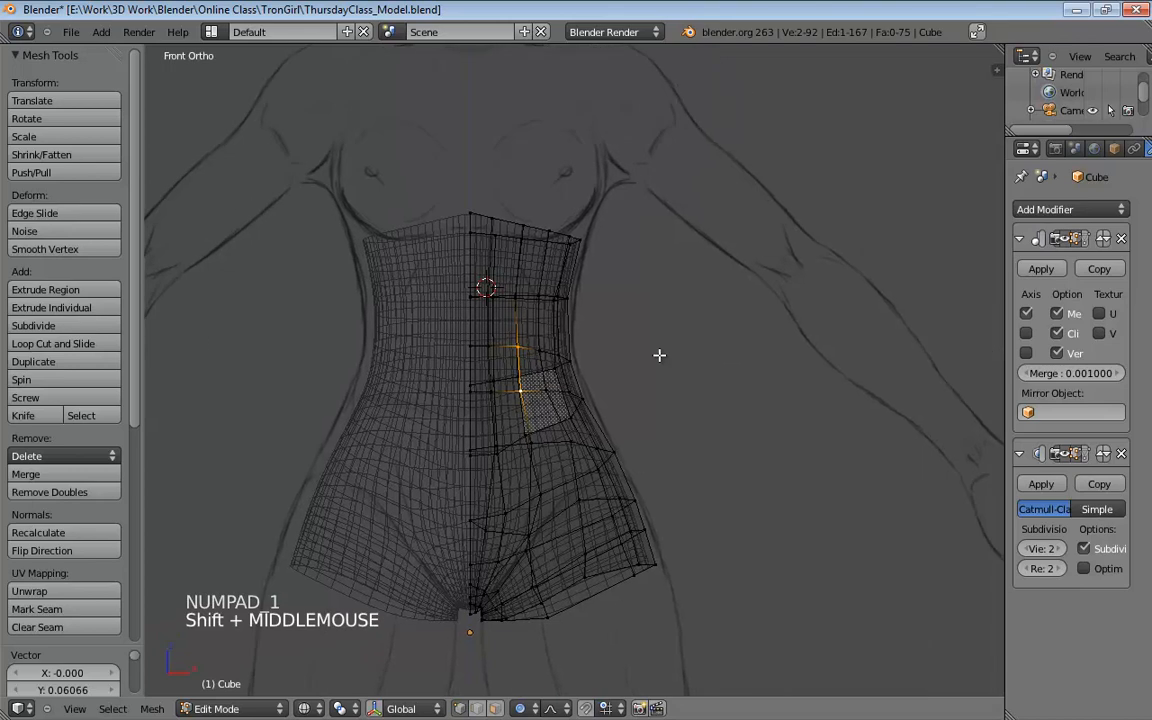
pyautogui.scroll(3, 659, 355)
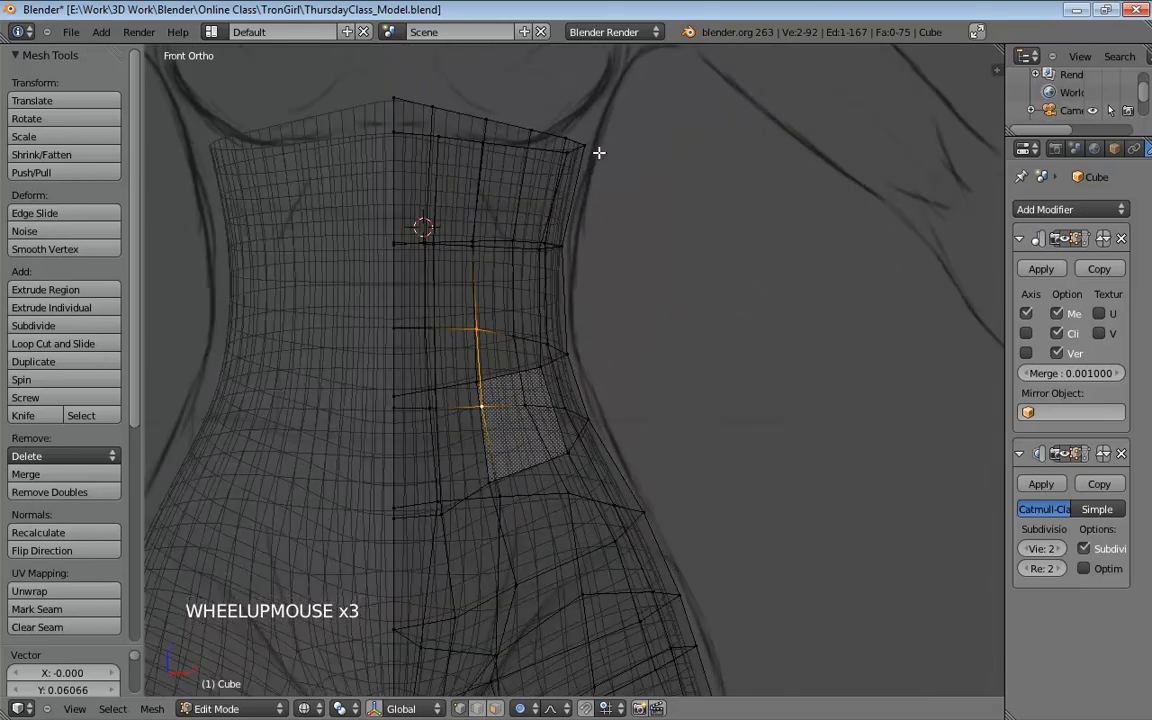
pyautogui.click(573, 156)
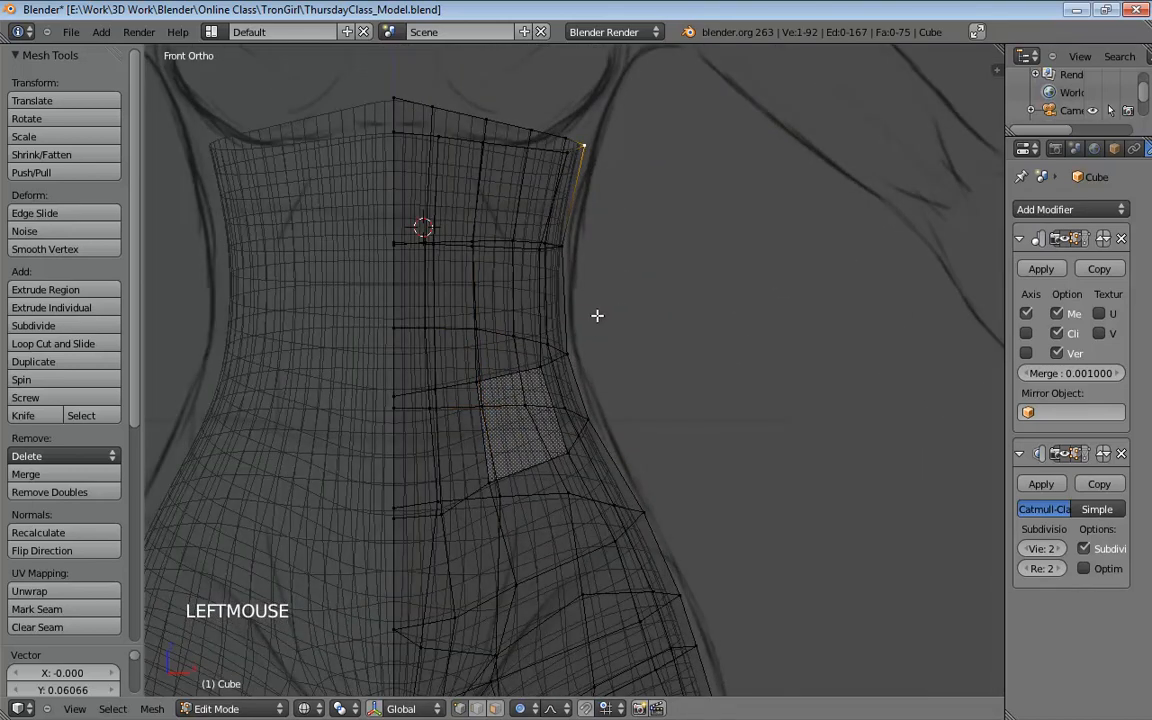
pyautogui.keyDown('shift'); pyautogui.click(563, 251); pyautogui.keyUp('shift')
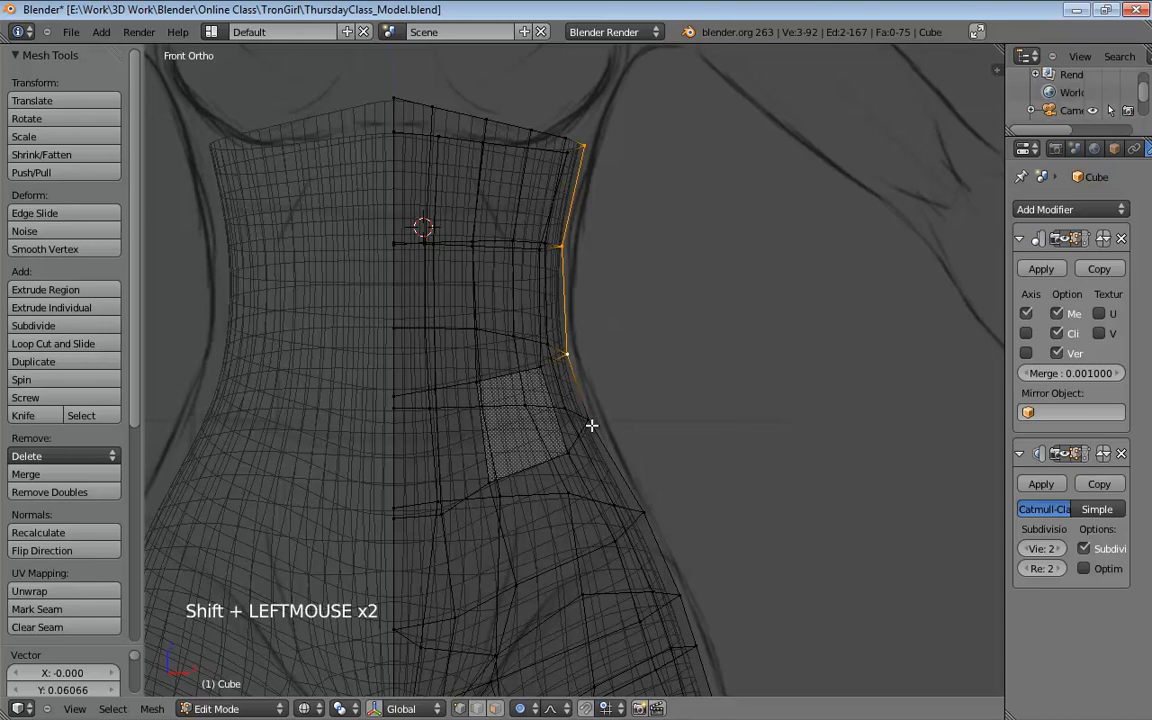
pyautogui.scroll(-3, 669, 499)
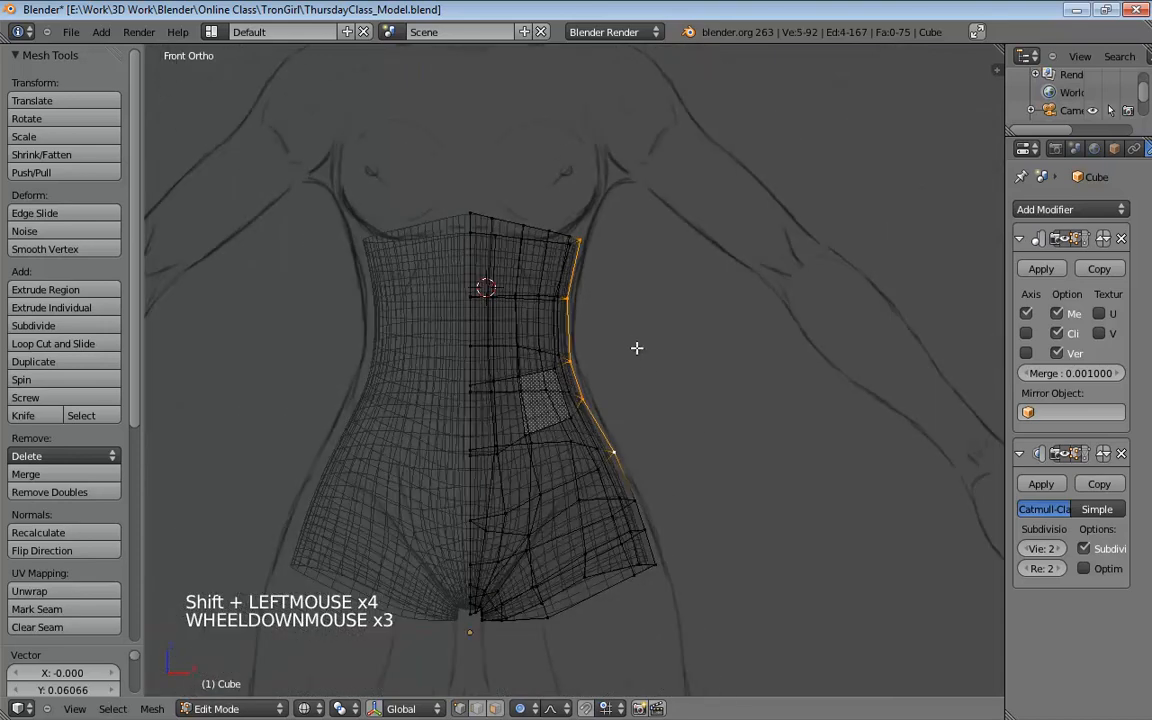
pyautogui.press('g')
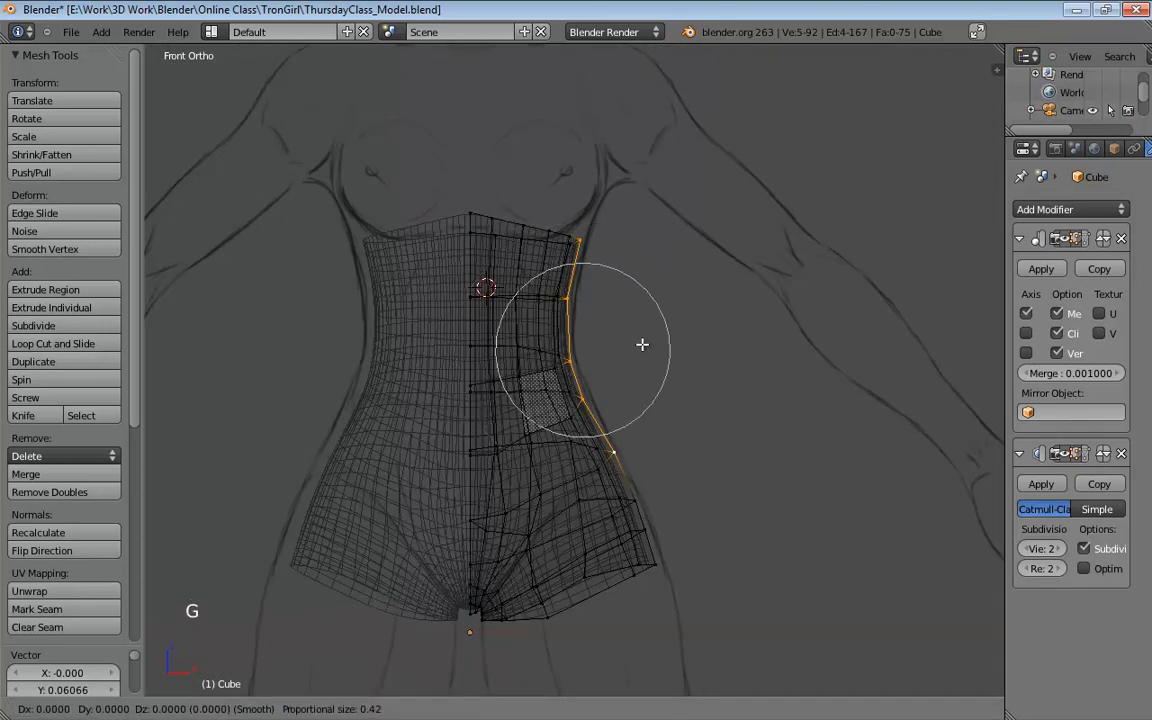
pyautogui.scroll(-6, 643, 344)
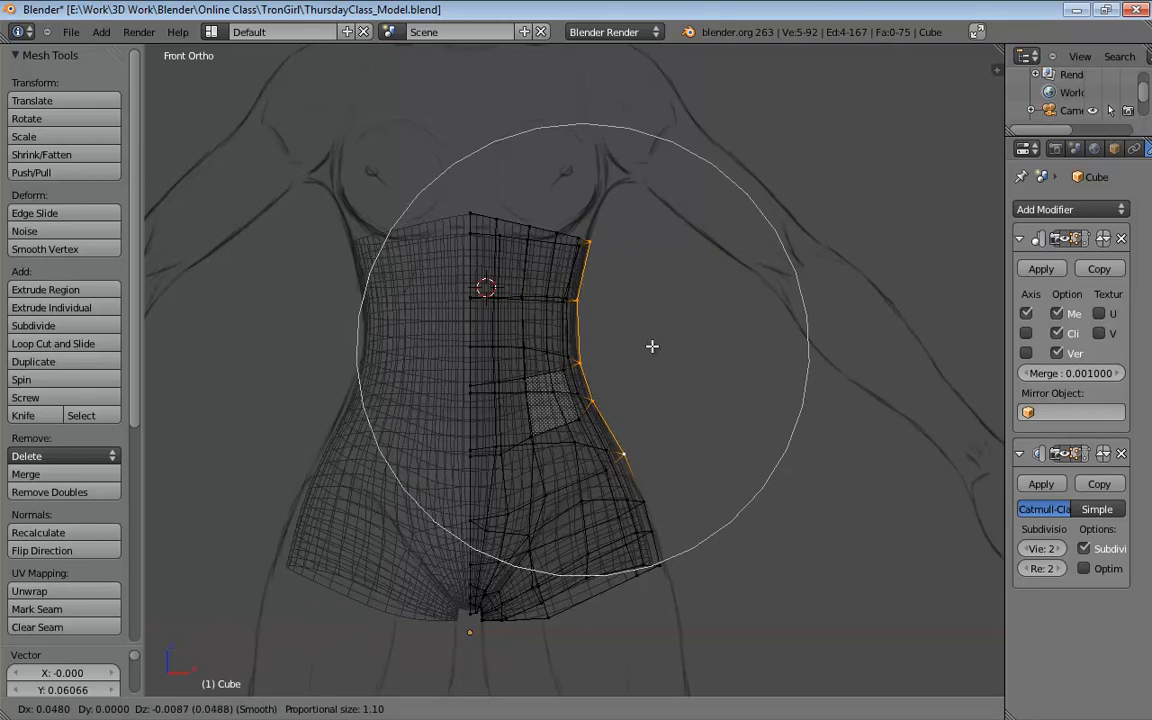
pyautogui.click(652, 346)
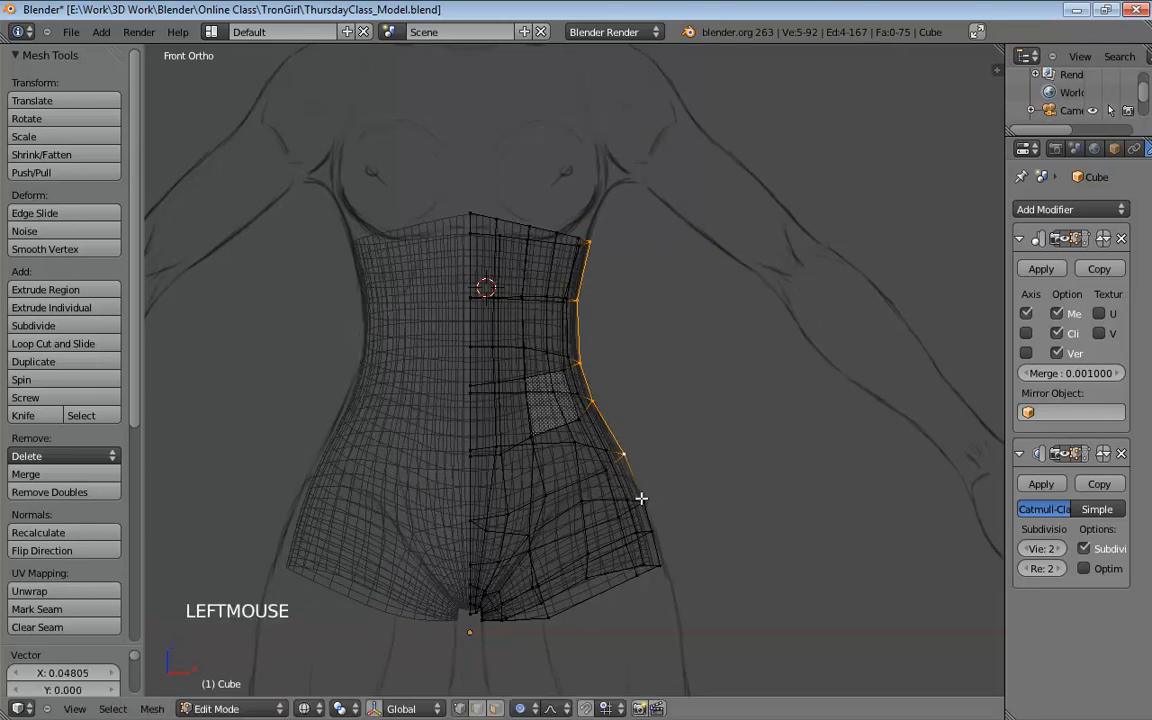
# Select the three outermost vertices from the hip to the leg opening and move them about 0.017 outward with proportional editing
pyautogui.click(641, 500)
pyautogui.keyDown('shift'); pyautogui.click(650, 528); pyautogui.keyUp('shift')
pyautogui.press('g')
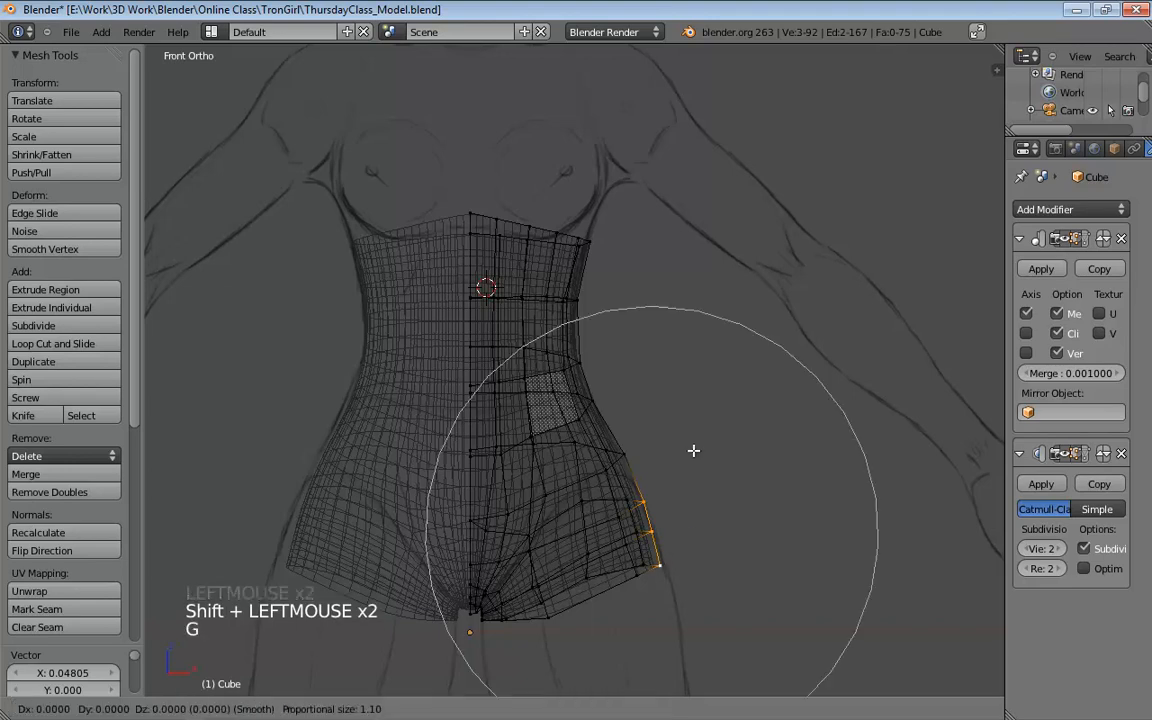
pyautogui.click(697, 453)
# Move the leg opening's outermost vertex about 0.06 outward and slightly down to the reference outline, with proportional size about 0.68
pyautogui.click(665, 564)
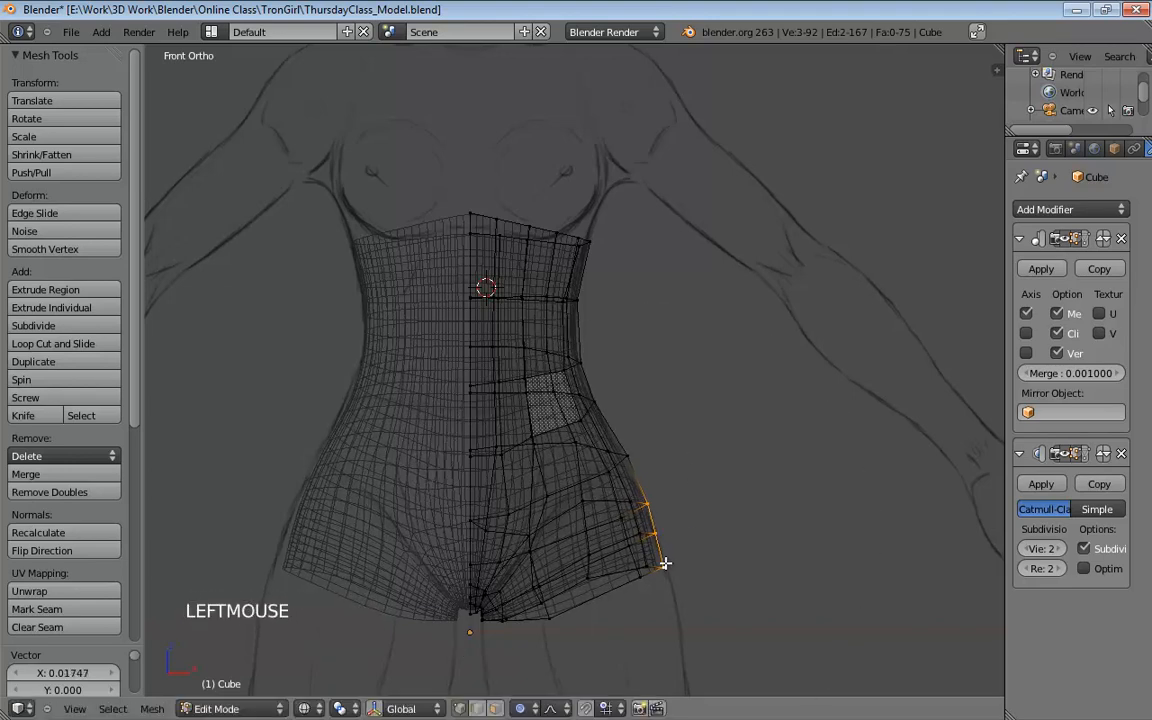
pyautogui.press('g')
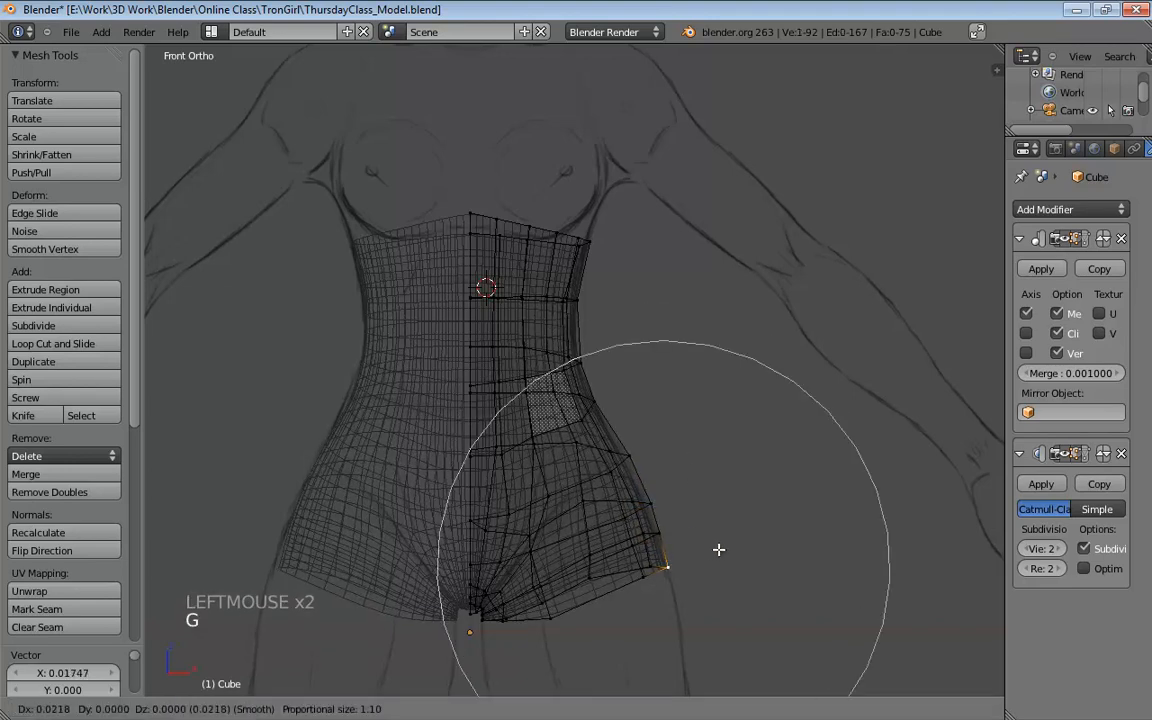
pyautogui.scroll(5, 720, 550)
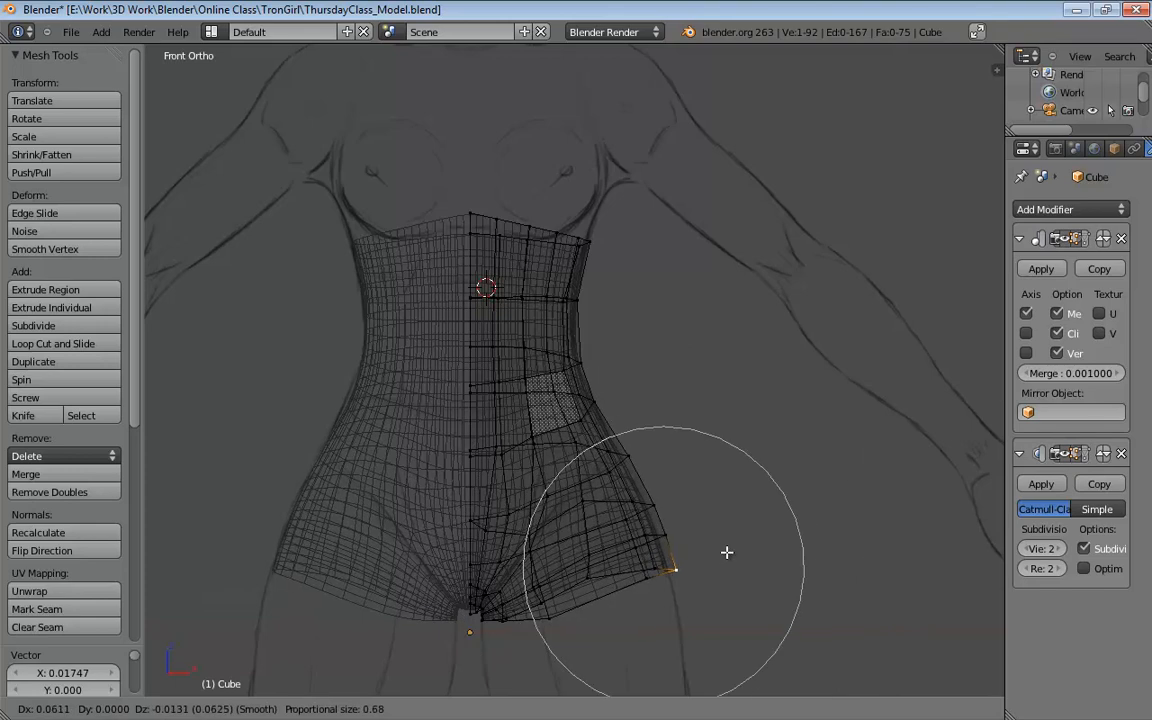
pyautogui.click(727, 552)
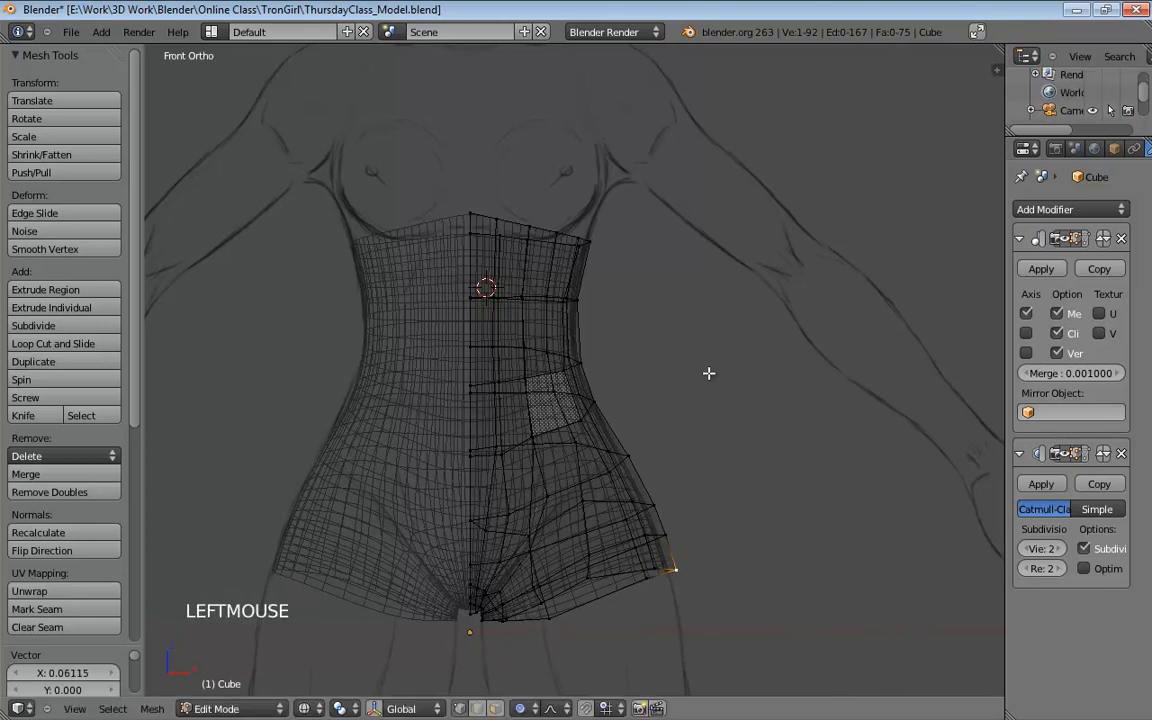
# Examine the torso's smoothed shape in solid shading, comparing it with and without the subdivision preview and outside Edit Mode
pyautogui.keyDown('shift'); pyautogui.moveTo(708, 373); pyautogui.dragTo(676, 411, button='middle'); pyautogui.keyUp('shift')
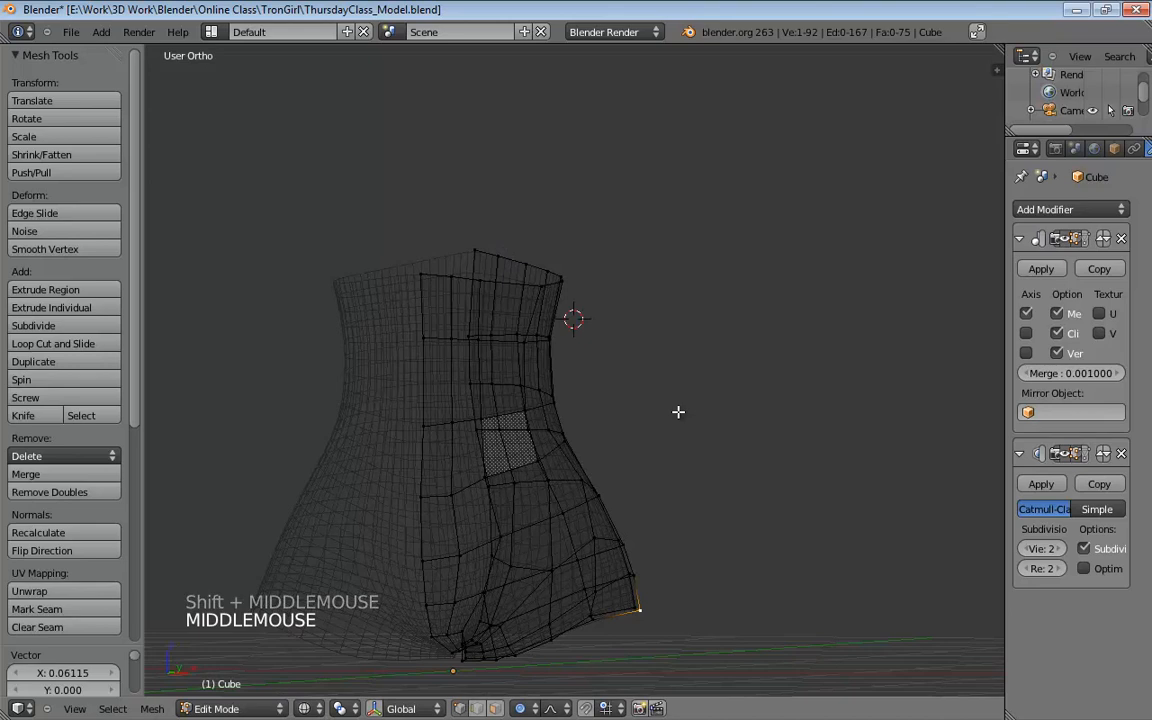
pyautogui.click(1065, 456)
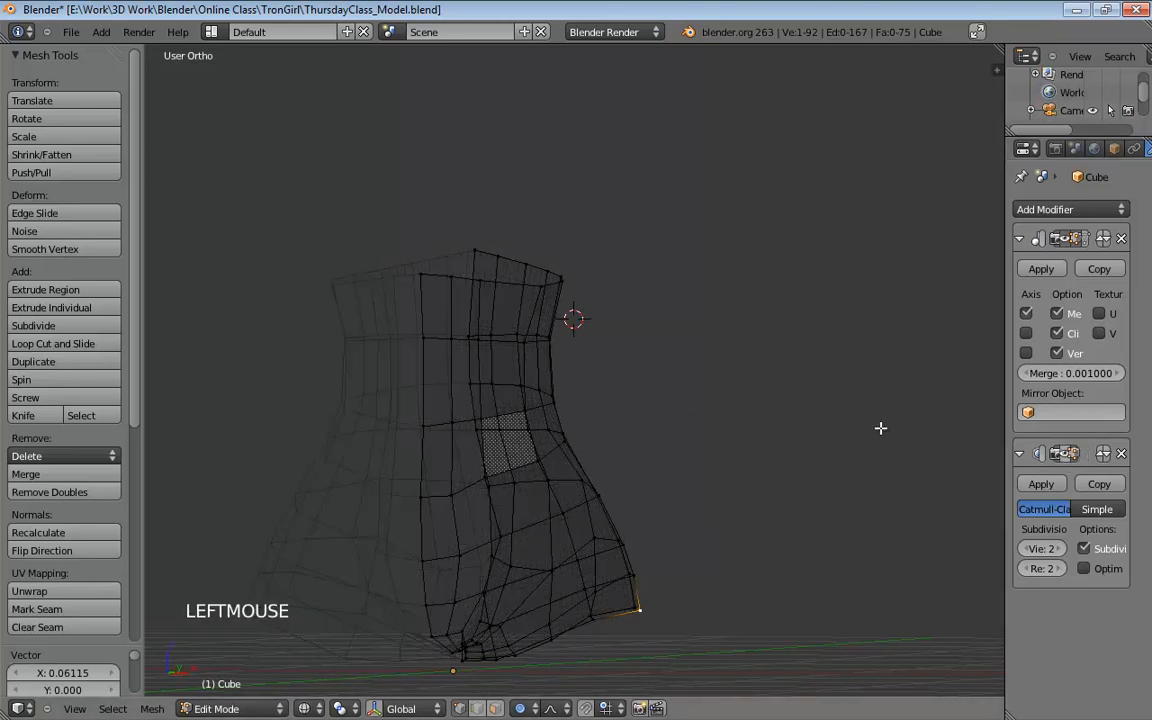
pyautogui.keyDown('shift'); pyautogui.moveTo(879, 427); pyautogui.dragTo(836, 337, button='middle'); pyautogui.keyUp('shift')
pyautogui.press('z')
pyautogui.click(1066, 456)
pyautogui.moveTo(745, 368); pyautogui.dragTo(683, 414, button='middle')
pyautogui.press('Tab')
pyautogui.press('Tab')
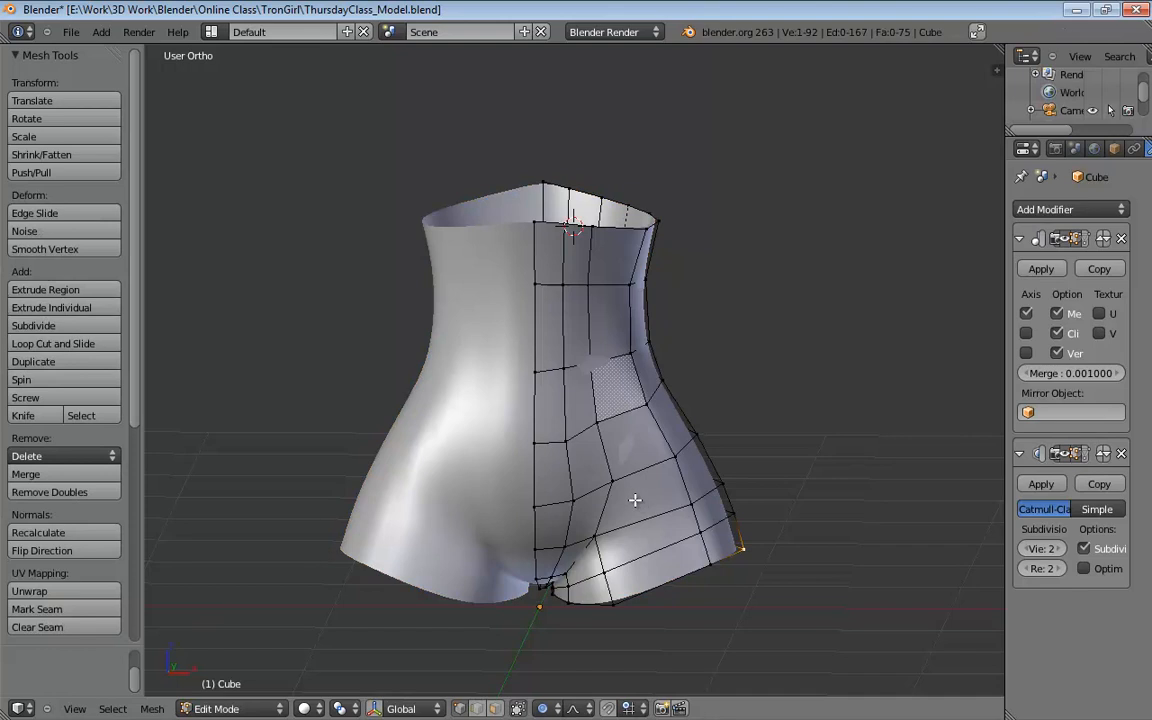
# Display the unsmoothed cage as wireframe in the front orthographic view by turning the subdivision preview off for editing
pyautogui.keyDown('shift'); pyautogui.moveTo(635, 497); pyautogui.dragTo(619, 454, button='middle'); pyautogui.keyUp('shift')
pyautogui.press('KP_1')
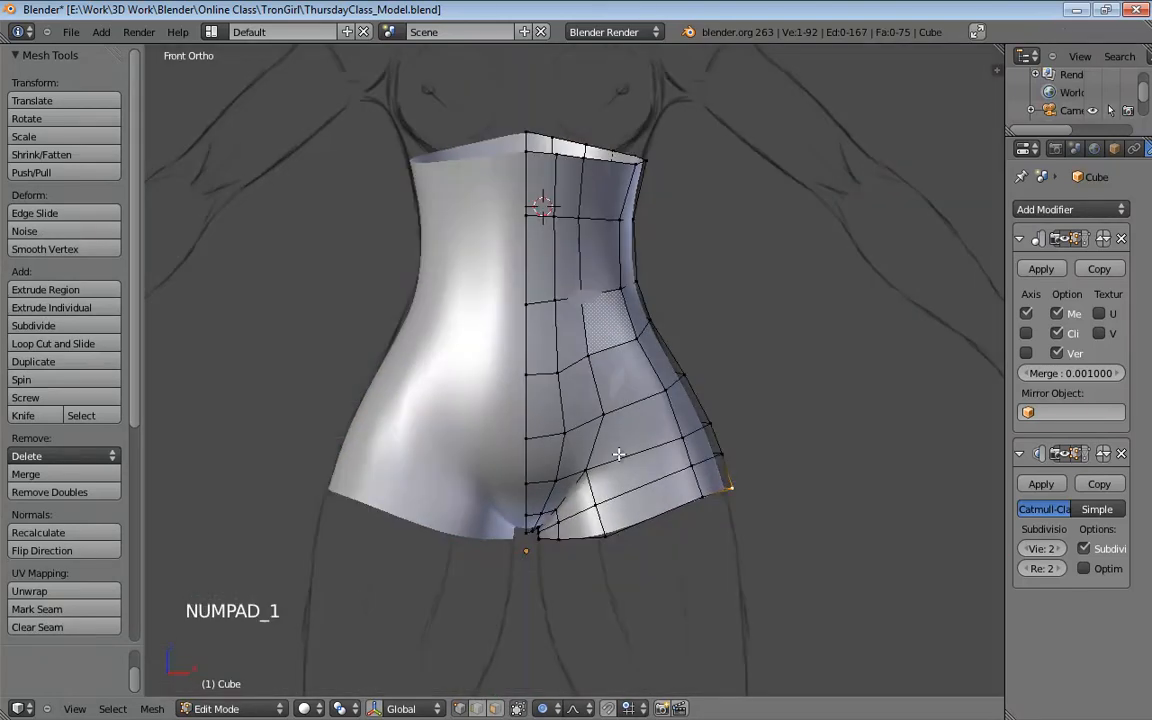
pyautogui.press('z')
pyautogui.click(1072, 453)
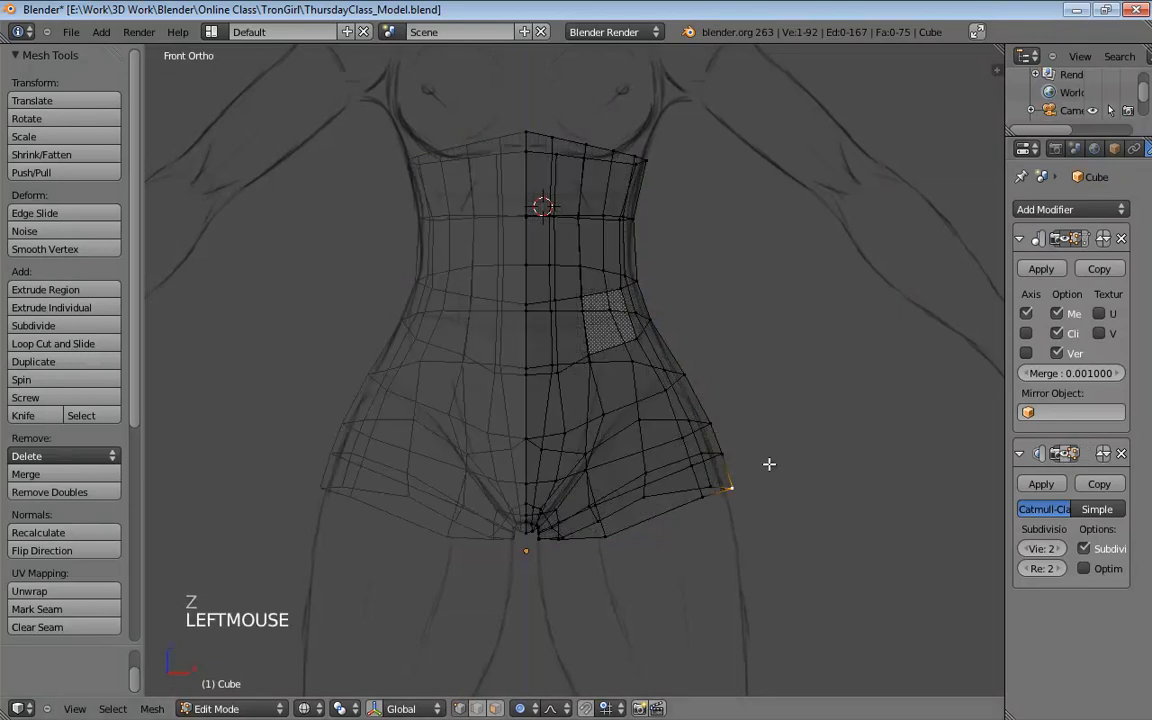
pyautogui.scroll(3, 704, 460)
pyautogui.keyDown('shift'); pyautogui.moveTo(704, 460); pyautogui.dragTo(699, 456, button='middle'); pyautogui.keyUp('shift')
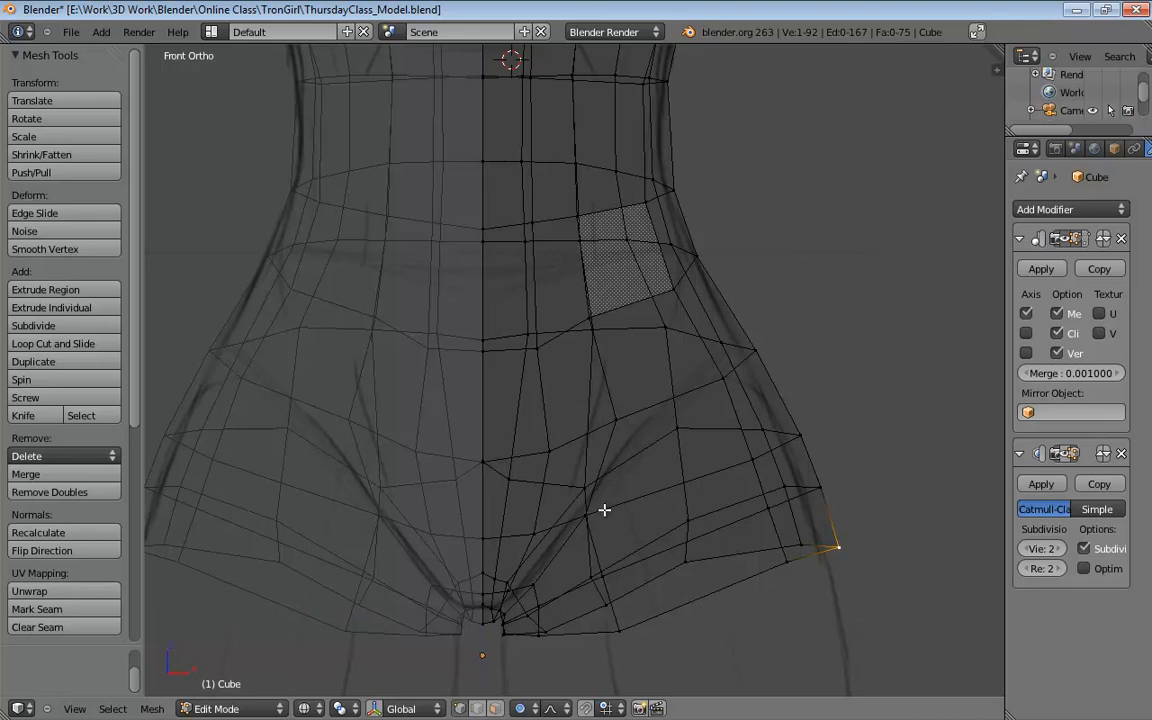
# Move the vertex on the front of the outer hip about 0.03 inward and slightly upward to even the thigh's edge flow, with solid shading on
pyautogui.moveTo(618, 483); pyautogui.dragTo(599, 432, button='middle')
pyautogui.scroll(-1, 584, 483)
pyautogui.click(575, 428)
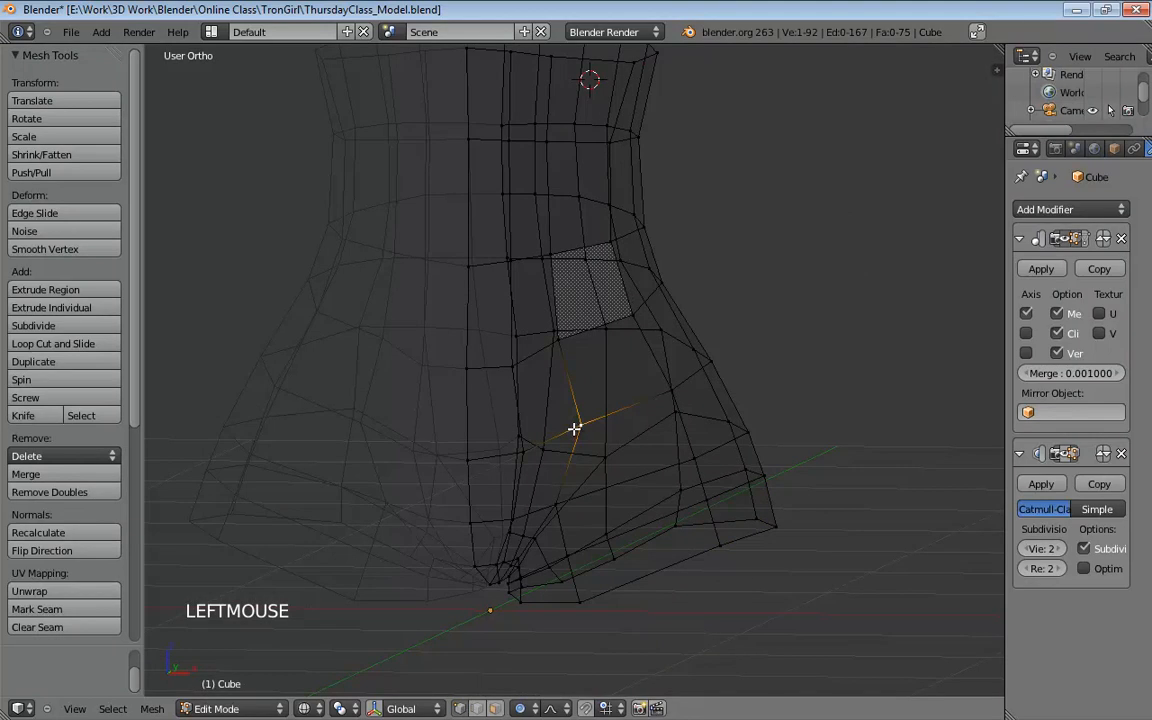
pyautogui.click(562, 503)
pyautogui.moveTo(695, 457); pyautogui.dragTo(676, 454)
pyautogui.press('z')
pyautogui.moveTo(675, 454); pyautogui.dragTo(675, 427, button='middle')
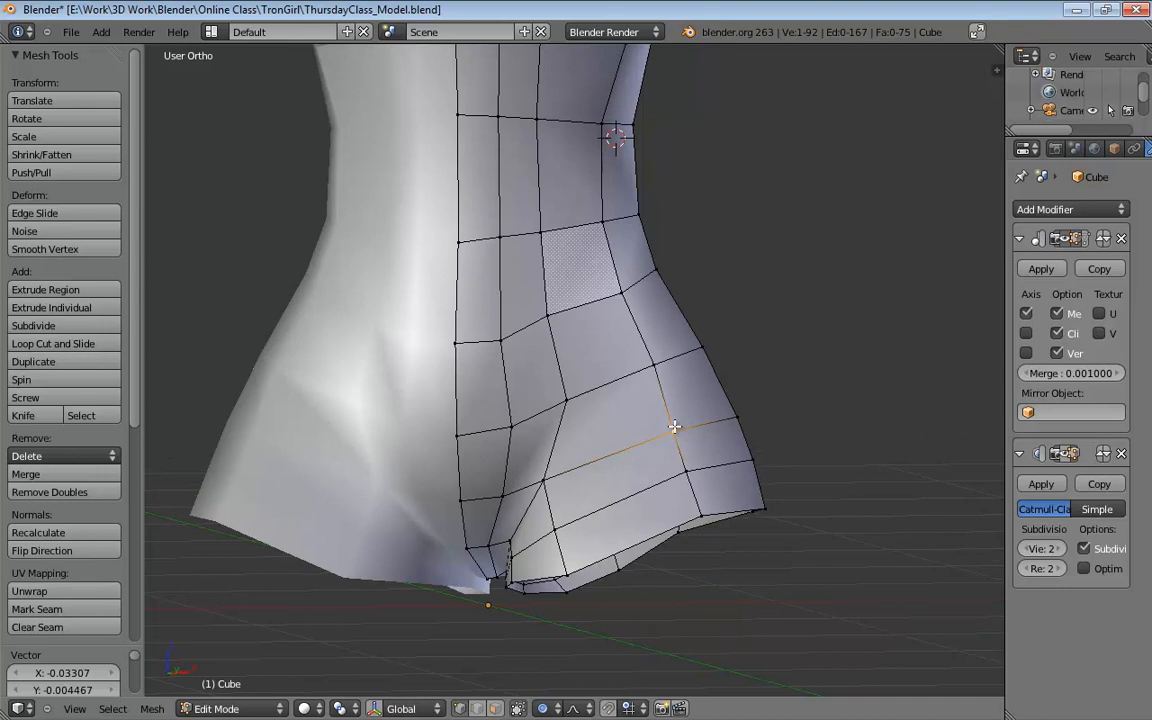
pyautogui.moveTo(675, 427); pyautogui.dragTo(674, 405)
pyautogui.moveTo(706, 438); pyautogui.dragTo(501, 442, button='middle')
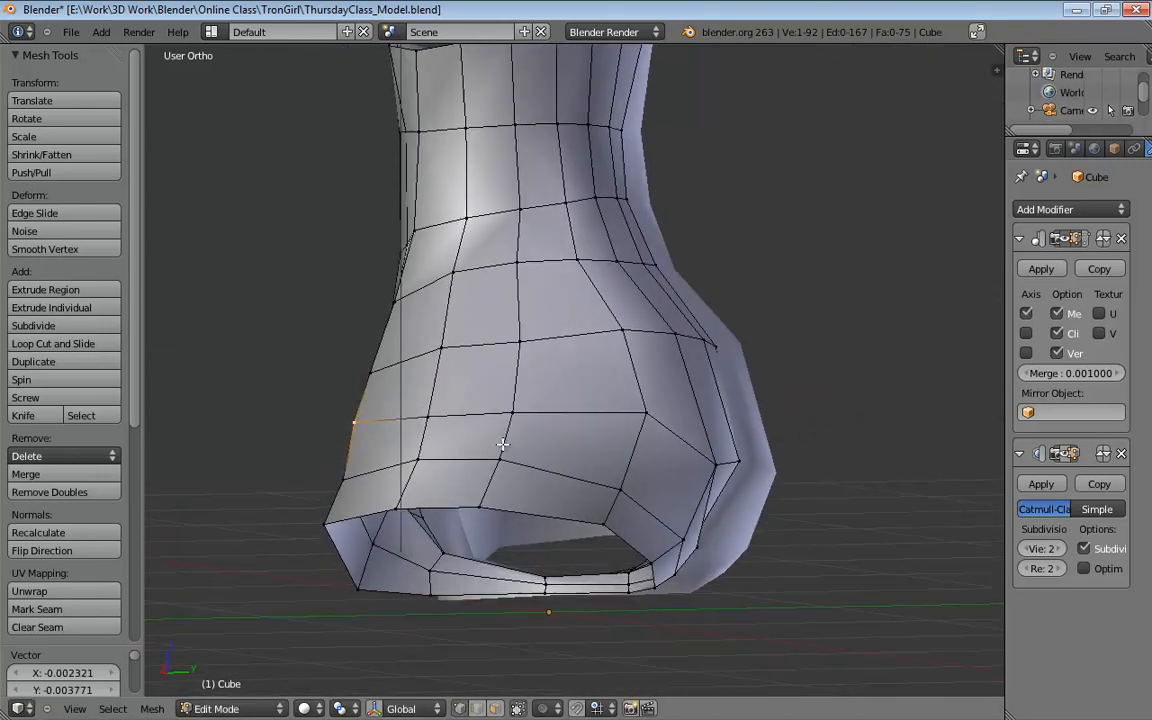
# Even out the front edge flow near the top rim by spreading two rim vertices about 0.07 and 0.02 outward and one vertex below
pyautogui.scroll(-2, 614, 426)
pyautogui.scroll(-2, 614, 426)
pyautogui.press('KP_5')
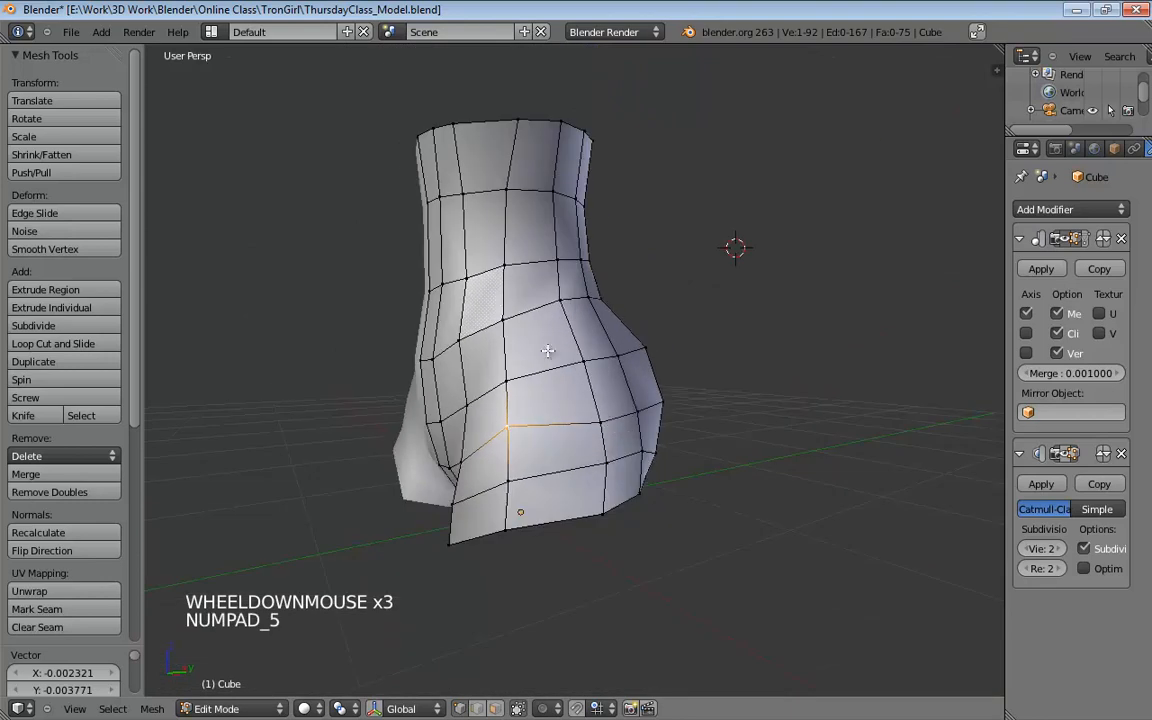
pyautogui.keyDown('shift'); pyautogui.moveTo(547, 350); pyautogui.dragTo(605, 392, button='middle'); pyautogui.keyUp('shift')
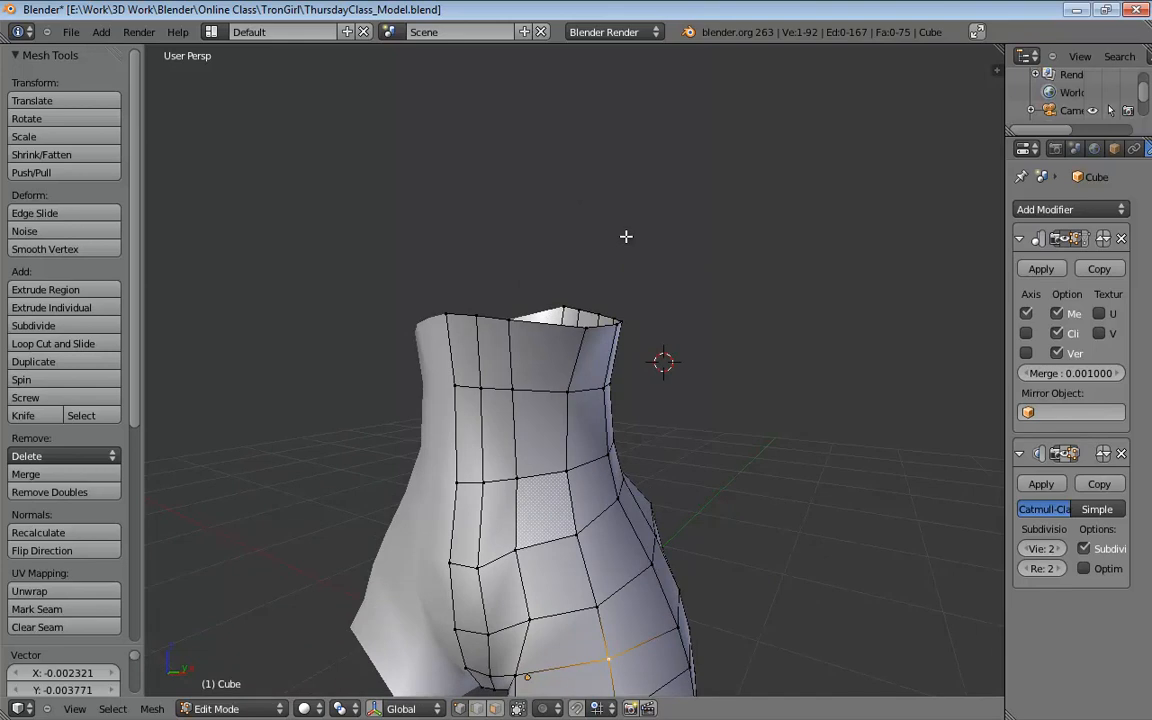
pyautogui.moveTo(626, 237); pyautogui.dragTo(632, 263, button='middle')
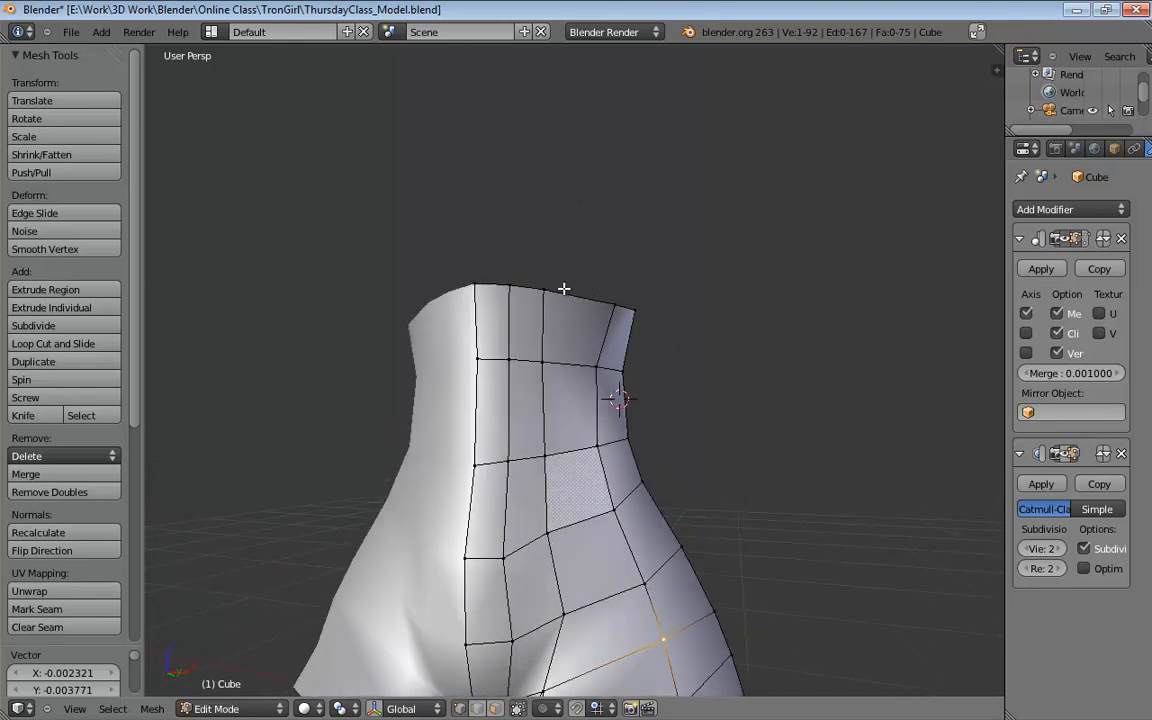
pyautogui.moveTo(543, 289); pyautogui.dragTo(571, 297)
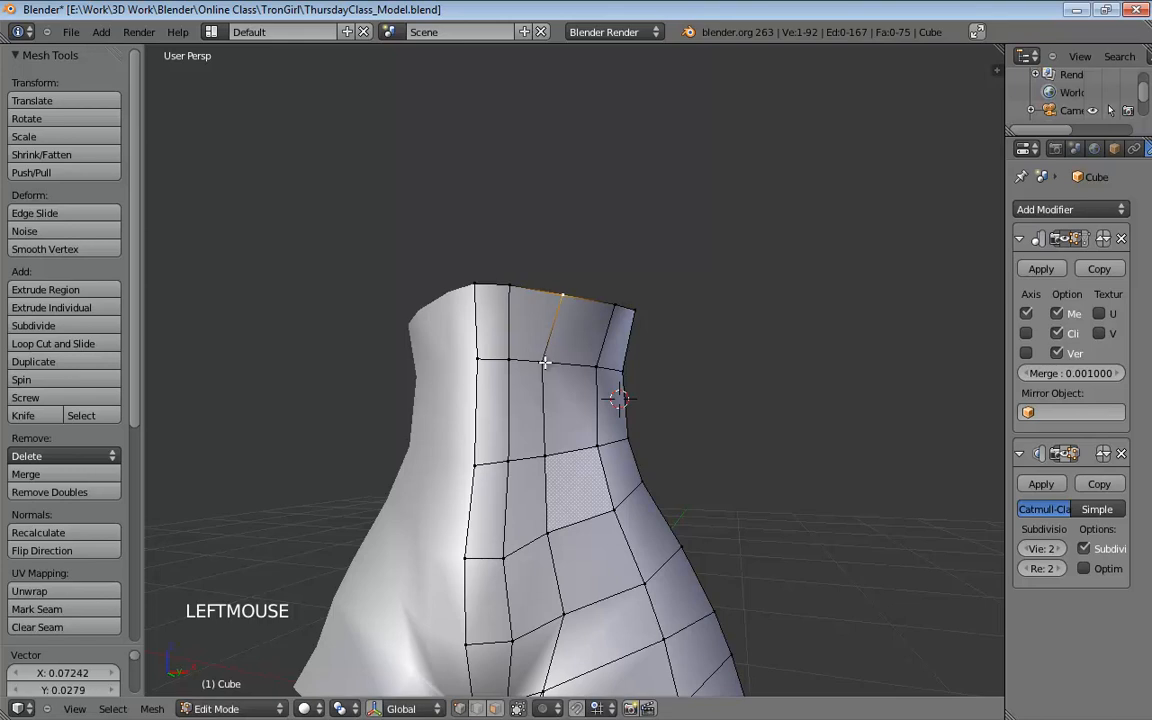
pyautogui.moveTo(543, 362); pyautogui.dragTo(553, 362)
pyautogui.moveTo(520, 291); pyautogui.dragTo(524, 293)
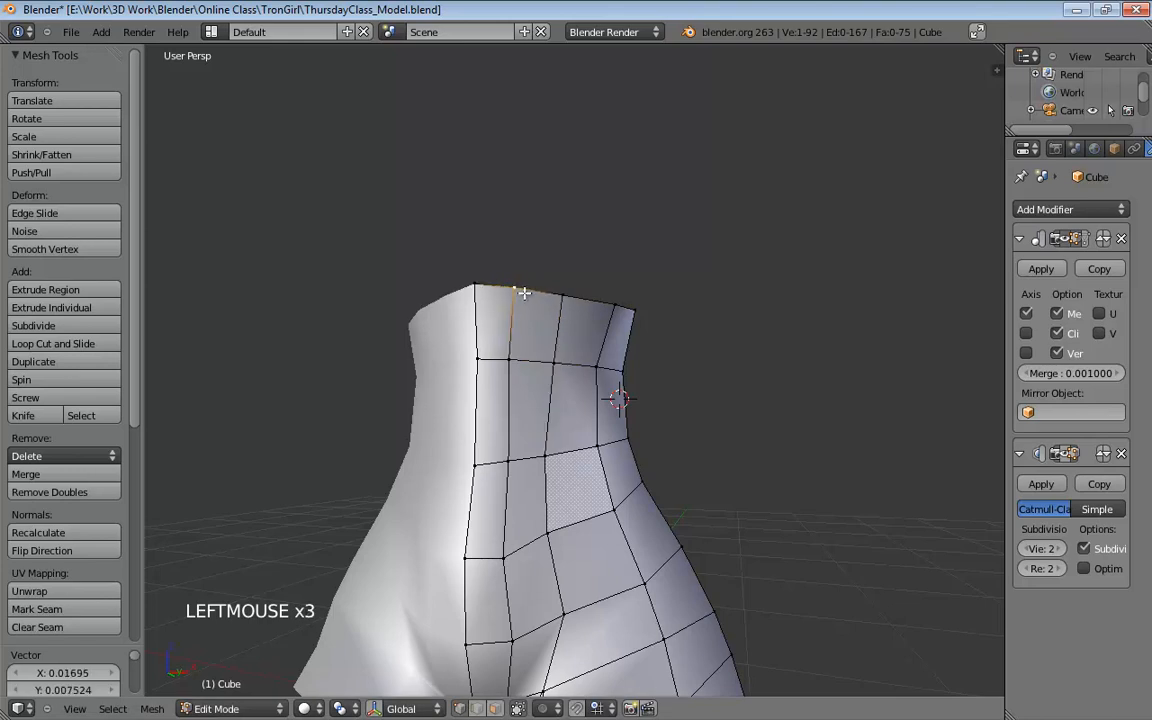
# Raise the front half of the top rim in the right orthographic view so it follows the under-bust line of the side reference
pyautogui.moveTo(634, 327); pyautogui.dragTo(542, 334, button='middle')
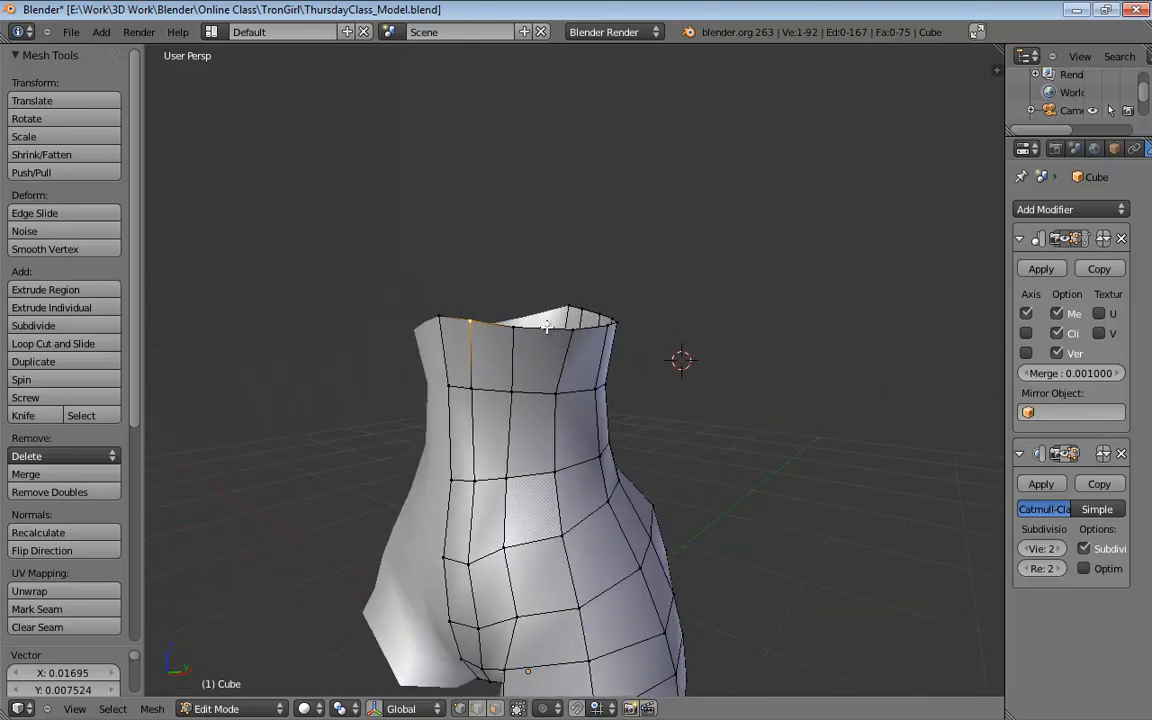
pyautogui.press('KP_1')
pyautogui.press('KP_3')
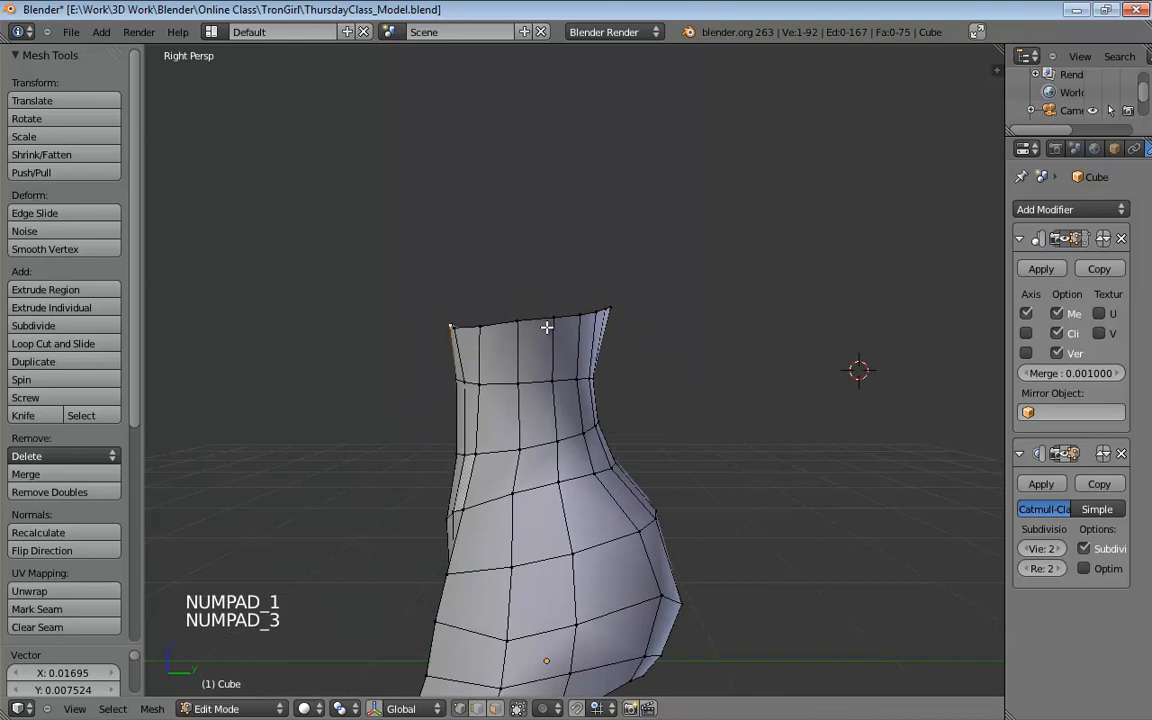
pyautogui.press('KP_5')
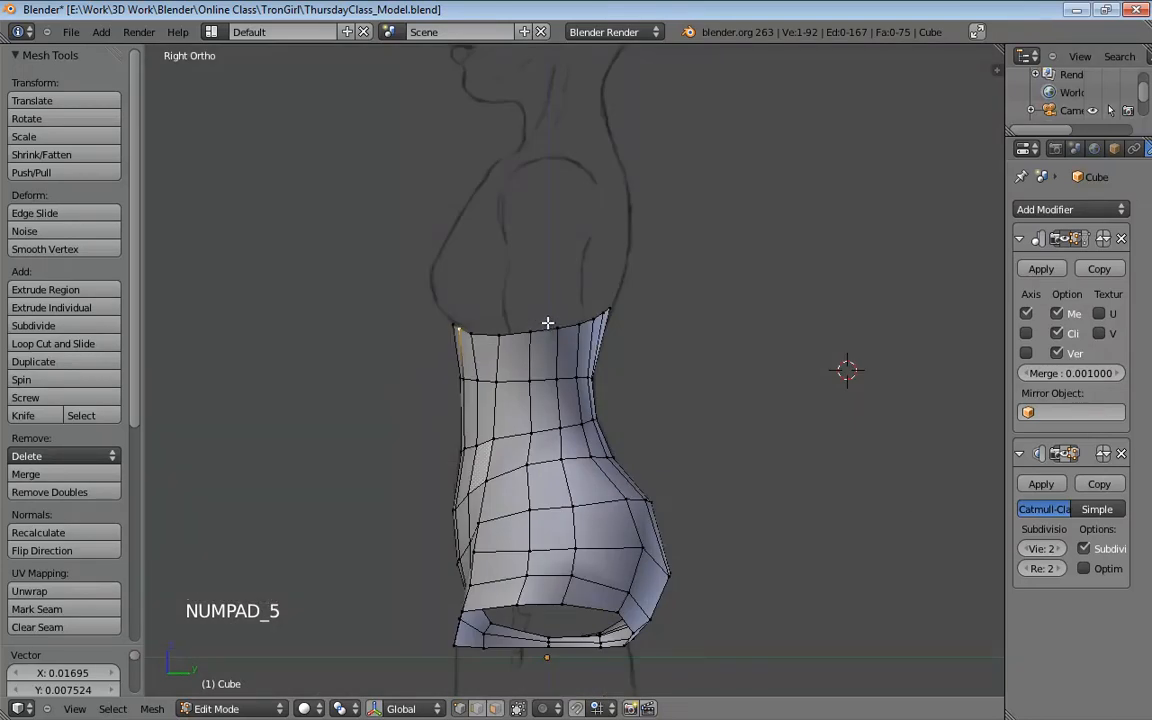
pyautogui.keyDown('shift'); pyautogui.moveTo(511, 360); pyautogui.dragTo(584, 378, button='middle'); pyautogui.keyUp('shift')
pyautogui.scroll(5, 512, 345)
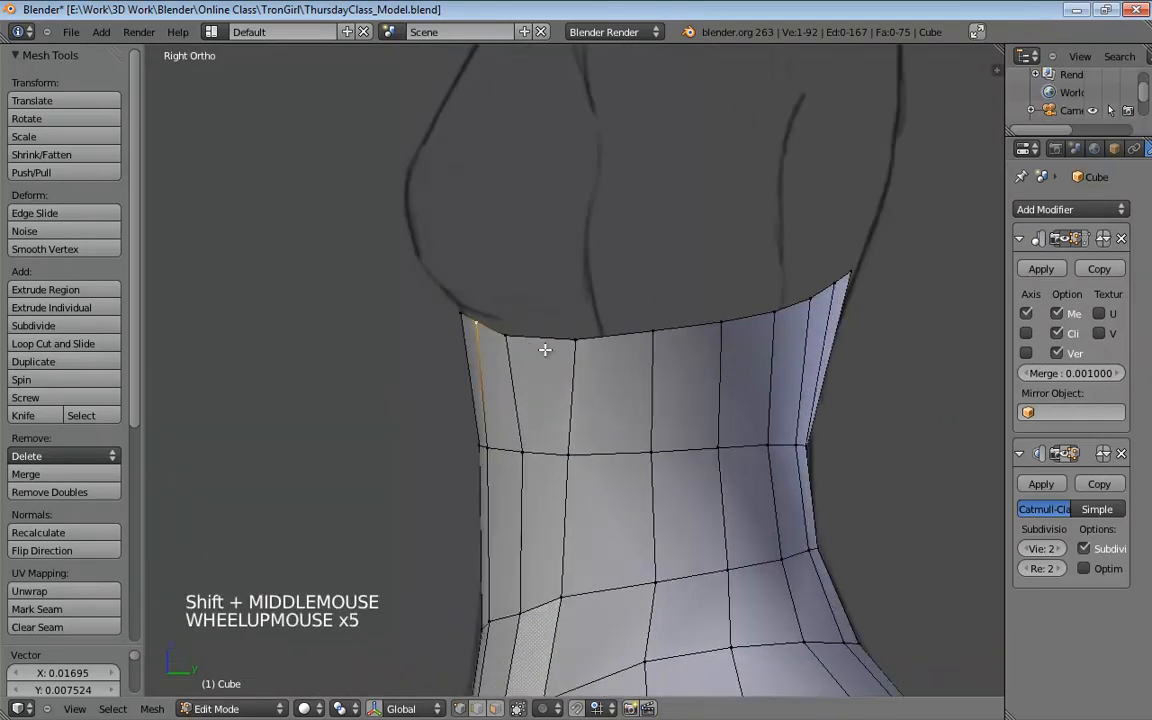
pyautogui.moveTo(510, 337); pyautogui.dragTo(461, 298)
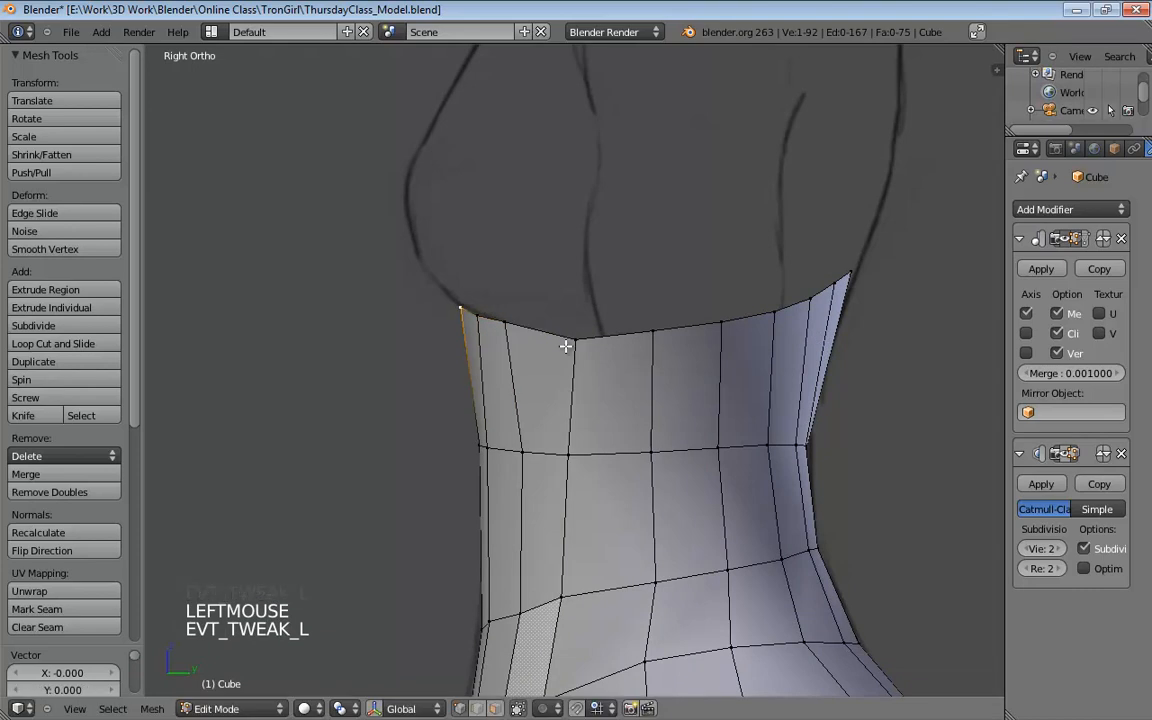
pyautogui.moveTo(572, 338); pyautogui.dragTo(569, 307)
pyautogui.moveTo(569, 305); pyautogui.dragTo(570, 305)
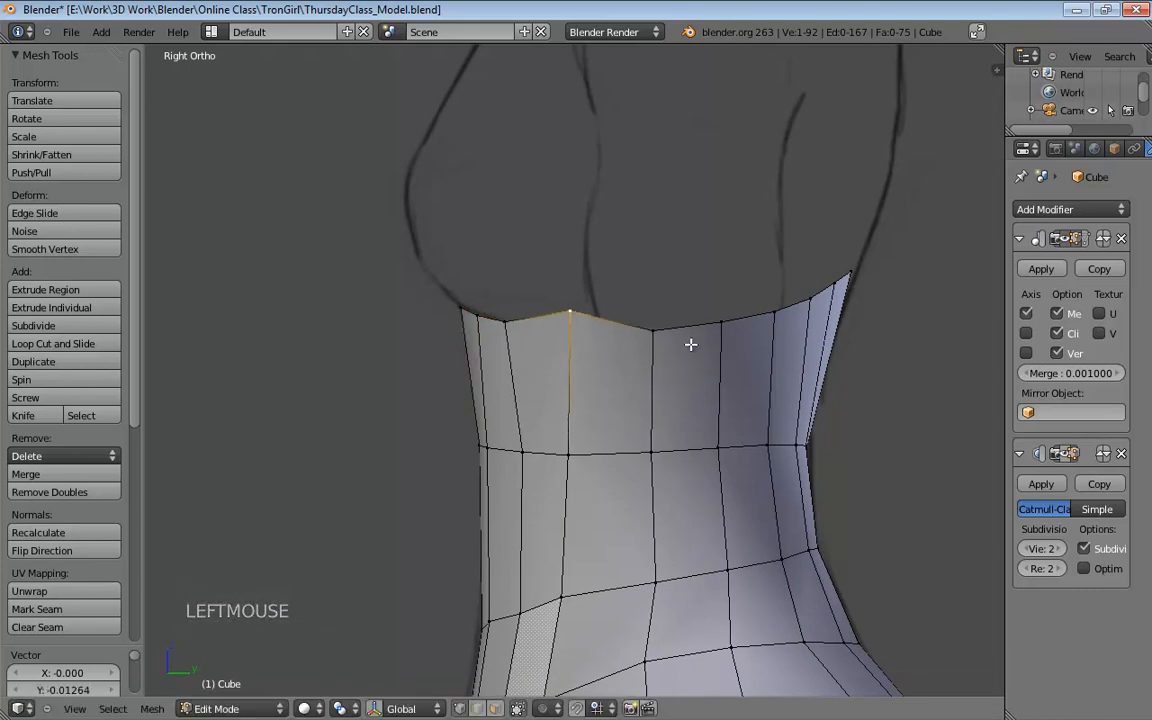
# Raise the side and back vertices of the top rim, aligning the rearmost one with the back outline and smoothing the curve between them
pyautogui.moveTo(652, 326); pyautogui.dragTo(654, 301)
pyautogui.moveTo(723, 320); pyautogui.dragTo(869, 249)
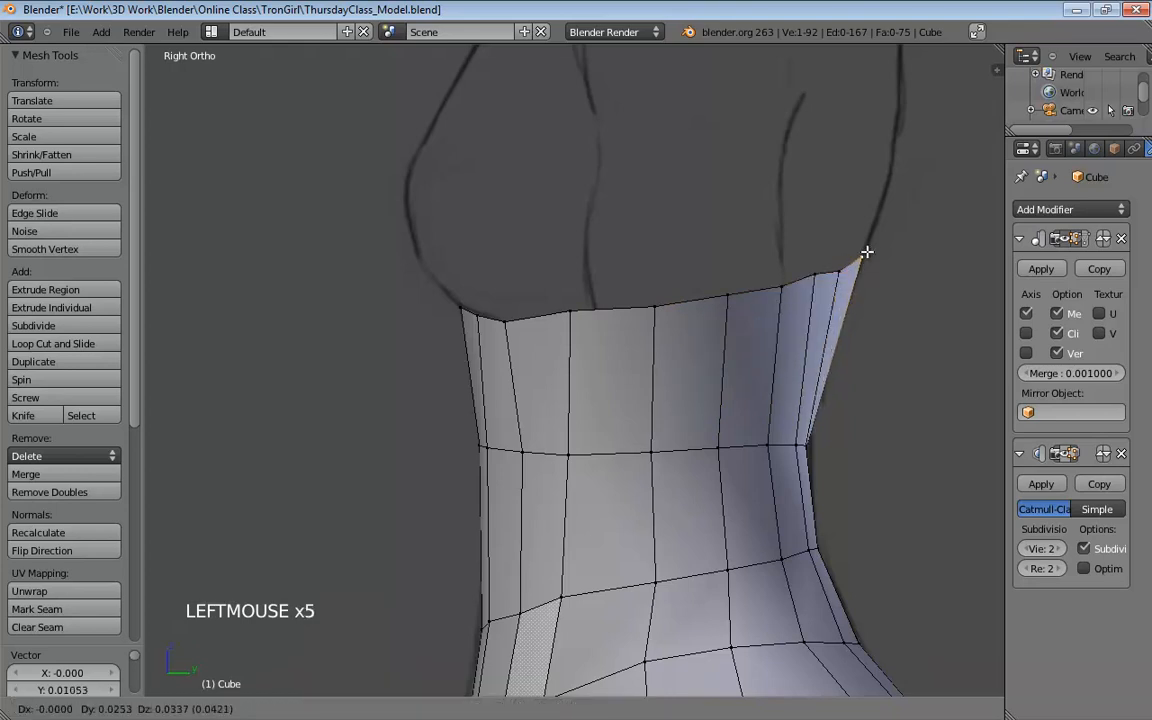
pyautogui.moveTo(815, 276); pyautogui.dragTo(812, 293)
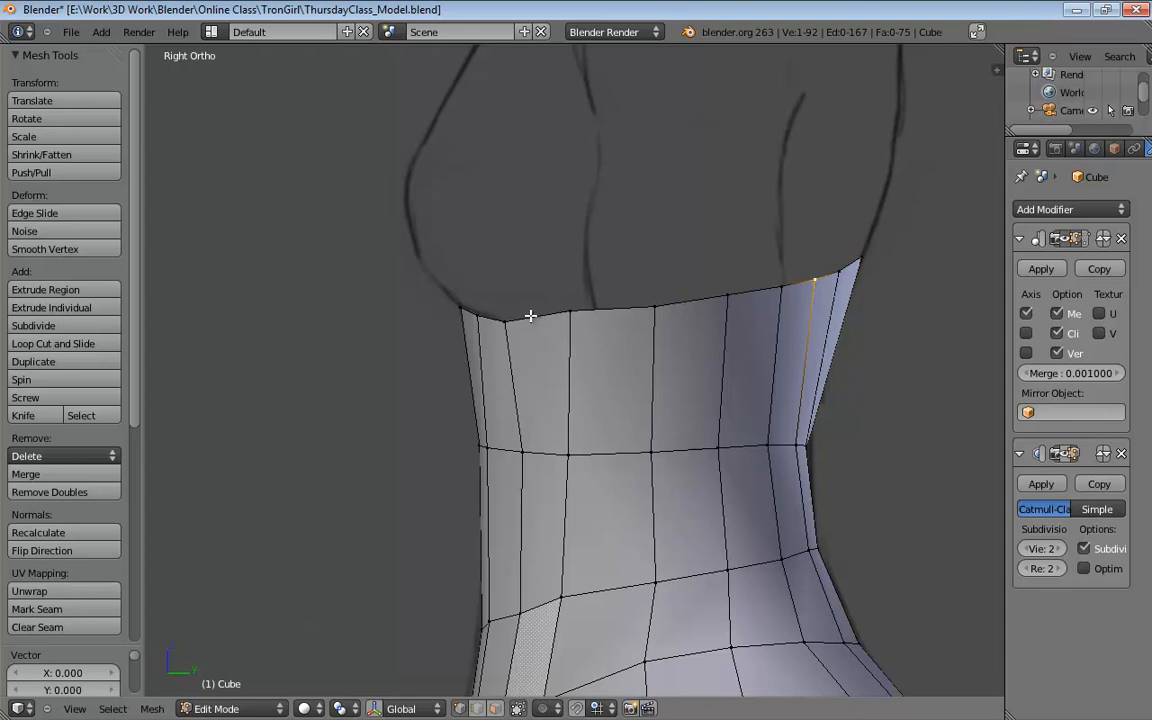
# Extrude the three front edges of the top rim twice along the chest profile, out to the bust's peak and up to the neck's base
pyautogui.hotkey('ctrl', 'Tab')
pyautogui.click(487, 318)
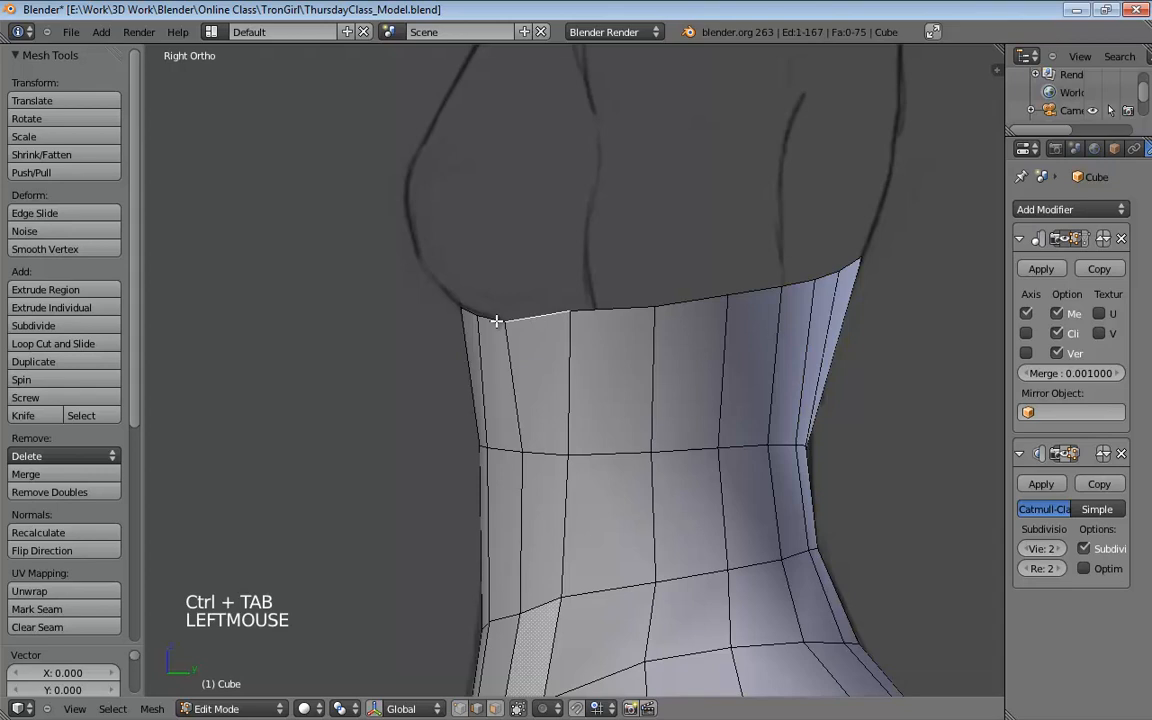
pyautogui.keyDown('shift'); pyautogui.click(474, 312); pyautogui.keyUp('shift')
pyautogui.keyDown('shift'); pyautogui.click(540, 313); pyautogui.keyUp('shift')
pyautogui.keyDown('shift'); pyautogui.moveTo(581, 258); pyautogui.dragTo(614, 455, button='middle'); pyautogui.keyUp('shift')
pyautogui.press('e')
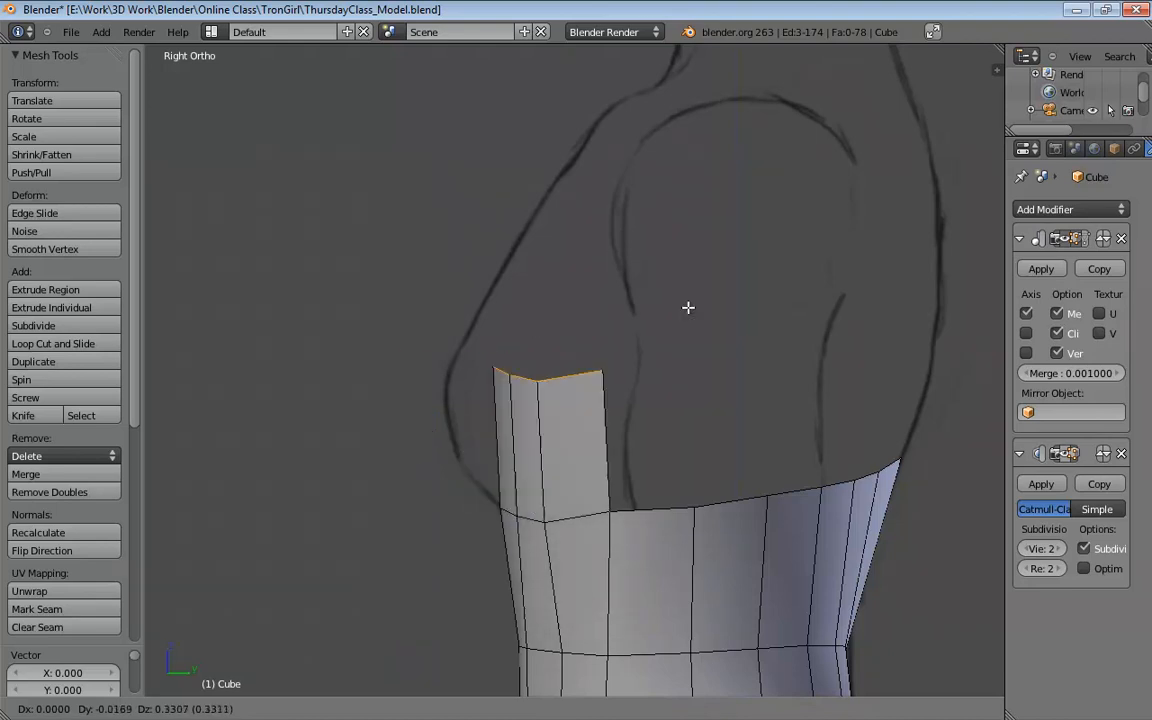
pyautogui.click(558, 352)
pyautogui.press('e')
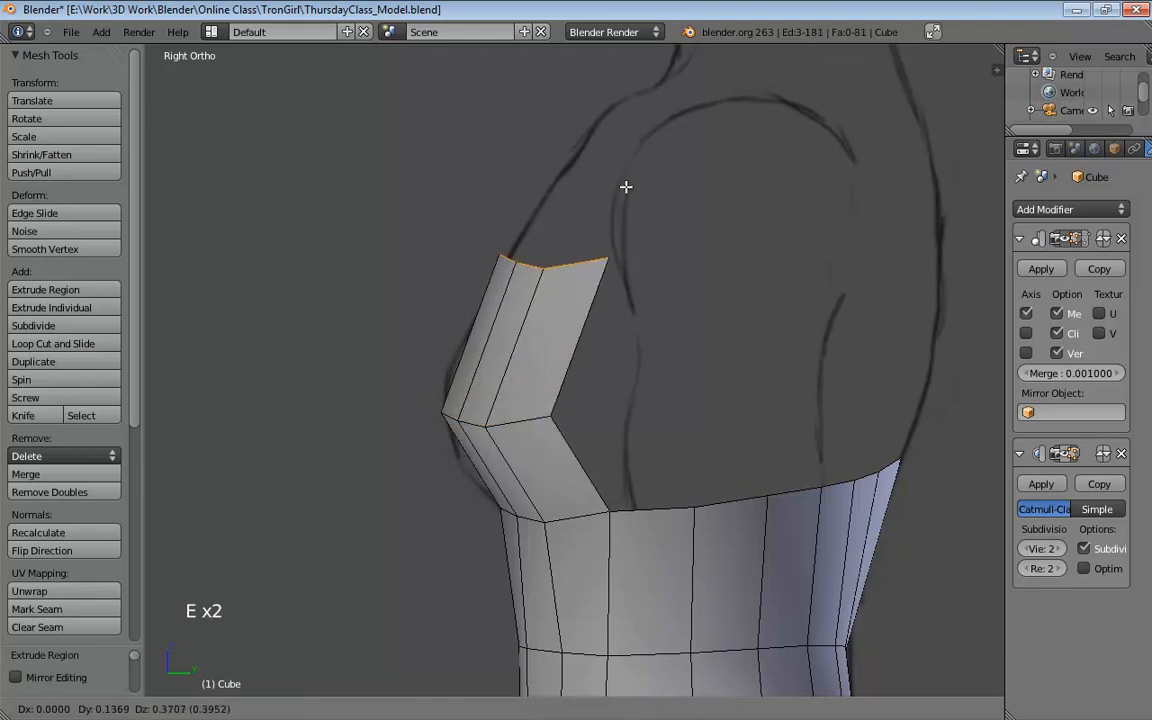
pyautogui.click(727, 48)
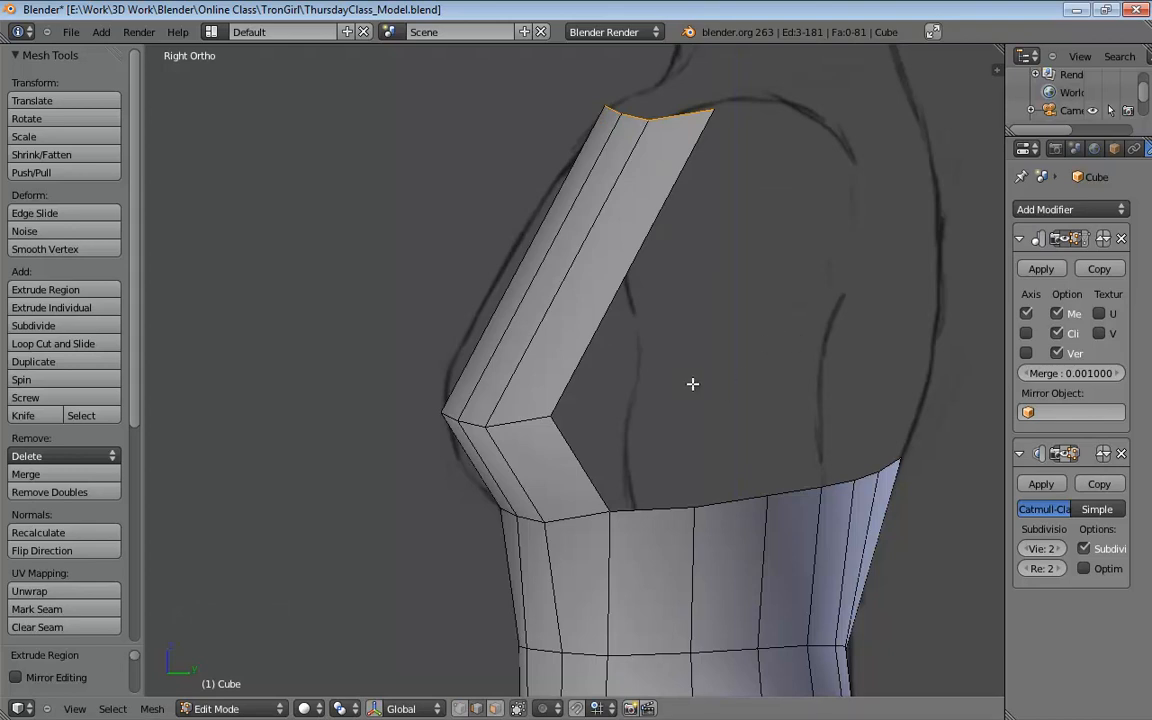
# Extrude the three edges at the back of the top rim twice along the back outline, up to the neck's base in side view
pyautogui.moveTo(640, 402); pyautogui.dragTo(727, 446, button='middle')
pyautogui.scroll(-3, 775, 419)
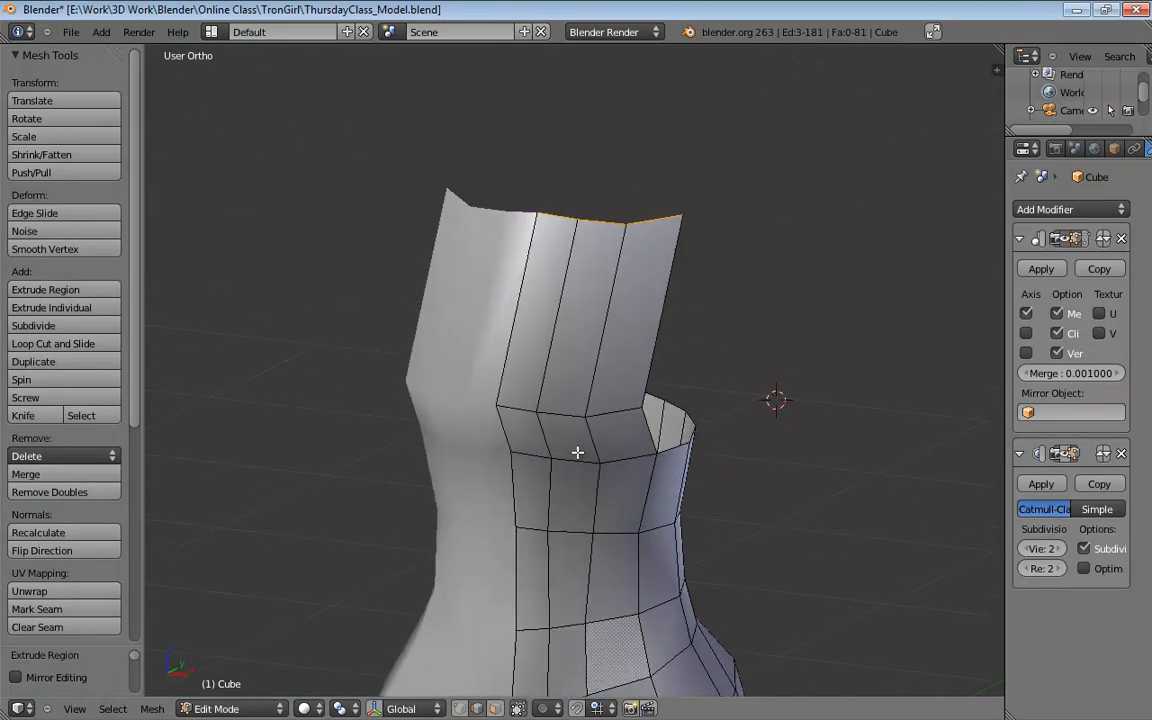
pyautogui.moveTo(577, 453); pyautogui.dragTo(625, 417, button='middle')
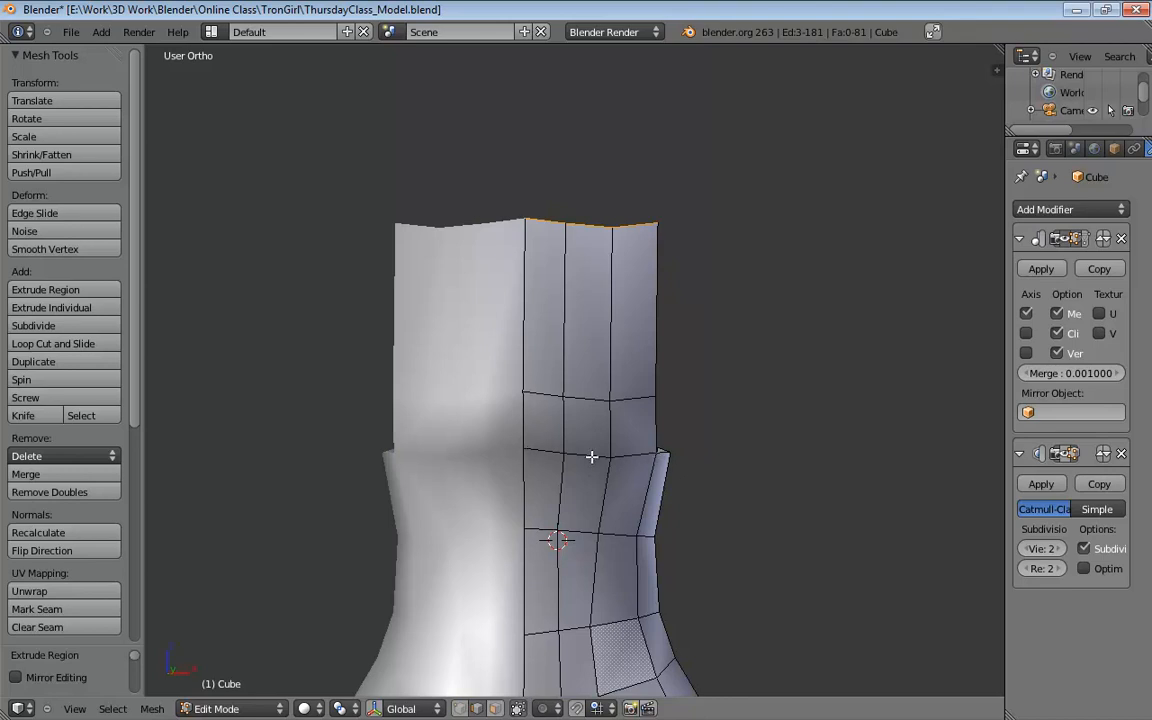
pyautogui.moveTo(660, 455); pyautogui.dragTo(569, 437, button='middle')
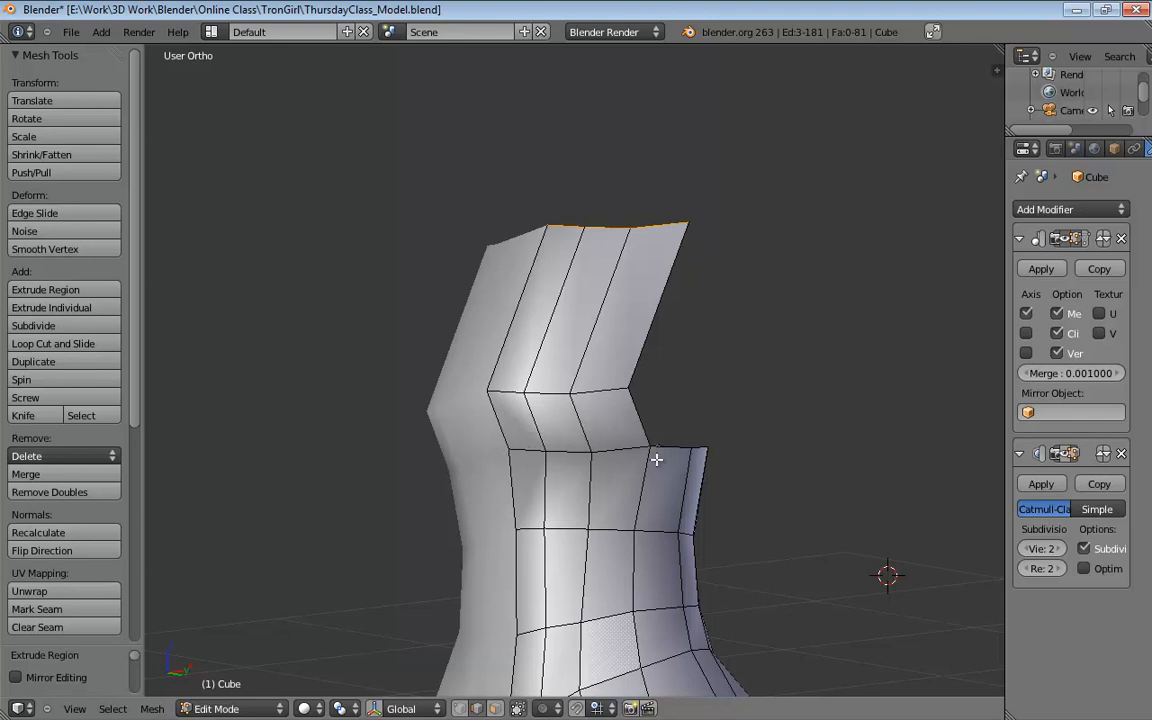
pyautogui.moveTo(656, 458)
pyautogui.mouseDown(button='middle')
pyautogui.moveTo(419, 494)
pyautogui.moveTo(686, 455)
pyautogui.moveTo(666, 448)
pyautogui.mouseUp(button='middle')
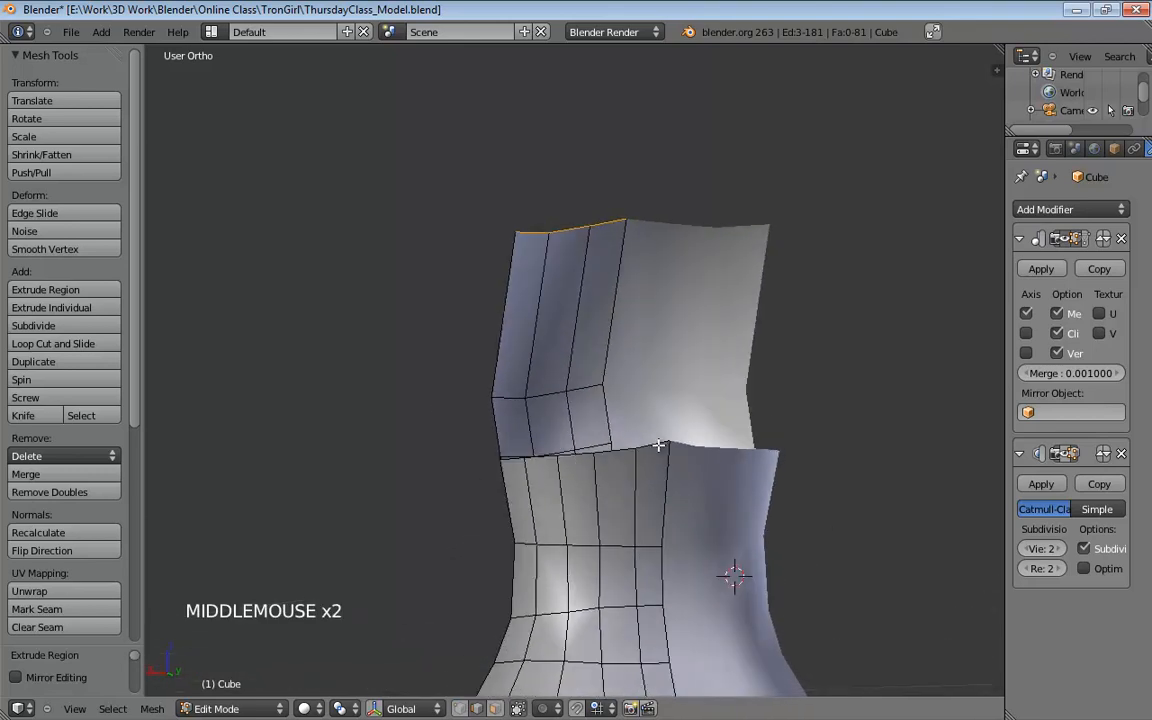
pyautogui.click(656, 444)
pyautogui.keyDown('shift'); pyautogui.click(615, 450); pyautogui.keyUp('shift')
pyautogui.keyDown('shift'); pyautogui.click(582, 455); pyautogui.keyUp('shift')
pyautogui.moveTo(582, 456); pyautogui.dragTo(765, 465, button='middle')
pyautogui.press('KP_3')
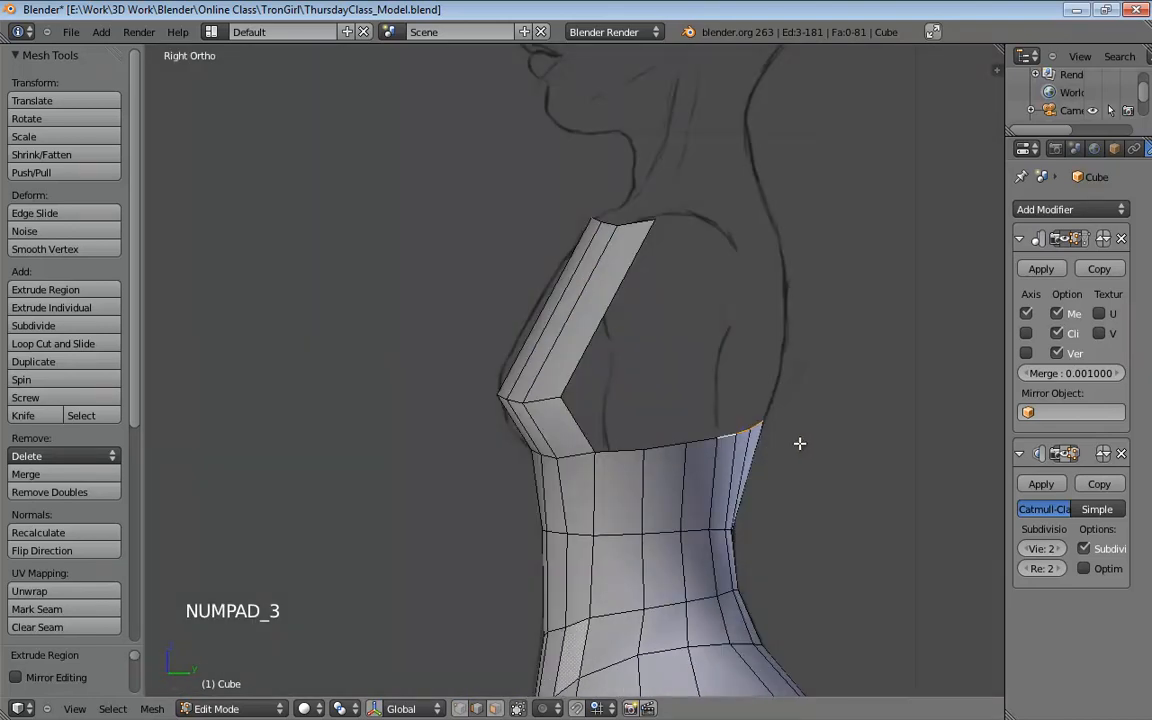
pyautogui.press('e')
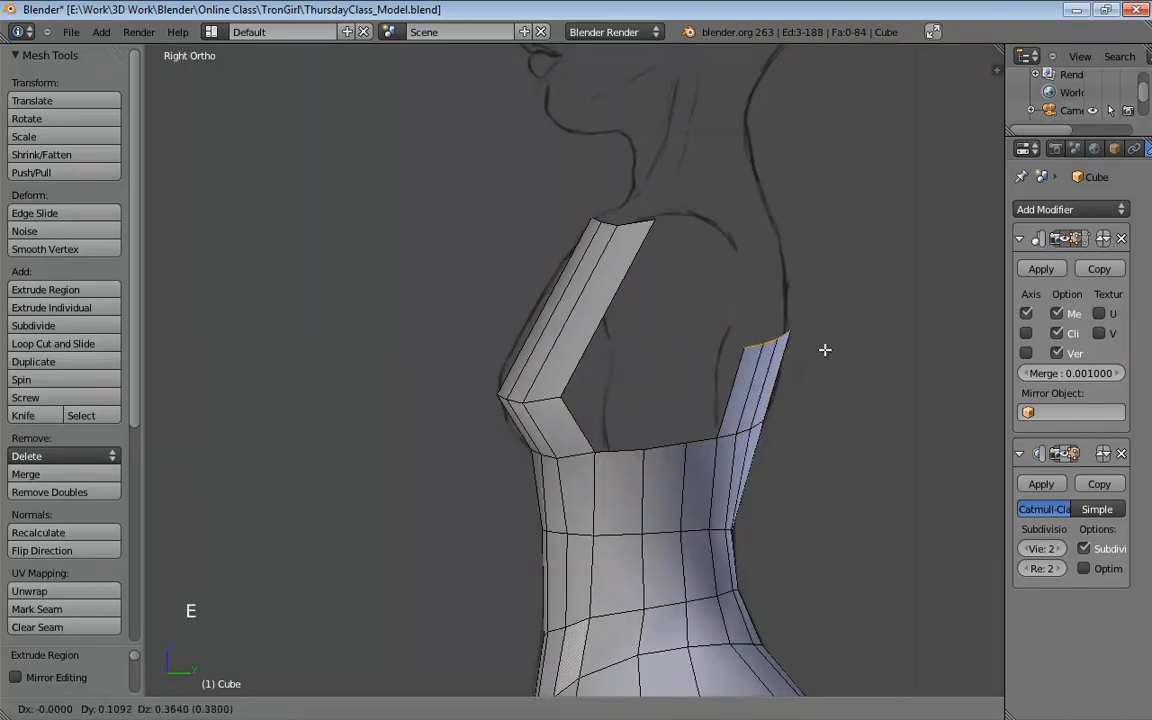
pyautogui.click(823, 351)
pyautogui.press('e')
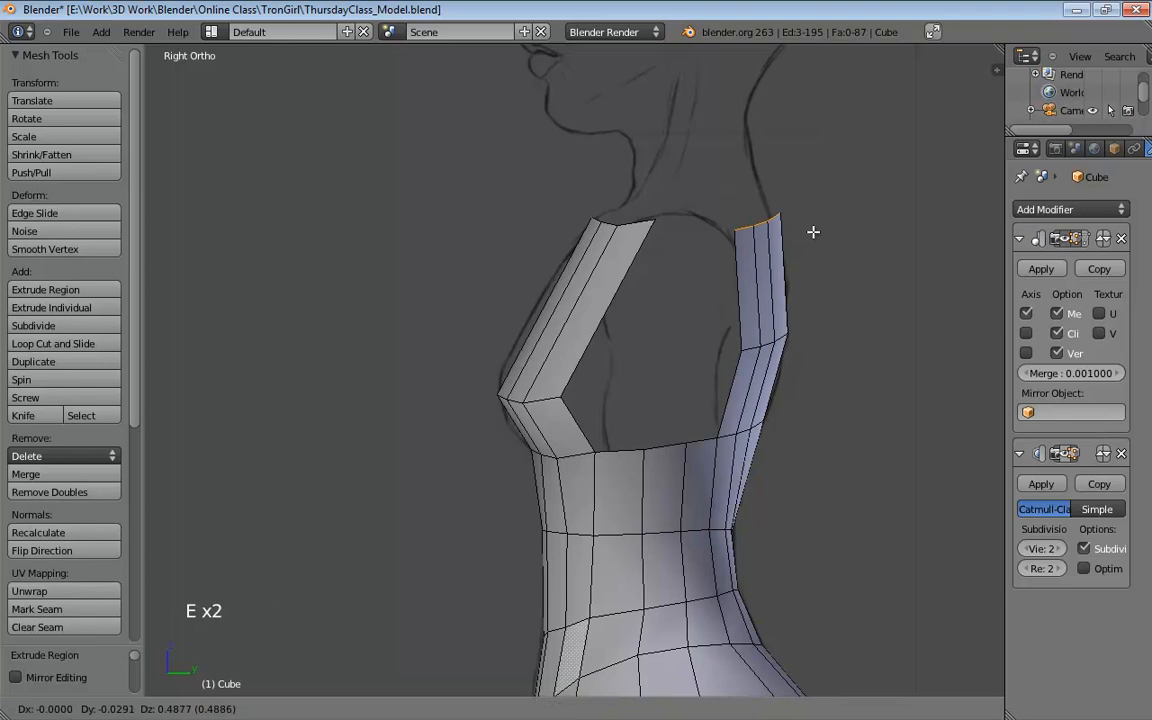
pyautogui.click(805, 231)
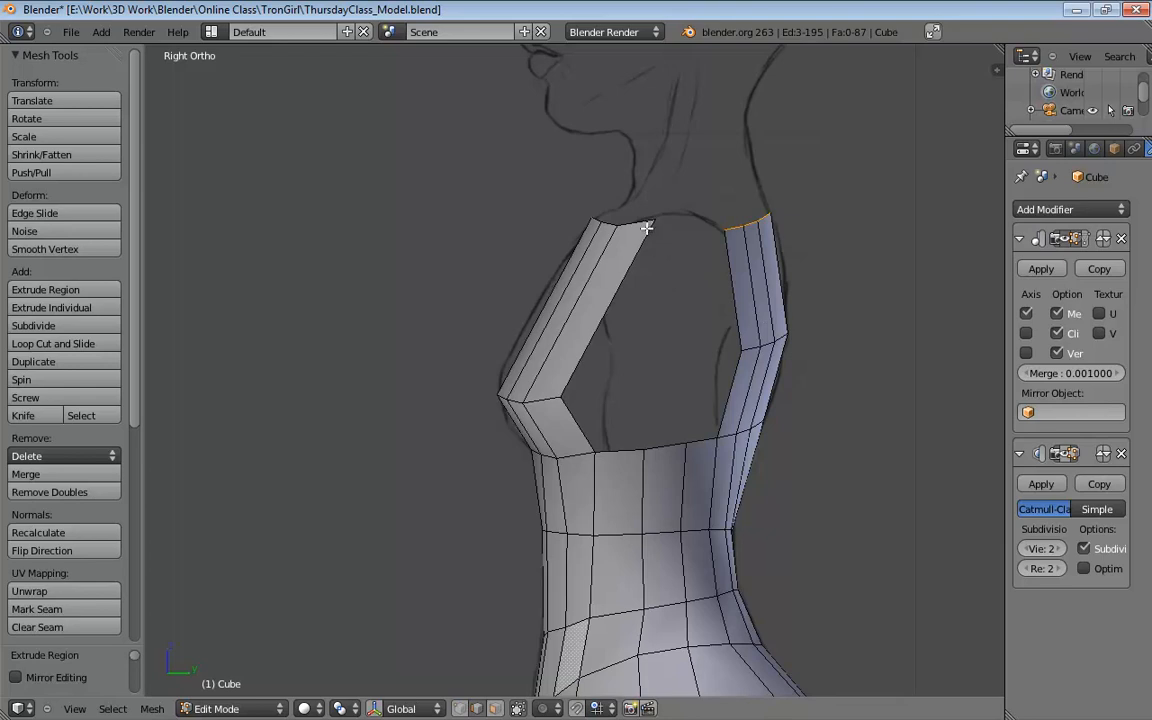
# Pull the outer top vertices of the chest strip forward in side view, moving the outermost about 0.16, to narrow its upper edge
pyautogui.hotkey('ctrl', 'Tab')
pyautogui.click(578, 206)
pyautogui.moveTo(615, 225); pyautogui.dragTo(601, 240)
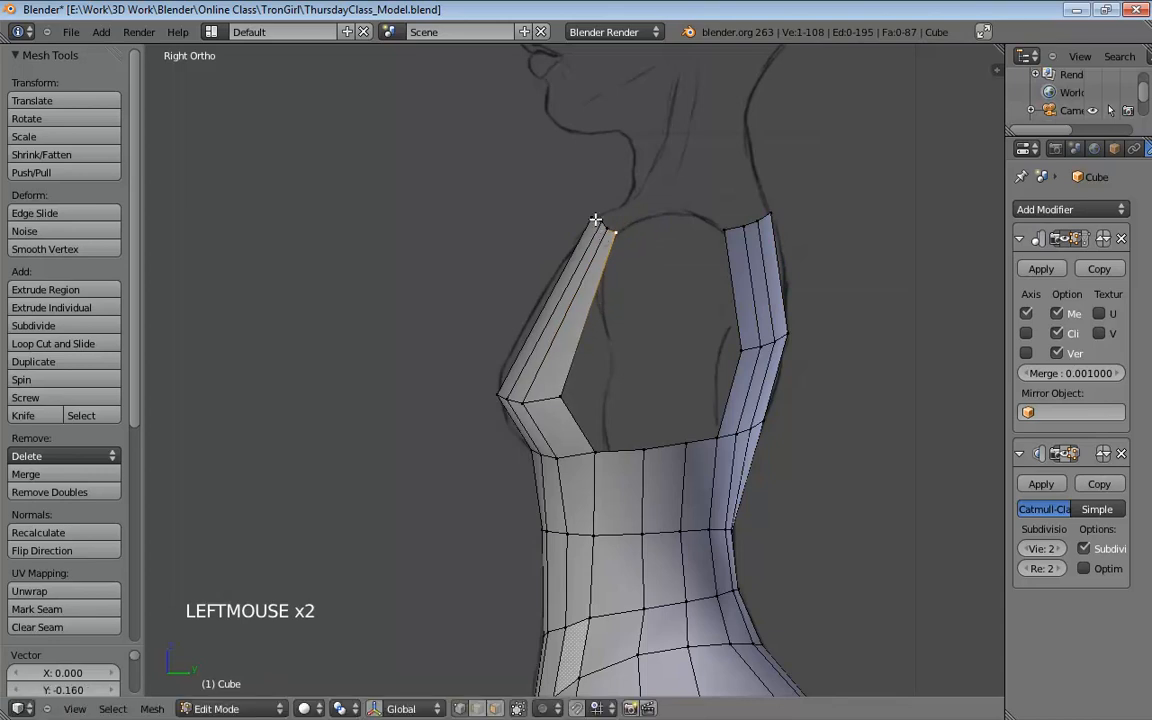
pyautogui.click(596, 222)
# Move the four top vertices of the back strip down and about 0.06 backward, using wireframe display to select them
pyautogui.press('KP_1')
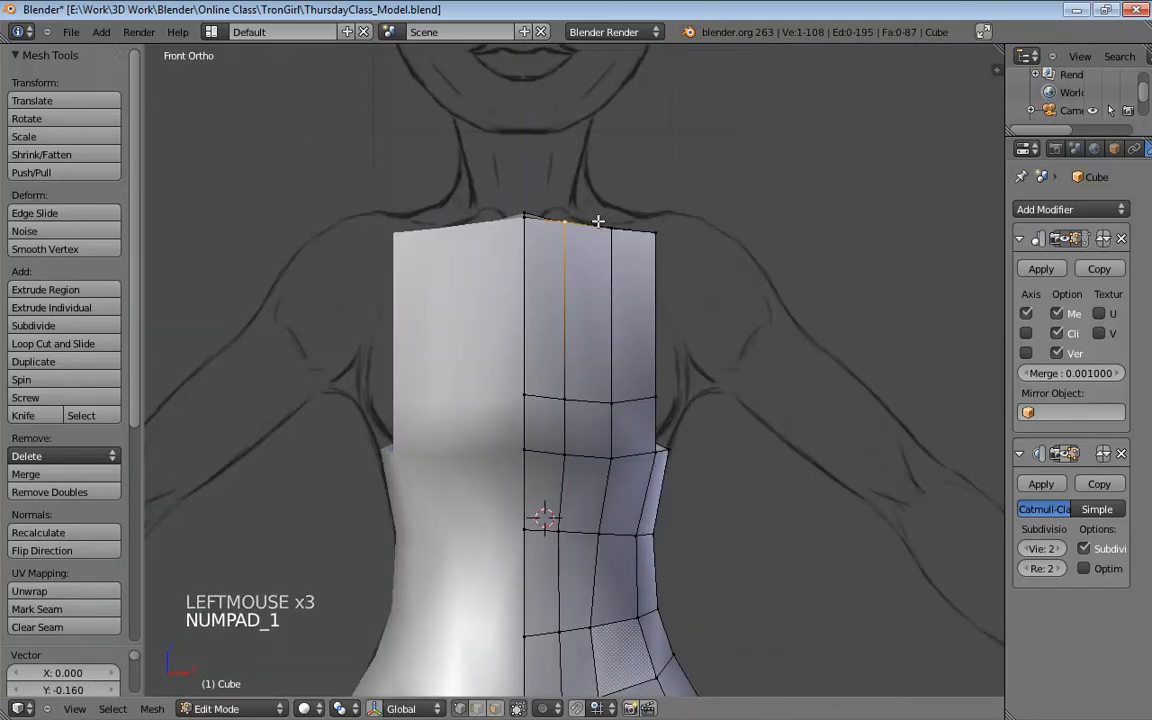
pyautogui.press('z')
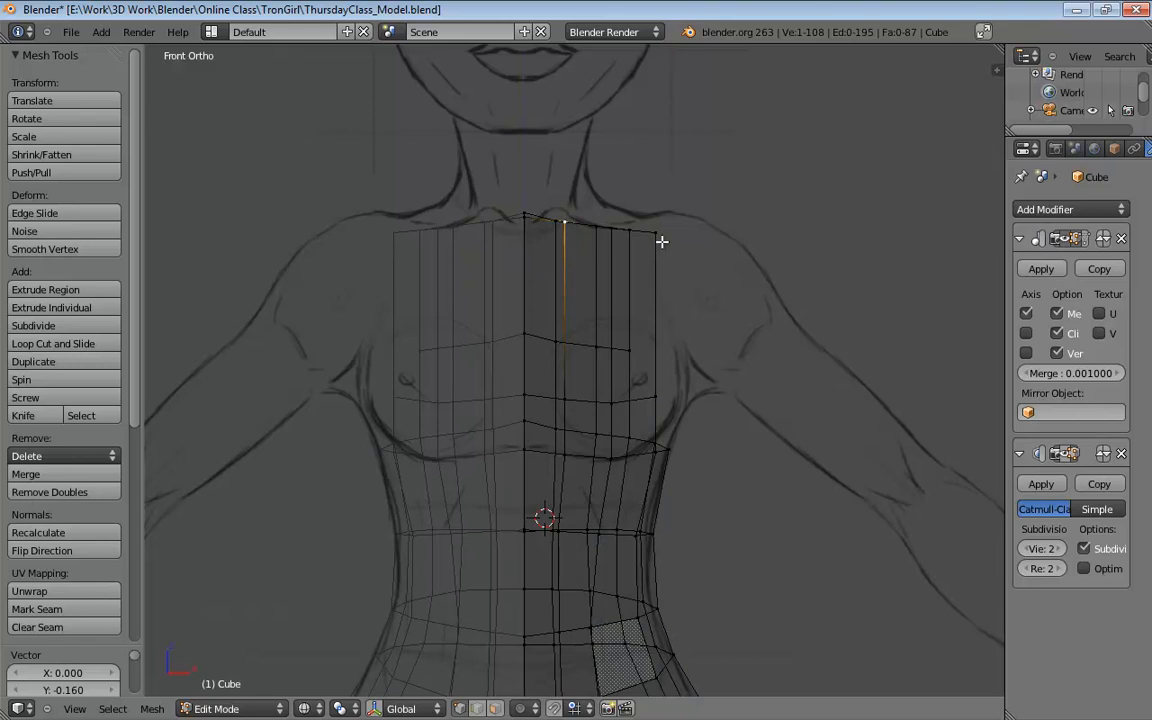
pyautogui.moveTo(771, 260)
pyautogui.mouseDown(button='middle')
pyautogui.moveTo(650, 265)
pyautogui.moveTo(784, 260)
pyautogui.moveTo(723, 254)
pyautogui.moveTo(725, 239)
pyautogui.mouseUp(button='middle')
pyautogui.click(743, 234)
pyautogui.keyDown('shift'); pyautogui.click(751, 226); pyautogui.keyUp('shift')
pyautogui.keyDown('shift'); pyautogui.click(765, 219); pyautogui.keyUp('shift')
pyautogui.keyDown('shift'); pyautogui.click(780, 213); pyautogui.keyUp('shift')
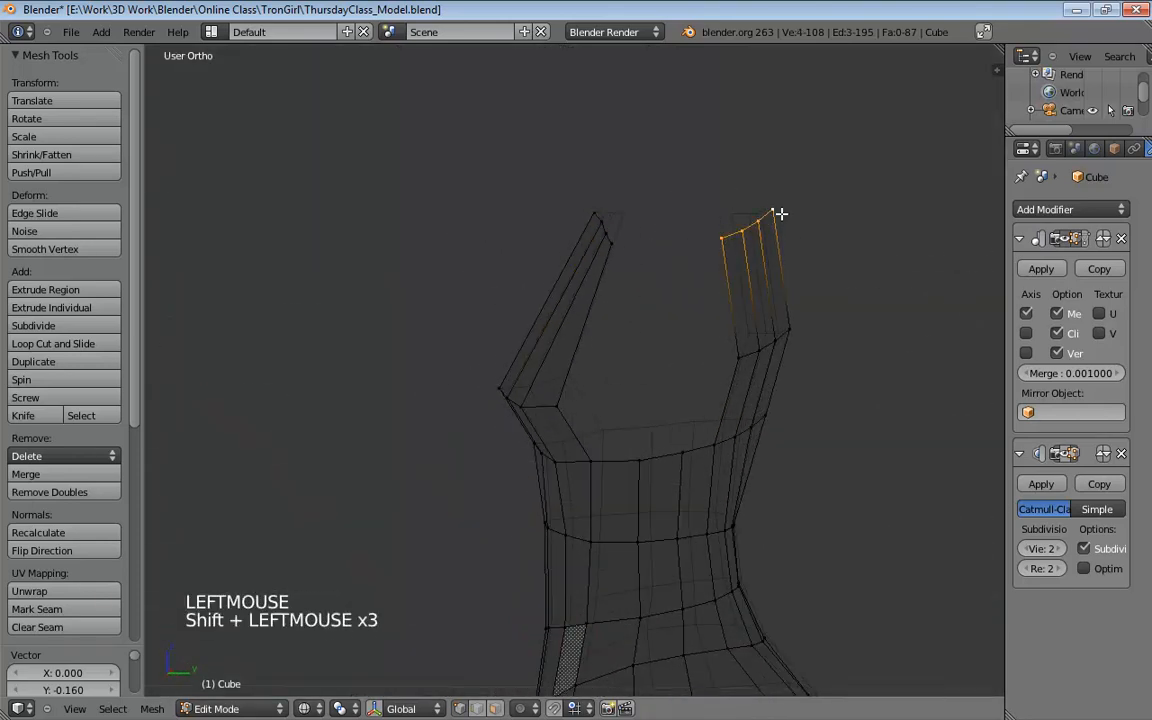
pyautogui.press('g')
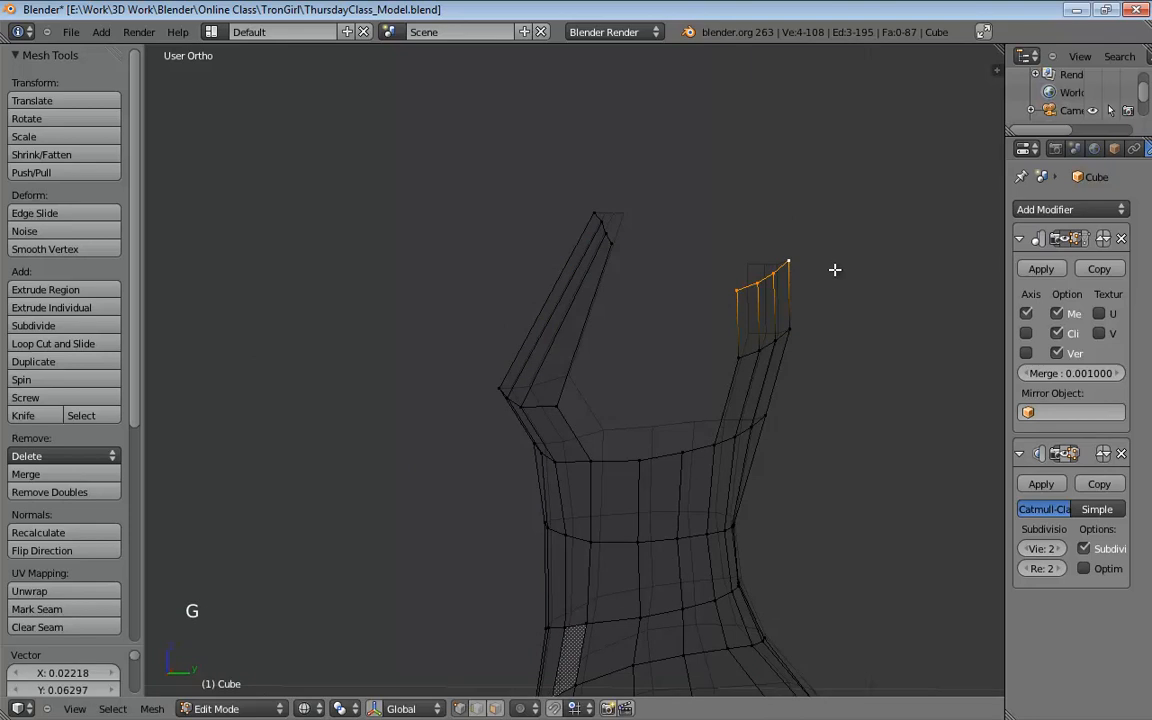
pyautogui.click(835, 269)
# Level the chest strip's top edge just below the collarbones in front view, lowering the centre vertex about 0.12 and adjusting the other three
pyautogui.press('KP_1')
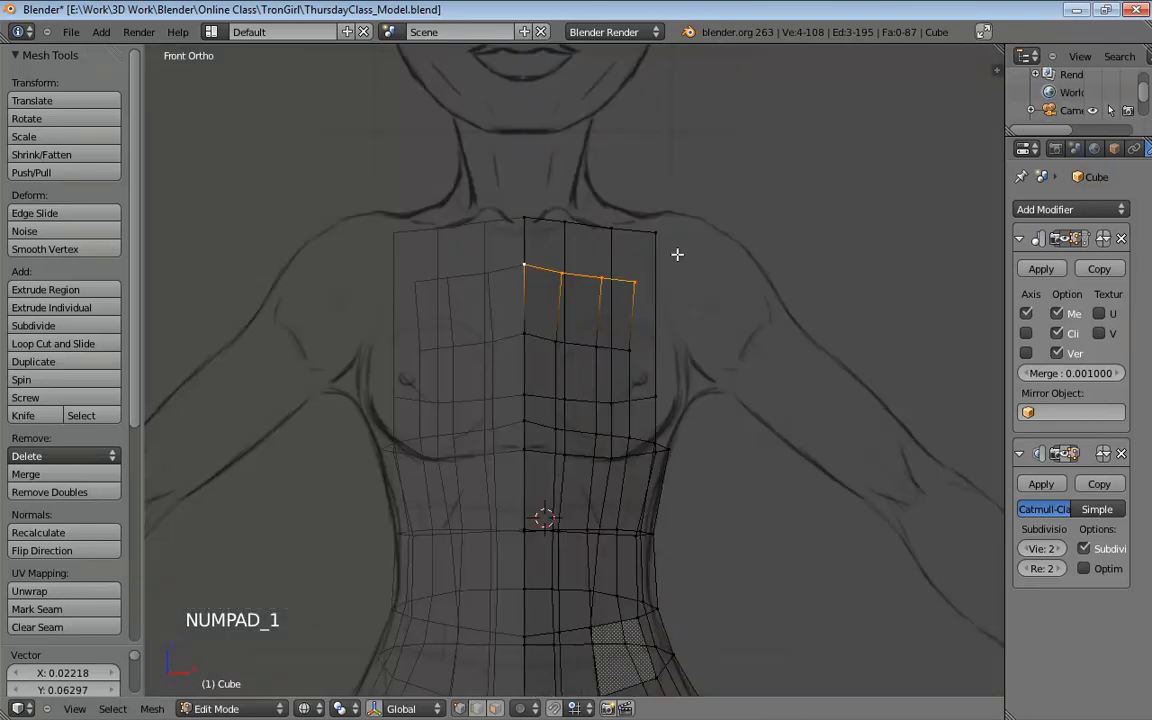
pyautogui.click(525, 237)
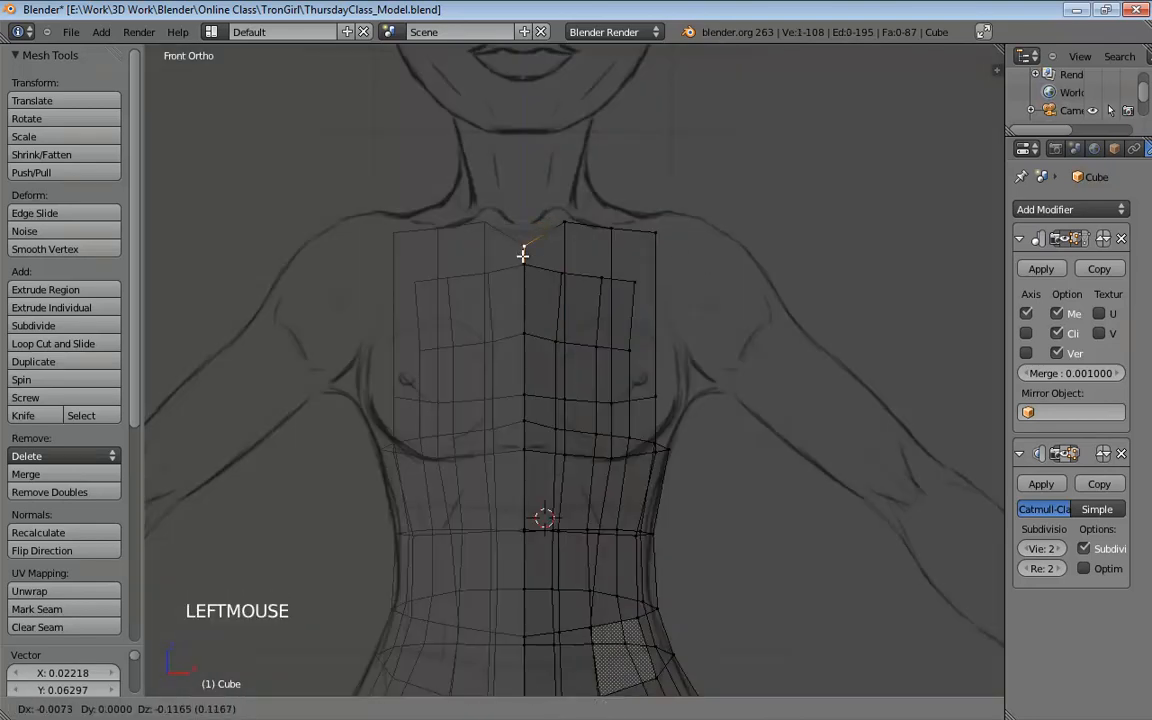
pyautogui.moveTo(560, 226)
pyautogui.mouseDown()
pyautogui.moveTo(548, 249)
pyautogui.moveTo(548, 239)
pyautogui.moveTo(653, 217)
pyautogui.moveTo(566, 243)
pyautogui.moveTo(578, 241)
pyautogui.mouseUp()
pyautogui.moveTo(643, 225); pyautogui.dragTo(565, 251)
pyautogui.click(604, 248)
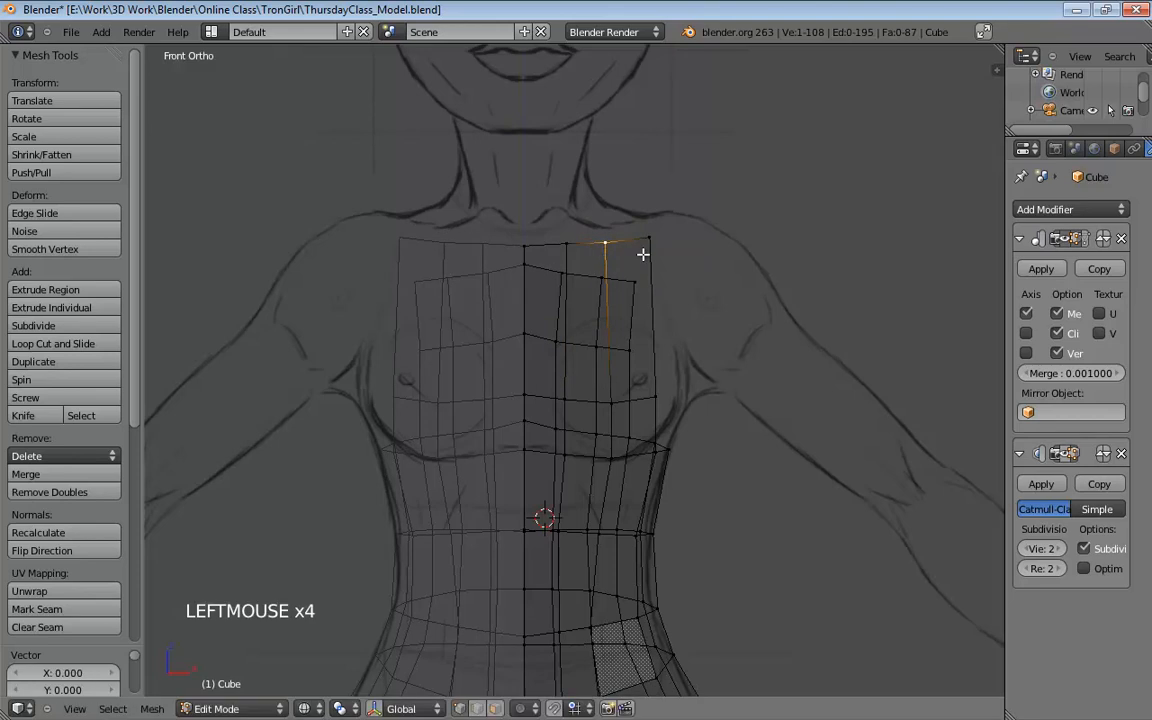
pyautogui.click(651, 248)
# Spread the bust row's vertices sideways, moving the outermost about 0.13 outward and the one next to the centre line about 0.08
pyautogui.moveTo(662, 404); pyautogui.dragTo(698, 393)
pyautogui.moveTo(625, 399); pyautogui.dragTo(599, 416, button='middle')
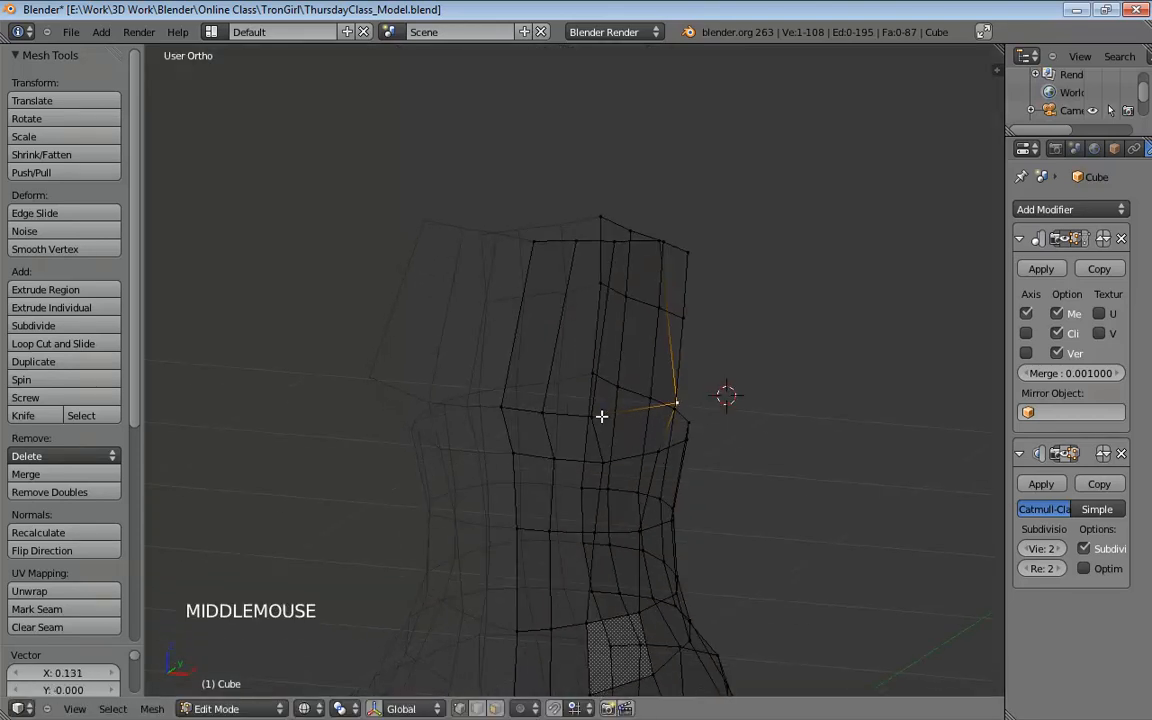
pyautogui.moveTo(599, 416); pyautogui.dragTo(640, 417)
pyautogui.moveTo(544, 412); pyautogui.dragTo(573, 414)
pyautogui.moveTo(654, 390); pyautogui.dragTo(638, 198, button='middle')
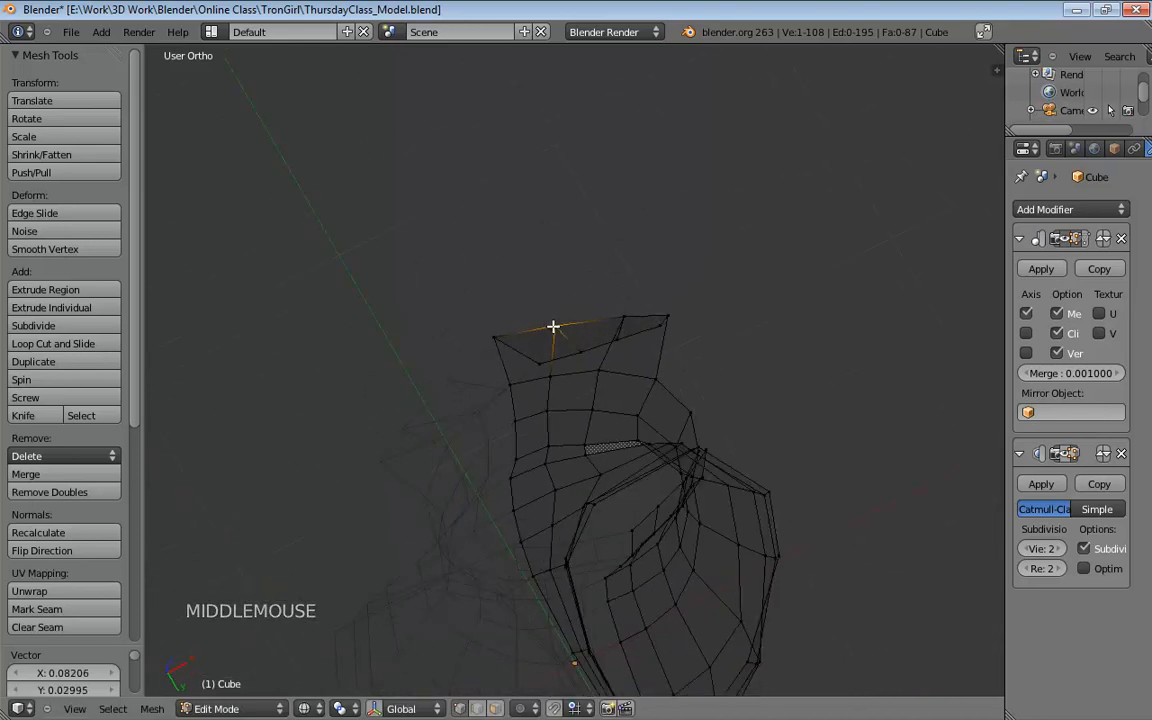
# Round the bust row seen from below, shifting the centre-line vertex back and its neighbours forward, the outer one by about 0.06
pyautogui.moveTo(553, 327); pyautogui.dragTo(506, 358)
pyautogui.moveTo(632, 319); pyautogui.dragTo(632, 301)
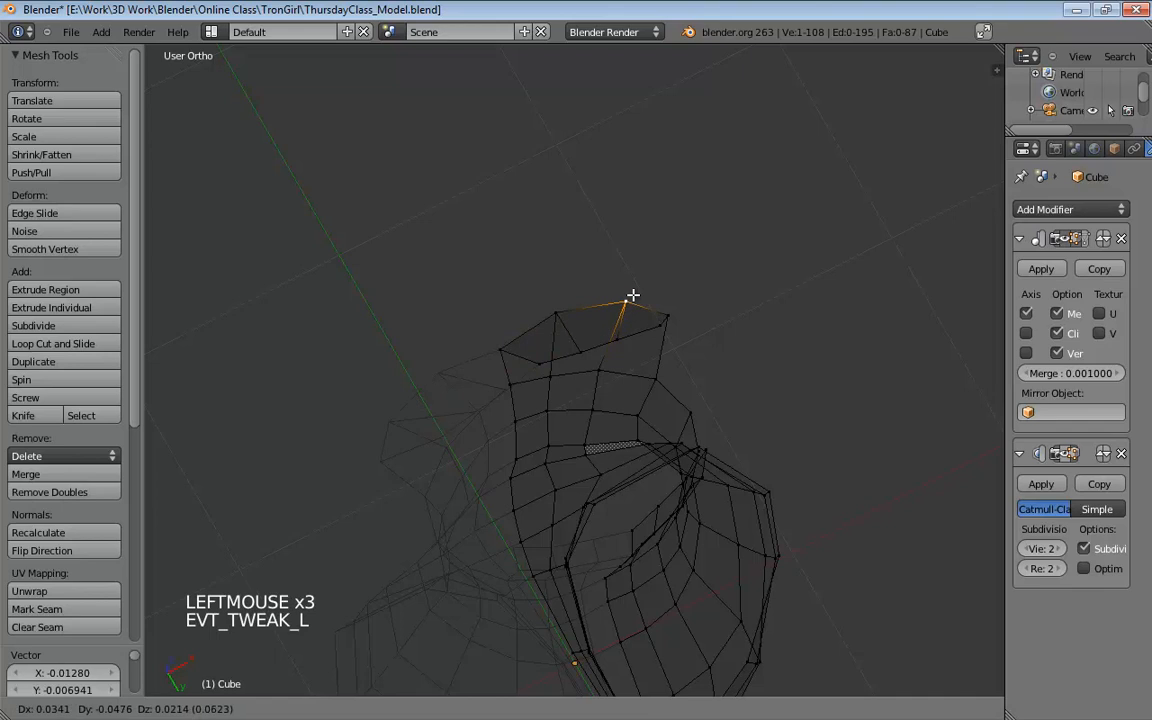
pyautogui.moveTo(632, 301)
pyautogui.mouseDown(button='middle')
pyautogui.moveTo(690, 344)
pyautogui.moveTo(622, 440)
pyautogui.moveTo(481, 432)
pyautogui.moveTo(556, 438)
pyautogui.moveTo(581, 455)
pyautogui.moveTo(584, 432)
pyautogui.mouseUp(button='middle')
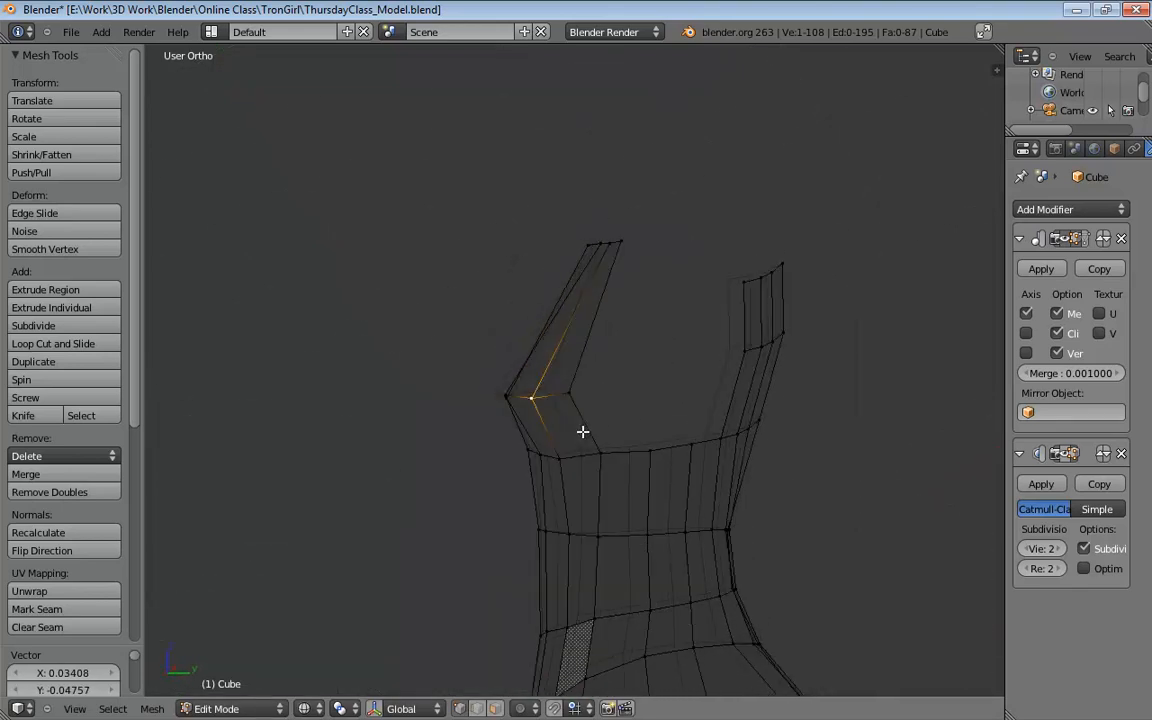
# Shift the chest strip's top vertices forward toward the side drawing, moving the outermost one about 0.05
pyautogui.press('KP_3')
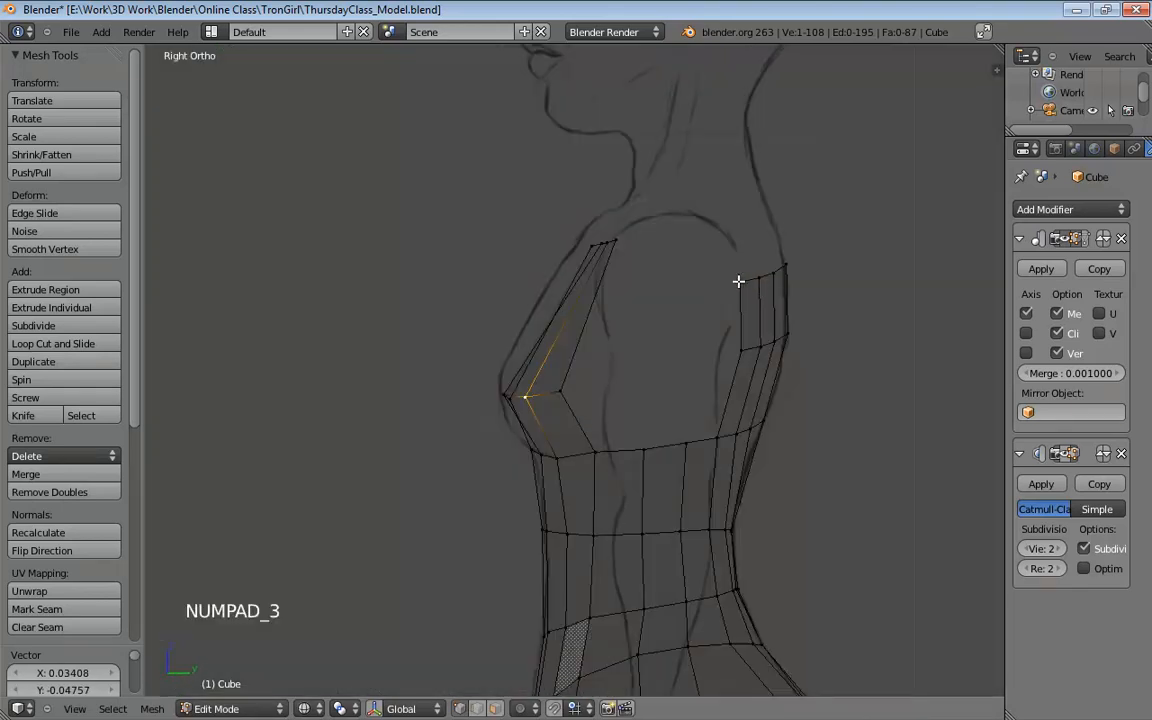
pyautogui.moveTo(591, 246)
pyautogui.mouseDown()
pyautogui.moveTo(592, 227)
pyautogui.moveTo(602, 236)
pyautogui.moveTo(562, 247)
pyautogui.moveTo(590, 244)
pyautogui.mouseUp()
pyautogui.press('z')
pyautogui.hotkey('ctrl', 'z')
pyautogui.click(590, 244)
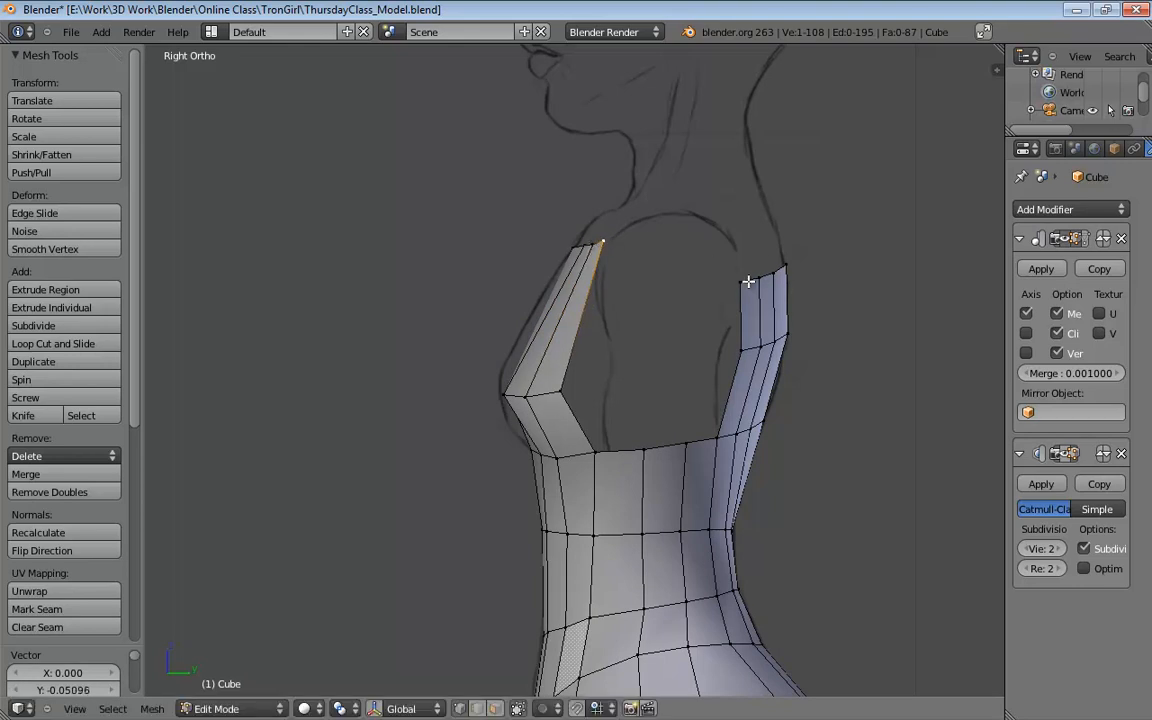
# Raise the back strip's top vertices in side view to roughly the height of the chest strip's top edge
pyautogui.moveTo(741, 284); pyautogui.dragTo(758, 228)
pyautogui.moveTo(776, 271); pyautogui.dragTo(776, 237)
pyautogui.moveTo(671, 237); pyautogui.dragTo(600, 262, button='middle')
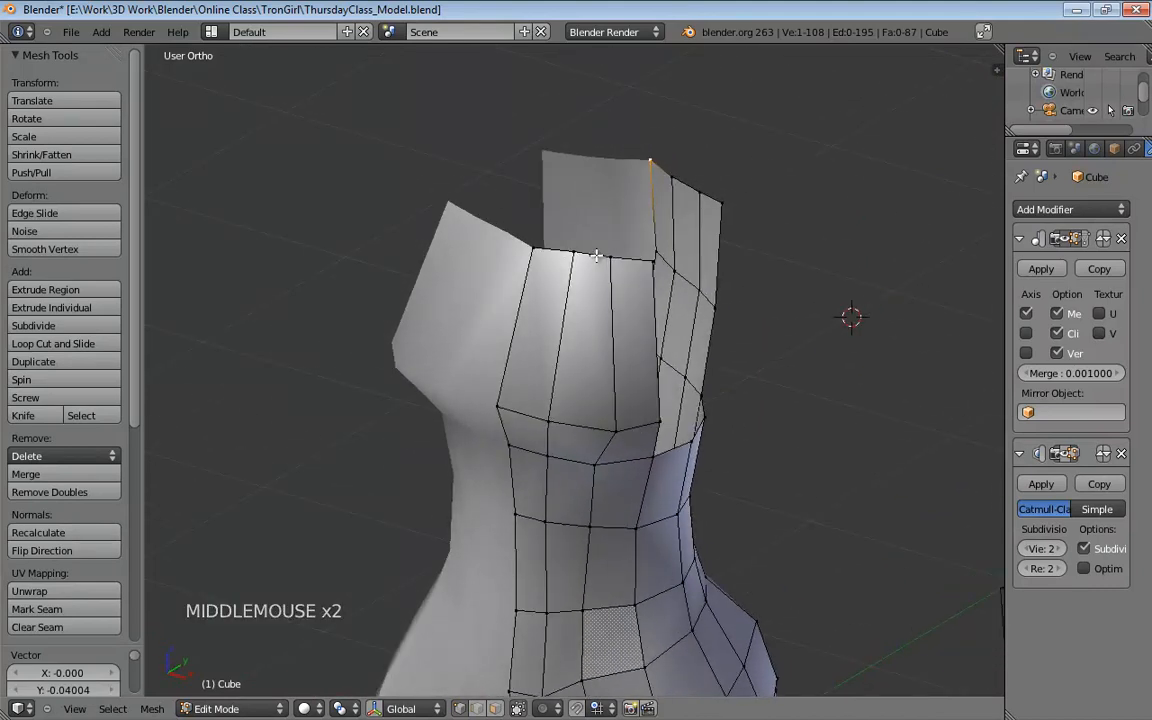
# Bridge the two outer top edges of the chest strip to the matching back strip edges with two faces, forming the shoulder strap
pyautogui.hotkey('ctrl', 'Tab')
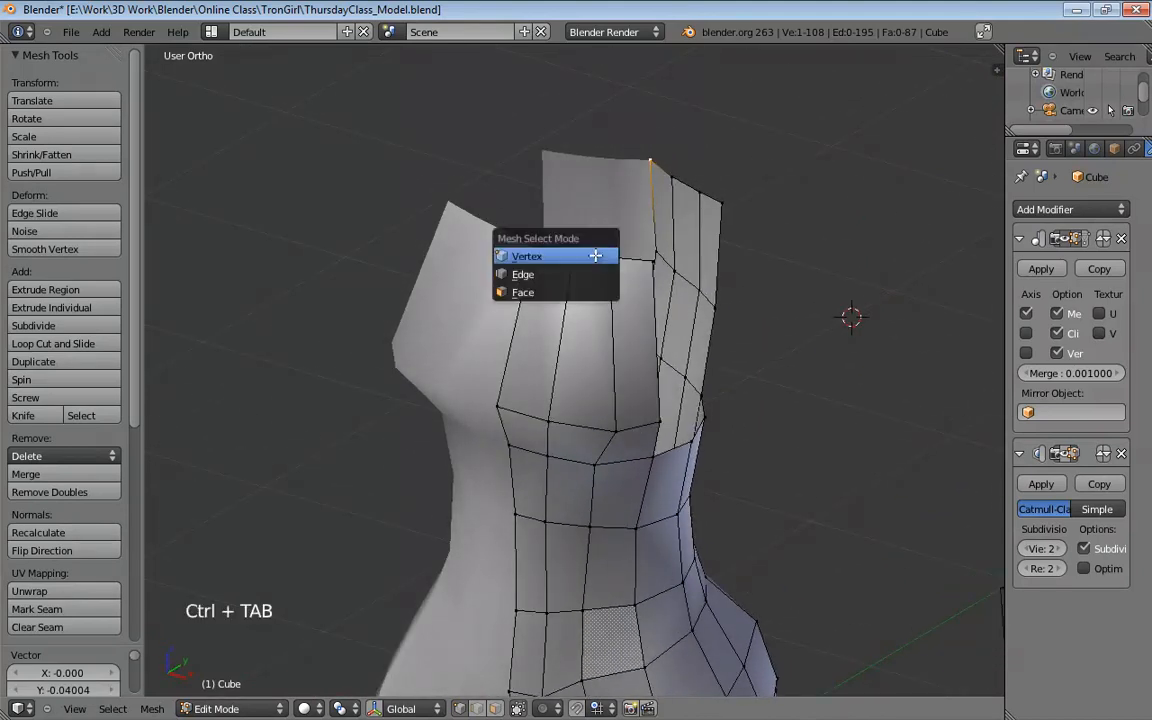
pyautogui.click(596, 254)
pyautogui.keyDown('shift'); pyautogui.moveTo(598, 252); pyautogui.dragTo(695, 183, button='middle'); pyautogui.keyUp('shift')
pyautogui.keyDown('shift'); pyautogui.click(695, 184); pyautogui.keyUp('shift')
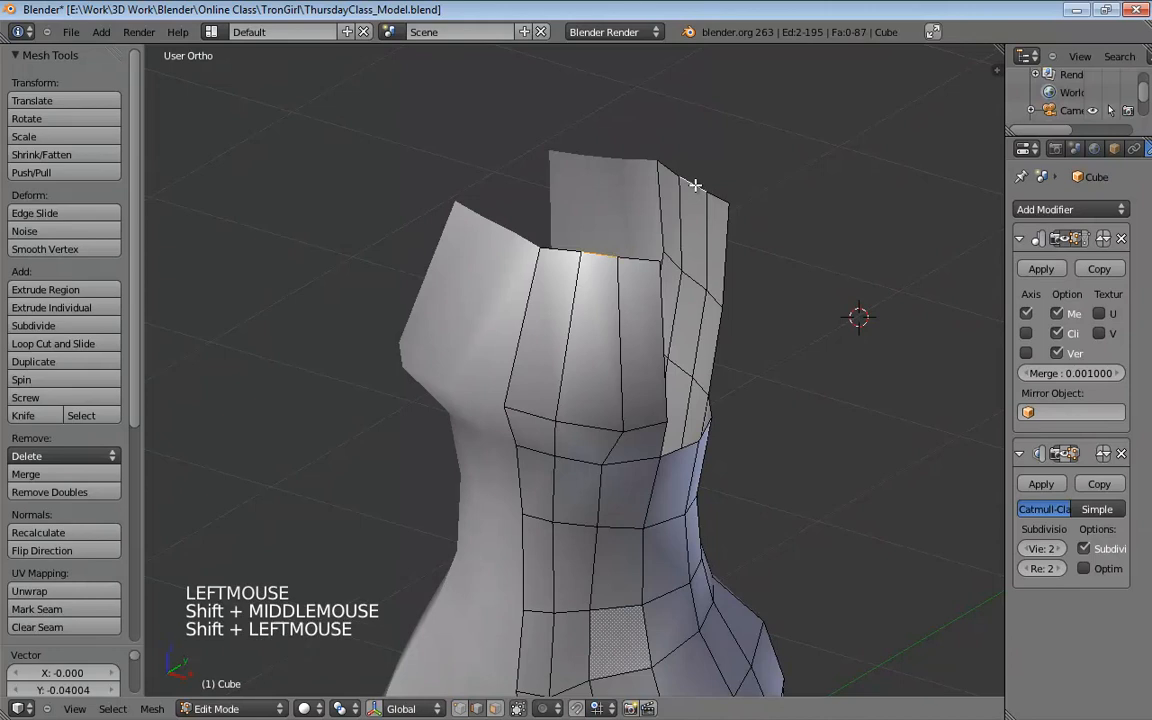
pyautogui.press('f')
pyautogui.click(719, 199)
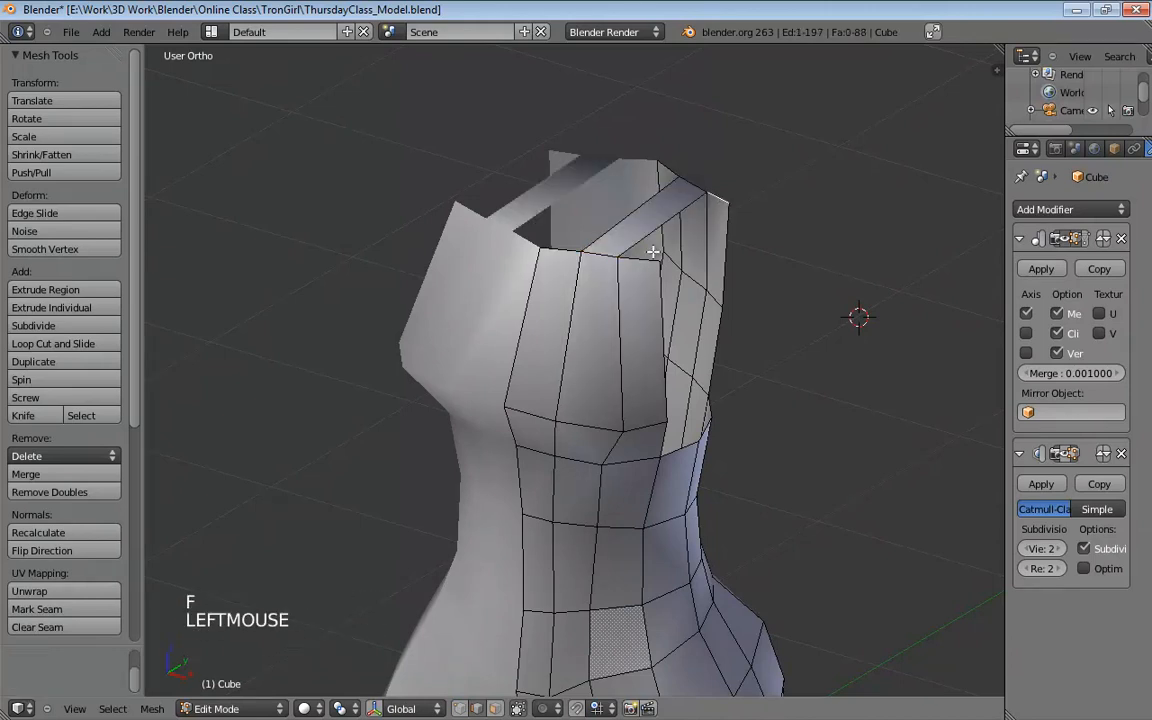
pyautogui.keyDown('shift'); pyautogui.click(643, 262); pyautogui.keyUp('shift')
pyautogui.press('f')
# Add a loop cut across the middle of the shoulder strap and raise it about 0.17 to the shoulder line in side view
pyautogui.moveTo(643, 262); pyautogui.dragTo(706, 245, button='middle')
pyautogui.hotkey('ctrl', 'r')
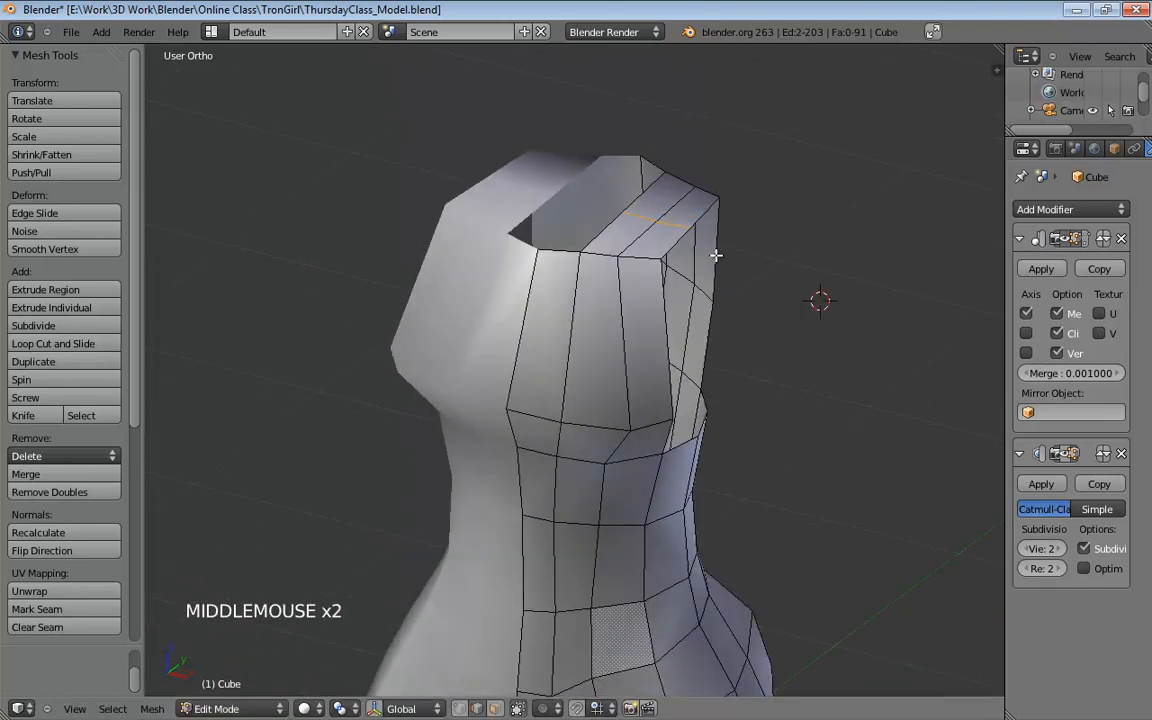
pyautogui.press('KP_3')
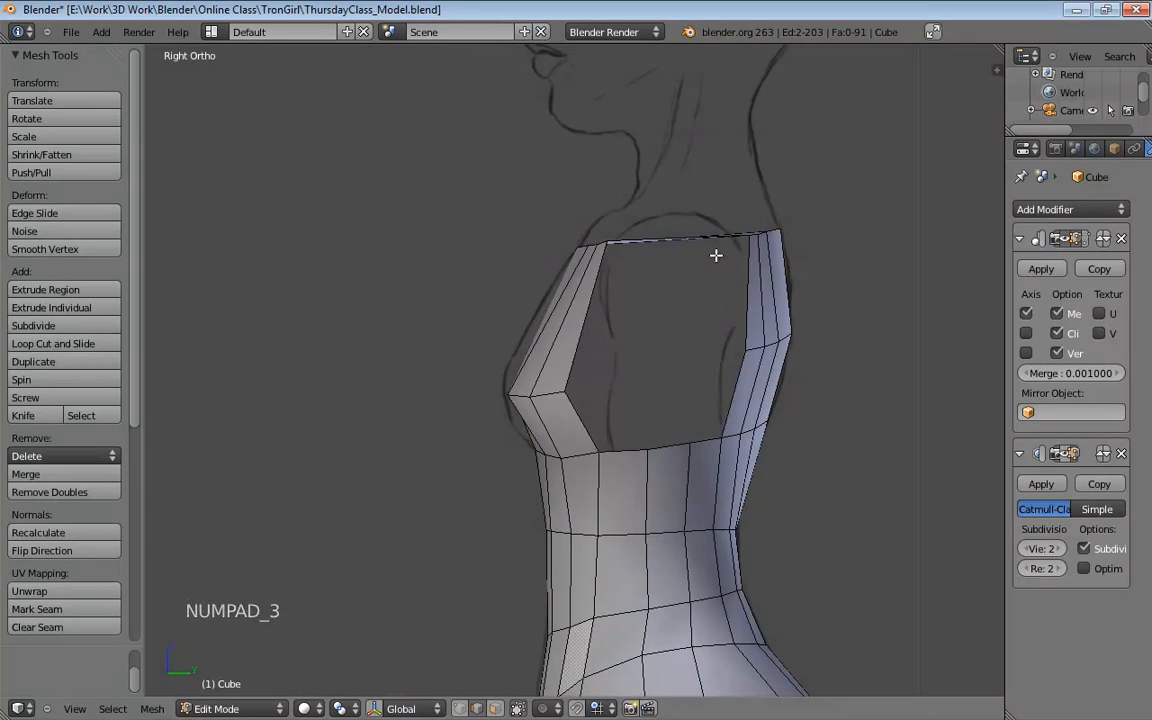
pyautogui.press('g')
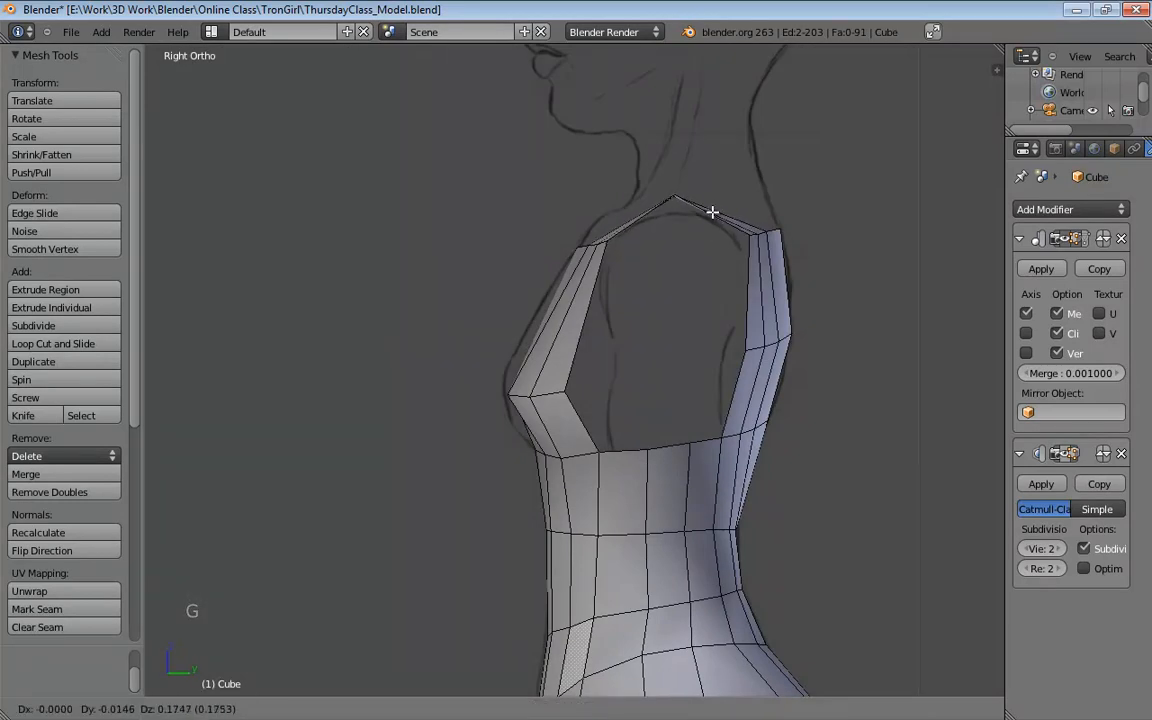
pyautogui.click(712, 210)
# Fit the shoulder strap's top vertices to the neck and shoulder slope in front view, and adjust the chest strip's upper edge vertices
pyautogui.moveTo(712, 211)
pyautogui.mouseDown(button='middle')
pyautogui.moveTo(766, 298)
pyautogui.moveTo(923, 313)
pyautogui.moveTo(743, 249)
pyautogui.mouseUp(button='middle')
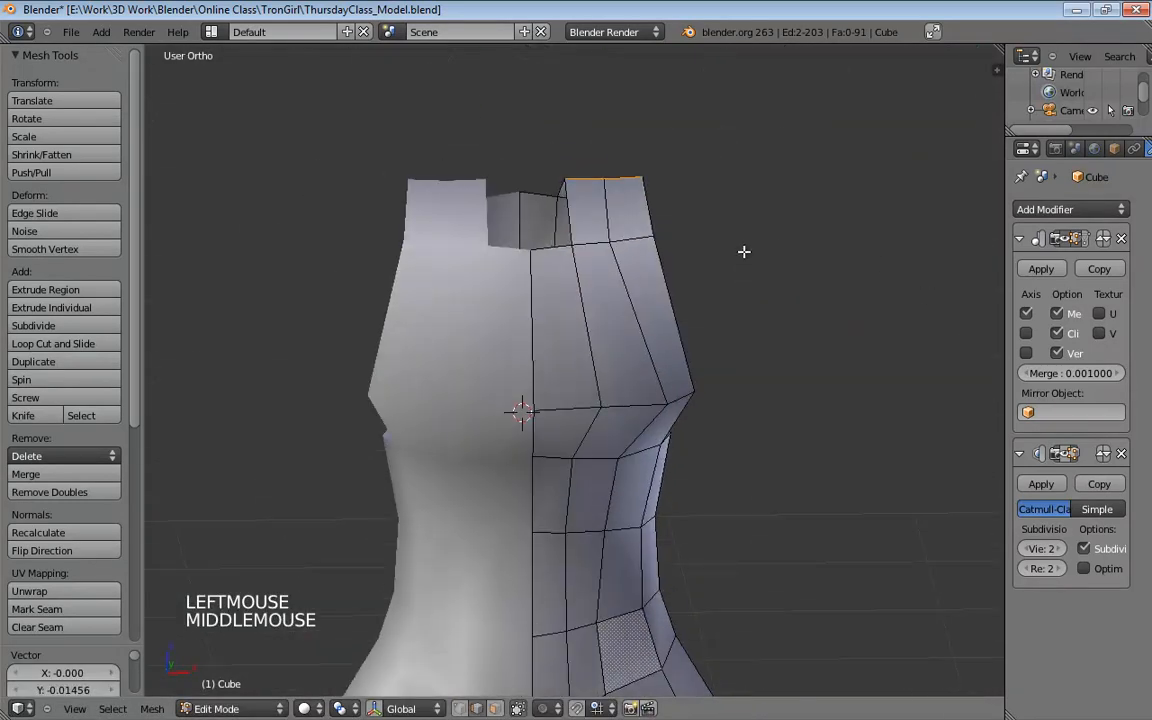
pyautogui.press('KP_1')
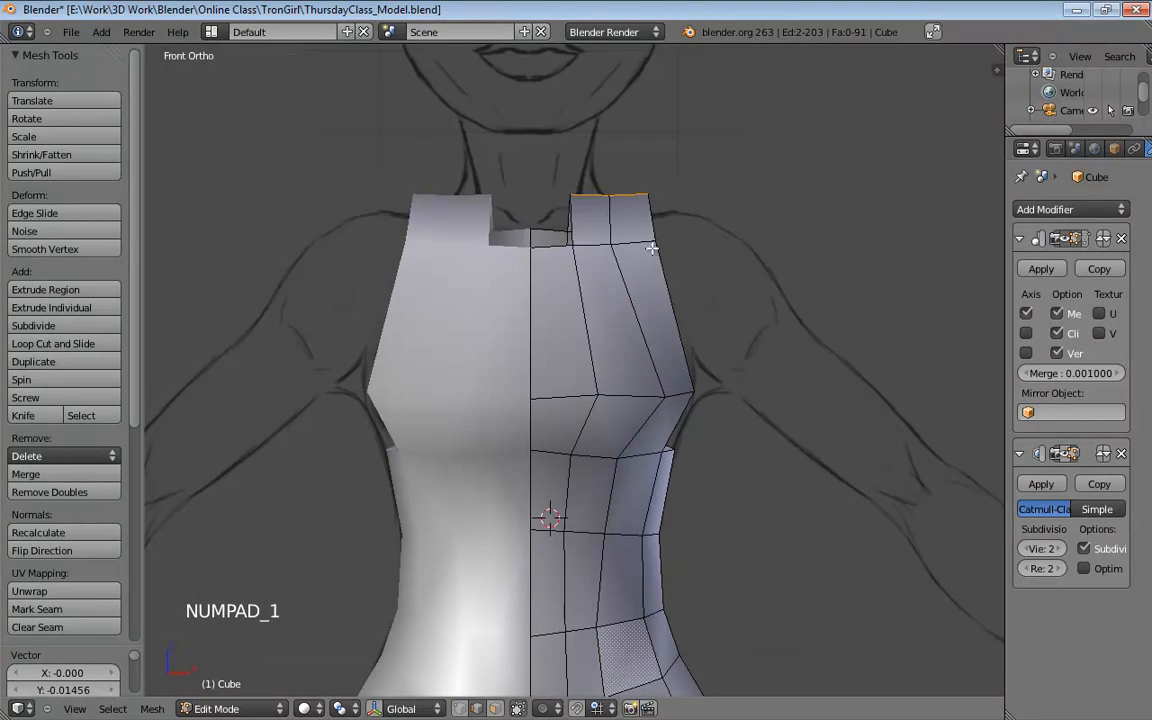
pyautogui.hotkey('ctrl', 'Tab')
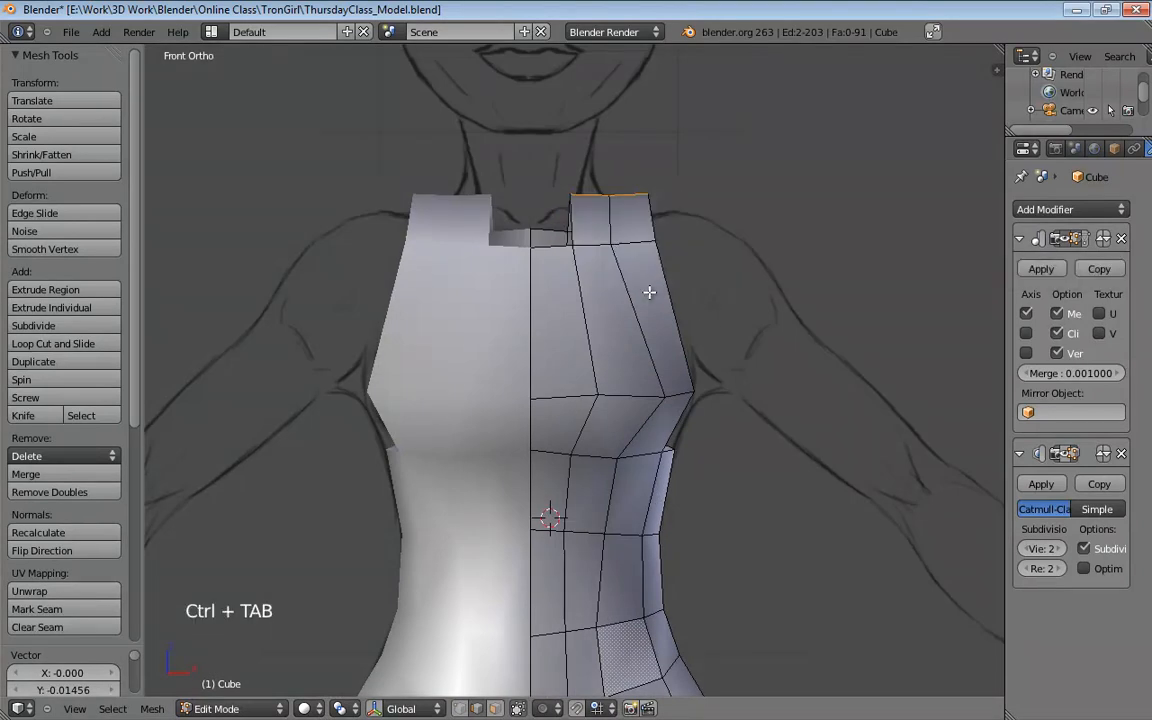
pyautogui.press('z')
pyautogui.hotkey('ctrl', 'Tab')
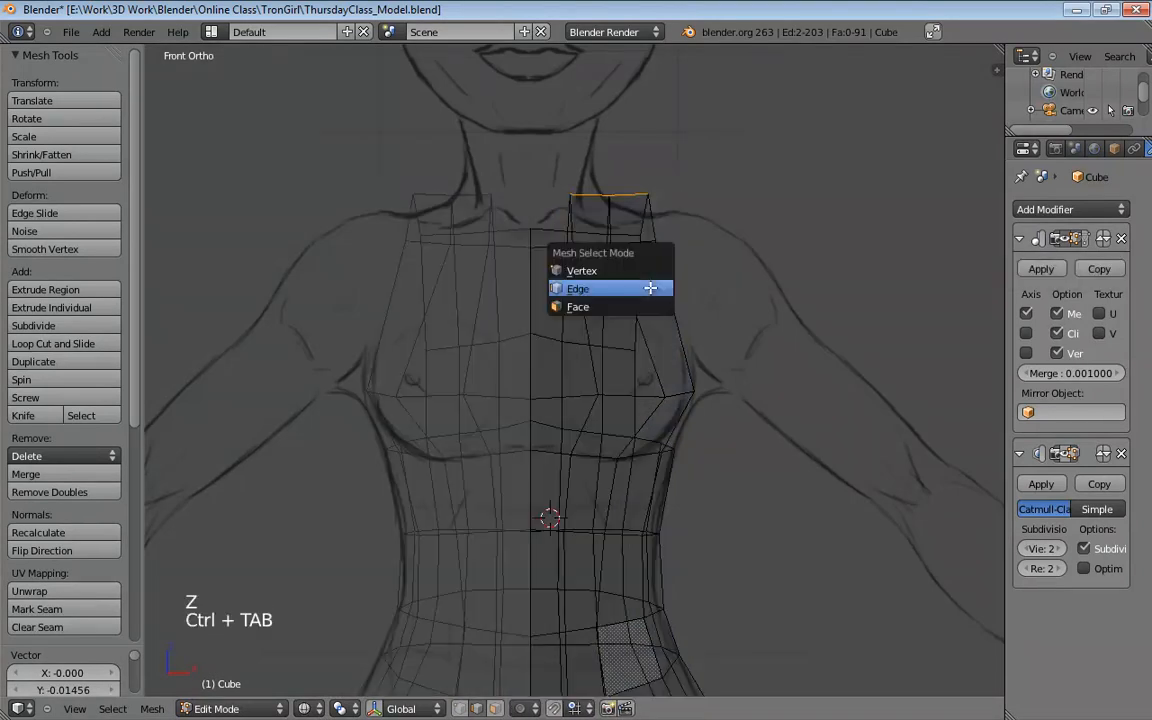
pyautogui.click(650, 271)
pyautogui.moveTo(649, 198); pyautogui.dragTo(625, 213)
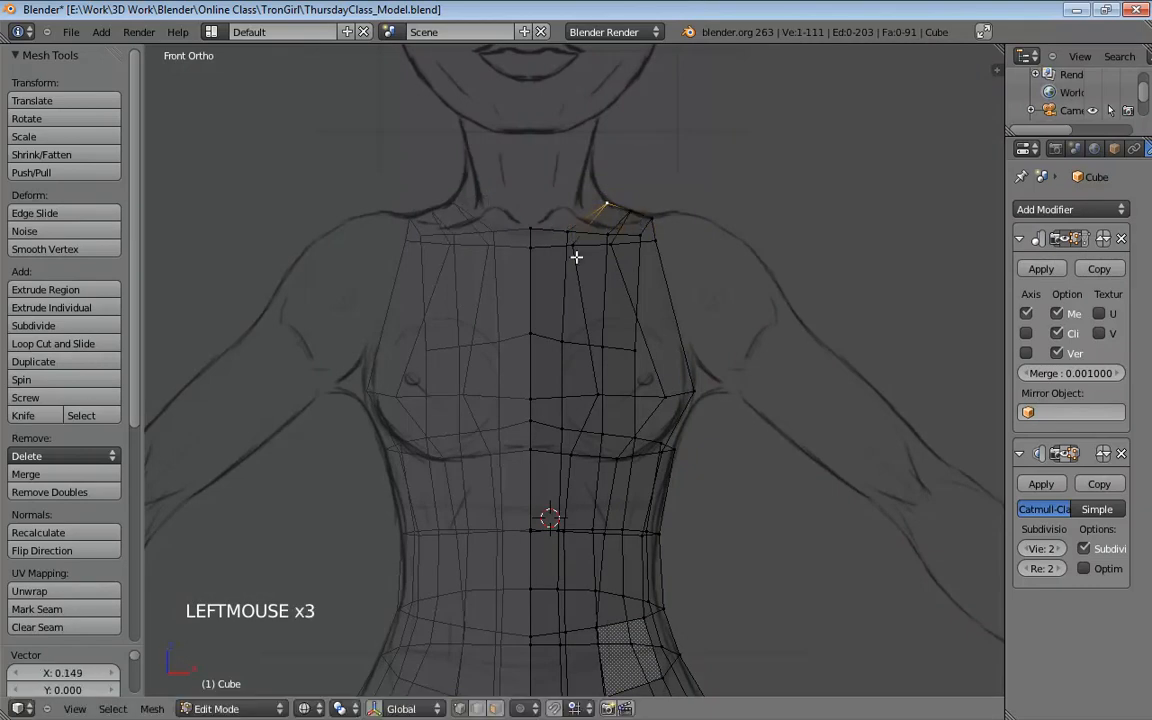
pyautogui.moveTo(573, 249); pyautogui.dragTo(648, 243)
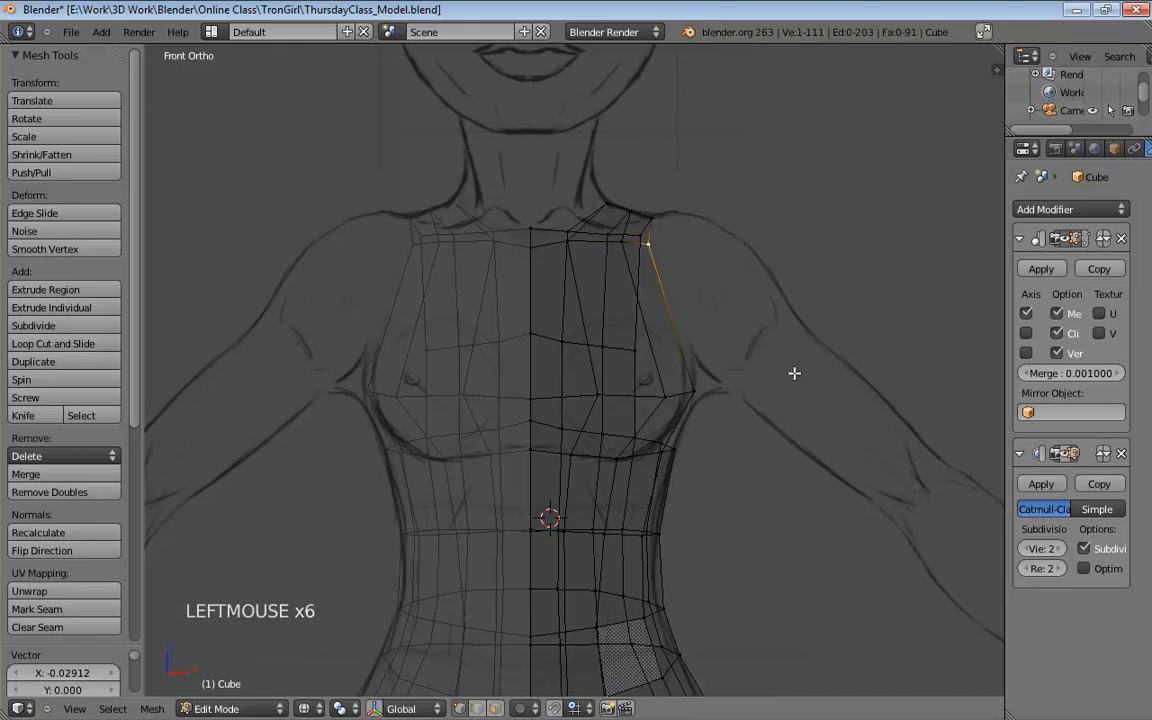
# Nudge the back strip's top edge vertices by about 0.01 and return to a solid perspective view of the torso
pyautogui.moveTo(795, 375); pyautogui.dragTo(589, 255, button='middle')
pyautogui.scroll(-1, 666, 391)
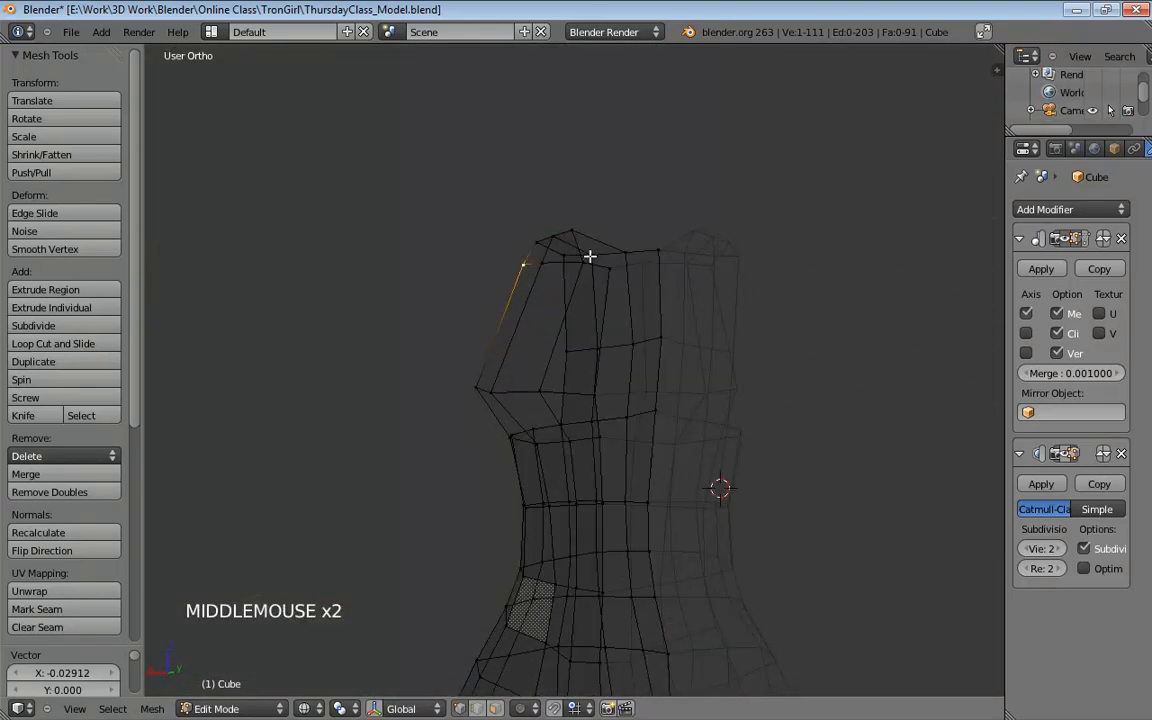
pyautogui.click(589, 255)
pyautogui.click(571, 267)
pyautogui.click(634, 249)
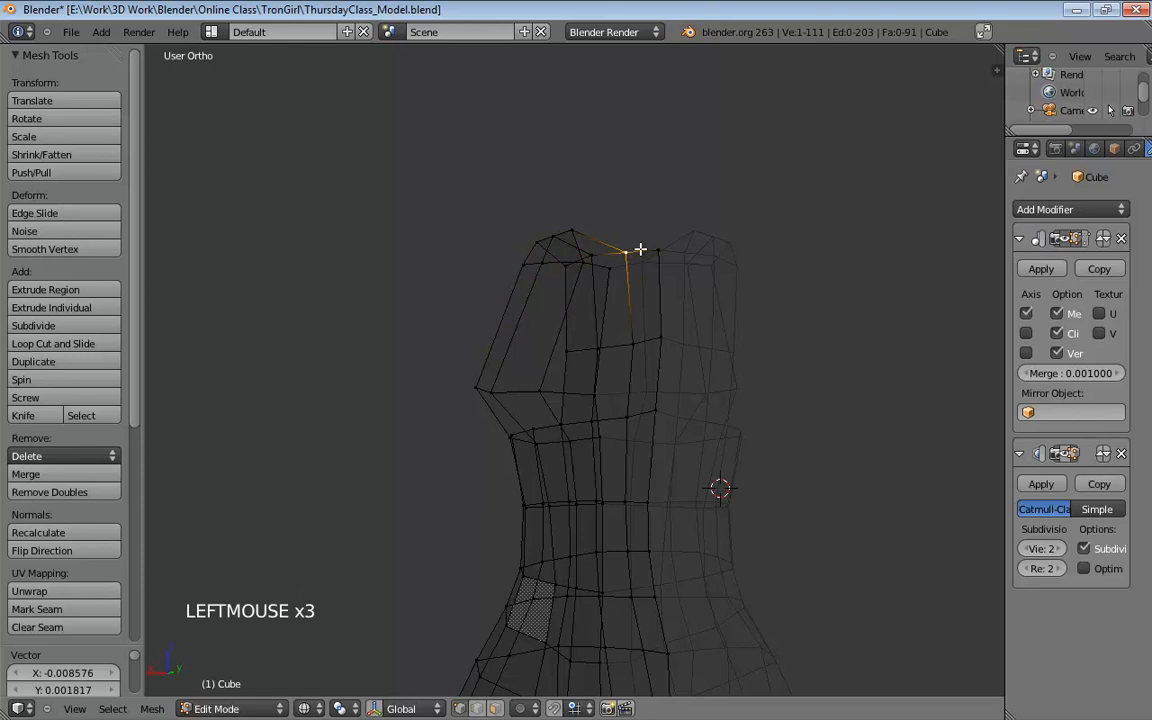
pyautogui.moveTo(630, 252)
pyautogui.mouseDown(button='middle')
pyautogui.moveTo(779, 432)
pyautogui.moveTo(859, 390)
pyautogui.moveTo(861, 363)
pyautogui.moveTo(782, 373)
pyautogui.moveTo(793, 362)
pyautogui.moveTo(818, 458)
pyautogui.moveTo(782, 367)
pyautogui.moveTo(668, 343)
pyautogui.mouseUp(button='middle')
pyautogui.press('z')
pyautogui.press('KP_5')
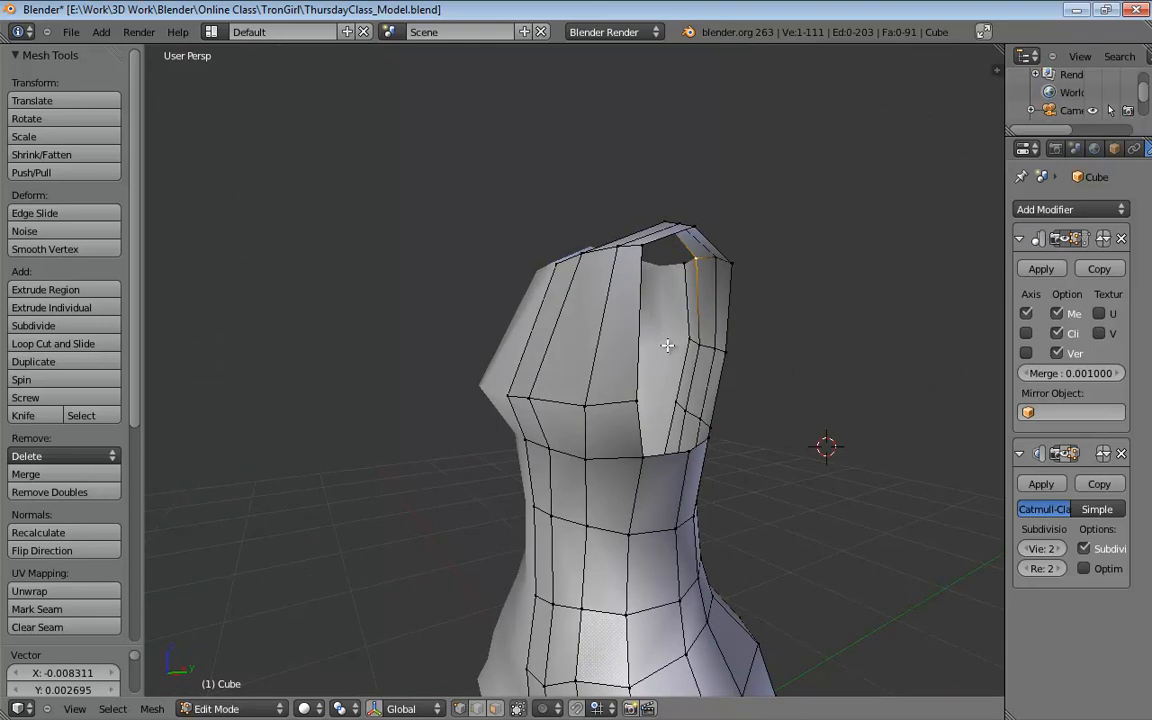
pyautogui.moveTo(639, 375); pyautogui.dragTo(695, 393, button='middle')
pyautogui.scroll(-2, 695, 393)
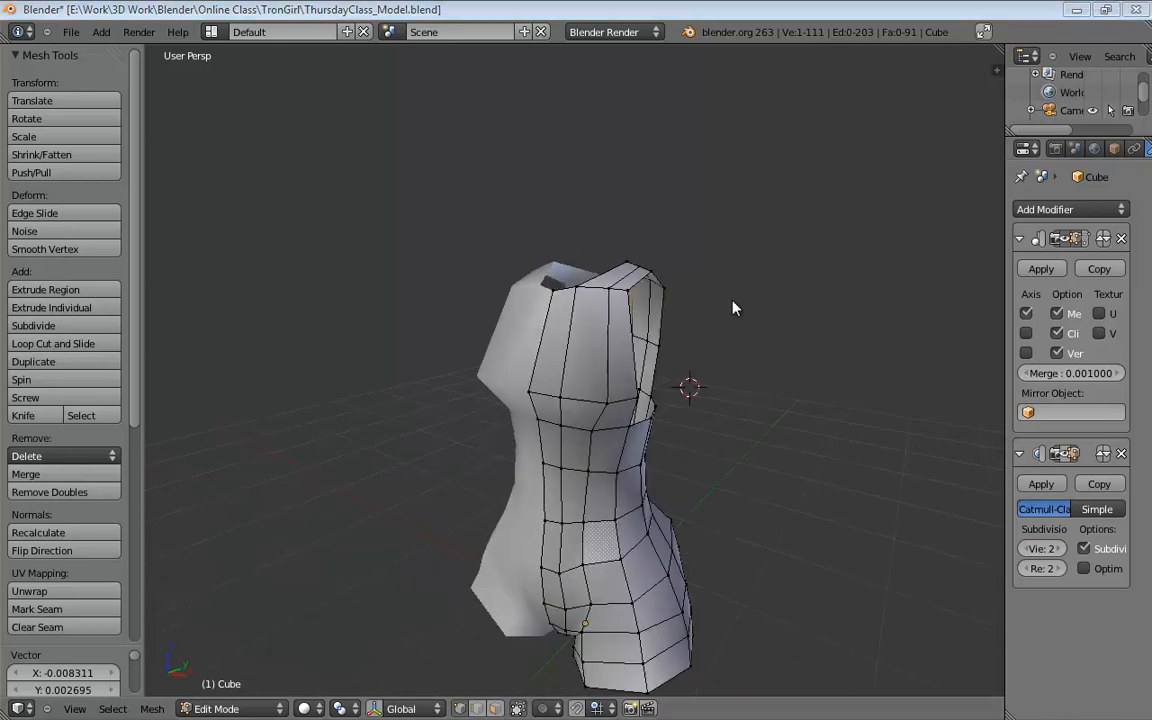
# Extrude the three open edges beneath the armhole upward to about bust height
pyautogui.moveTo(733, 308); pyautogui.dragTo(586, 450, button='middle')
pyautogui.scroll(1, 586, 357)
pyautogui.scroll(1, 586, 357)
pyautogui.click(585, 448)
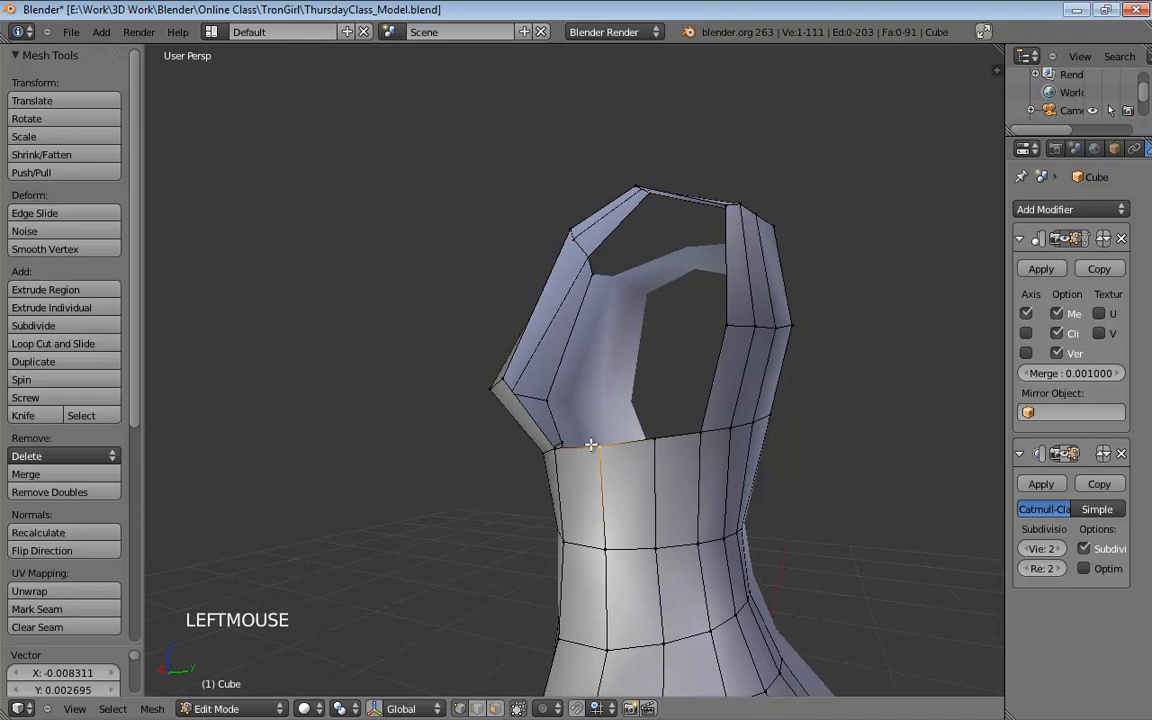
pyautogui.hotkey('ctrl', 'Tab')
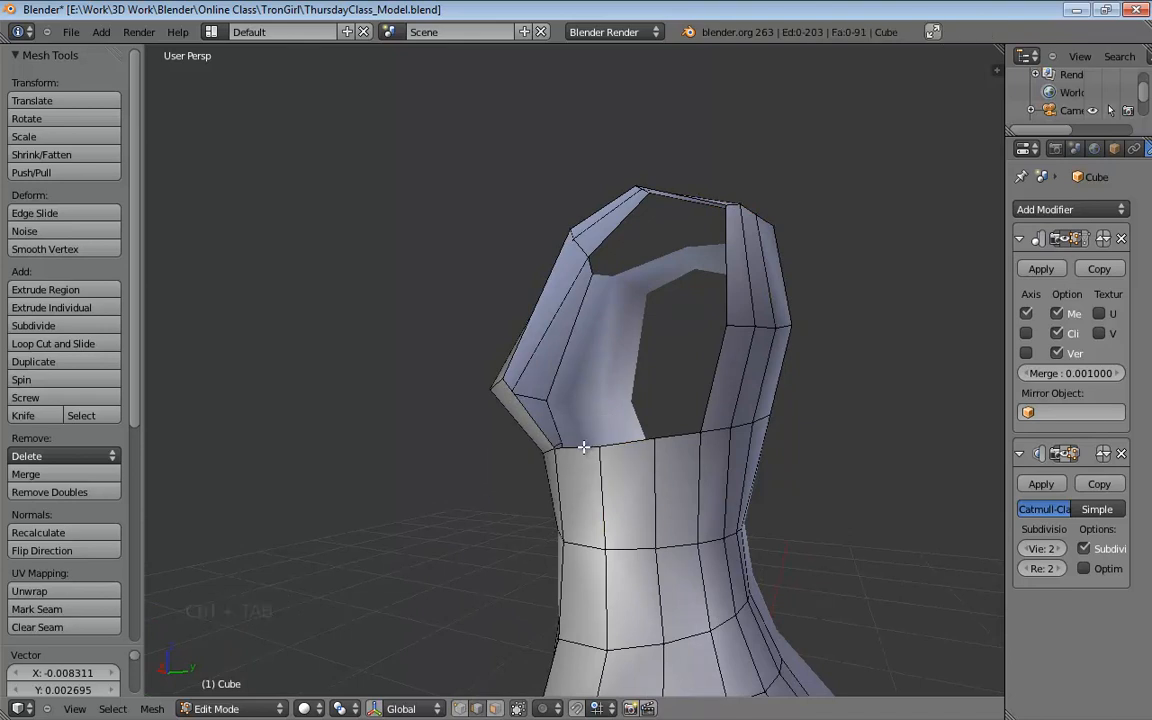
pyautogui.click(583, 447)
pyautogui.keyDown('shift'); pyautogui.click(628, 440); pyautogui.keyUp('shift')
pyautogui.keyDown('shift'); pyautogui.click(674, 432); pyautogui.keyUp('shift')
pyautogui.moveTo(674, 432); pyautogui.dragTo(767, 422, button='middle')
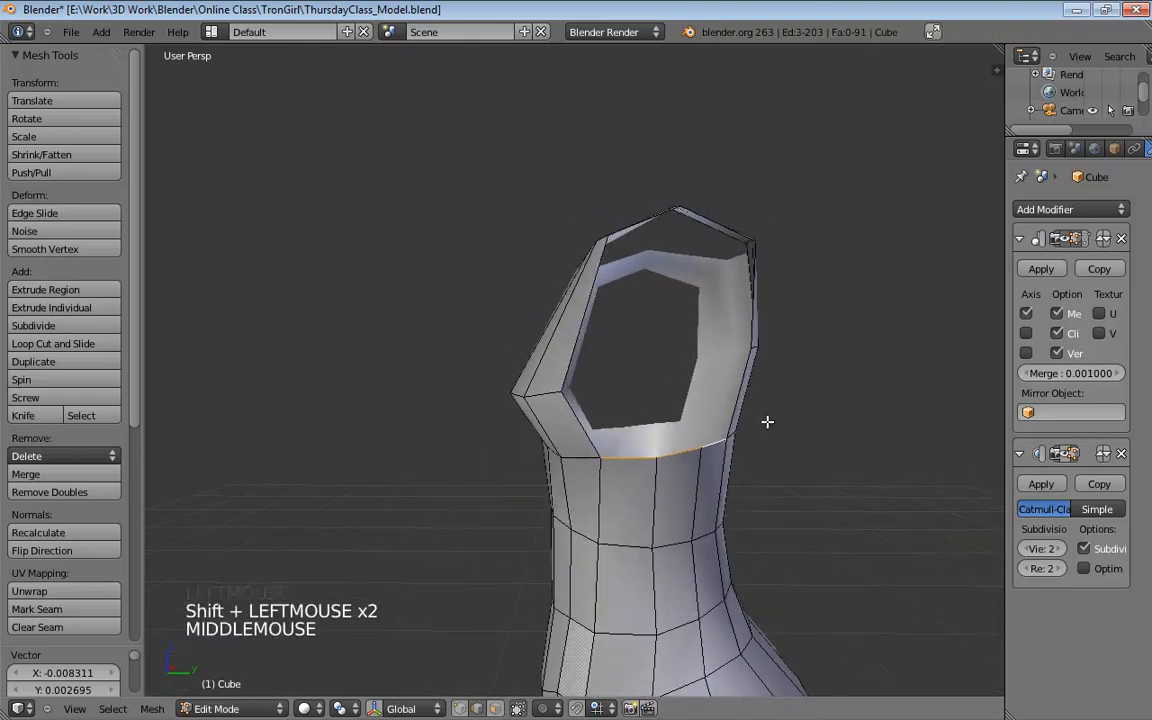
pyautogui.press('e')
pyautogui.press('e')
pyautogui.click(769, 345)
# Merge the extruded side panel's rear and front corner vertices into the adjoining back and chest strip vertices, using At Last
pyautogui.moveTo(769, 345); pyautogui.dragTo(720, 357, button='middle')
pyautogui.hotkey('ctrl', 'Tab')
pyautogui.click(717, 341)
pyautogui.click(681, 391)
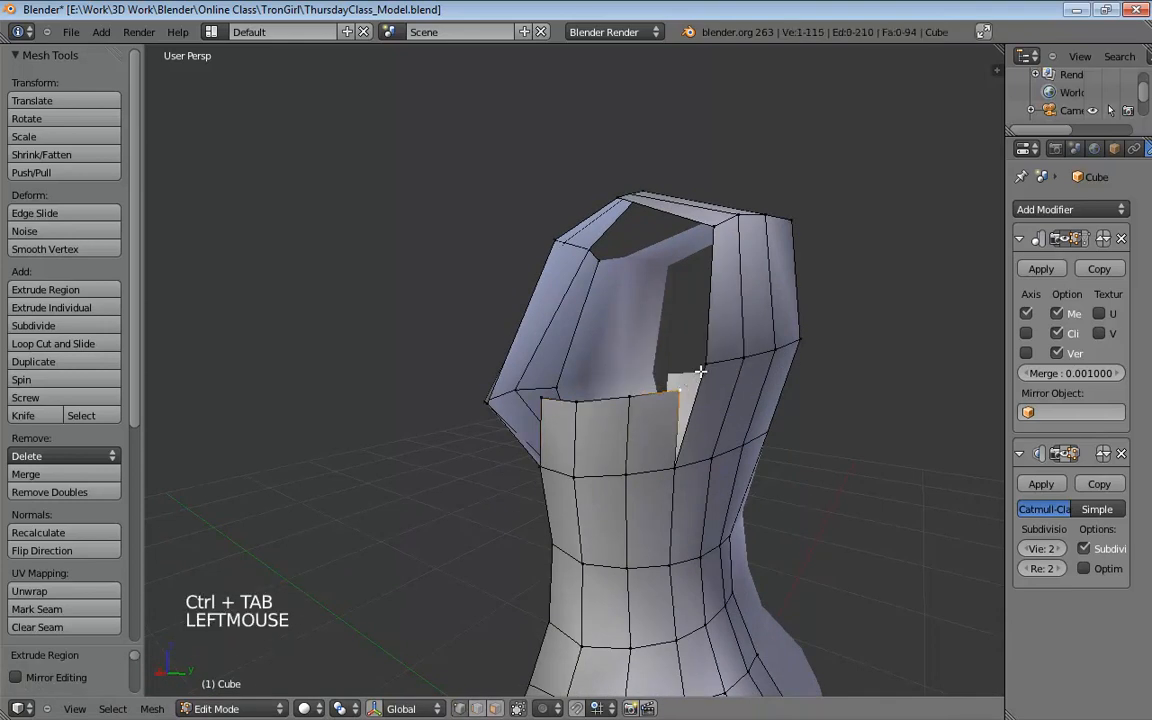
pyautogui.keyDown('shift'); pyautogui.click(701, 371); pyautogui.keyUp('shift')
pyautogui.hotkey('alt', 'm')
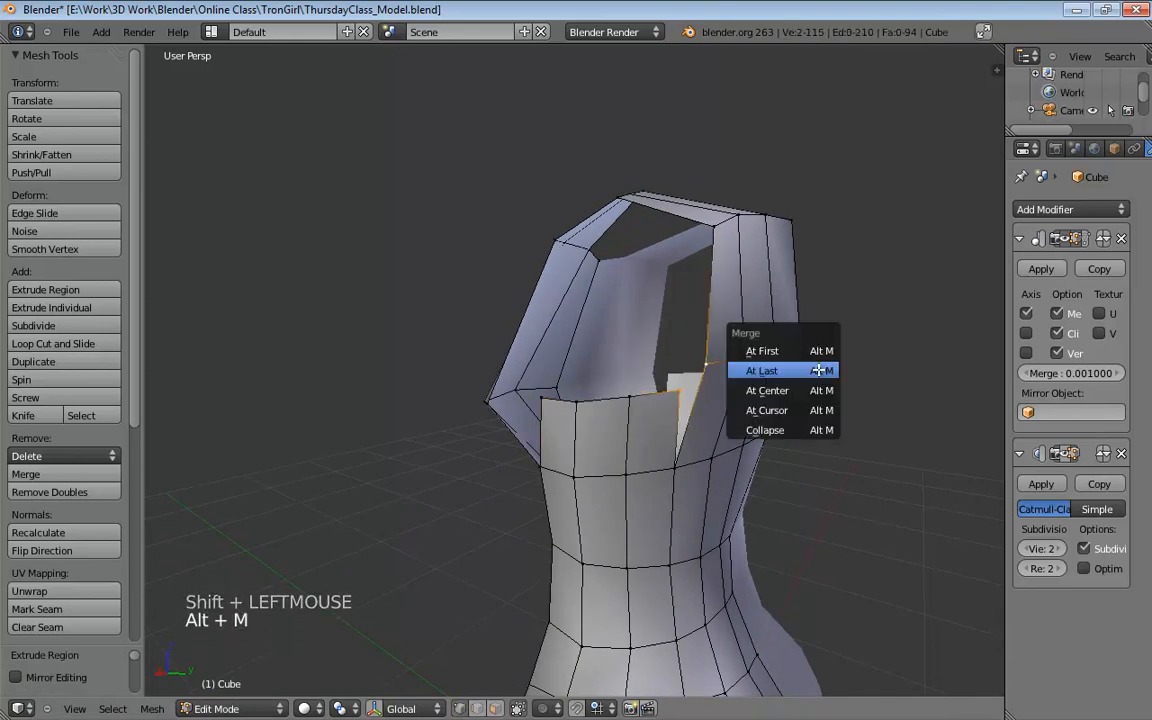
pyautogui.click(818, 370)
pyautogui.click(539, 401)
pyautogui.keyDown('shift'); pyautogui.moveTo(539, 401); pyautogui.dragTo(615, 371, button='middle'); pyautogui.keyUp('shift')
pyautogui.keyDown('shift'); pyautogui.click(590, 374); pyautogui.keyUp('shift')
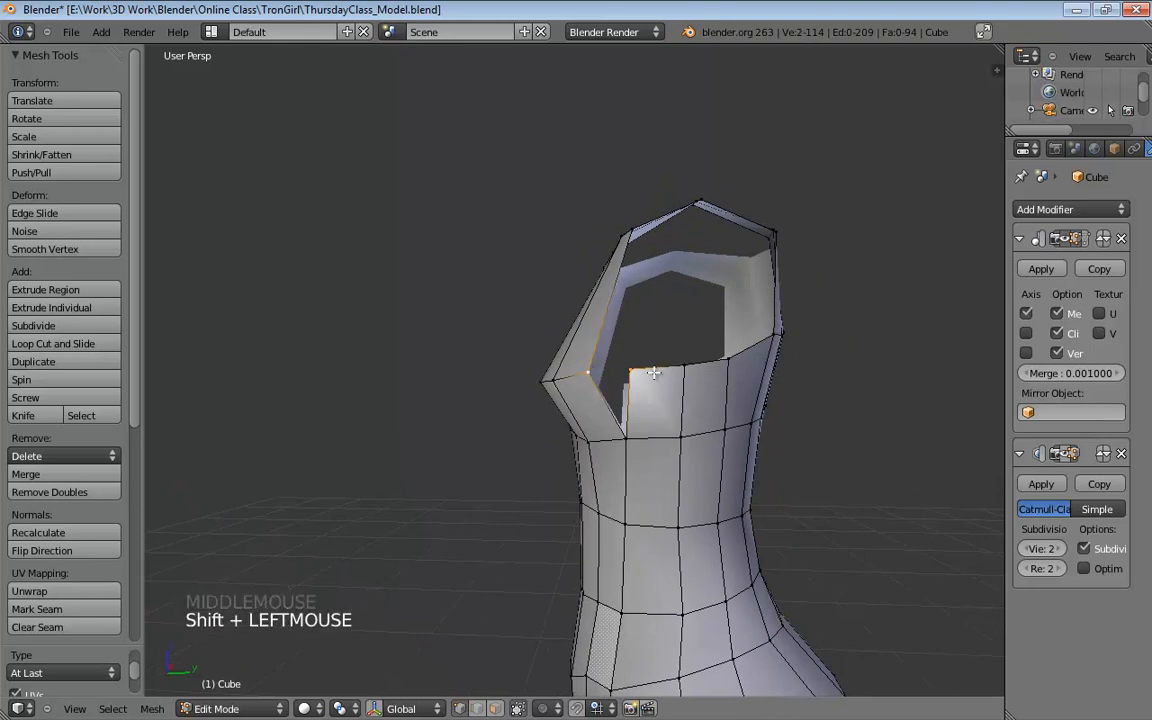
pyautogui.hotkey('shift', 'r')
# Even out the side panel's two middle top vertices, moving the front one about 0.11 forward and the rear one about 0.05 backward
pyautogui.moveTo(687, 375); pyautogui.dragTo(591, 342, button='middle')
pyautogui.moveTo(600, 345); pyautogui.dragTo(630, 348)
pyautogui.click(702, 342)
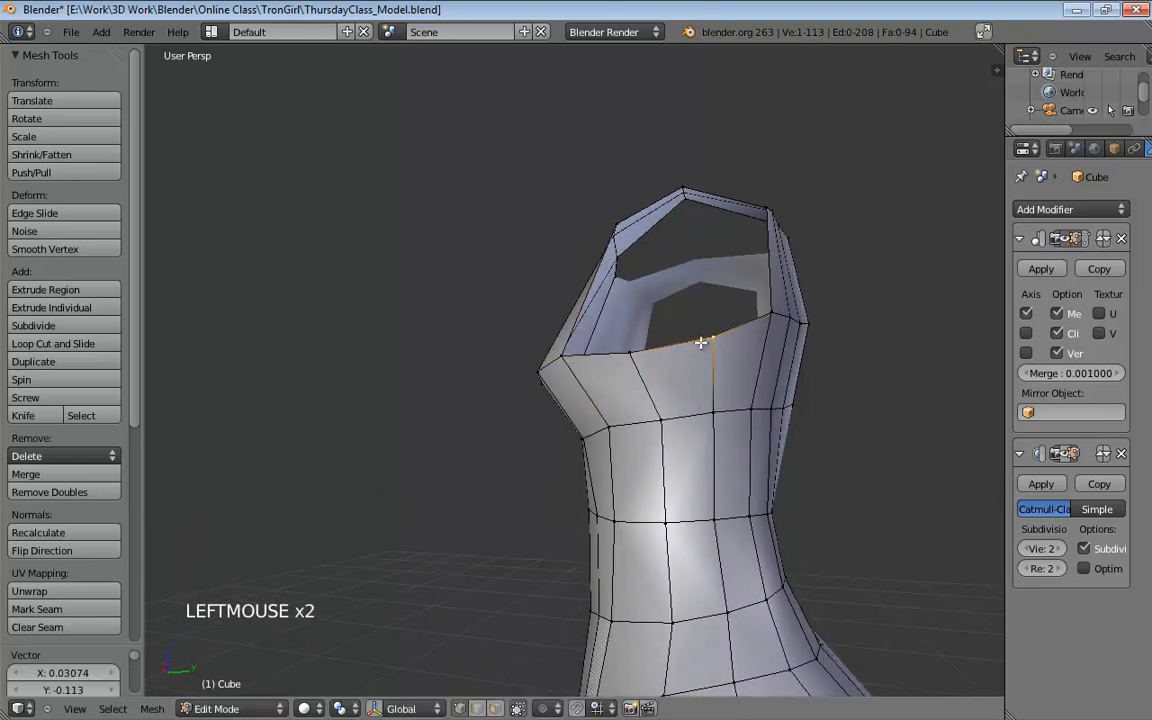
pyautogui.moveTo(694, 345); pyautogui.dragTo(656, 375, button='middle')
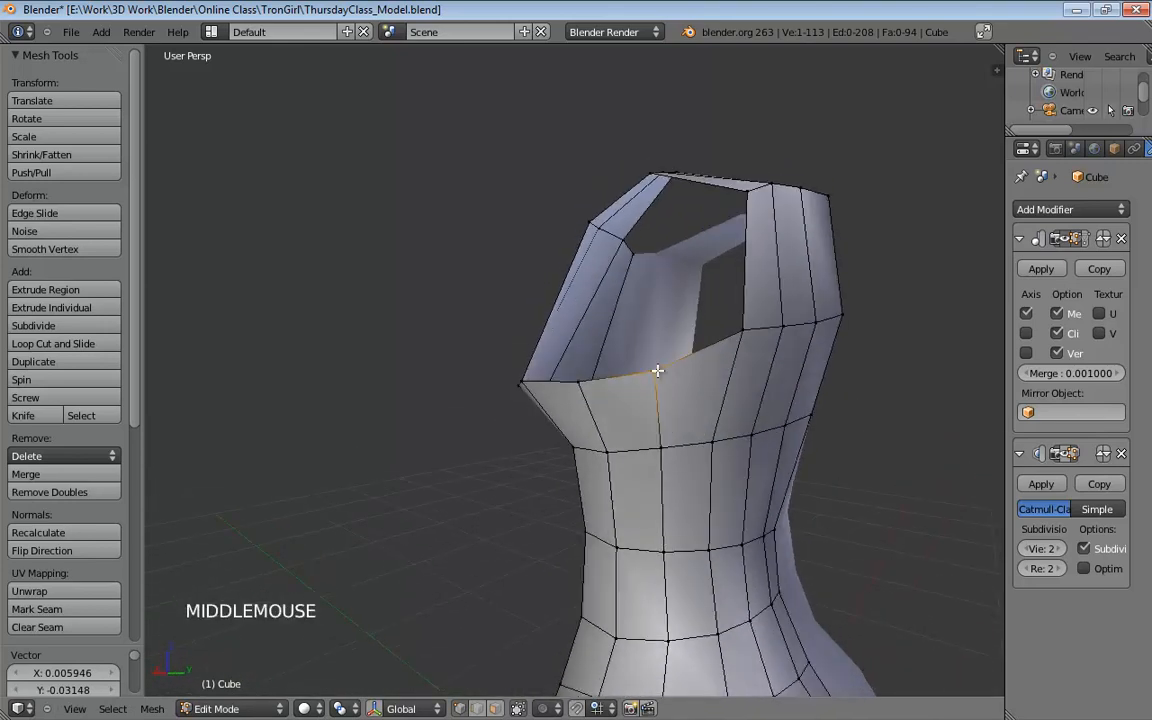
pyautogui.moveTo(656, 375); pyautogui.dragTo(684, 386)
pyautogui.moveTo(686, 381); pyautogui.dragTo(654, 386, button='middle')
# Add a horizontal loop cut around the torso through the face row just below the bust line
pyautogui.hotkey('ctrl', 'r')
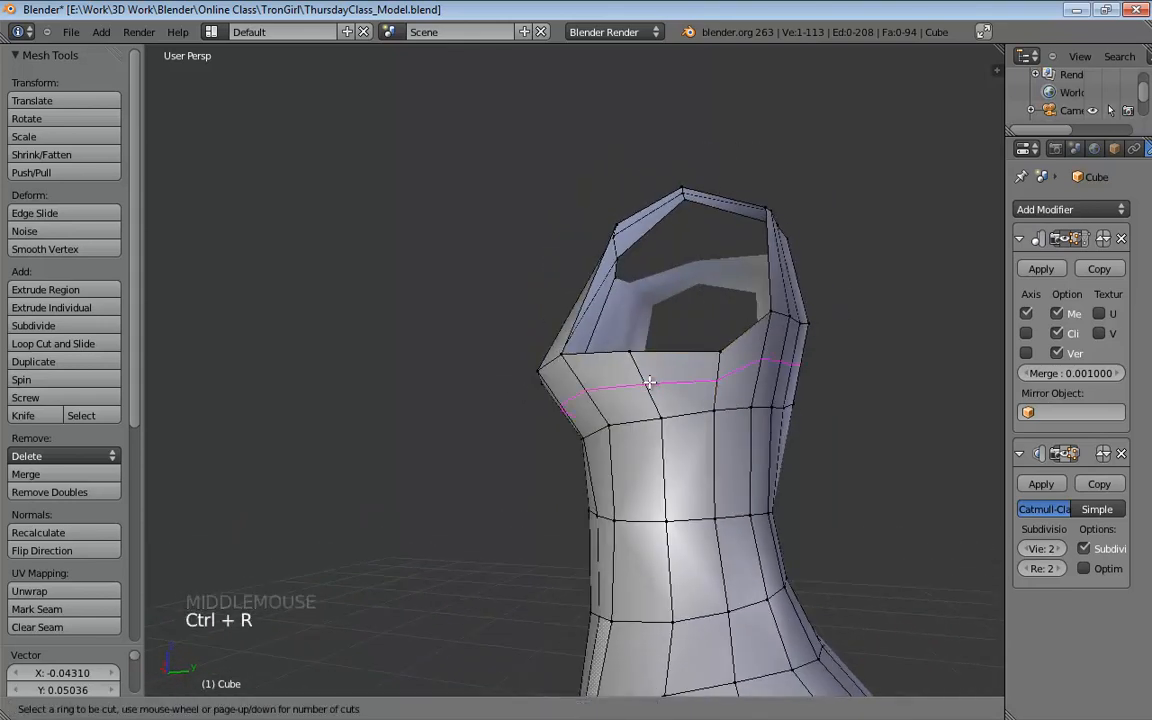
pyautogui.click(650, 381)
pyautogui.moveTo(650, 381); pyautogui.dragTo(738, 401, button='middle')
# Pull the front vertices of the bust row and the new loop forward in side view to match the drawn breast outline
pyautogui.press('KP_1')
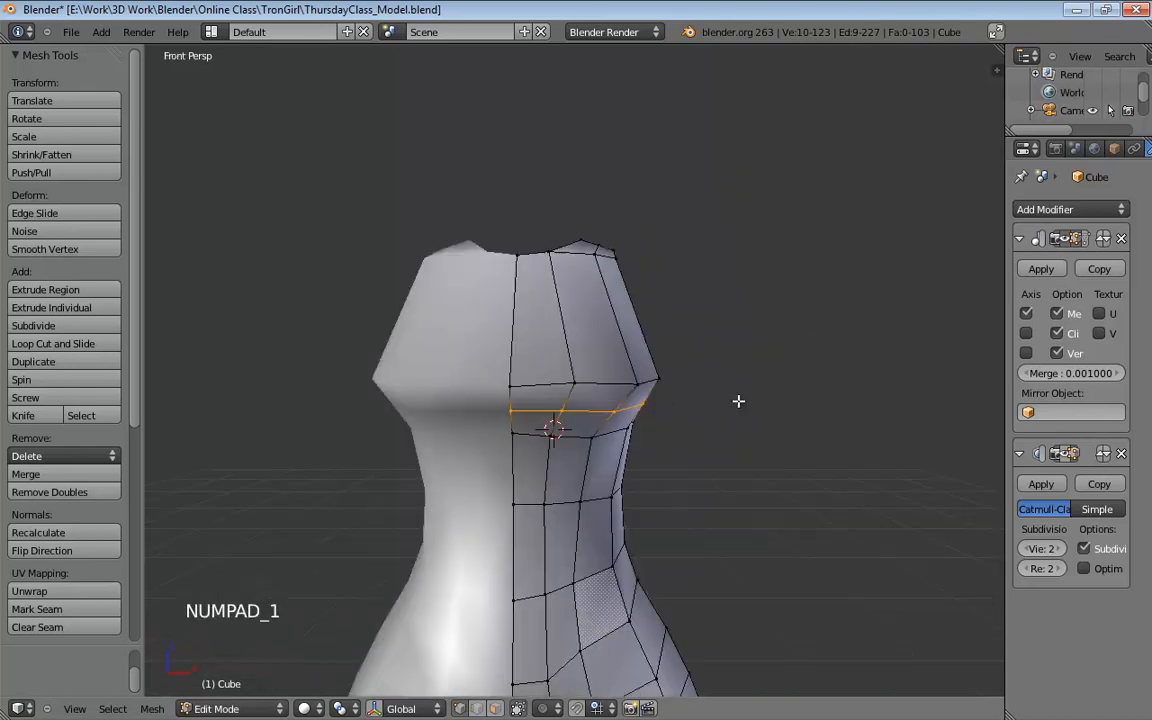
pyautogui.press('KP_3')
pyautogui.press('KP_5')
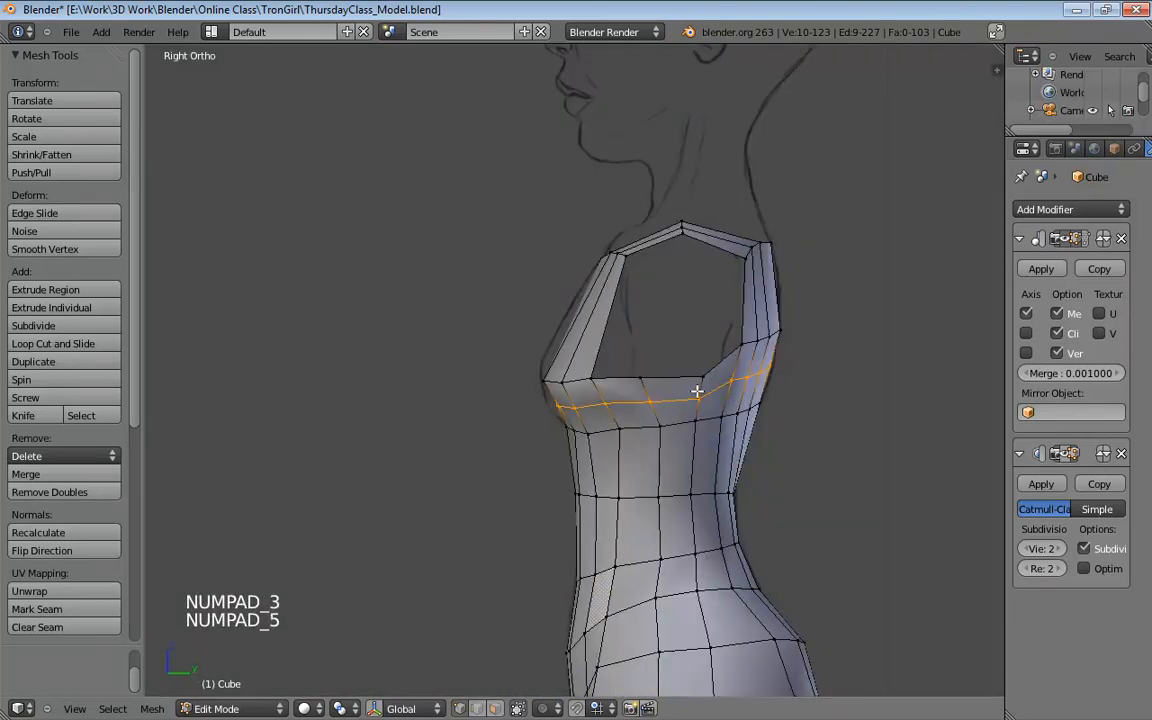
pyautogui.scroll(4, 620, 386)
pyautogui.scroll(1, 508, 392)
pyautogui.press('z')
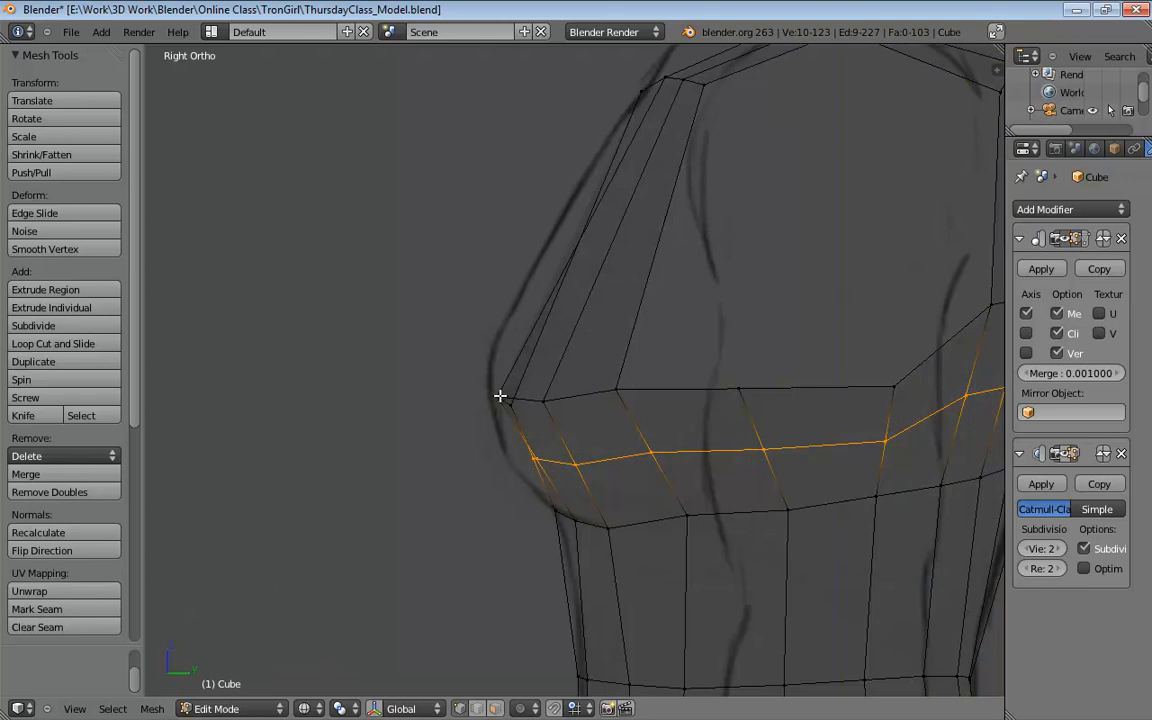
pyautogui.moveTo(499, 396)
pyautogui.mouseDown()
pyautogui.moveTo(472, 389)
pyautogui.moveTo(499, 393)
pyautogui.moveTo(492, 386)
pyautogui.mouseUp()
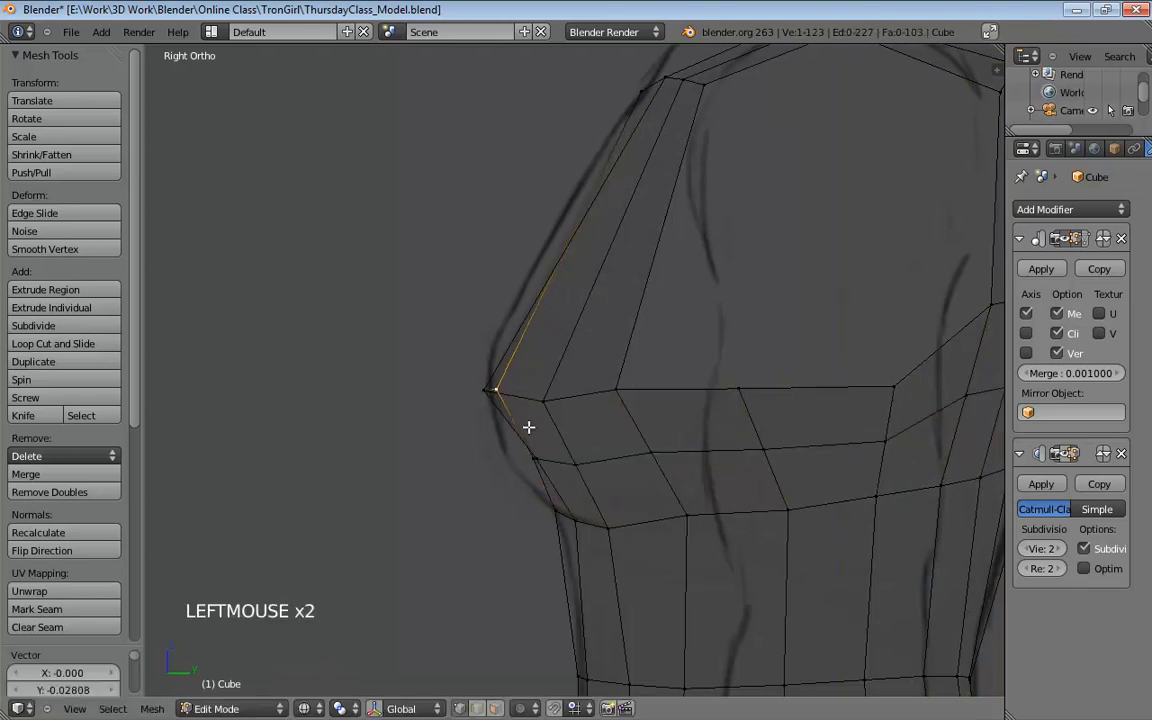
pyautogui.moveTo(530, 457); pyautogui.dragTo(503, 450)
pyautogui.click(496, 388)
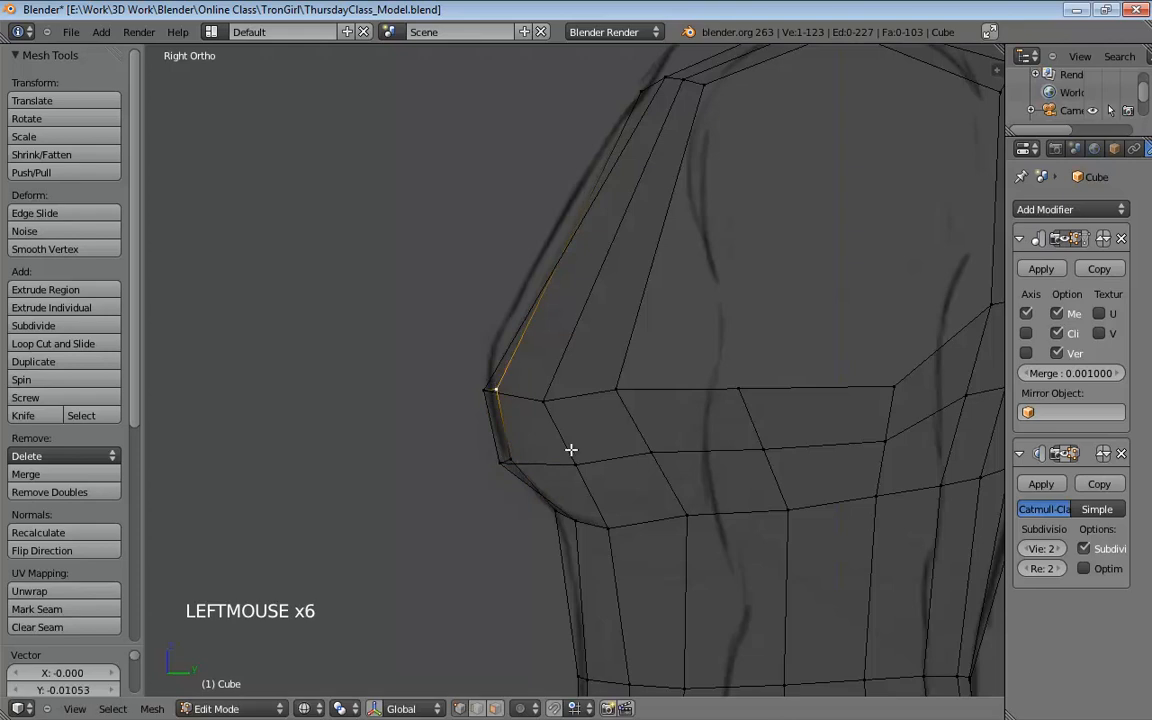
# Shift the side vertices of the bust row, the loop below it and the underbust row forward in side view to even their spacing
pyautogui.click(546, 465)
pyautogui.moveTo(544, 401); pyautogui.dragTo(596, 393)
pyautogui.moveTo(651, 452); pyautogui.dragTo(616, 481)
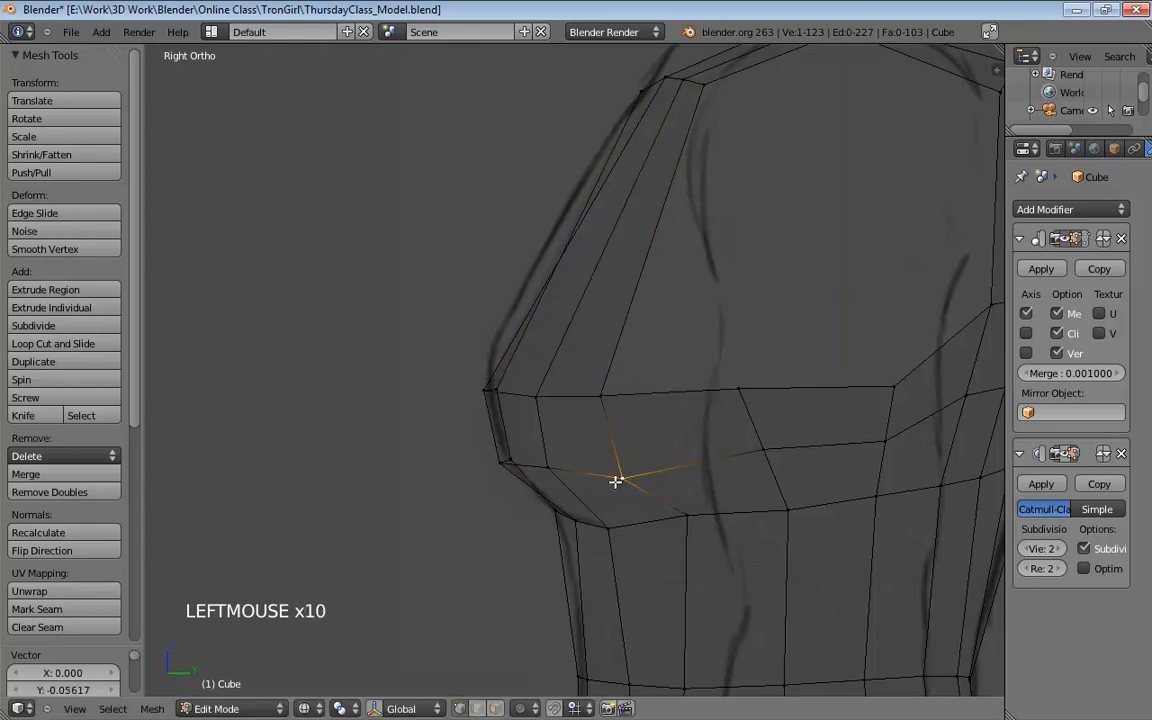
pyautogui.moveTo(740, 388); pyautogui.dragTo(751, 390)
pyautogui.keyDown('shift'); pyautogui.moveTo(756, 342); pyautogui.dragTo(737, 412, button='middle'); pyautogui.keyUp('shift')
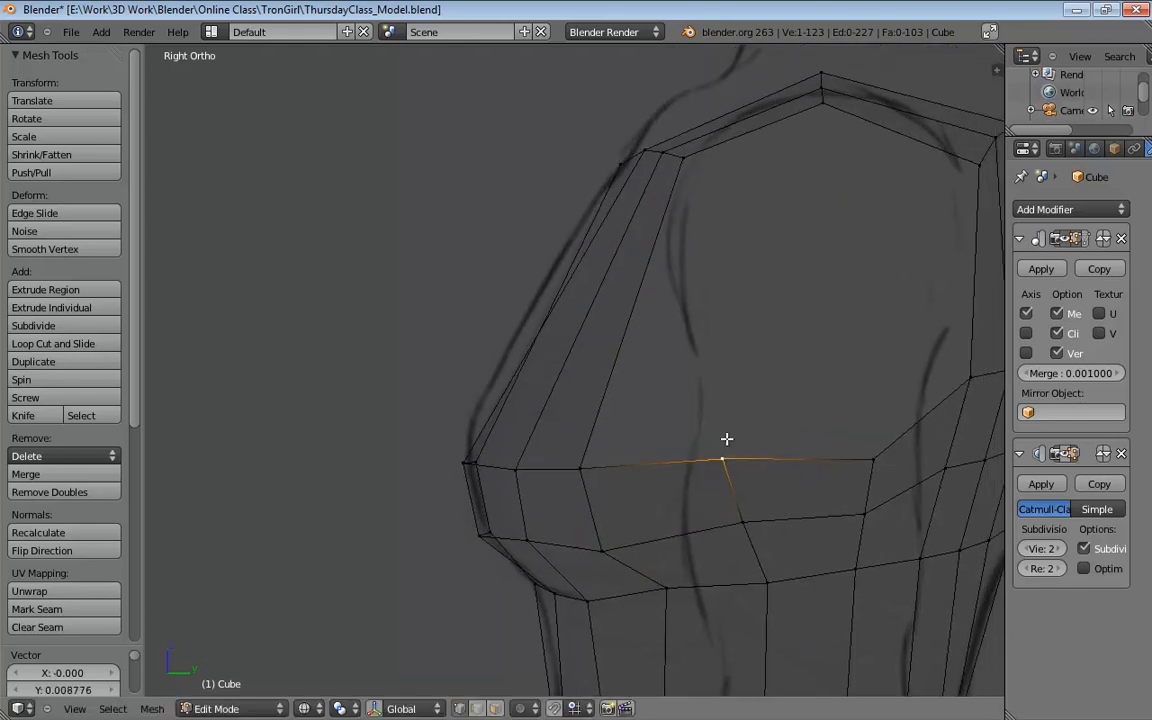
pyautogui.moveTo(723, 459); pyautogui.dragTo(716, 461)
pyautogui.moveTo(735, 526); pyautogui.dragTo(698, 535)
pyautogui.moveTo(665, 592); pyautogui.dragTo(643, 597)
pyautogui.moveTo(769, 581); pyautogui.dragTo(729, 586)
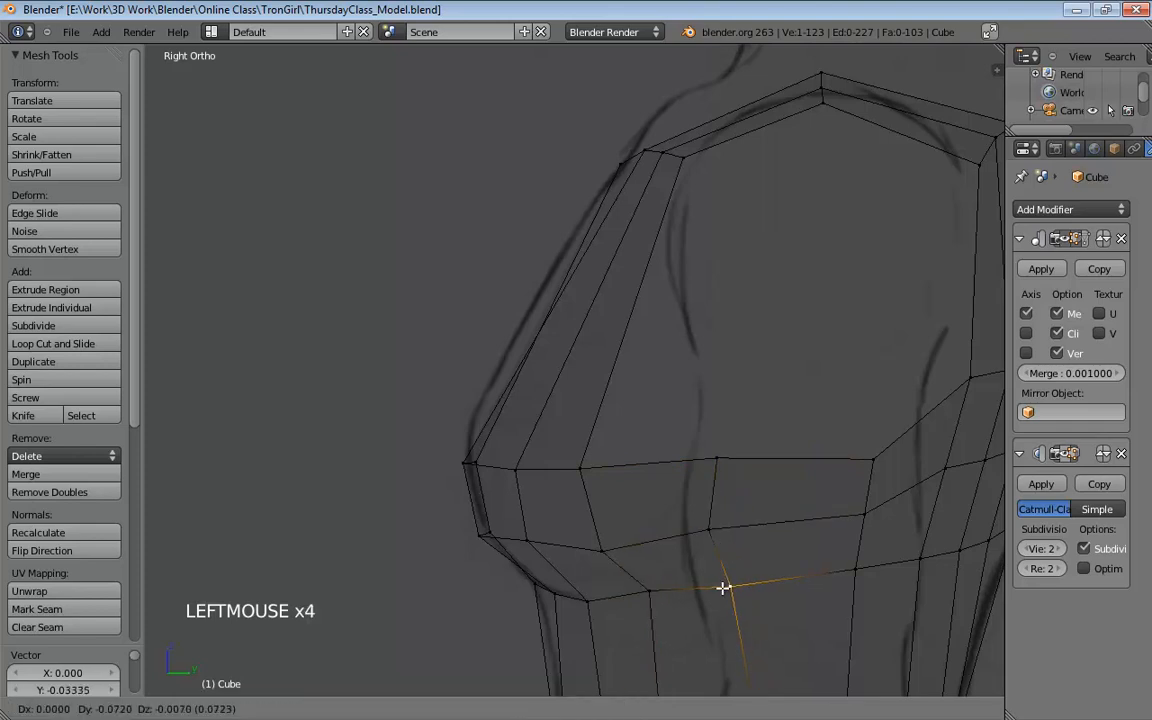
# Line up the bust, middle and underbust vertices of the column below the armhole into a nearly vertical line
pyautogui.keyDown('shift'); pyautogui.moveTo(777, 502); pyautogui.dragTo(704, 383, button='middle'); pyautogui.keyUp('shift')
pyautogui.click(699, 388)
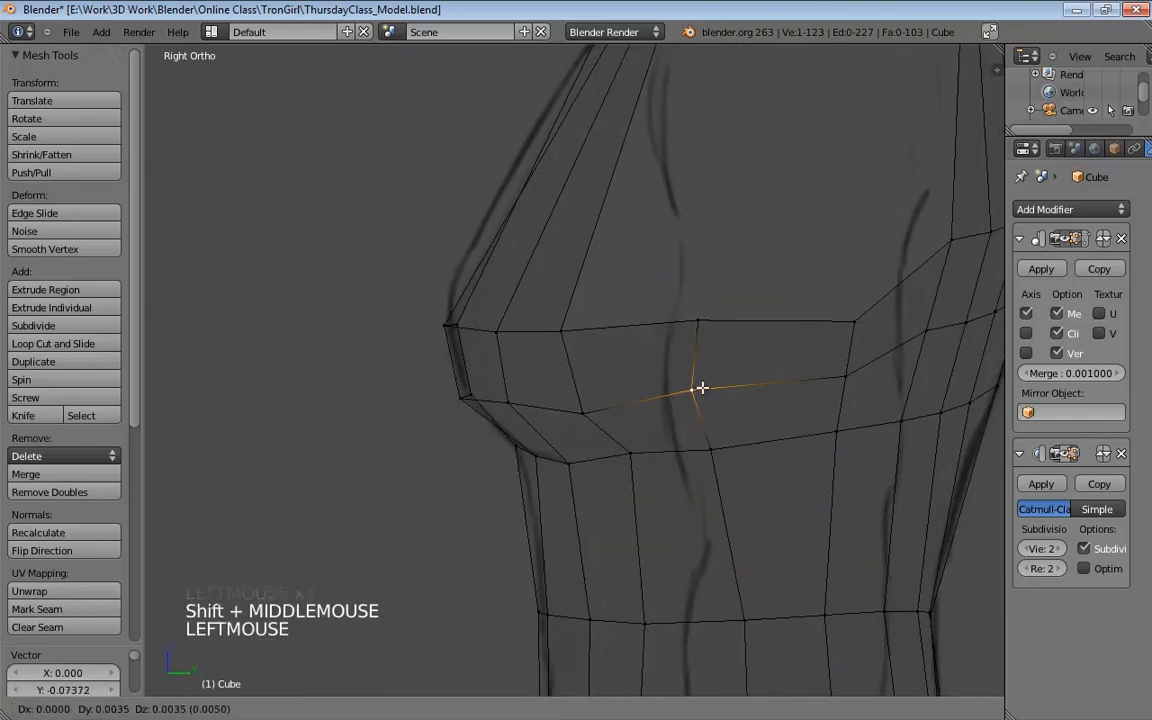
pyautogui.click(698, 321)
pyautogui.moveTo(714, 452); pyautogui.dragTo(702, 449)
pyautogui.moveTo(699, 391); pyautogui.dragTo(716, 390)
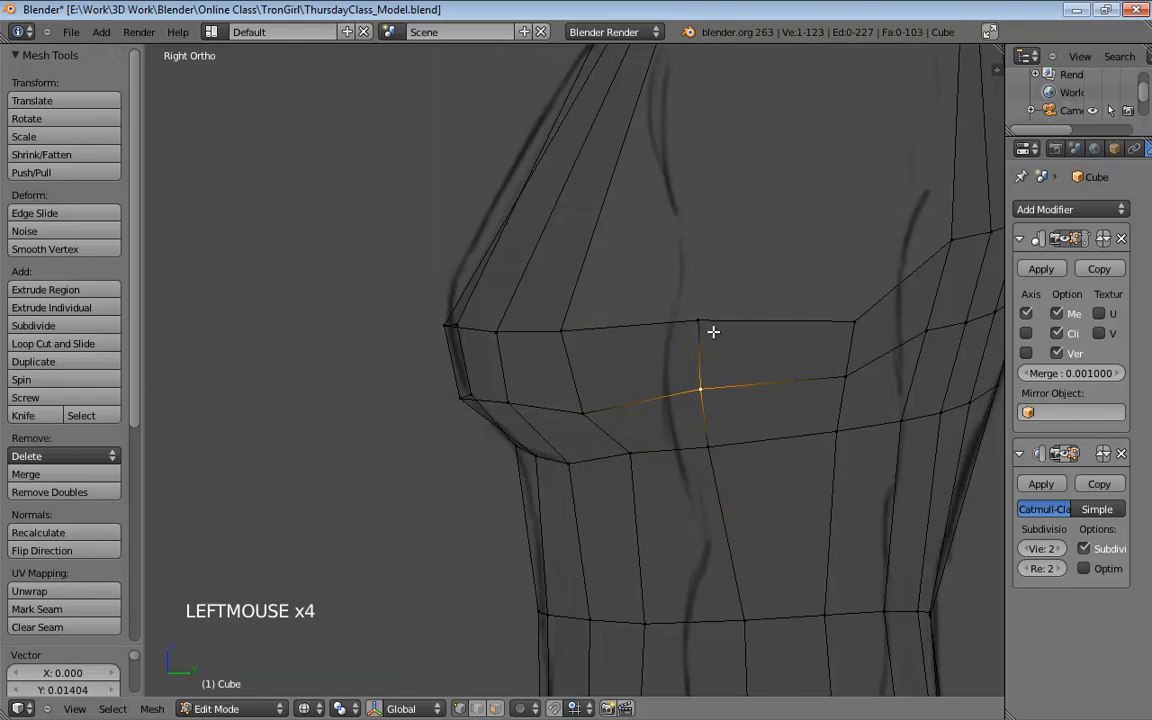
pyautogui.moveTo(701, 318); pyautogui.dragTo(718, 319)
pyautogui.click(710, 450)
pyautogui.click(697, 393)
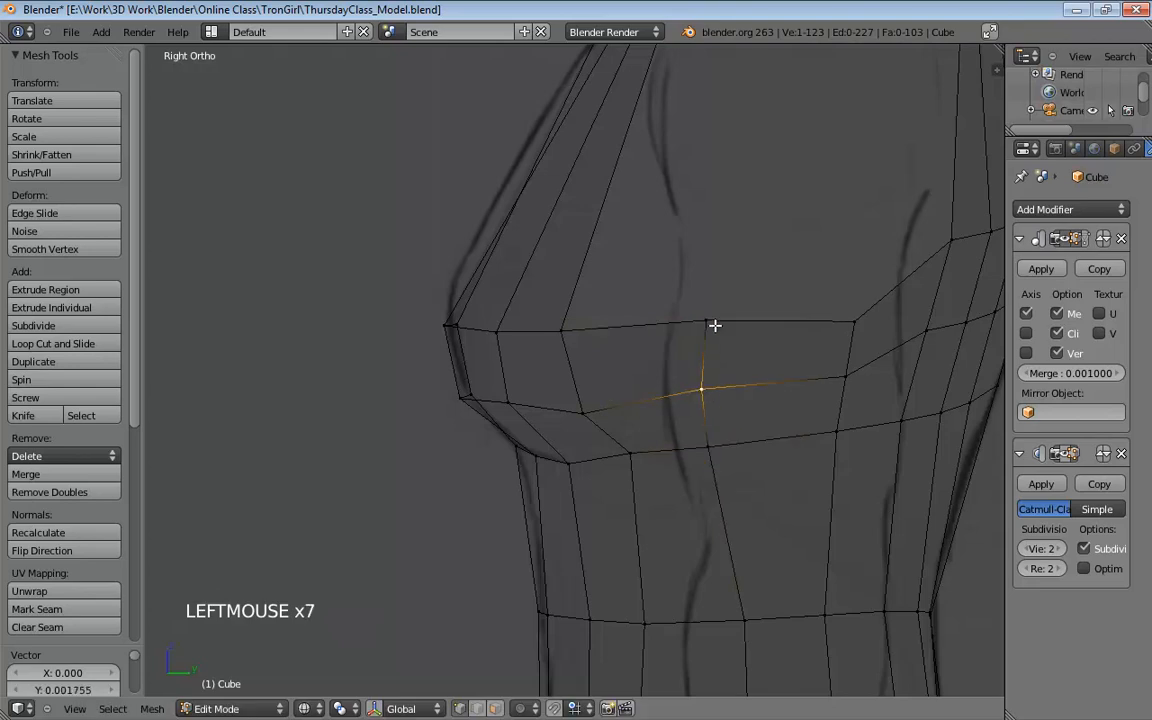
pyautogui.click(712, 322)
# Raise the middle loop's vertices on the breast side in side view, and compare the shape with the front view
pyautogui.moveTo(593, 411); pyautogui.dragTo(509, 406)
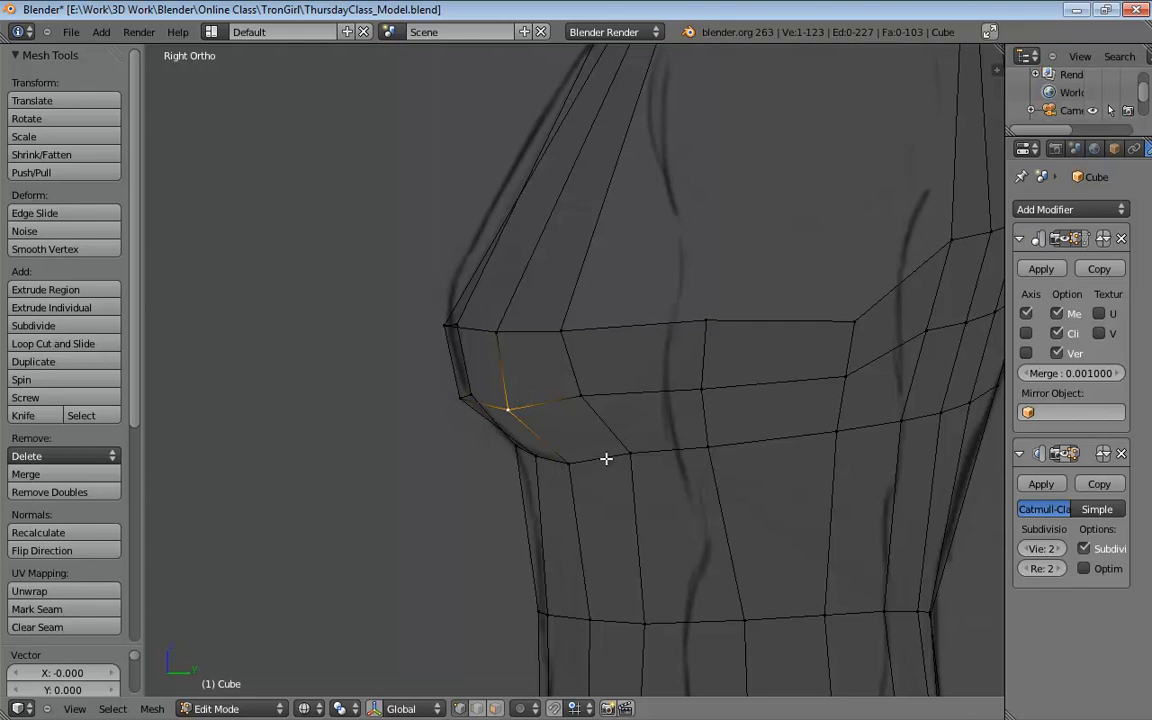
pyautogui.moveTo(566, 369)
pyautogui.mouseDown(button='middle')
pyautogui.moveTo(746, 311)
pyautogui.moveTo(725, 275)
pyautogui.moveTo(723, 339)
pyautogui.moveTo(747, 386)
pyautogui.moveTo(574, 384)
pyautogui.mouseUp(button='middle')
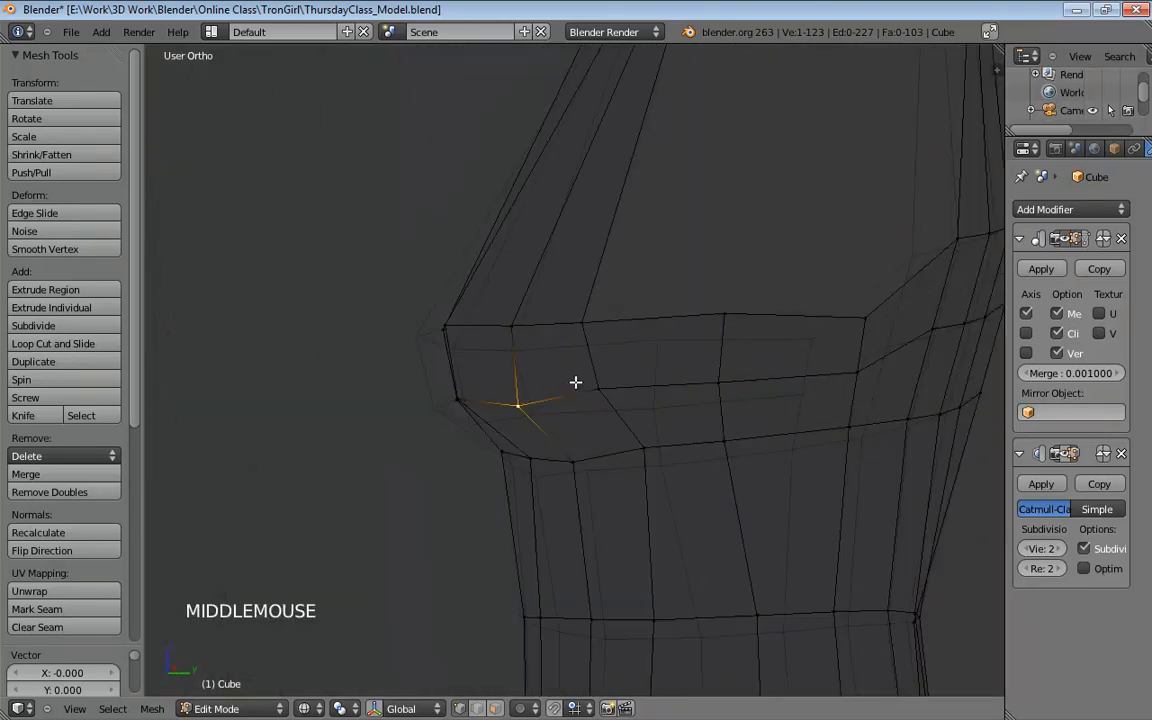
pyautogui.press('KP_1')
pyautogui.press('KP_1')
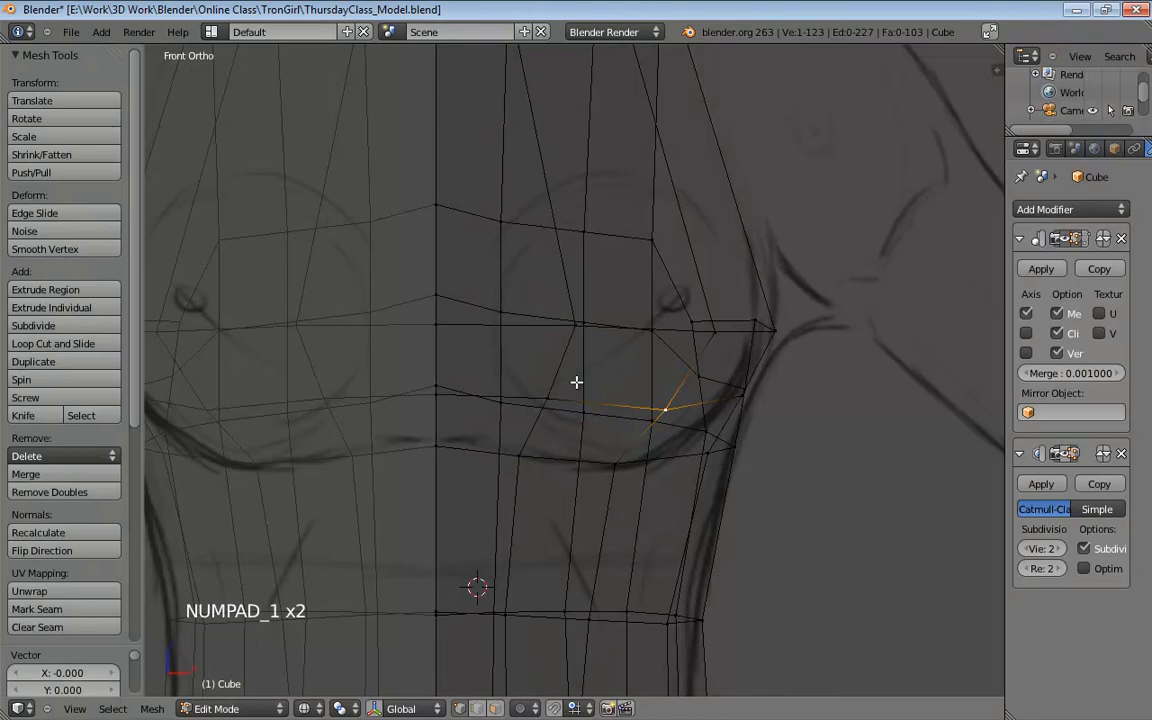
pyautogui.press('KP_3')
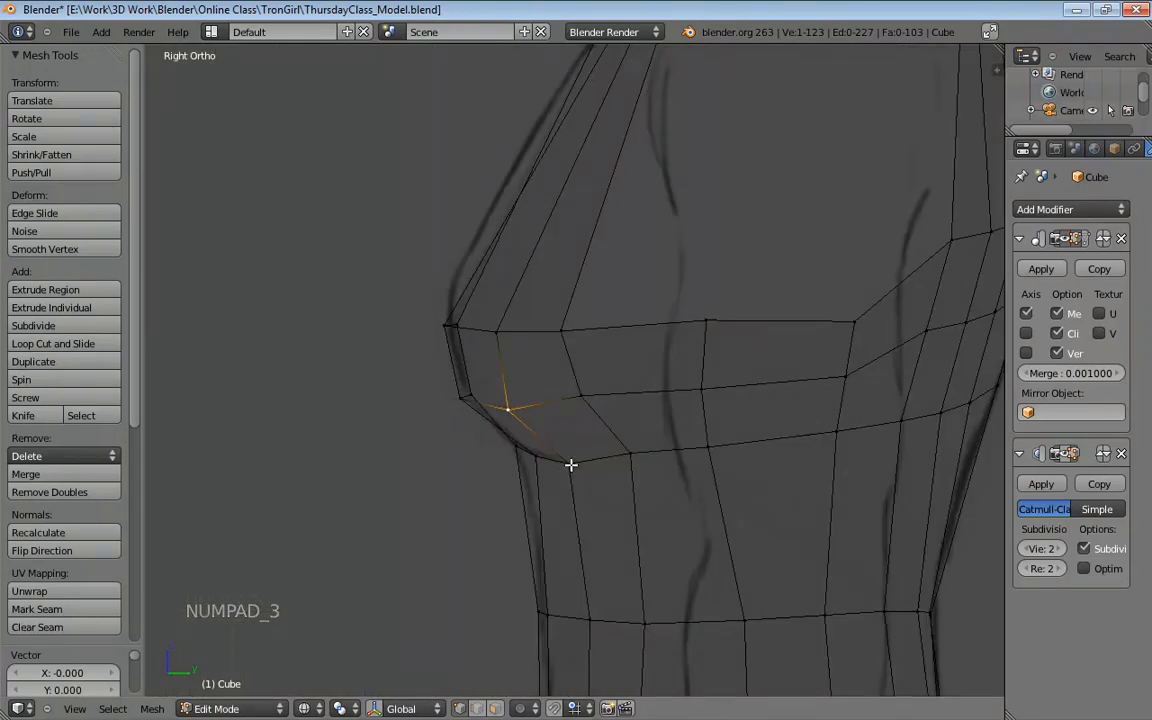
# Reshape the underbust row along the drawn breast crease, raising its side vertices and the middle-loop vertex below the armhole
pyautogui.click(532, 465)
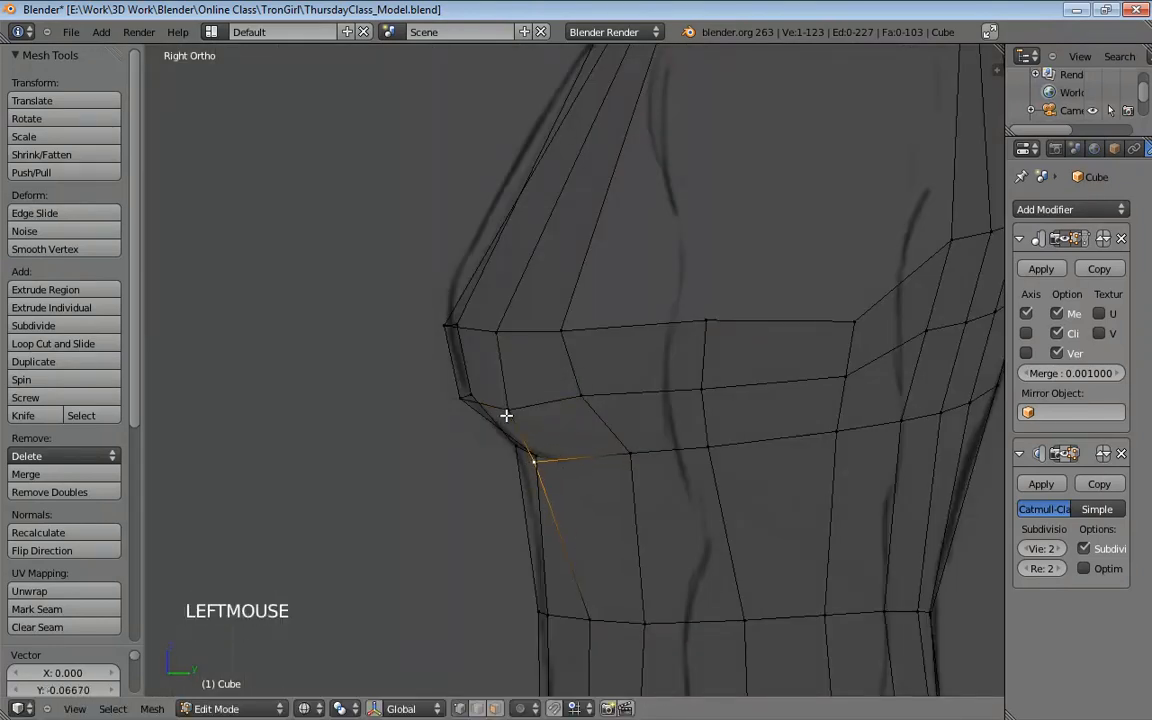
pyautogui.click(521, 422)
pyautogui.moveTo(563, 460); pyautogui.dragTo(641, 417)
pyautogui.click(586, 468)
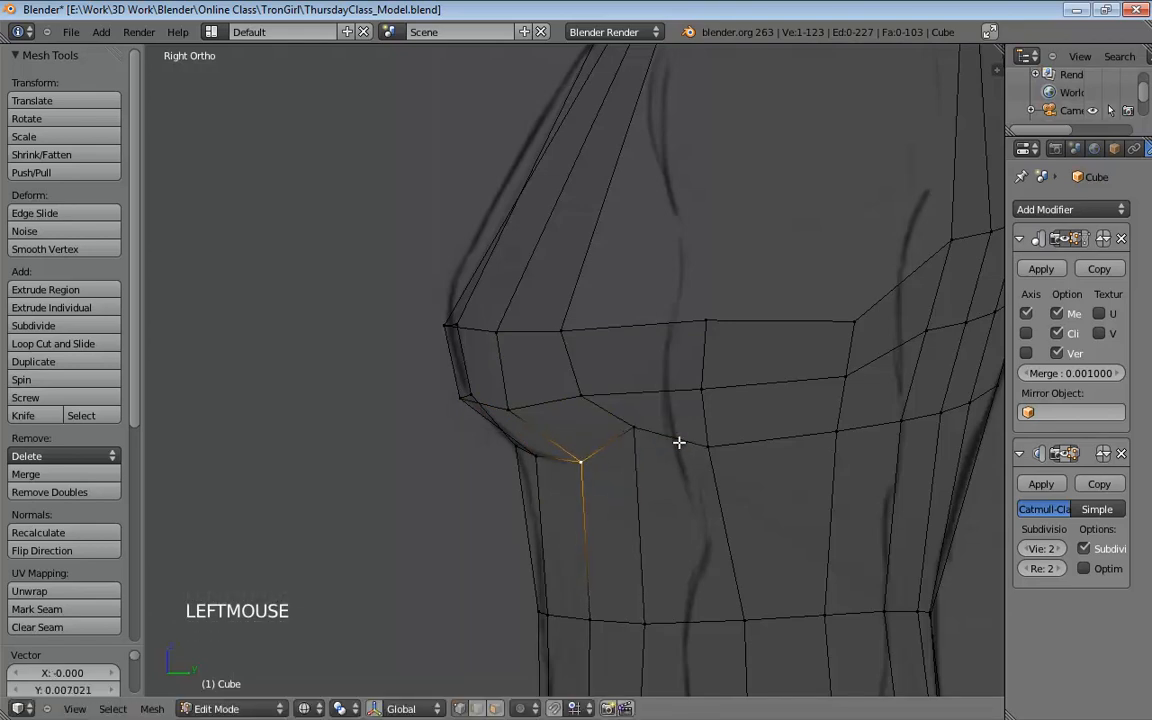
pyautogui.moveTo(708, 444); pyautogui.dragTo(707, 359)
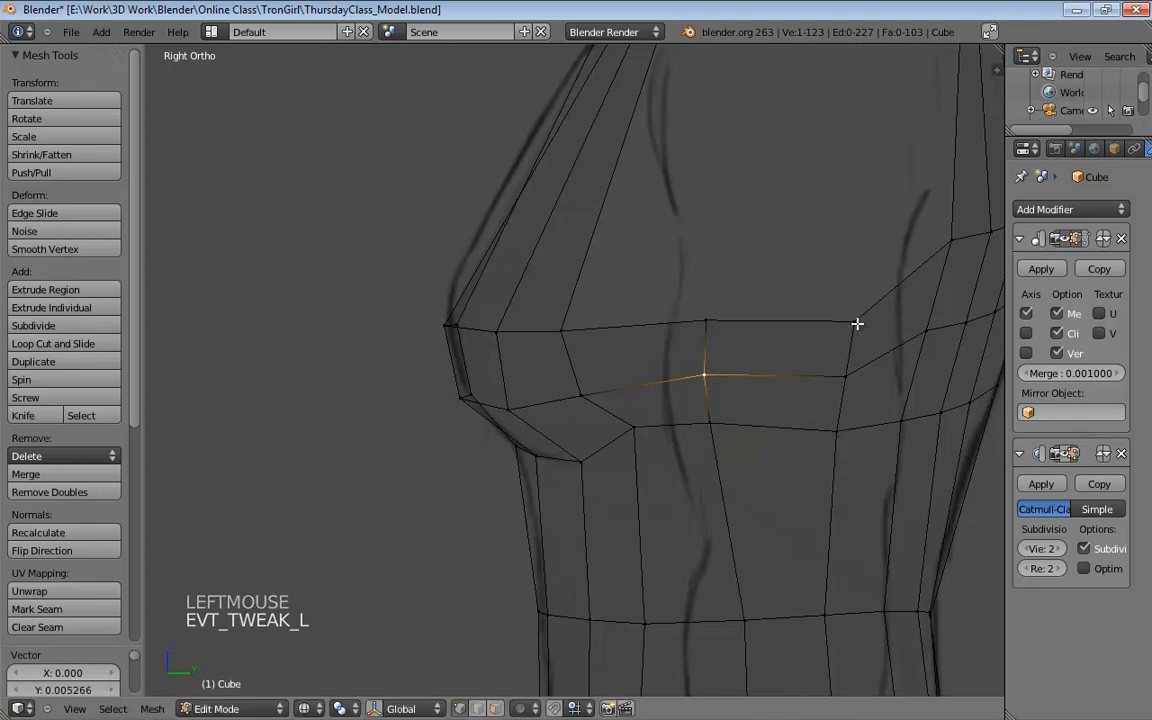
# Add a horizontal loop cut across the chest strip above the bust, slide it down and move it forward onto the drawn outline
pyautogui.keyDown('shift'); pyautogui.moveTo(707, 287); pyautogui.dragTo(694, 413, button='middle'); pyautogui.keyUp('shift')
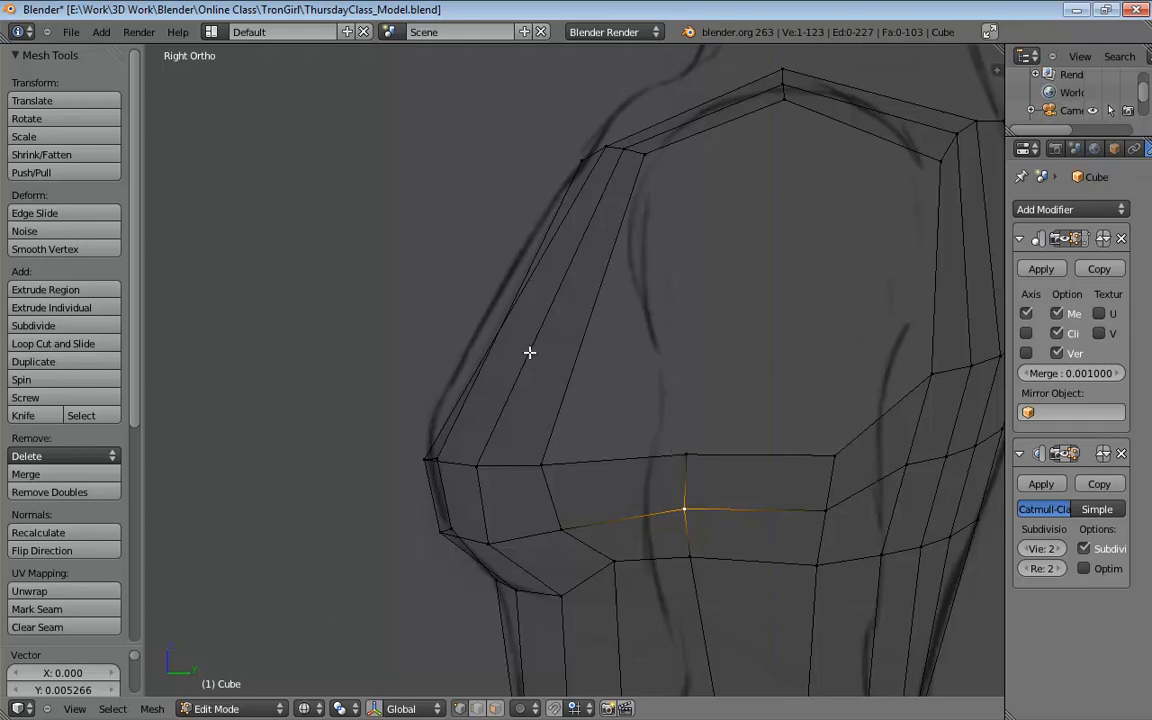
pyautogui.hotkey('ctrl', 'r')
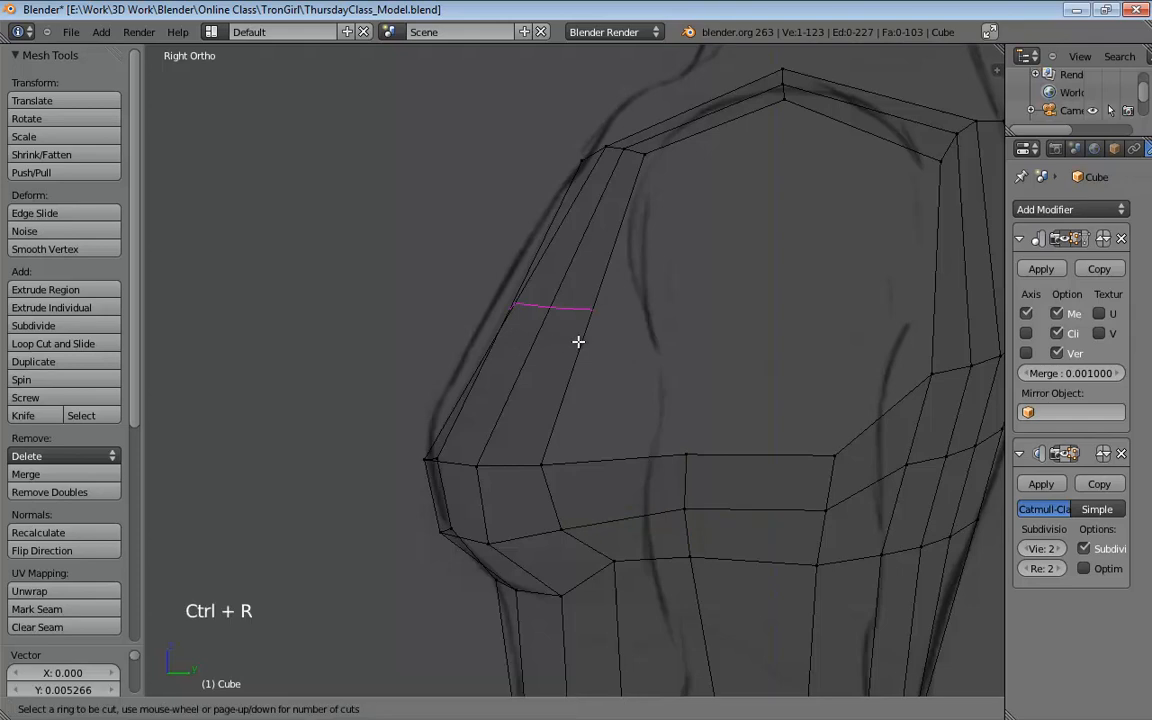
pyautogui.click(583, 315)
pyautogui.click(565, 358)
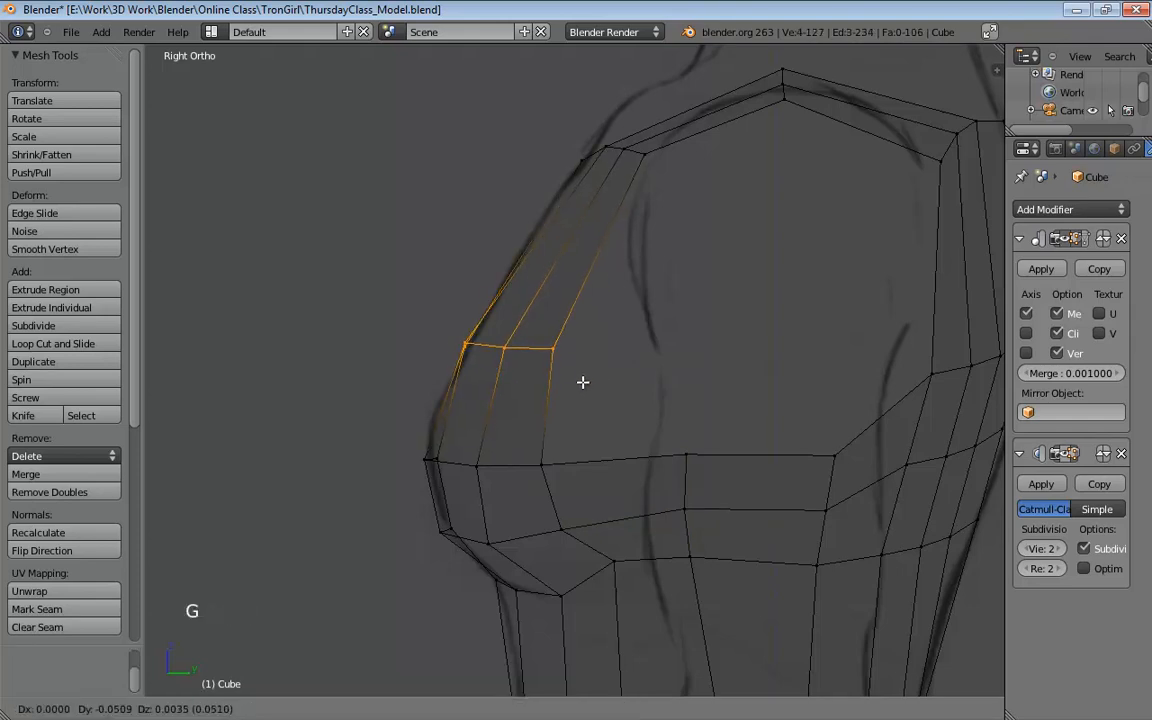
pyautogui.click(589, 383)
# Fine-tune the front vertices of the new chest loop, bust row and loop below it to follow the drawn breast profile
pyautogui.moveTo(438, 458); pyautogui.dragTo(424, 458)
pyautogui.click(440, 537)
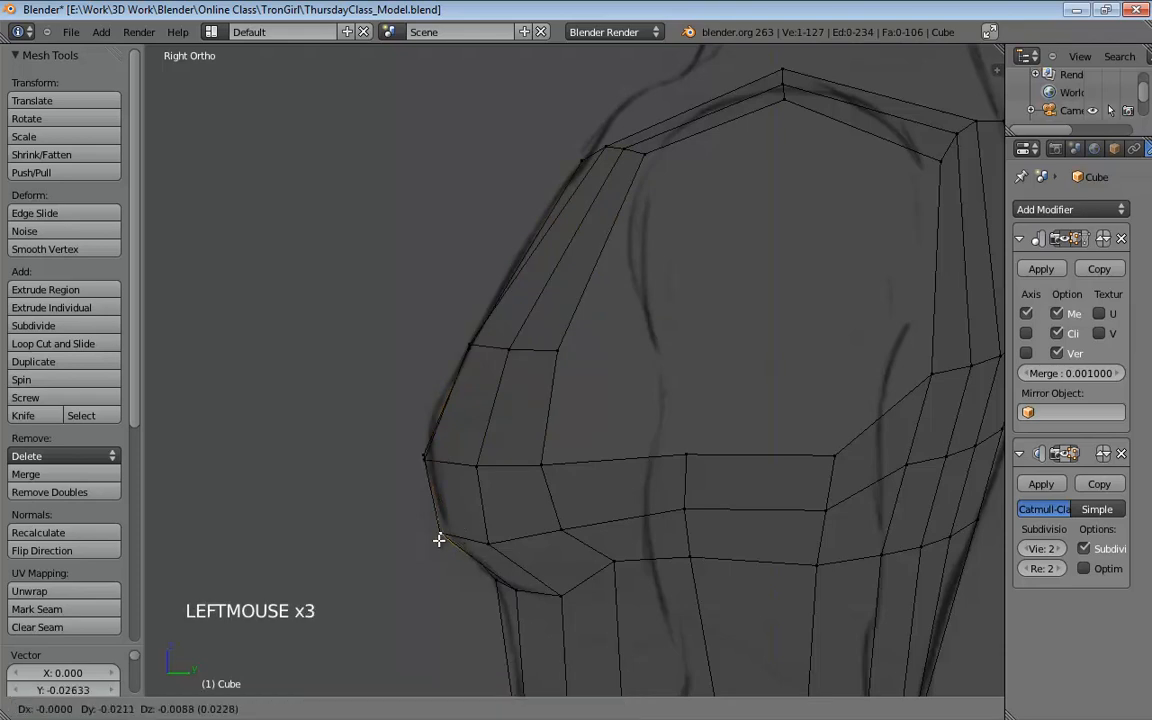
pyautogui.click(430, 460)
pyautogui.click(433, 460)
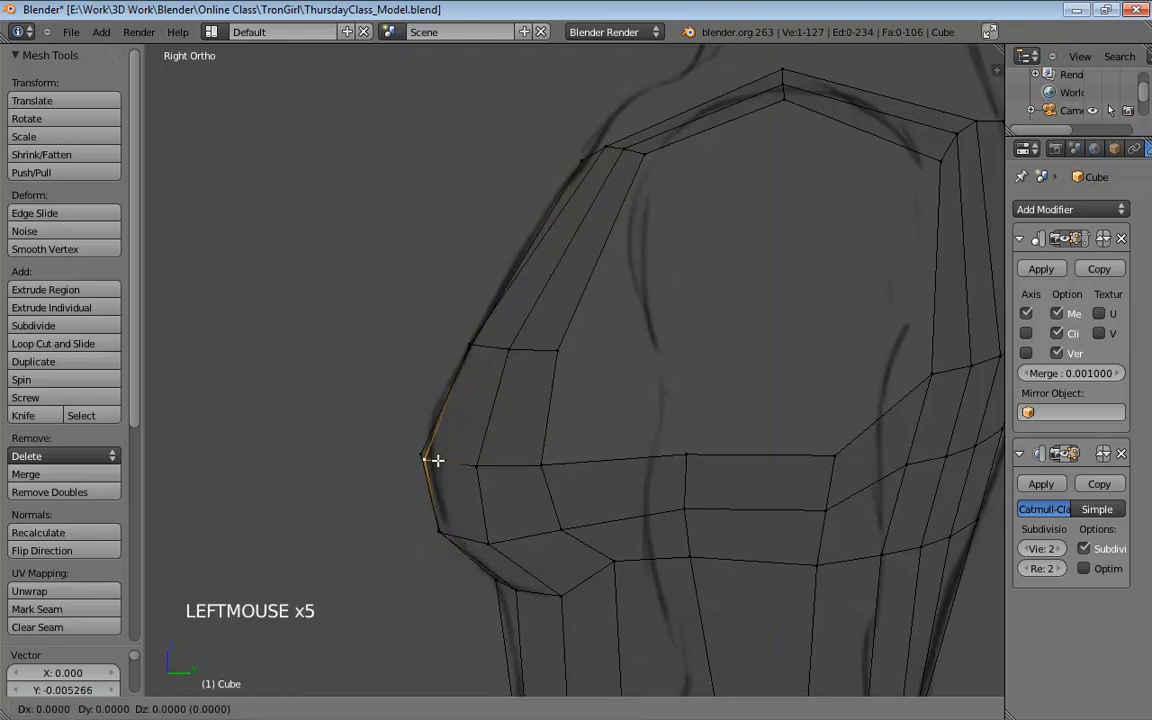
pyautogui.click(474, 351)
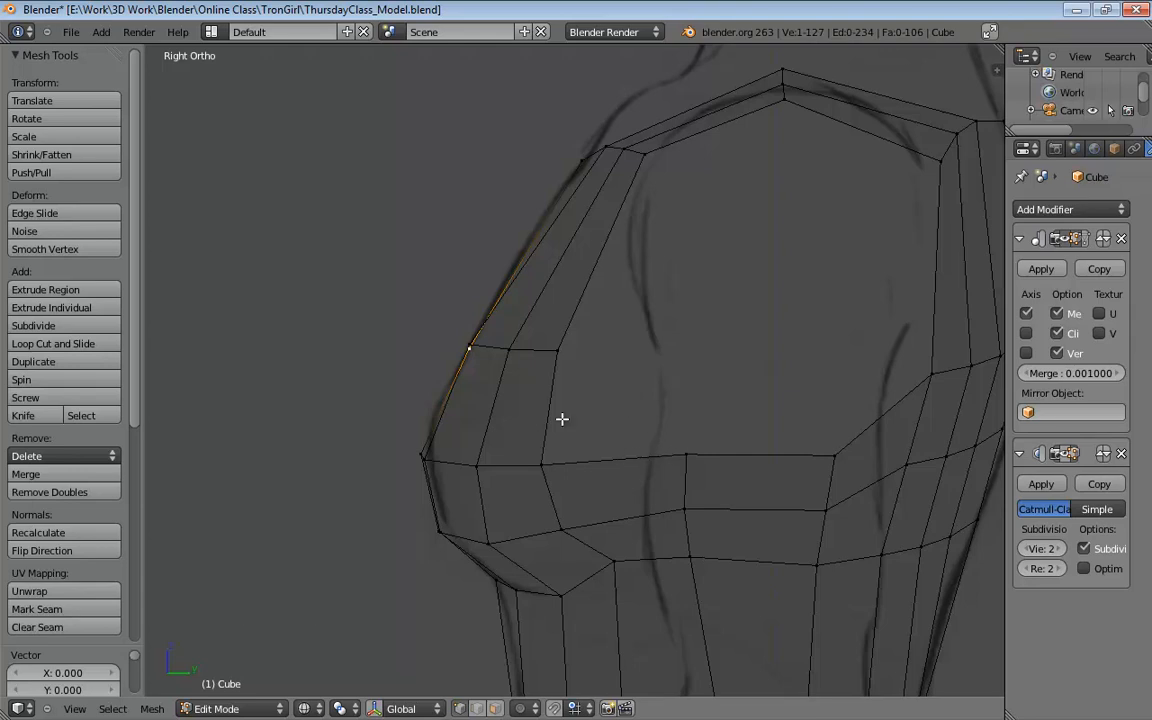
# Extrude the front edge of the armhole's lower border upward beside the chest strip
pyautogui.hotkey('ctrl', 'Tab')
pyautogui.click(632, 457)
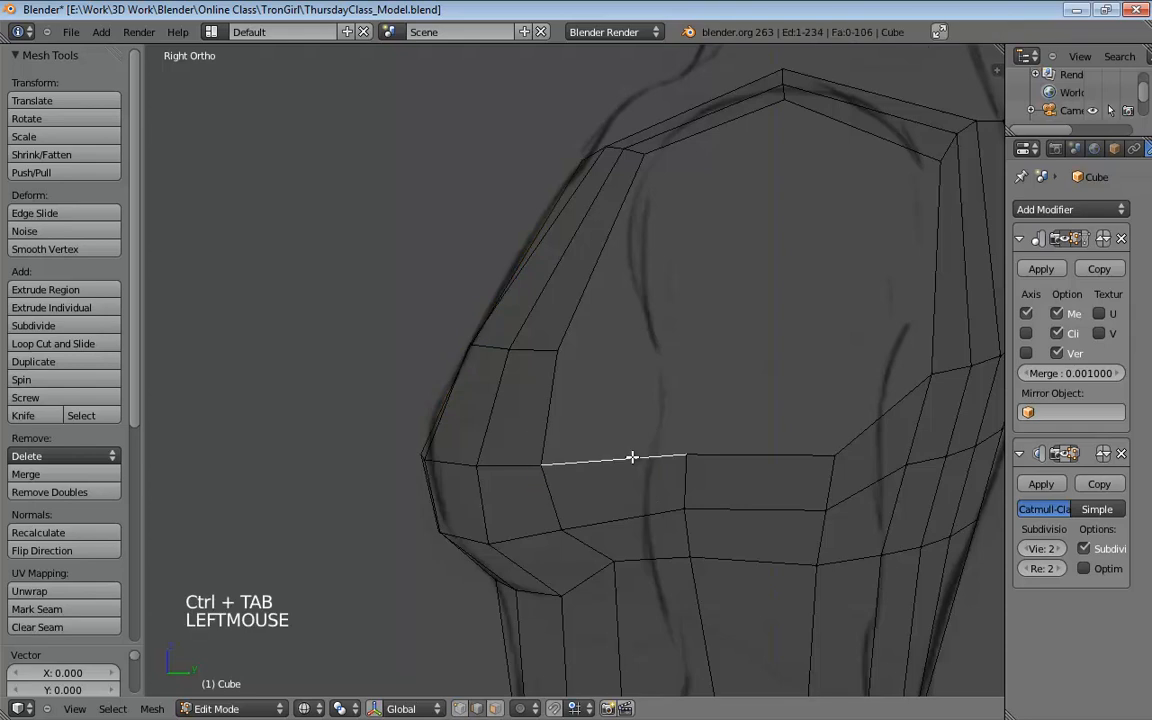
pyautogui.press('e')
pyautogui.press('e')
pyautogui.click(608, 375)
# Merge the extruded panel's upper front vertex into the chest loop's outer vertex, using At First
pyautogui.hotkey('ctrl', 'Tab')
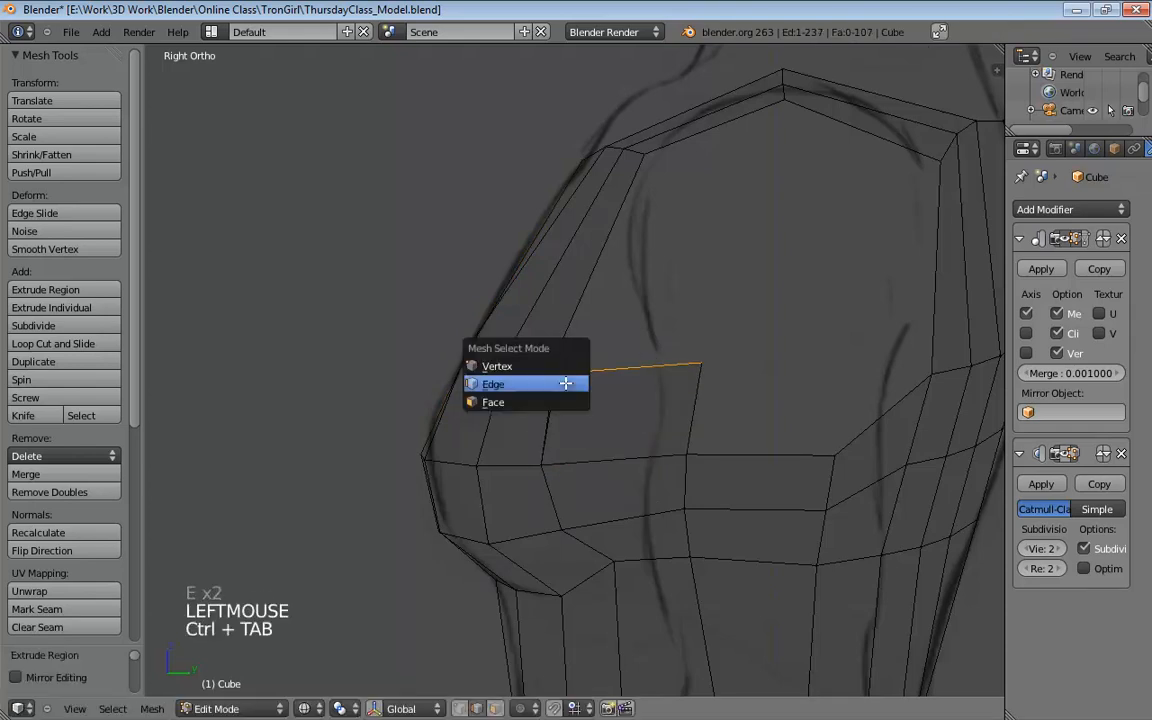
pyautogui.click(560, 366)
pyautogui.click(557, 350)
pyautogui.keyDown('shift'); pyautogui.click(556, 373); pyautogui.keyUp('shift')
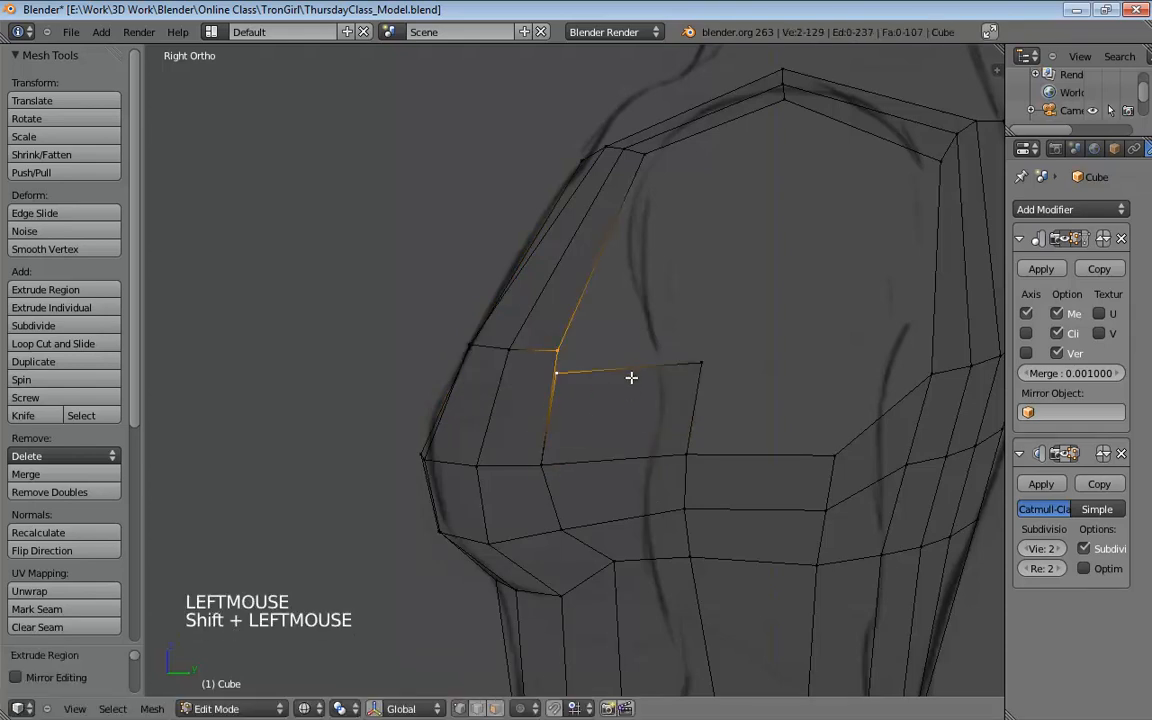
pyautogui.hotkey('alt', 'm')
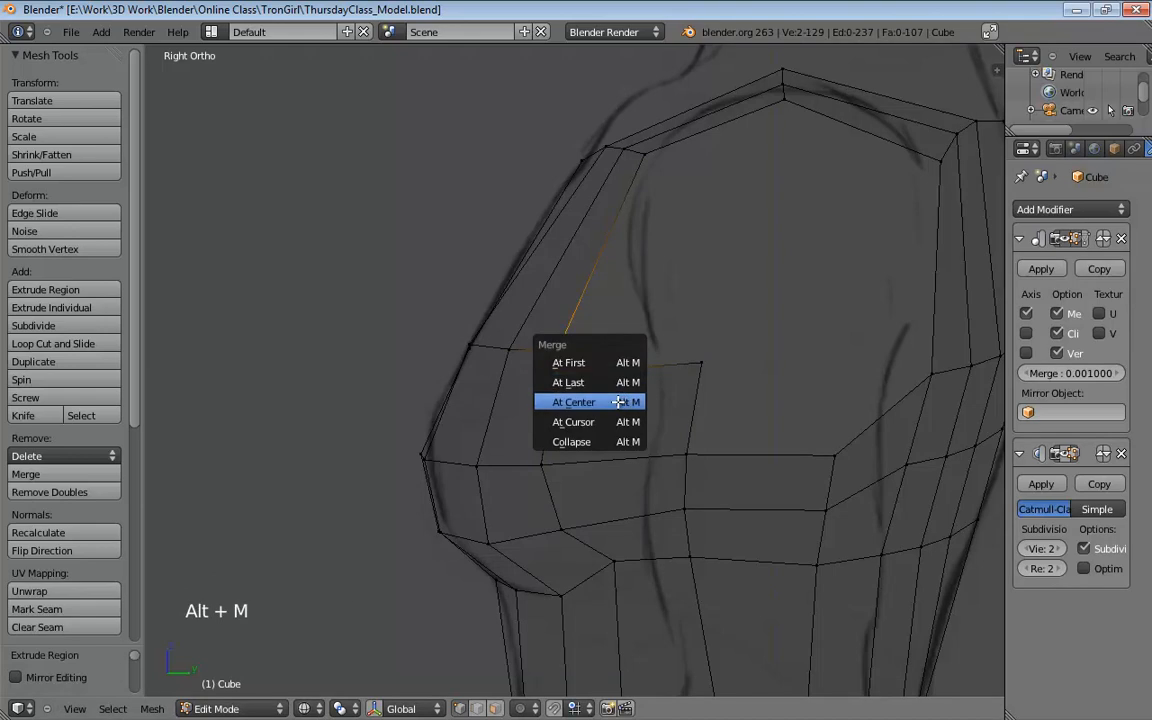
pyautogui.click(561, 362)
# Adjust the merged vertex and move the extruded panel's free upper vertex about 0.14 forward
pyautogui.moveTo(560, 362); pyautogui.dragTo(551, 339)
pyautogui.moveTo(702, 364); pyautogui.dragTo(630, 334)
# Nudge the new chest loop's vertices in an angled view to smooth the upper breast
pyautogui.moveTo(630, 334); pyautogui.dragTo(599, 342, button='middle')
pyautogui.scroll(-2, 816, 318)
pyautogui.scroll(-3, 676, 309)
pyautogui.scroll(3, 669, 345)
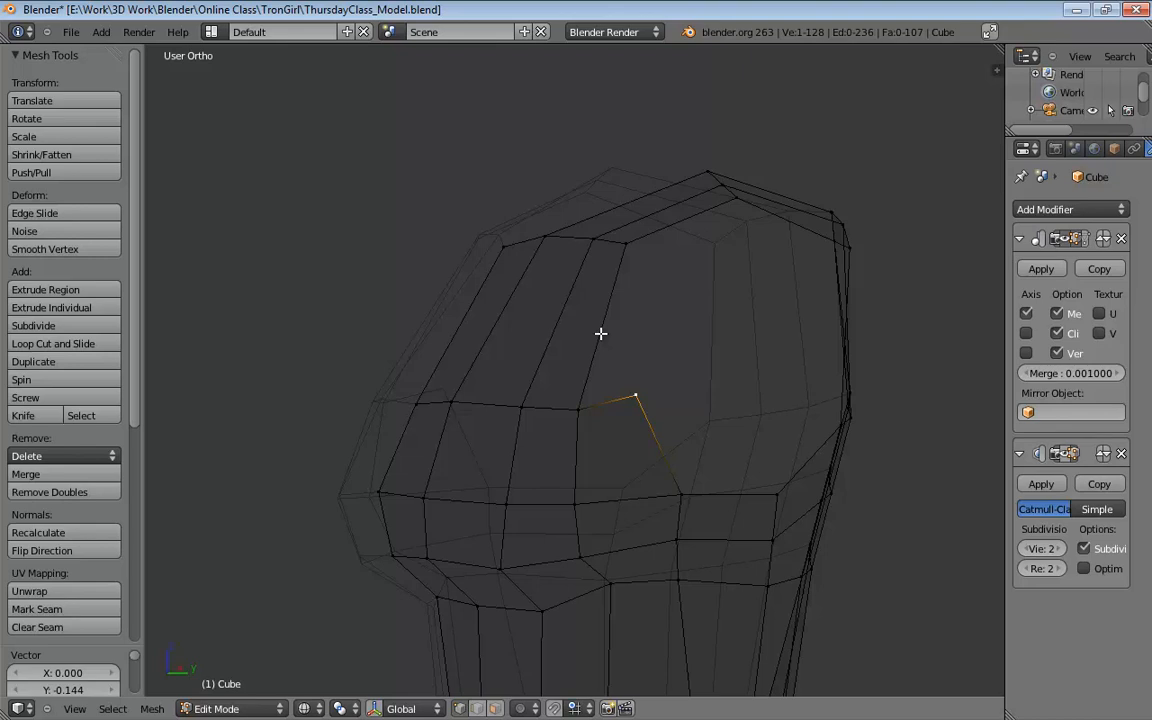
pyautogui.moveTo(679, 355); pyautogui.dragTo(757, 309, button='middle')
pyautogui.moveTo(636, 387); pyautogui.dragTo(608, 380)
pyautogui.moveTo(609, 332); pyautogui.dragTo(550, 442, button='middle')
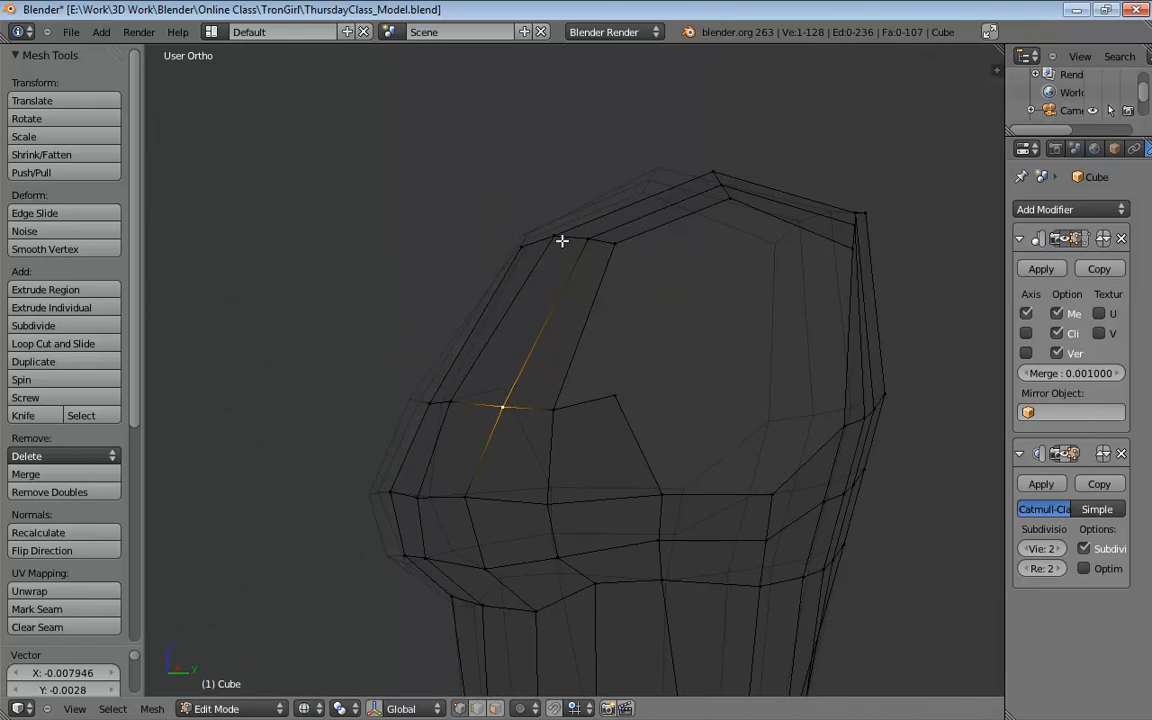
# Move the front corner and peak vertices of the shoulder strip in side view to match the drawn neck base and shoulder
pyautogui.moveTo(562, 241); pyautogui.dragTo(715, 329, button='middle')
pyautogui.scroll(-2, 599, 306)
pyautogui.moveTo(599, 306); pyautogui.dragTo(569, 390, button='middle')
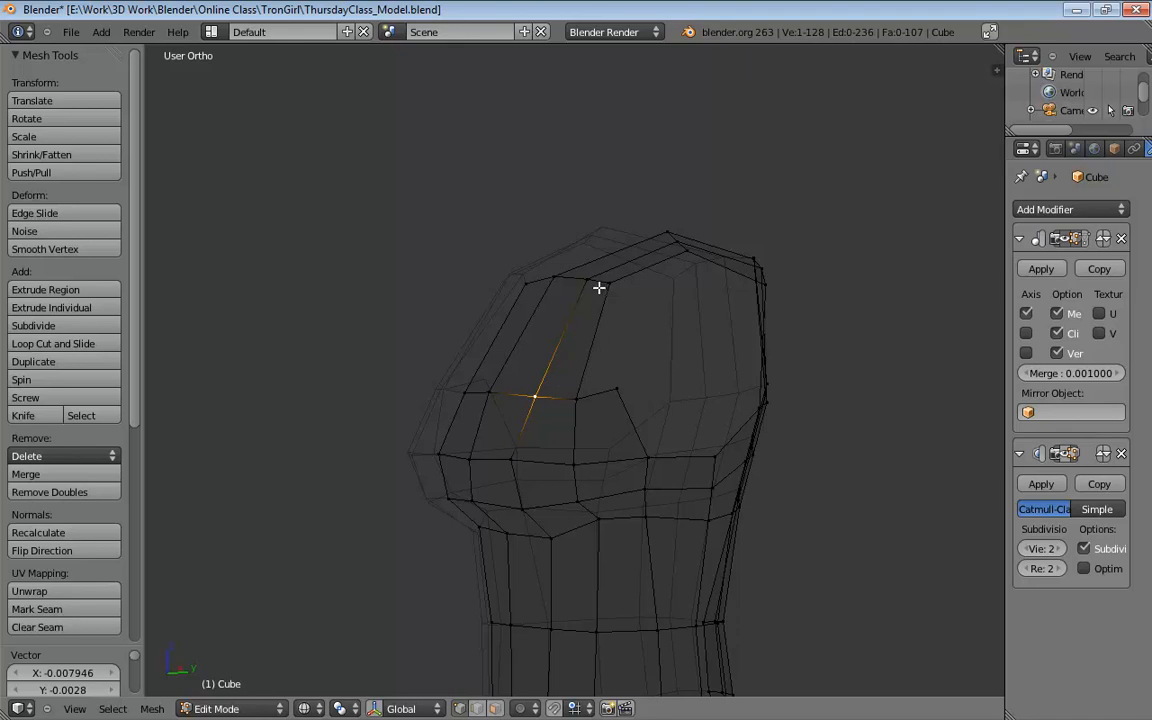
pyautogui.press('KP_3')
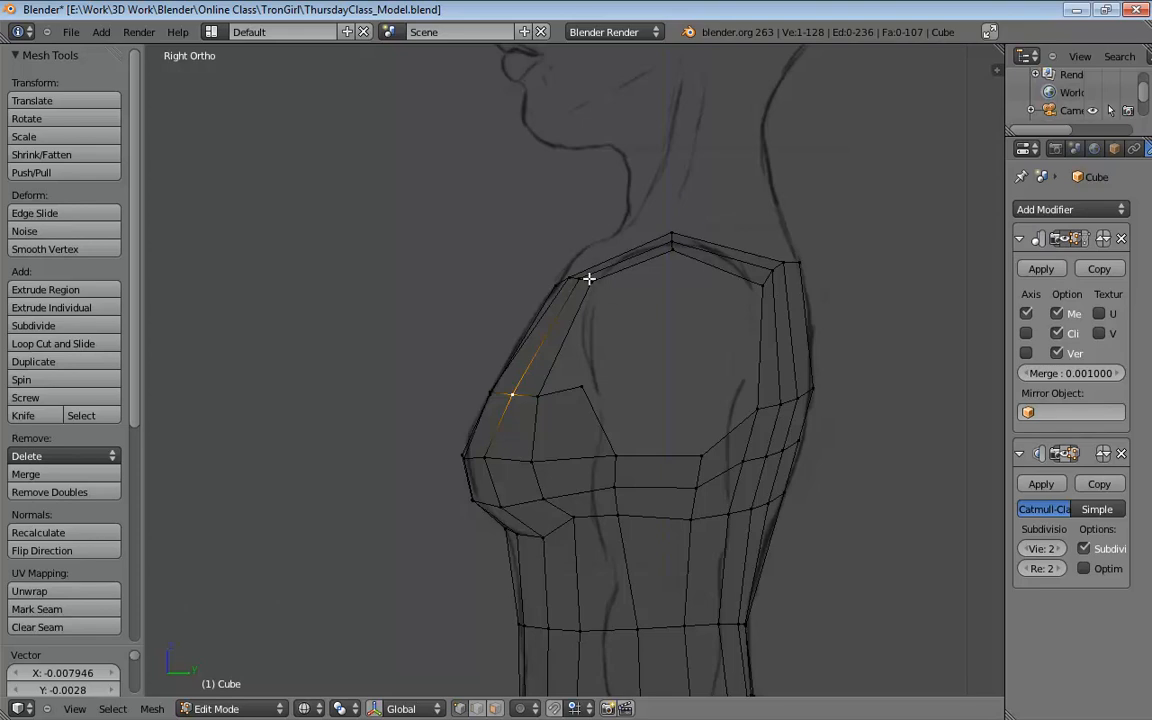
pyautogui.keyDown('shift'); pyautogui.moveTo(589, 279); pyautogui.dragTo(622, 291, button='middle'); pyautogui.keyUp('shift')
pyautogui.scroll(4, 622, 342)
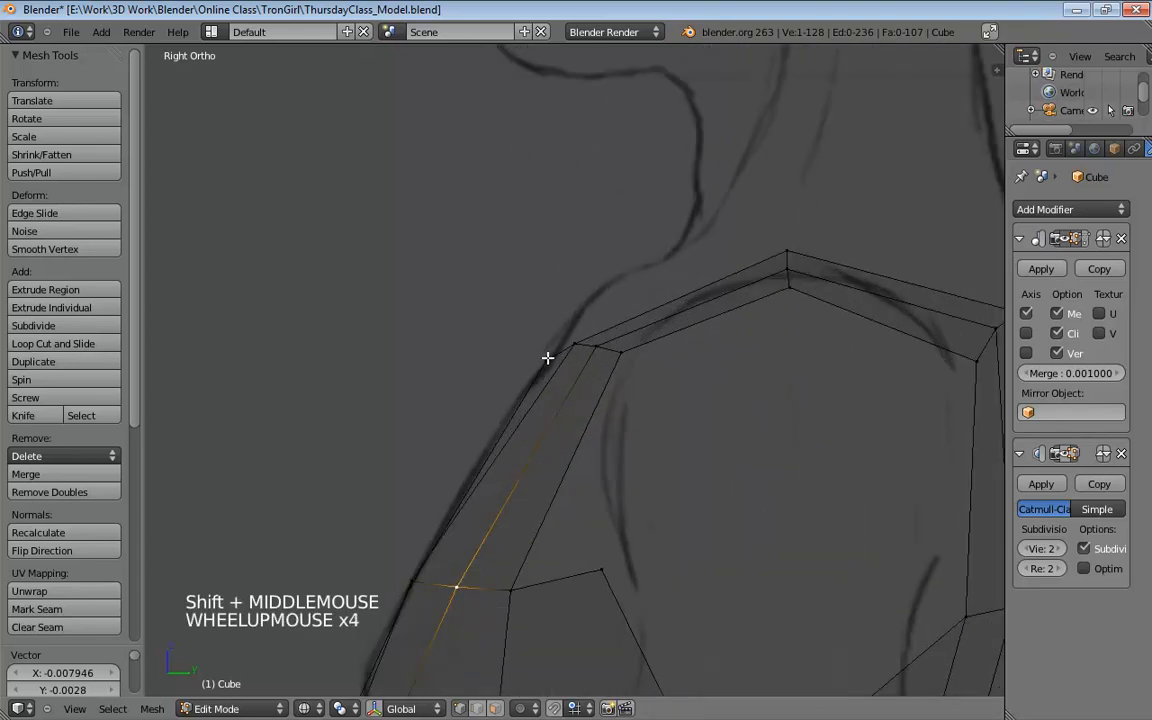
pyautogui.moveTo(548, 357); pyautogui.dragTo(555, 340)
pyautogui.moveTo(576, 341); pyautogui.dragTo(626, 290)
pyautogui.moveTo(622, 352); pyautogui.dragTo(604, 289)
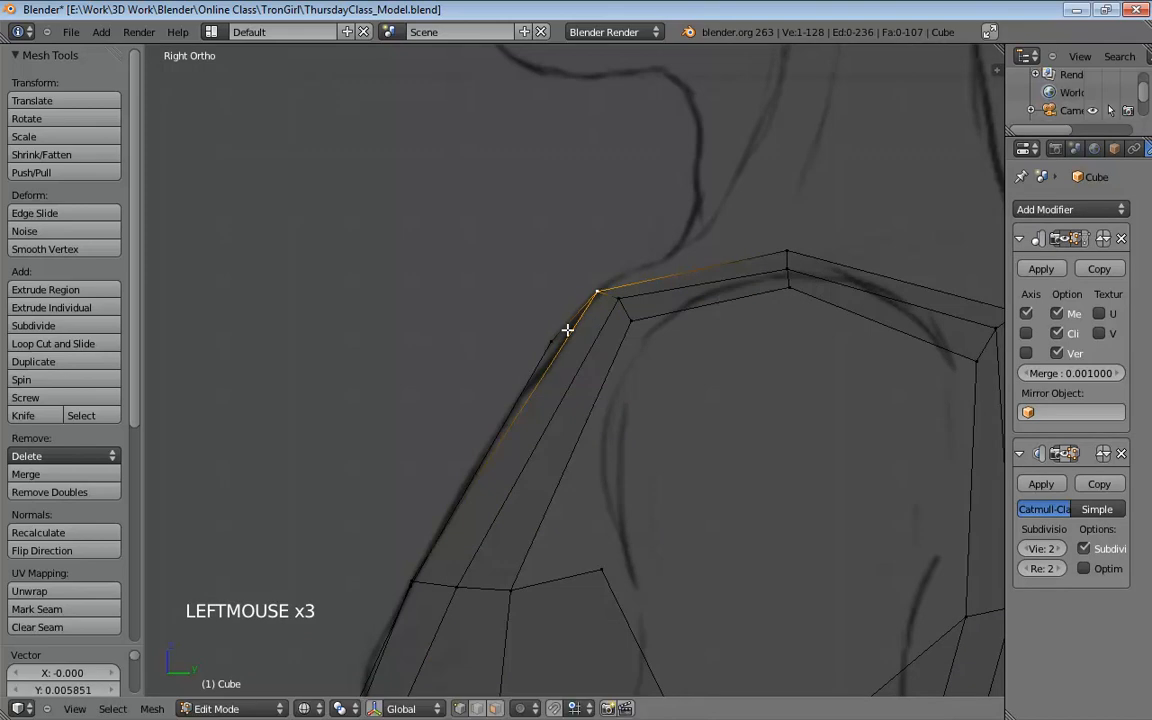
pyautogui.click(621, 299)
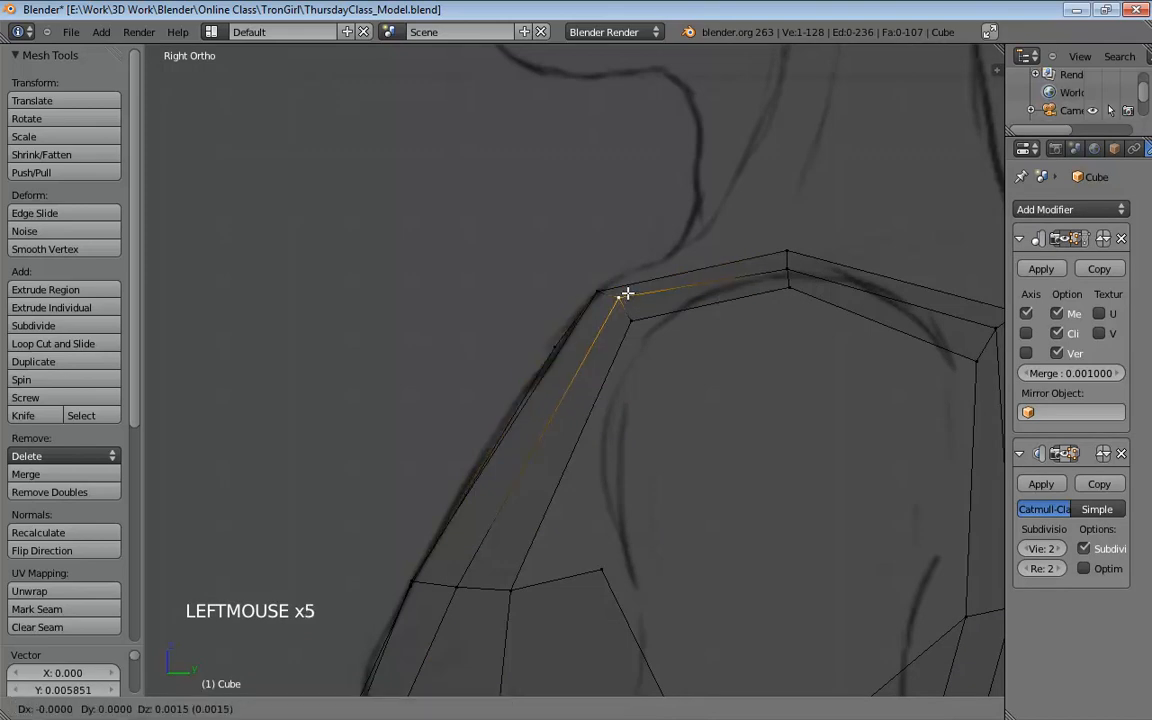
pyautogui.click(636, 321)
pyautogui.moveTo(790, 254); pyautogui.dragTo(795, 240)
pyautogui.moveTo(791, 271)
pyautogui.mouseDown()
pyautogui.moveTo(799, 258)
pyautogui.moveTo(800, 275)
pyautogui.mouseUp()
# Add a horizontal loop cut across the upper chest strip, between the shoulder corner and the loop above the bust
pyautogui.keyDown('shift'); pyautogui.moveTo(795, 295); pyautogui.dragTo(666, 303, button='middle'); pyautogui.keyUp('shift')
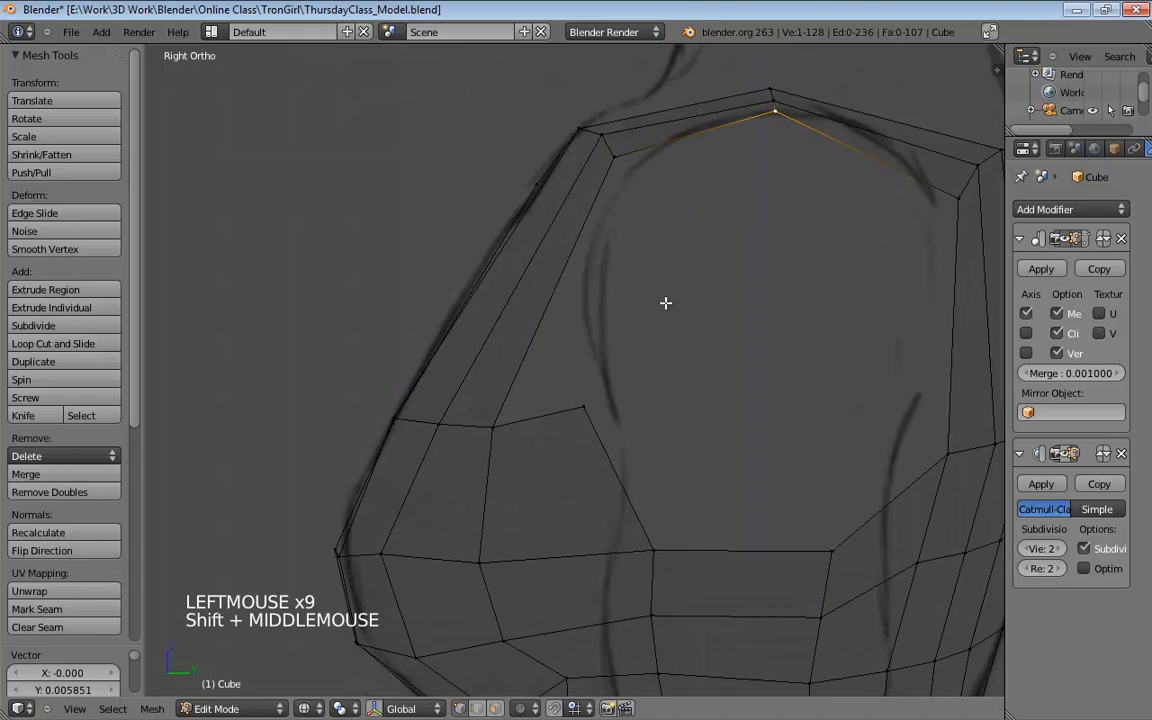
pyautogui.hotkey('ctrl', 'r')
pyautogui.click(560, 301)
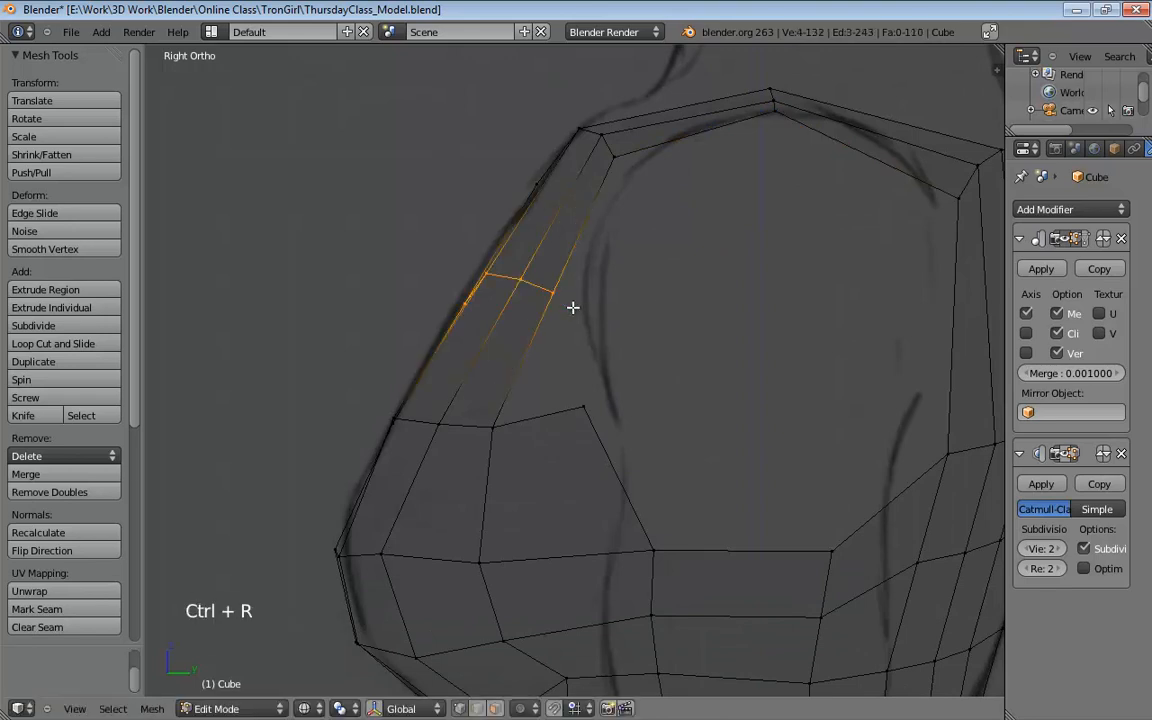
# Fill a triangular face between the extruded panel's upper edge and the adjoining outer edge of the chest strip
pyautogui.moveTo(571, 306); pyautogui.dragTo(635, 404, button='middle')
pyautogui.scroll(-2, 748, 345)
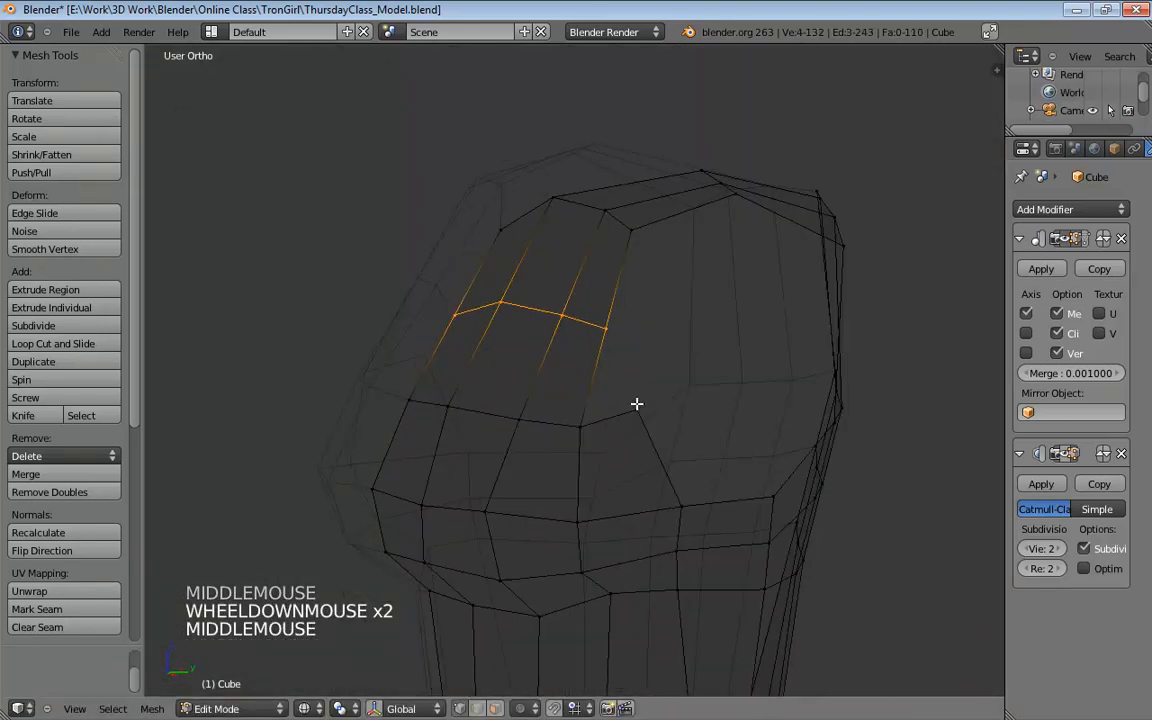
pyautogui.hotkey('ctrl', 'Tab')
pyautogui.click(630, 414)
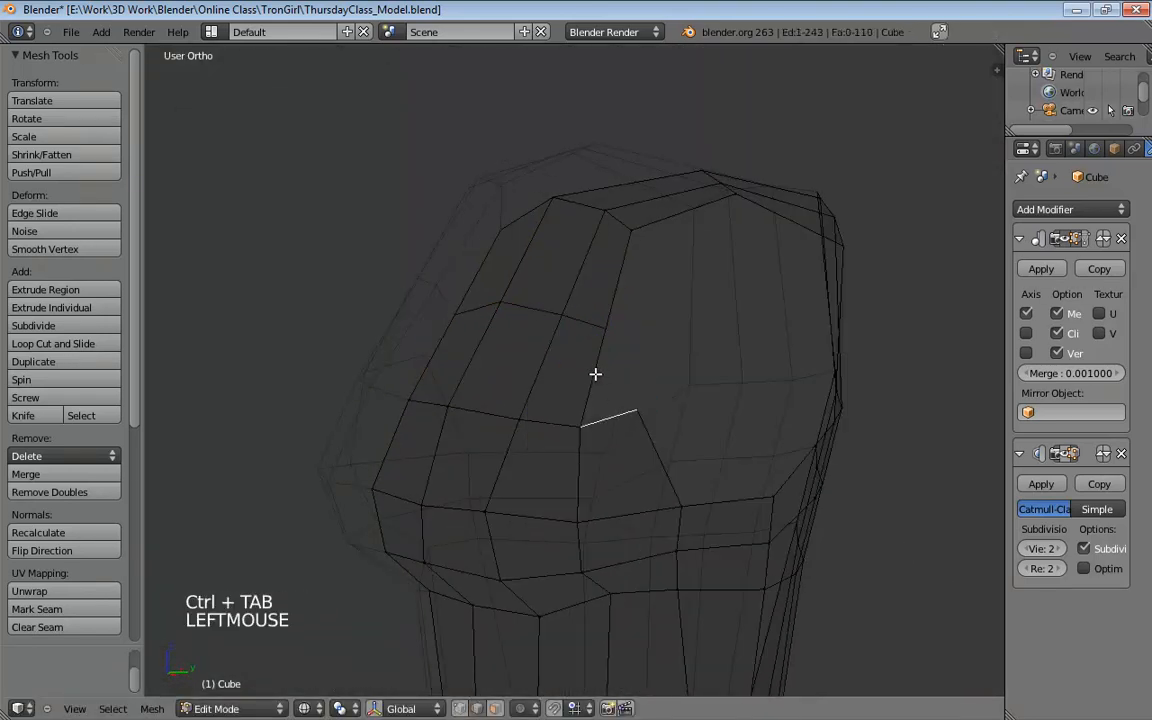
pyautogui.keyDown('shift'); pyautogui.click(595, 374); pyautogui.keyUp('shift')
pyautogui.press('f')
pyautogui.moveTo(656, 370); pyautogui.dragTo(636, 355, button='middle')
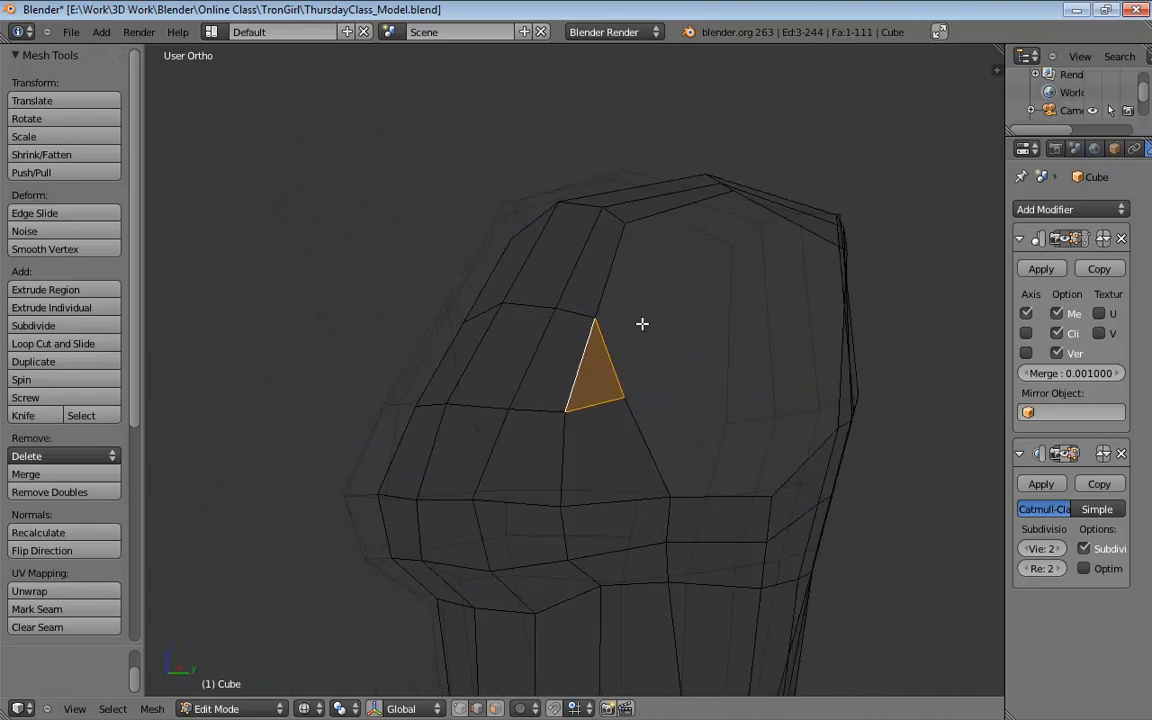
# In front view, move the outer vertices along the armhole and upper side of the chest to follow the drawn body outline
pyautogui.moveTo(643, 321); pyautogui.dragTo(725, 332, button='middle')
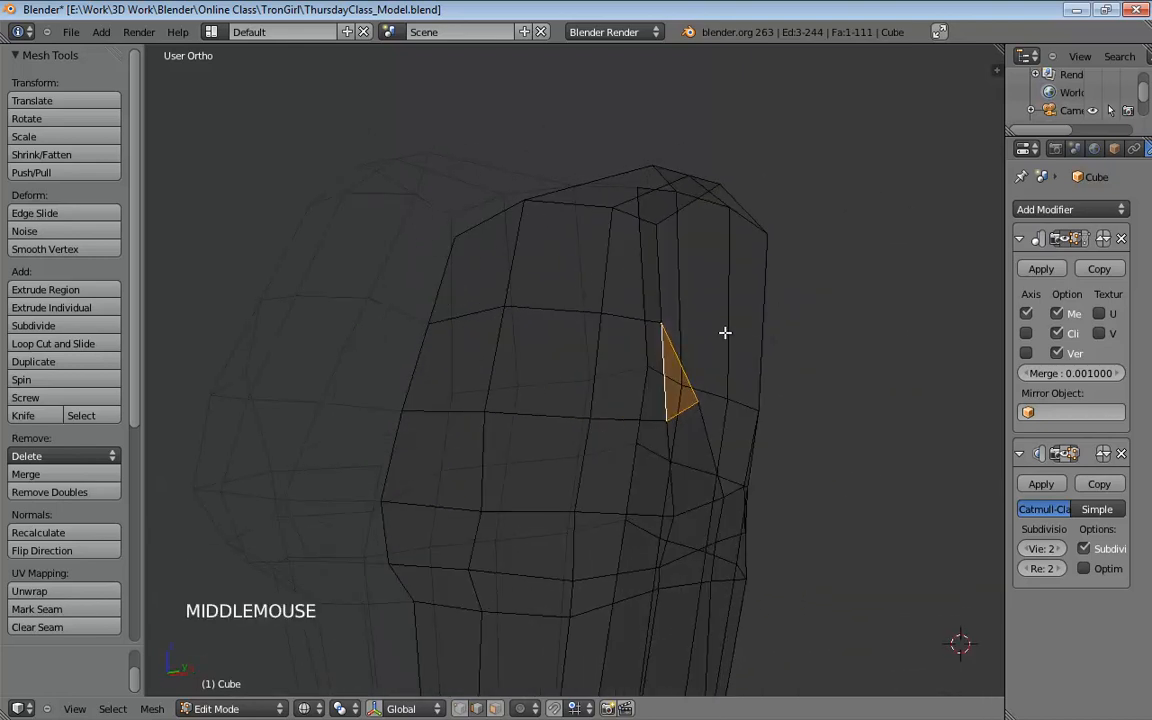
pyautogui.moveTo(808, 212); pyautogui.dragTo(803, 364, button='middle')
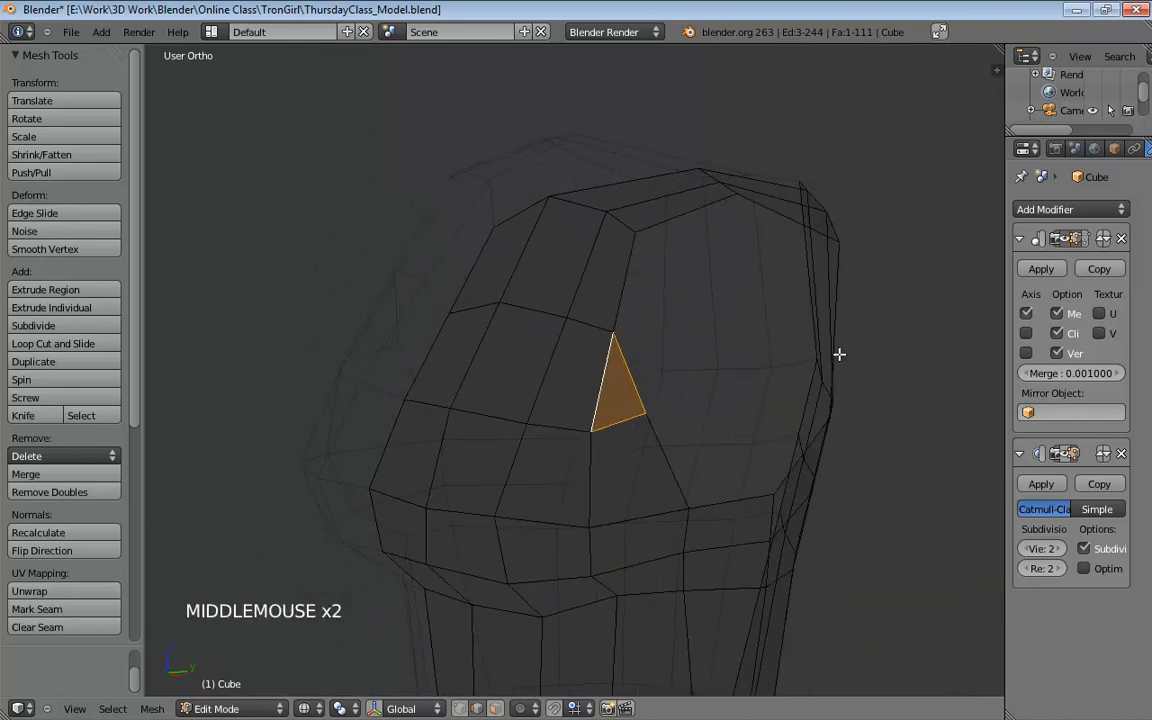
pyautogui.moveTo(817, 283); pyautogui.dragTo(792, 285, button='middle')
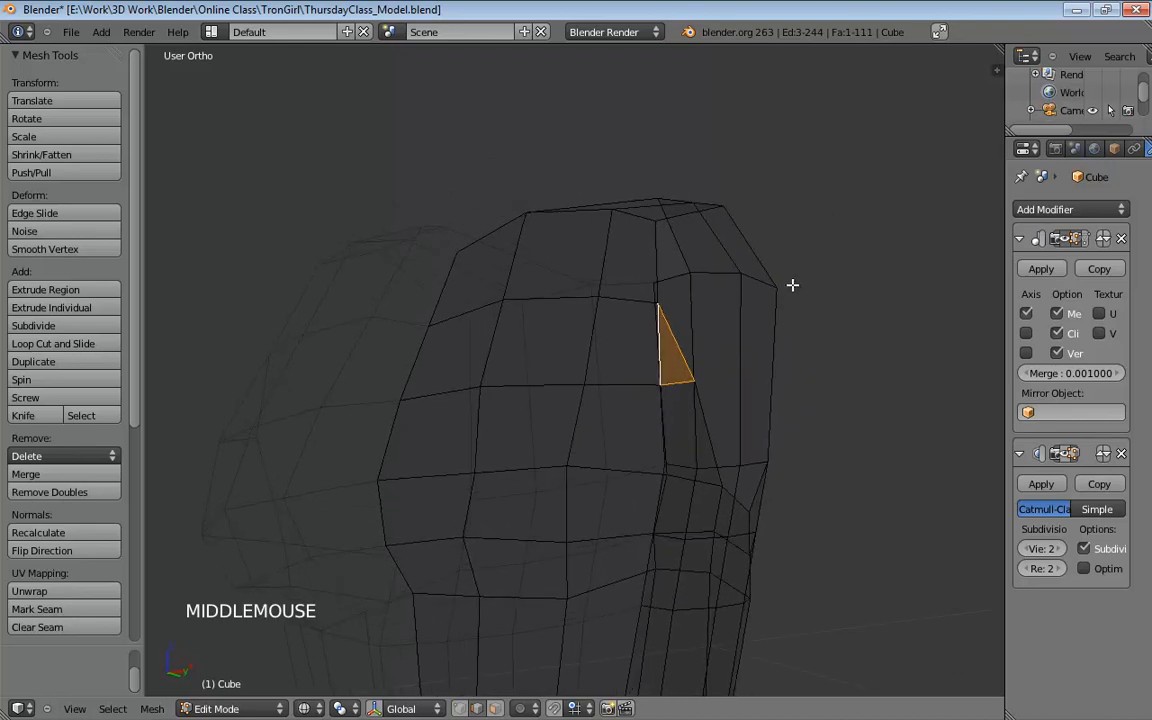
pyautogui.moveTo(671, 339); pyautogui.dragTo(755, 312, button='middle')
pyautogui.scroll(-2, 733, 365)
pyautogui.press('KP_1')
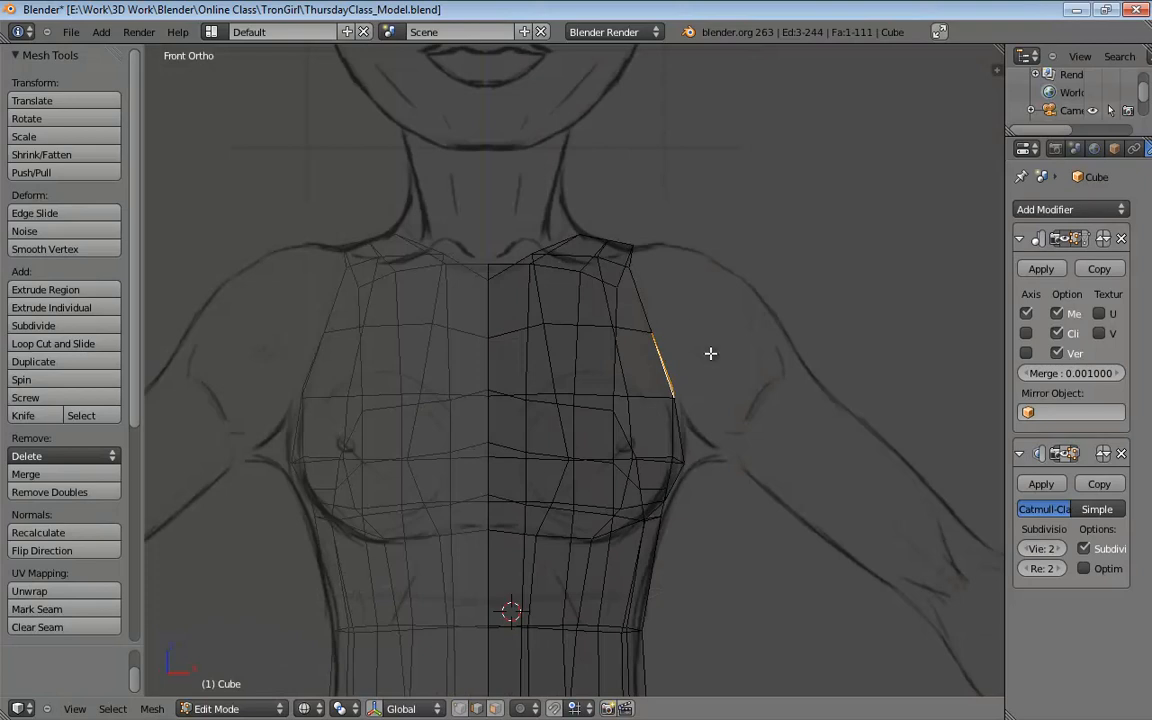
pyautogui.hotkey('ctrl', 'Tab')
pyautogui.click(650, 320)
pyautogui.click(650, 334)
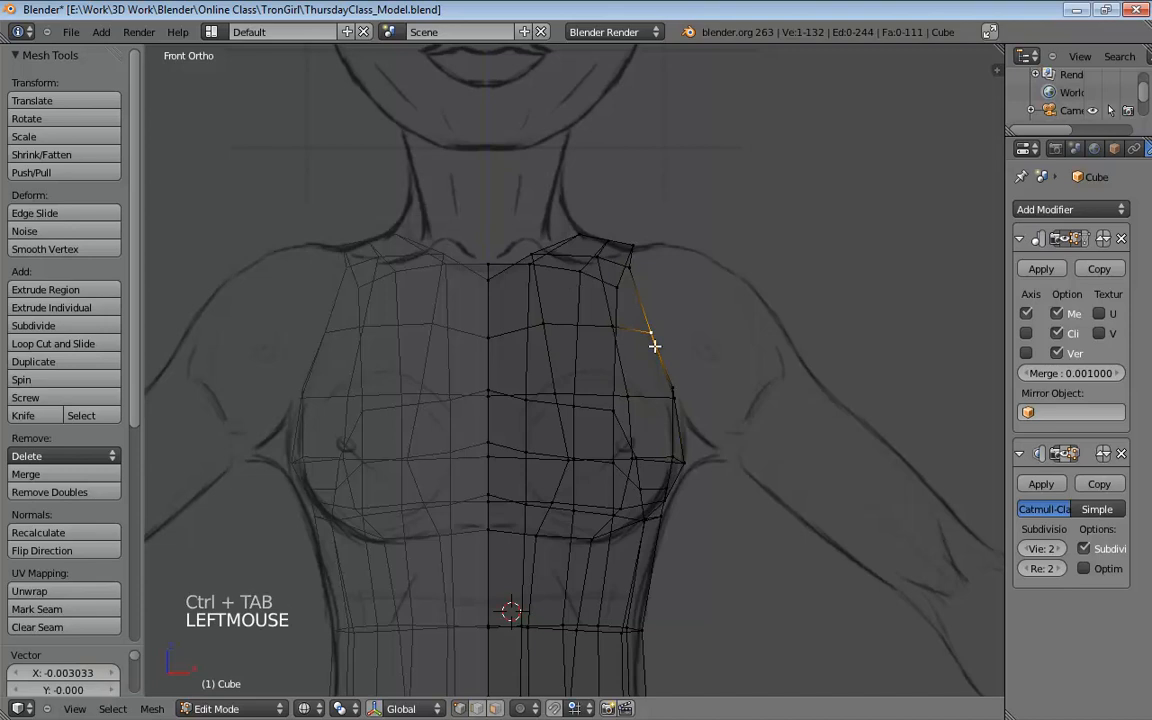
pyautogui.click(669, 386)
pyautogui.moveTo(669, 386)
pyautogui.mouseDown()
pyautogui.moveTo(651, 387)
pyautogui.moveTo(665, 388)
pyautogui.mouseUp()
pyautogui.moveTo(674, 397); pyautogui.dragTo(650, 398)
pyautogui.moveTo(682, 462)
pyautogui.mouseDown()
pyautogui.moveTo(660, 466)
pyautogui.moveTo(694, 461)
pyautogui.mouseUp()
pyautogui.click(677, 457)
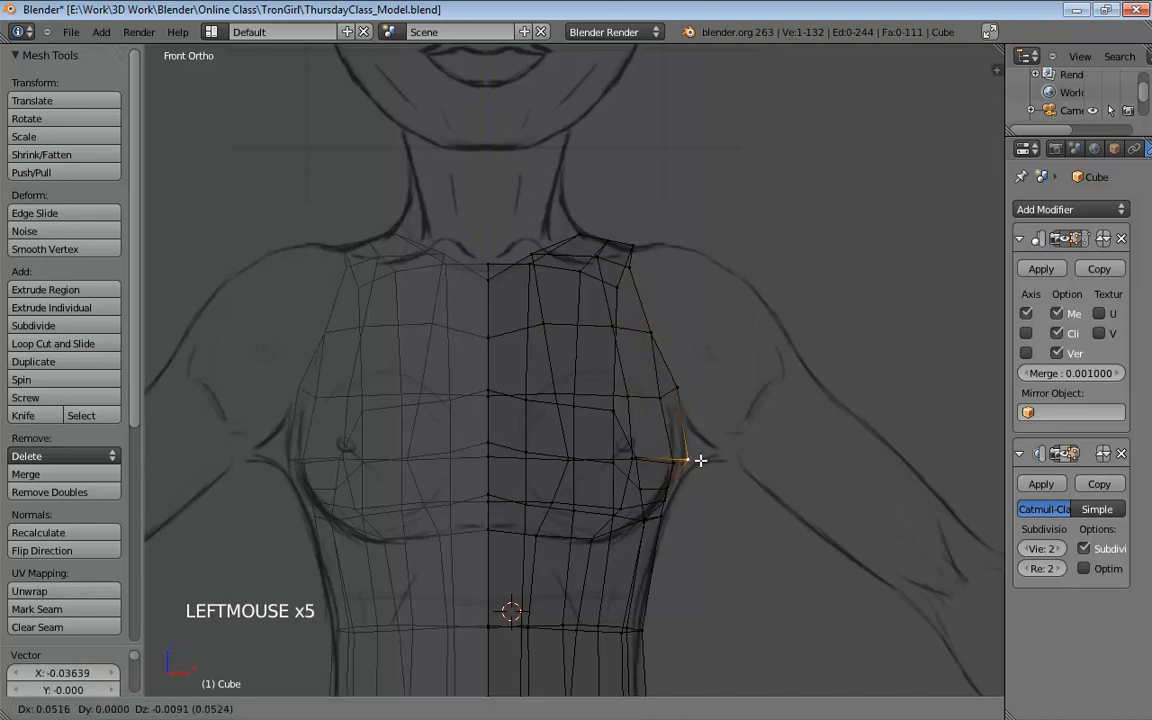
# Switch the mesh to solid shading and nudge the side vertices below the armhole to even out the ribcage
pyautogui.moveTo(676, 465)
pyautogui.mouseDown(button='middle')
pyautogui.moveTo(722, 437)
pyautogui.moveTo(617, 470)
pyautogui.moveTo(537, 427)
pyautogui.moveTo(594, 293)
pyautogui.moveTo(707, 393)
pyautogui.moveTo(725, 476)
pyautogui.moveTo(689, 455)
pyautogui.moveTo(442, 512)
pyautogui.moveTo(512, 478)
pyautogui.moveTo(795, 468)
pyautogui.moveTo(846, 505)
pyautogui.mouseUp(button='middle')
pyautogui.click(683, 481)
pyautogui.click(470, 486)
pyautogui.hotkey('ctrl', 'z')
pyautogui.click(497, 481)
pyautogui.press('z')
pyautogui.click(701, 494)
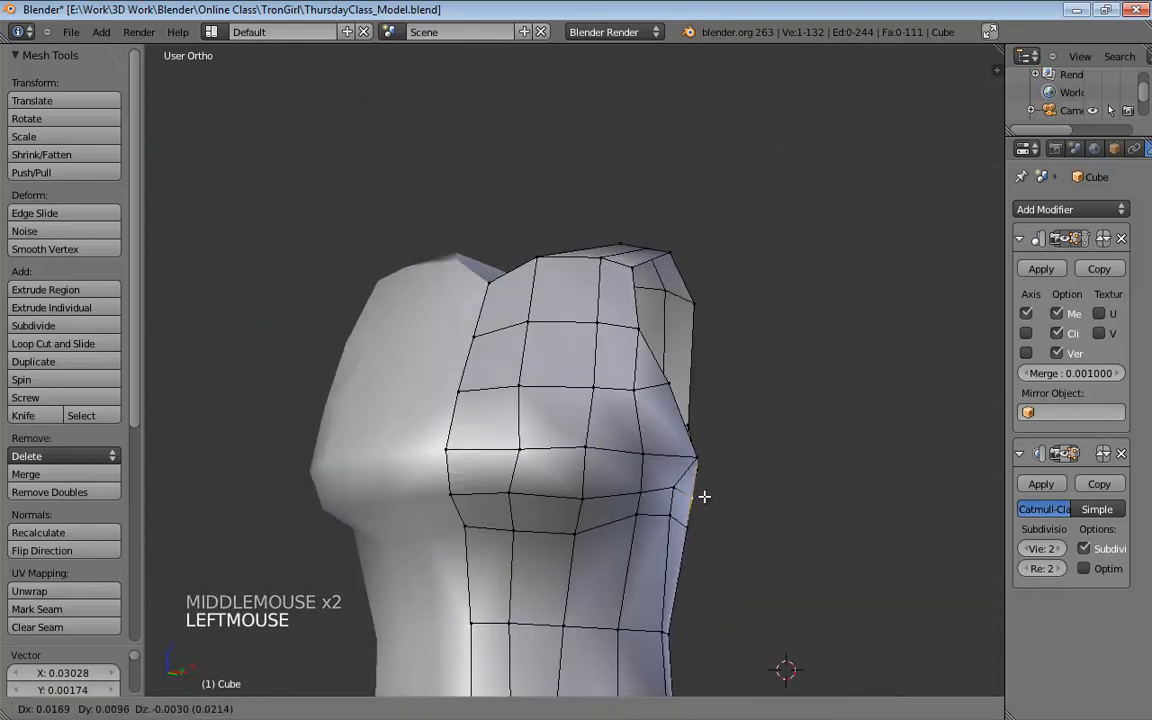
pyautogui.moveTo(776, 496); pyautogui.dragTo(714, 525, button='middle')
pyautogui.click(712, 520)
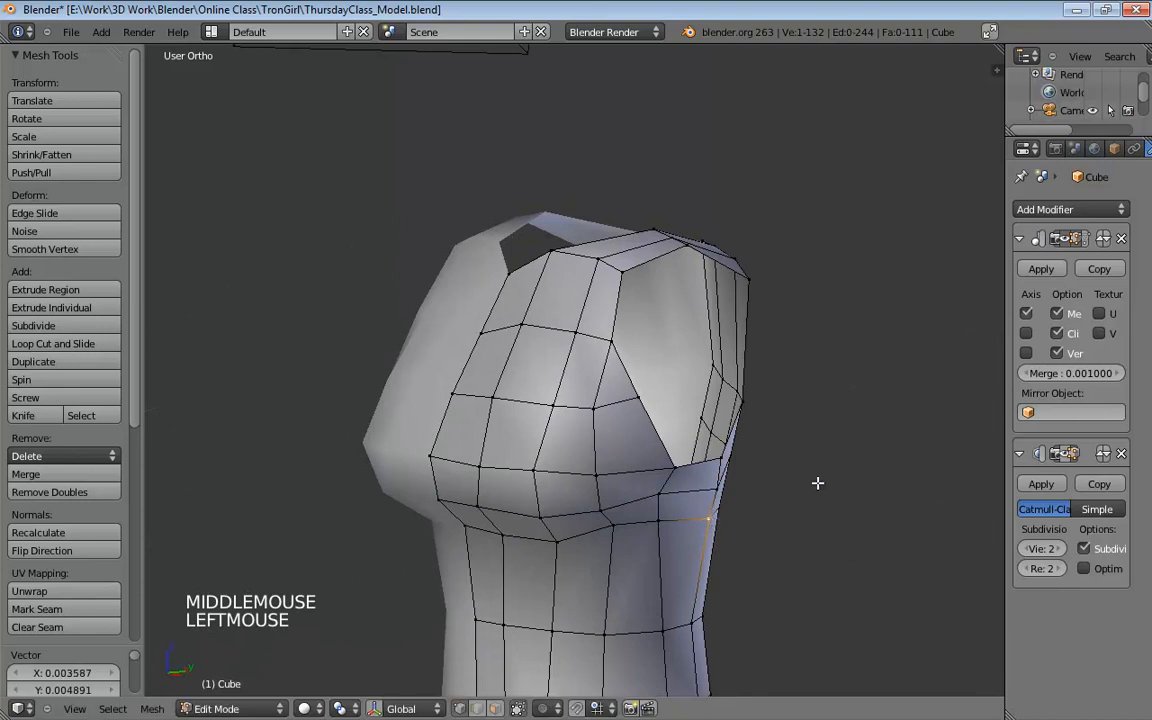
pyautogui.moveTo(818, 481); pyautogui.dragTo(645, 504, button='middle')
pyautogui.click(774, 465)
# Lower the three back vertices of the loop below the shoulder blade toward the waist
pyautogui.moveTo(612, 512); pyautogui.dragTo(665, 541)
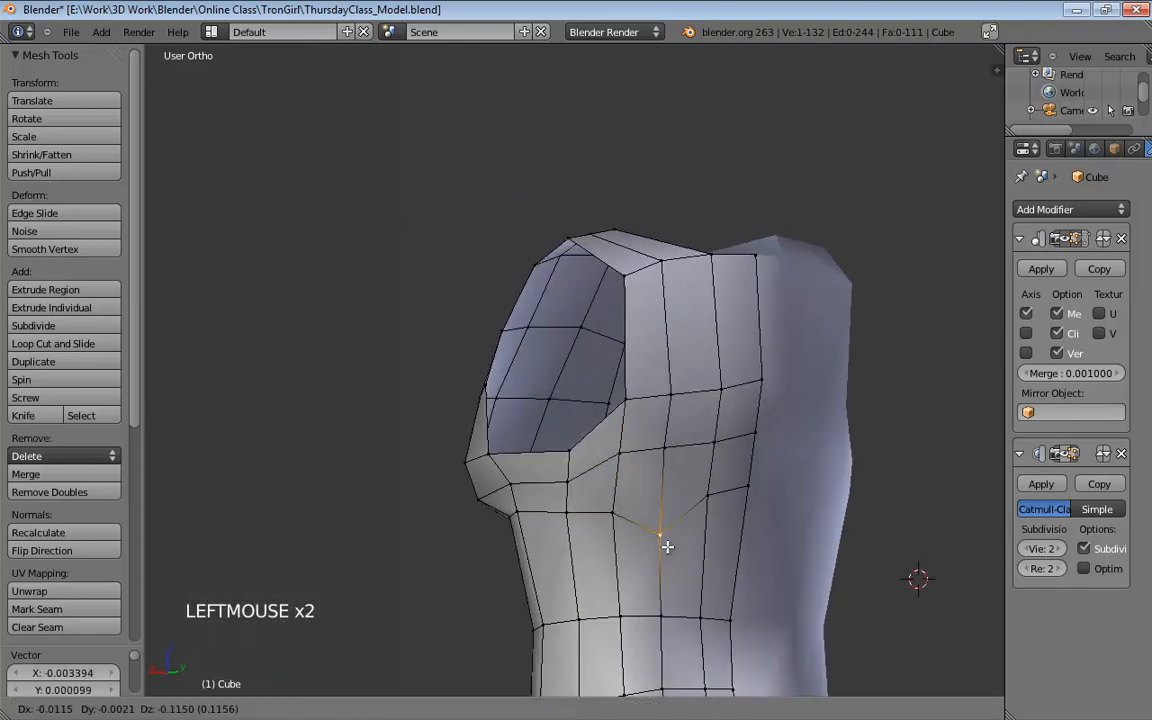
pyautogui.moveTo(710, 494); pyautogui.dragTo(707, 553)
pyautogui.moveTo(751, 483); pyautogui.dragTo(683, 556)
pyautogui.moveTo(757, 514); pyautogui.dragTo(645, 530, button='middle')
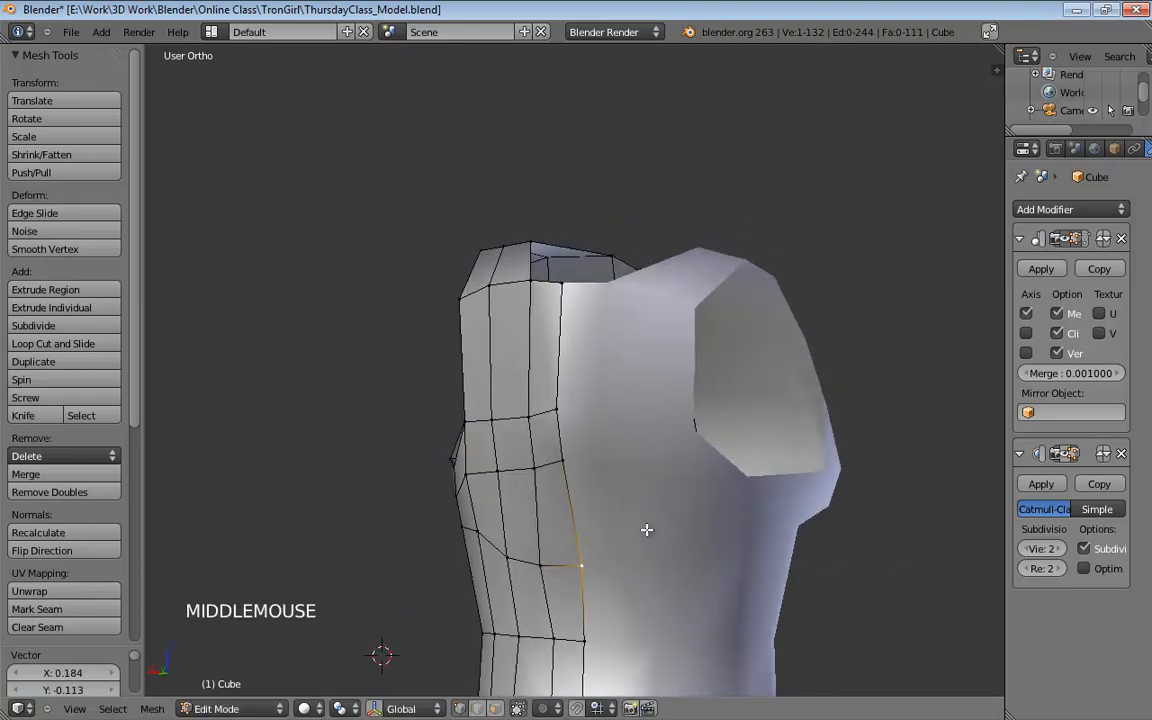
# Turn on the subdivision preview for edit mode and reposition the side and back loop vertices below the armhole
pyautogui.click(1066, 456)
pyautogui.keyDown('shift'); pyautogui.moveTo(725, 455); pyautogui.dragTo(727, 303, button='middle'); pyautogui.keyUp('shift')
pyautogui.moveTo(727, 305); pyautogui.dragTo(582, 361, button='middle')
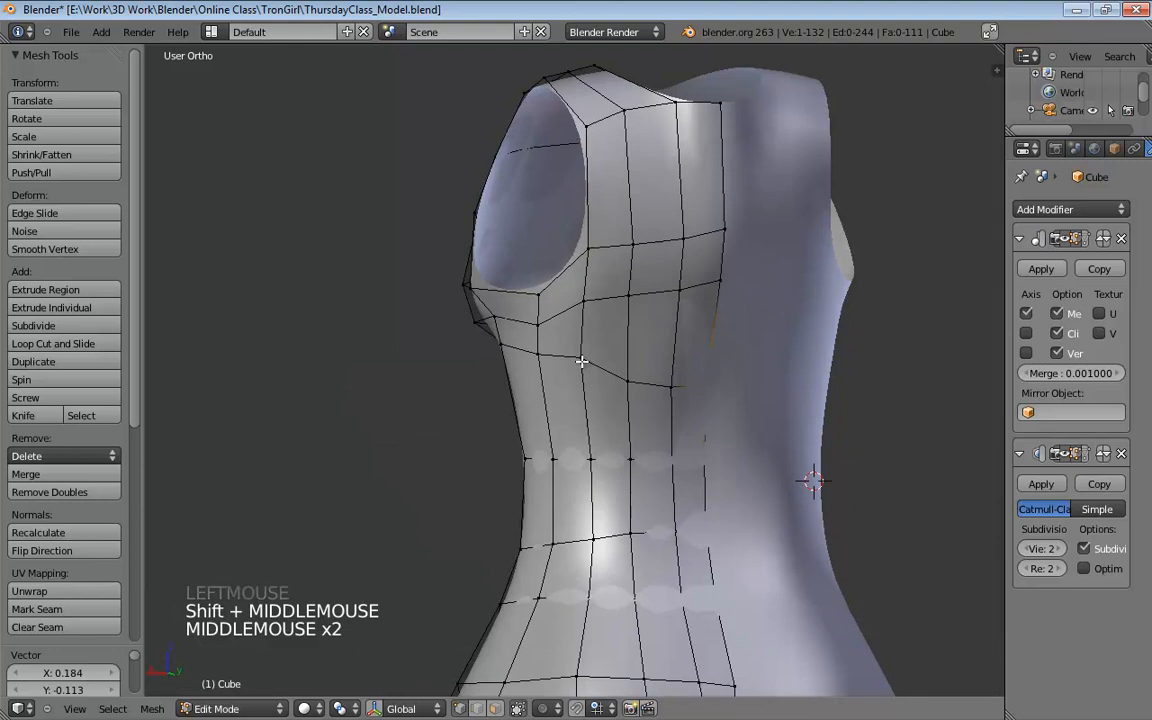
pyautogui.moveTo(582, 361); pyautogui.dragTo(535, 363)
pyautogui.moveTo(605, 377); pyautogui.dragTo(733, 337, button='middle')
pyautogui.moveTo(676, 302); pyautogui.dragTo(716, 318)
pyautogui.moveTo(757, 291); pyautogui.dragTo(748, 322)
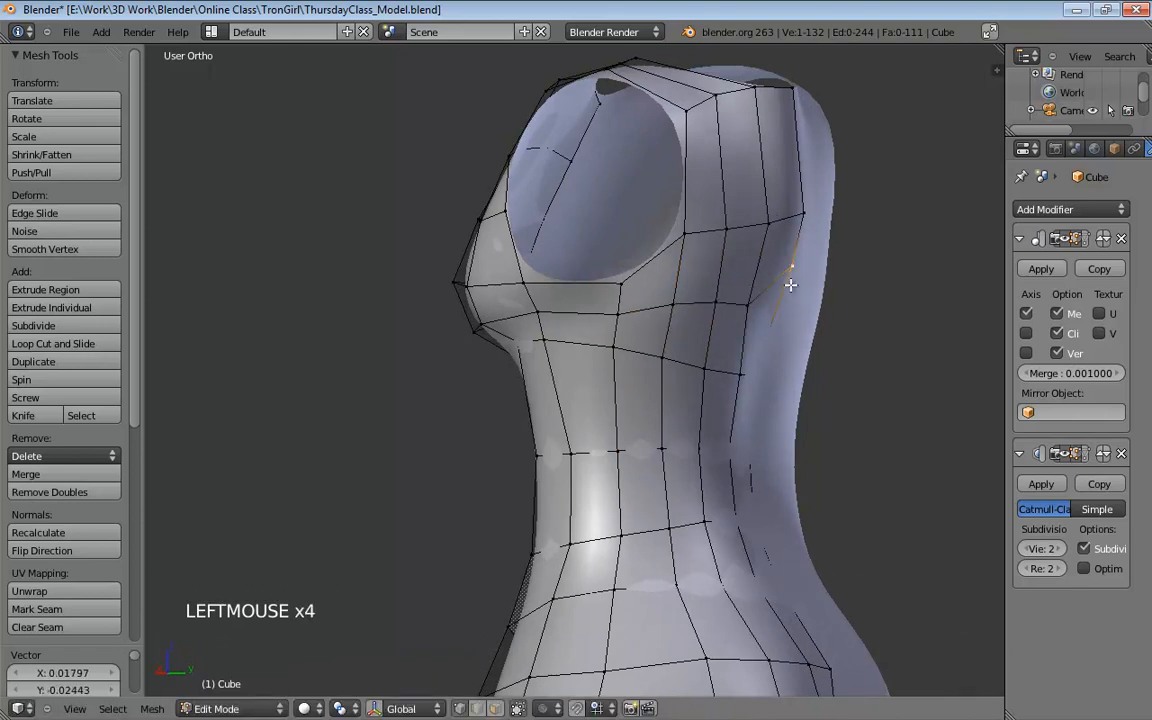
pyautogui.moveTo(791, 285); pyautogui.dragTo(779, 316)
# Adjust the two center vertices along the spine on the upper and middle back
pyautogui.moveTo(718, 198); pyautogui.dragTo(656, 277, button='middle')
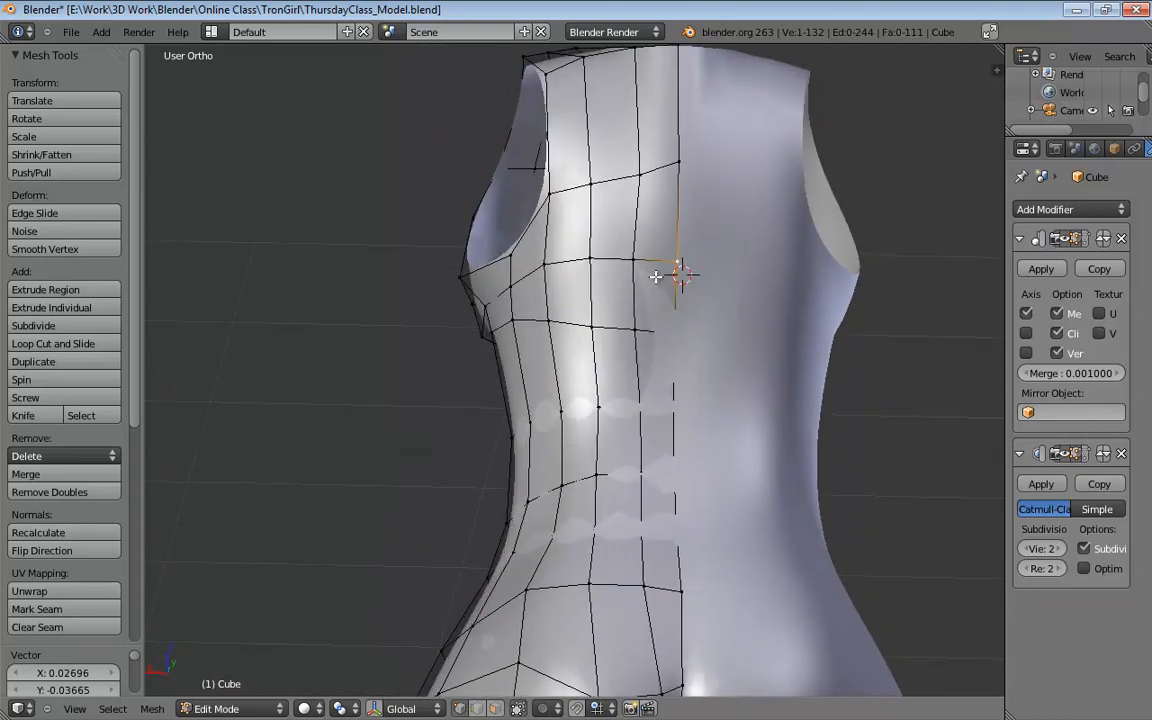
pyautogui.moveTo(719, 252); pyautogui.dragTo(611, 365, button='middle')
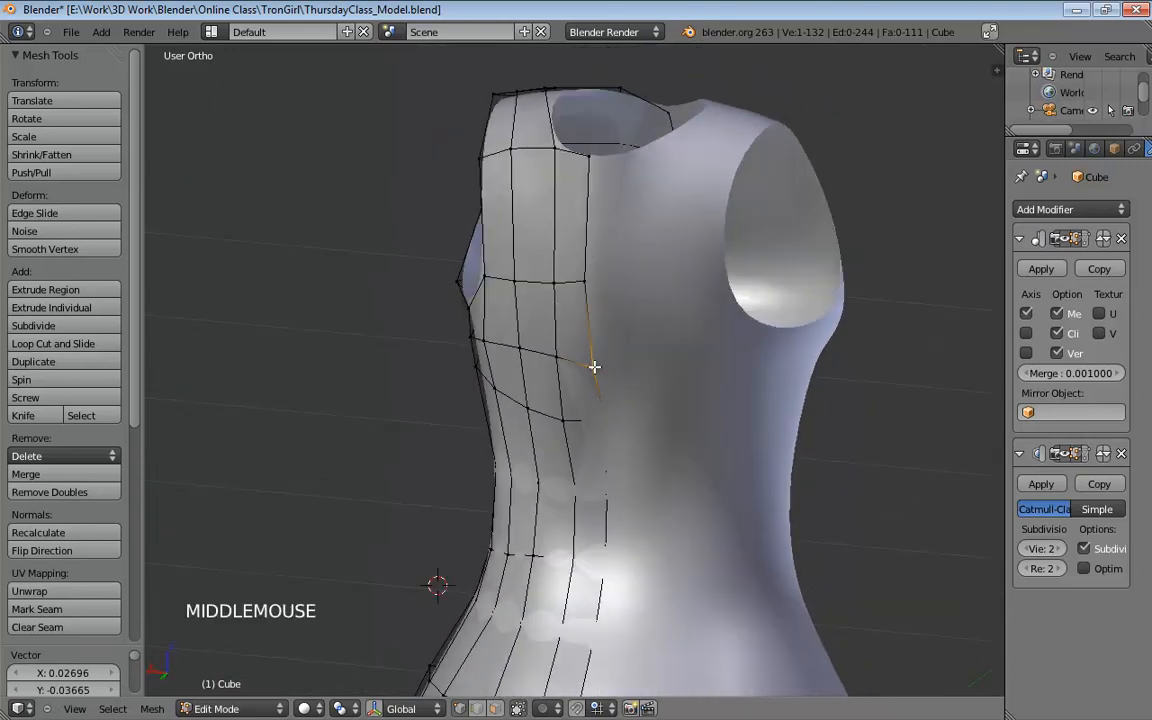
pyautogui.moveTo(594, 367); pyautogui.dragTo(623, 348)
pyautogui.moveTo(589, 283); pyautogui.dragTo(618, 299)
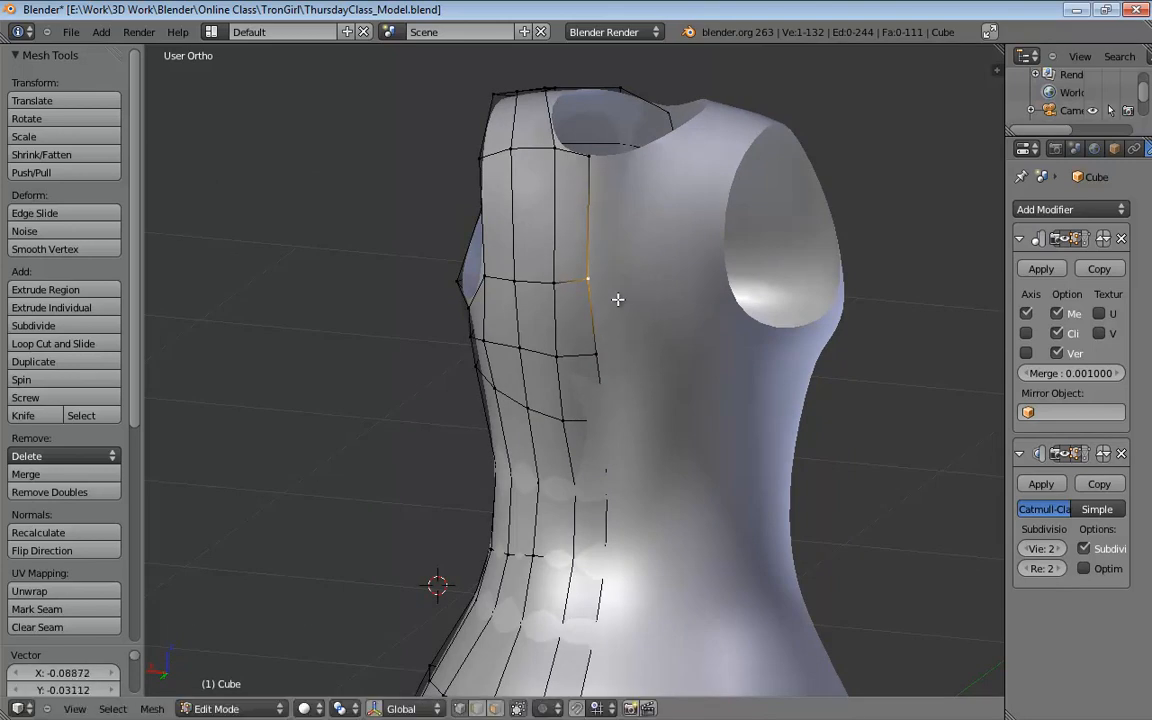
pyautogui.moveTo(620, 363); pyautogui.dragTo(660, 304, button='middle')
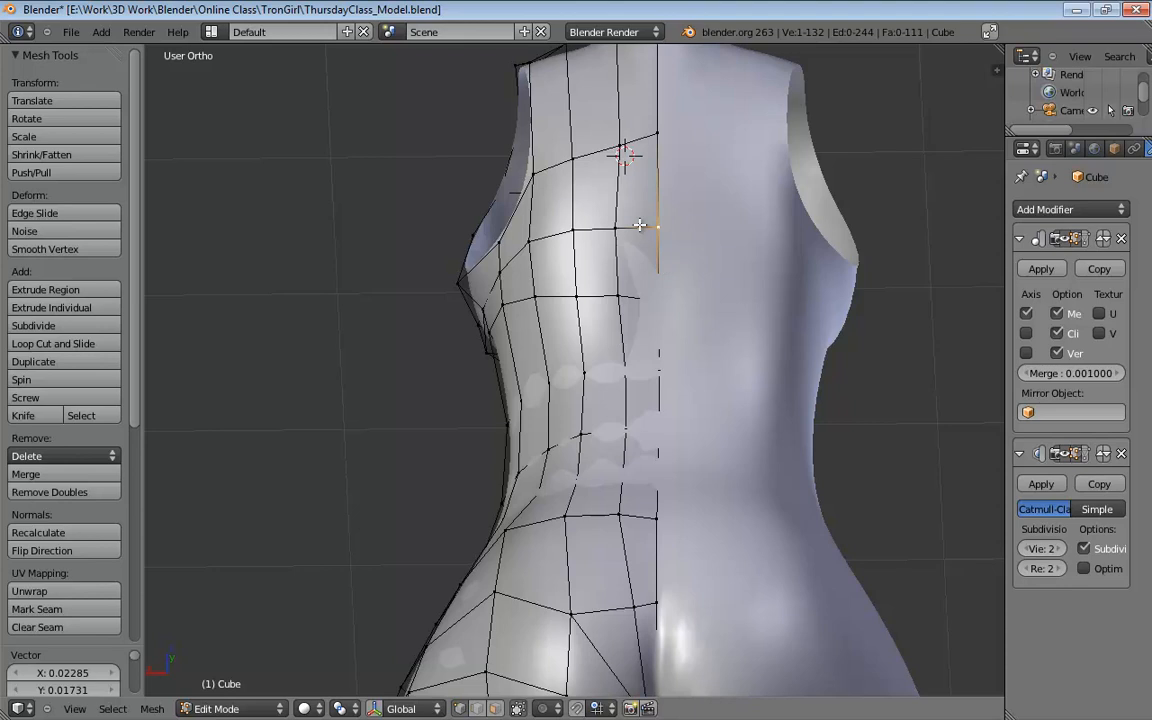
# Reposition the column of vertices beside the spine, from the upper to the lower back, to smooth the back surface
pyautogui.moveTo(629, 216); pyautogui.dragTo(790, 380, button='middle')
pyautogui.moveTo(790, 380); pyautogui.dragTo(609, 388, button='middle')
pyautogui.click(576, 382)
pyautogui.click(609, 388)
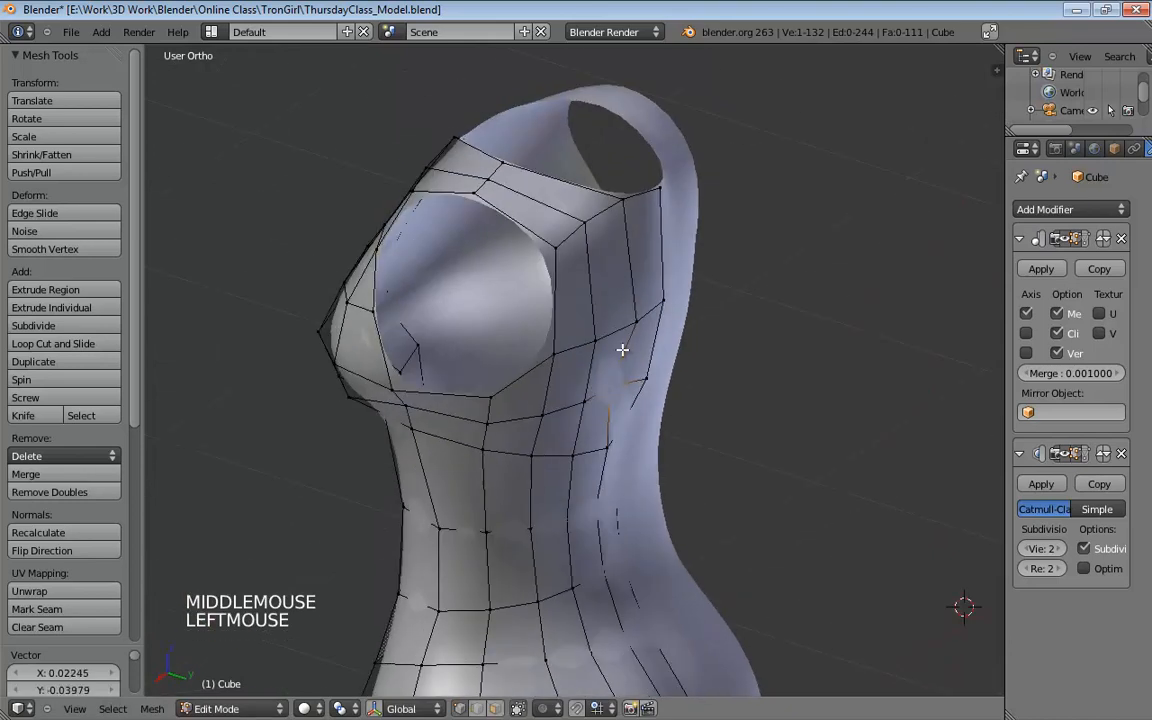
pyautogui.moveTo(615, 273); pyautogui.dragTo(506, 216, button='middle')
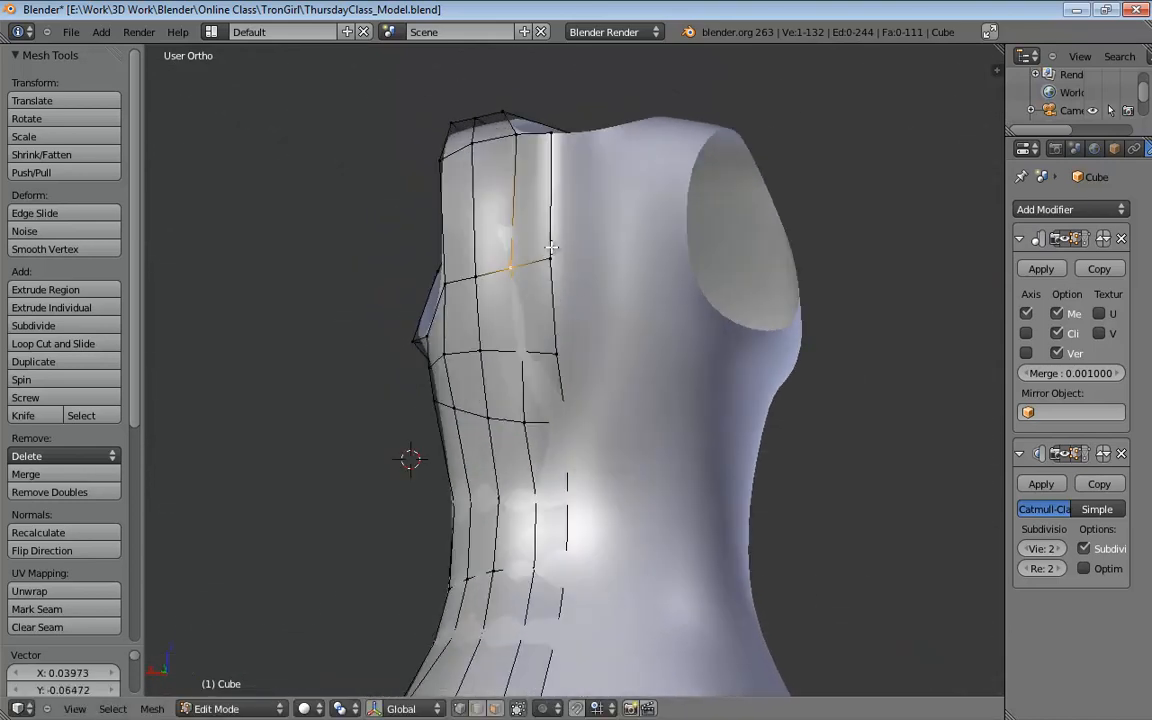
pyautogui.moveTo(551, 257); pyautogui.dragTo(548, 266)
pyautogui.moveTo(548, 266); pyautogui.dragTo(562, 267, button='middle')
pyautogui.click(548, 267)
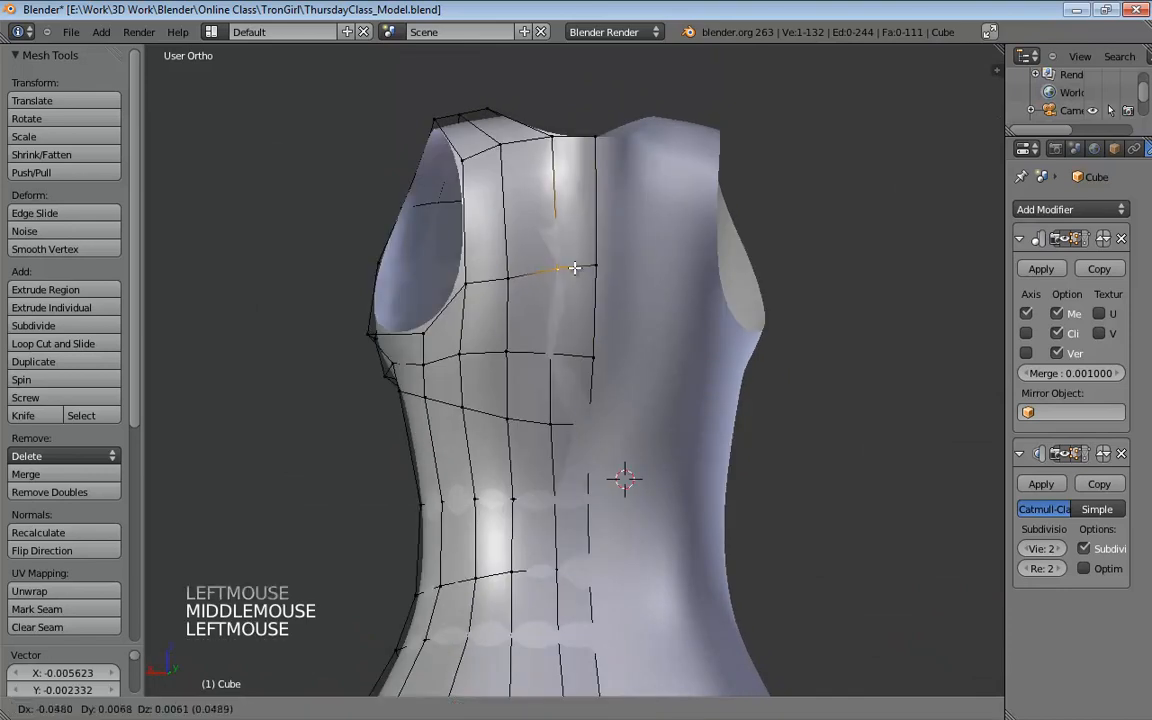
pyautogui.click(556, 356)
pyautogui.click(564, 420)
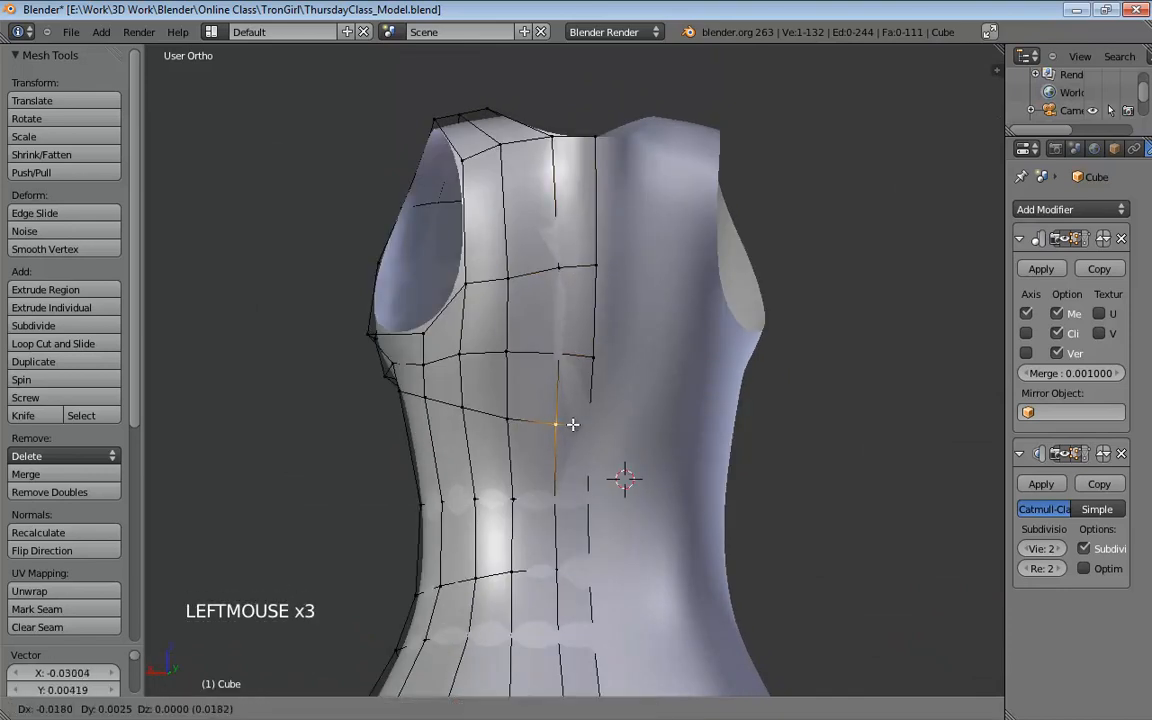
# Check the smoothed torso in object mode, then return to edit mode and refine the mid-back vertices next to the spine
pyautogui.moveTo(592, 393); pyautogui.dragTo(610, 268, button='middle')
pyautogui.press('Tab')
pyautogui.scroll(-1, 619, 300)
pyautogui.scroll(-2, 577, 289)
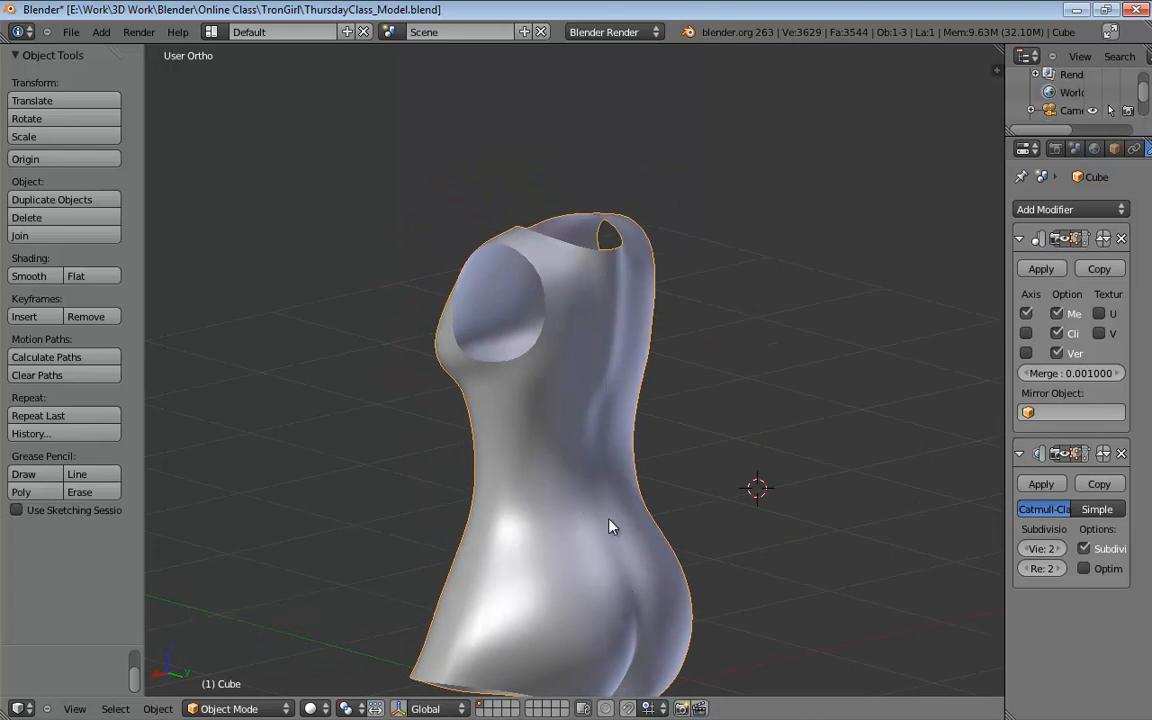
pyautogui.keyDown('shift'); pyautogui.moveTo(612, 527); pyautogui.dragTo(545, 404, button='middle'); pyautogui.keyUp('shift')
pyautogui.press('Tab')
pyautogui.scroll(4, 573, 358)
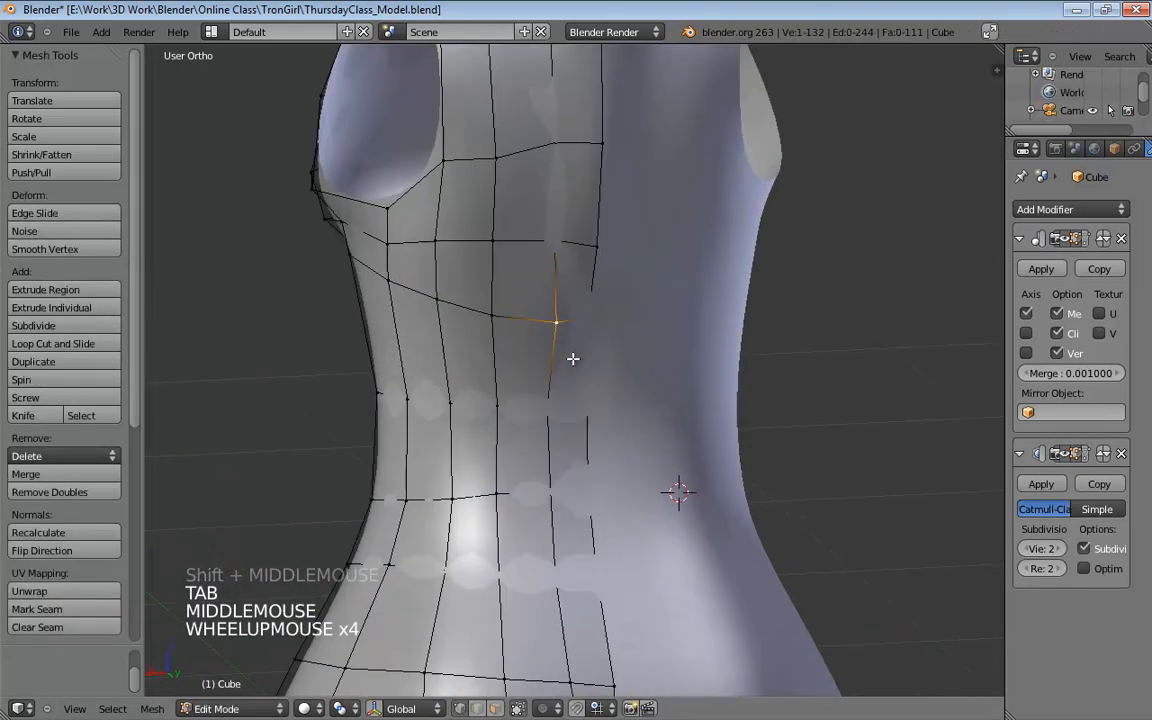
pyautogui.scroll(1, 573, 358)
pyautogui.moveTo(591, 314); pyautogui.dragTo(611, 325)
pyautogui.moveTo(553, 270); pyautogui.dragTo(609, 195, button='middle')
pyautogui.moveTo(609, 195); pyautogui.dragTo(665, 220)
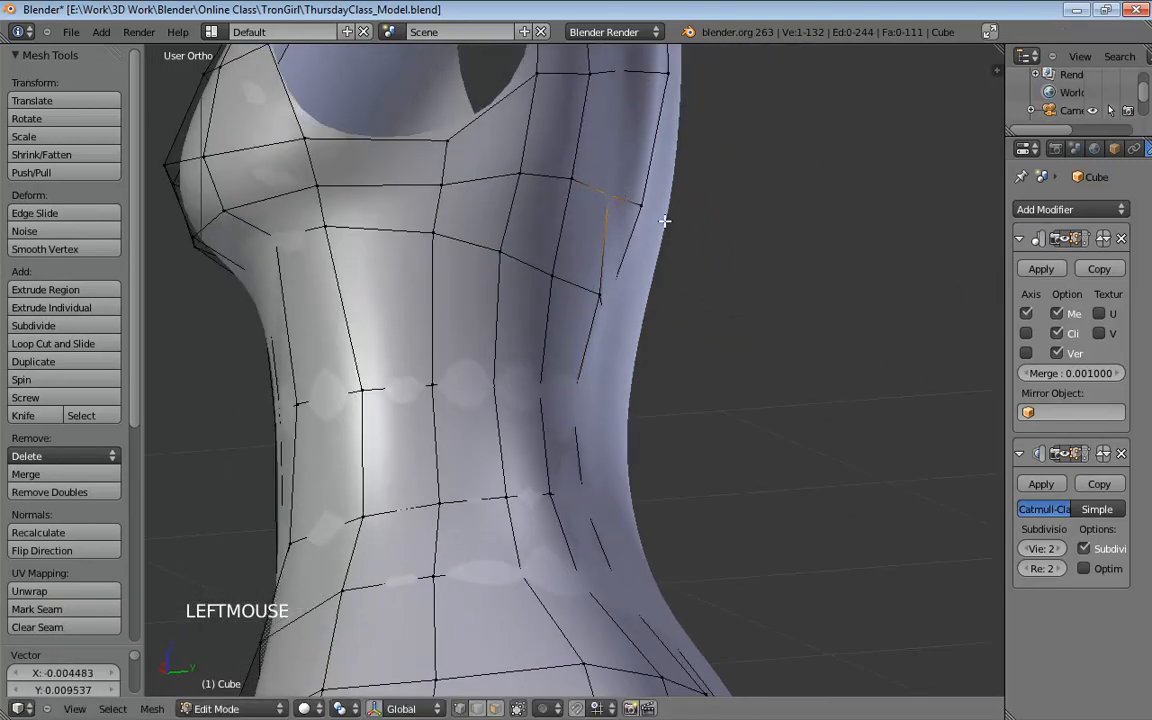
# In side view, pull the upper-back vertices outward to the drawn back contour with smooth proportional editing at a size of about 1.21
pyautogui.keyDown('shift'); pyautogui.moveTo(682, 217); pyautogui.dragTo(653, 301, button='middle'); pyautogui.keyUp('shift')
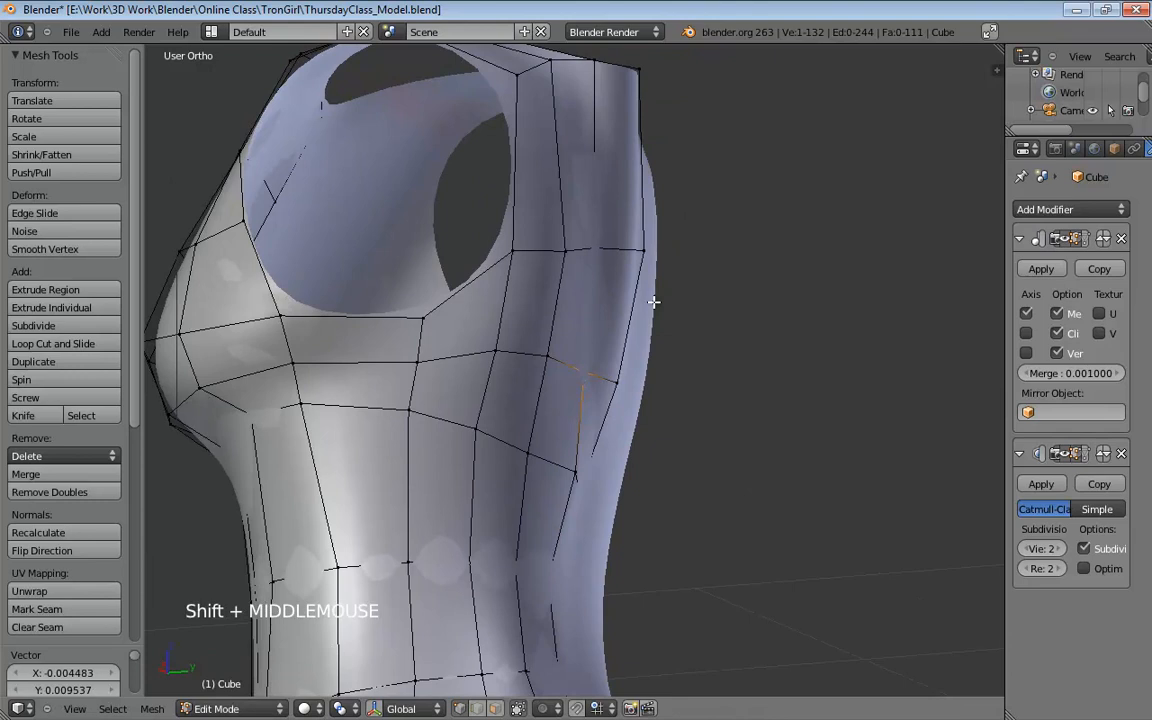
pyautogui.press('KP_3')
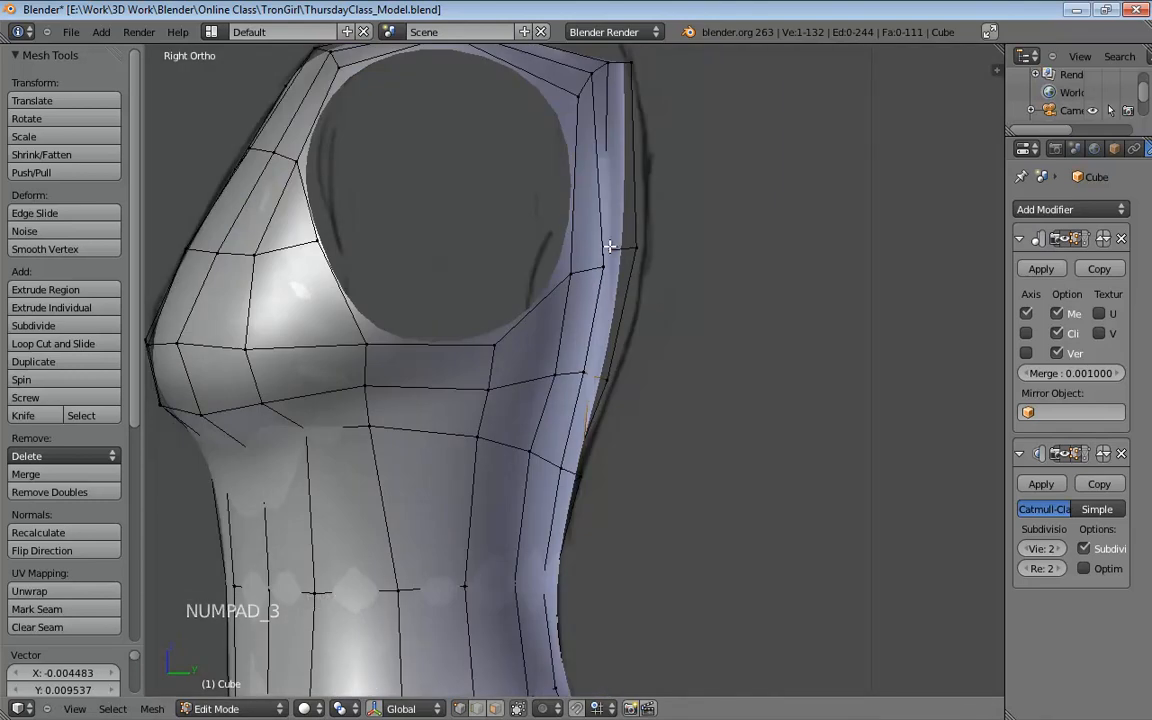
pyautogui.click(609, 246)
pyautogui.keyDown('shift'); pyautogui.click(636, 248); pyautogui.keyUp('shift')
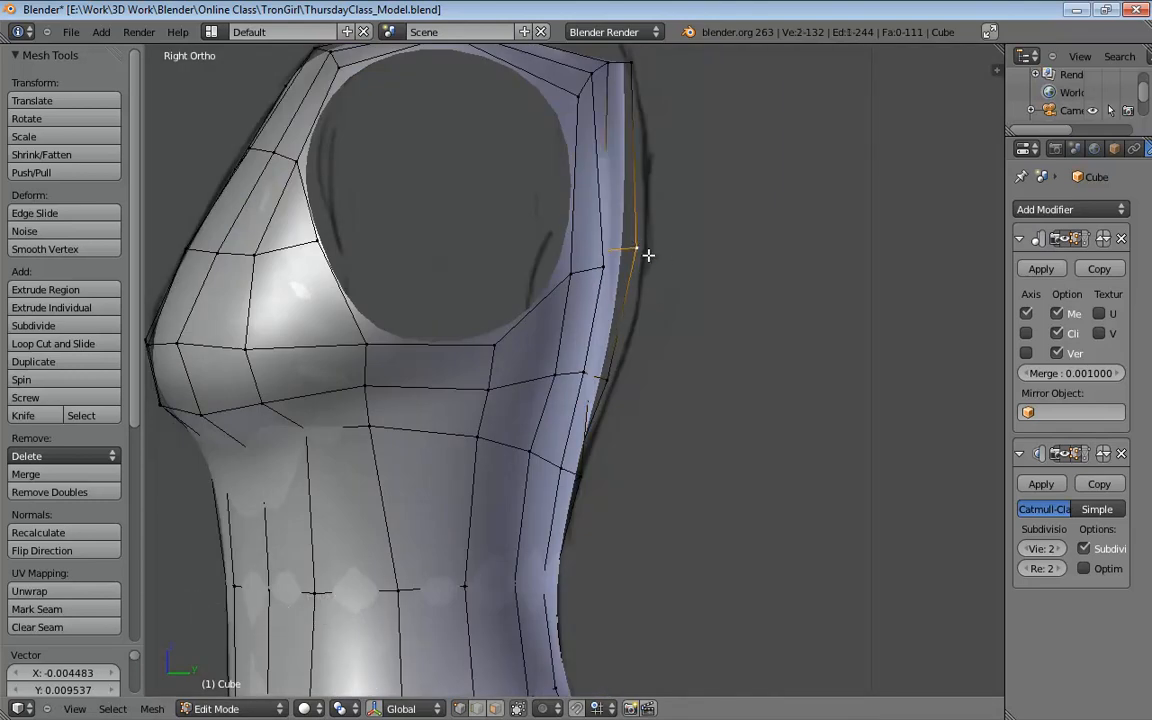
pyautogui.press('o')
pyautogui.press('g')
pyautogui.scroll(-7, 667, 251)
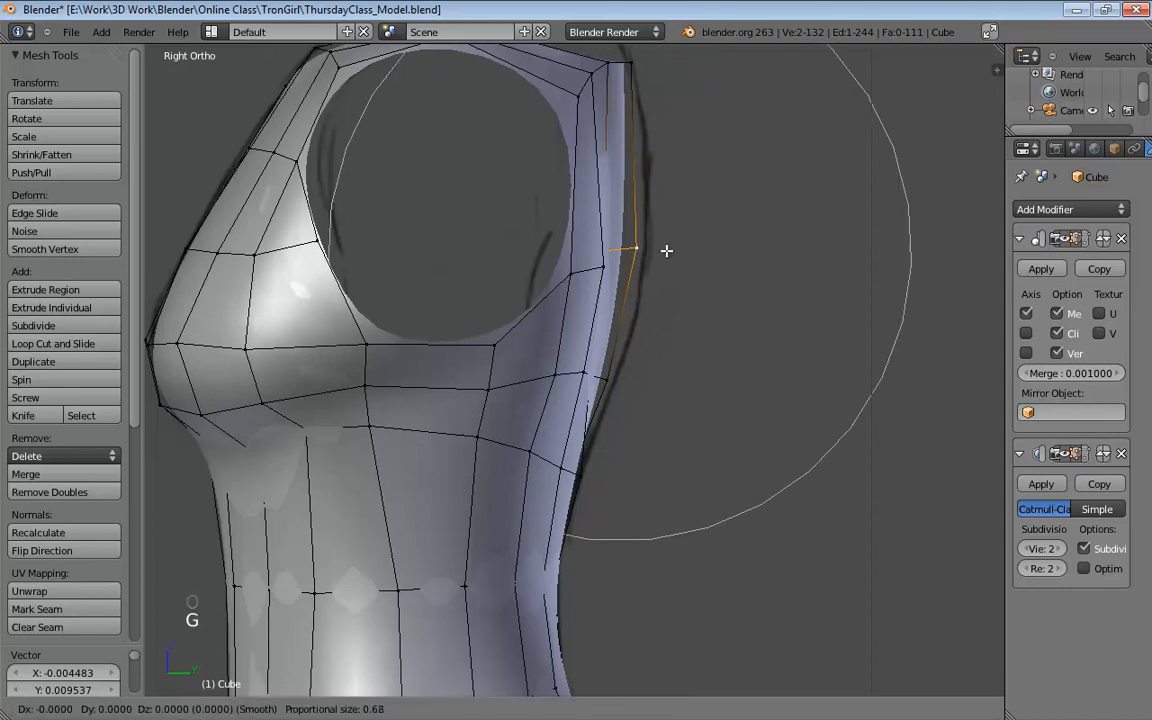
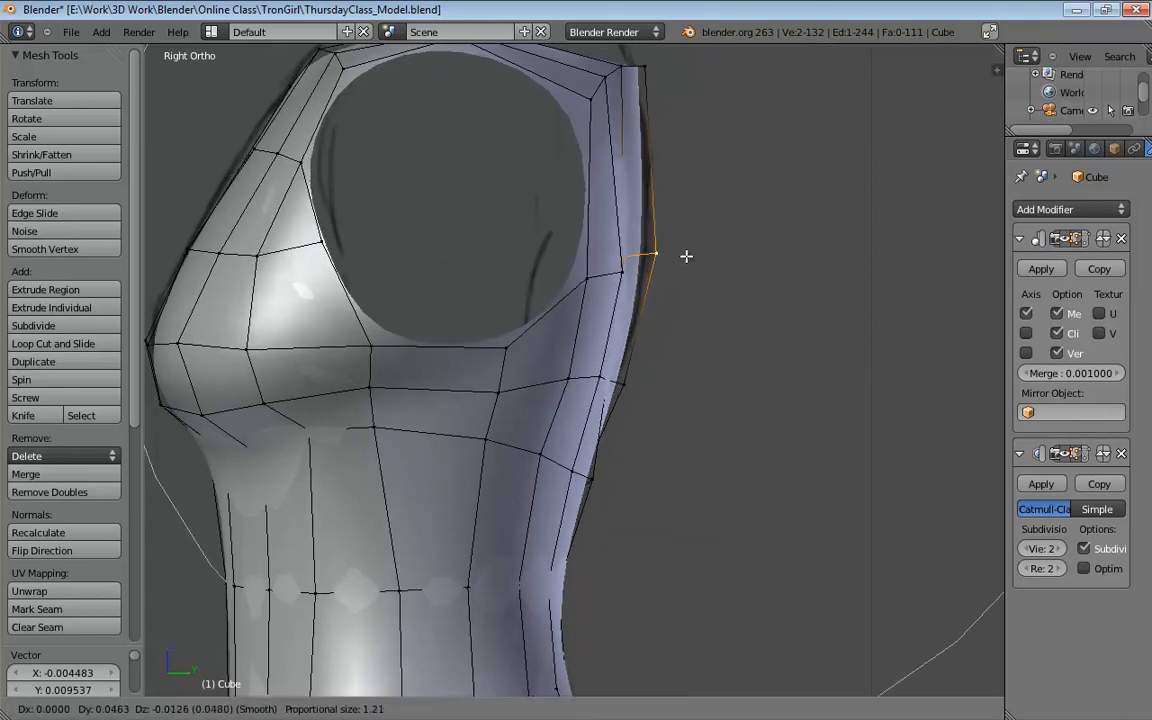
pyautogui.click(691, 255)
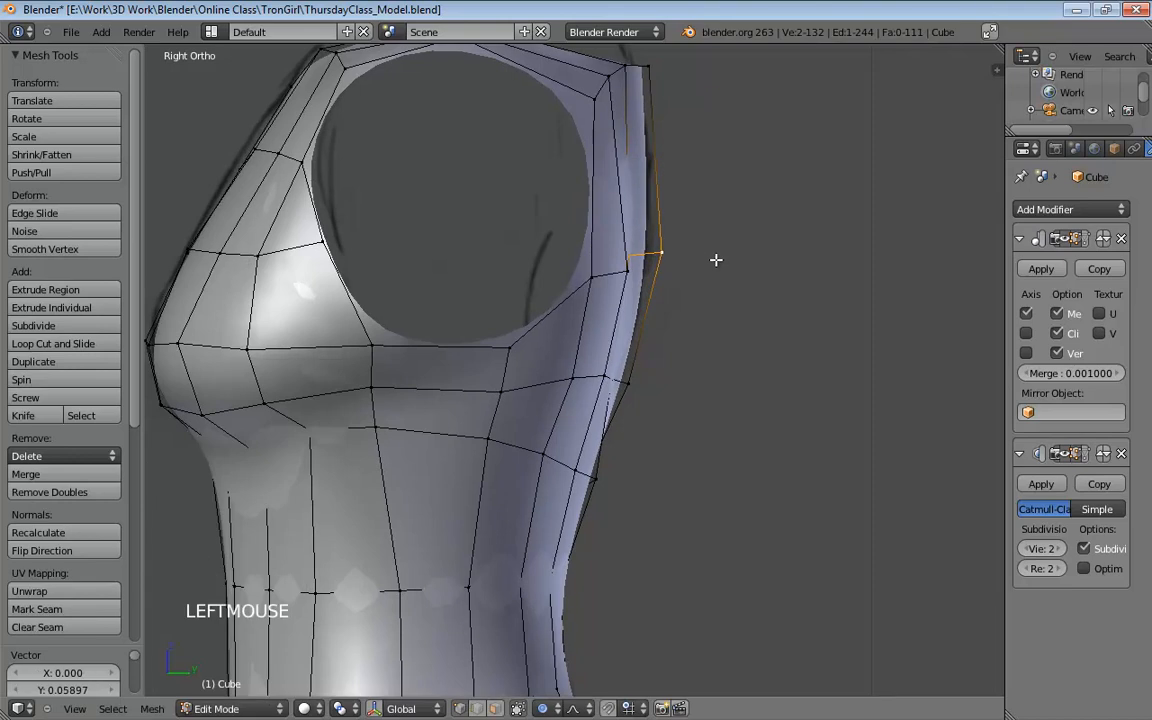
# Extrude the four upper armhole edges, from front chest over the shoulder to the back, outward along the shoulder line in front view
pyautogui.scroll(-5, 716, 260)
pyautogui.moveTo(716, 260); pyautogui.dragTo(609, 361, button='middle')
pyautogui.scroll(3, 712, 311)
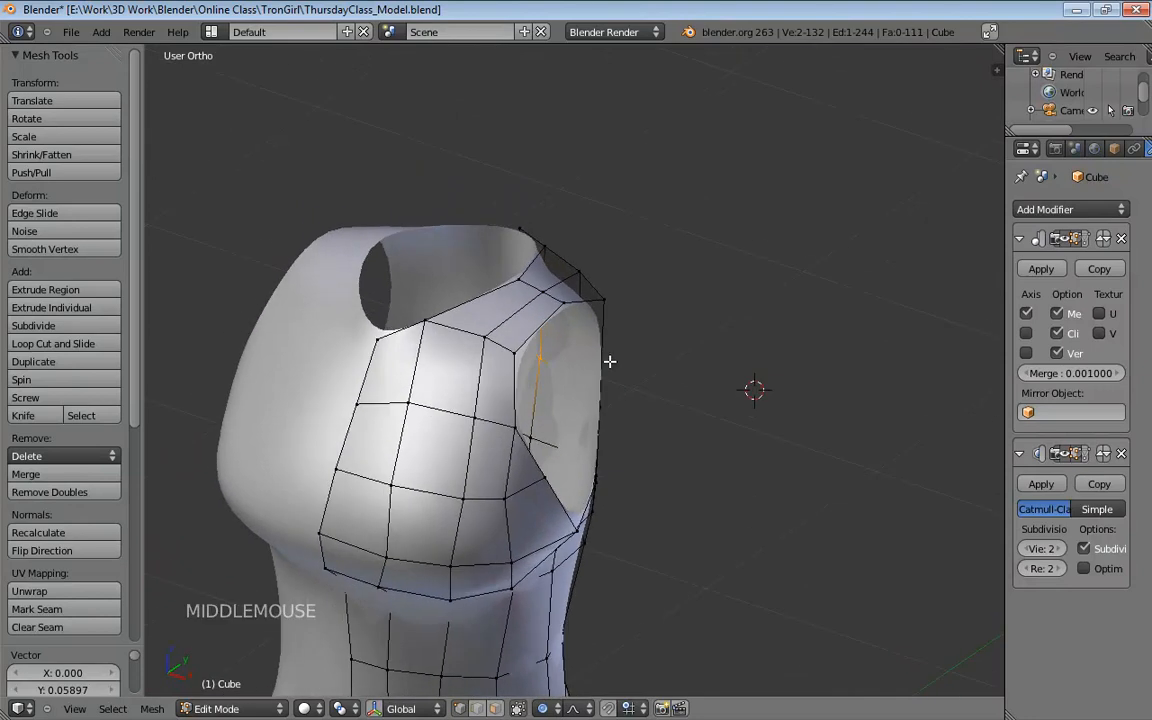
pyautogui.press('KP_1')
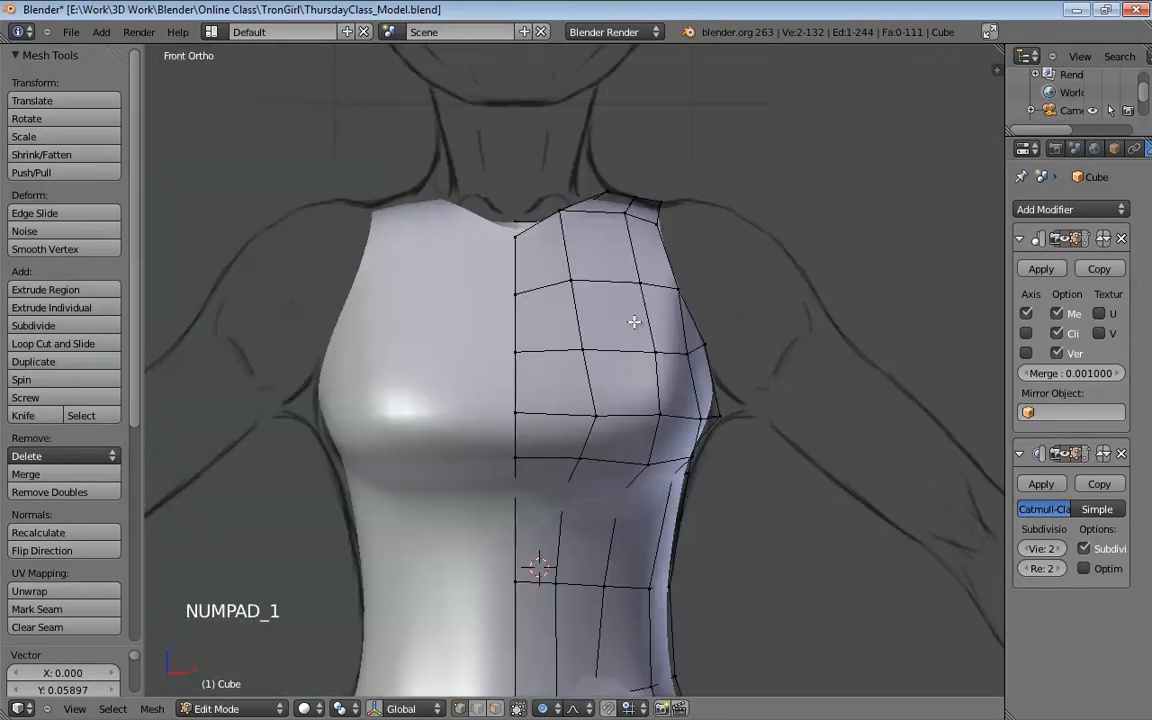
pyautogui.keyDown('shift'); pyautogui.moveTo(651, 268); pyautogui.dragTo(617, 321, button='middle'); pyautogui.keyUp('shift')
pyautogui.scroll(3, 618, 322)
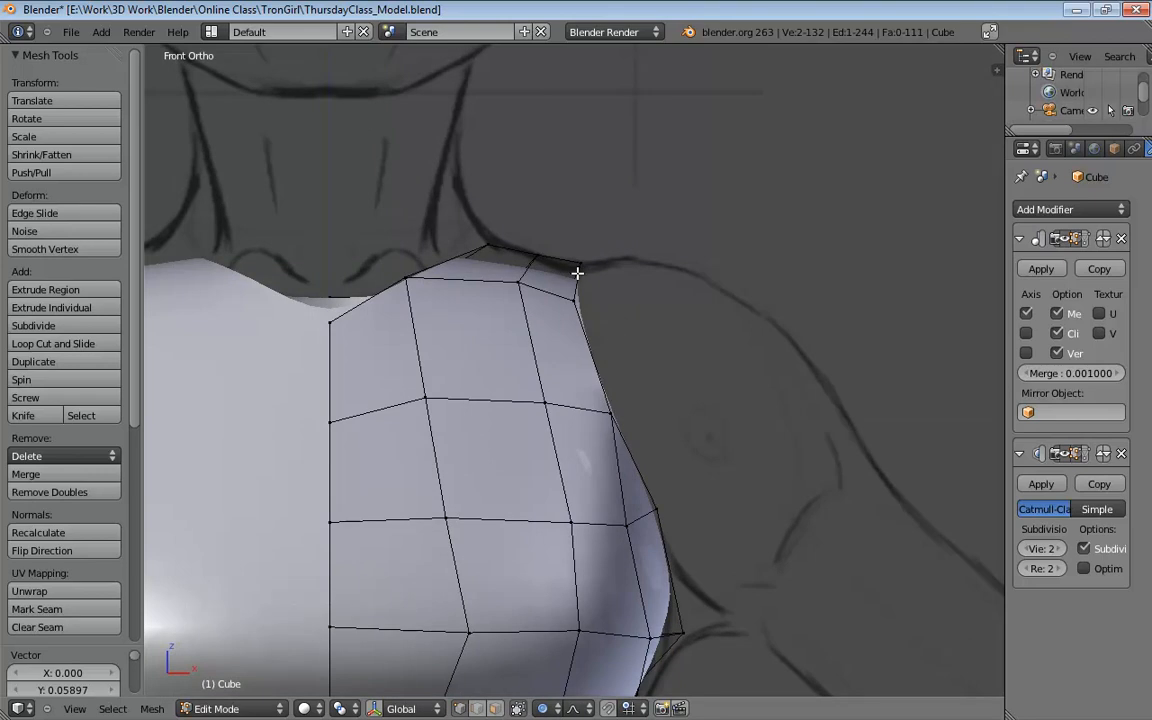
pyautogui.moveTo(577, 272); pyautogui.dragTo(454, 349, button='middle')
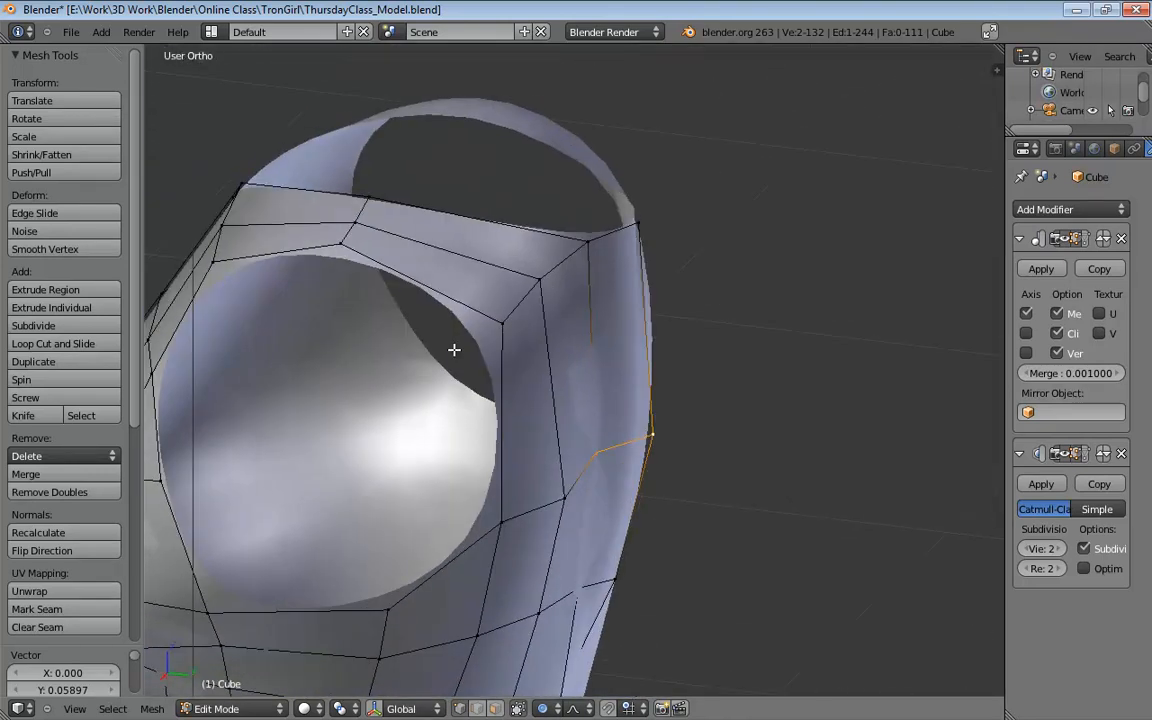
pyautogui.click(506, 367)
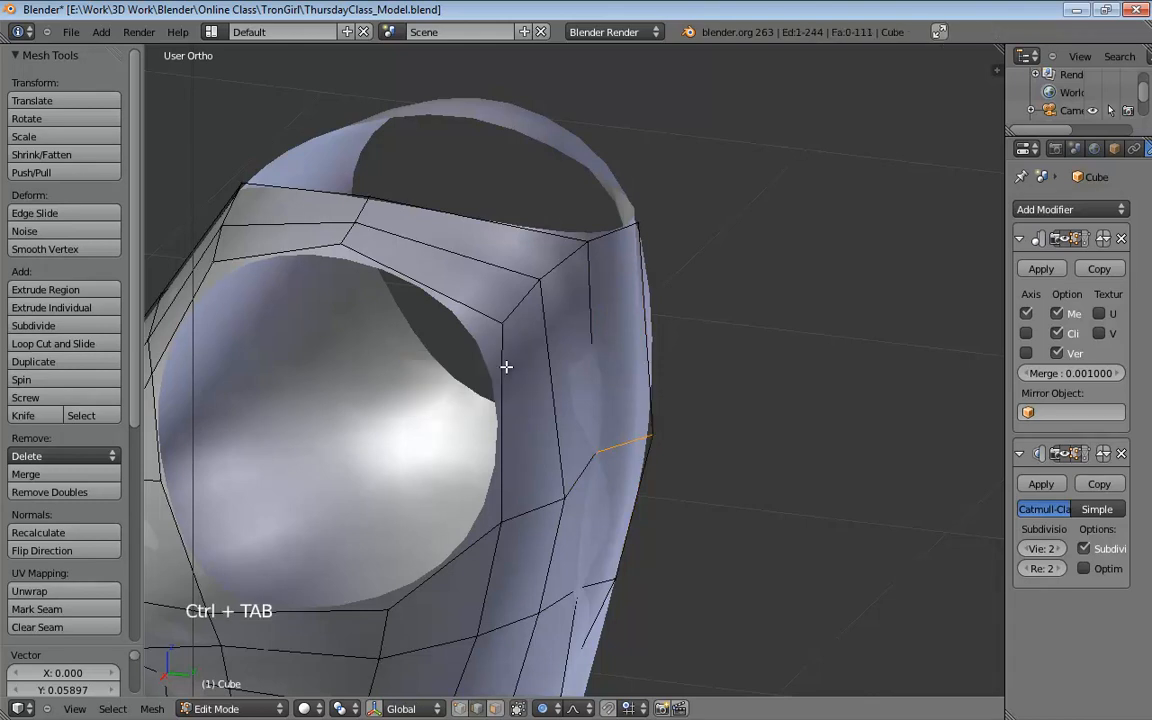
pyautogui.keyDown('shift'); pyautogui.click(454, 296); pyautogui.keyUp('shift')
pyautogui.keyDown('shift'); pyautogui.click(303, 252); pyautogui.keyUp('shift')
pyautogui.moveTo(303, 252); pyautogui.dragTo(481, 366, button='middle')
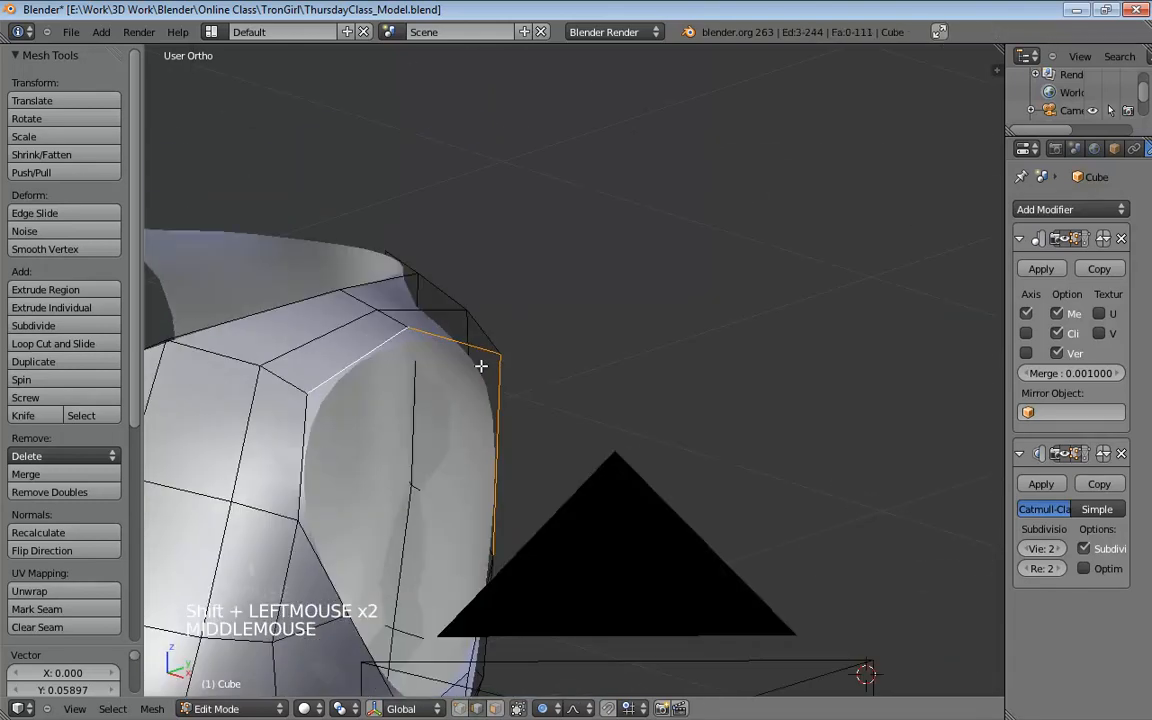
pyautogui.press('KP_1')
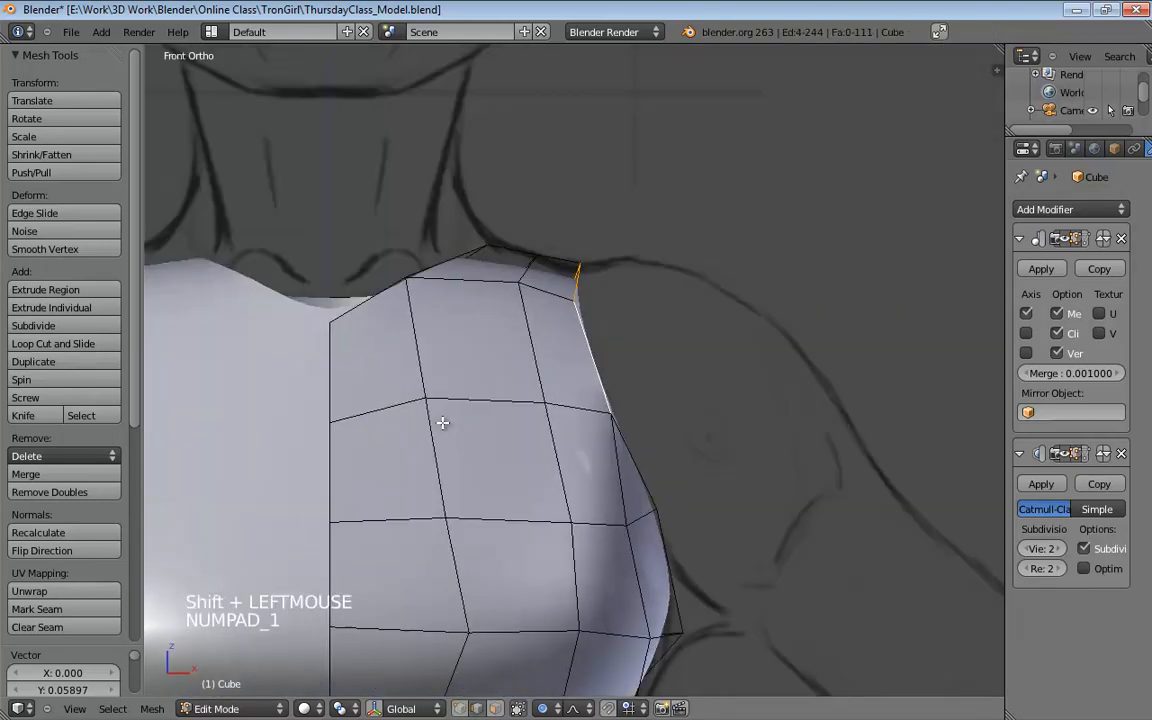
pyautogui.press('z')
pyautogui.keyDown('shift'); pyautogui.moveTo(550, 422); pyautogui.dragTo(548, 372, button='middle'); pyautogui.keyUp('shift')
pyautogui.click(1067, 455)
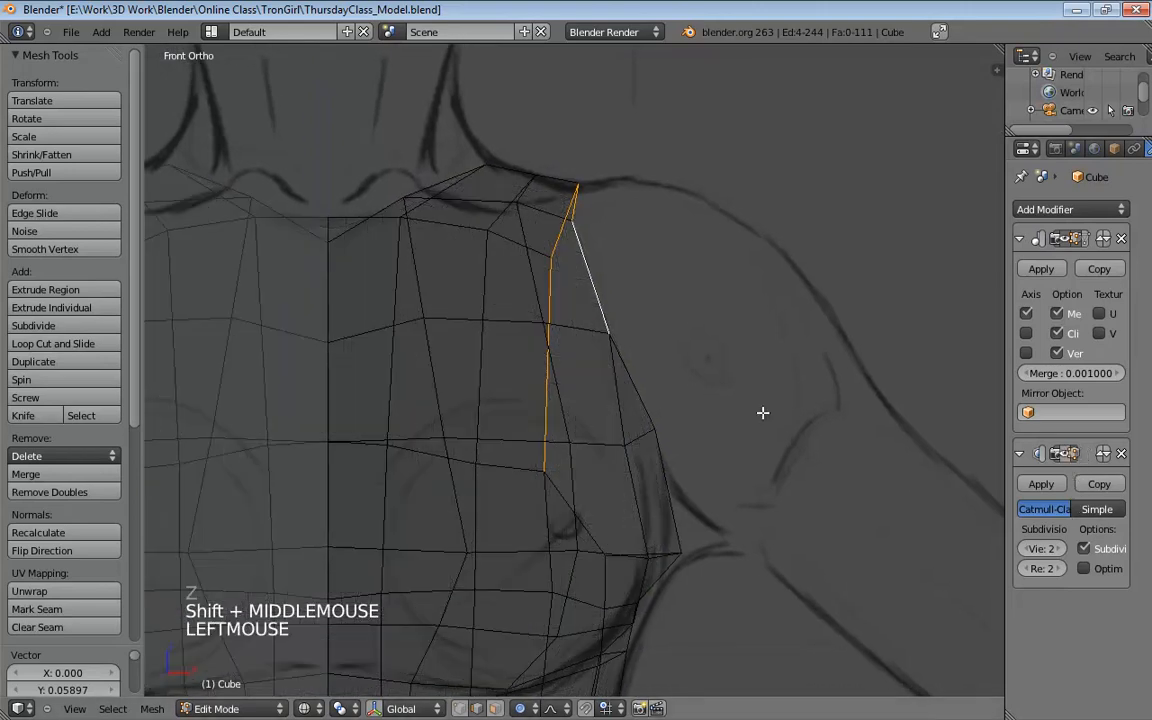
pyautogui.keyDown('shift'); pyautogui.moveTo(711, 384); pyautogui.dragTo(708, 373, button='middle'); pyautogui.keyUp('shift')
pyautogui.press('e')
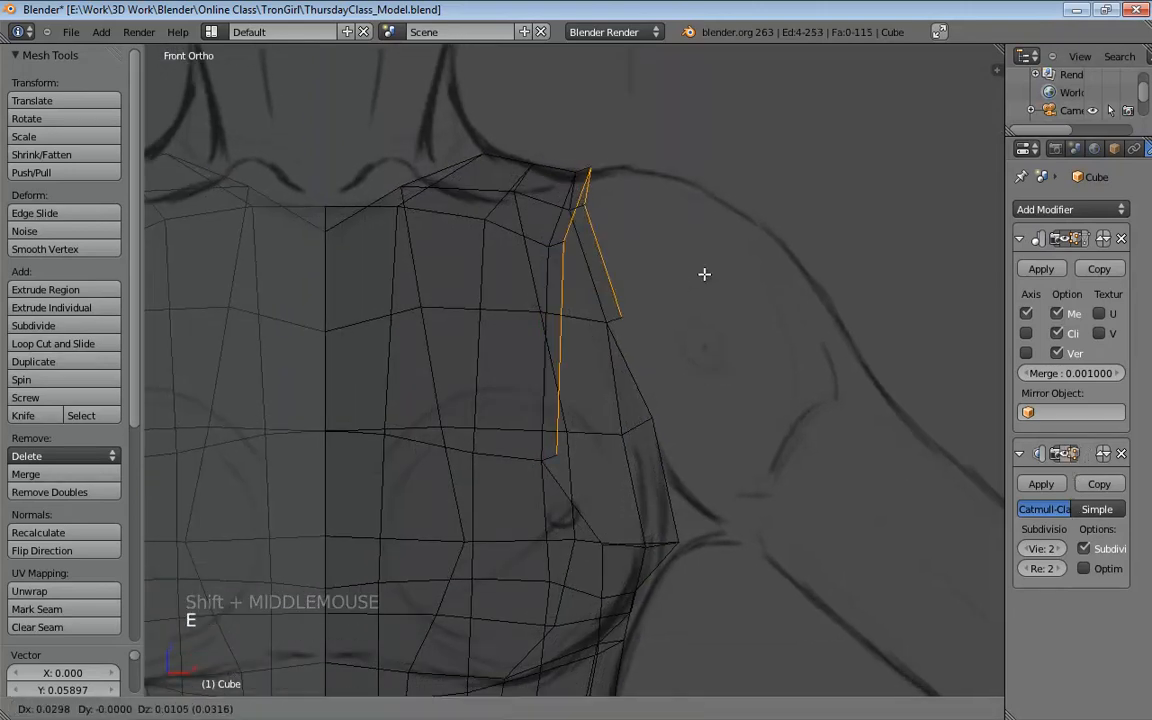
pyautogui.click(751, 272)
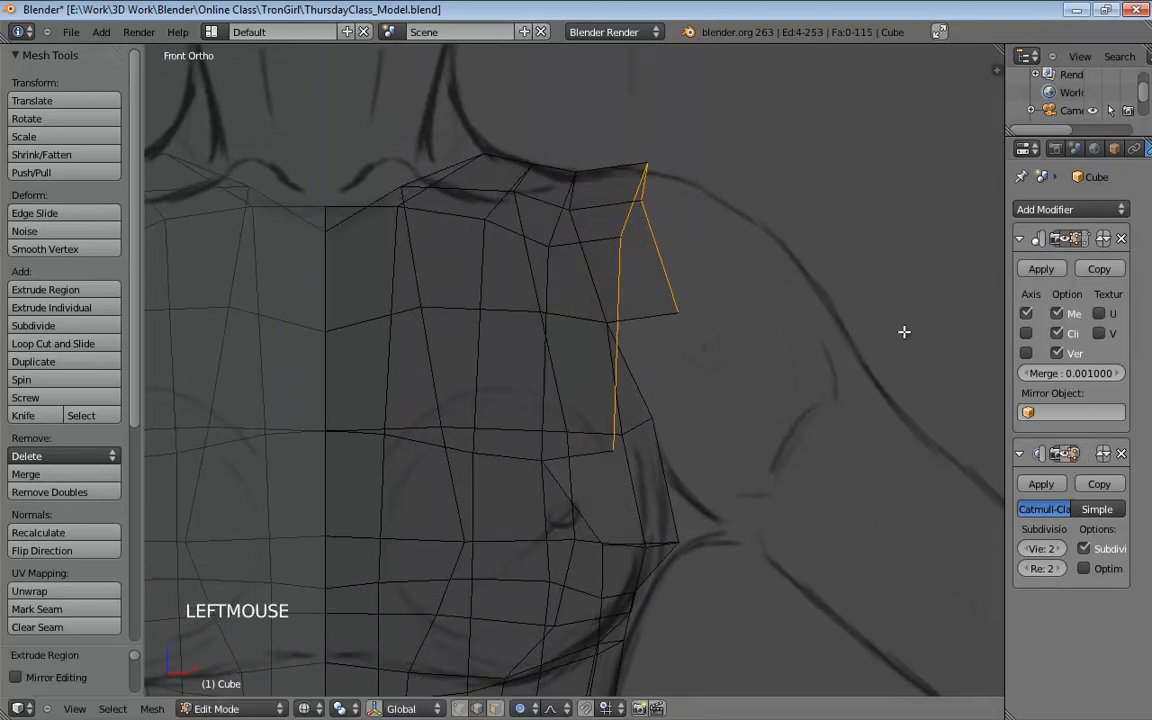
# Delete the triangular face at the front of the armhole, just below the extruded strip
pyautogui.moveTo(903, 332); pyautogui.dragTo(617, 363, button='middle')
pyautogui.scroll(-1, 514, 342)
pyautogui.scroll(2, 537, 386)
pyautogui.keyDown('shift'); pyautogui.moveTo(537, 386); pyautogui.dragTo(637, 400, button='middle'); pyautogui.keyUp('shift')
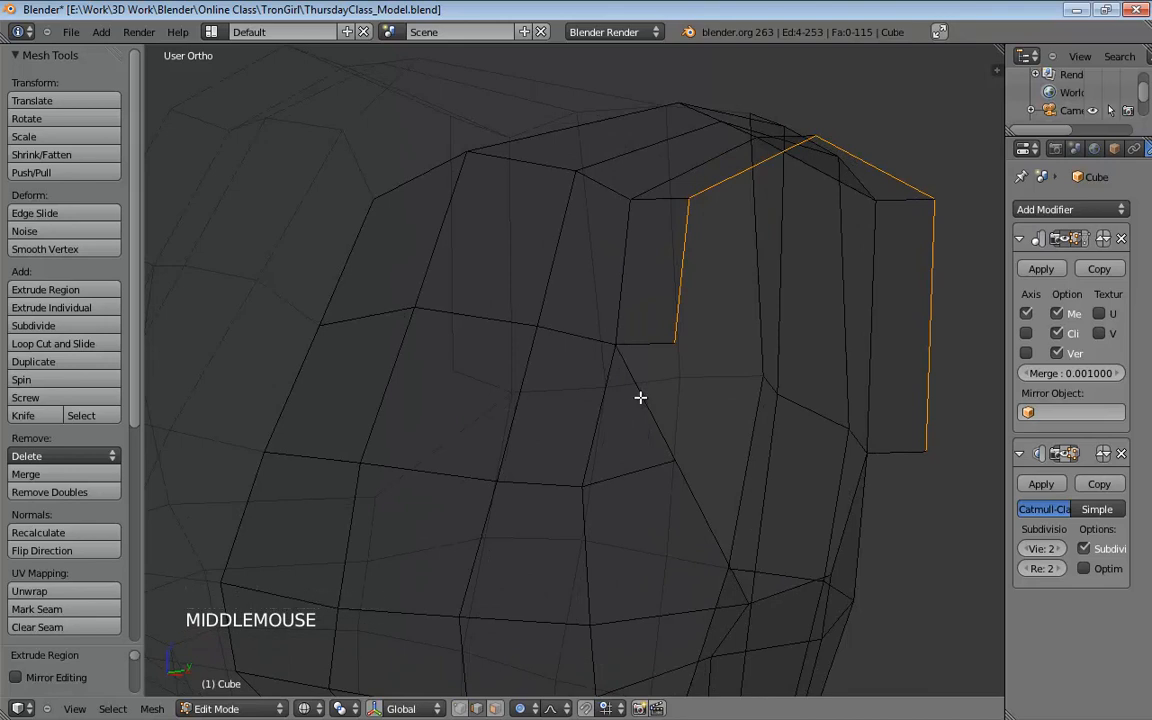
pyautogui.press('z')
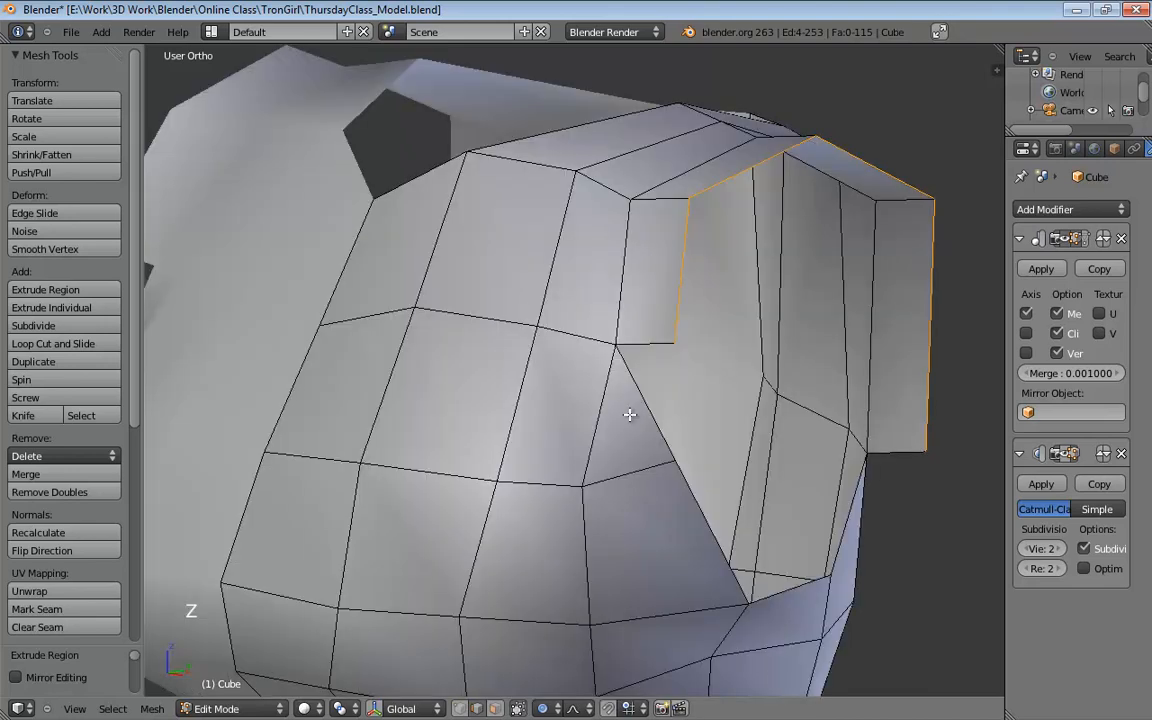
pyautogui.hotkey('ctrl', 'Tab')
pyautogui.click(590, 433)
pyautogui.click(625, 419)
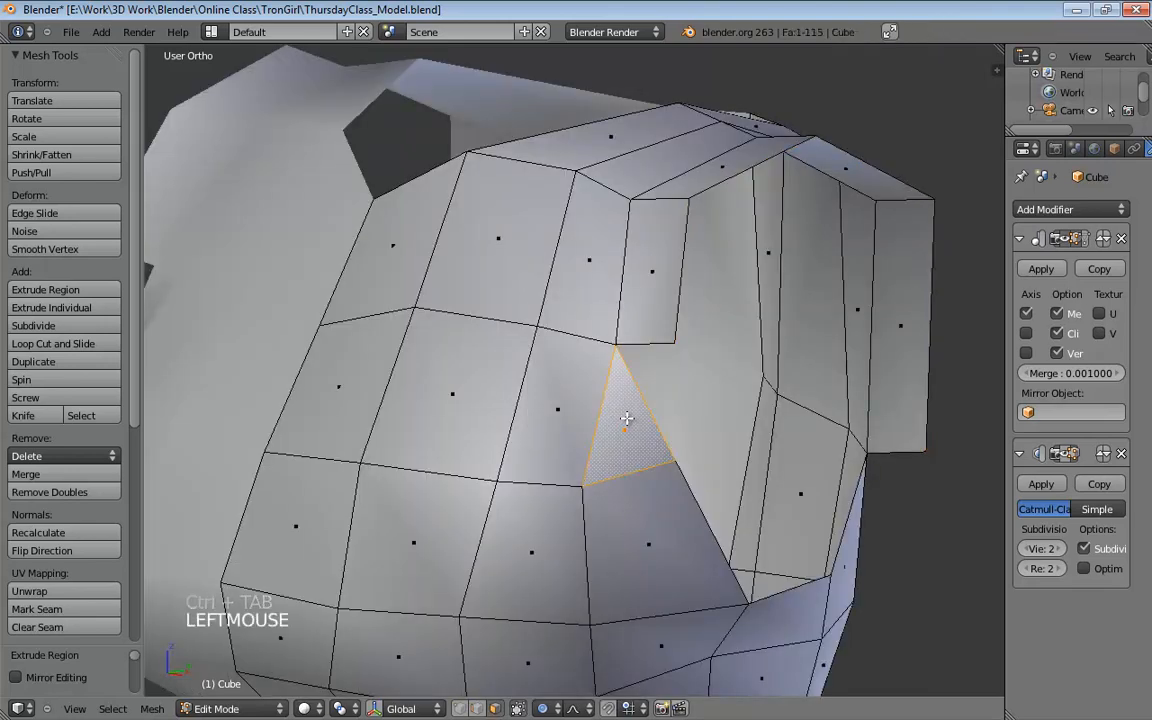
pyautogui.press('x')
pyautogui.click(628, 457)
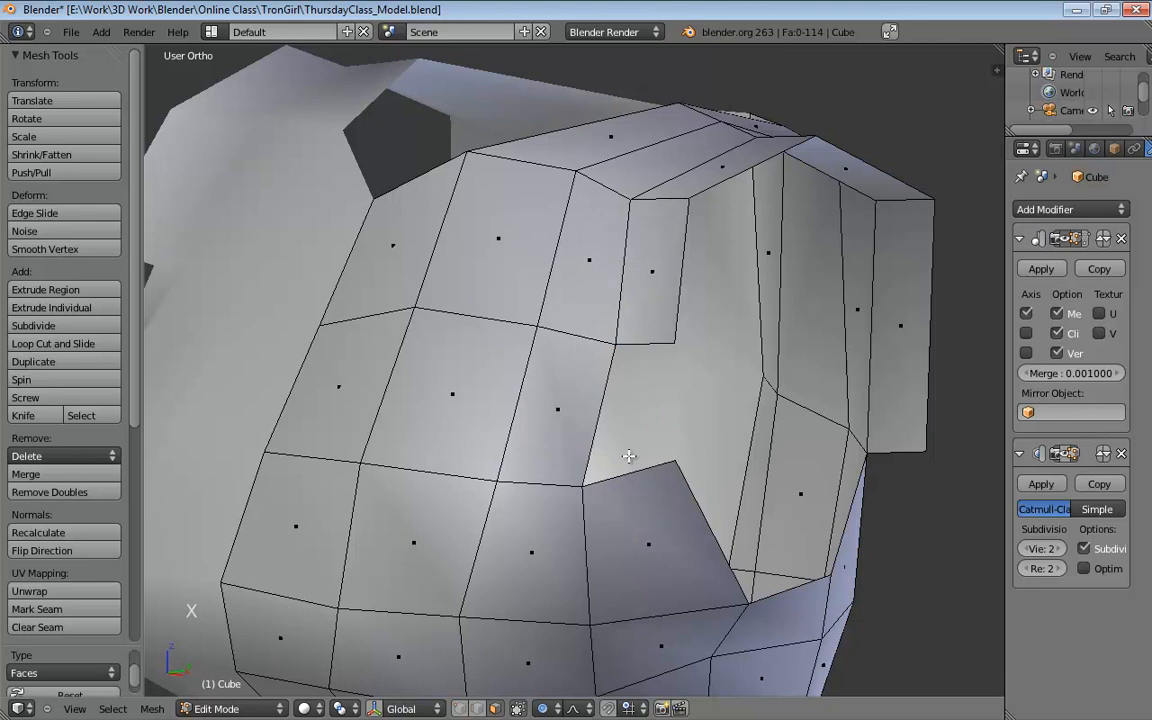
# Fill a face between the front strip's lower edge and the top edge of the face beneath the gap
pyautogui.hotkey('ctrl', 'Tab')
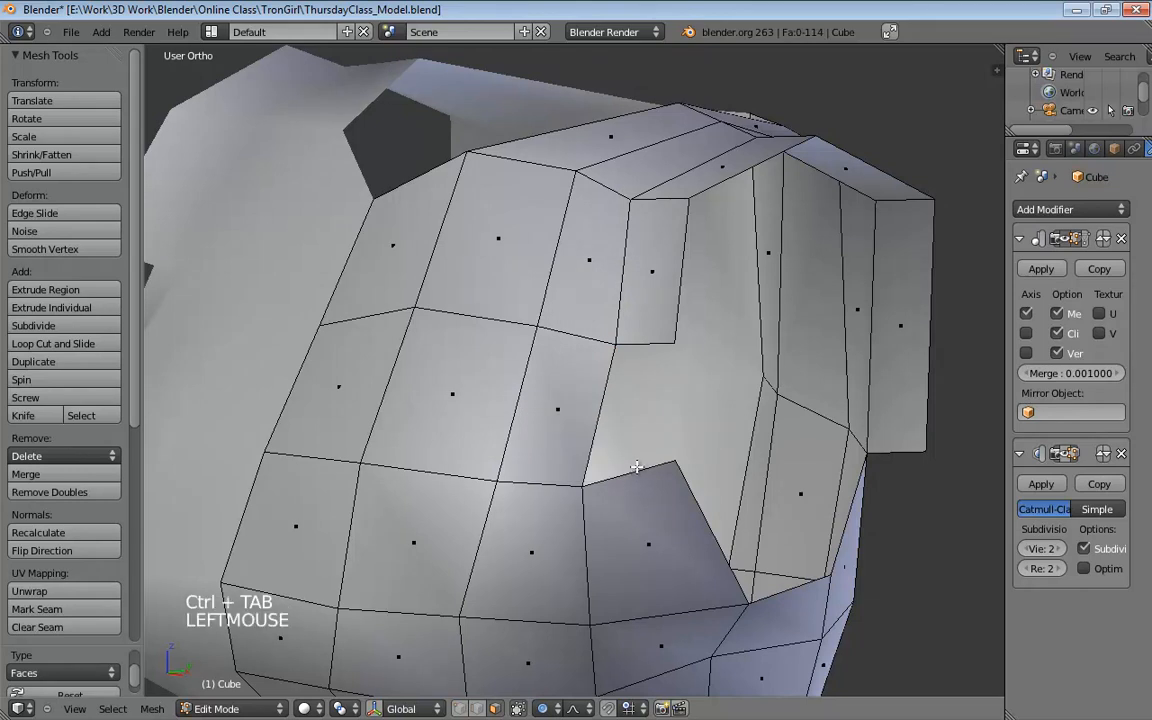
pyautogui.hotkey('ctrl', 'Tab')
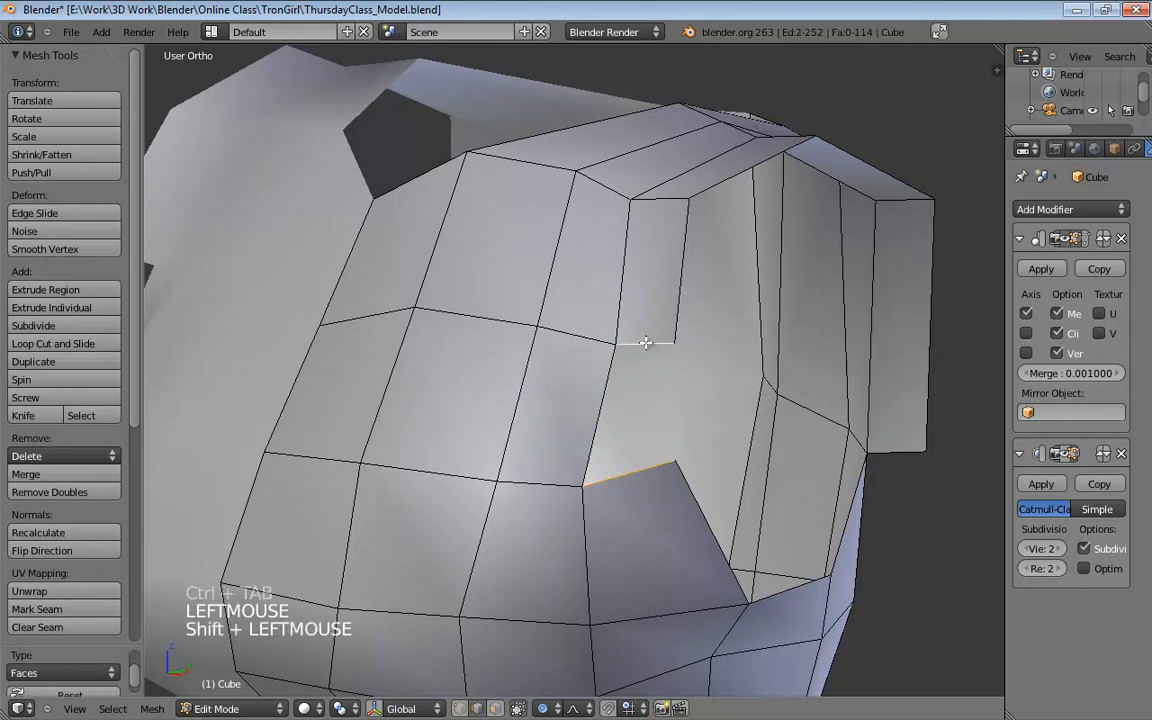
pyautogui.press('f')
pyautogui.moveTo(700, 386); pyautogui.dragTo(621, 370, button='middle')
# Merge the back strip's lower corner vertex into the armhole's rear bottom corner vertex, using At Last
pyautogui.hotkey('ctrl', 'Tab')
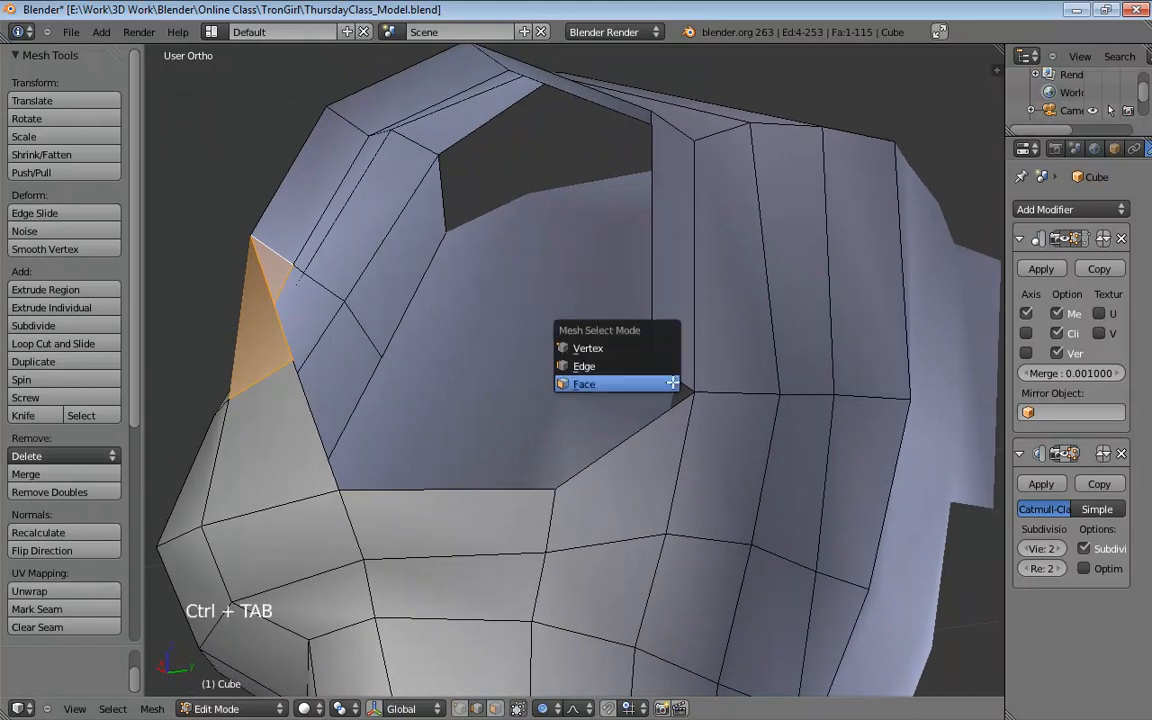
pyautogui.press('1')
pyautogui.click(653, 361)
pyautogui.keyDown('shift'); pyautogui.click(559, 487); pyautogui.keyUp('shift')
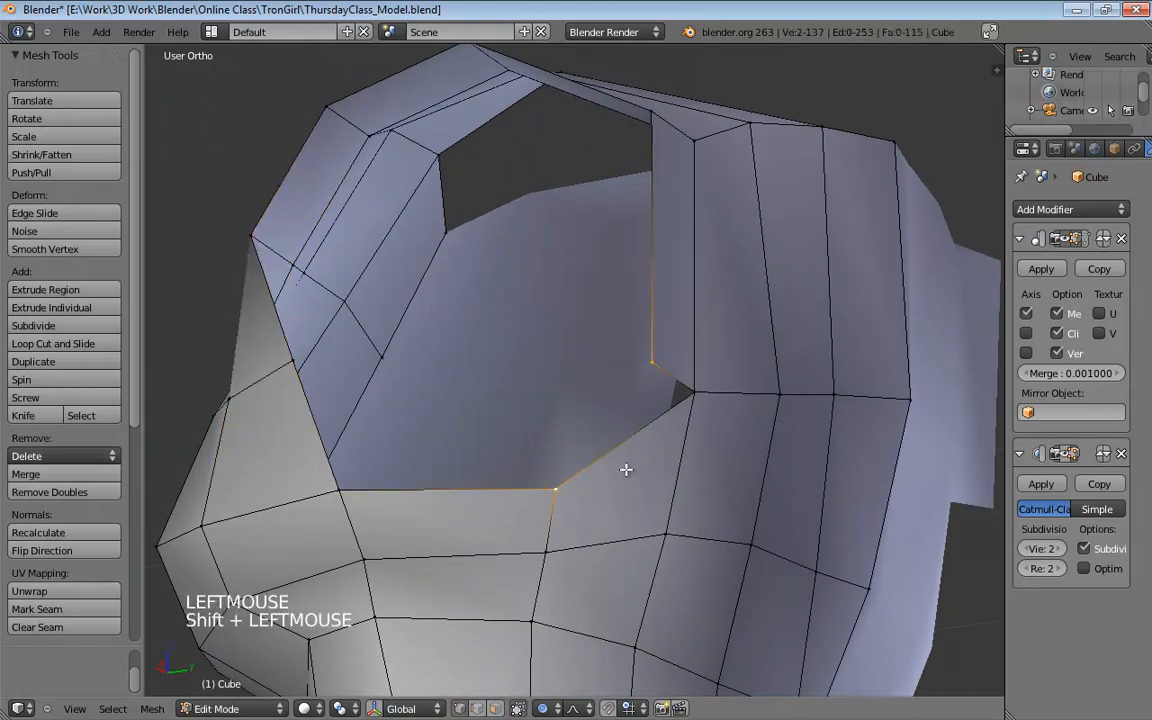
pyautogui.hotkey('alt', 'm')
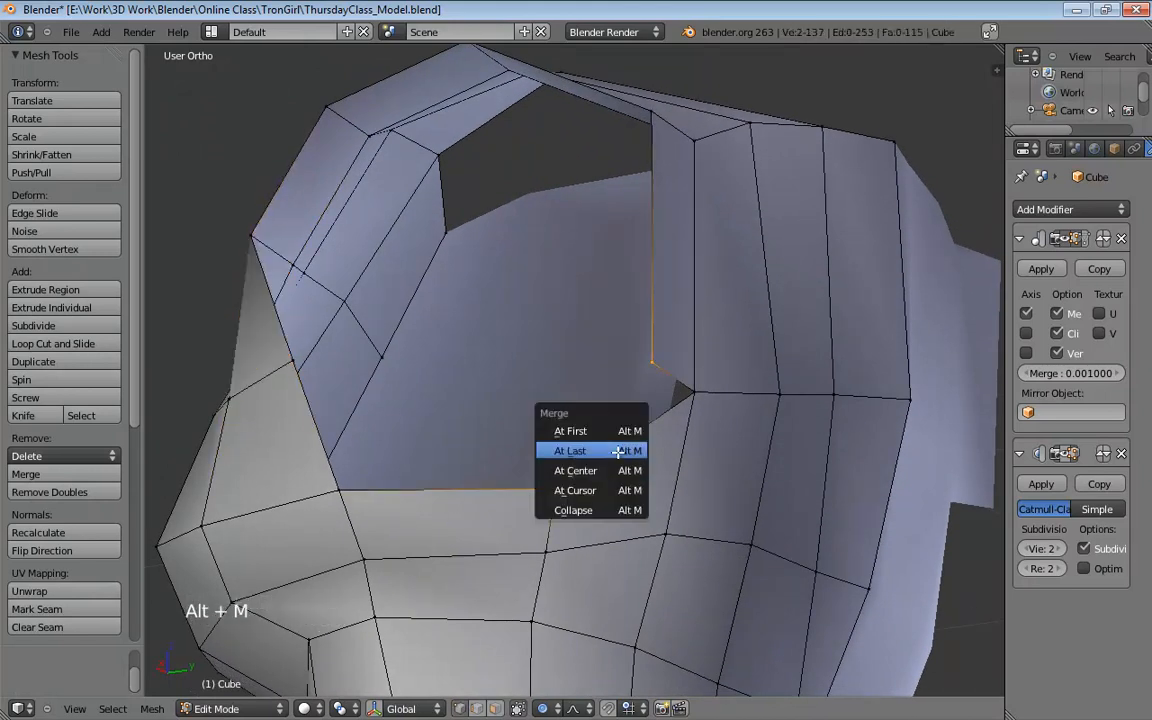
pyautogui.click(617, 451)
pyautogui.moveTo(620, 450); pyautogui.dragTo(641, 461, button='middle')
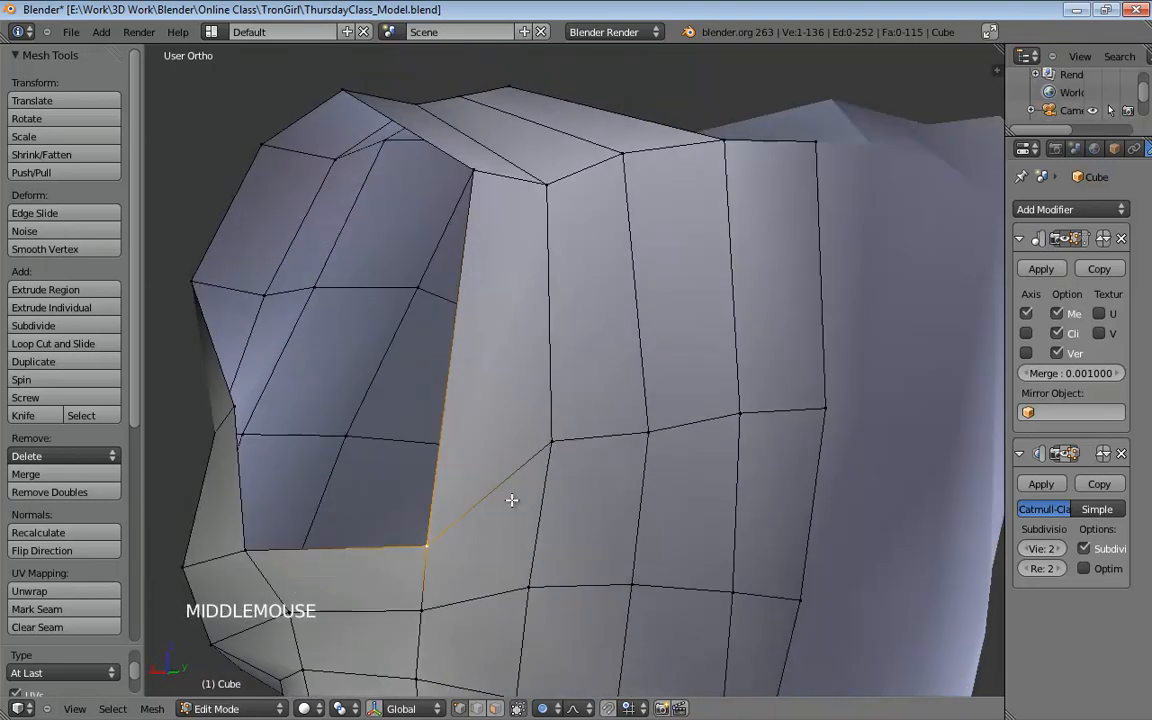
pyautogui.moveTo(431, 540); pyautogui.dragTo(489, 480)
pyautogui.moveTo(531, 479); pyautogui.dragTo(627, 442, button='middle')
pyautogui.scroll(-2, 635, 482)
pyautogui.scroll(-1, 635, 482)
pyautogui.moveTo(627, 442); pyautogui.dragTo(631, 437)
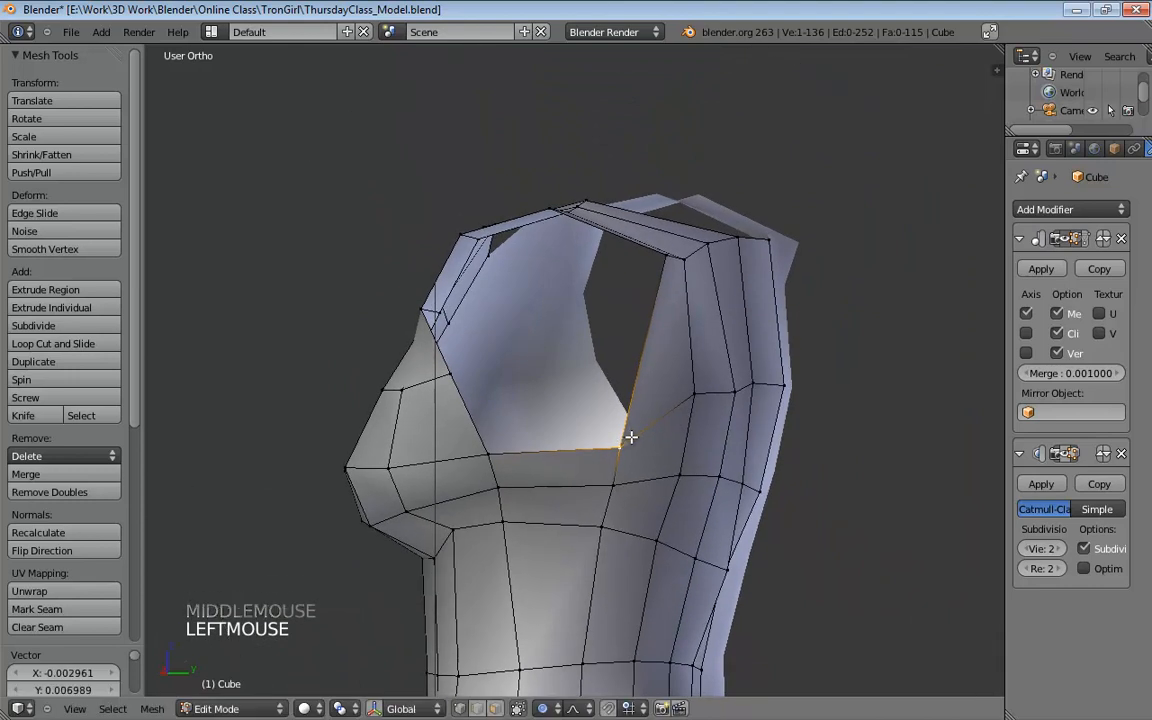
pyautogui.hotkey('ctrl', 'z')
pyautogui.hotkey('ctrl', 'z')
pyautogui.hotkey('ctrl', 'z')
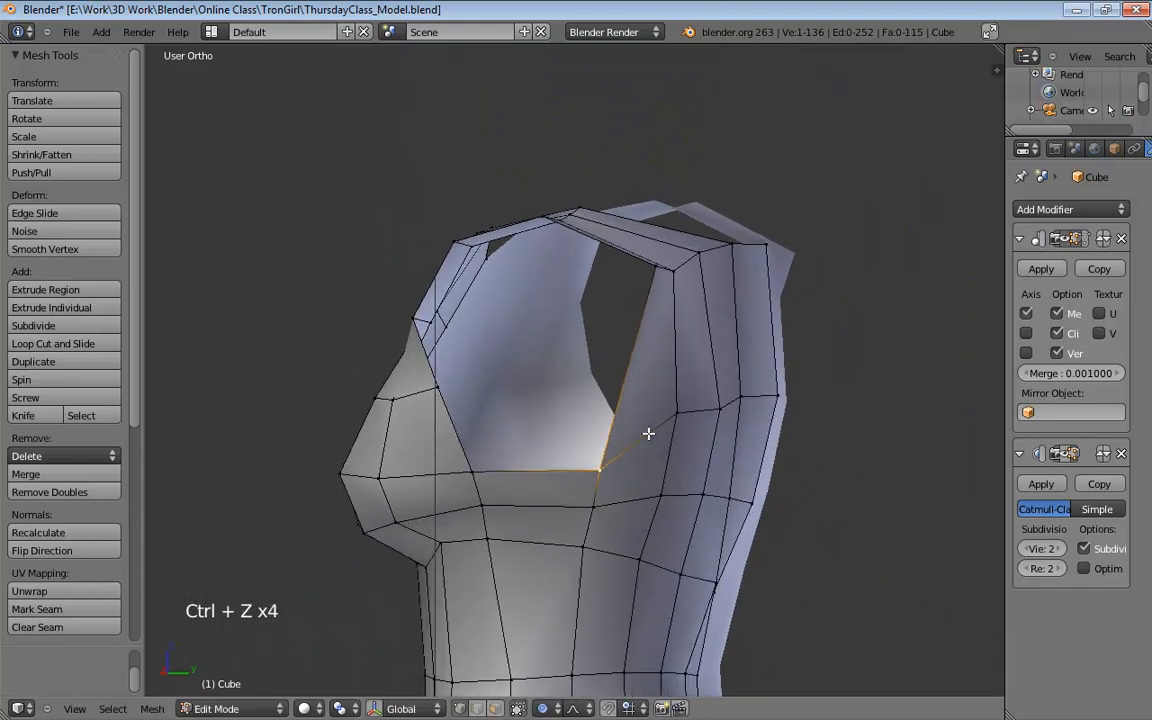
pyautogui.hotkey('ctrl', 'z')
# With proportional editing off, raise the merged armhole corner vertex and lower the neighboring vertex toward the back
pyautogui.moveTo(645, 432); pyautogui.dragTo(578, 478, button='middle')
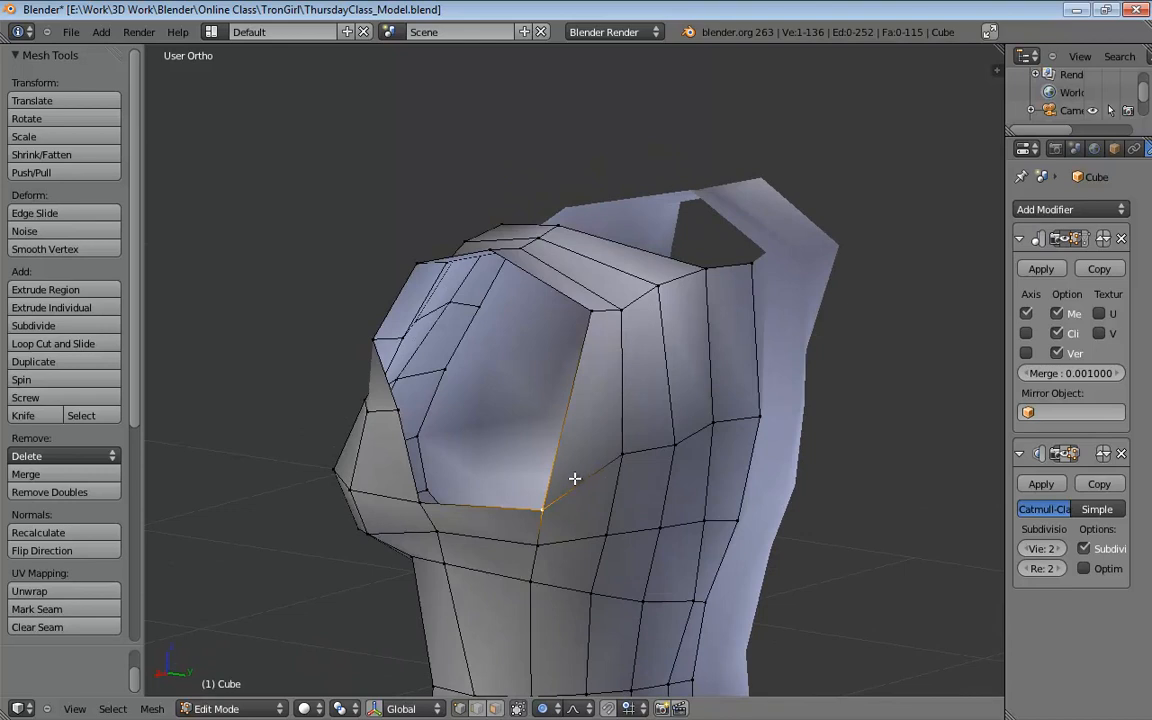
pyautogui.moveTo(541, 510); pyautogui.dragTo(556, 470)
pyautogui.click(621, 456)
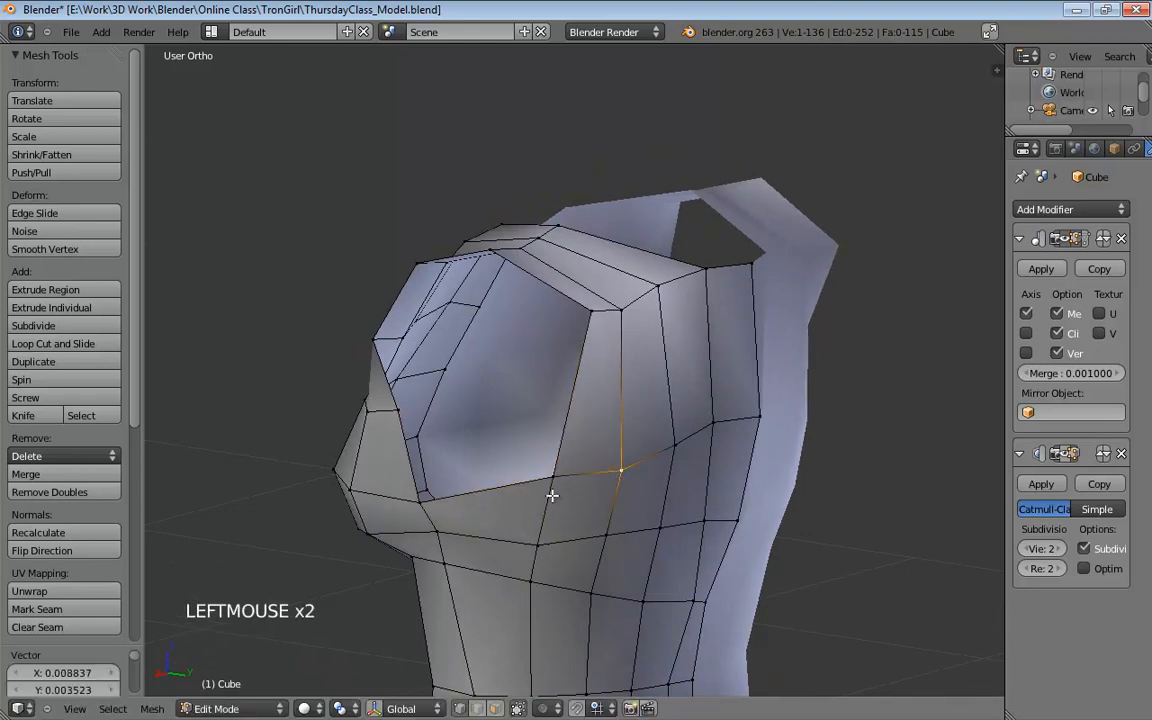
# Reposition the front and bottom armhole vertices and the two side vertices beneath them to even out the underarm mesh
pyautogui.moveTo(550, 491); pyautogui.dragTo(594, 451, button='middle')
pyautogui.scroll(-1, 600, 470)
pyautogui.keyDown('shift'); pyautogui.moveTo(630, 504); pyautogui.dragTo(640, 491, button='middle'); pyautogui.keyUp('shift')
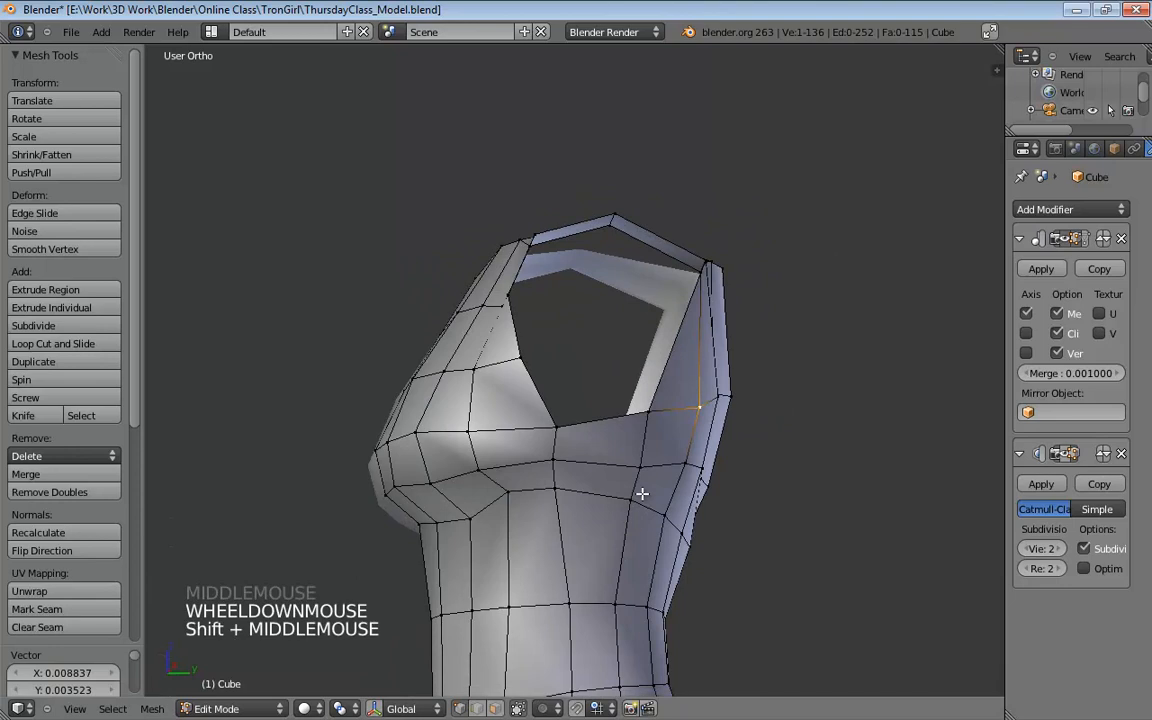
pyautogui.click(554, 362)
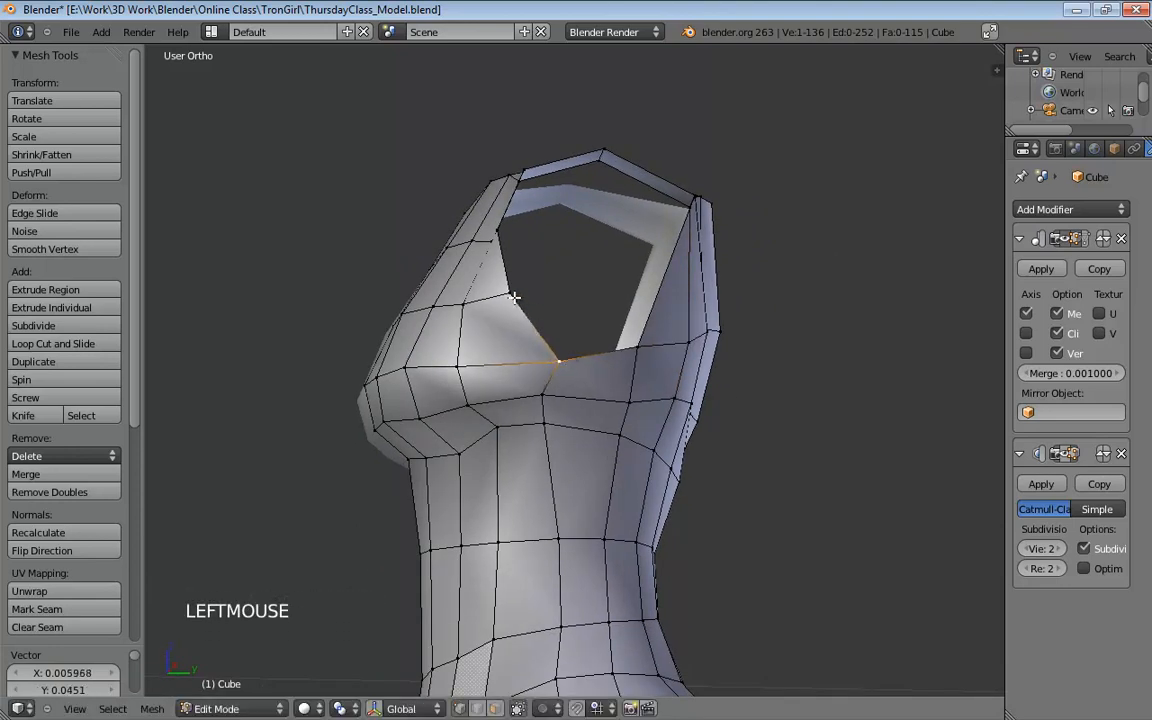
pyautogui.click(510, 332)
pyautogui.click(553, 400)
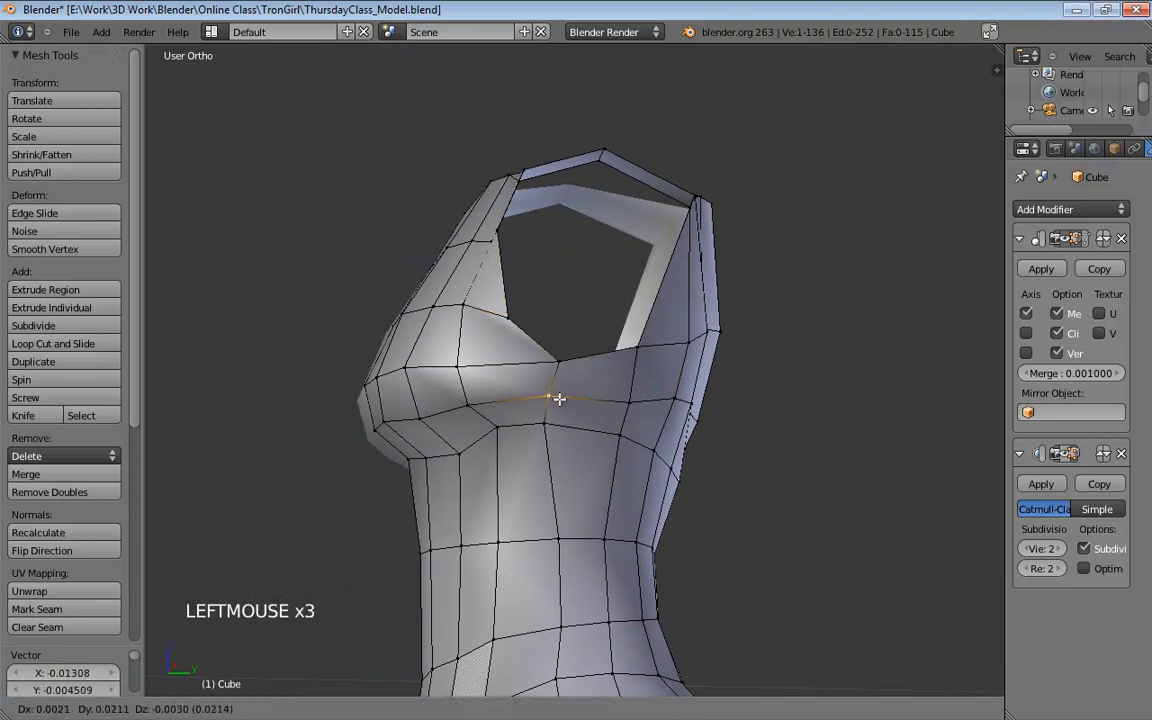
pyautogui.click(560, 424)
pyautogui.keyDown('shift'); pyautogui.moveTo(584, 466); pyautogui.dragTo(712, 360, button='middle'); pyautogui.keyUp('shift')
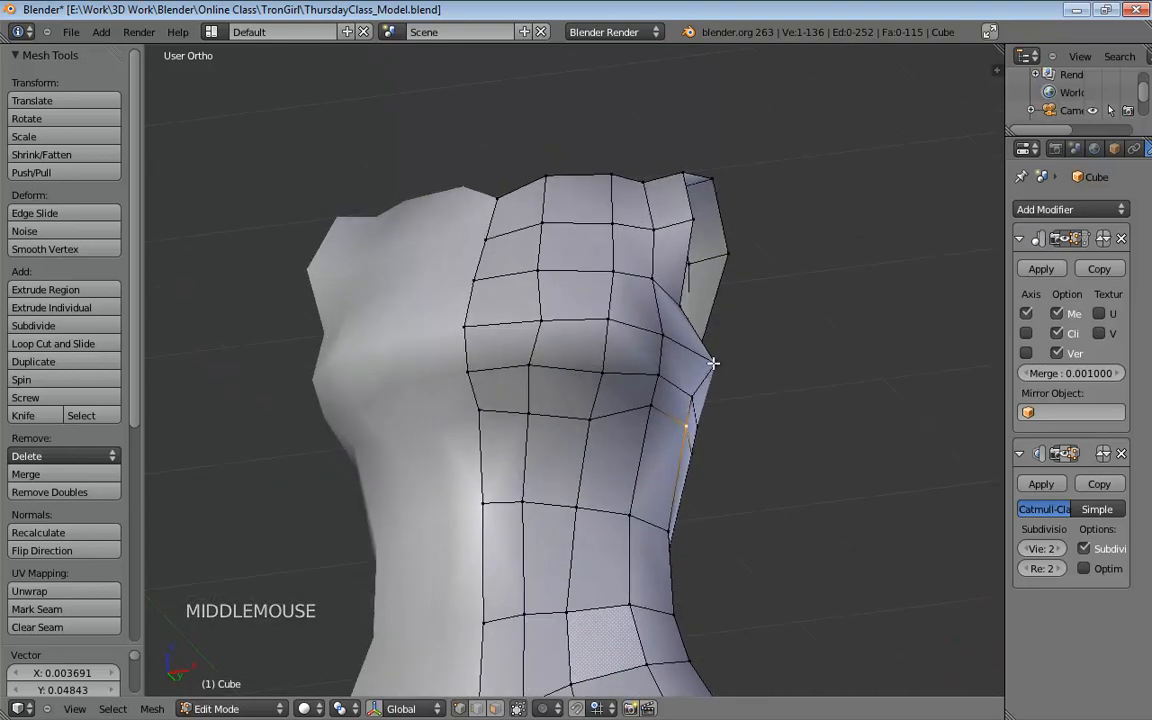
# In front view, move the underarm vertex out to the drawn armpit
pyautogui.moveTo(712, 360); pyautogui.dragTo(686, 364)
pyautogui.moveTo(686, 364); pyautogui.dragTo(656, 442, button='middle')
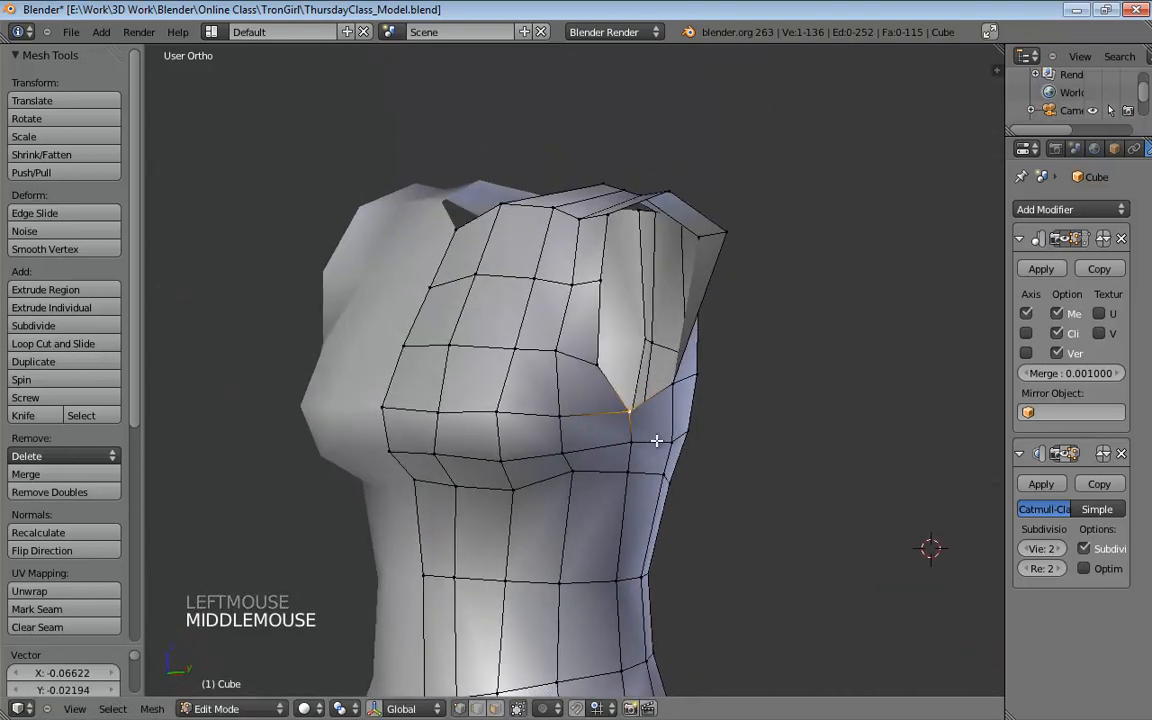
pyautogui.press('KP_1')
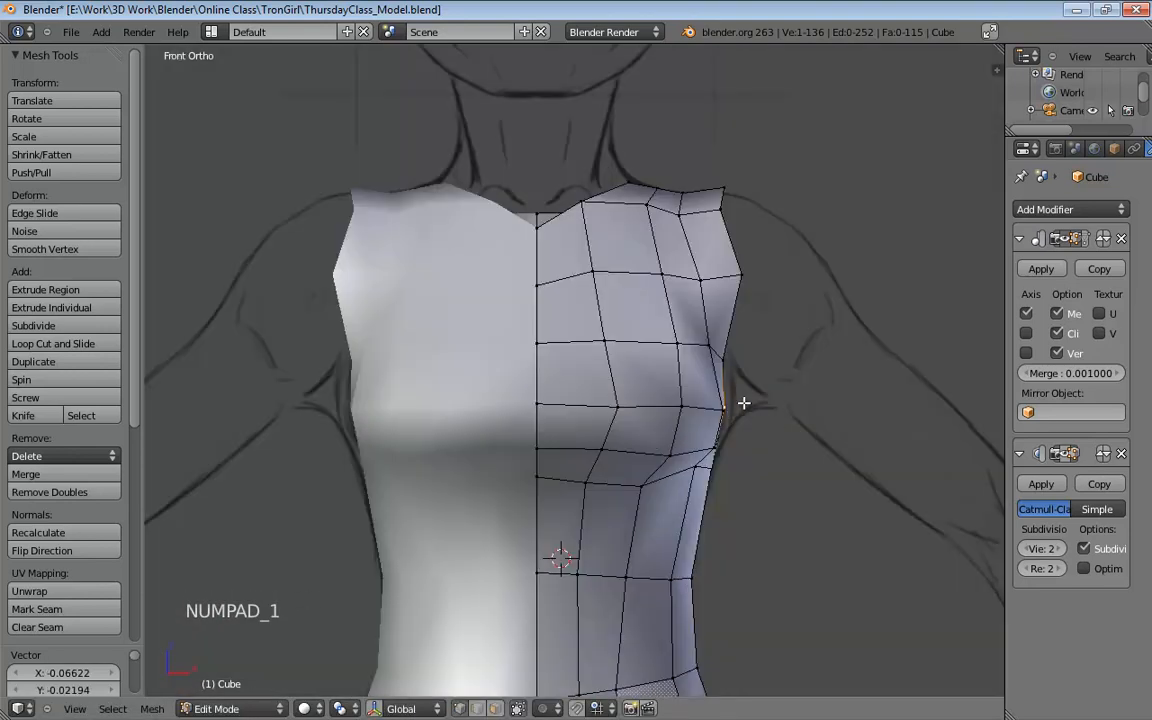
pyautogui.hotkey('ctrl', 'z')
pyautogui.moveTo(730, 410); pyautogui.dragTo(744, 418)
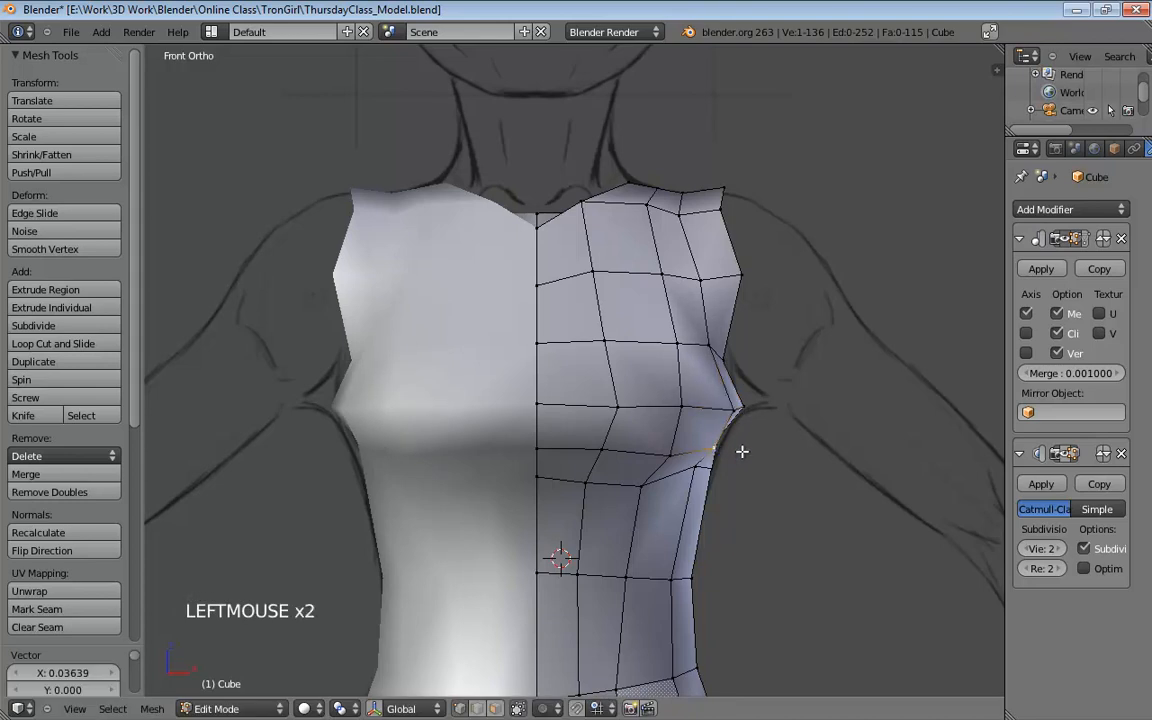
# With proportional editing on at size 0.39, pull the vertex below the armpit and the lower front armhole vertex outward
pyautogui.press('o')
pyautogui.press('o')
pyautogui.press('o')
pyautogui.press('g')
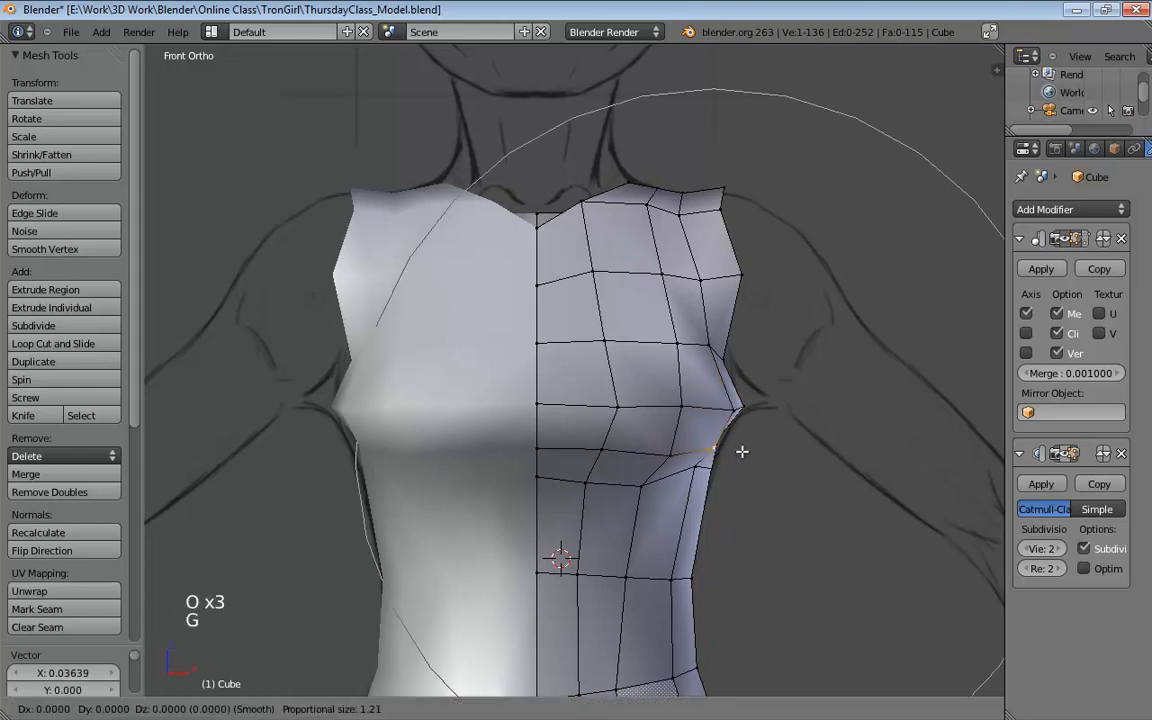
pyautogui.scroll(7, 743, 452)
pyautogui.scroll(8, 745, 452)
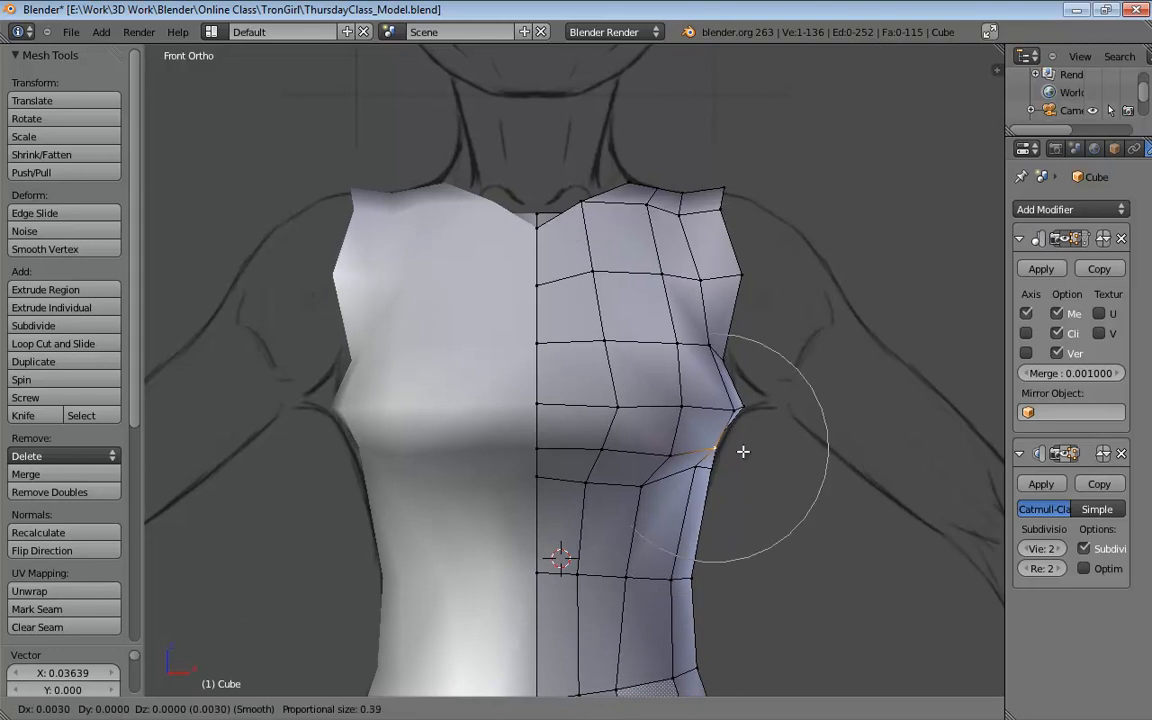
pyautogui.click(752, 453)
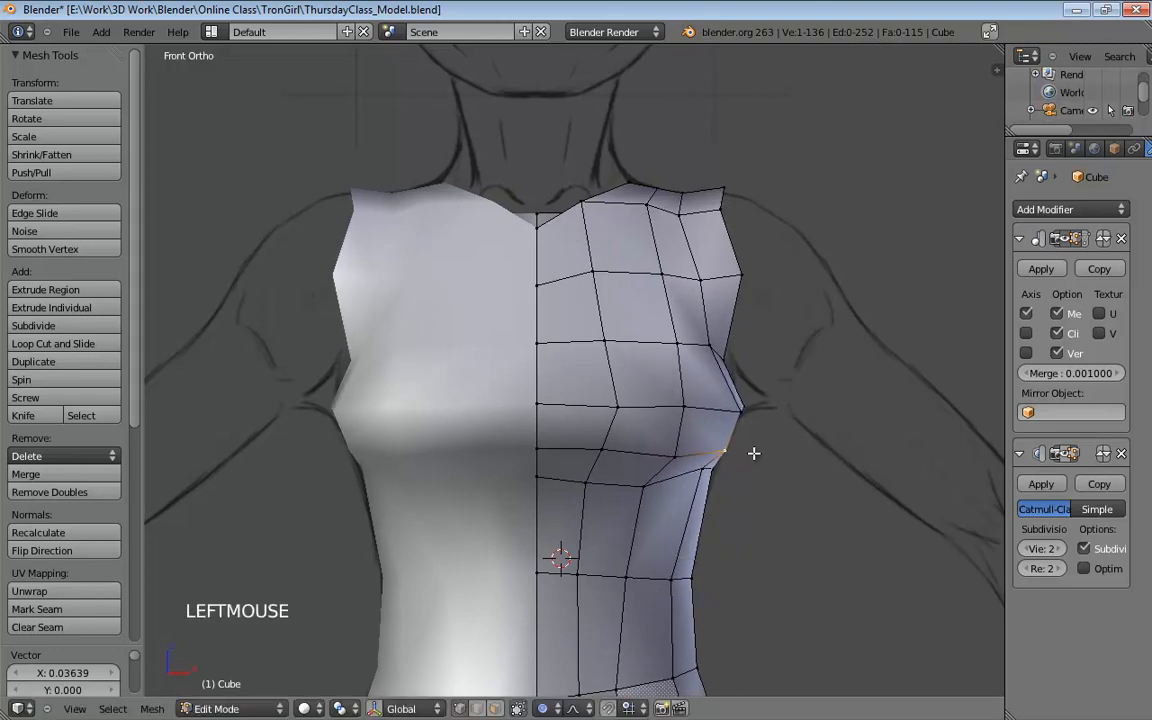
pyautogui.press('g')
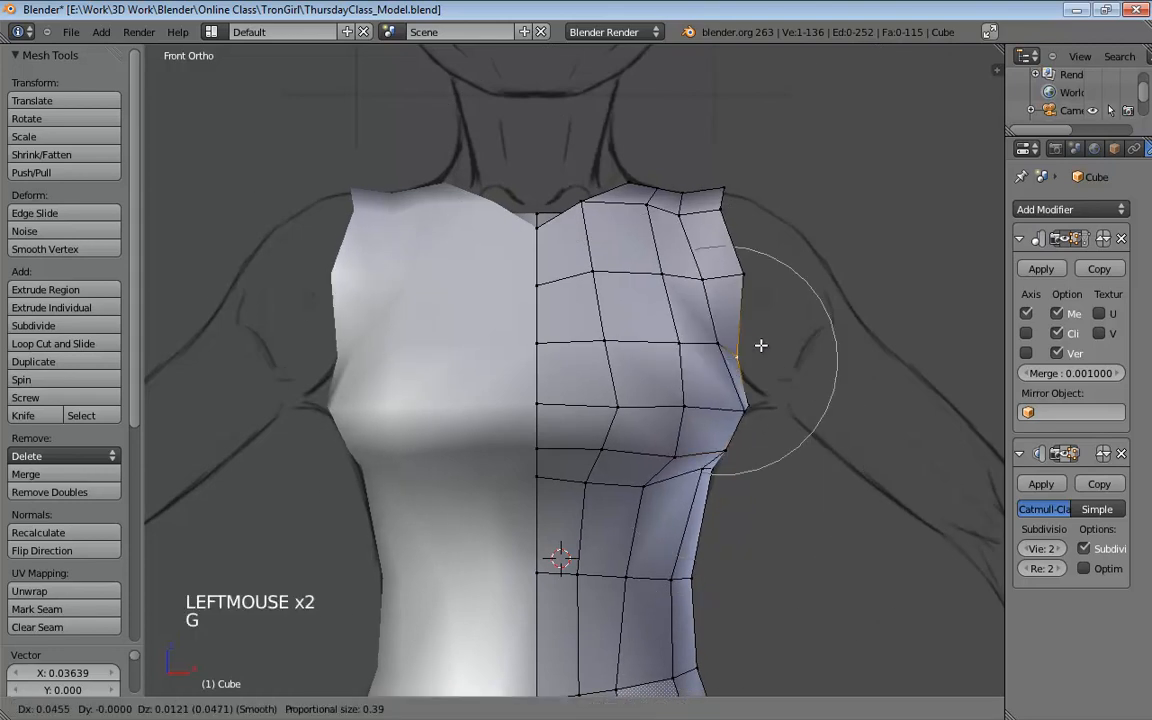
pyautogui.click(762, 337)
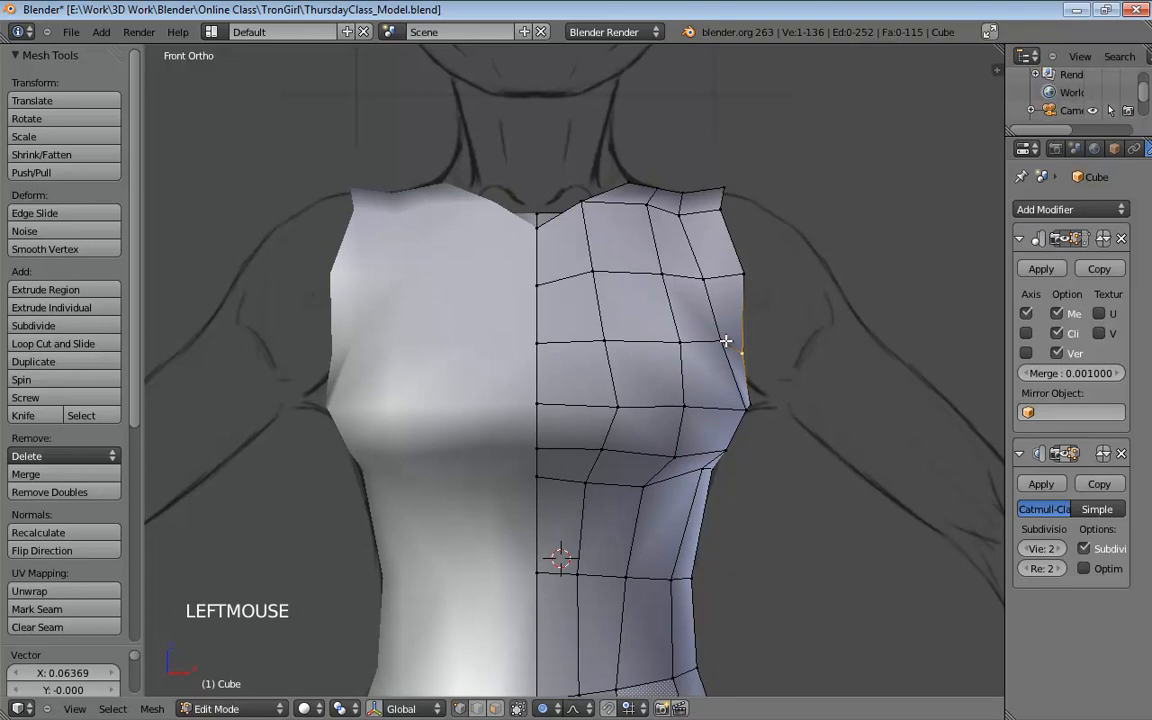
# In wireframe without proportional editing, reposition the vertices along the armhole edge from armpit to shoulder, pulling the upper ones inward
pyautogui.press('z')
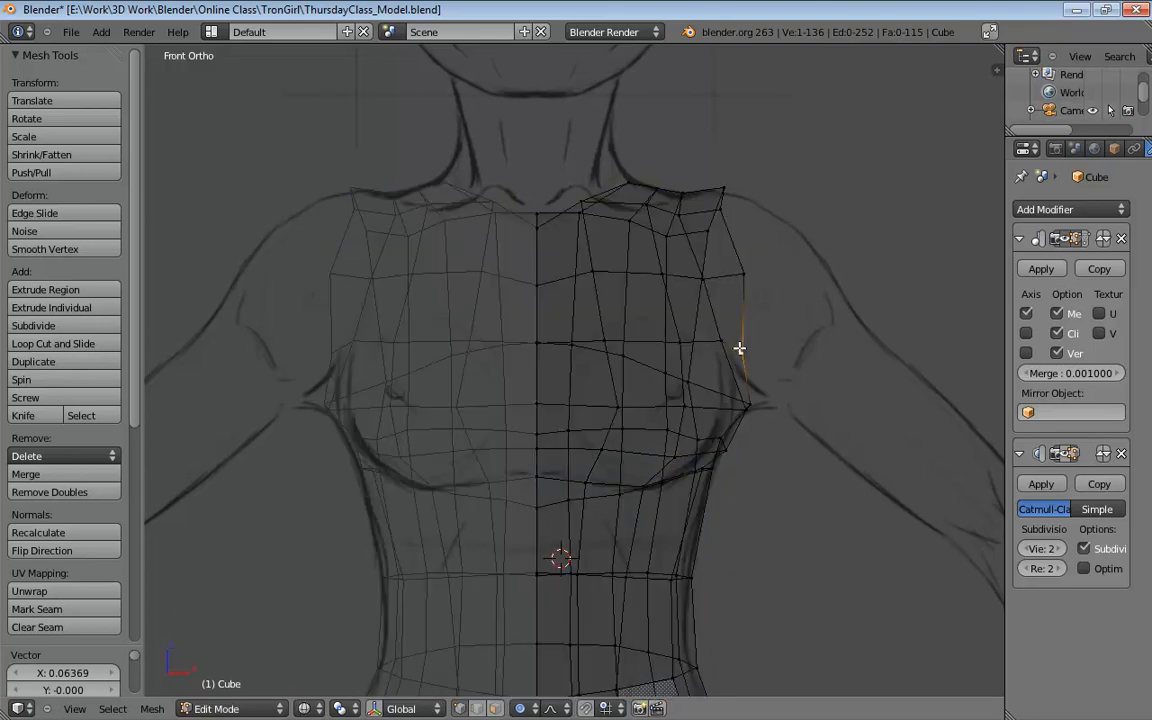
pyautogui.press('o')
pyautogui.moveTo(738, 349); pyautogui.dragTo(710, 343)
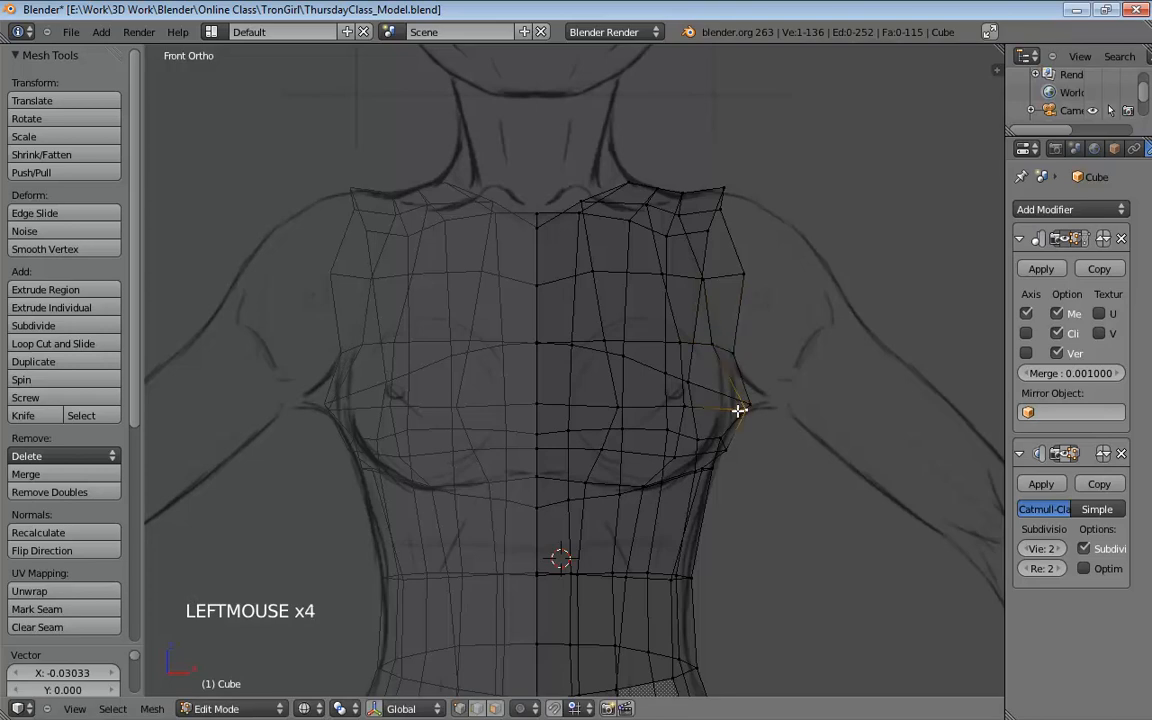
pyautogui.moveTo(739, 410); pyautogui.dragTo(750, 404)
pyautogui.moveTo(743, 274); pyautogui.dragTo(710, 275)
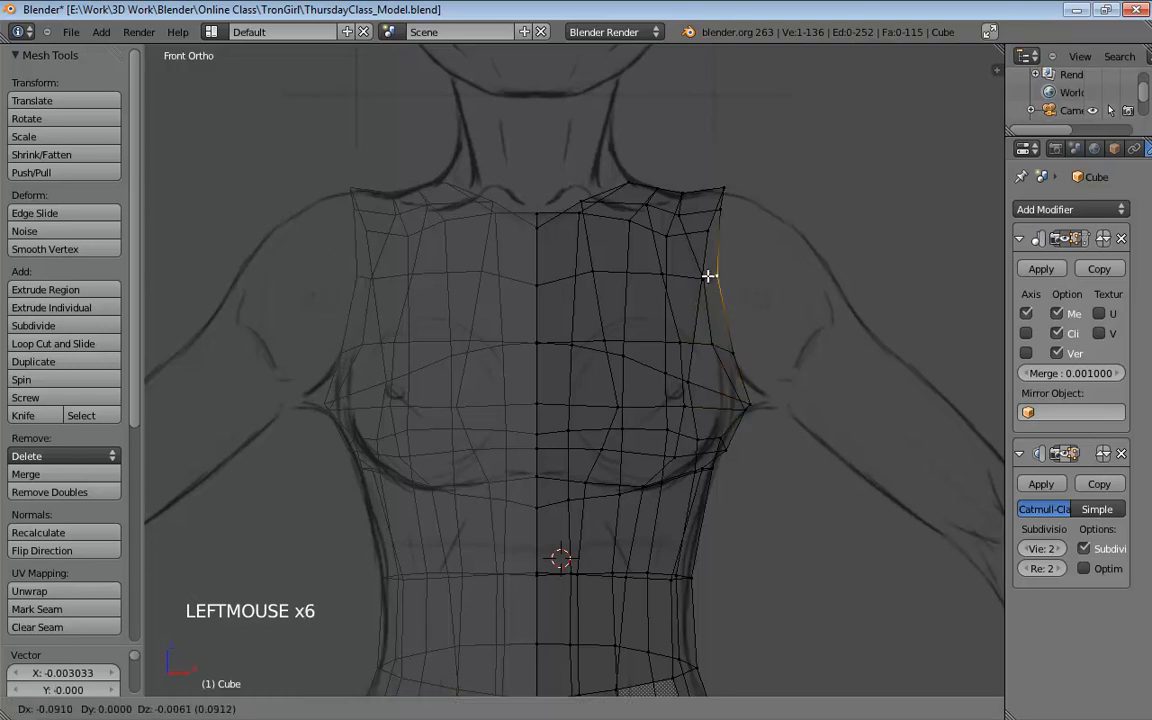
pyautogui.click(714, 210)
pyautogui.moveTo(711, 206); pyautogui.dragTo(696, 194)
# Orbit to the torso's side and adjust the rear underarm vertex on the armhole edge
pyautogui.moveTo(838, 380); pyautogui.dragTo(424, 378, button='middle')
pyautogui.click(450, 381)
pyautogui.moveTo(450, 381); pyautogui.dragTo(434, 388)
pyautogui.moveTo(480, 380); pyautogui.dragTo(569, 364, button='middle')
# Preview the torso in solid shading with the Subsurf modifier shown and examine the armhole's shape
pyautogui.scroll(-2, 679, 381)
pyautogui.moveTo(719, 334)
pyautogui.mouseDown(button='middle')
pyautogui.moveTo(774, 345)
pyautogui.moveTo(851, 324)
pyautogui.moveTo(827, 354)
pyautogui.moveTo(720, 345)
pyautogui.moveTo(1044, 462)
pyautogui.mouseUp(button='middle')
pyautogui.press('z')
pyautogui.click(1065, 458)
pyautogui.moveTo(728, 434); pyautogui.dragTo(566, 411, button='middle')
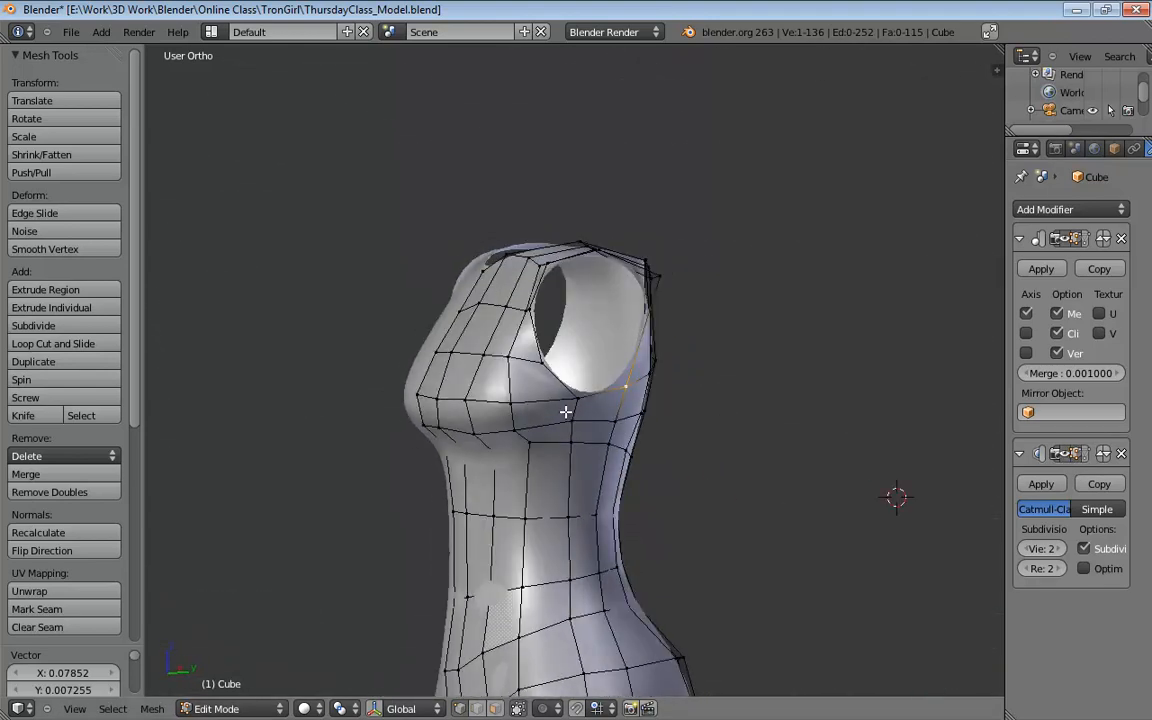
# In right-side wireframe view, raise the bust apex vertices and the vertex beside them to follow the drawn bust profile
pyautogui.press('KP_1')
pyautogui.press('KP_3')
pyautogui.scroll(5, 566, 411)
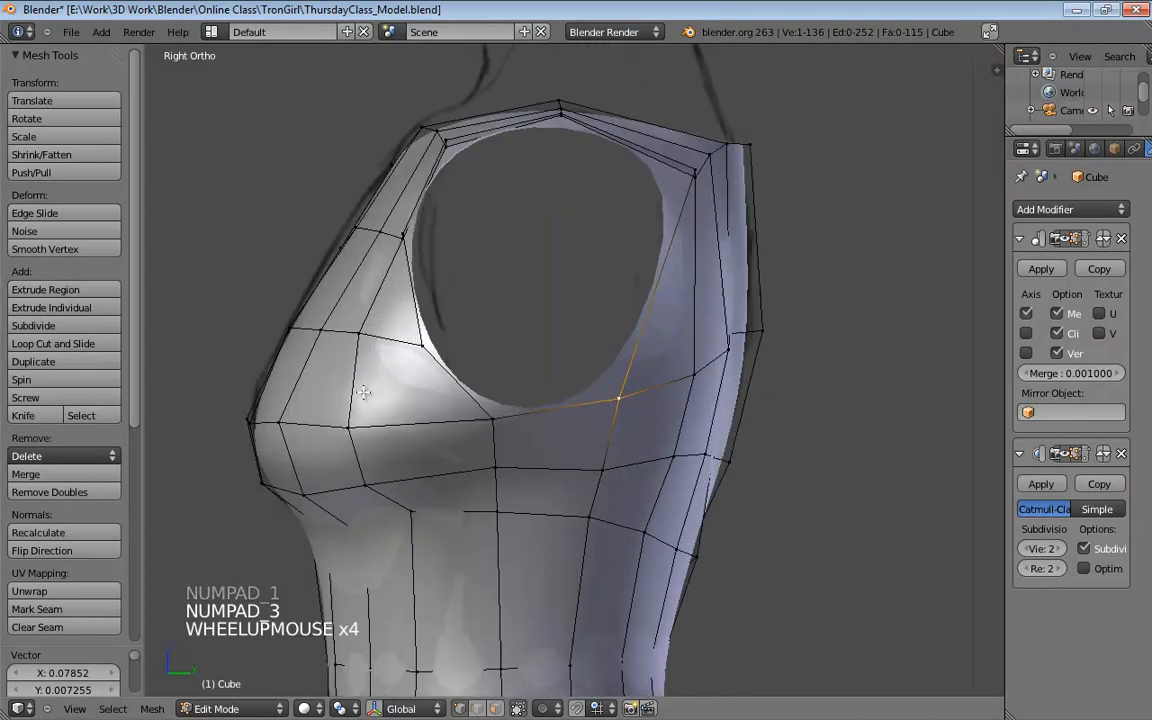
pyautogui.press('z')
pyautogui.keyDown('shift'); pyautogui.moveTo(352, 383); pyautogui.dragTo(563, 324, button='middle'); pyautogui.keyUp('shift')
pyautogui.scroll(2, 444, 342)
pyautogui.keyDown('shift'); pyautogui.moveTo(444, 342); pyautogui.dragTo(489, 327, button='middle'); pyautogui.keyUp('shift')
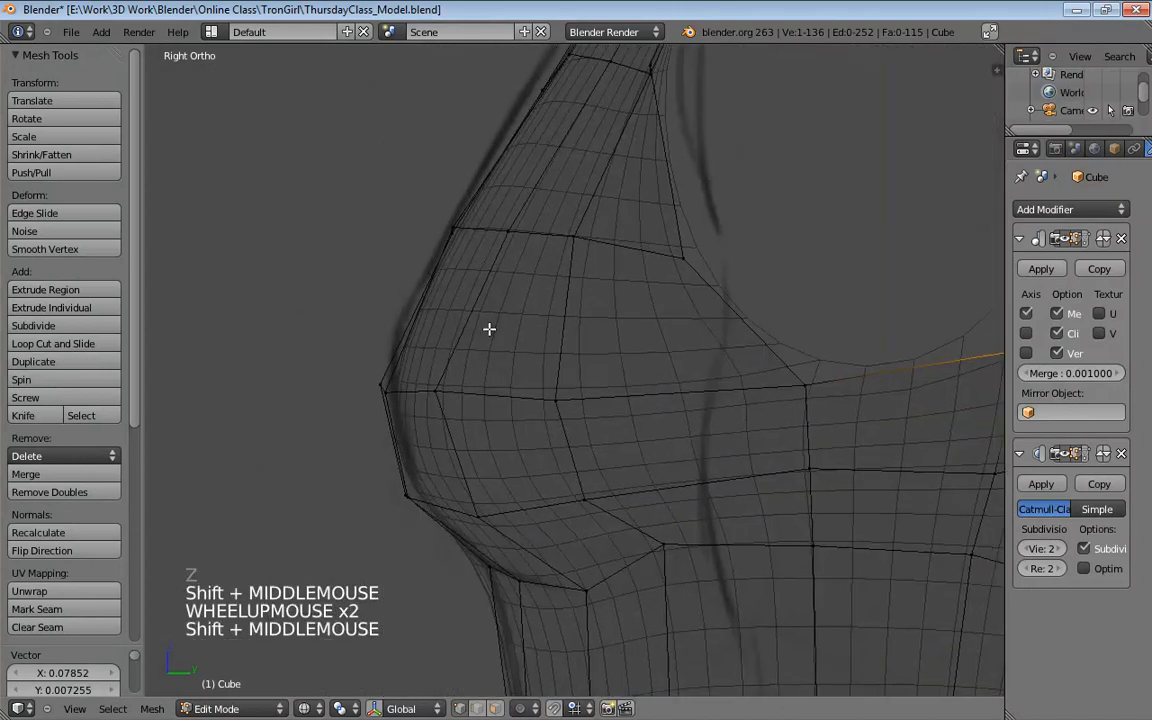
pyautogui.keyDown('shift'); pyautogui.moveTo(388, 375); pyautogui.dragTo(406, 355, button='middle'); pyautogui.keyUp('shift')
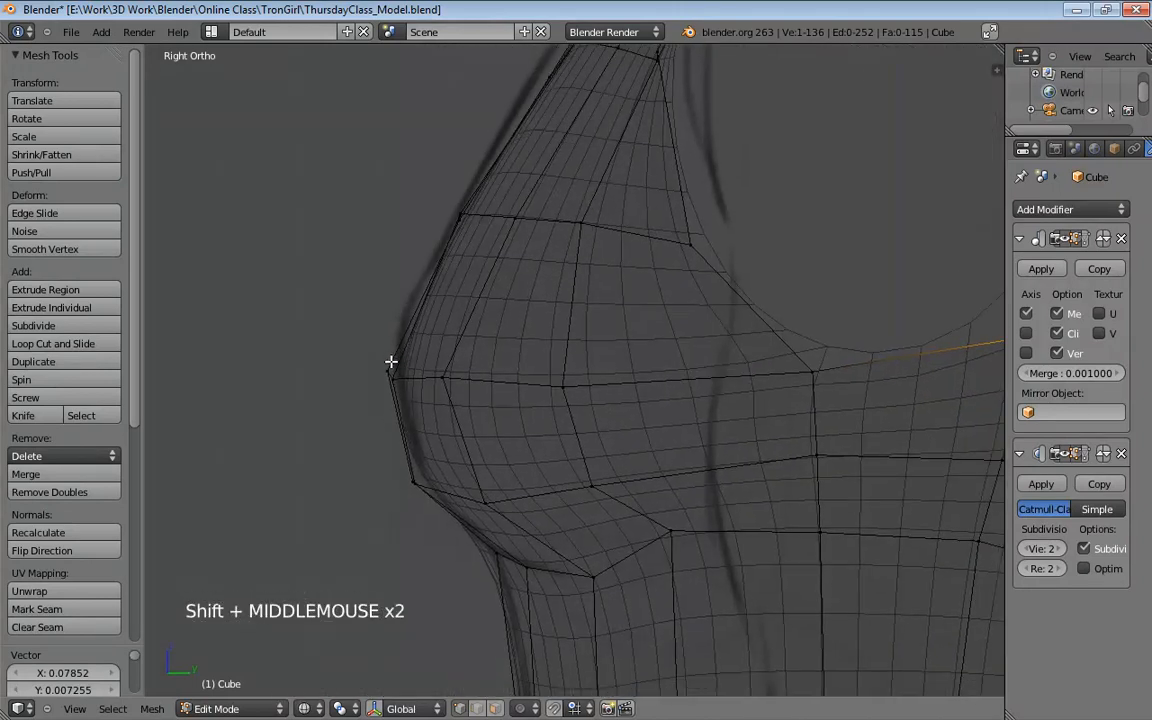
pyautogui.moveTo(385, 375); pyautogui.dragTo(389, 330)
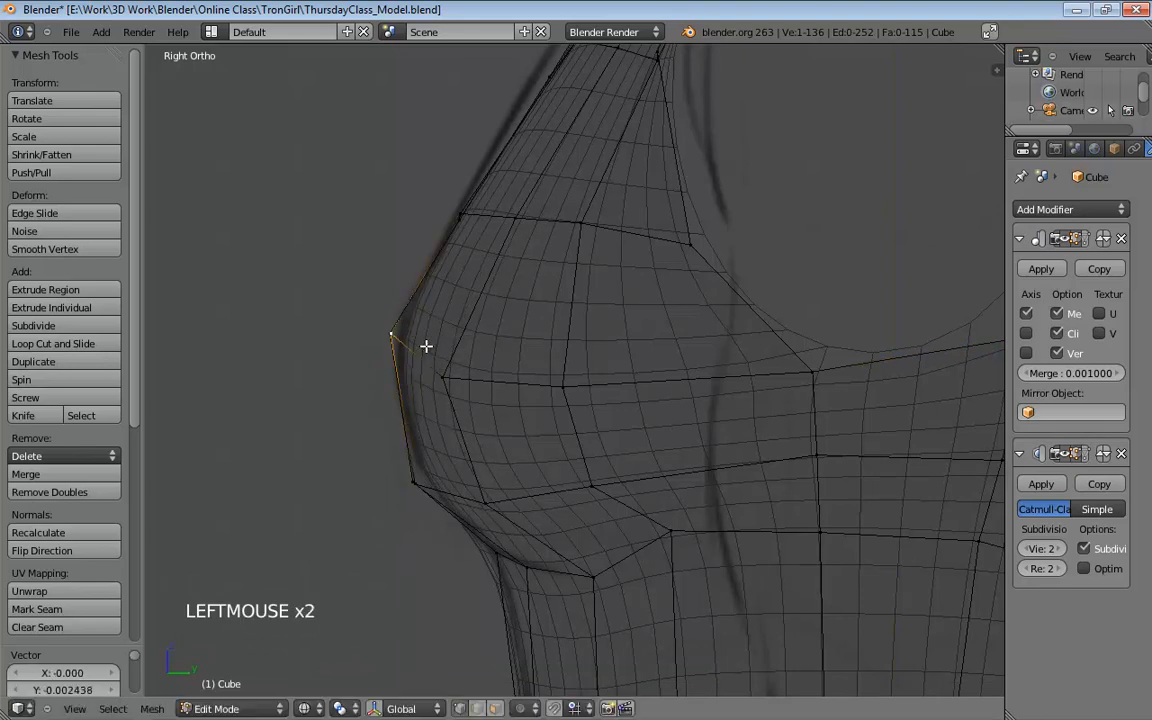
pyautogui.moveTo(444, 380); pyautogui.dragTo(411, 318)
pyautogui.moveTo(563, 386); pyautogui.dragTo(543, 369)
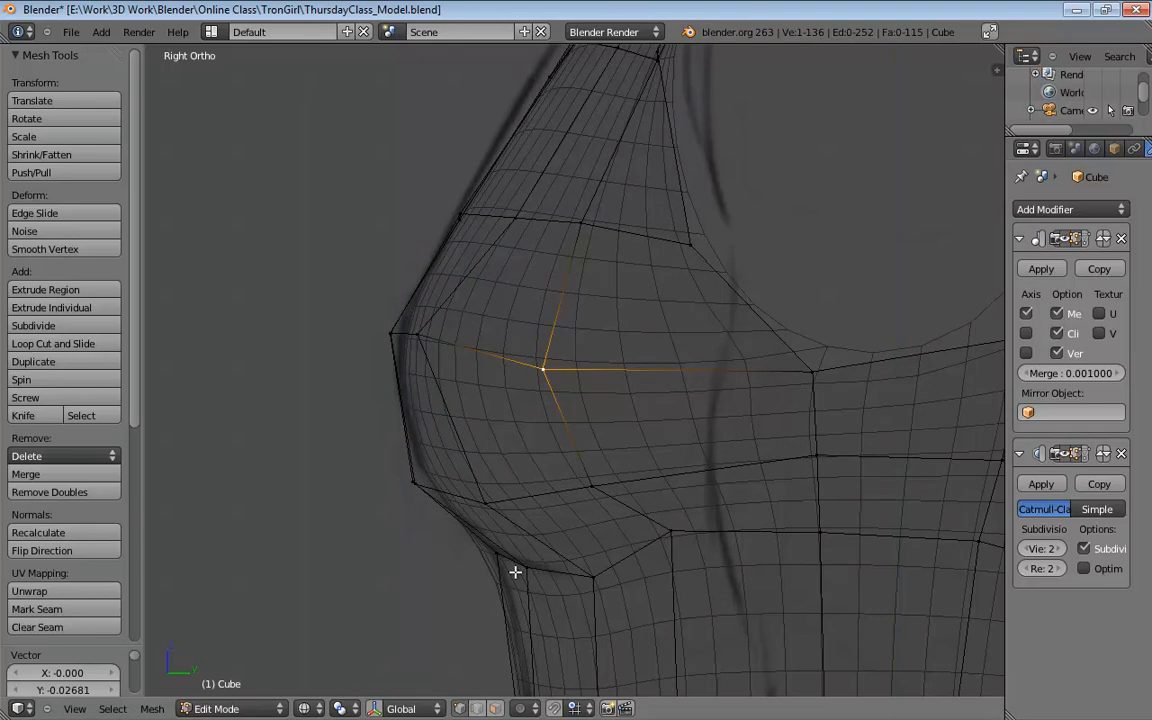
# Shift the outer under-bust vertex slightly inward and down to even out the spacing below the bust
pyautogui.keyDown('shift'); pyautogui.moveTo(598, 577); pyautogui.dragTo(697, 366, button='middle'); pyautogui.keyUp('shift')
pyautogui.scroll(-2, 735, 450)
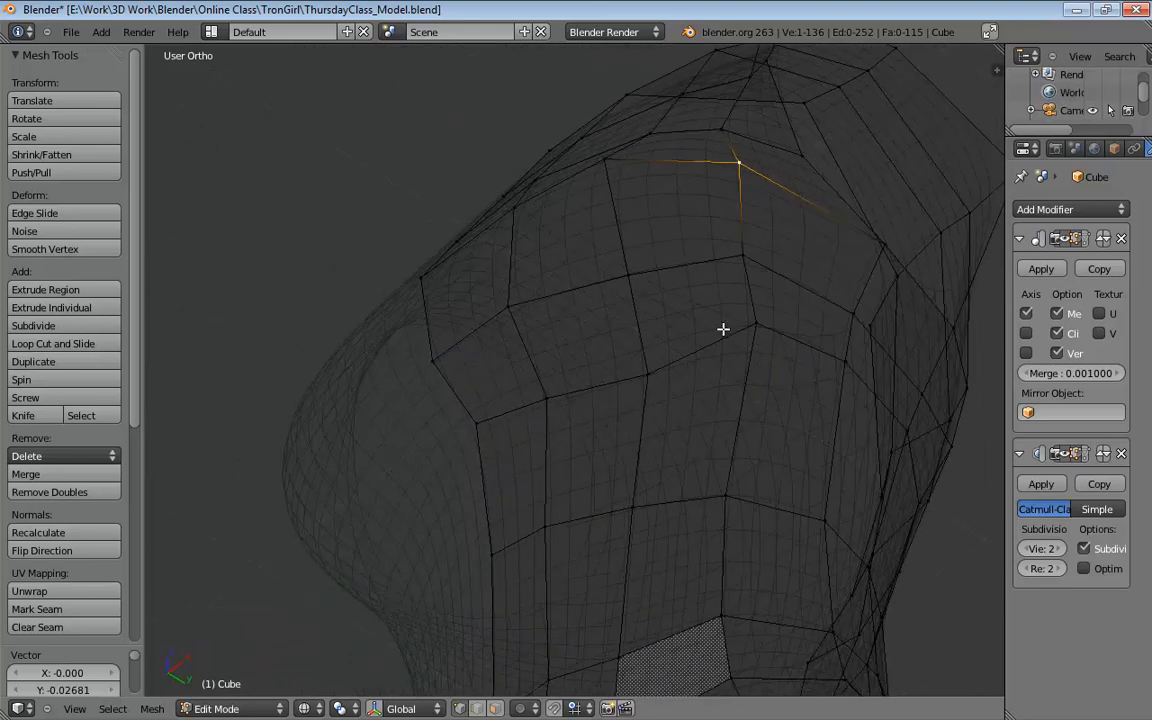
pyautogui.click(751, 342)
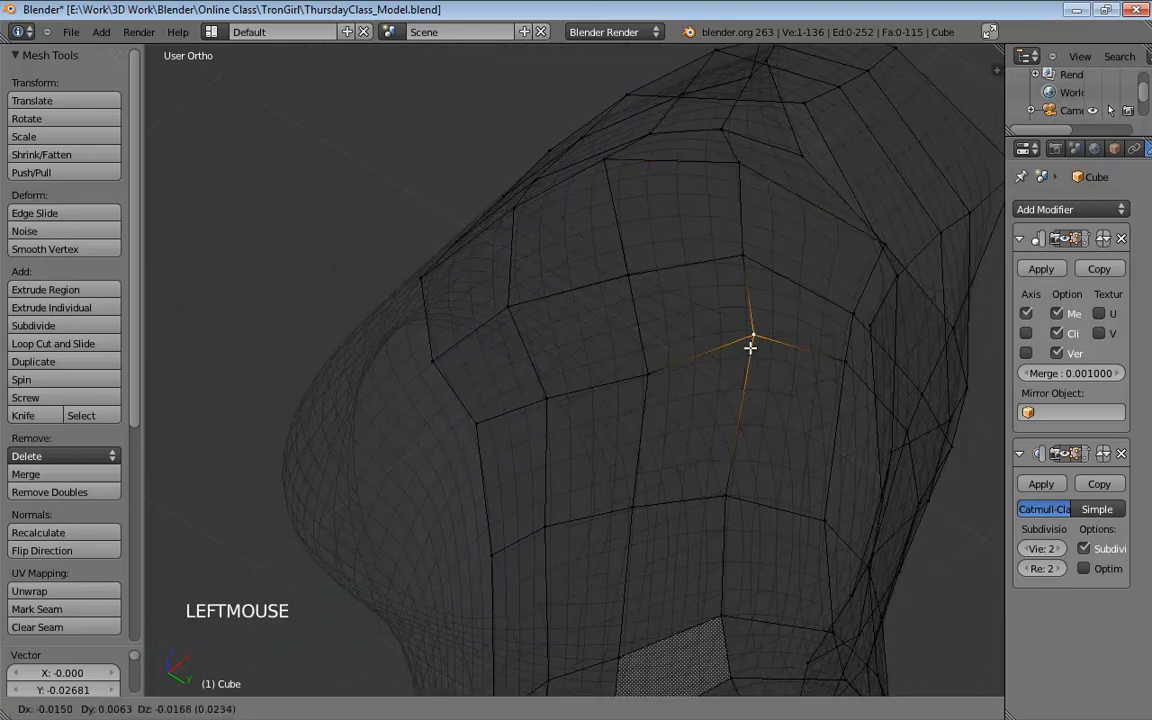
pyautogui.moveTo(761, 352); pyautogui.dragTo(741, 420, button='middle')
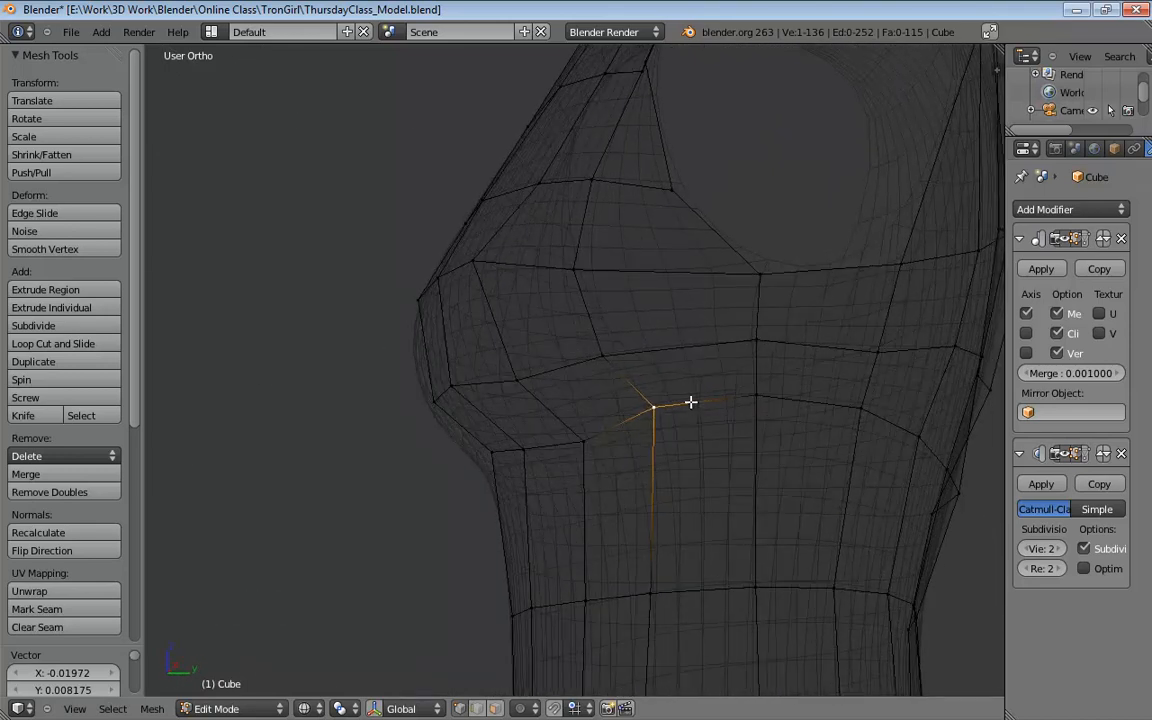
pyautogui.moveTo(679, 388); pyautogui.dragTo(728, 288, button='middle')
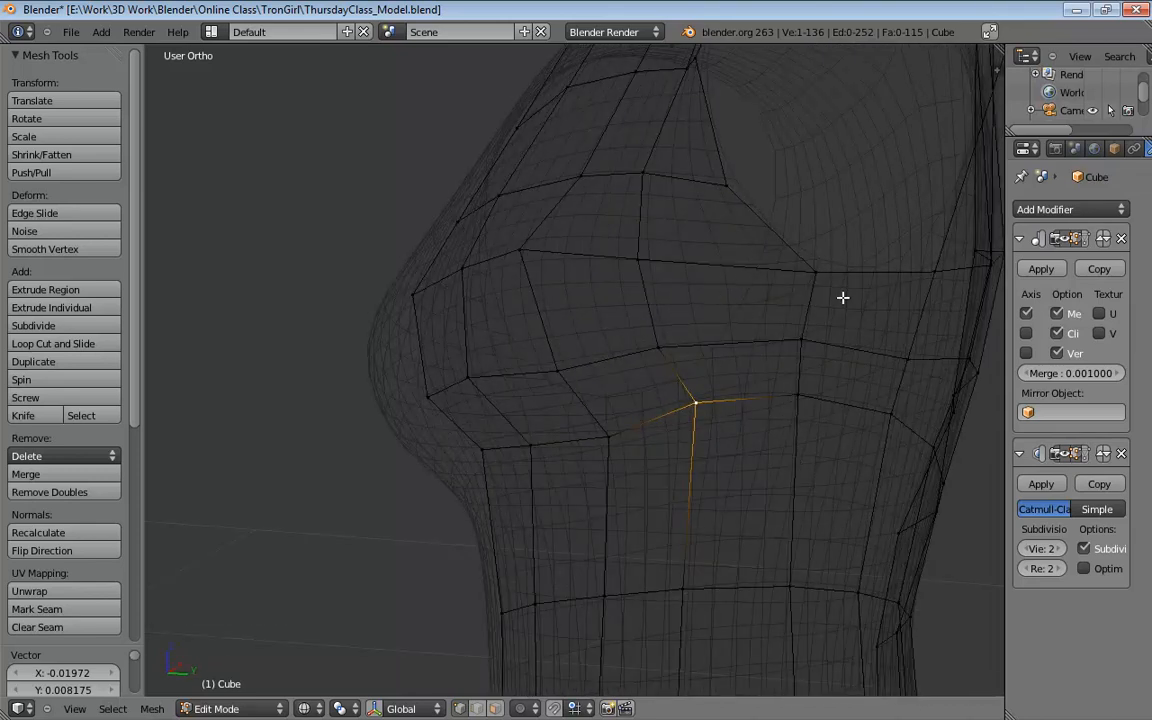
pyautogui.moveTo(843, 297)
pyautogui.mouseDown(button='middle')
pyautogui.moveTo(802, 305)
pyautogui.moveTo(810, 352)
pyautogui.moveTo(789, 329)
pyautogui.mouseUp(button='middle')
# Return to solid shading, hide the Subsurf preview in the viewport and save over the existing file
pyautogui.press('z')
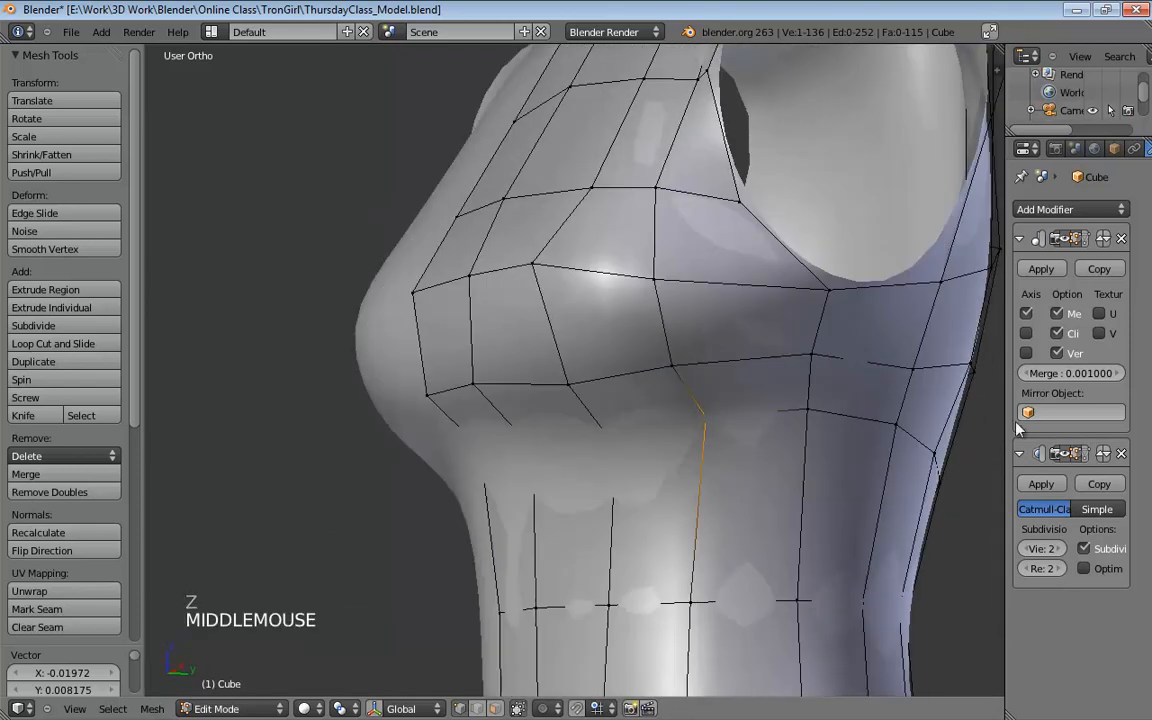
pyautogui.click(1065, 454)
pyautogui.moveTo(759, 404); pyautogui.dragTo(653, 355, button='middle')
pyautogui.hotkey('ctrl', 's')
pyautogui.click(645, 390)
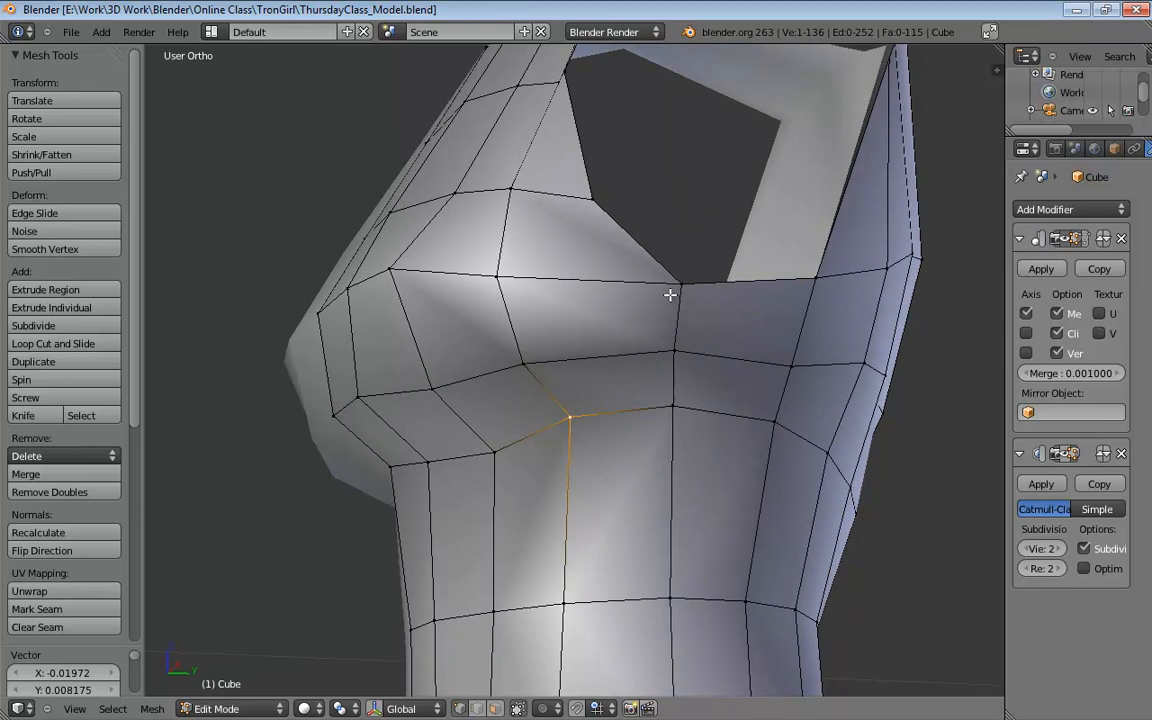
# In edge select mode, dissolve the two horizontal edges running from the outer bust to the underarm
pyautogui.moveTo(656, 333); pyautogui.dragTo(602, 319, button='middle')
pyautogui.hotkey('ctrl', 'Tab')
pyautogui.click(596, 317)
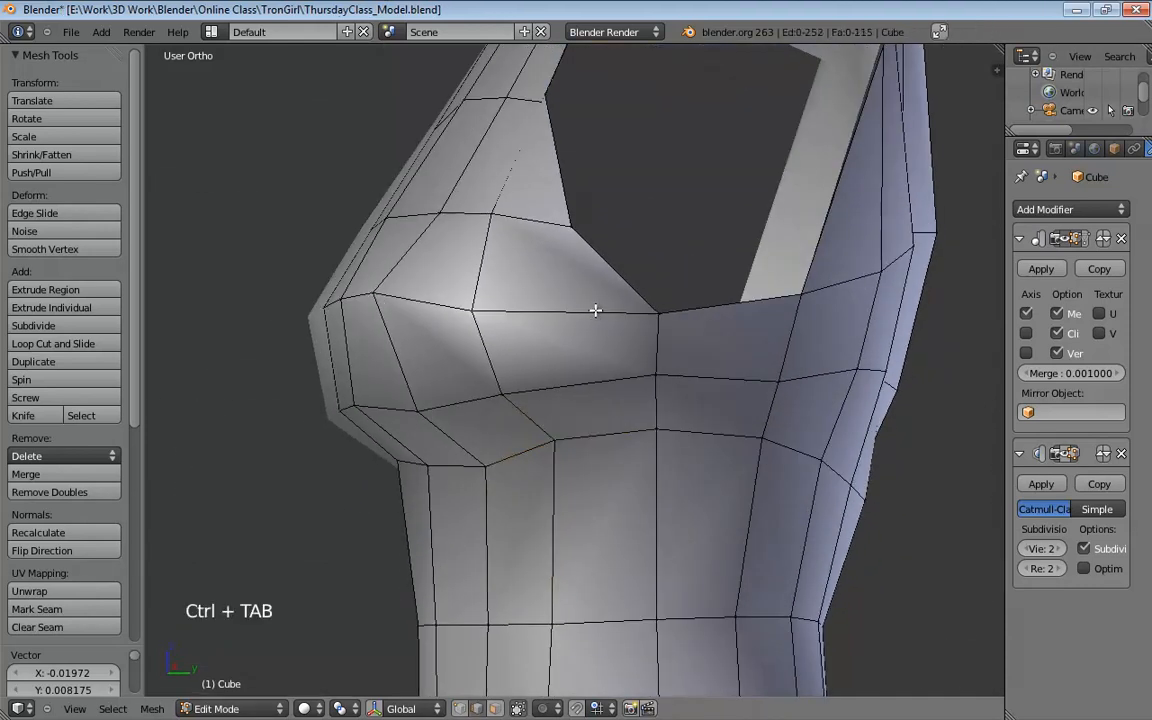
pyautogui.click(596, 314)
pyautogui.keyDown('shift'); pyautogui.click(589, 383); pyautogui.keyUp('shift')
pyautogui.press('x')
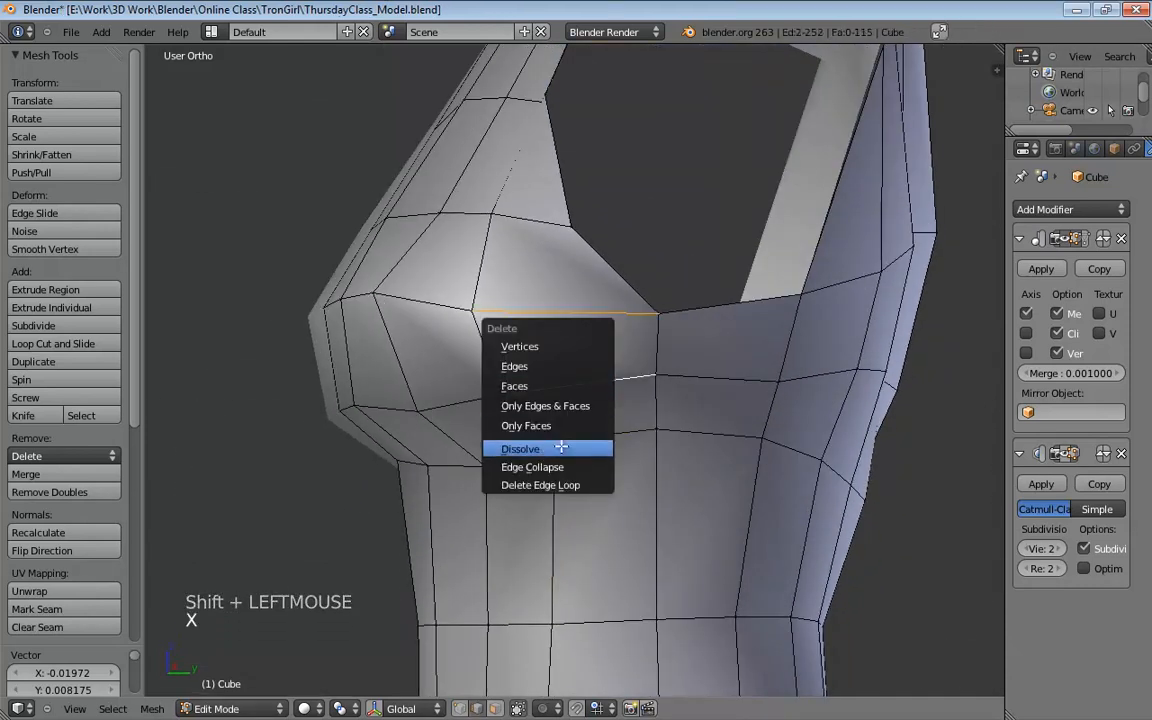
pyautogui.moveTo(562, 448); pyautogui.dragTo(697, 260, button='middle')
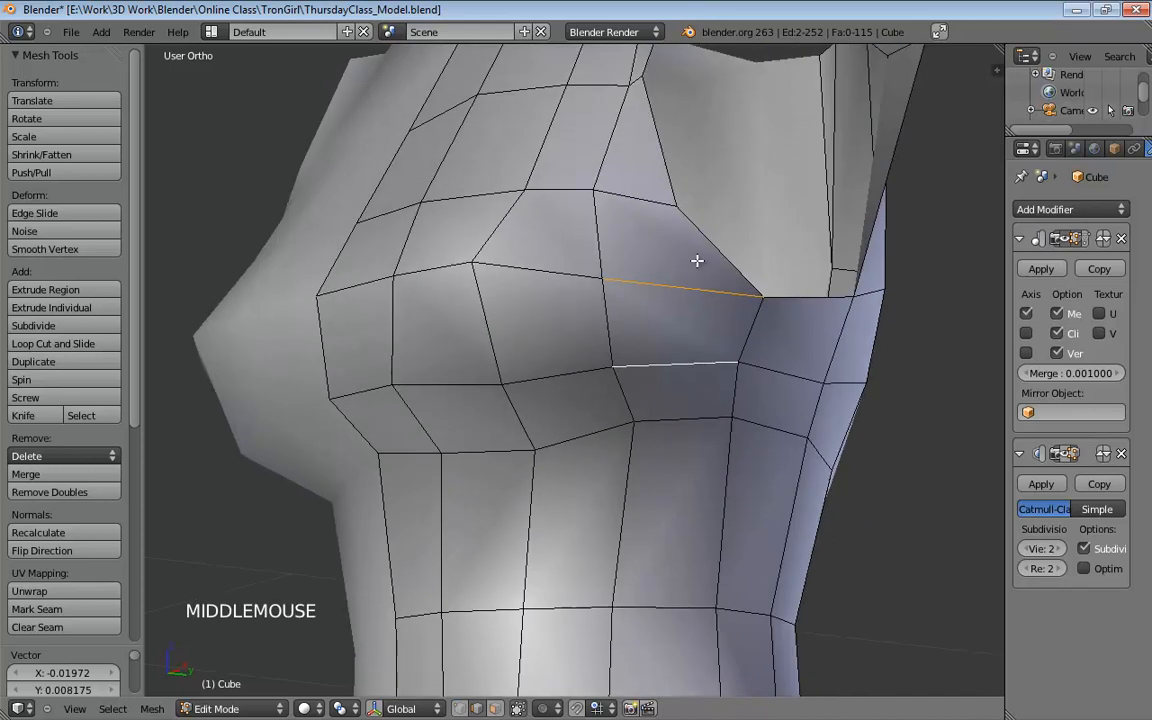
pyautogui.scroll(-4, 640, 305)
pyautogui.keyDown('shift'); pyautogui.moveTo(640, 305); pyautogui.dragTo(713, 357, button='middle'); pyautogui.keyUp('shift')
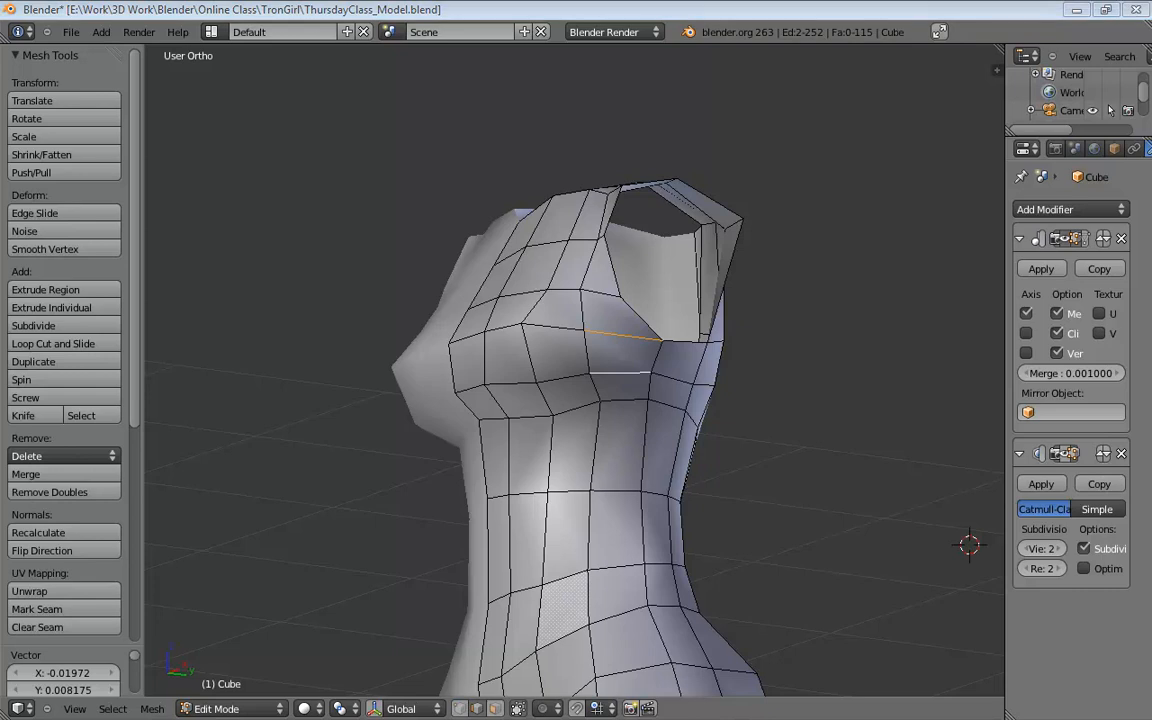
pyautogui.scroll(5, 865, 455)
pyautogui.moveTo(676, 412); pyautogui.dragTo(648, 399, button='middle')
pyautogui.press('x')
pyautogui.click(612, 464)
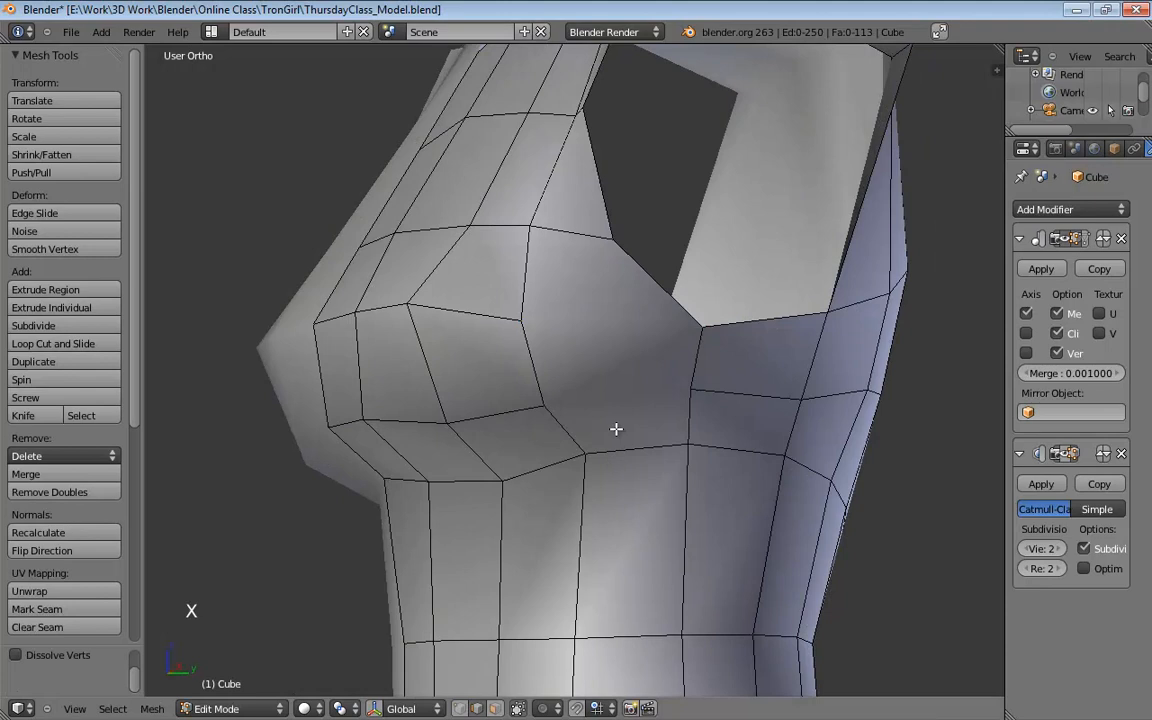
# Knife two new edges from the outer bust vertices to the lower front edge of the armhole
pyautogui.moveTo(629, 296); pyautogui.dragTo(571, 358, button='middle')
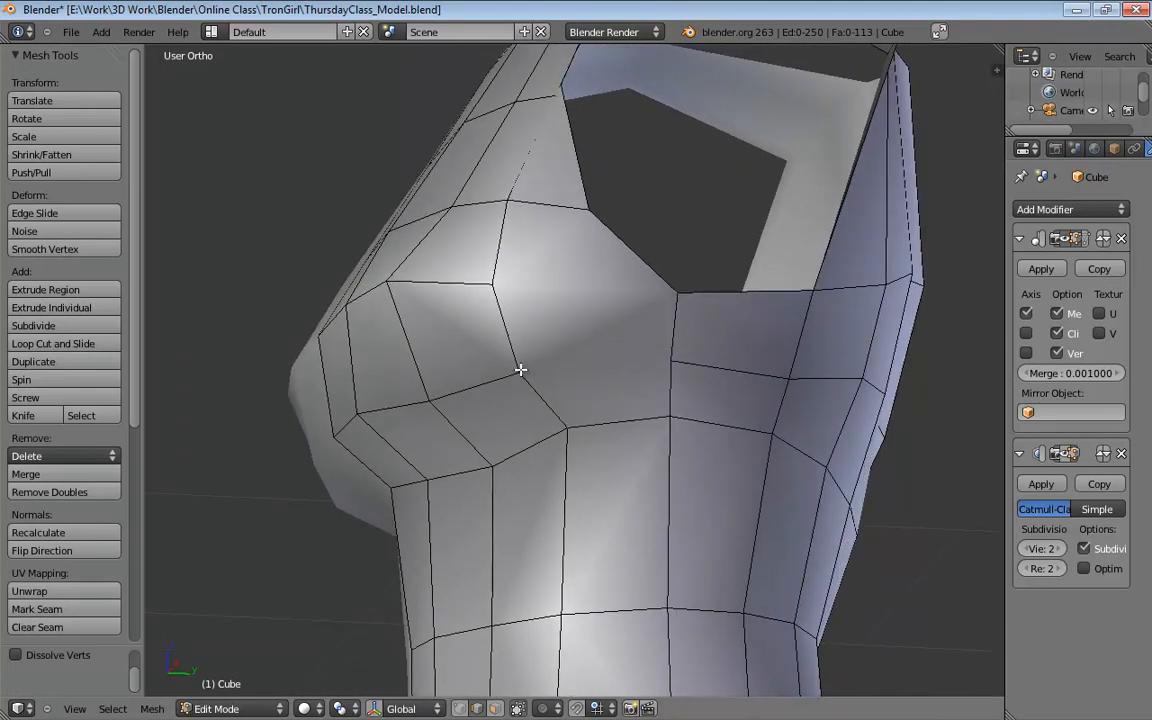
pyautogui.press('k')
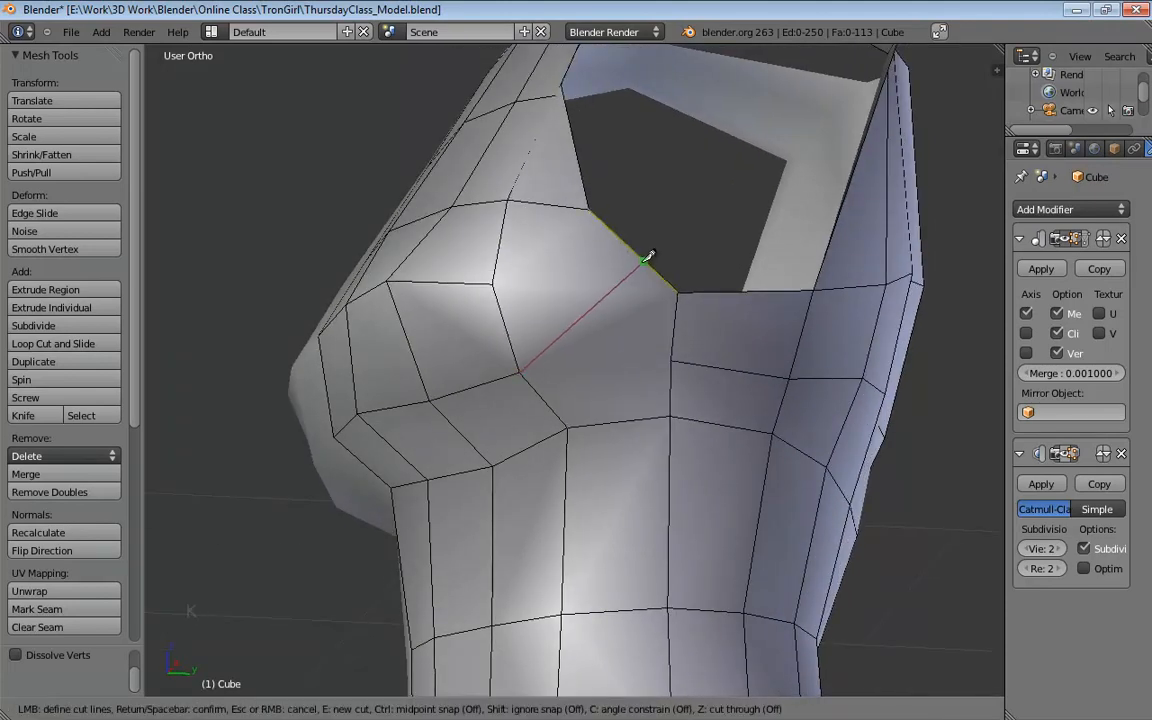
pyautogui.click(641, 253)
pyautogui.press('Return')
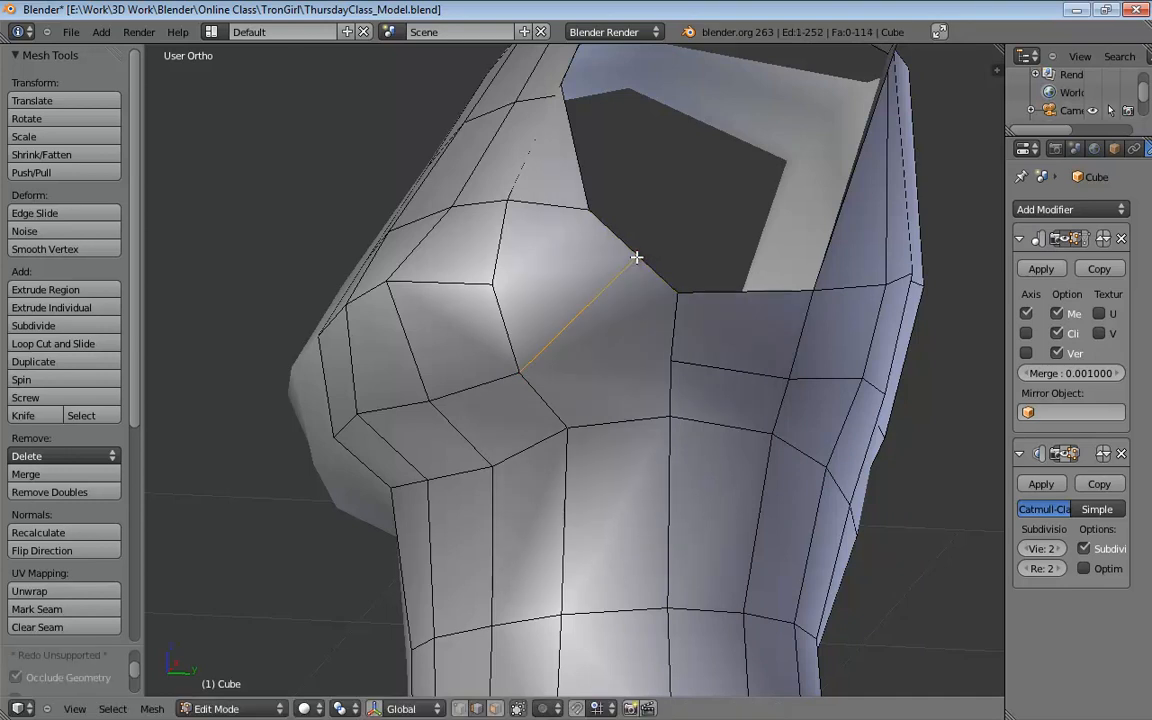
pyautogui.moveTo(617, 355); pyautogui.dragTo(552, 339, button='middle')
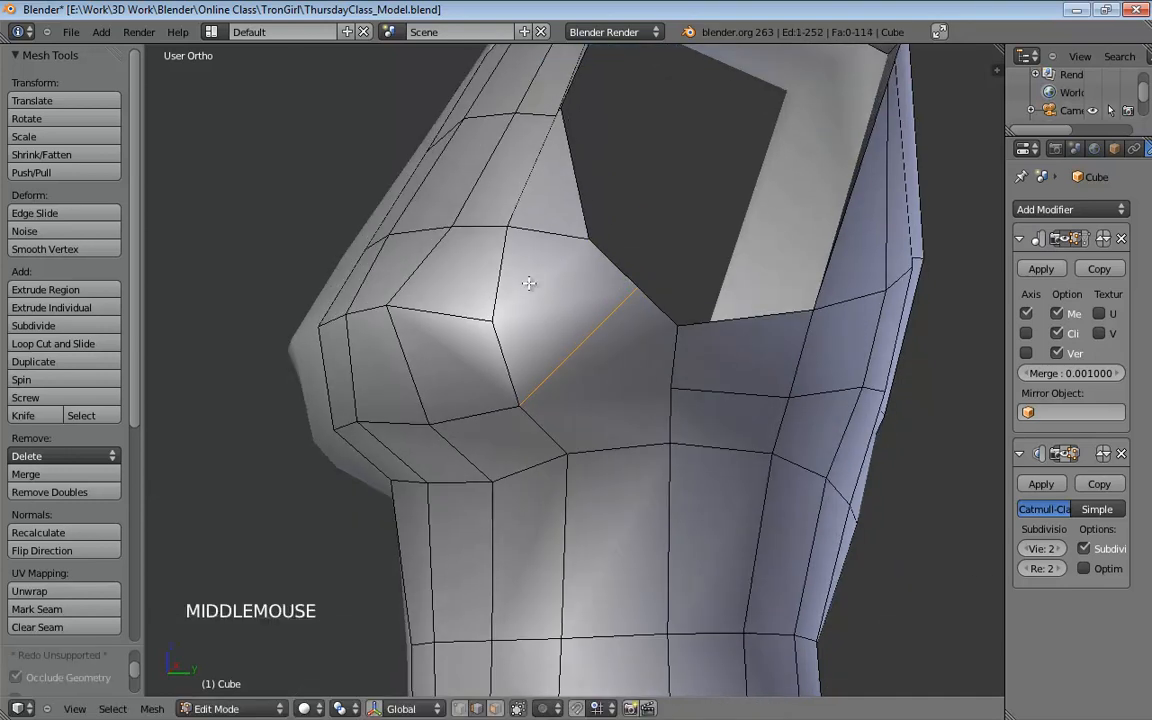
pyautogui.press('k')
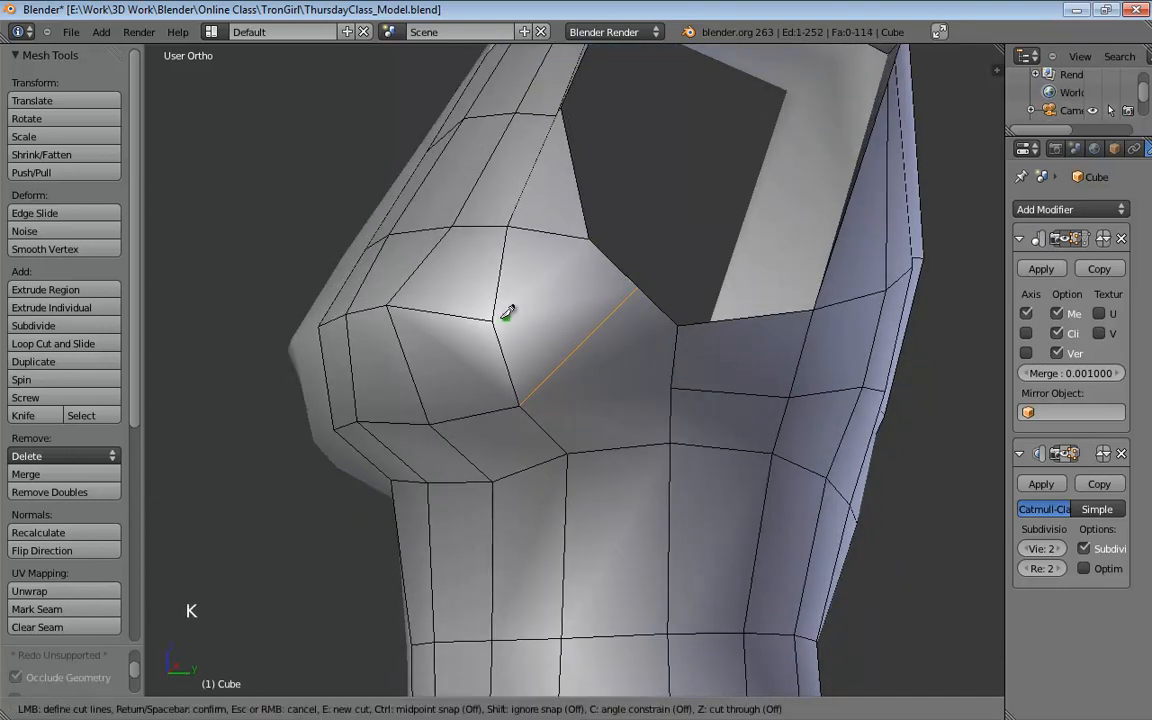
pyautogui.click(494, 319)
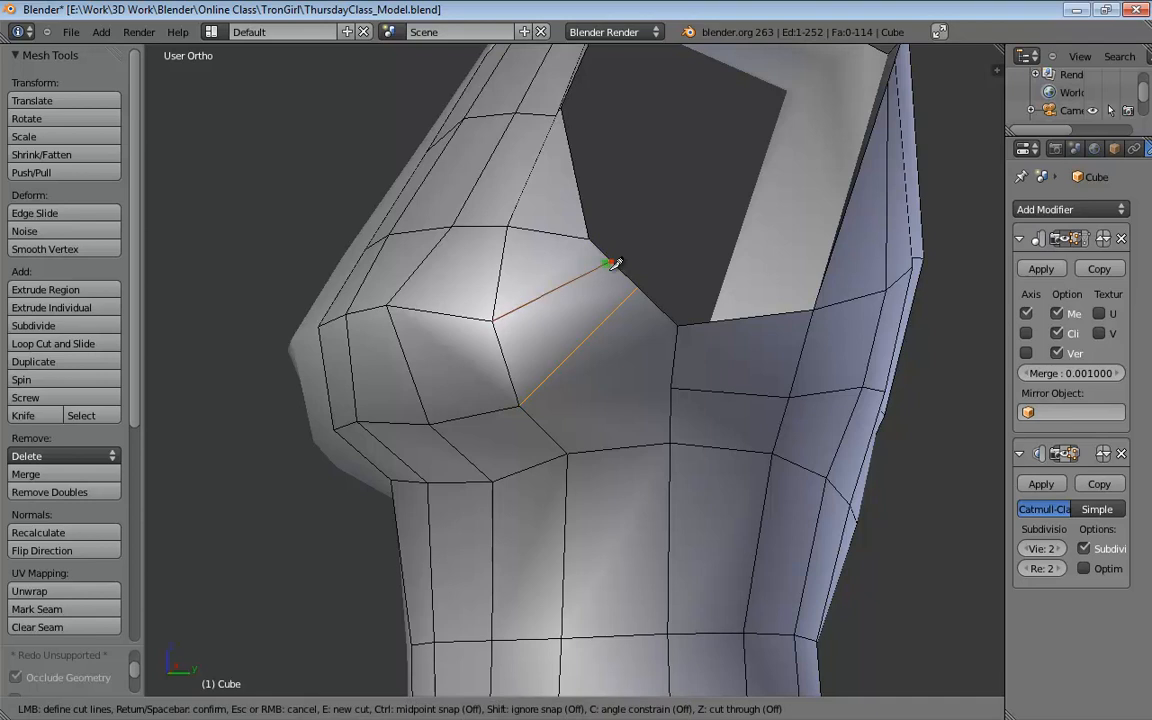
pyautogui.click(612, 266)
pyautogui.press('Return')
# In vertex select mode, move the armhole's bottom vertex and the vertex beneath it toward the back
pyautogui.moveTo(612, 339); pyautogui.dragTo(656, 357, button='middle')
pyautogui.scroll(-1, 667, 389)
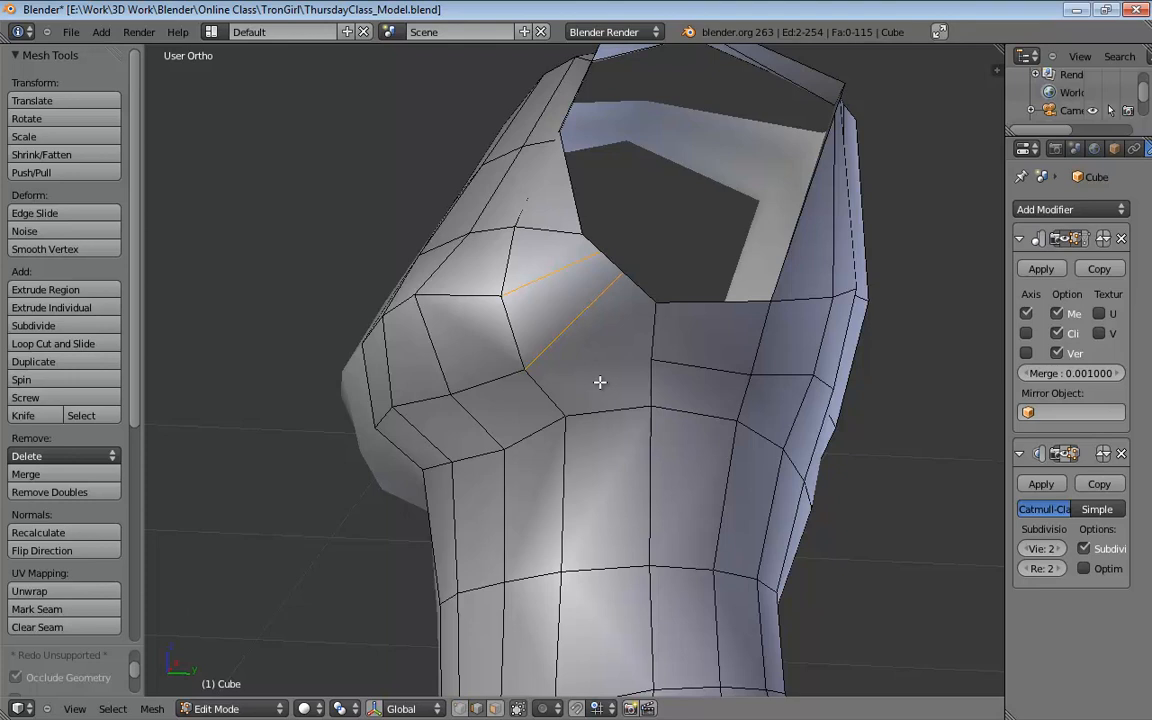
pyautogui.moveTo(587, 396)
pyautogui.mouseDown(button='middle')
pyautogui.moveTo(589, 381)
pyautogui.moveTo(570, 381)
pyautogui.mouseUp(button='middle')
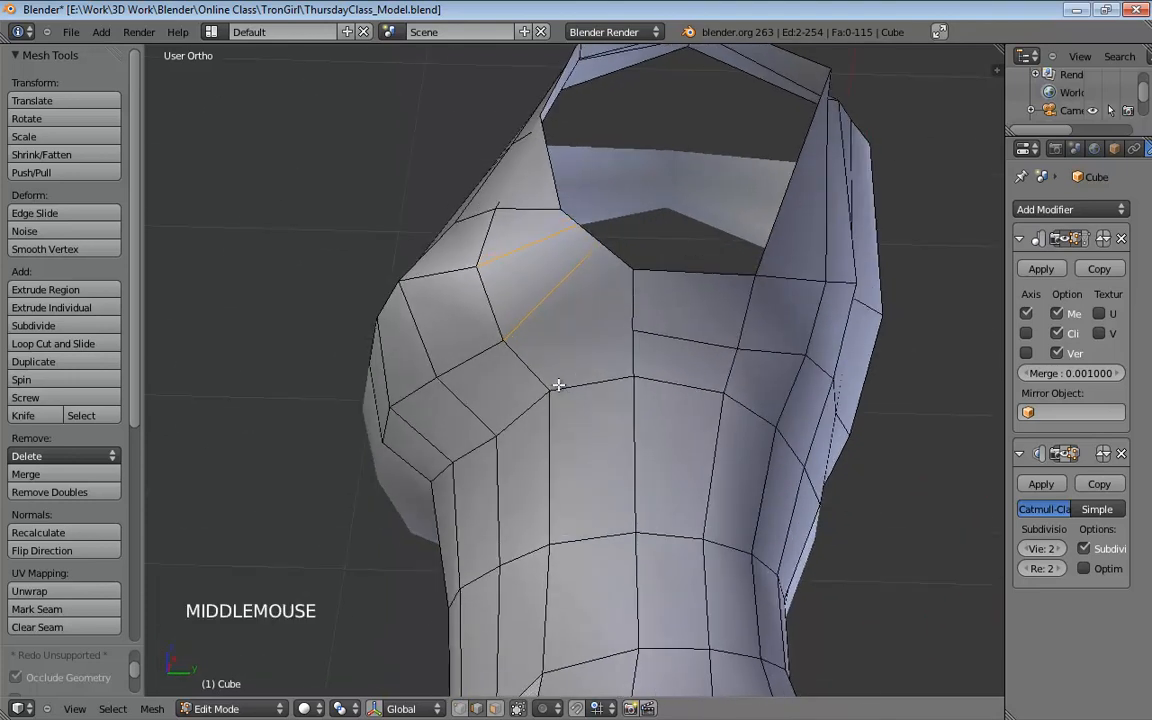
pyautogui.hotkey('ctrl', 'Tab')
pyautogui.click(637, 276)
pyautogui.moveTo(632, 270); pyautogui.dragTo(689, 280)
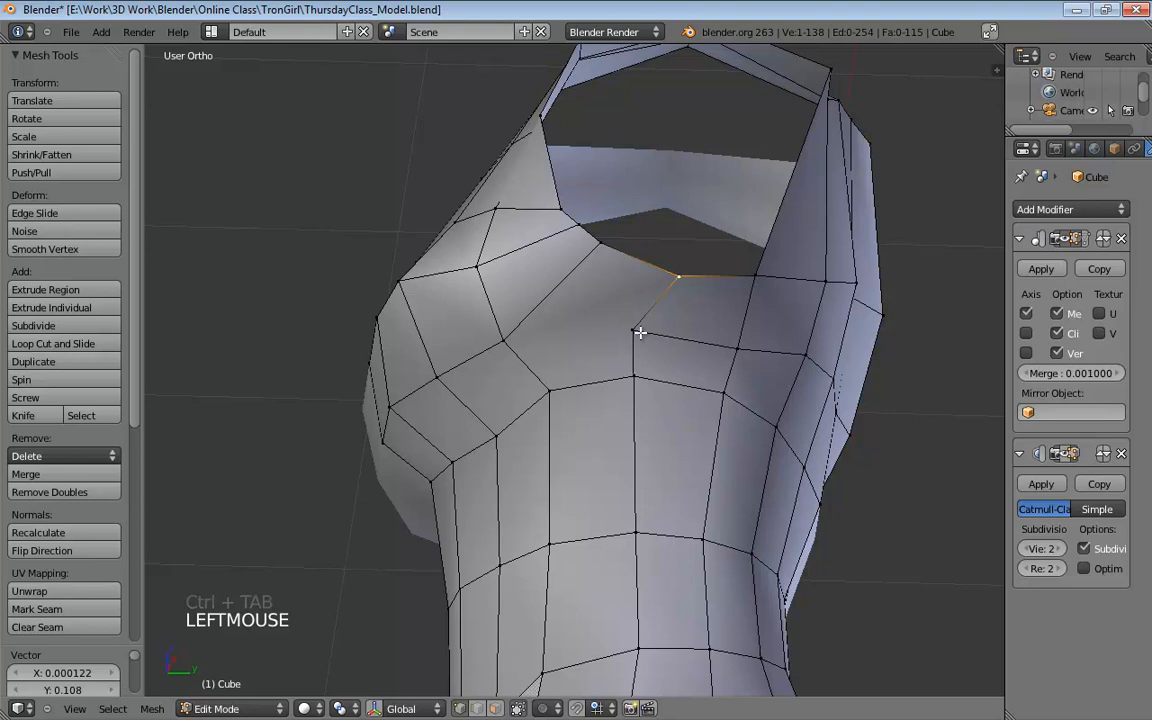
pyautogui.moveTo(640, 332); pyautogui.dragTo(688, 338)
# Try a knife cut from the outer under-bust vertex up to the bottom armhole edge, then undo it
pyautogui.moveTo(607, 357)
pyautogui.mouseDown(button='middle')
pyautogui.moveTo(630, 352)
pyautogui.moveTo(632, 337)
pyautogui.moveTo(590, 372)
pyautogui.mouseUp(button='middle')
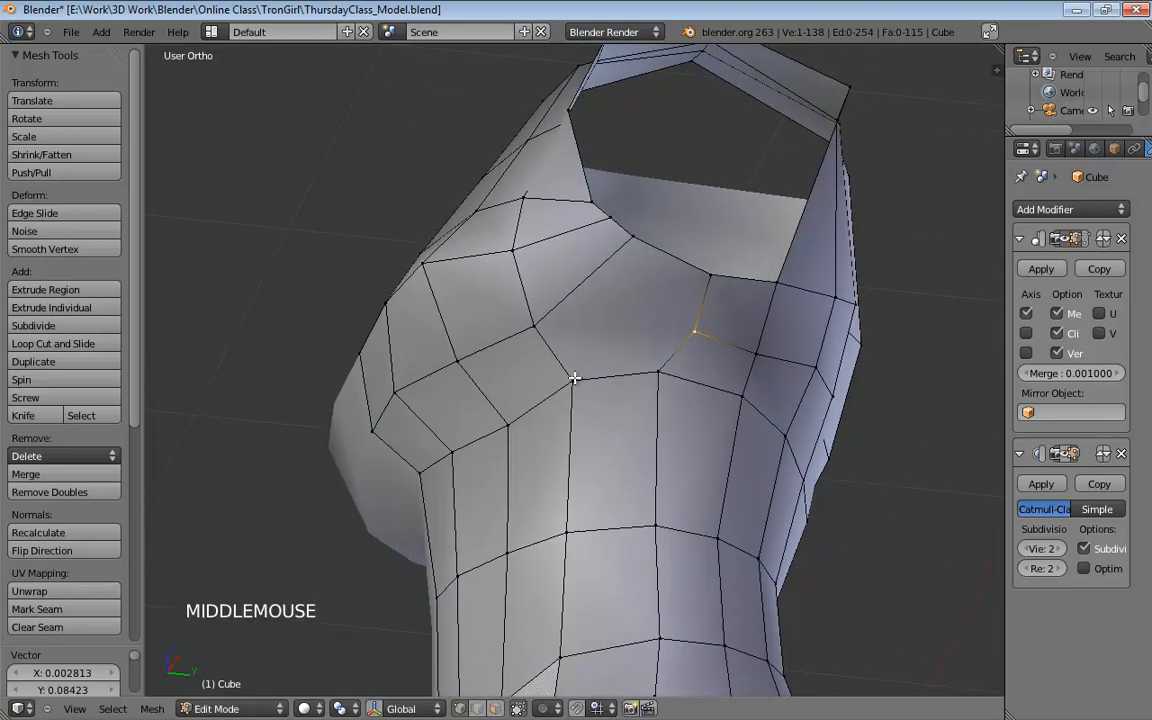
pyautogui.press('k')
pyautogui.click(573, 380)
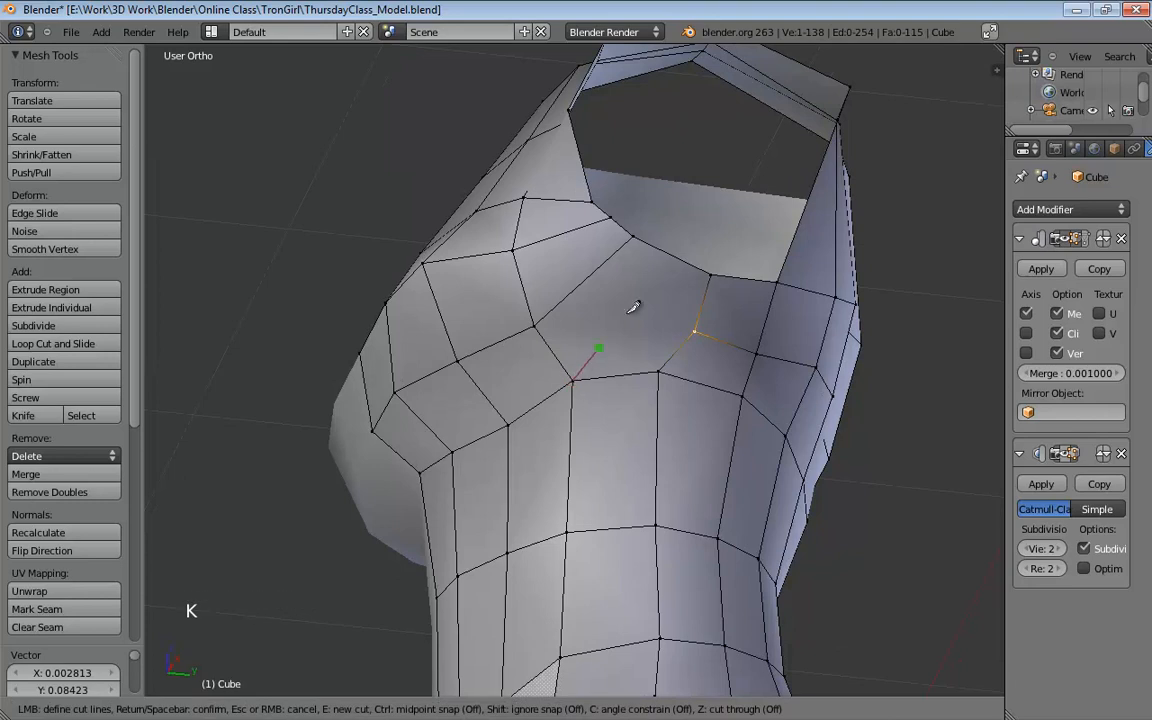
pyautogui.click(670, 260)
pyautogui.press('Return')
pyautogui.moveTo(697, 319); pyautogui.dragTo(670, 358, button='middle')
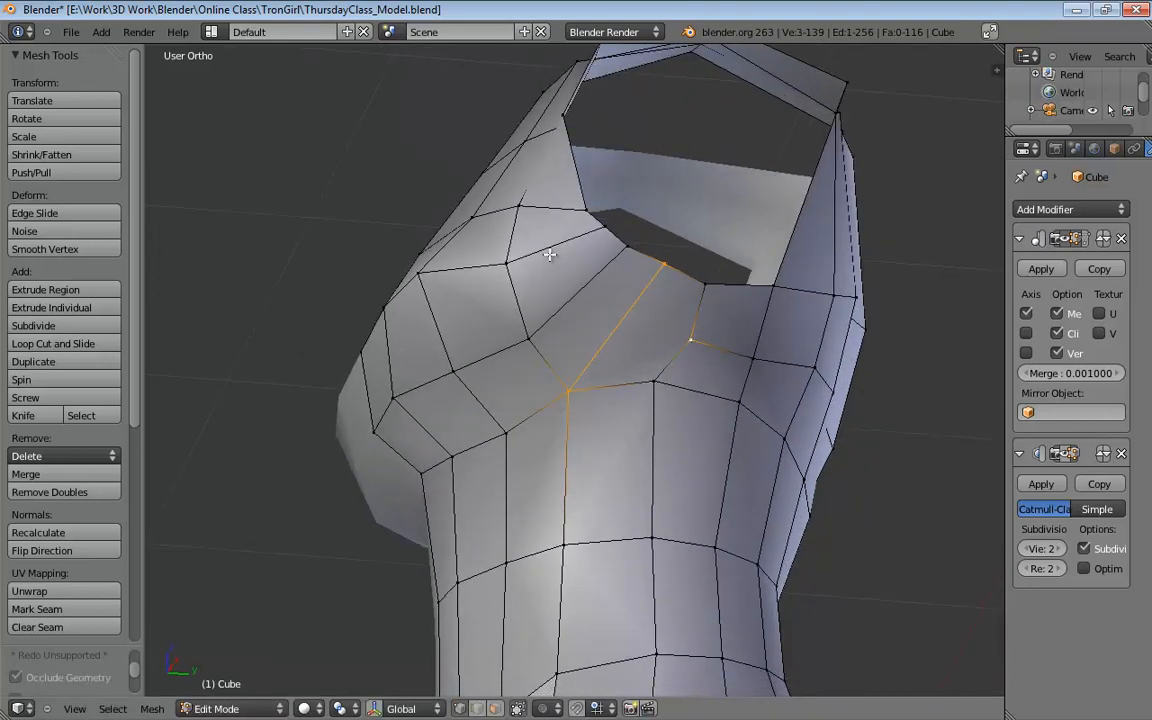
pyautogui.moveTo(549, 255); pyautogui.dragTo(552, 404, button='middle')
pyautogui.hotkey('ctrl', 'z')
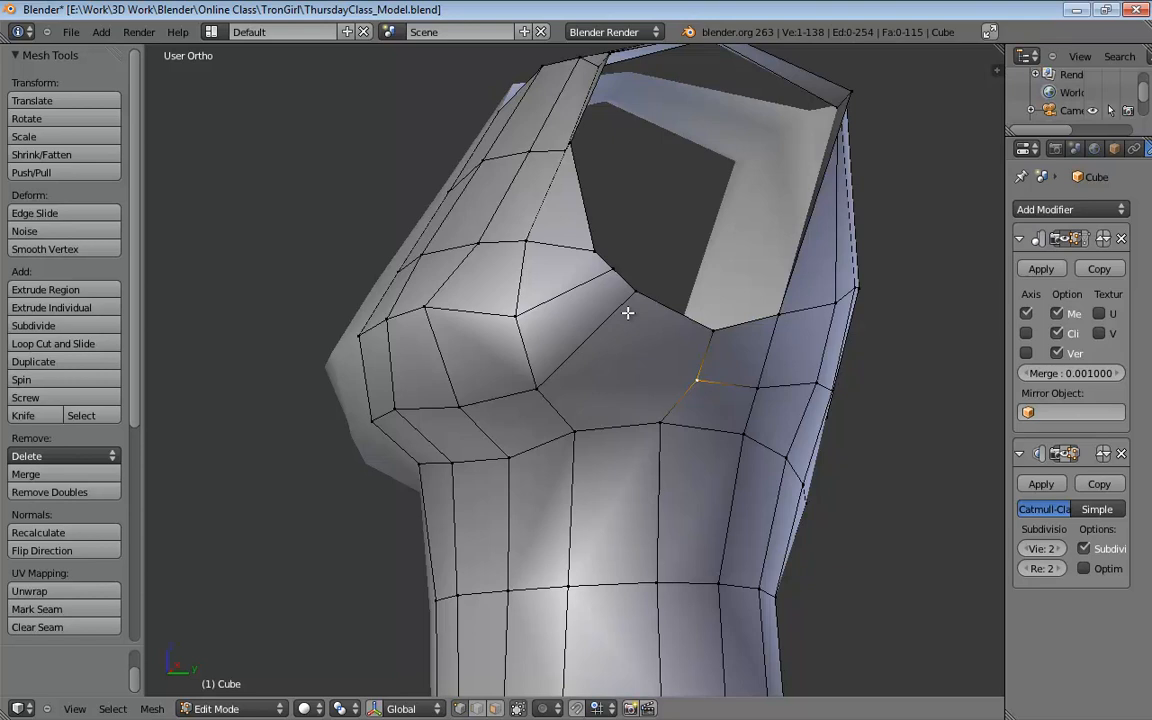
# Try a knife cut from the armhole's lower front vertex down to the side vertex below it, and undo it
pyautogui.press('k')
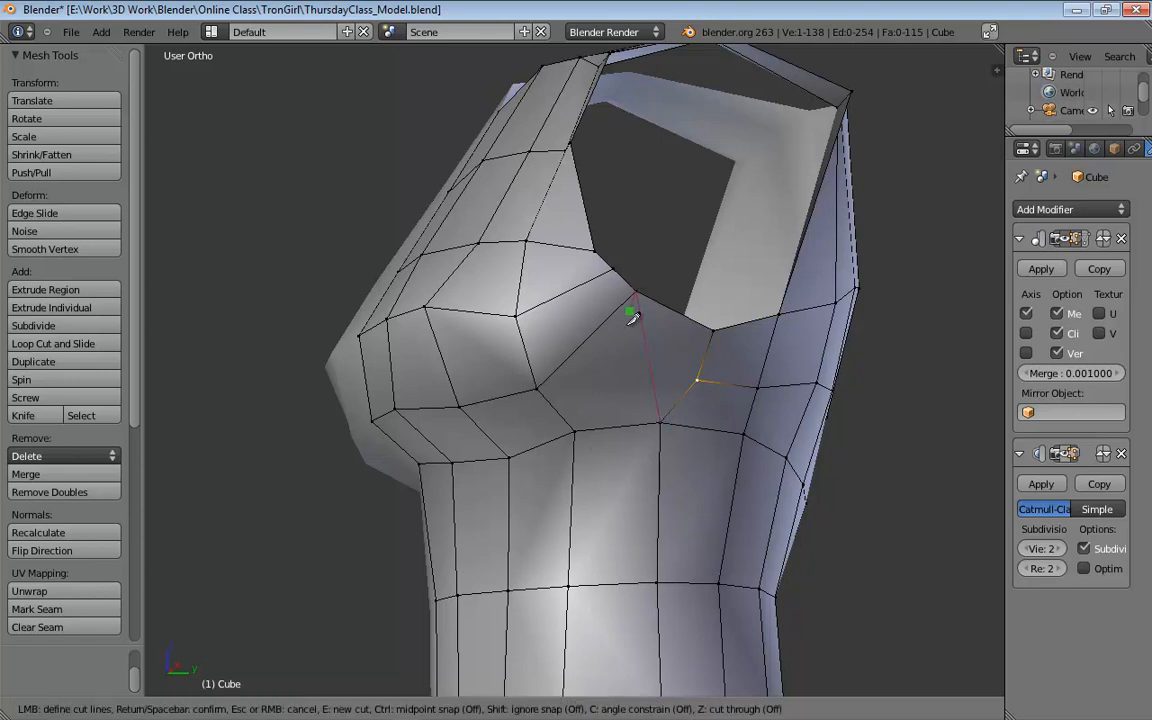
pyautogui.click(624, 354)
pyautogui.press('Return')
pyautogui.moveTo(620, 360); pyautogui.dragTo(551, 301, button='middle')
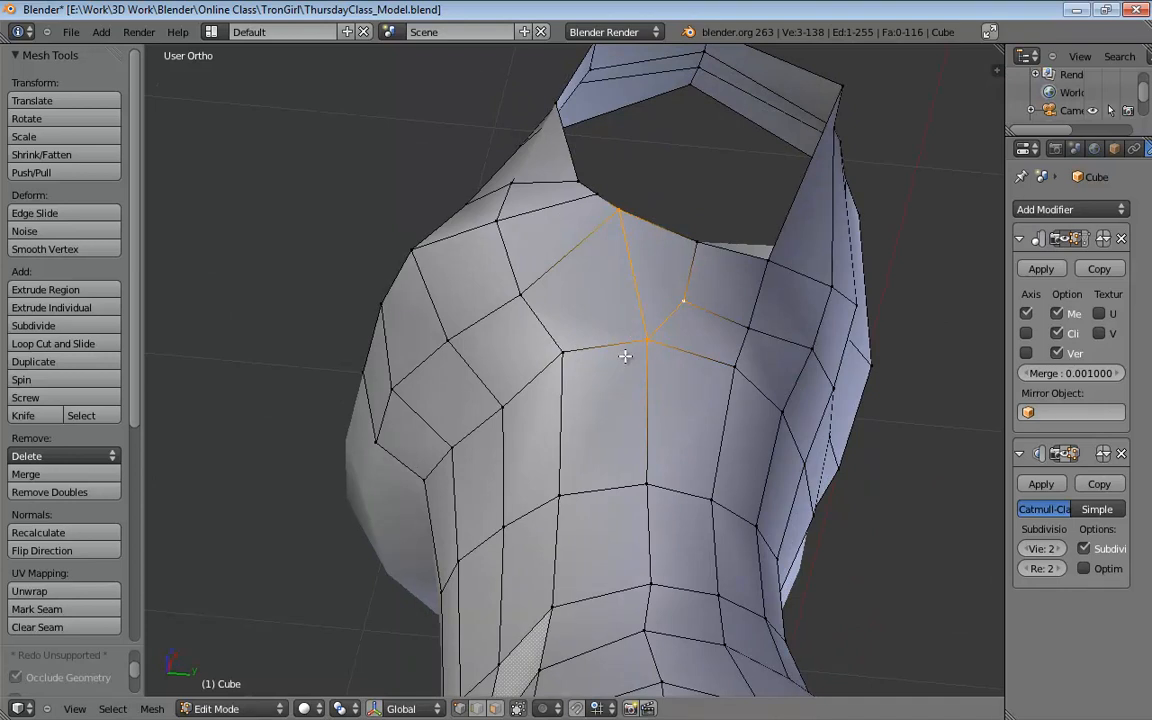
pyautogui.moveTo(624, 356); pyautogui.dragTo(566, 417, button='middle')
pyautogui.hotkey('ctrl', 'z')
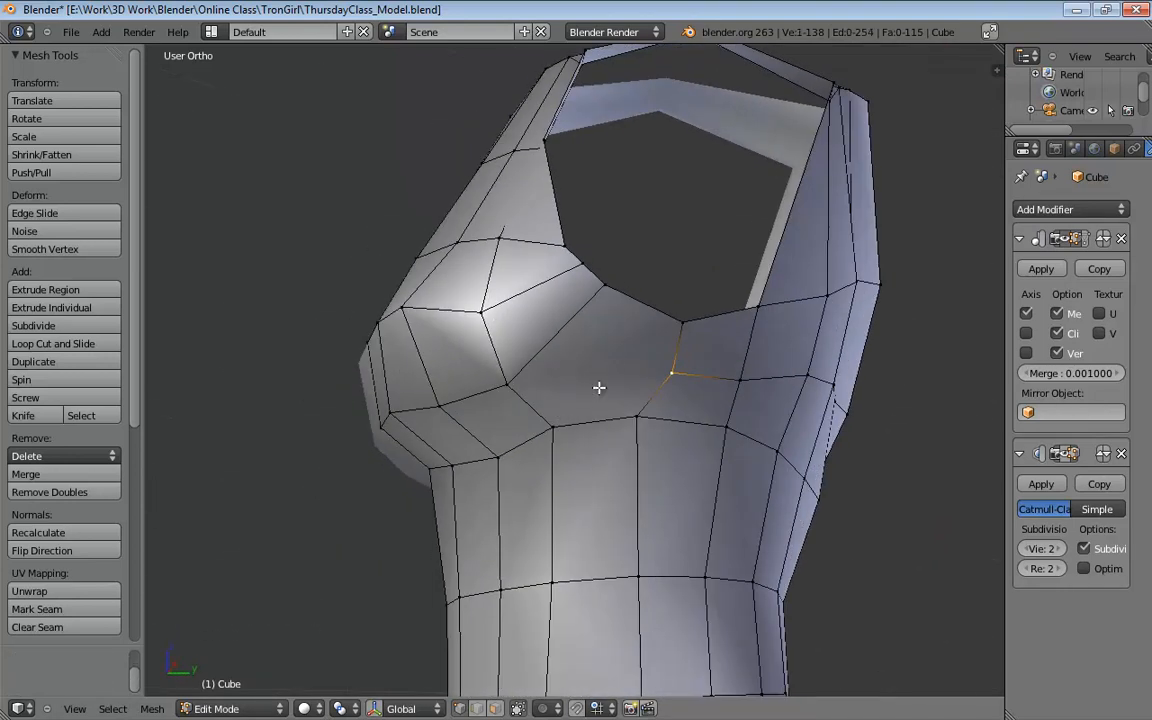
# Knife-cut the large face under the armhole from its lower front vertex up to the armhole edge
pyautogui.moveTo(590, 357); pyautogui.dragTo(613, 382, button='middle')
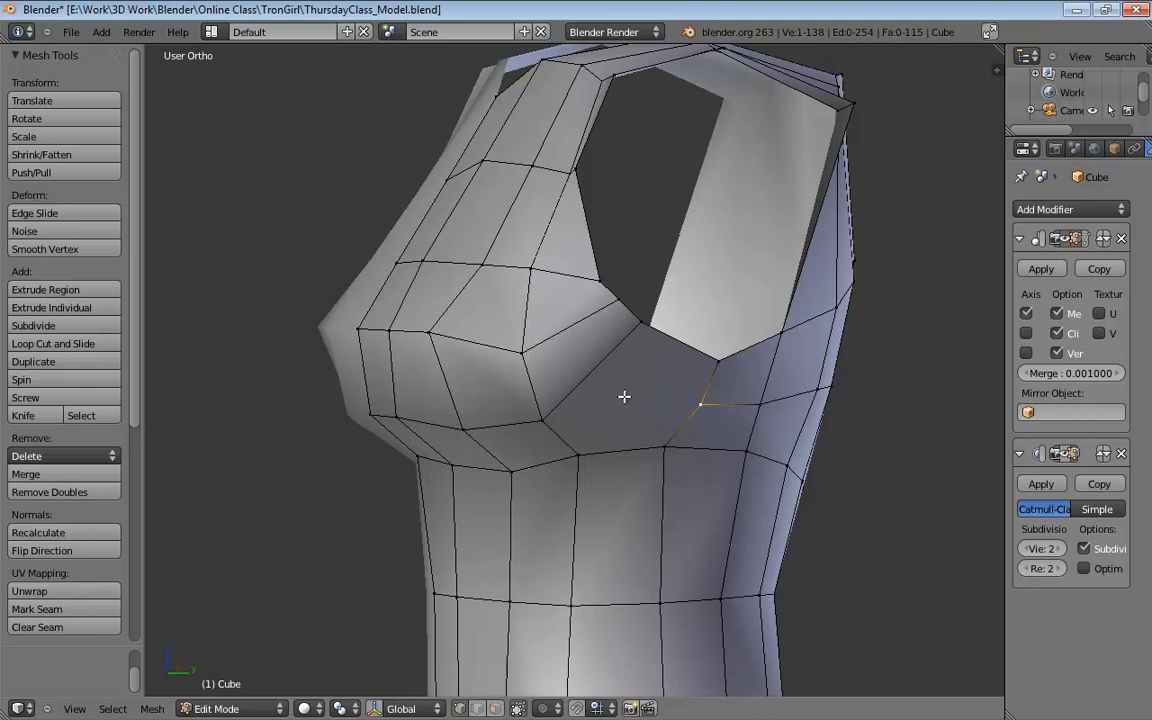
pyautogui.press('k')
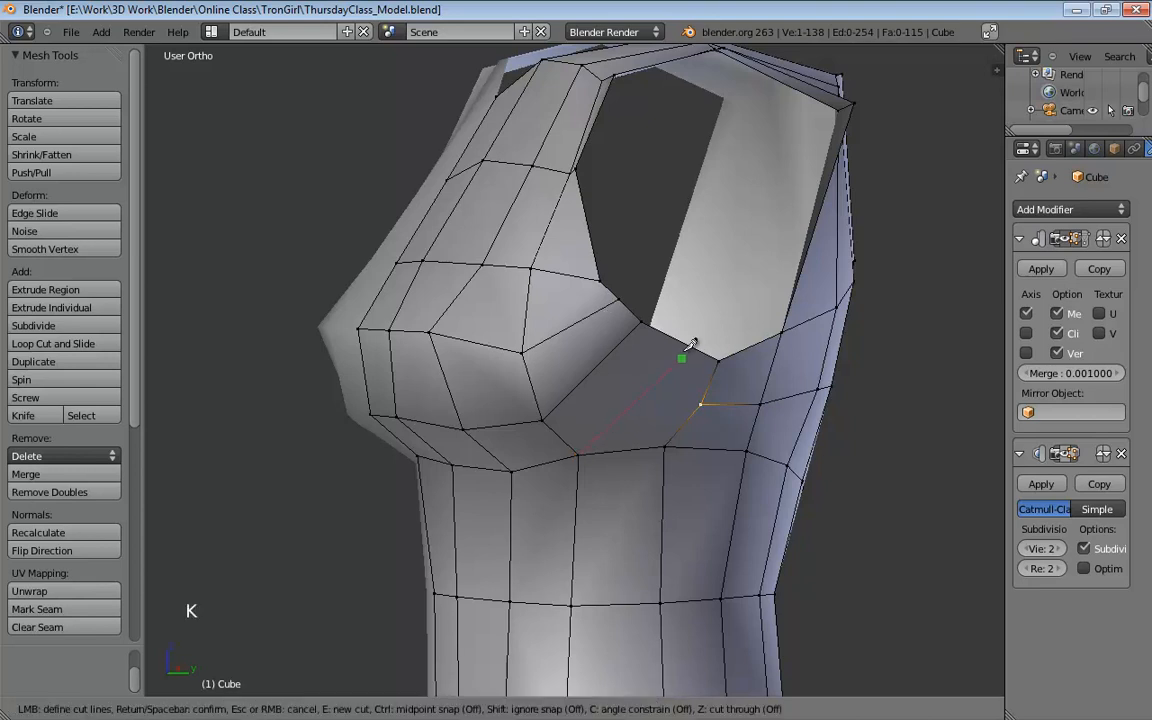
pyautogui.click(683, 423)
pyautogui.press('Return')
# Reposition the vertices along the armhole's lower edge and the row below it to even out the faces
pyautogui.moveTo(676, 404); pyautogui.dragTo(565, 332, button='middle')
pyautogui.moveTo(549, 310); pyautogui.dragTo(579, 350)
pyautogui.moveTo(626, 343); pyautogui.dragTo(637, 344)
pyautogui.moveTo(594, 437); pyautogui.dragTo(618, 439)
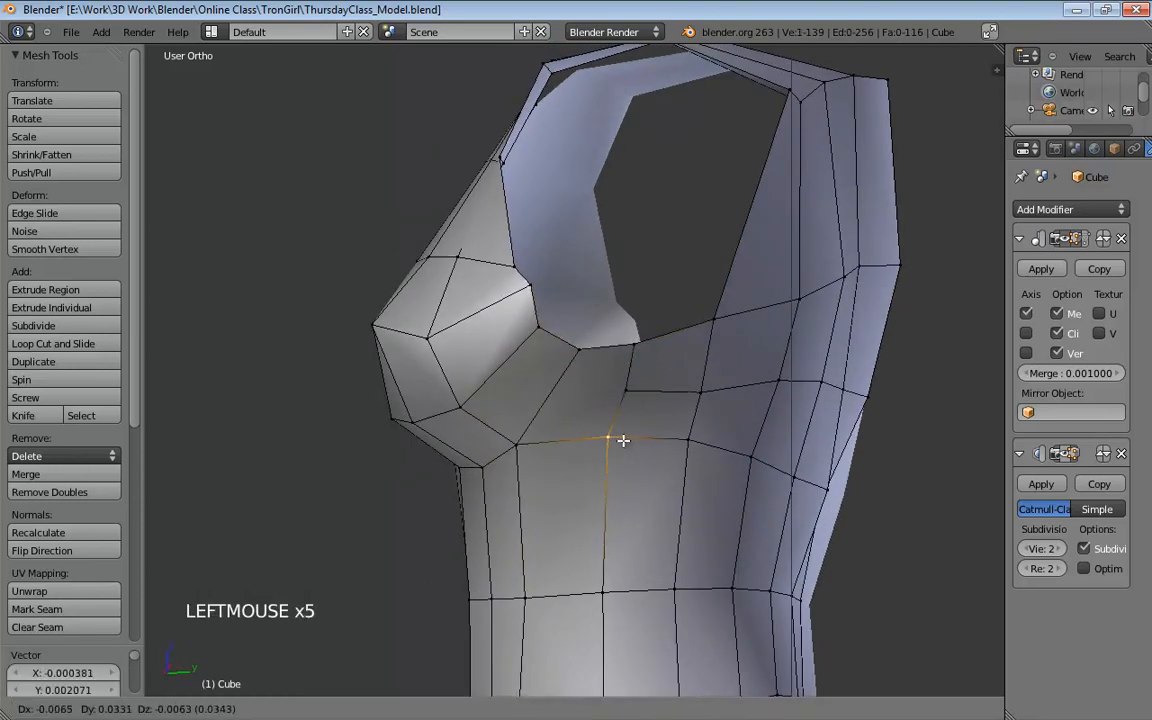
pyautogui.moveTo(606, 590); pyautogui.dragTo(558, 432, button='middle')
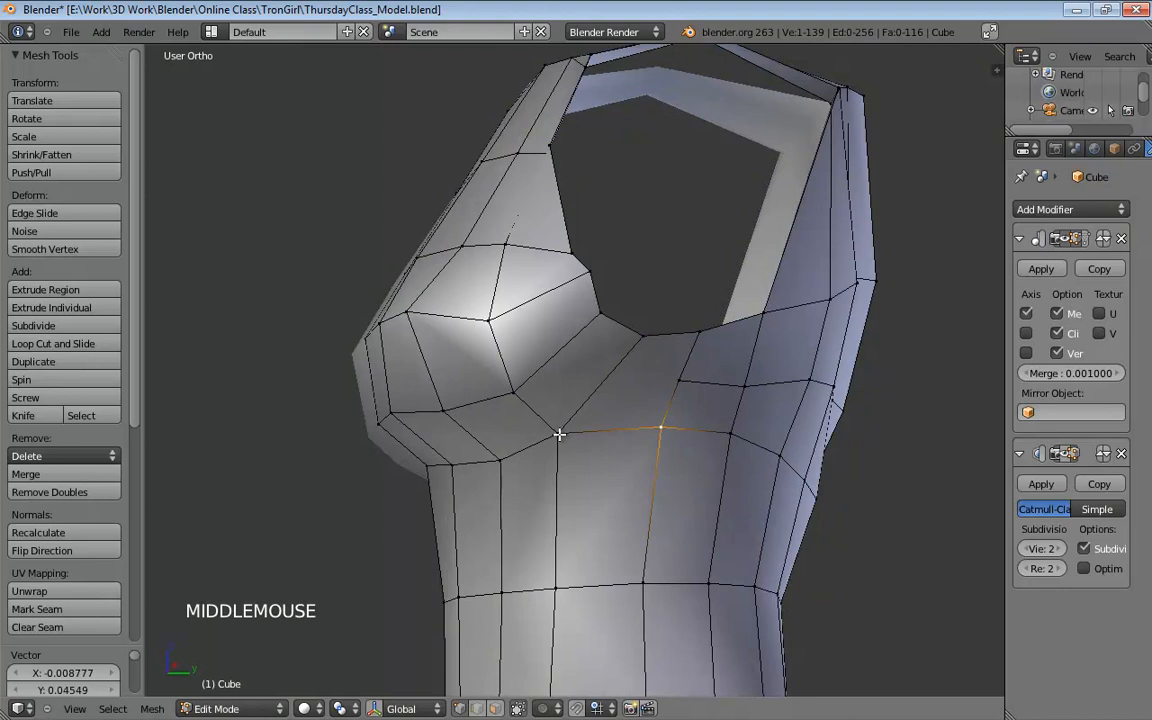
pyautogui.moveTo(558, 432); pyautogui.dragTo(591, 428)
# Round out the outer side of the bust by moving its side vertices and the adjoining armhole vertex in perspective view
pyautogui.moveTo(591, 428); pyautogui.dragTo(663, 357, button='middle')
pyautogui.press('KP_5')
pyautogui.scroll(-4, 655, 378)
pyautogui.moveTo(663, 357); pyautogui.dragTo(642, 327)
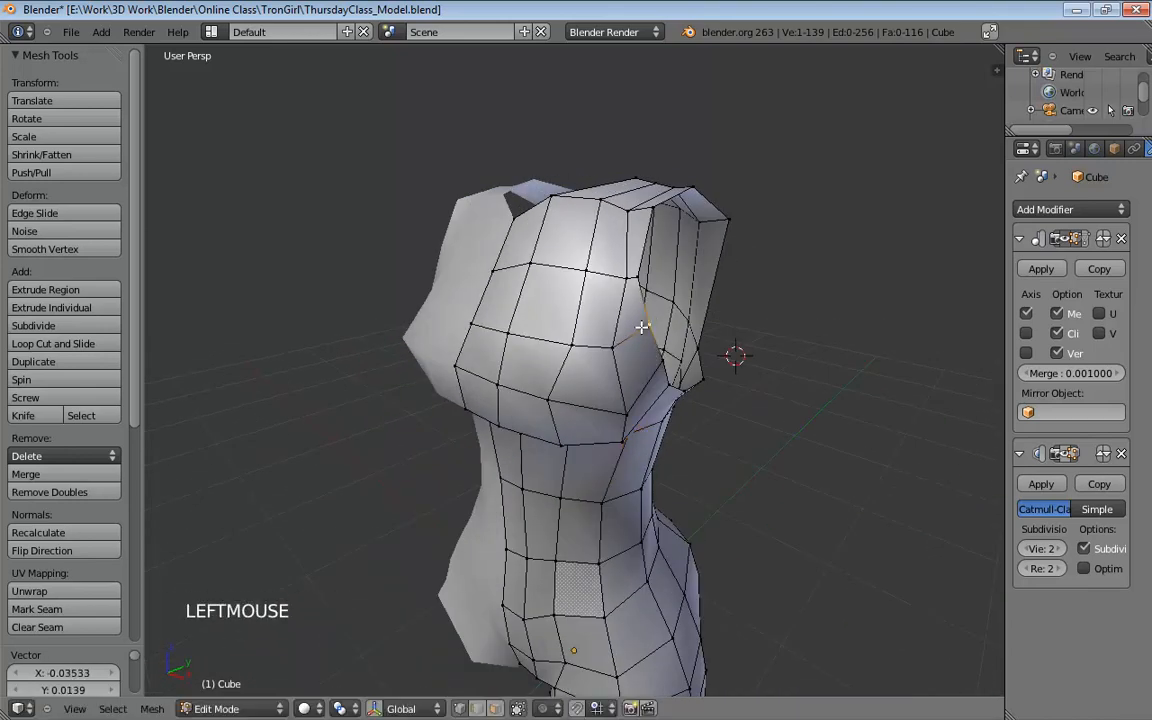
pyautogui.moveTo(576, 360); pyautogui.dragTo(627, 365, button='middle')
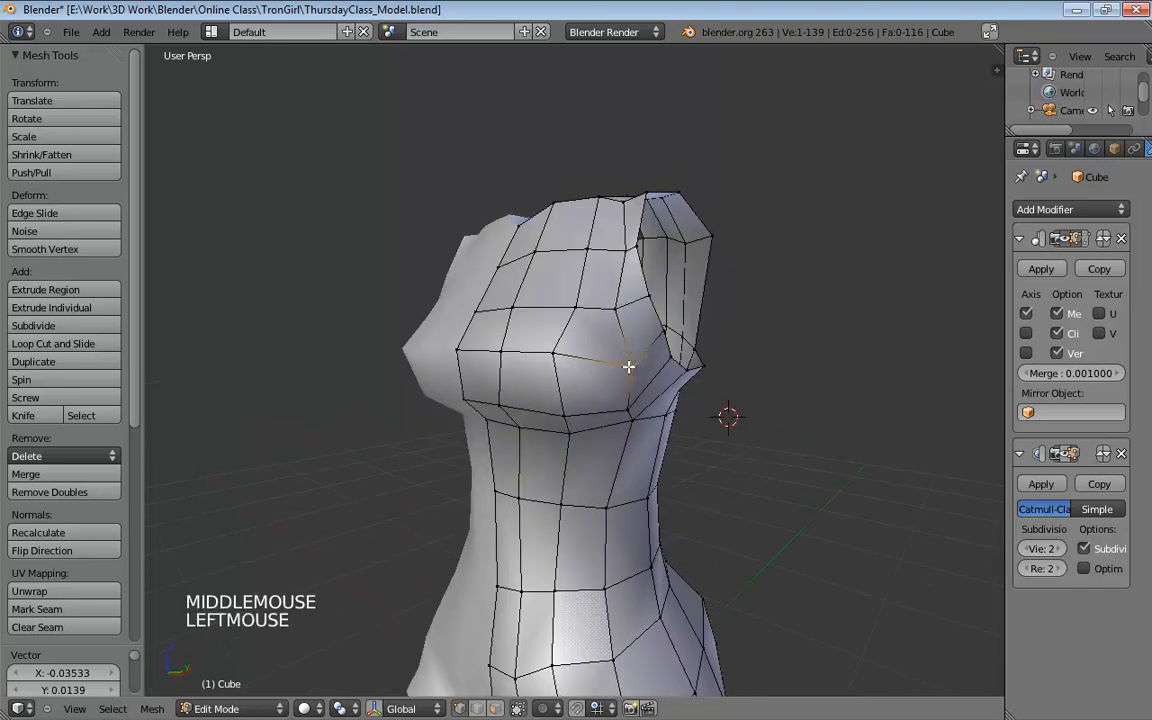
pyautogui.moveTo(627, 365); pyautogui.dragTo(625, 350)
pyautogui.moveTo(625, 406); pyautogui.dragTo(639, 361, button='middle')
pyautogui.moveTo(639, 361); pyautogui.dragTo(658, 342)
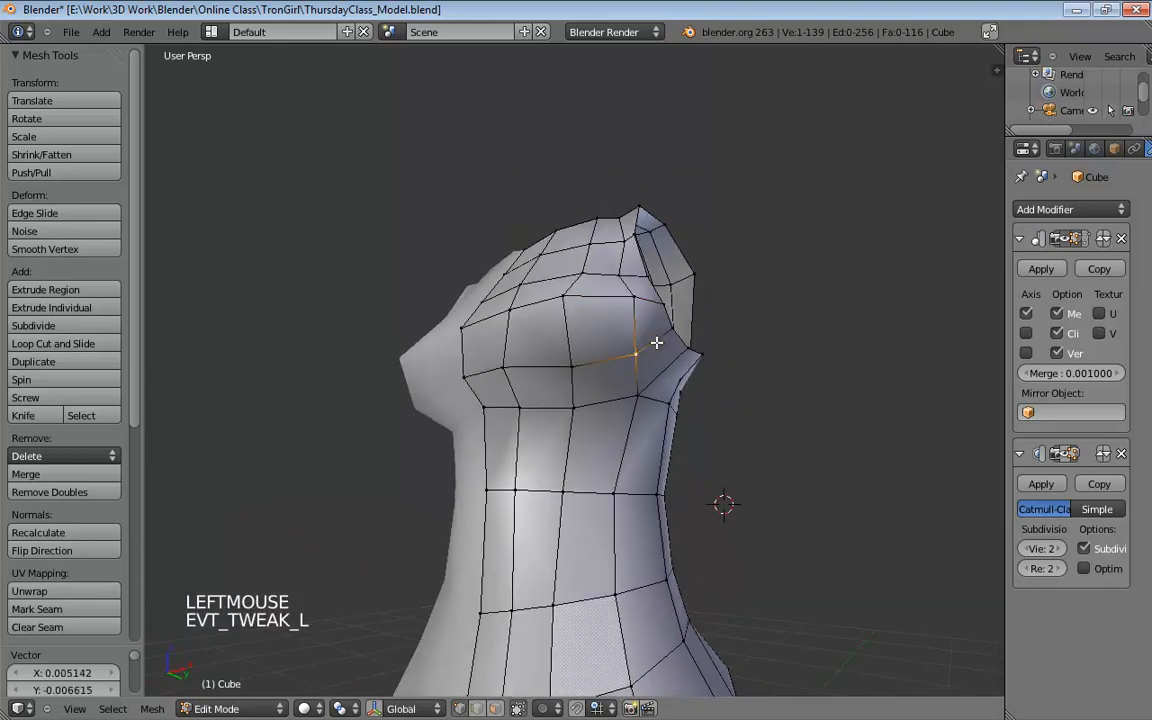
# Knife-cut an extra edge line parallel to the armhole, from its front edge around underneath to the side
pyautogui.moveTo(658, 342); pyautogui.dragTo(621, 311, button='middle')
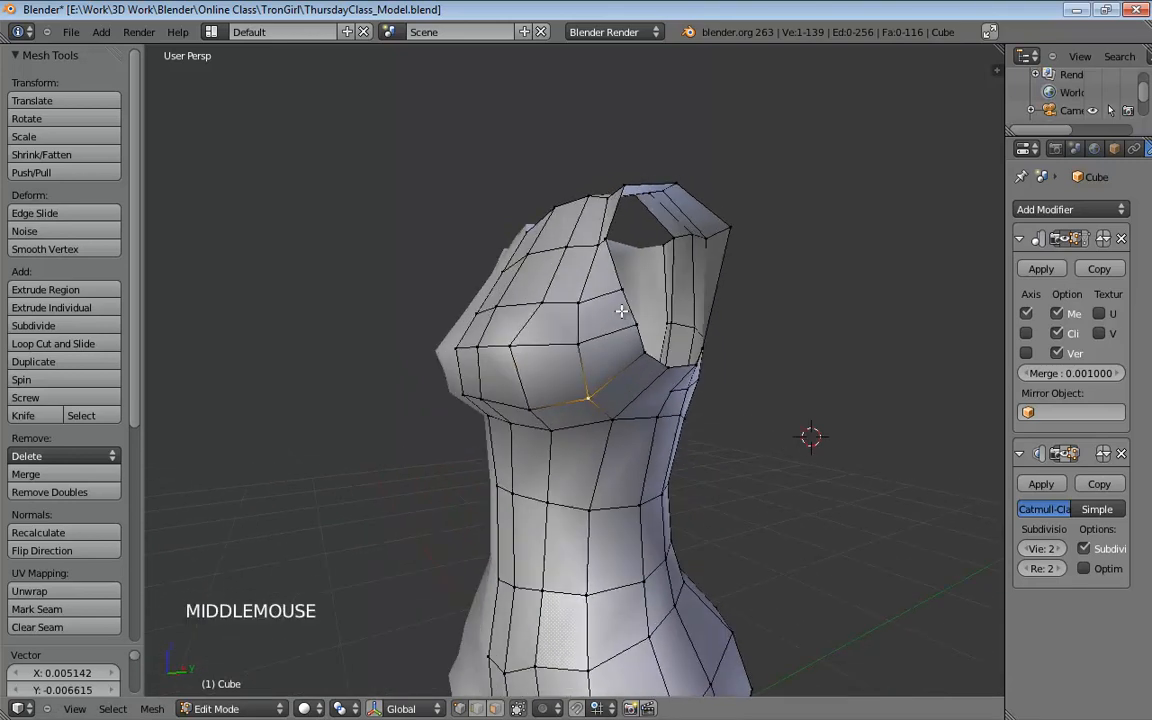
pyautogui.moveTo(694, 319); pyautogui.dragTo(625, 289, button='middle')
pyautogui.press('k')
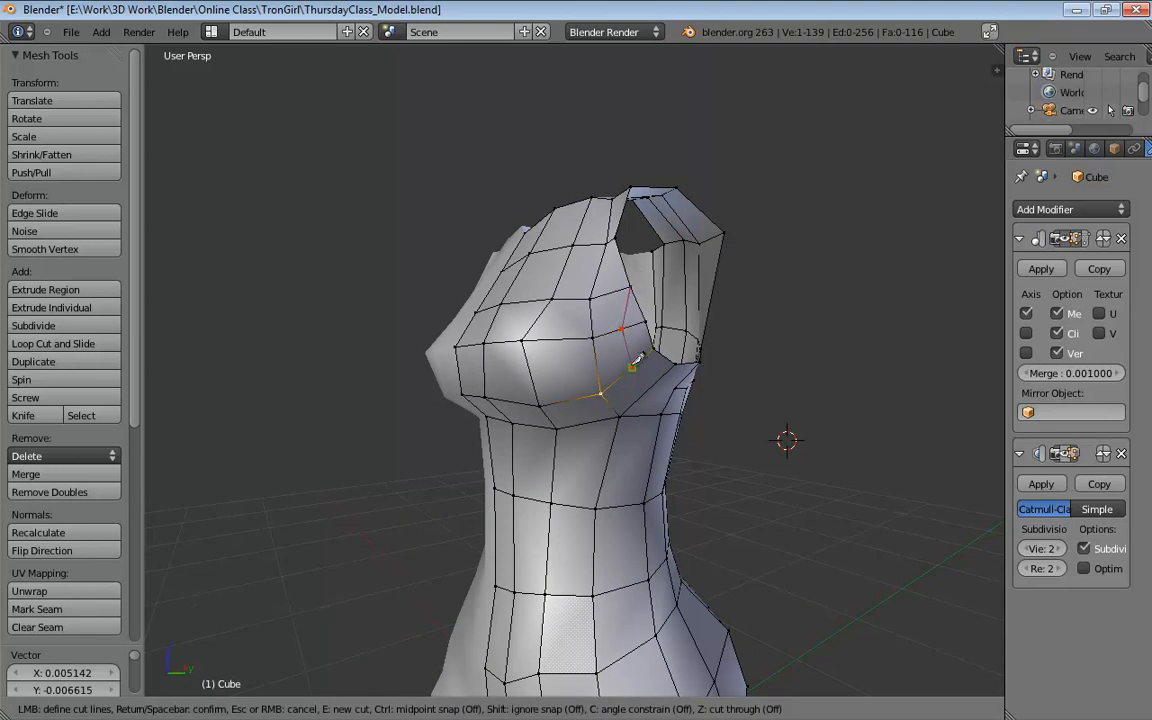
pyautogui.press('Return')
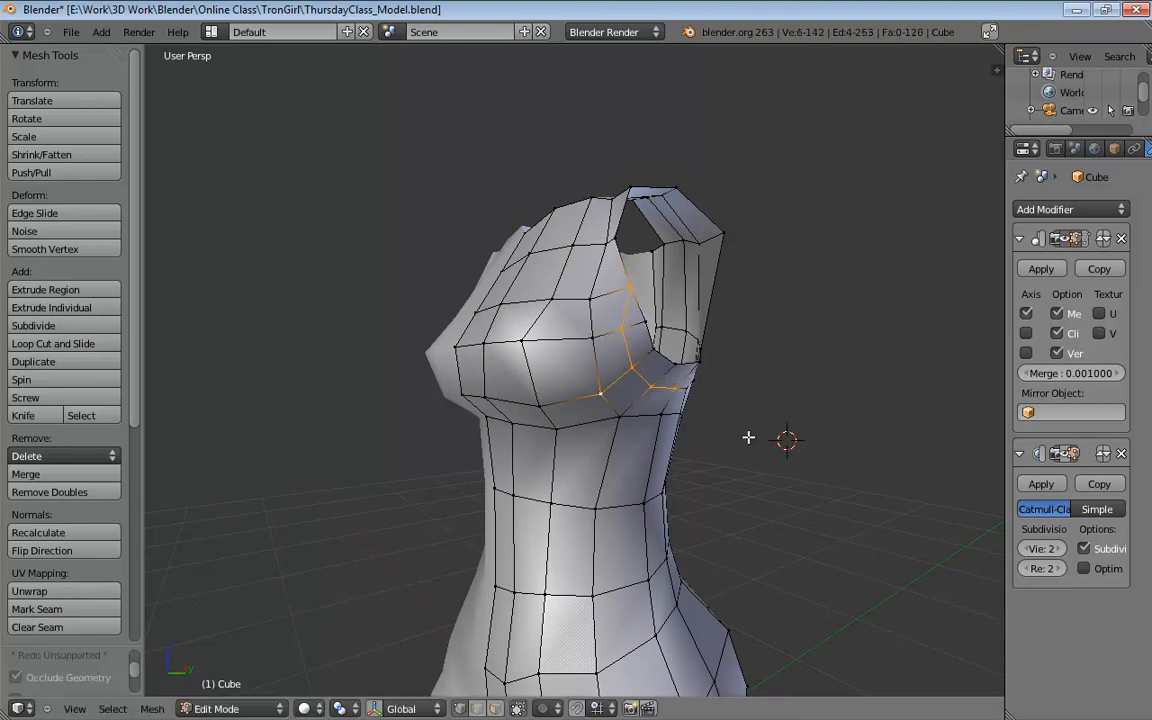
# Switch to the front orthographic view and turn on the Subdivision Surface preview
pyautogui.moveTo(751, 437); pyautogui.dragTo(681, 321, button='middle')
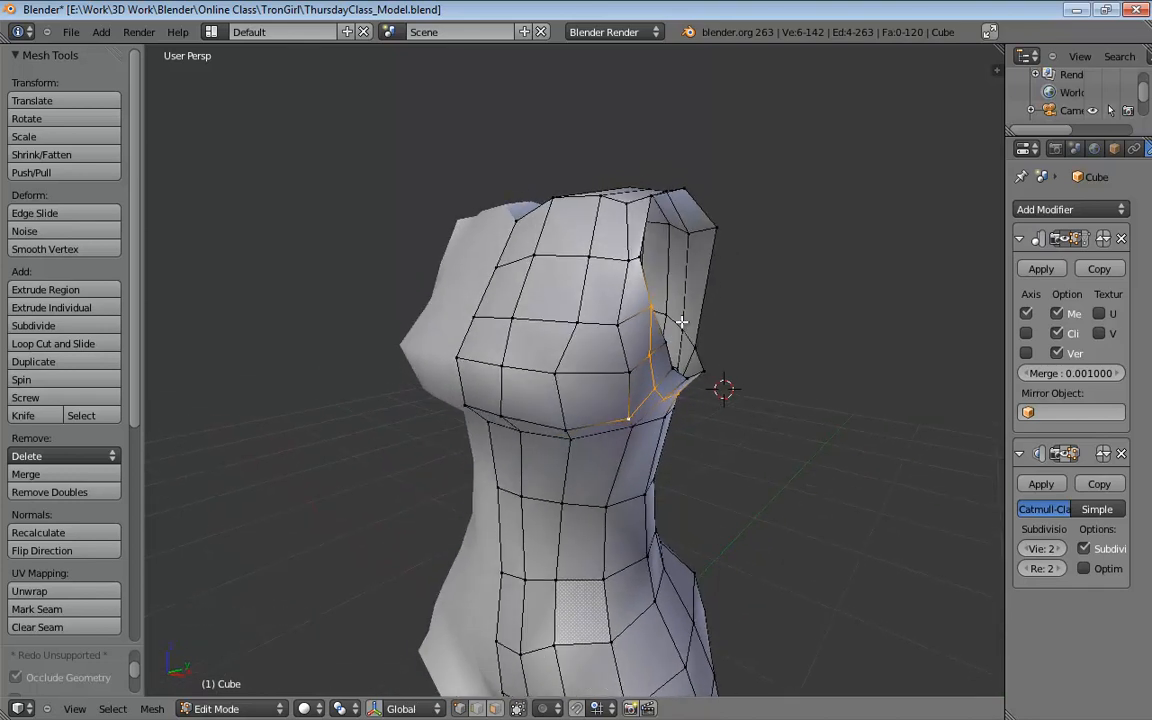
pyautogui.moveTo(728, 386); pyautogui.dragTo(661, 373, button='middle')
pyautogui.press('KP_1')
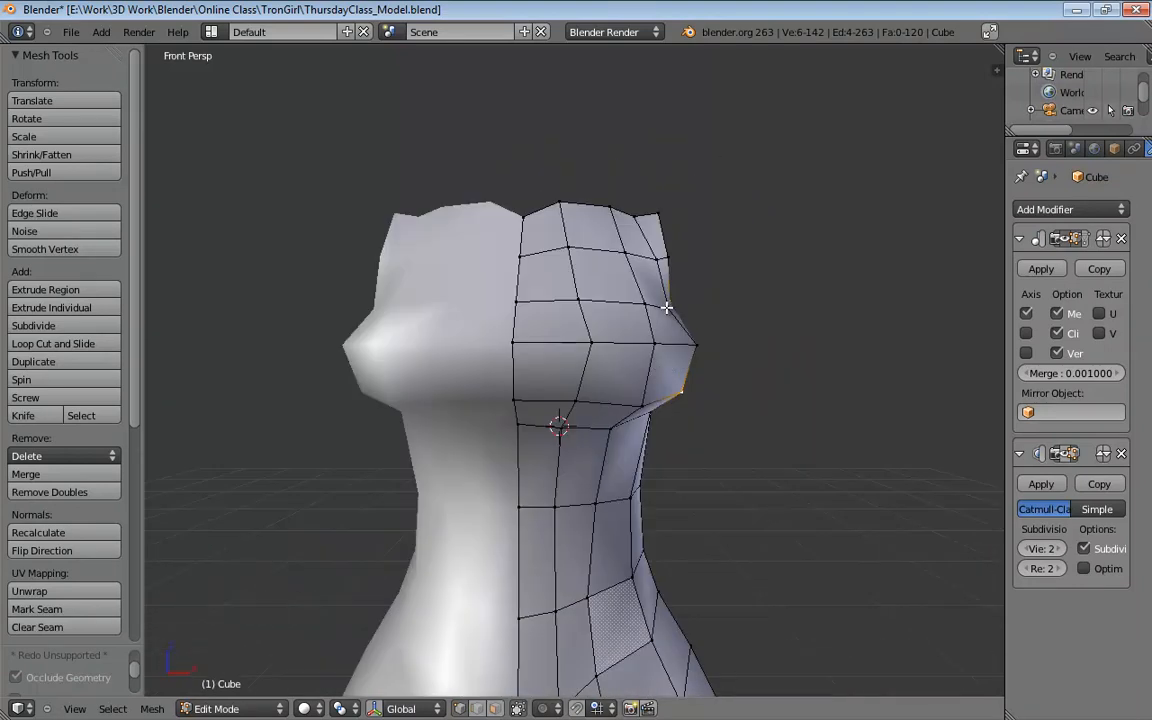
pyautogui.press('KP_5')
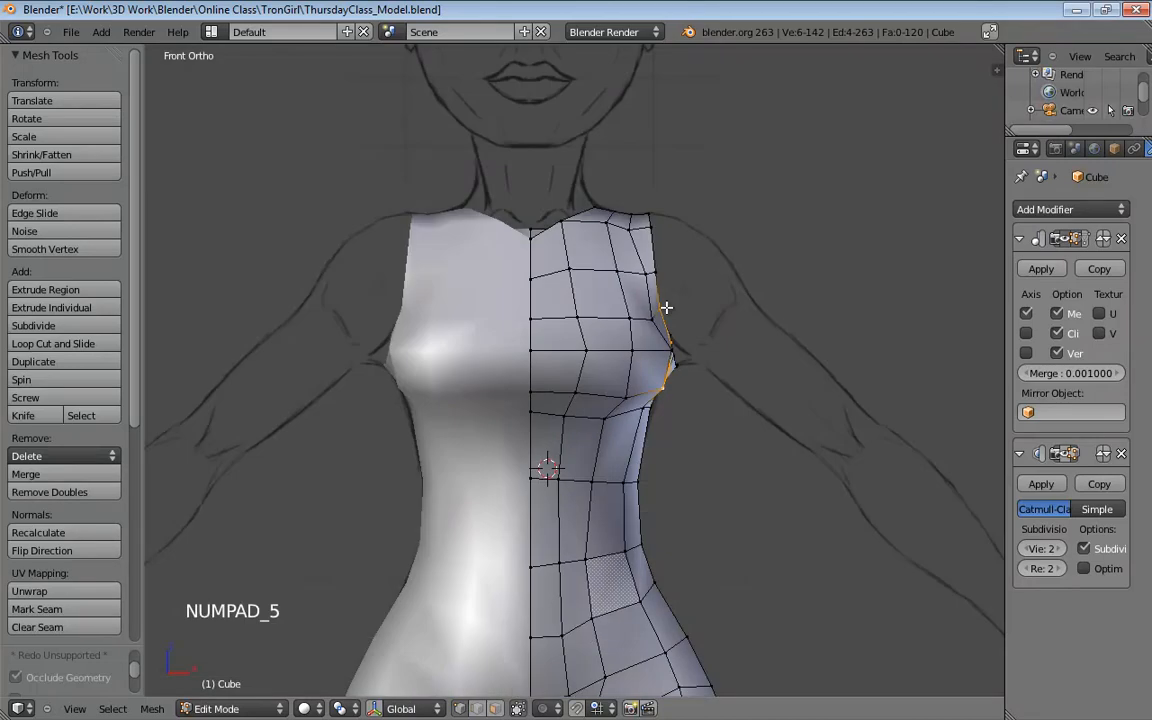
pyautogui.click(1067, 455)
# Adjust the vertex at the fullest point of the bust on the smoothed mesh
pyautogui.moveTo(660, 410); pyautogui.dragTo(426, 341, button='middle')
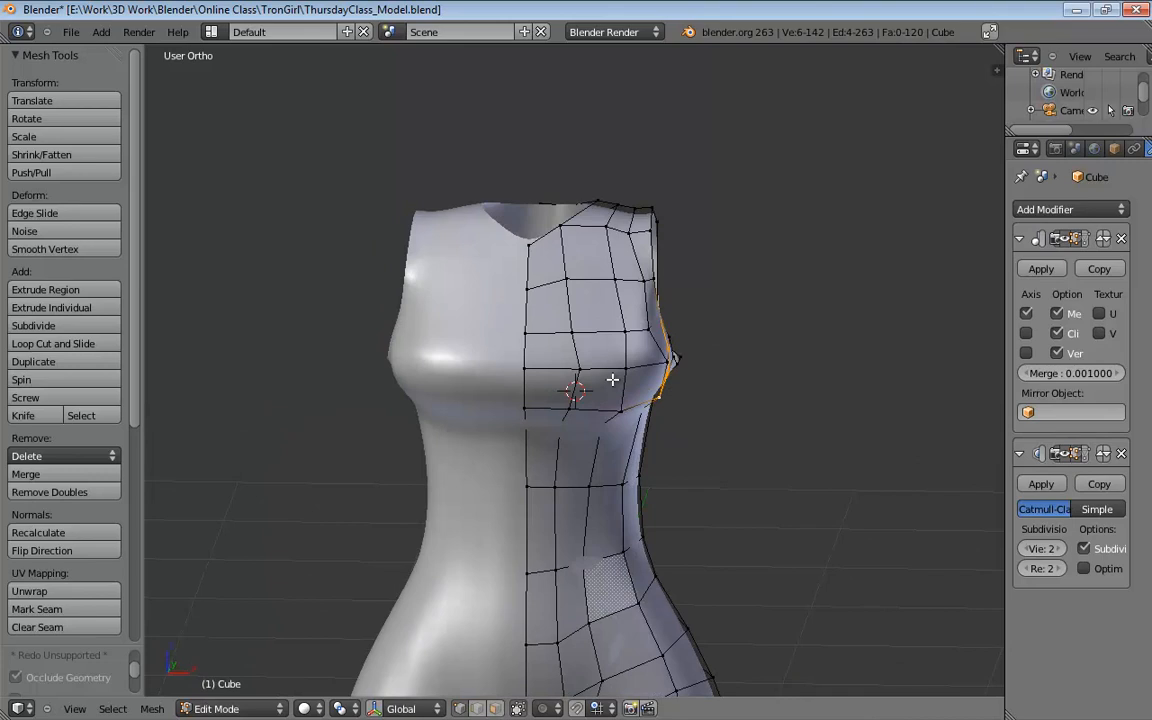
pyautogui.moveTo(612, 380); pyautogui.dragTo(528, 338, button='middle')
pyautogui.moveTo(566, 340); pyautogui.dragTo(573, 342)
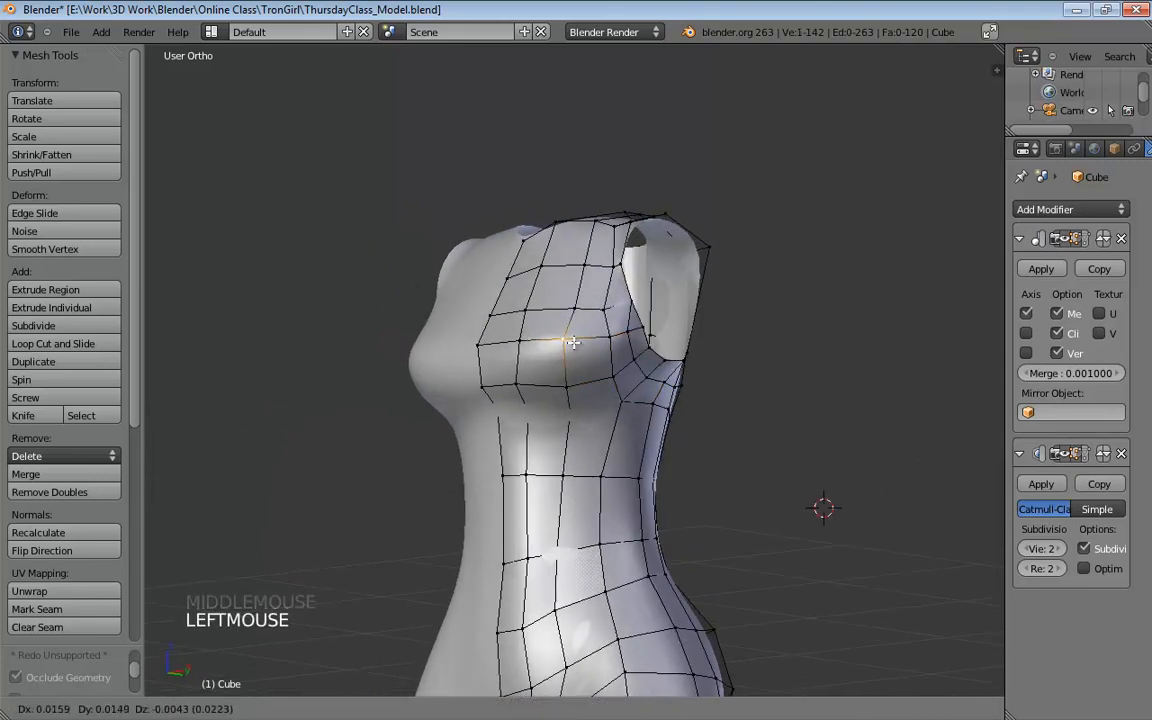
pyautogui.moveTo(573, 342); pyautogui.dragTo(630, 342, button='middle')
pyautogui.moveTo(566, 340); pyautogui.dragTo(560, 340)
# Adjust the chest vertices above the bust and select the under-bust vertex beside the centre line
pyautogui.moveTo(560, 340); pyautogui.dragTo(638, 249, button='middle')
pyautogui.click(598, 312)
pyautogui.click(541, 310)
pyautogui.click(624, 283)
pyautogui.moveTo(626, 282); pyautogui.dragTo(633, 275)
pyautogui.moveTo(633, 275); pyautogui.dragTo(684, 292, button='middle')
pyautogui.moveTo(563, 291); pyautogui.dragTo(566, 286)
pyautogui.moveTo(606, 312); pyautogui.dragTo(648, 398, button='middle')
pyautogui.click(535, 409)
pyautogui.click(558, 395)
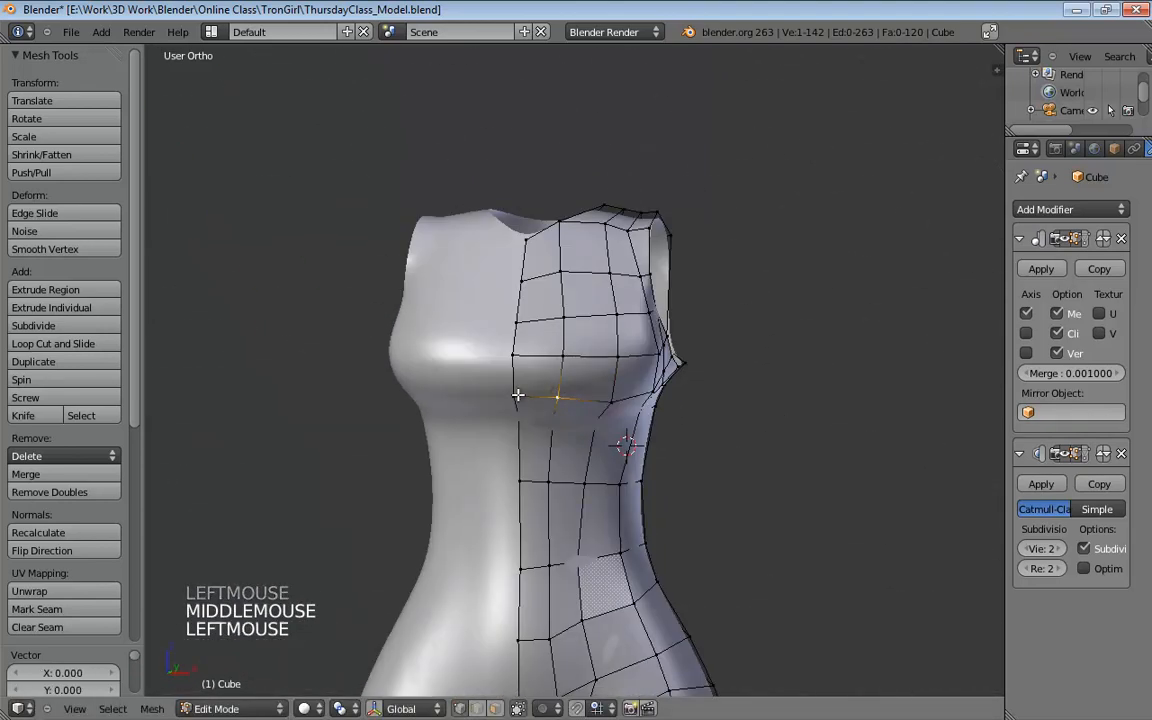
# Turn off the Subdivision Surface preview to show the unsmoothed chest
pyautogui.moveTo(530, 375); pyautogui.dragTo(550, 326, button='middle')
pyautogui.scroll(2, 549, 325)
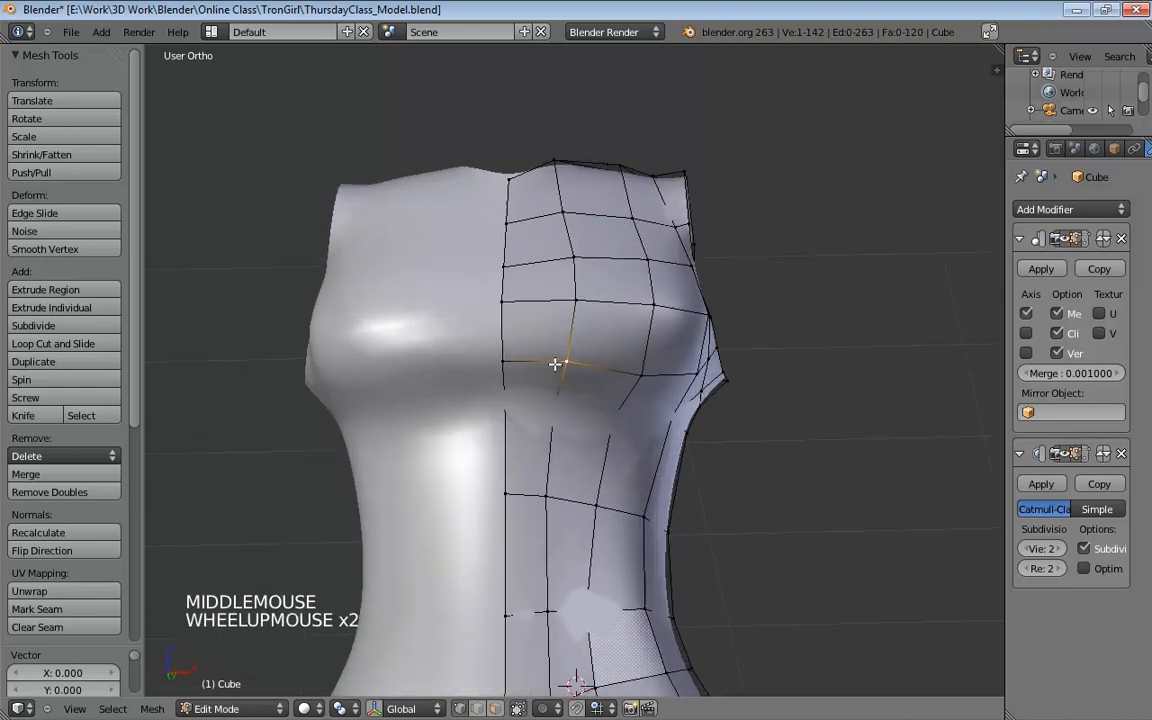
pyautogui.click(1063, 453)
pyautogui.moveTo(690, 391); pyautogui.dragTo(684, 384, button='middle')
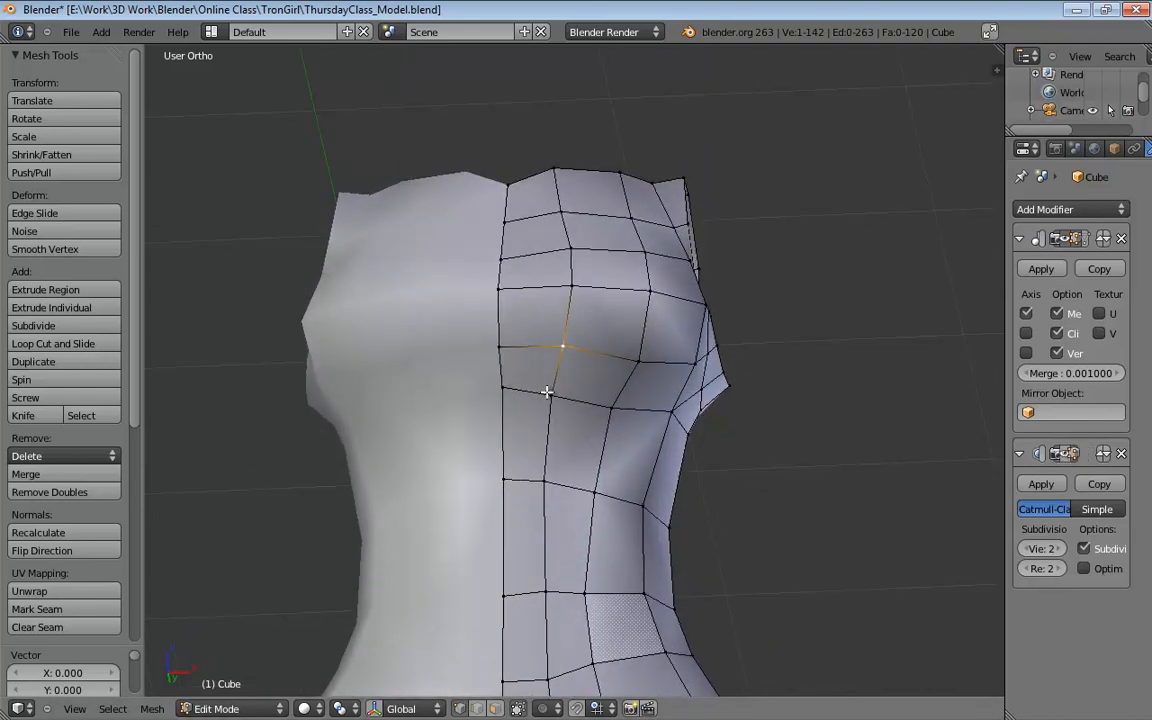
# Knife-cut a new vertical edge line beside the centre line, from the neckline down to the vertex beneath the bust
pyautogui.moveTo(545, 391); pyautogui.dragTo(578, 298, button='middle')
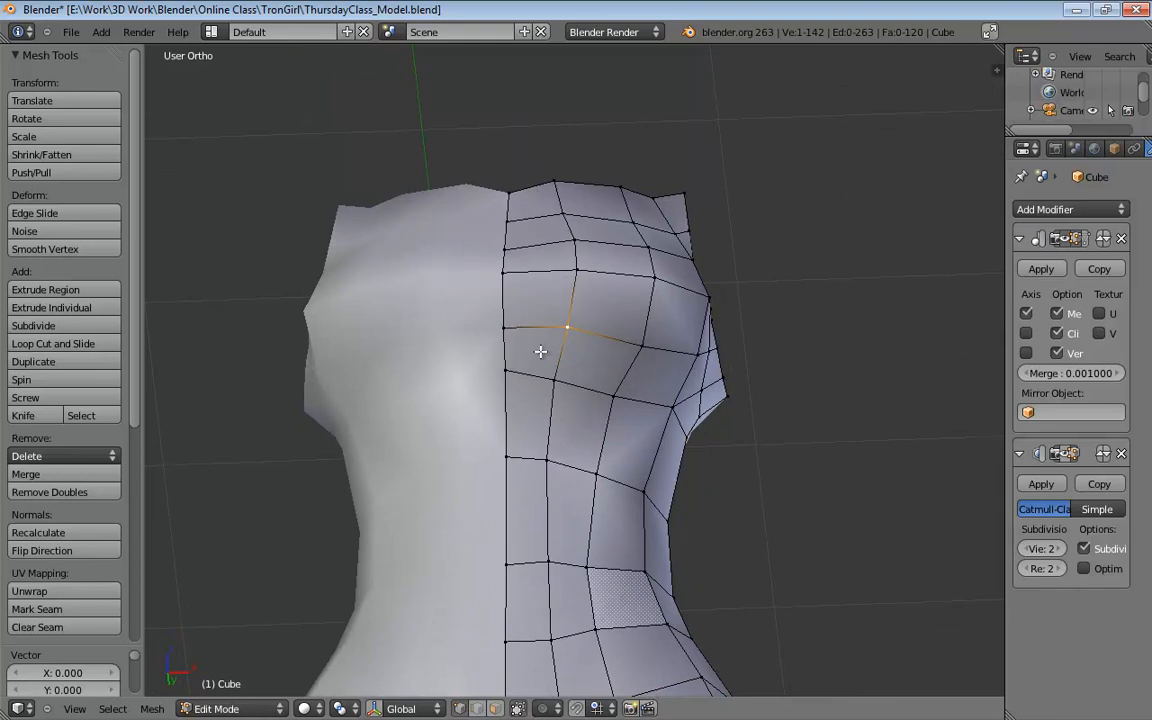
pyautogui.moveTo(548, 314); pyautogui.dragTo(536, 178, button='middle')
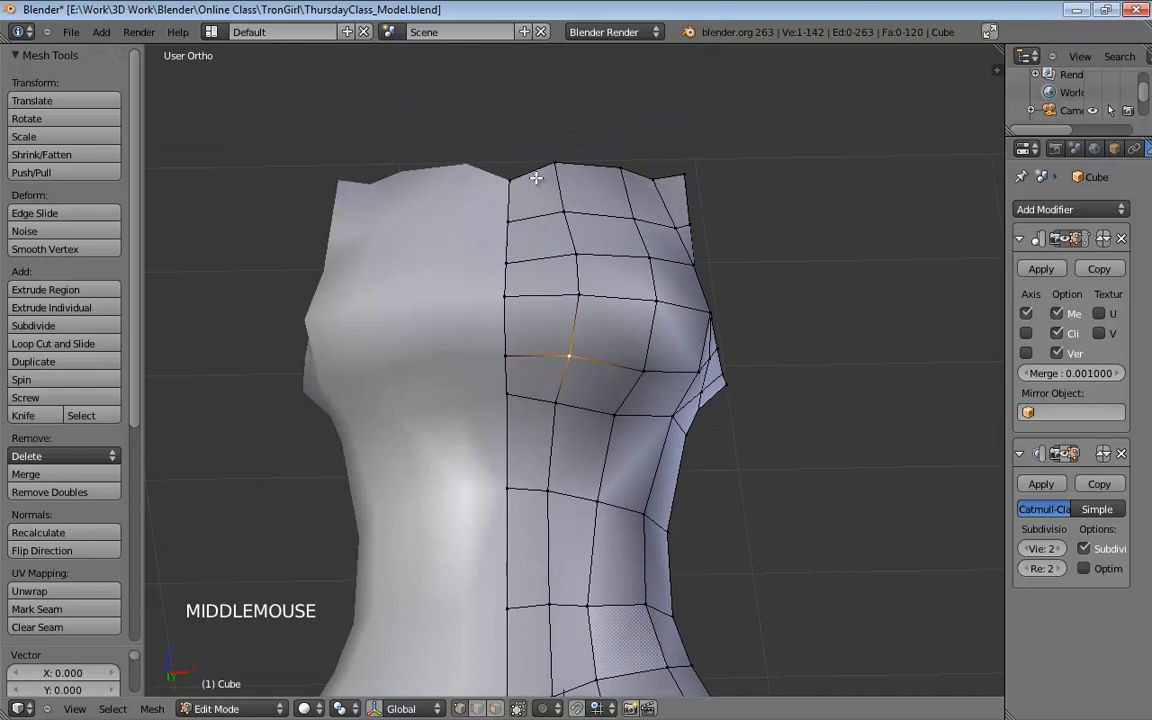
pyautogui.press('k')
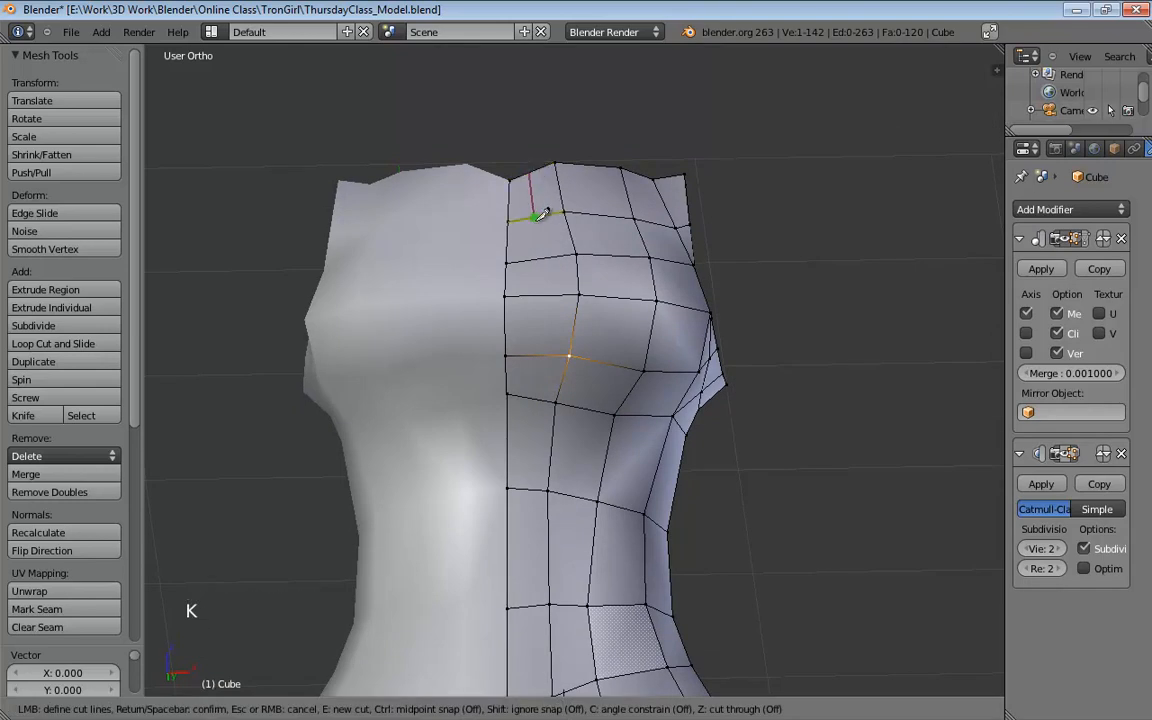
pyautogui.click(541, 256)
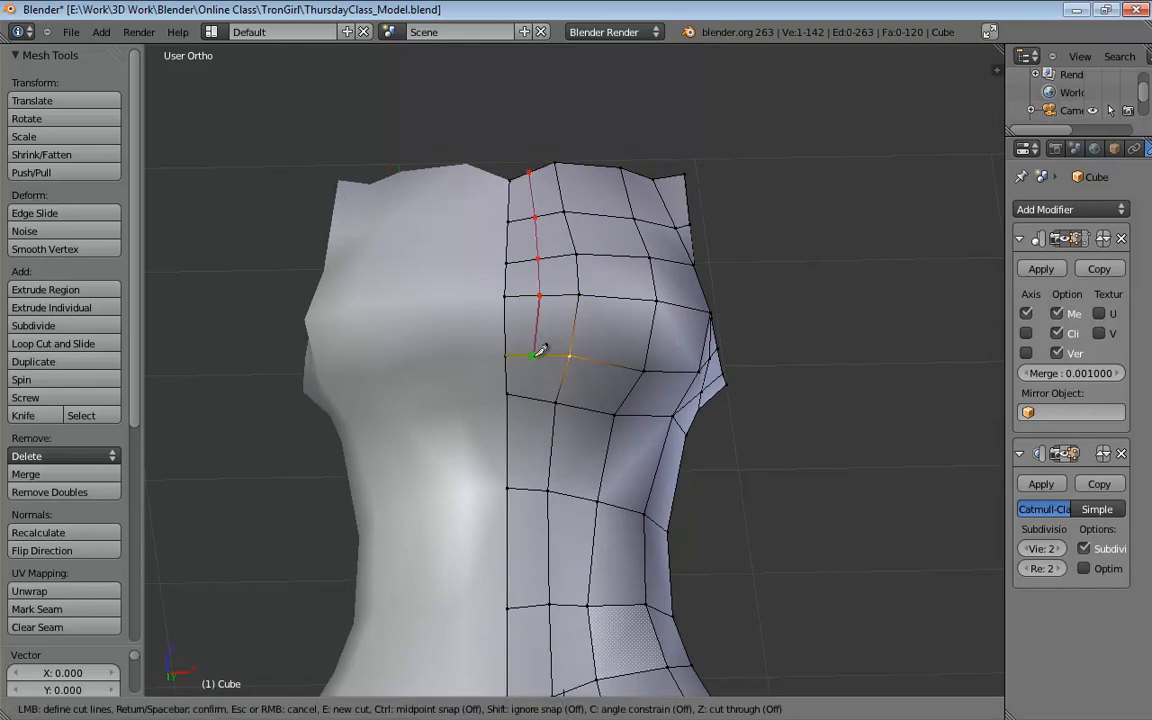
pyautogui.click(563, 397)
pyautogui.press('Return')
# Knife-cut a short horizontal line under the bust from the centre line across the new vertical edge line
pyautogui.press('k')
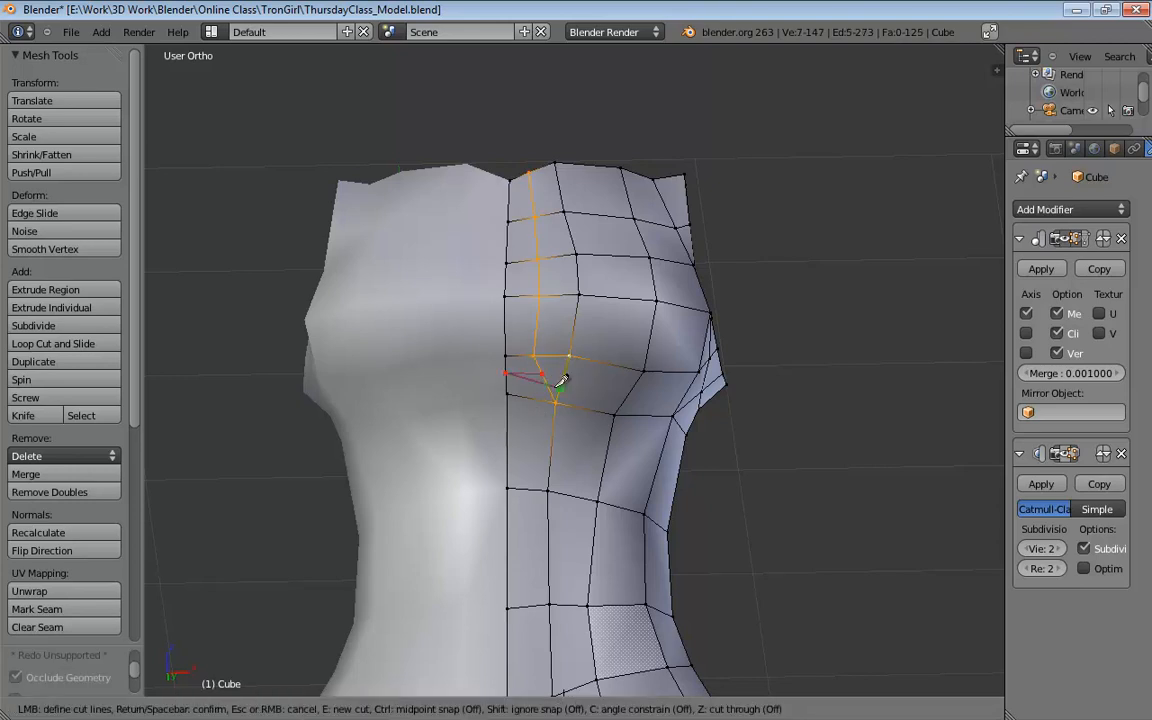
pyautogui.click(558, 386)
pyautogui.press('Return')
# Reposition the vertices around the new cuts near the centre line to shape the inner bust and cleavage
pyautogui.scroll(2, 550, 395)
pyautogui.moveTo(548, 391); pyautogui.dragTo(357, 429, button='middle')
pyautogui.scroll(1, 516, 337)
pyautogui.moveTo(359, 436); pyautogui.dragTo(404, 429)
pyautogui.moveTo(404, 429); pyautogui.dragTo(491, 404, button='middle')
pyautogui.moveTo(483, 438); pyautogui.dragTo(473, 375)
pyautogui.moveTo(426, 399); pyautogui.dragTo(429, 380)
pyautogui.moveTo(465, 350)
pyautogui.mouseDown(button='middle')
pyautogui.moveTo(489, 392)
pyautogui.moveTo(465, 362)
pyautogui.mouseUp(button='middle')
pyautogui.moveTo(399, 405); pyautogui.dragTo(399, 410, button='middle')
pyautogui.moveTo(343, 398); pyautogui.dragTo(386, 409)
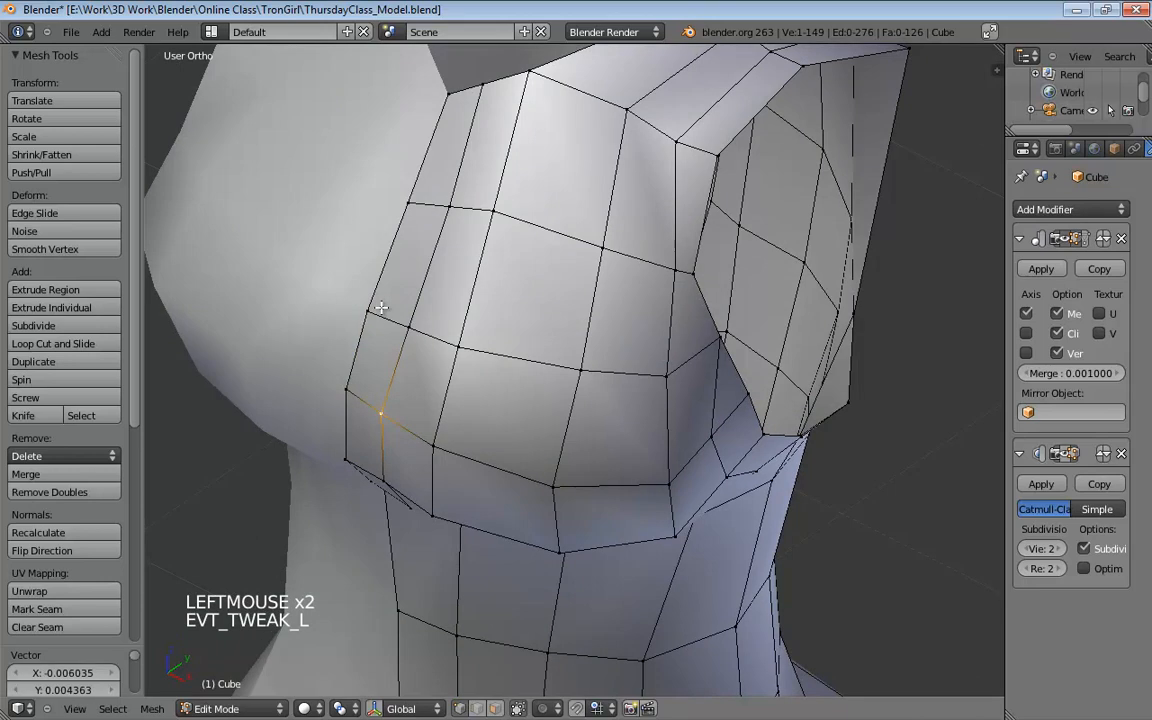
pyautogui.moveTo(368, 313); pyautogui.dragTo(383, 329)
# Move the front neckline vertices outward to space the new edge columns more evenly
pyautogui.moveTo(394, 330); pyautogui.dragTo(506, 411, button='middle')
pyautogui.moveTo(503, 212); pyautogui.dragTo(516, 211)
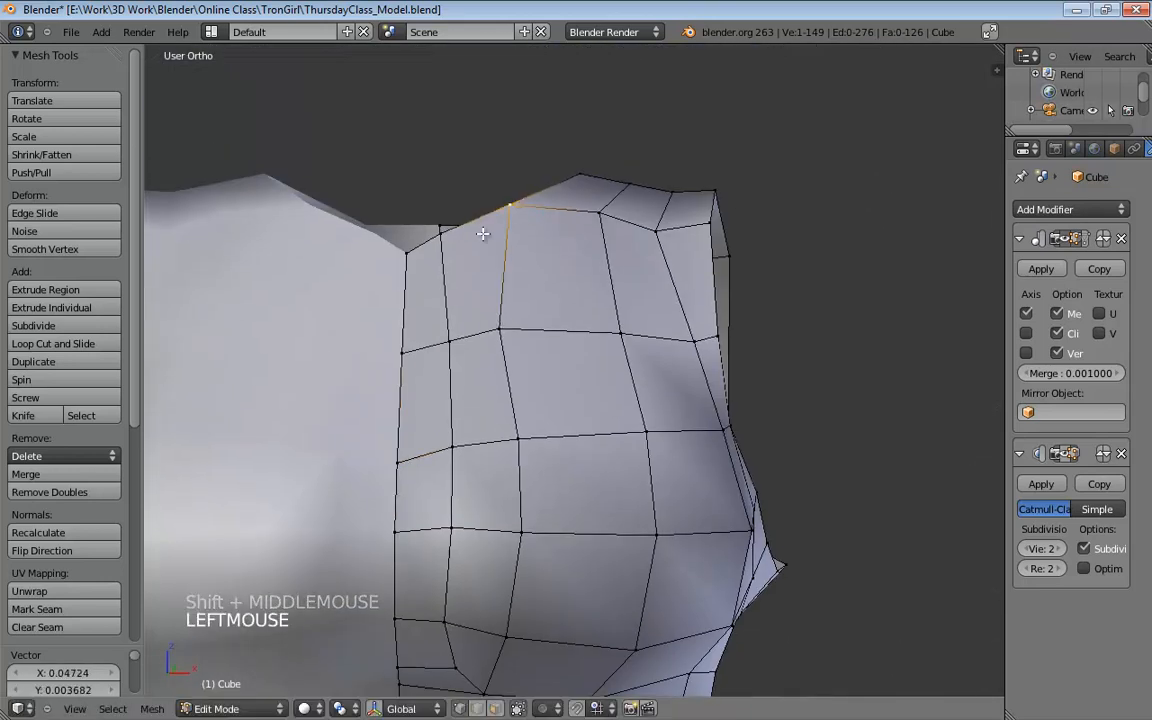
pyautogui.moveTo(451, 234); pyautogui.dragTo(518, 221)
pyautogui.moveTo(514, 362); pyautogui.dragTo(568, 221, button='middle')
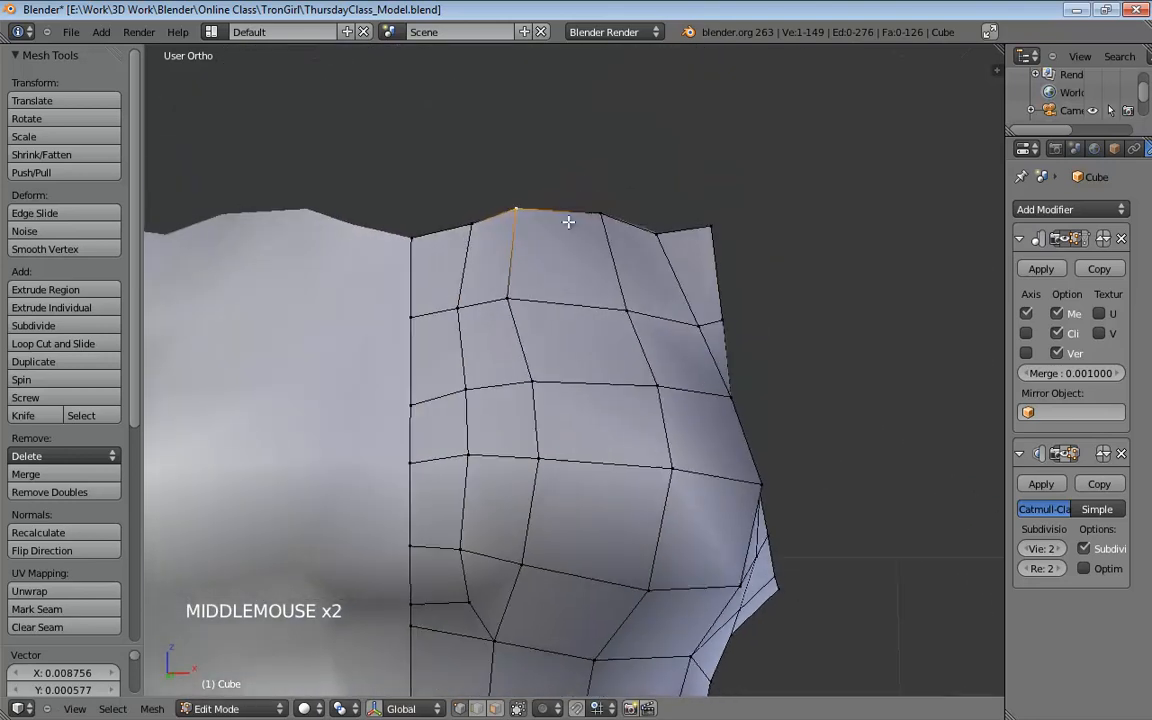
# Turn on the Subdivision Surface preview for the reshaped torso
pyautogui.scroll(-4, 526, 316)
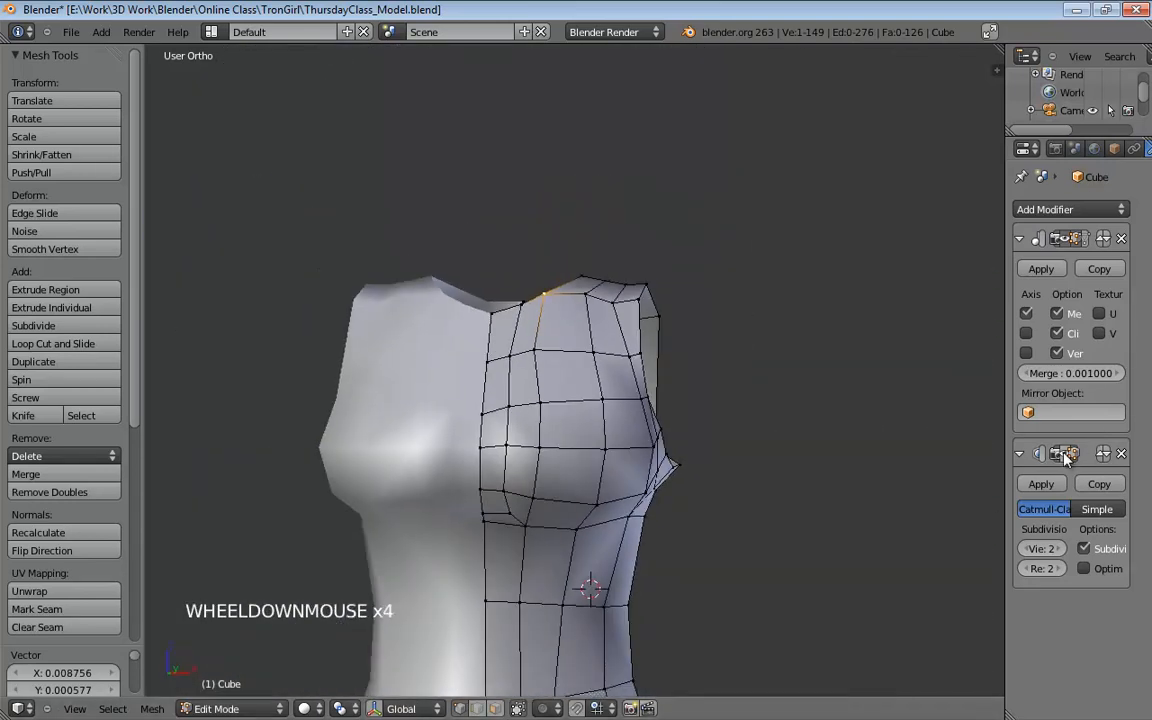
pyautogui.click(957, 407)
pyautogui.moveTo(957, 407); pyautogui.dragTo(541, 486, button='middle')
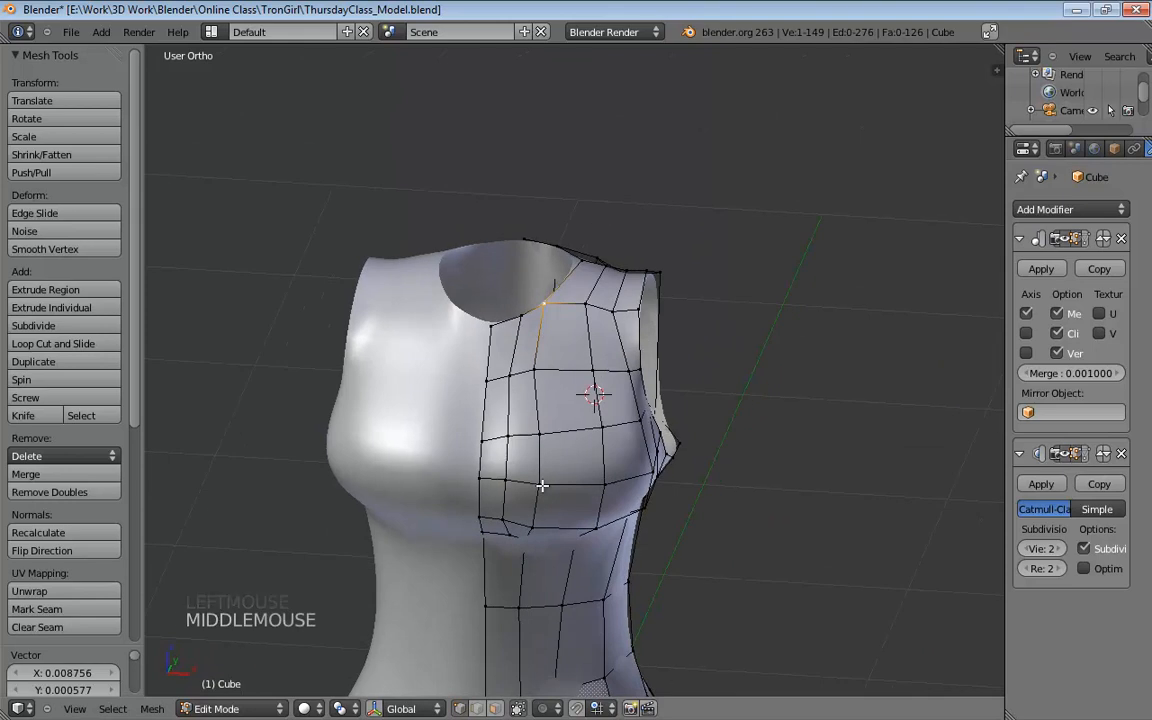
# Shift the edge column through the inner bust outward, from the neckline down to the bust row
pyautogui.moveTo(620, 462); pyautogui.dragTo(510, 395, button='middle')
pyautogui.moveTo(568, 401); pyautogui.dragTo(556, 399)
pyautogui.moveTo(522, 405); pyautogui.dragTo(568, 422, button='middle')
pyautogui.moveTo(539, 359); pyautogui.dragTo(560, 359)
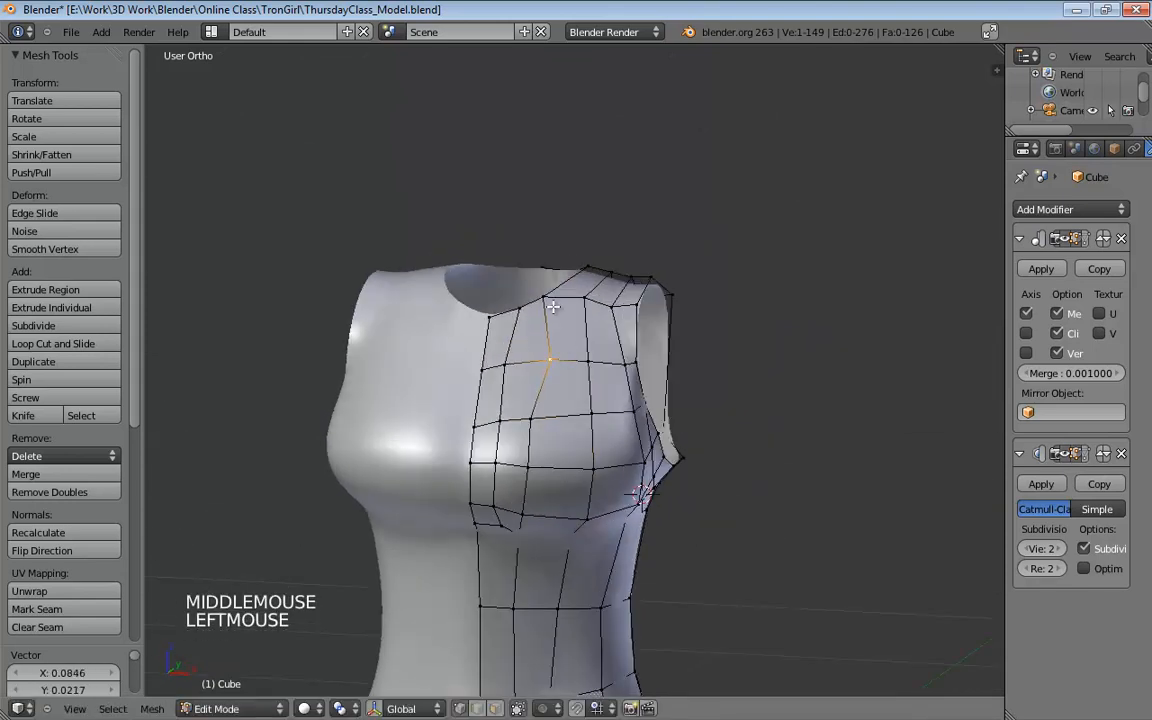
pyautogui.moveTo(553, 305); pyautogui.dragTo(568, 305)
pyautogui.moveTo(532, 419); pyautogui.dragTo(553, 418)
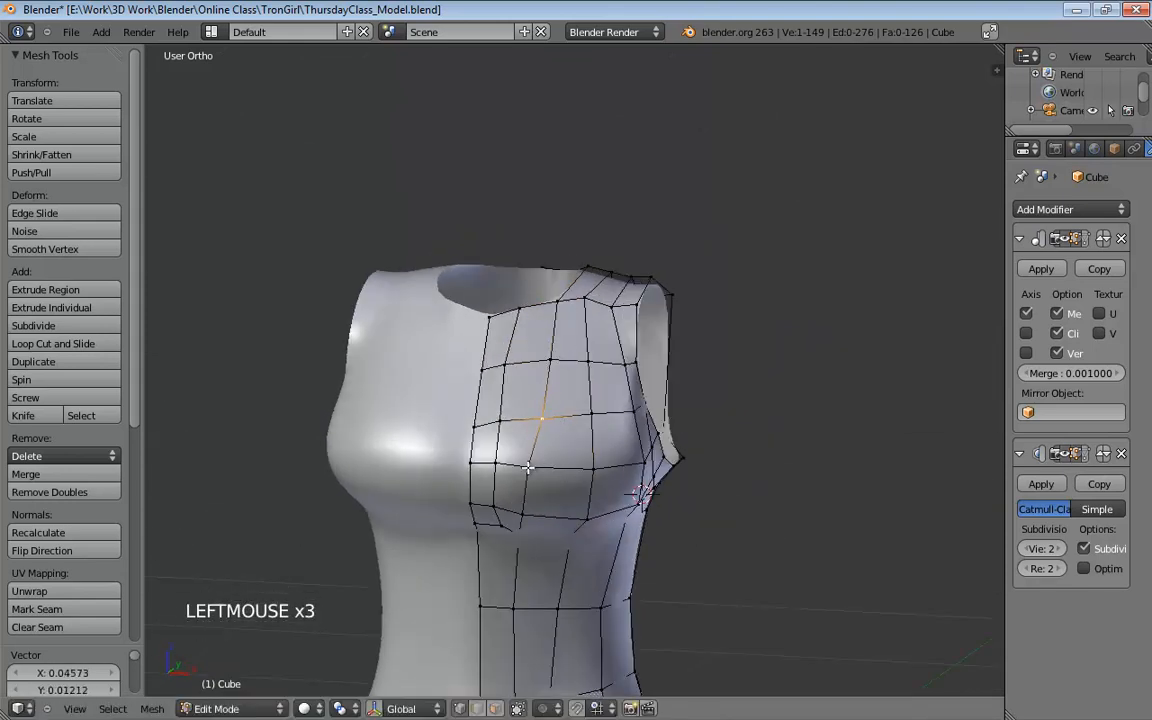
pyautogui.moveTo(530, 468); pyautogui.dragTo(553, 470)
# Adjust the vertices on the underside and front of the bust to round its contour from below
pyautogui.moveTo(553, 470); pyautogui.dragTo(552, 430, button='middle')
pyautogui.moveTo(552, 430)
pyautogui.mouseDown()
pyautogui.moveTo(572, 430)
pyautogui.moveTo(560, 432)
pyautogui.mouseUp()
pyautogui.moveTo(560, 432); pyautogui.dragTo(557, 335, button='middle')
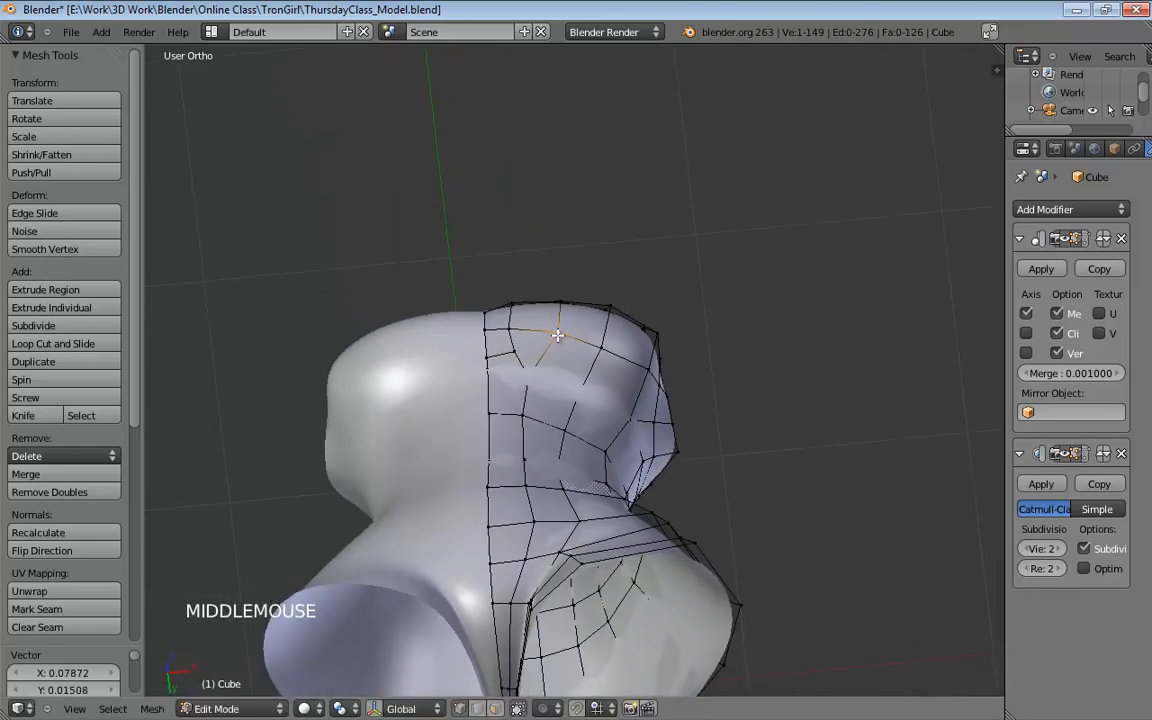
pyautogui.moveTo(614, 306); pyautogui.dragTo(589, 337)
pyautogui.click(630, 368)
pyautogui.moveTo(630, 368); pyautogui.dragTo(589, 568, button='middle')
pyautogui.press('KP_5')
pyautogui.scroll(-5, 622, 355)
pyautogui.scroll(2, 639, 522)
pyautogui.scroll(2, 640, 500)
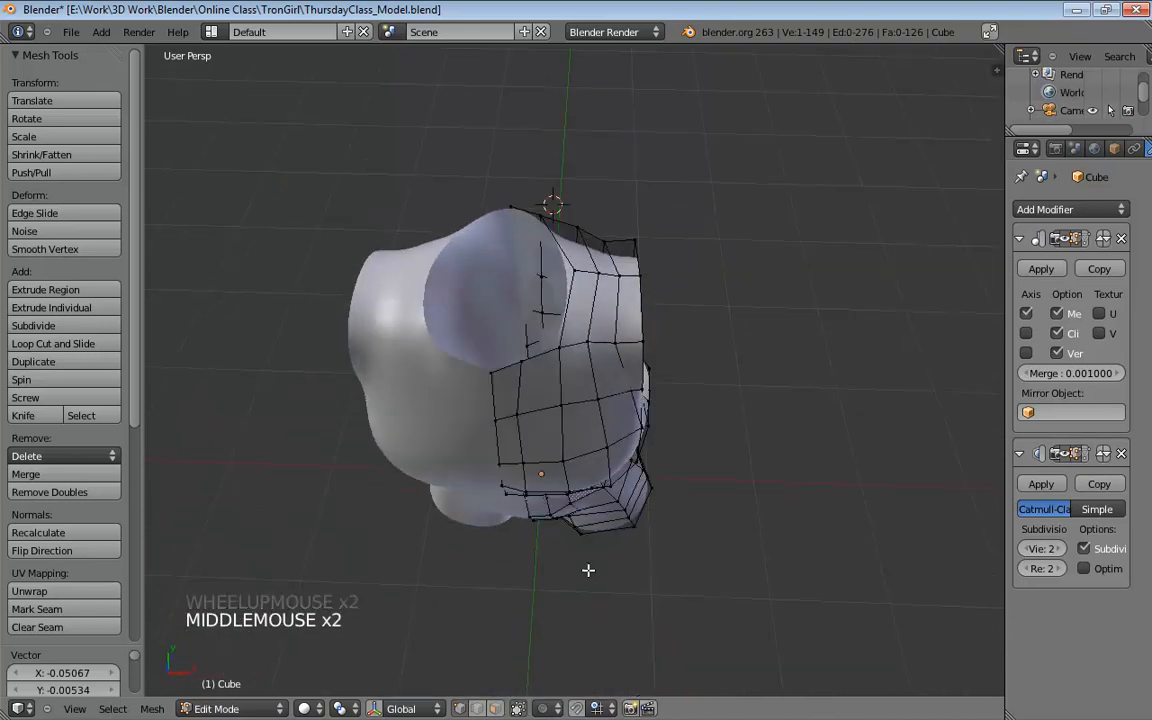
# Move the vertices along the bust's lower rows, viewed from above and below, to round its underside
pyautogui.moveTo(571, 489); pyautogui.dragTo(561, 497)
pyautogui.moveTo(561, 497); pyautogui.dragTo(625, 301, button='middle')
pyautogui.click(593, 327)
pyautogui.click(584, 339)
pyautogui.click(518, 336)
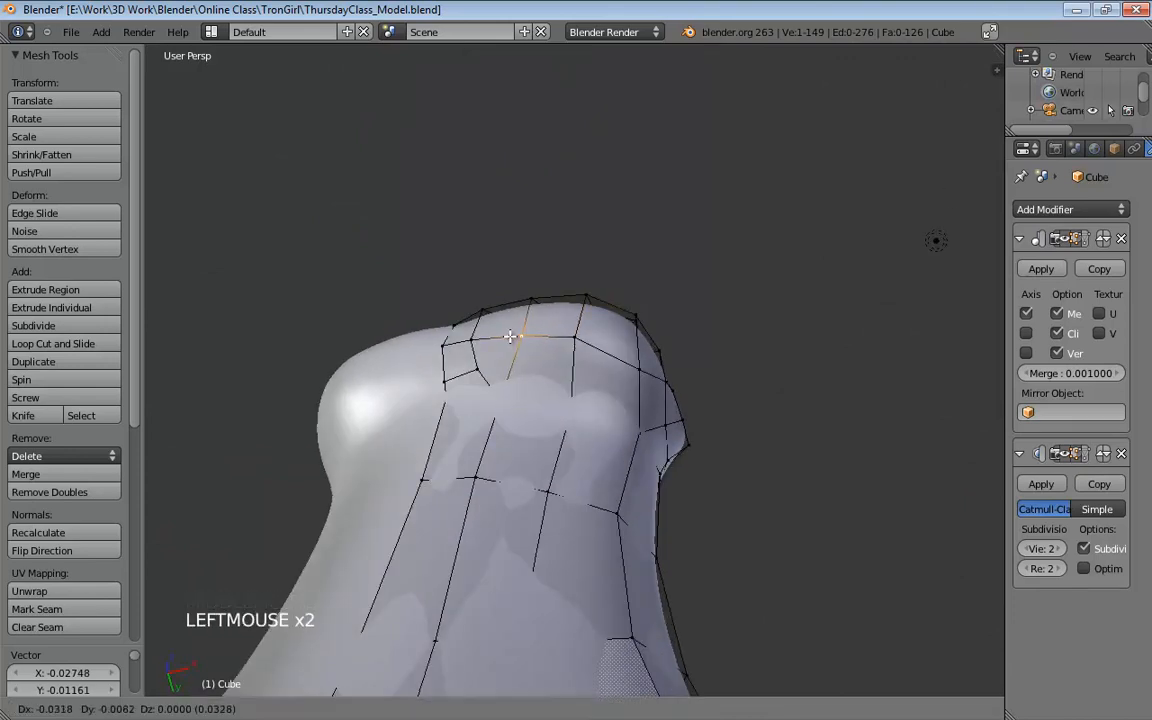
pyautogui.moveTo(650, 353); pyautogui.dragTo(649, 433, button='middle')
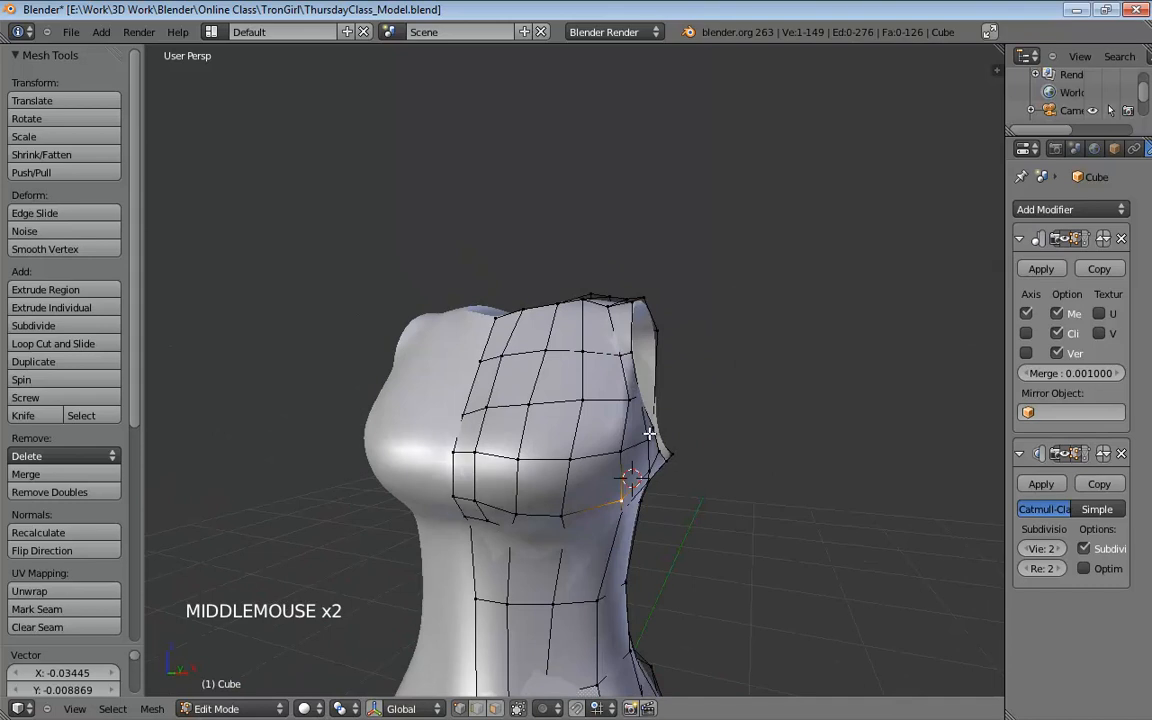
# Compare the torso with the front reference in perspective and orthographic views
pyautogui.press('KP_1')
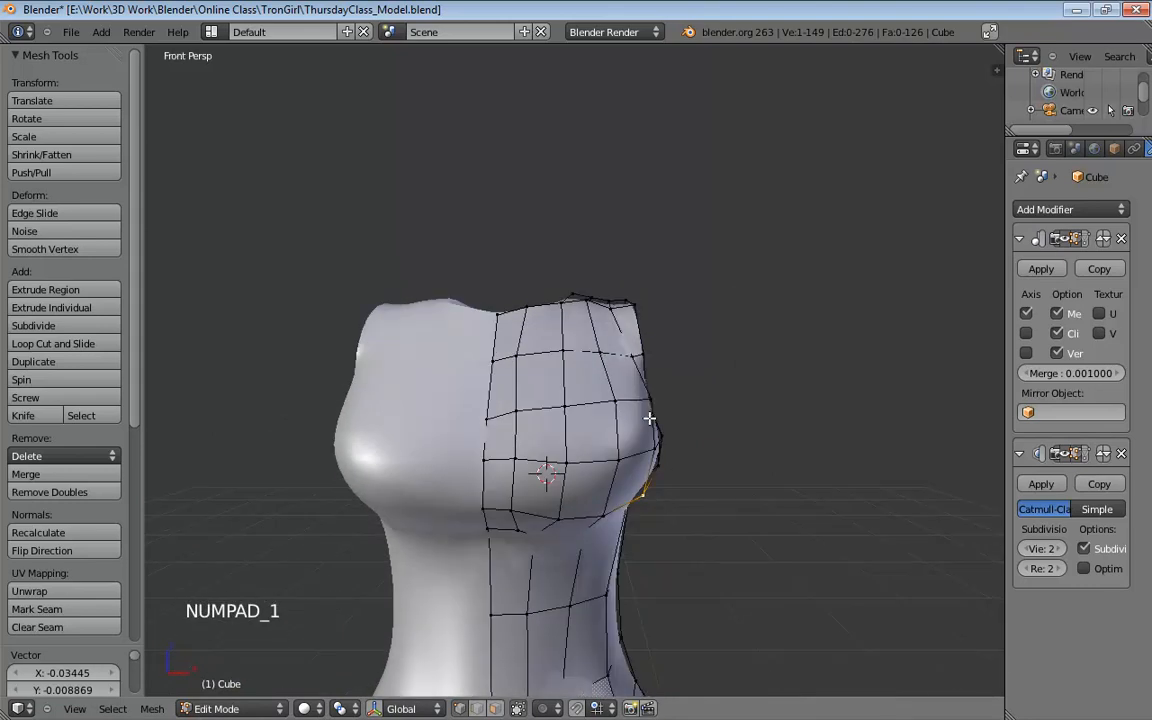
pyautogui.press('KP_5')
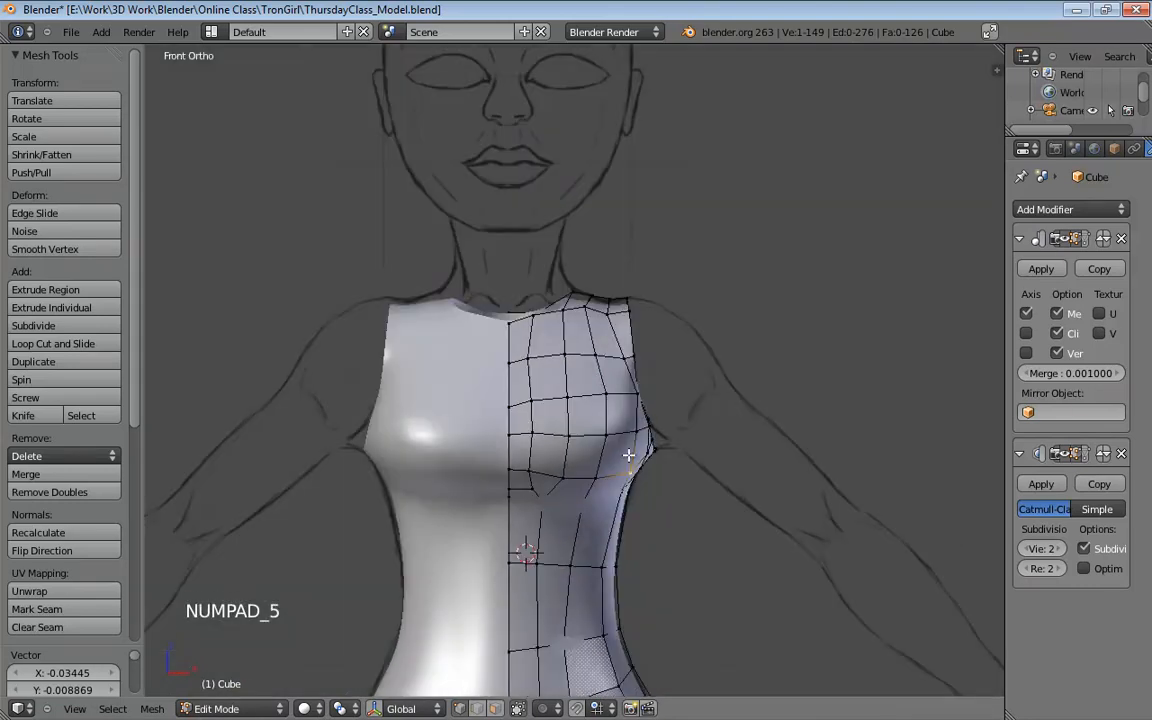
pyautogui.scroll(1, 628, 455)
pyautogui.moveTo(628, 455)
pyautogui.mouseDown(button='middle')
pyautogui.moveTo(692, 450)
pyautogui.moveTo(681, 450)
pyautogui.mouseUp(button='middle')
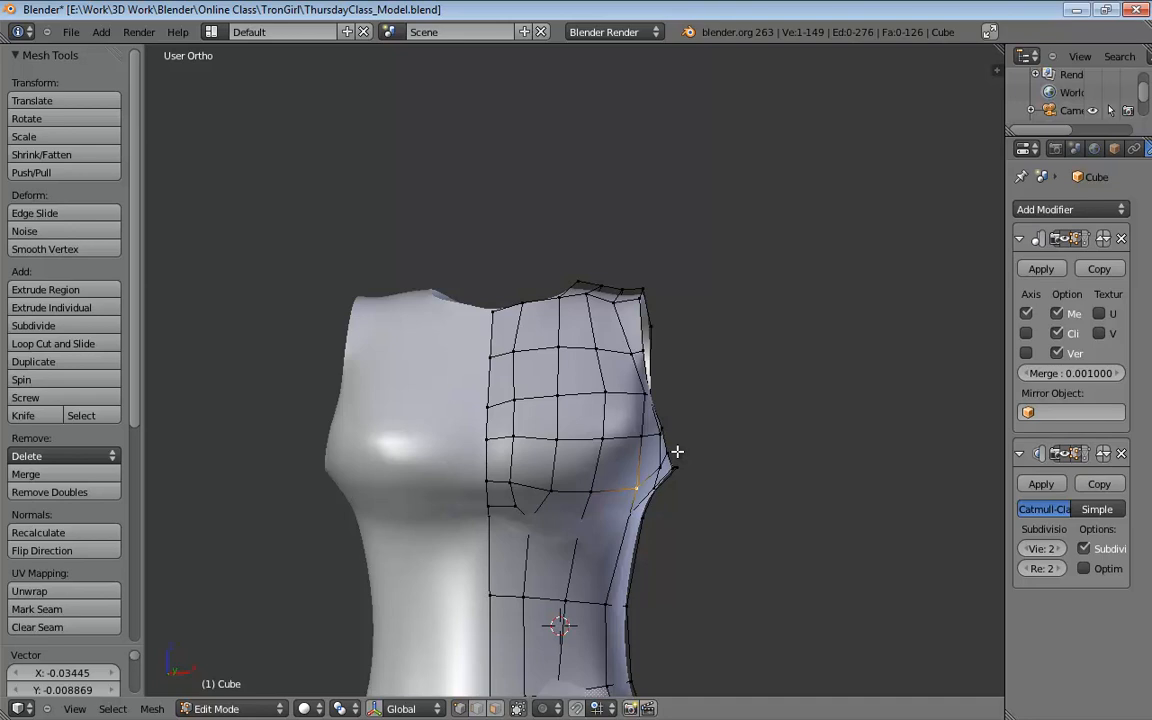
pyautogui.press('KP_5')
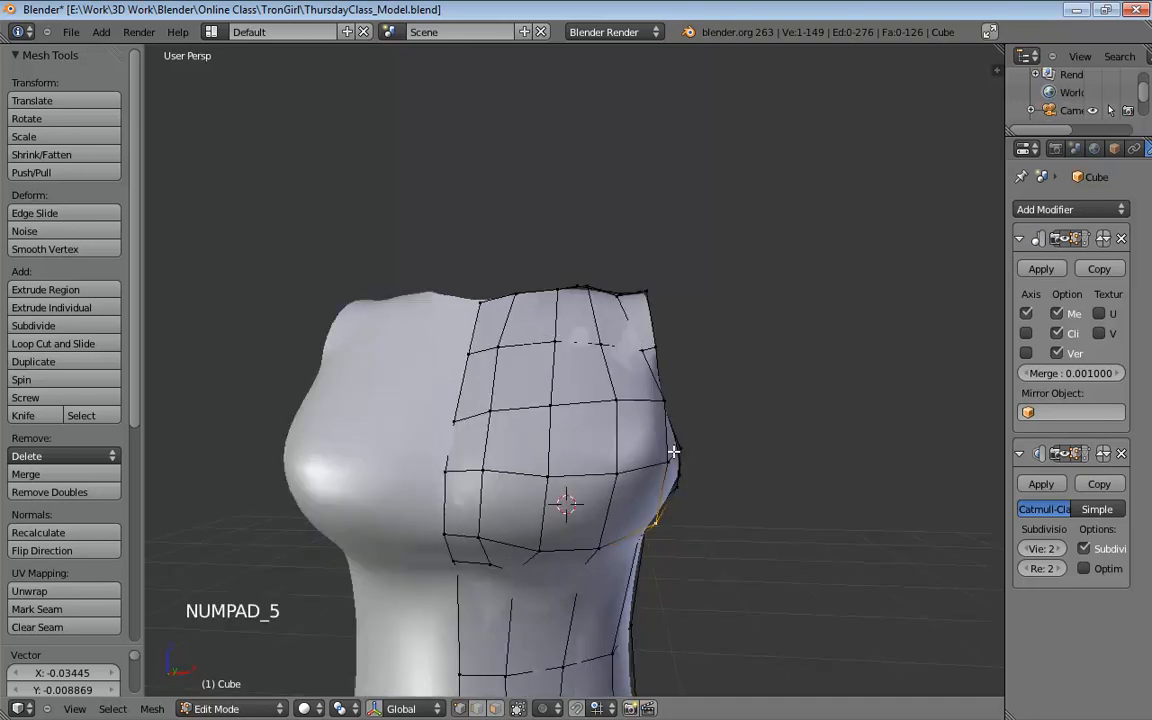
pyautogui.press('KP_5')
pyautogui.press('KP_1')
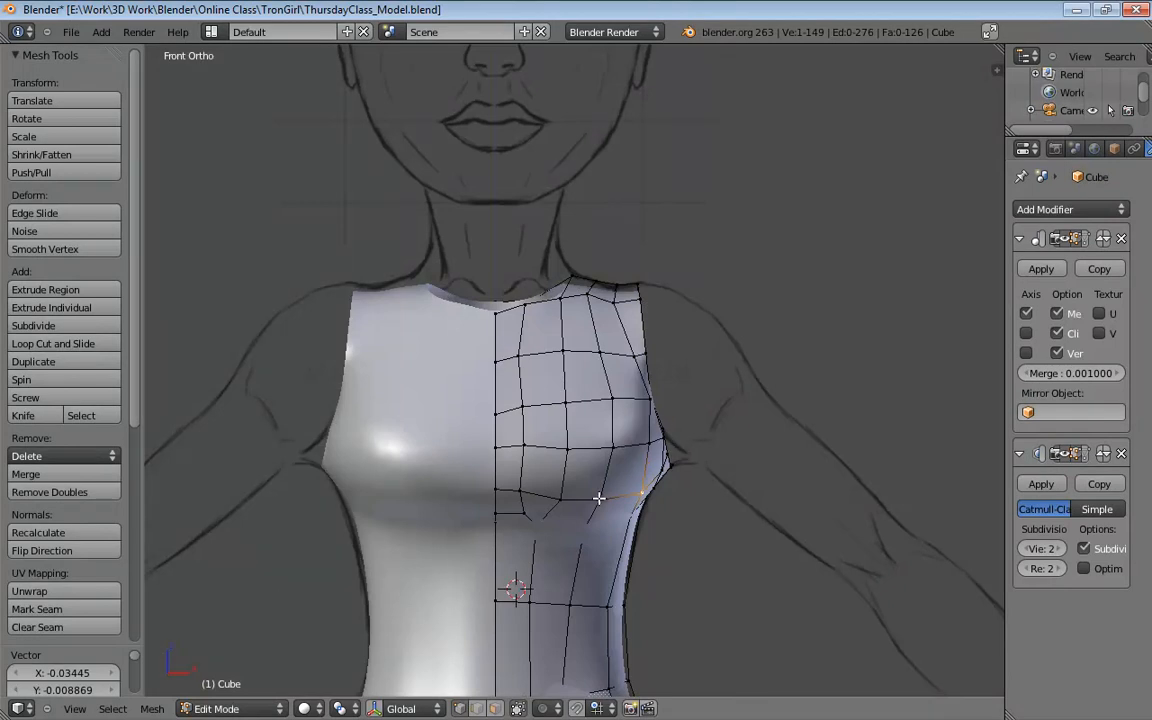
# Pull the lower front armhole vertices toward the back and tuck the underarm vertex inward
pyautogui.moveTo(714, 462); pyautogui.dragTo(604, 463, button='middle')
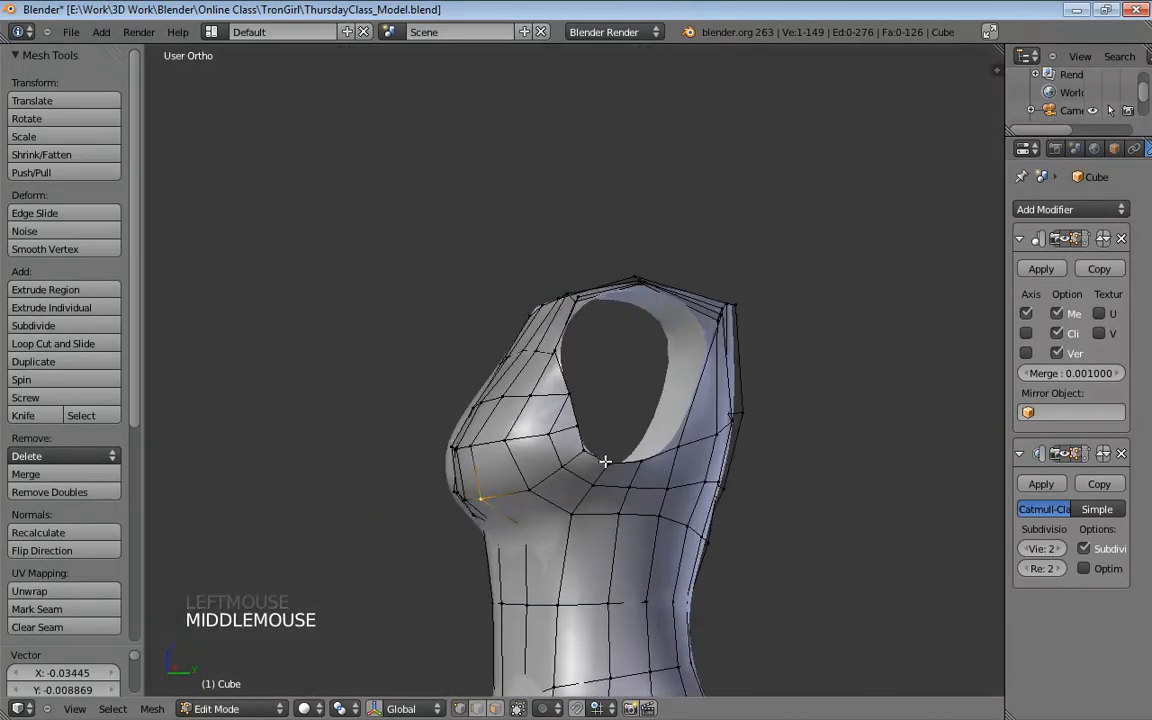
pyautogui.click(606, 460)
pyautogui.moveTo(586, 449); pyautogui.dragTo(586, 385)
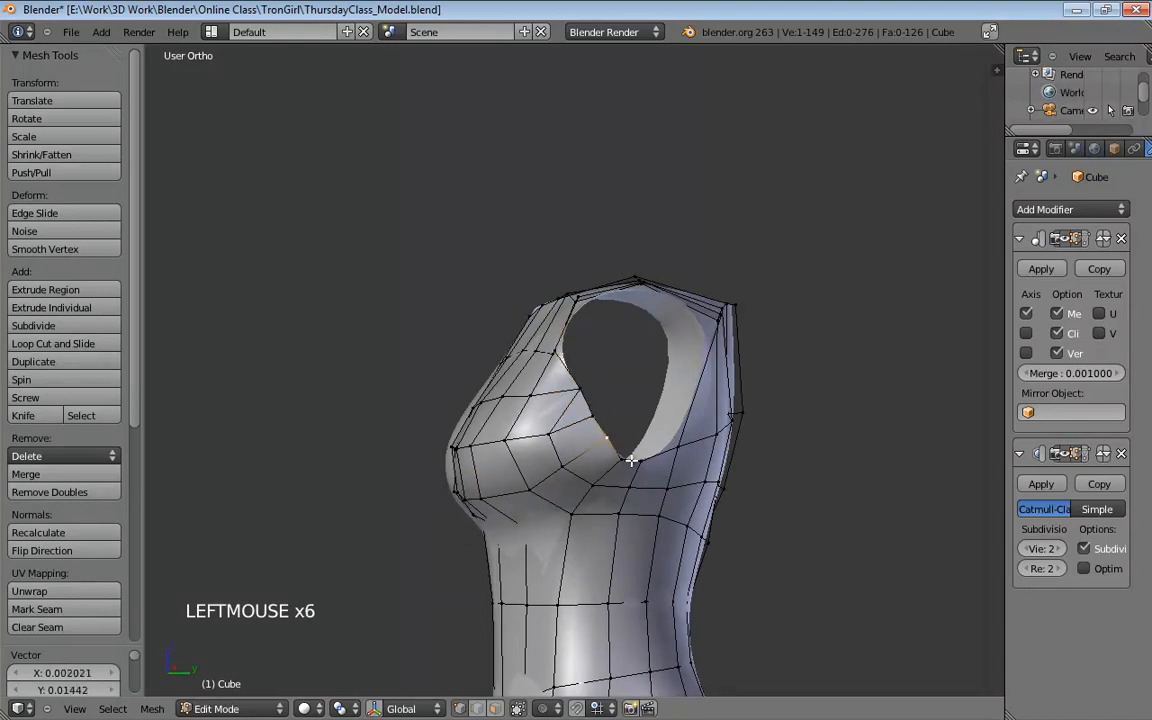
pyautogui.moveTo(649, 460); pyautogui.dragTo(470, 404, button='middle')
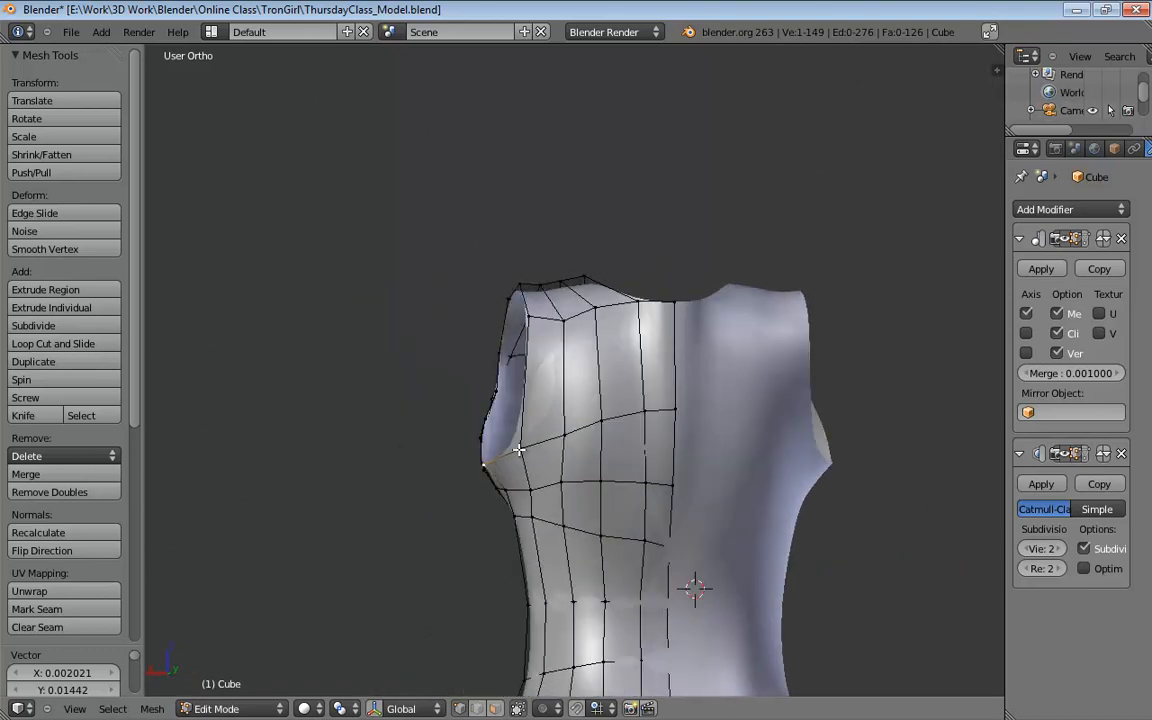
pyautogui.moveTo(510, 448); pyautogui.dragTo(505, 465)
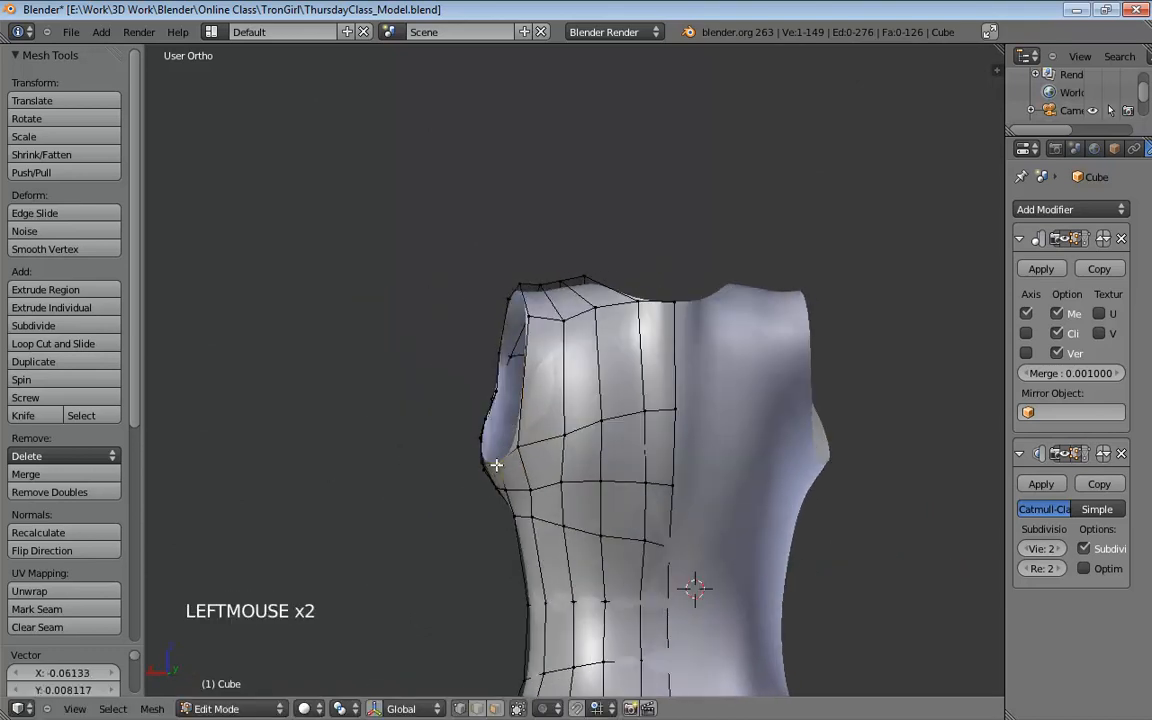
# Adjust further vertices around the underarm and front edge of the armhole to smooth its opening
pyautogui.moveTo(555, 451); pyautogui.dragTo(630, 427, button='middle')
pyautogui.scroll(2, 648, 454)
pyautogui.click(635, 504)
pyautogui.moveTo(733, 447)
pyautogui.mouseDown(button='middle')
pyautogui.moveTo(697, 476)
pyautogui.moveTo(699, 455)
pyautogui.moveTo(728, 442)
pyautogui.moveTo(759, 479)
pyautogui.moveTo(882, 501)
pyautogui.moveTo(721, 453)
pyautogui.mouseUp(button='middle')
pyautogui.moveTo(706, 444); pyautogui.dragTo(705, 500)
pyautogui.moveTo(715, 494); pyautogui.dragTo(625, 360, button='middle')
pyautogui.scroll(-2, 743, 458)
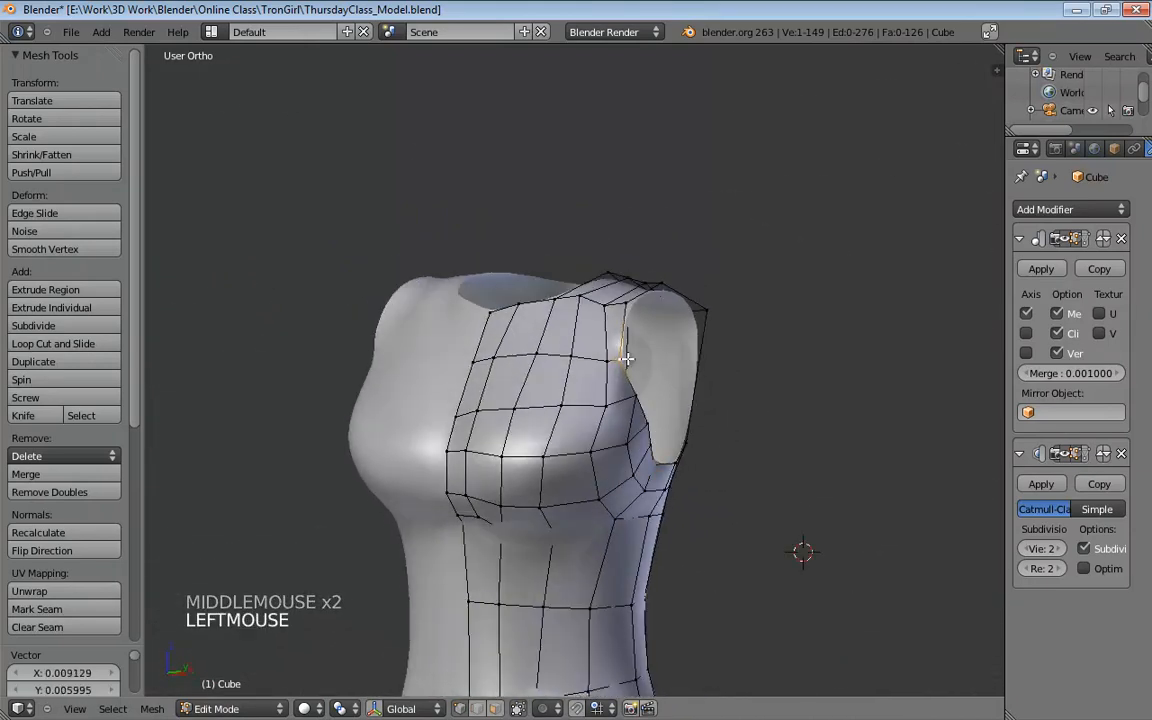
# Move the outermost vertices of the bust row and the row below outward to the reference's side contour
pyautogui.press('KP_1')
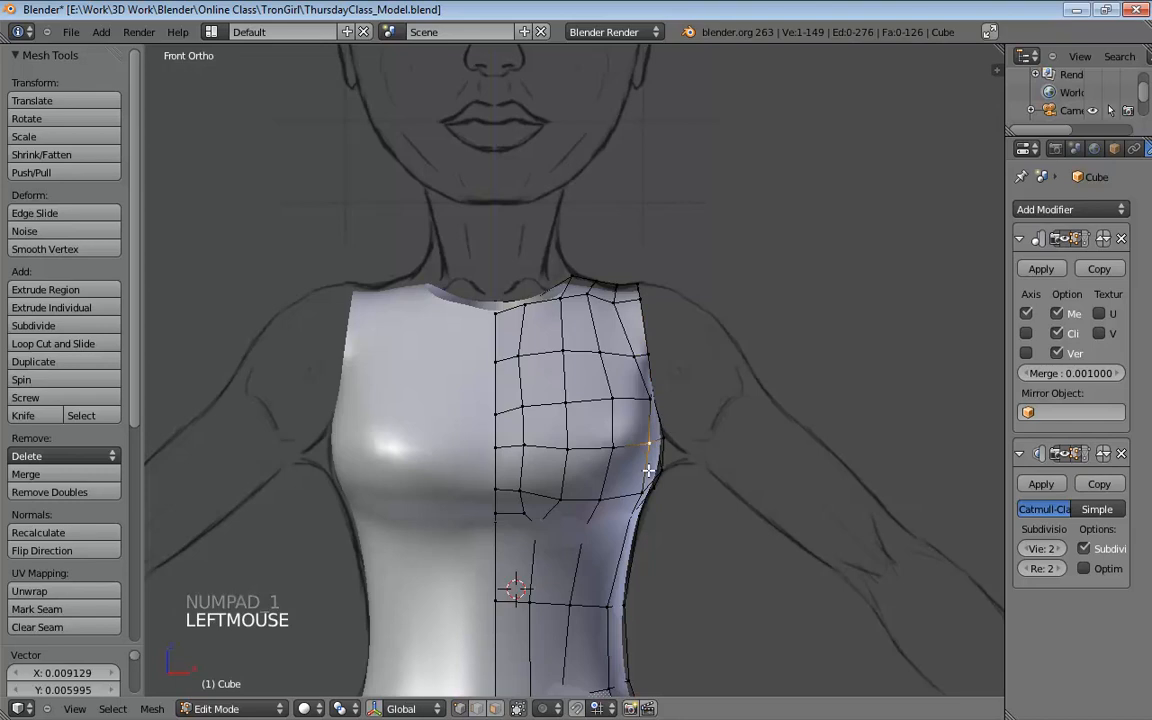
pyautogui.moveTo(652, 441); pyautogui.dragTo(679, 443)
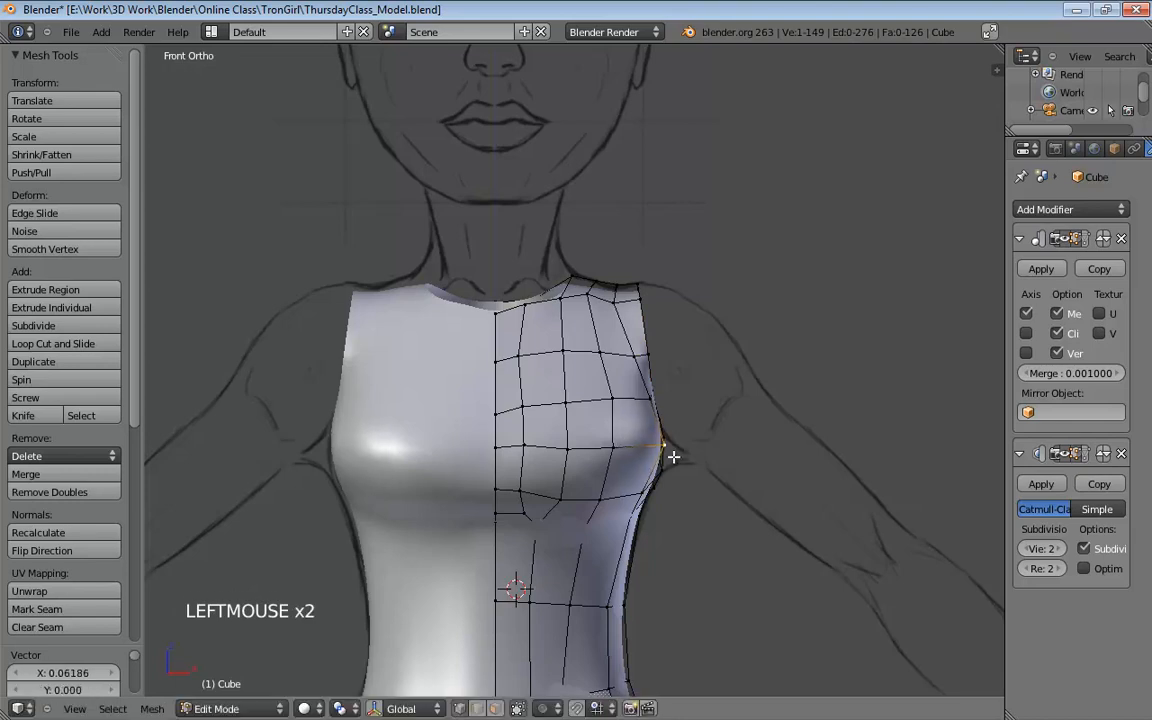
pyautogui.moveTo(643, 491); pyautogui.dragTo(658, 491)
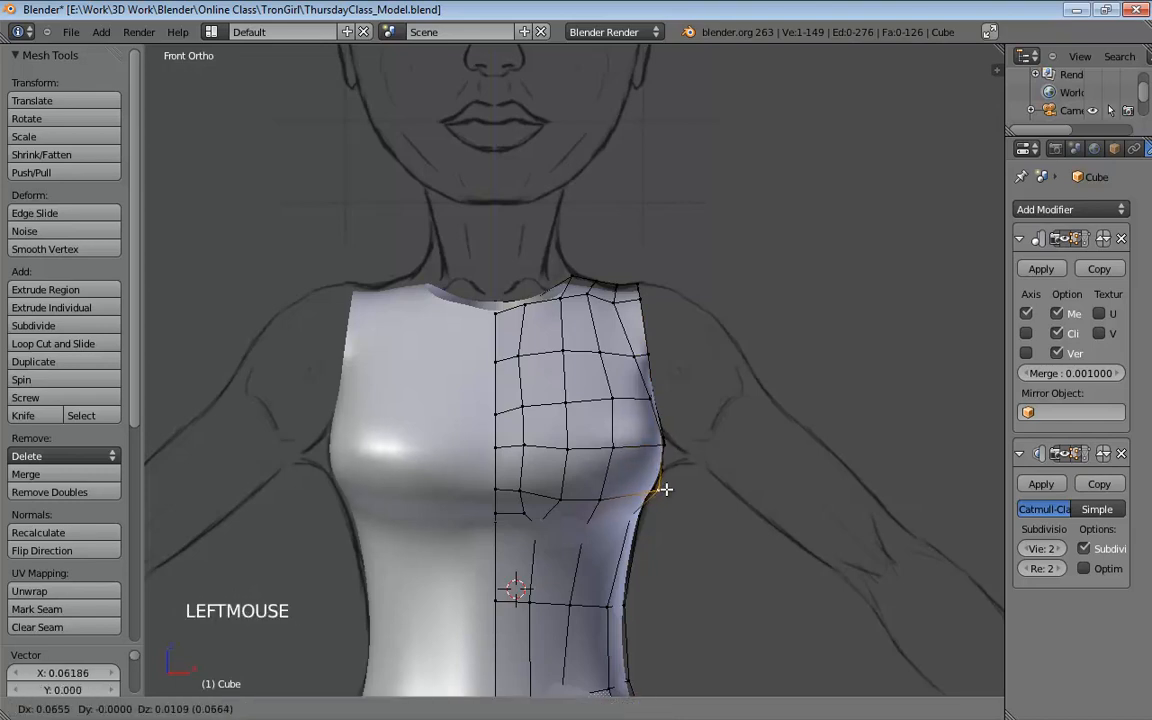
pyautogui.click(666, 489)
pyautogui.moveTo(666, 489); pyautogui.dragTo(498, 440, button='middle')
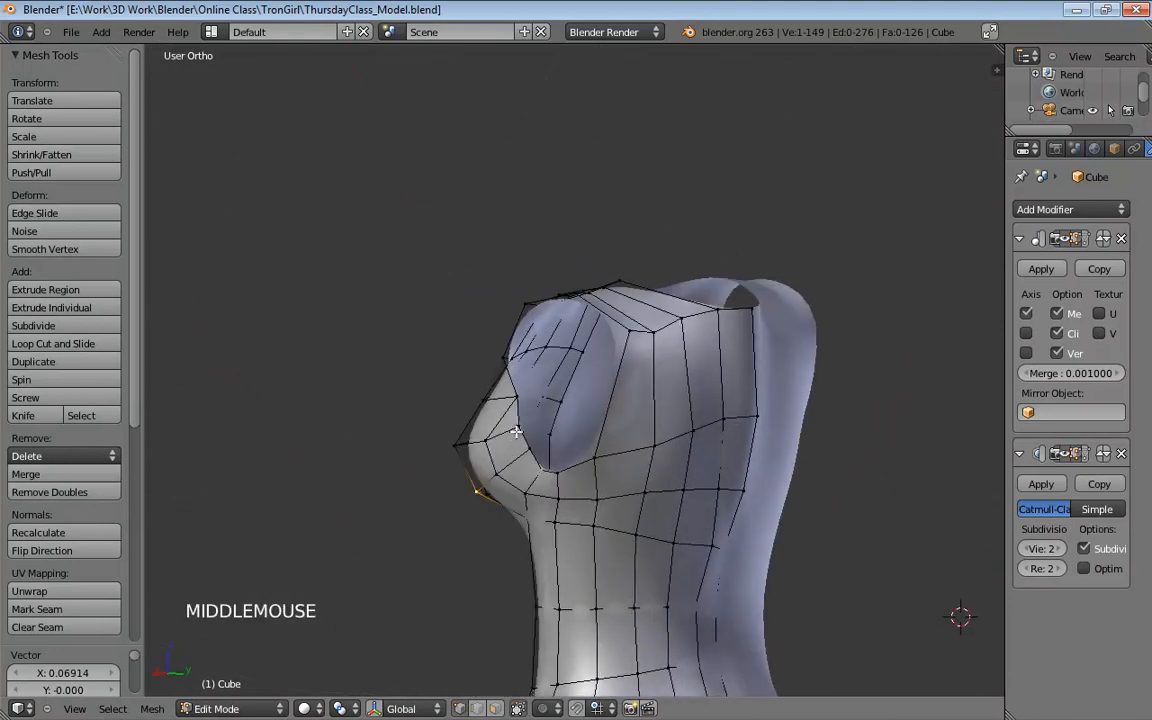
# Adjust the vertices between the outer bust and the armhole to smooth the side of the bust
pyautogui.moveTo(526, 425); pyautogui.dragTo(535, 429)
pyautogui.moveTo(538, 430); pyautogui.dragTo(628, 488, button='middle')
pyautogui.click(652, 456)
pyautogui.moveTo(628, 488); pyautogui.dragTo(623, 491)
pyautogui.moveTo(666, 493); pyautogui.dragTo(670, 450, button='middle')
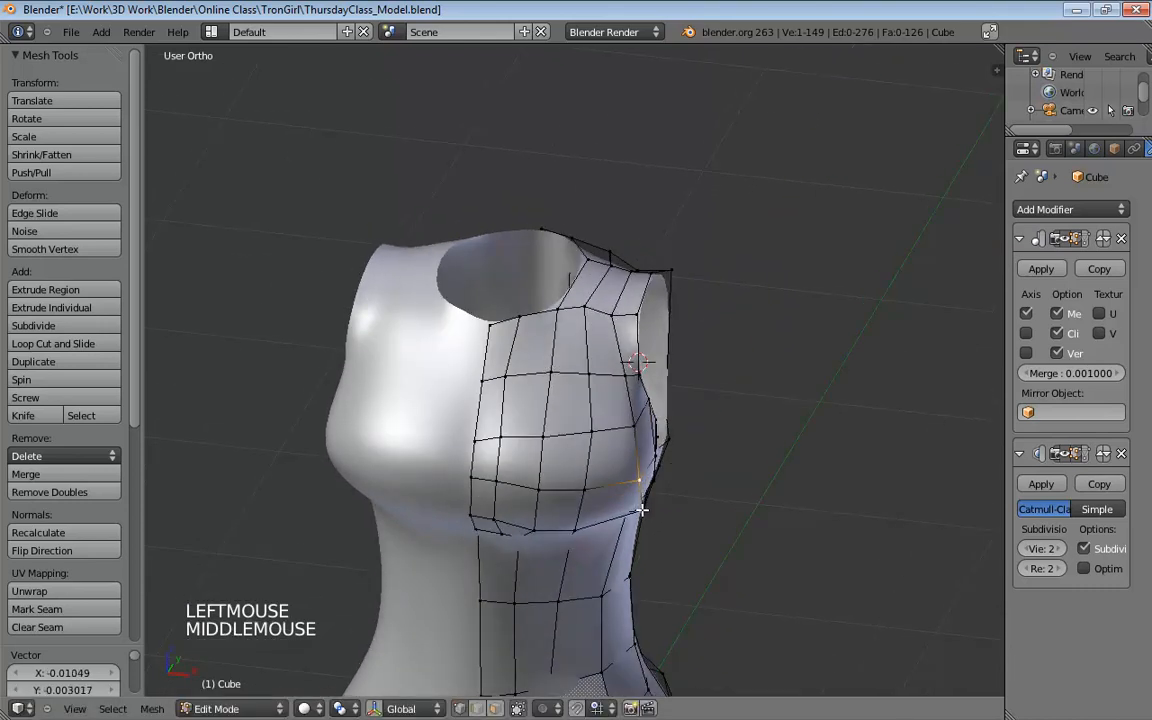
pyautogui.moveTo(646, 511); pyautogui.dragTo(637, 512)
pyautogui.moveTo(660, 491); pyautogui.dragTo(622, 442, button='middle')
pyautogui.moveTo(652, 442); pyautogui.dragTo(660, 402)
pyautogui.moveTo(664, 408); pyautogui.dragTo(641, 444, button='middle')
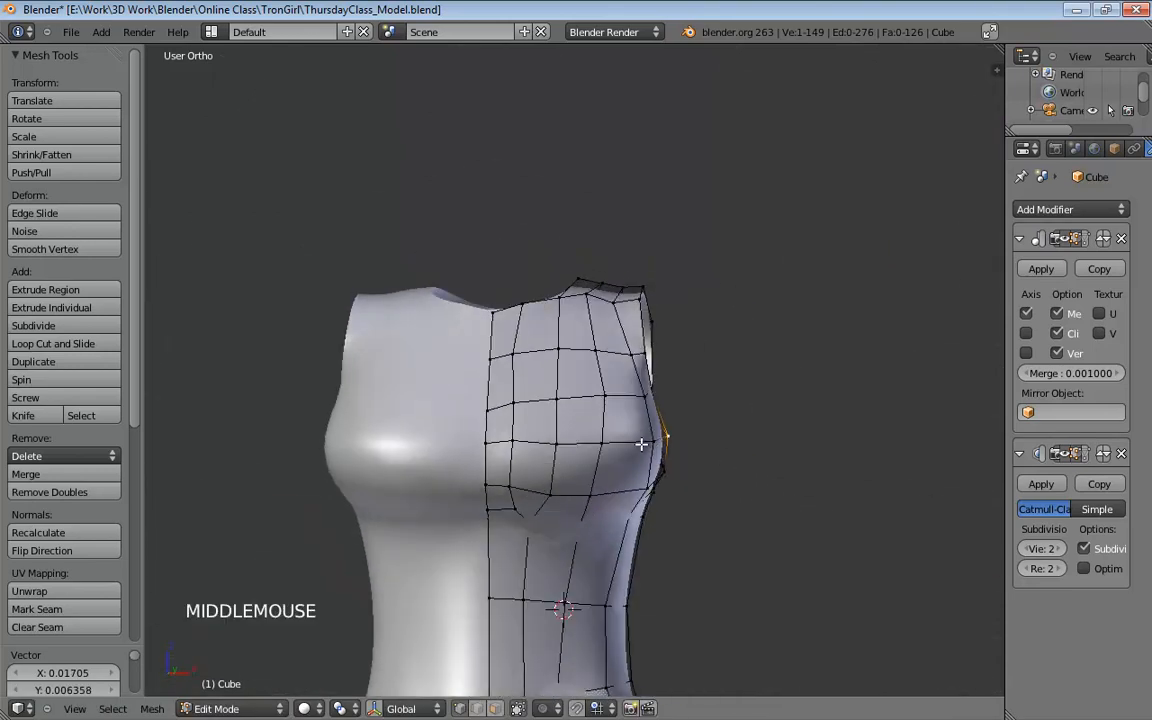
# Shift the lower bust row's outer vertex outward and reposition a vertex beside the upper back's centerline
pyautogui.click(610, 496)
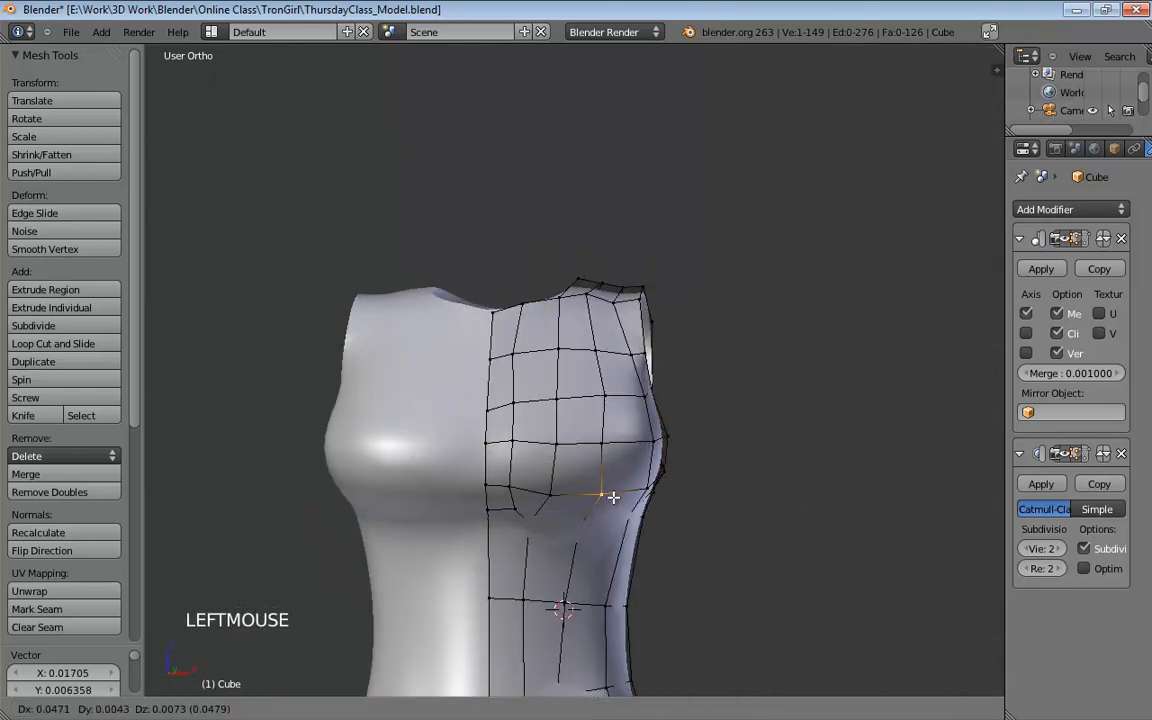
pyautogui.click(617, 437)
pyautogui.moveTo(611, 392); pyautogui.dragTo(692, 418, button='middle')
pyautogui.scroll(-2, 656, 414)
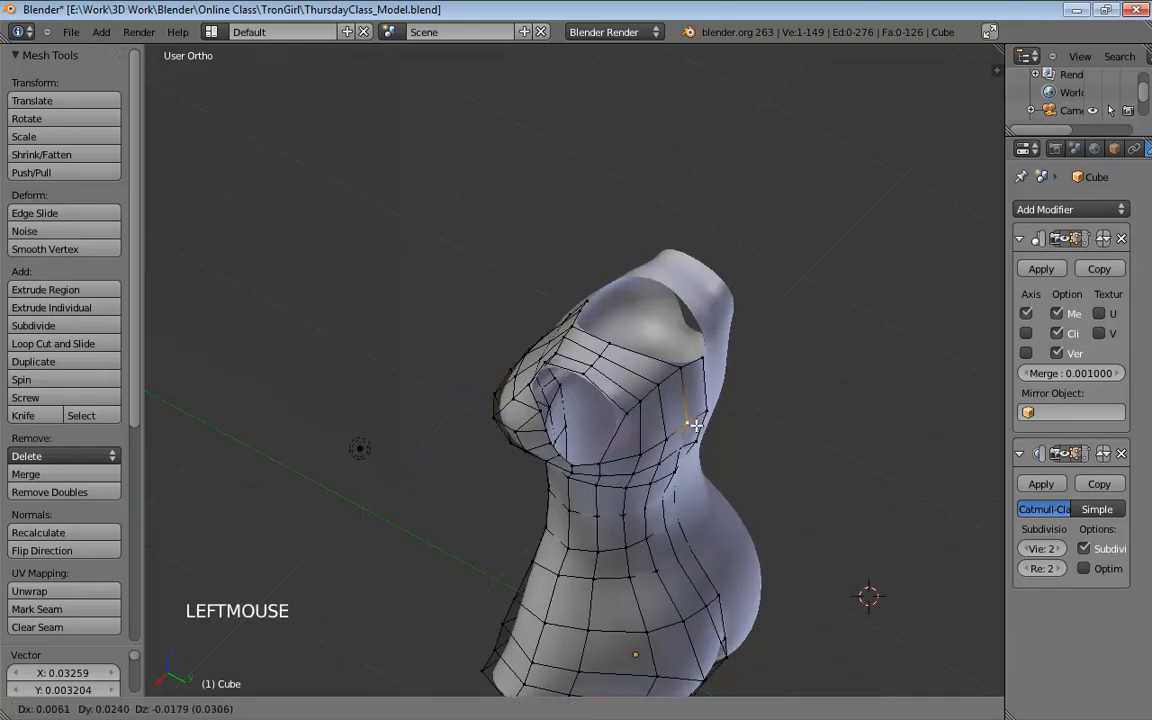
pyautogui.click(695, 392)
# Move the two front abdomen vertices below the waist outward to straighten their edge column
pyautogui.moveTo(680, 371); pyautogui.dragTo(779, 405, button='middle')
pyautogui.keyDown('shift'); pyautogui.moveTo(557, 466); pyautogui.dragTo(574, 412, button='middle'); pyautogui.keyUp('shift')
pyautogui.moveTo(570, 412); pyautogui.dragTo(601, 419, button='middle')
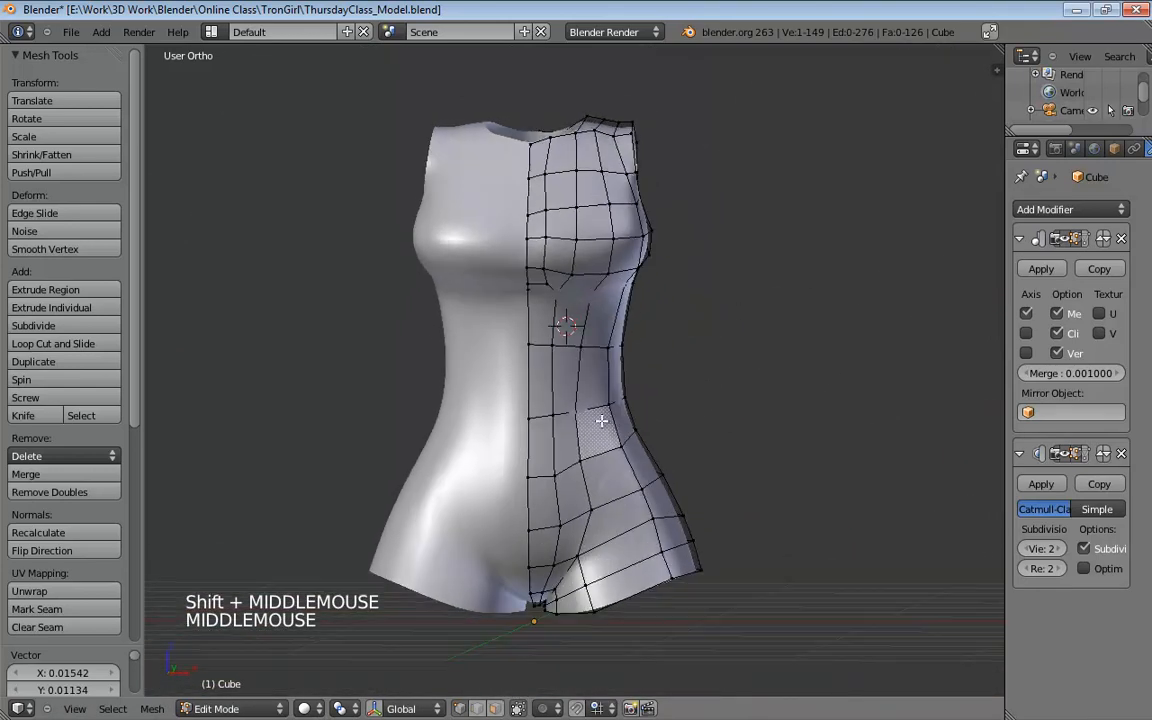
pyautogui.click(585, 412)
pyautogui.click(590, 458)
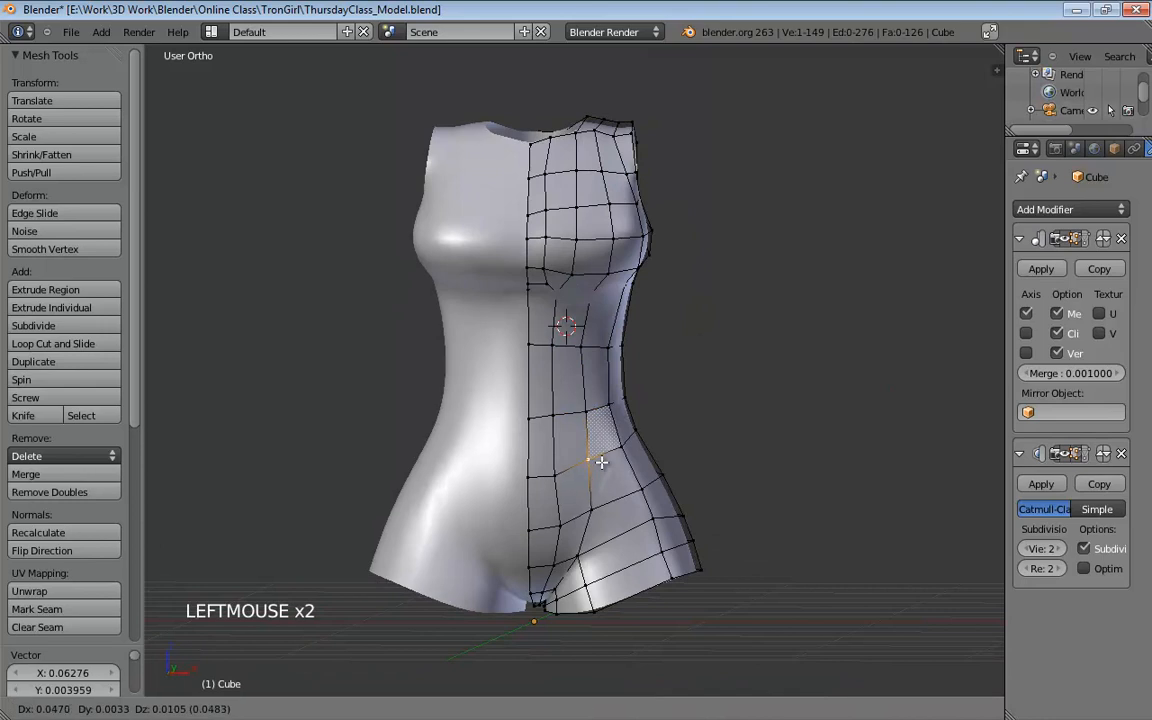
pyautogui.moveTo(603, 449); pyautogui.dragTo(550, 355, button='middle')
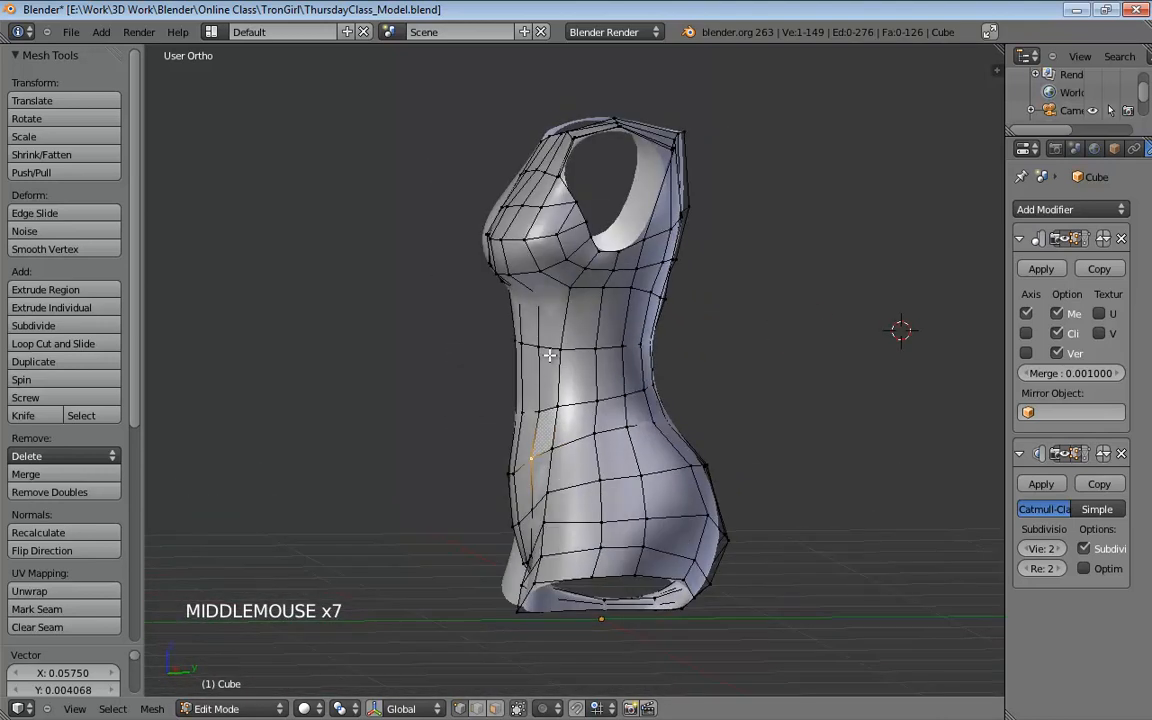
# Select the waist edge loop in edge mode and bevel it into two loops with a percentage of 0.320
pyautogui.hotkey('ctrl', 'Tab')
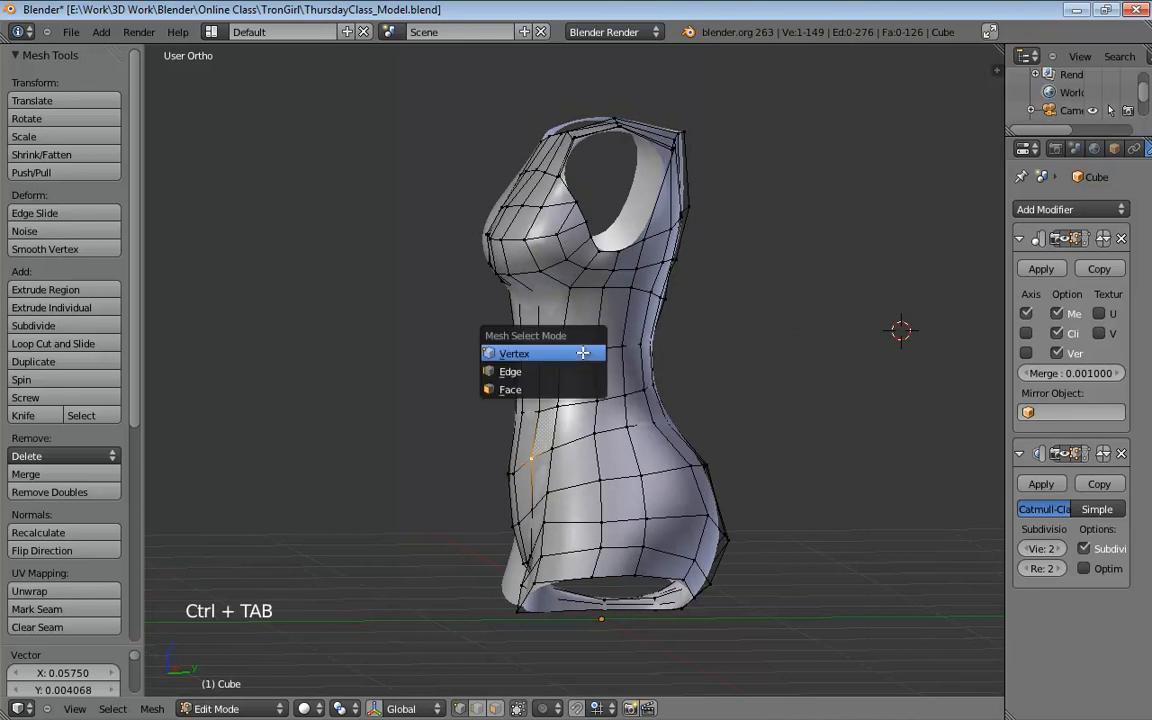
pyautogui.click(583, 368)
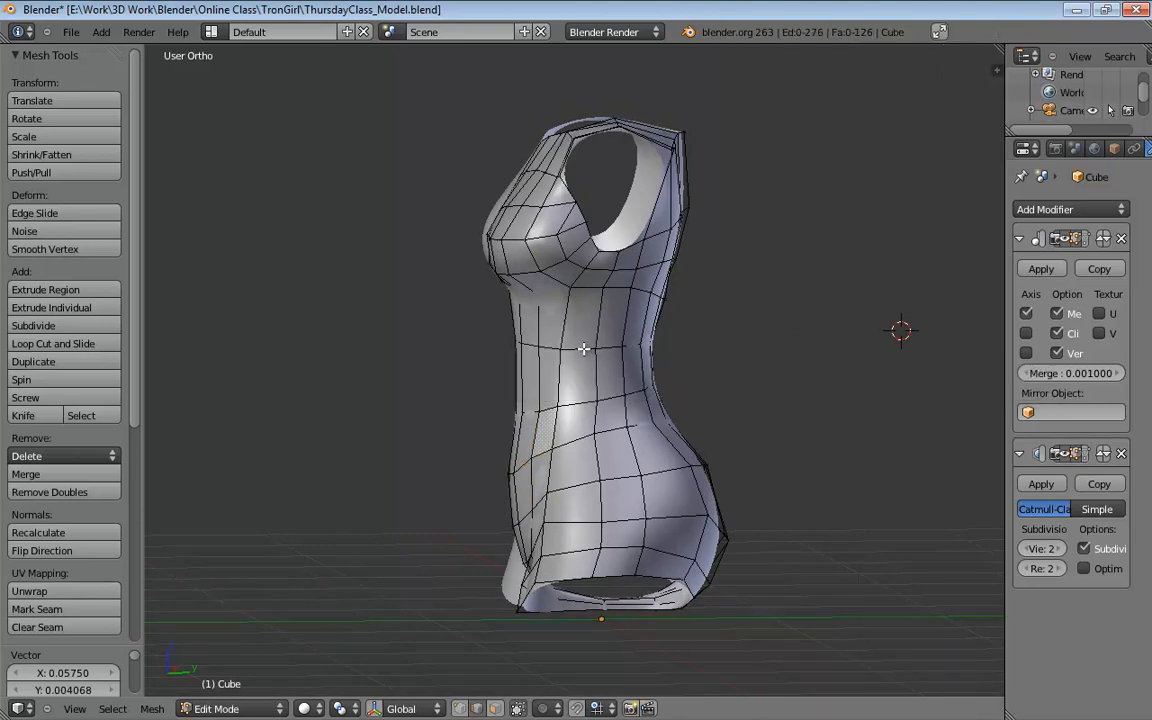
pyautogui.hotkey('ctrl', 'w')
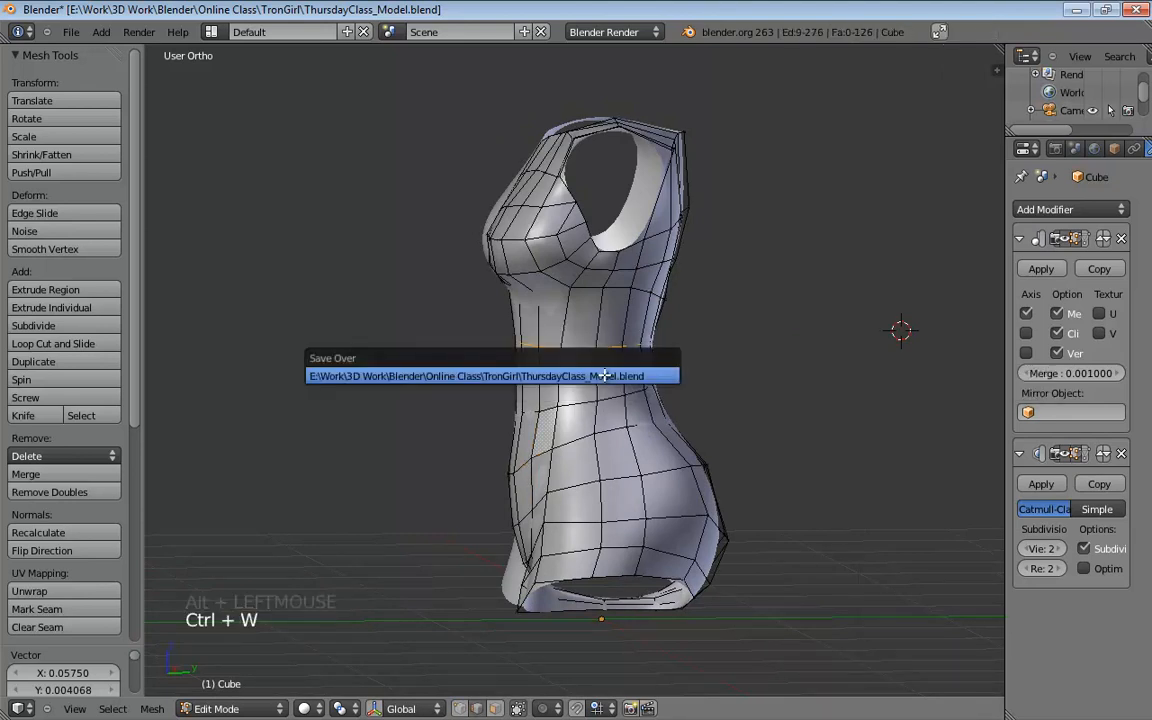
pyautogui.press('w')
pyautogui.click(600, 400)
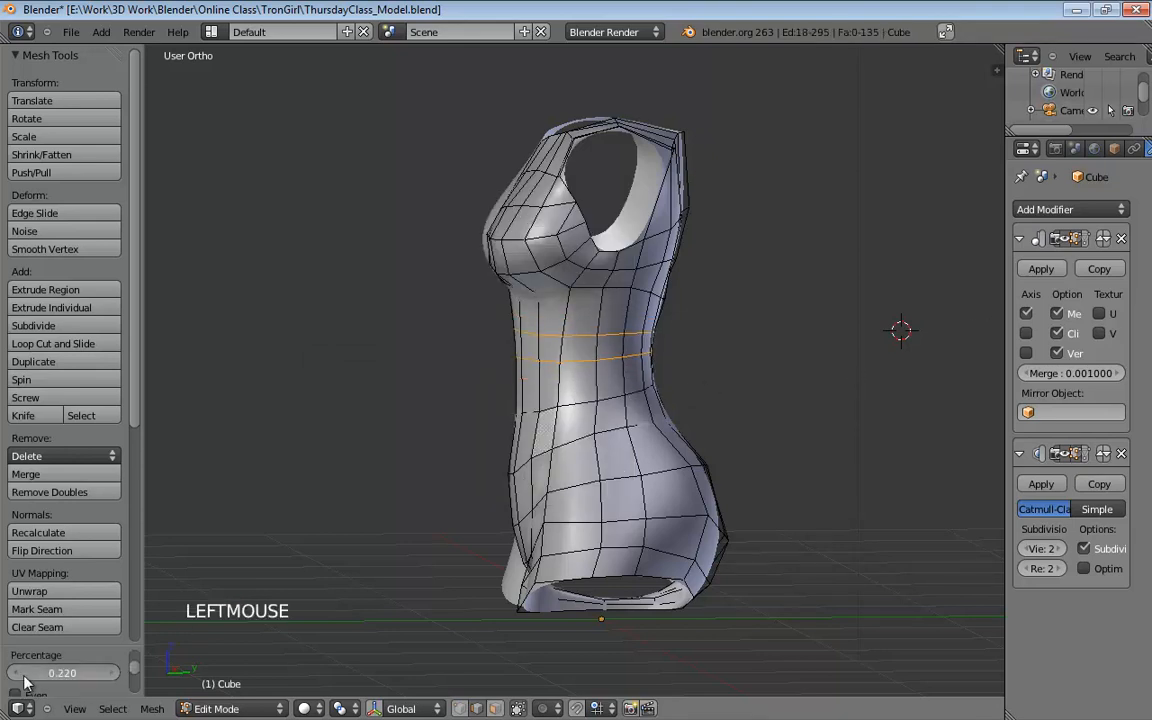
pyautogui.moveTo(500, 410); pyautogui.dragTo(568, 413, button='middle')
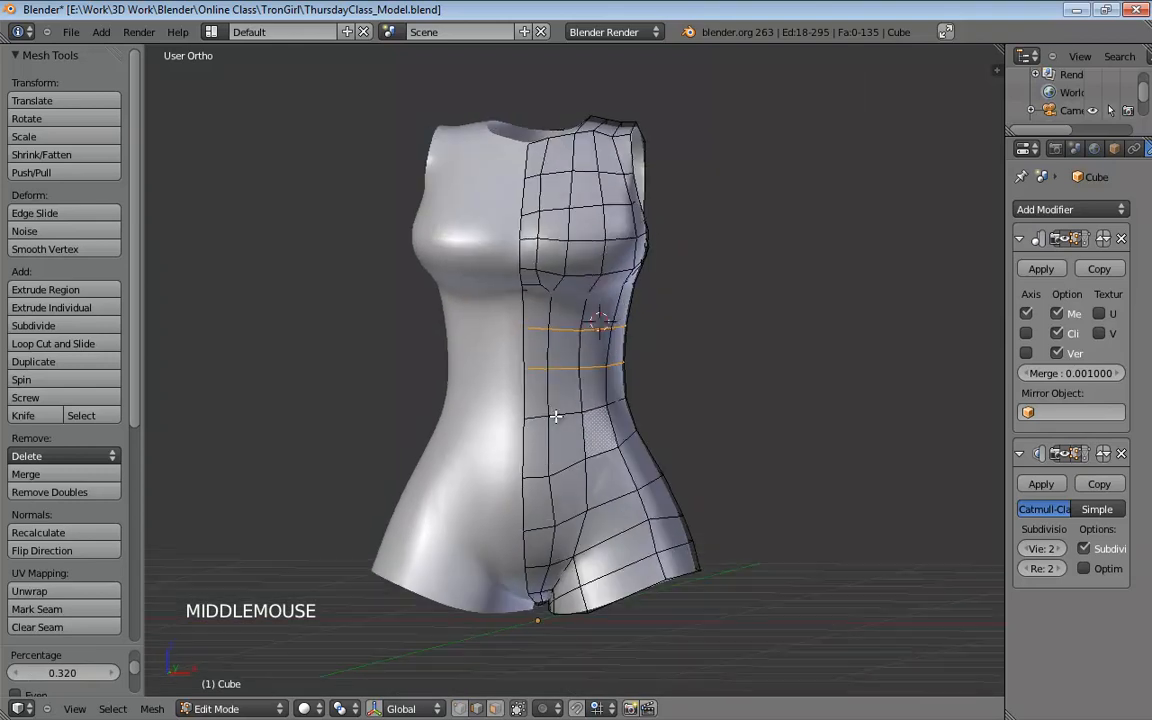
# Display the torso as wireframe over the front reference and switch back to vertex selection
pyautogui.press('KP_1')
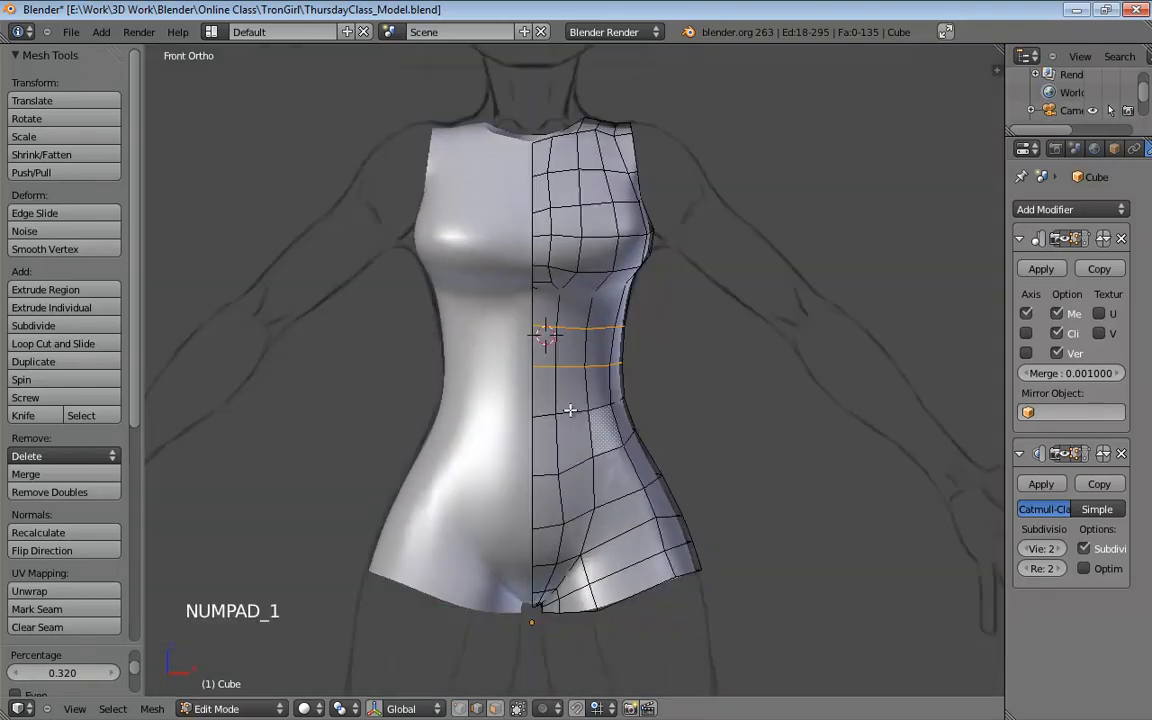
pyautogui.press('z')
pyautogui.scroll(2, 645, 478)
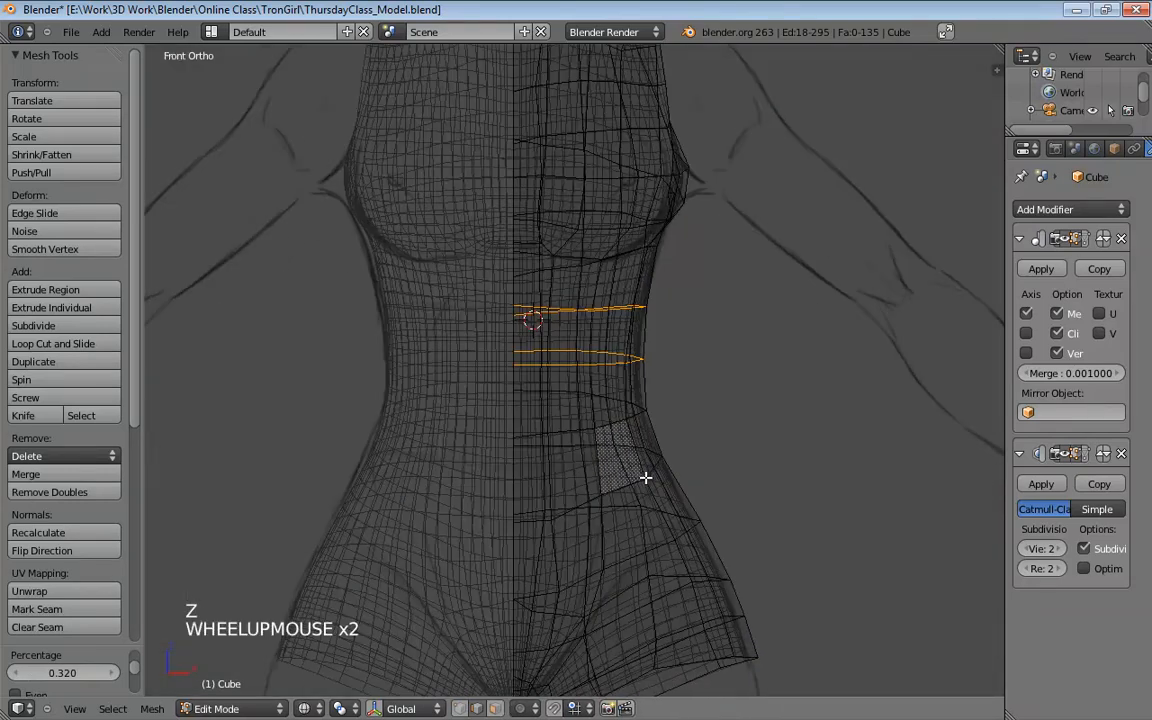
pyautogui.keyDown('shift'); pyautogui.moveTo(703, 452); pyautogui.dragTo(715, 391, button='middle'); pyautogui.keyUp('shift')
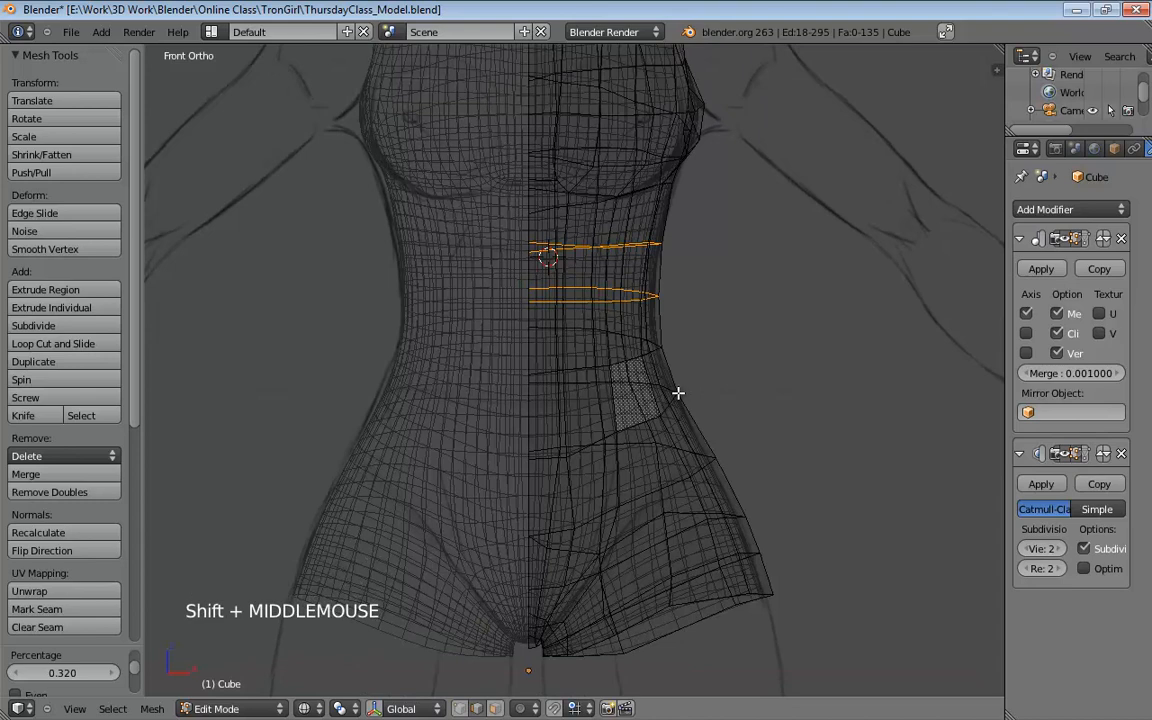
pyautogui.click(689, 393)
pyautogui.hotkey('ctrl', 'Tab')
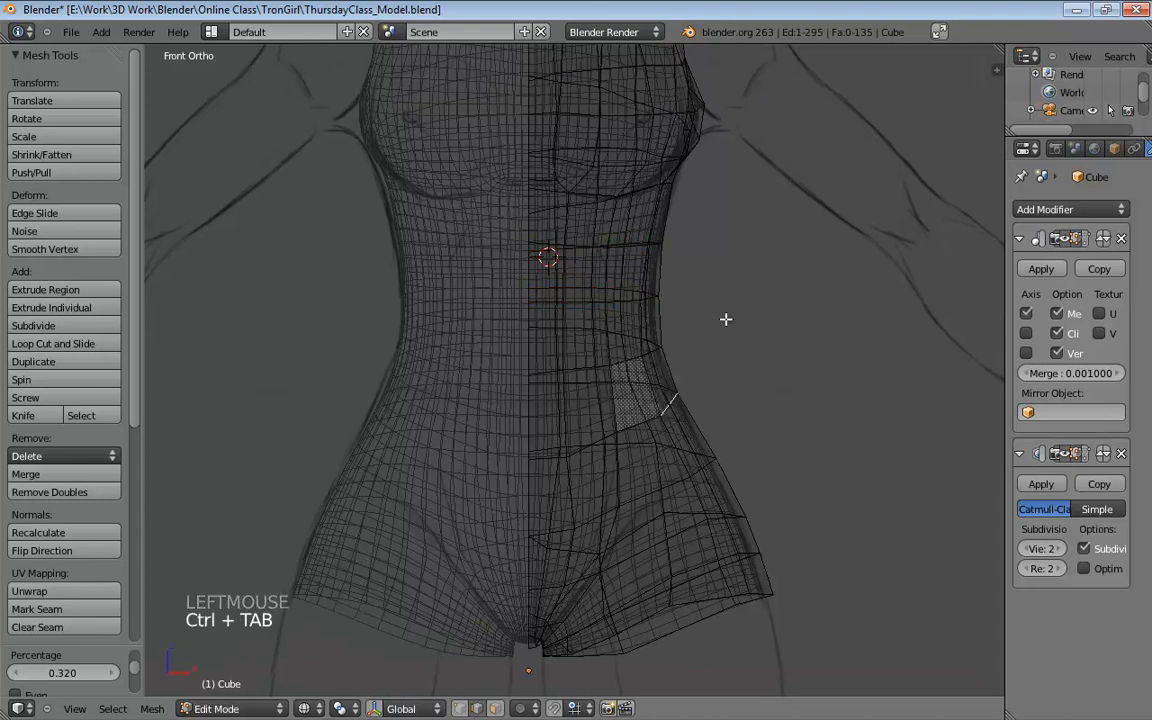
pyautogui.hotkey('ctrl', 'Tab')
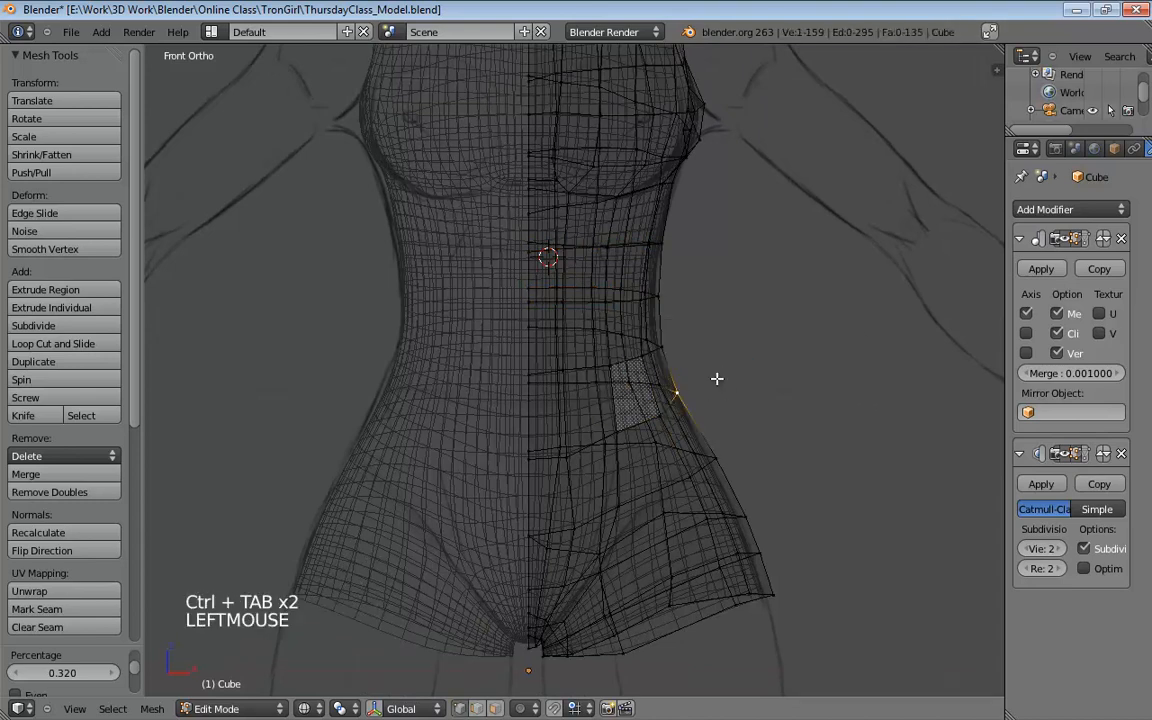
# Enable proportional editing and move the upper hip's outer vertex outward about 0.04 with a proportional size of 0.75 to match the front reference
pyautogui.press('o')
pyautogui.press('o')
pyautogui.scroll(3, 720, 385)
pyautogui.scroll(-3, 720, 385)
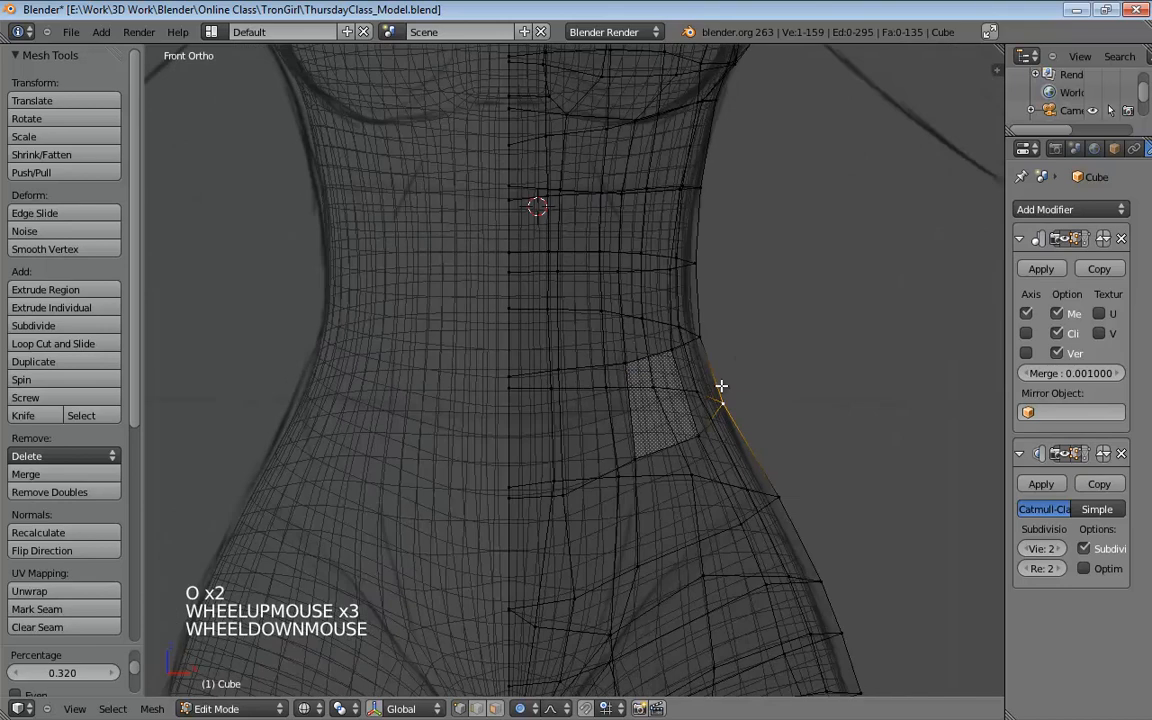
pyautogui.press('g')
pyautogui.scroll(5, 721, 384)
pyautogui.scroll(-12, 725, 384)
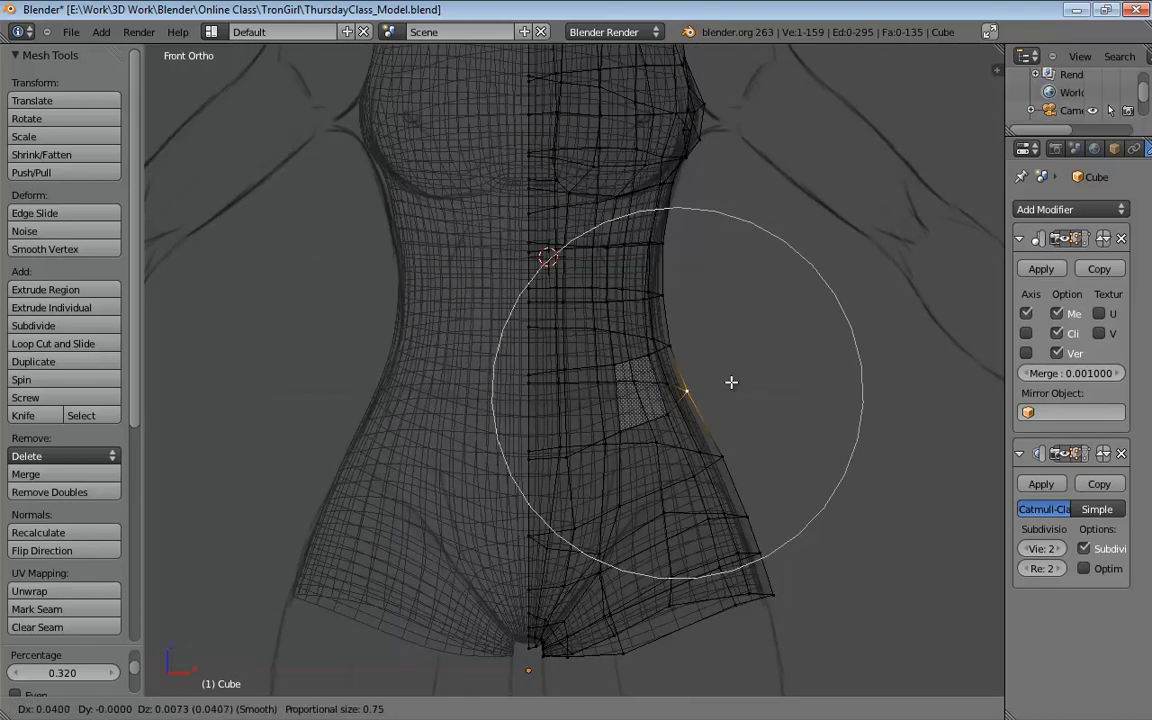
pyautogui.click(731, 382)
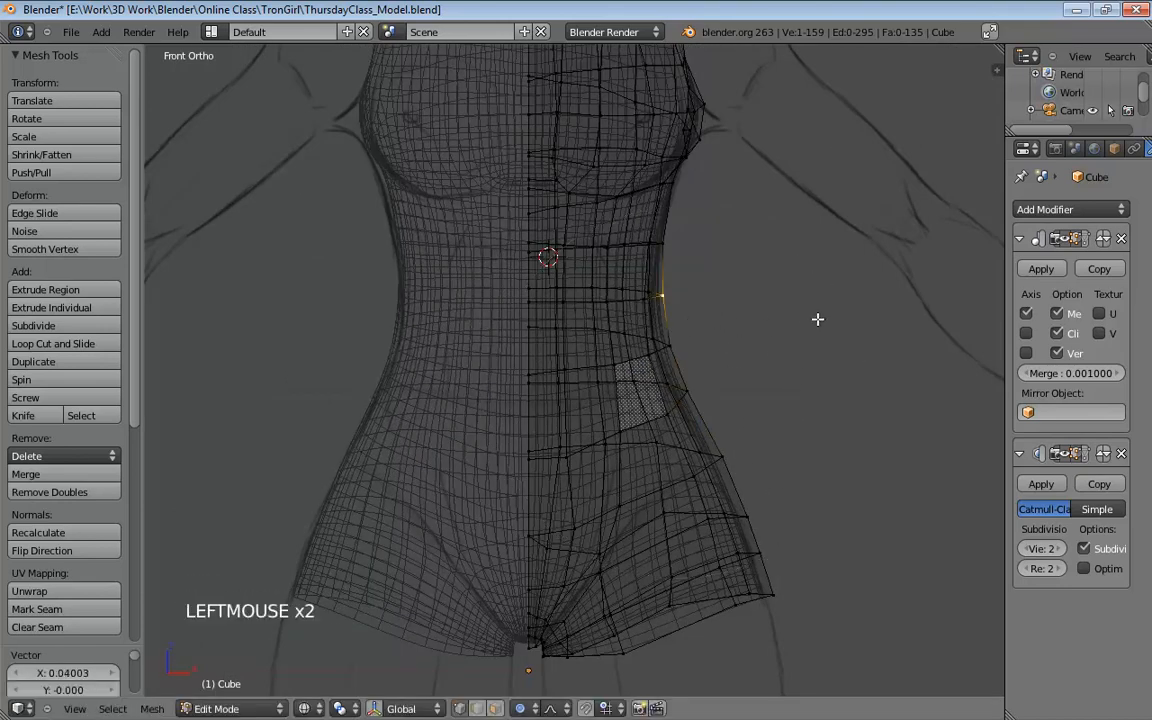
# Pull the outer waist vertex inward about 0.018, and move the outer vertex below the armpit inward about 0.029 and down about 0.022
pyautogui.press('g')
pyautogui.click(800, 285)
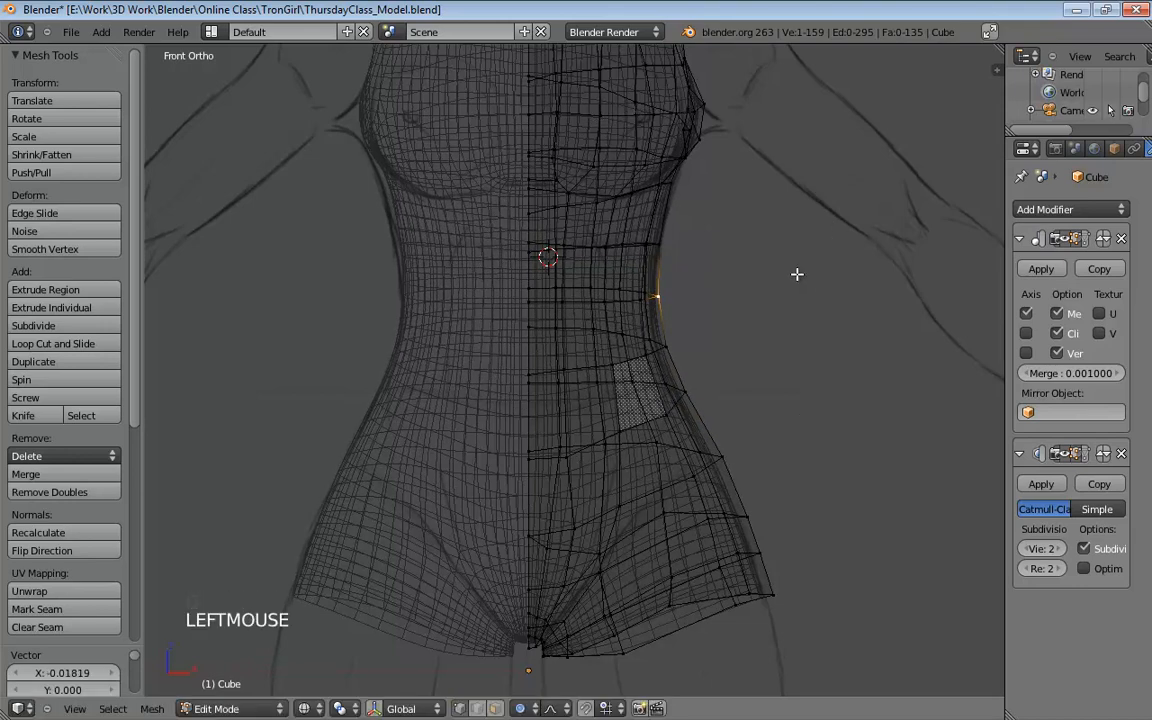
pyautogui.keyDown('shift'); pyautogui.moveTo(797, 273); pyautogui.dragTo(787, 352, button='middle'); pyautogui.keyUp('shift')
pyautogui.click(700, 242)
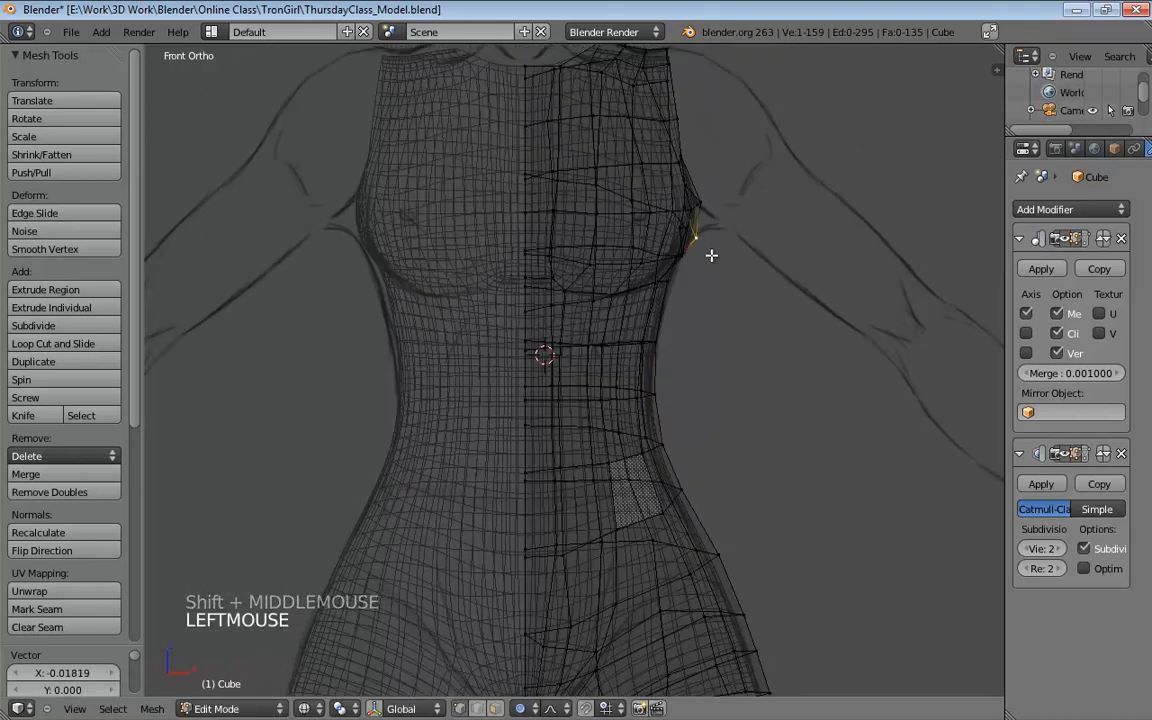
pyautogui.press('g')
pyautogui.scroll(-8, 711, 255)
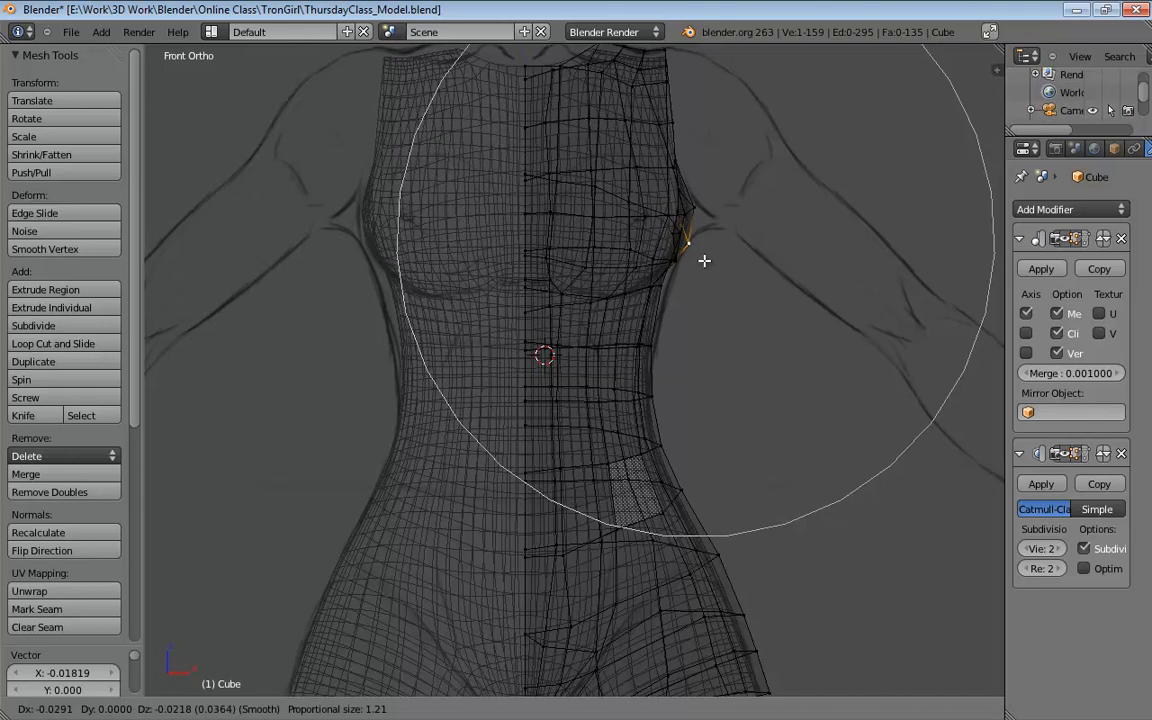
pyautogui.click(704, 260)
# Select the two vertically adjacent vertices on the ribcage's side below the armhole and move them outward about 0.124, using a smaller proportional falloff
pyautogui.moveTo(800, 314); pyautogui.dragTo(628, 313, button='middle')
pyautogui.click(651, 295)
pyautogui.moveTo(704, 301); pyautogui.dragTo(688, 293, button='middle')
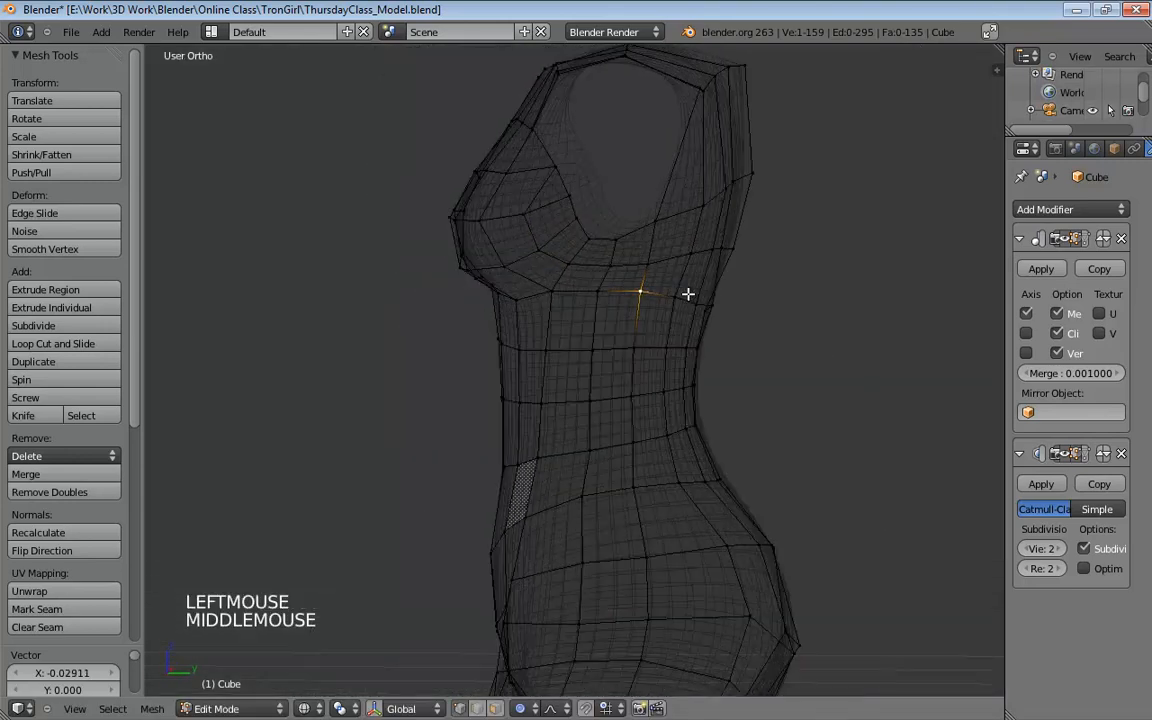
pyautogui.click(690, 257)
pyautogui.moveTo(677, 310); pyautogui.dragTo(869, 321, button='middle')
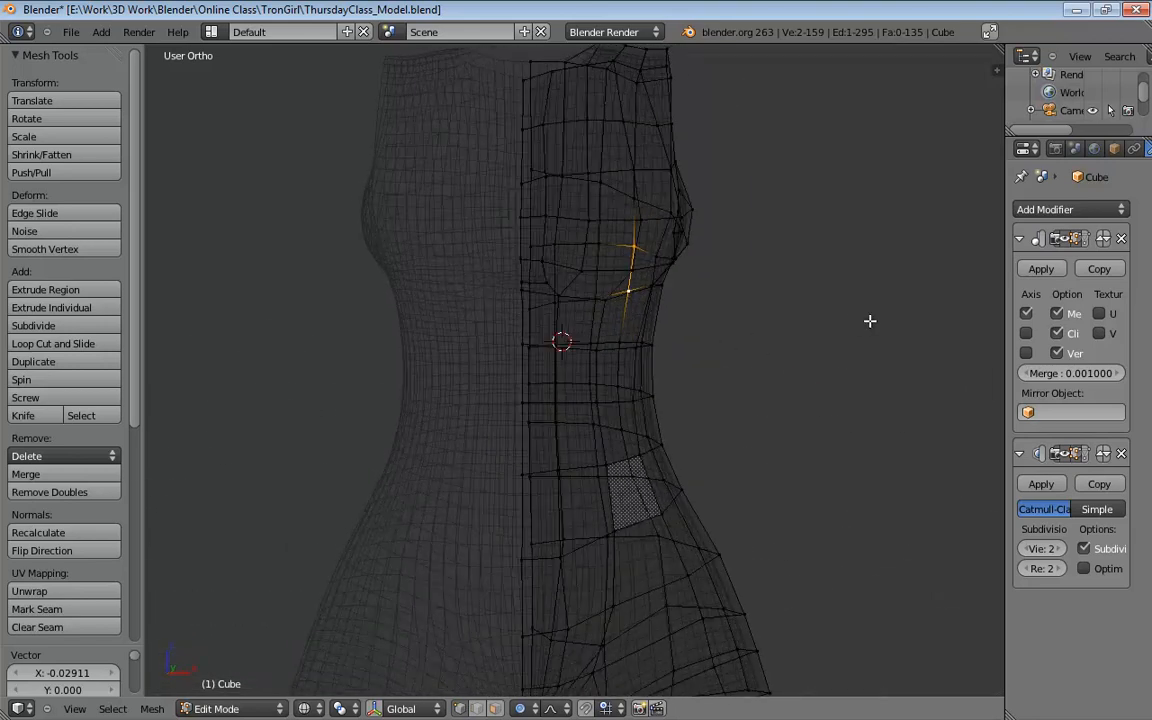
pyautogui.press('KP_1')
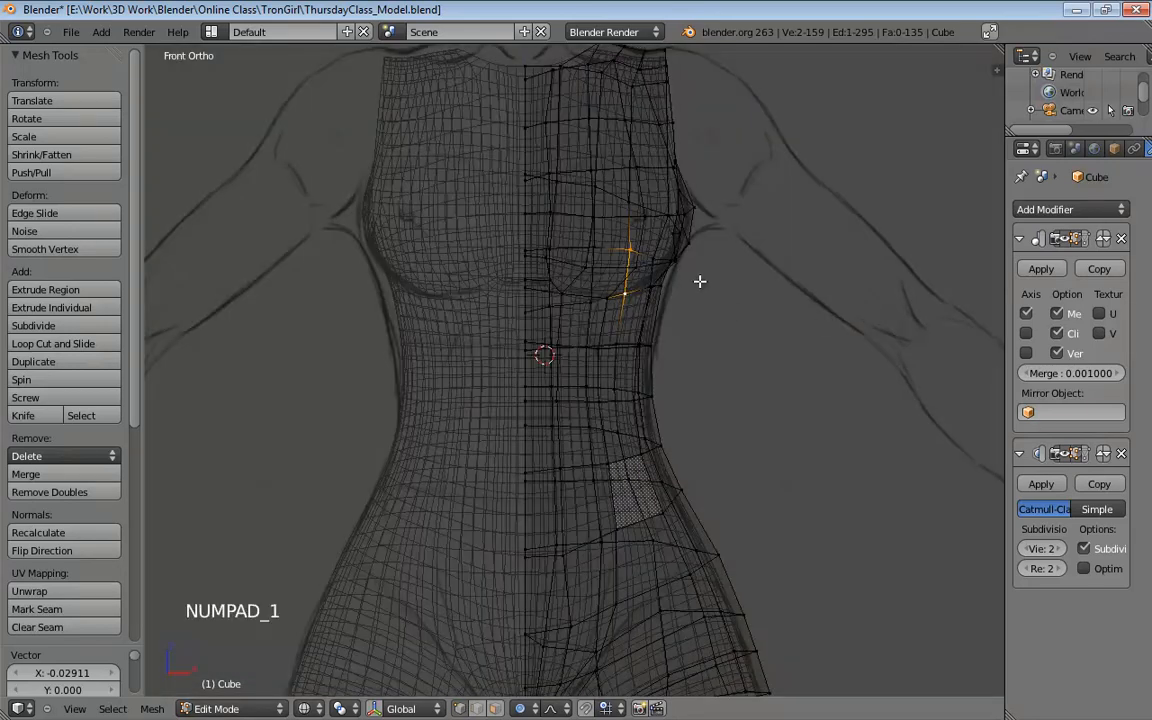
pyautogui.press('g')
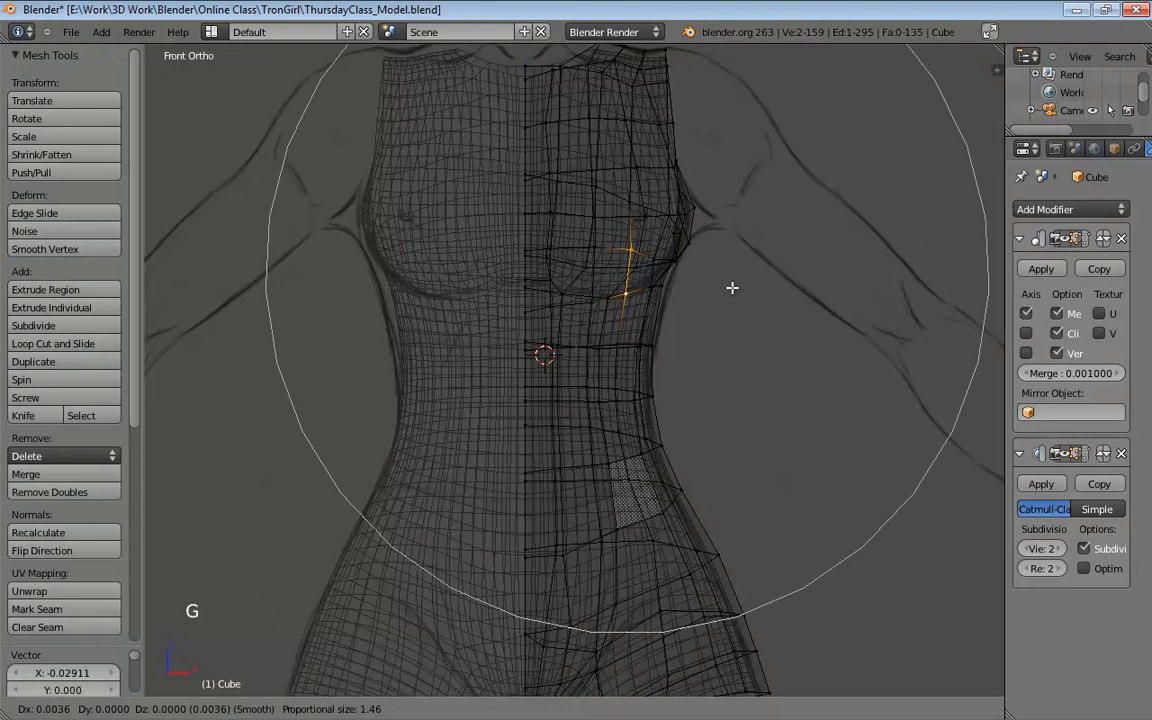
pyautogui.scroll(6, 731, 288)
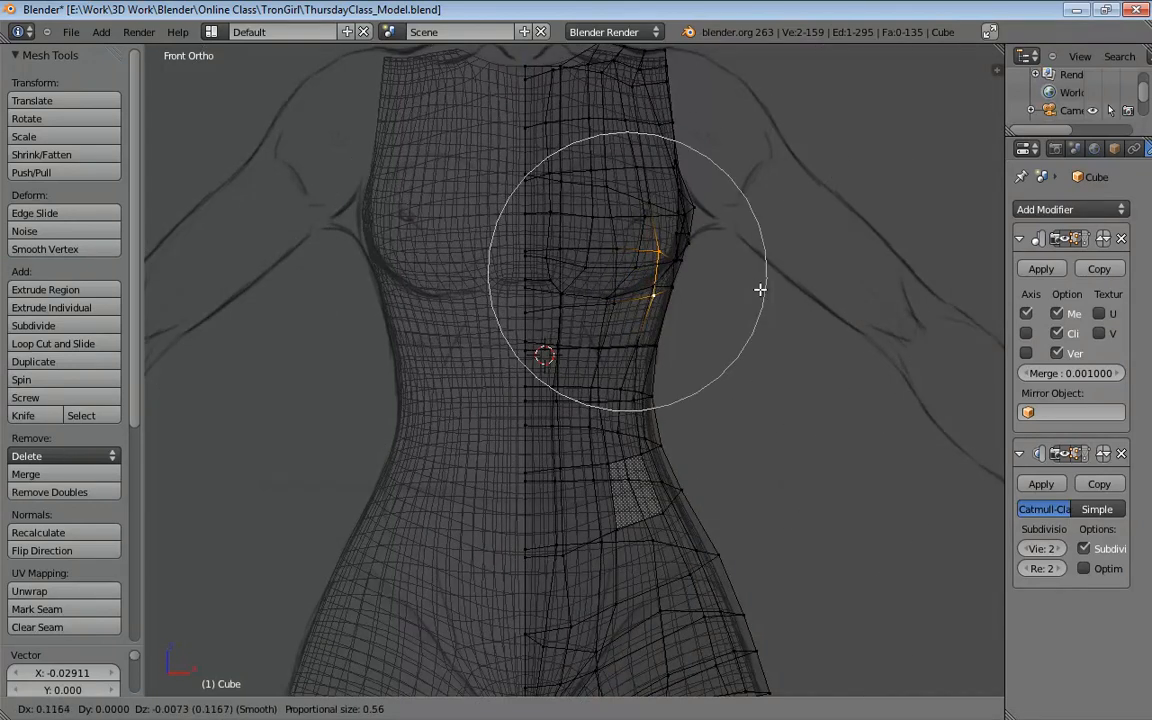
pyautogui.click(762, 289)
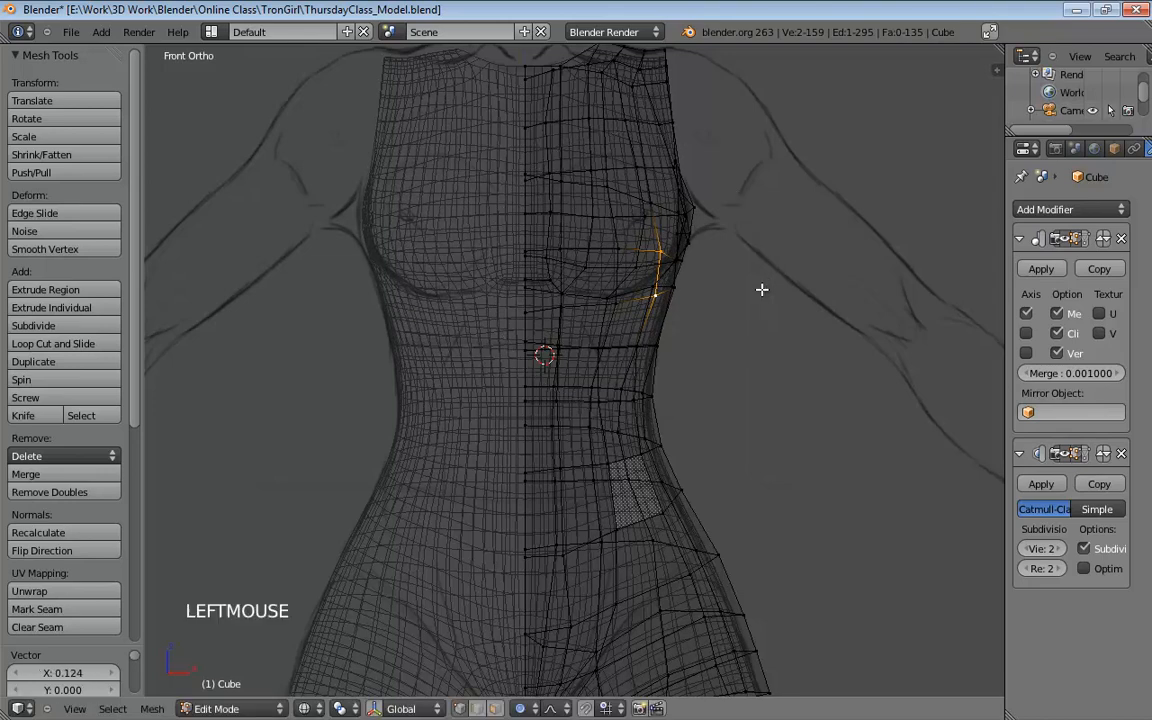
# Nudge the outermost waist vertex outward about 0.004 against the front reference
pyautogui.click(653, 397)
pyautogui.press('g')
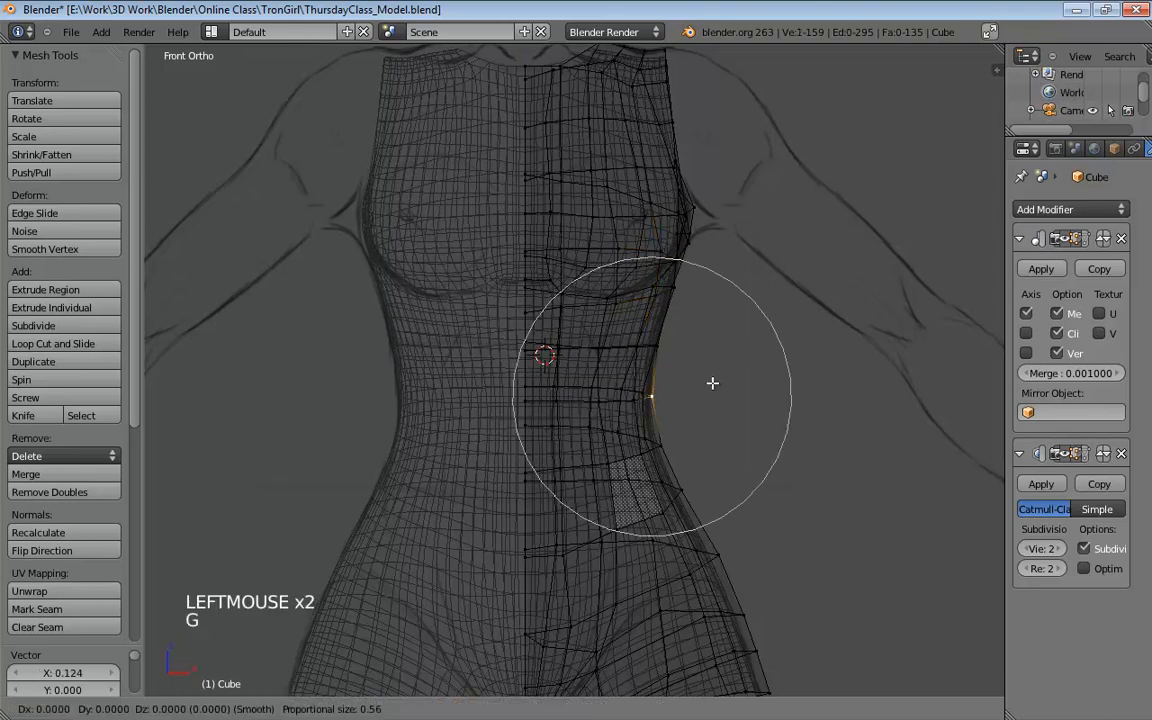
pyautogui.click(713, 385)
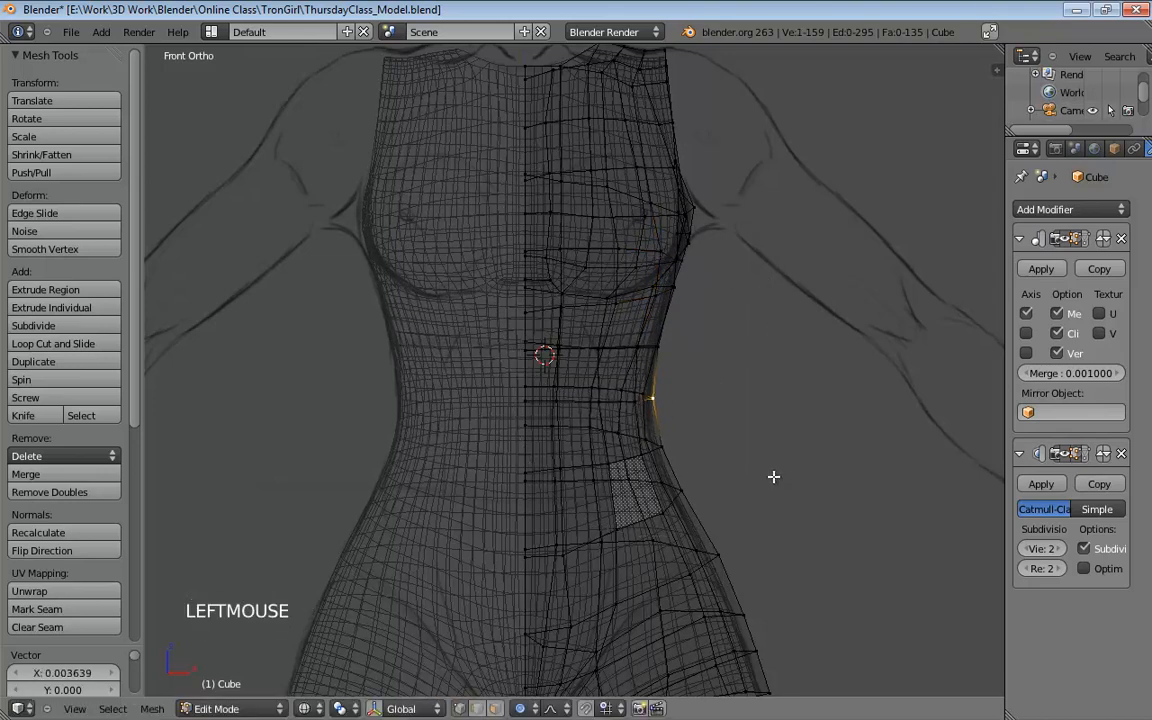
# Show the torso in solid shading and turn off the subdivision surface display in Edit Mode
pyautogui.keyDown('shift'); pyautogui.moveTo(771, 476); pyautogui.dragTo(589, 303, button='middle'); pyautogui.keyUp('shift')
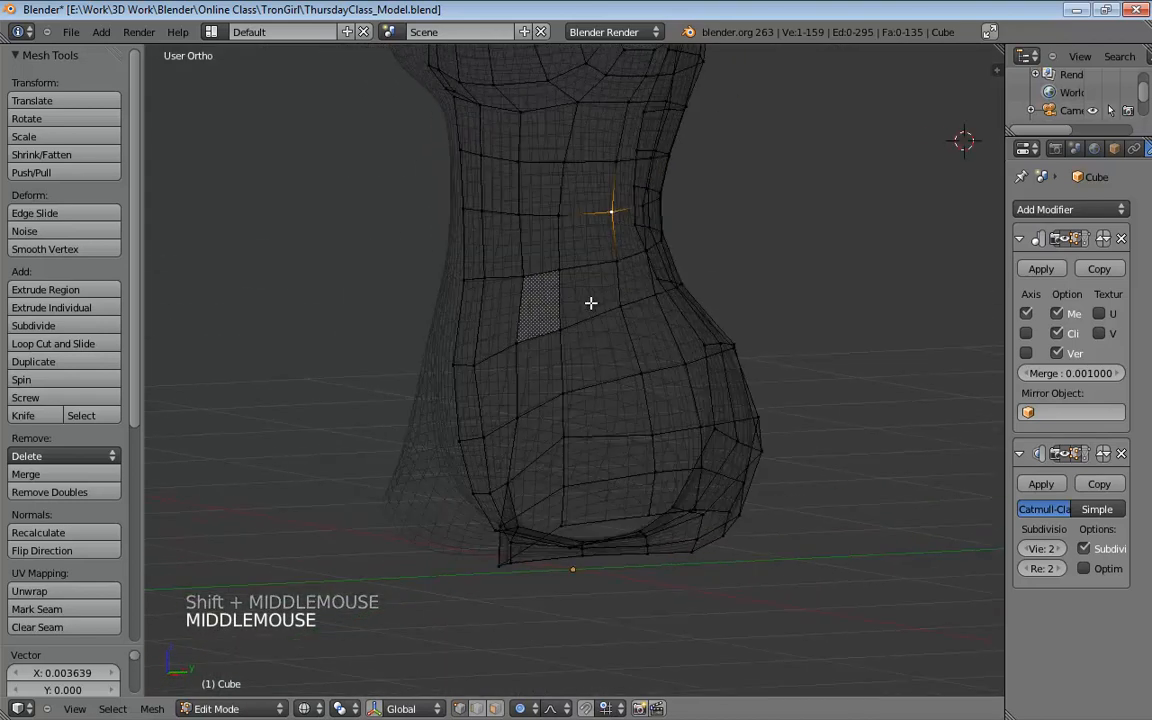
pyautogui.scroll(-3, 681, 265)
pyautogui.moveTo(681, 265)
pyautogui.keyDown('shift'); pyautogui.mouseDown(button='middle')
pyautogui.moveTo(663, 360)
pyautogui.moveTo(825, 342)
pyautogui.moveTo(720, 373)
pyautogui.moveTo(769, 373)
pyautogui.moveTo(692, 260)
pyautogui.moveTo(712, 411)
pyautogui.moveTo(670, 393)
pyautogui.mouseUp(button='middle'); pyautogui.keyUp('shift')
pyautogui.scroll(2, 692, 260)
pyautogui.press('z')
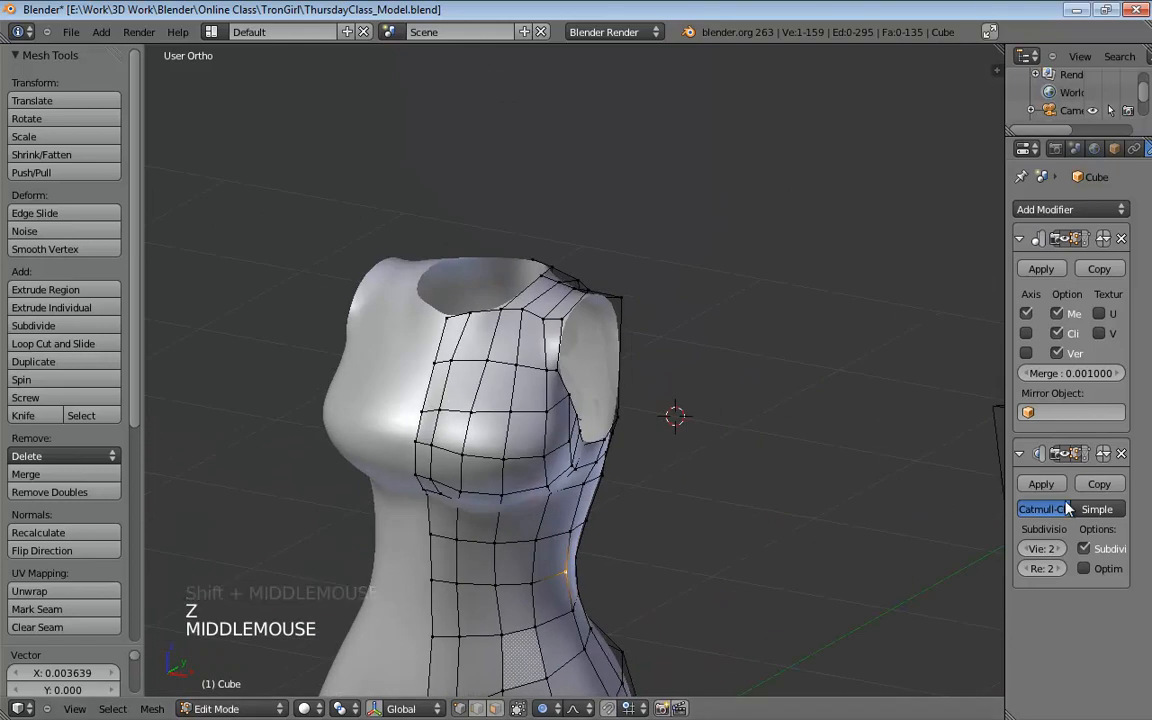
pyautogui.click(1066, 456)
pyautogui.moveTo(836, 336); pyautogui.dragTo(678, 417, button='middle')
pyautogui.scroll(3, 670, 298)
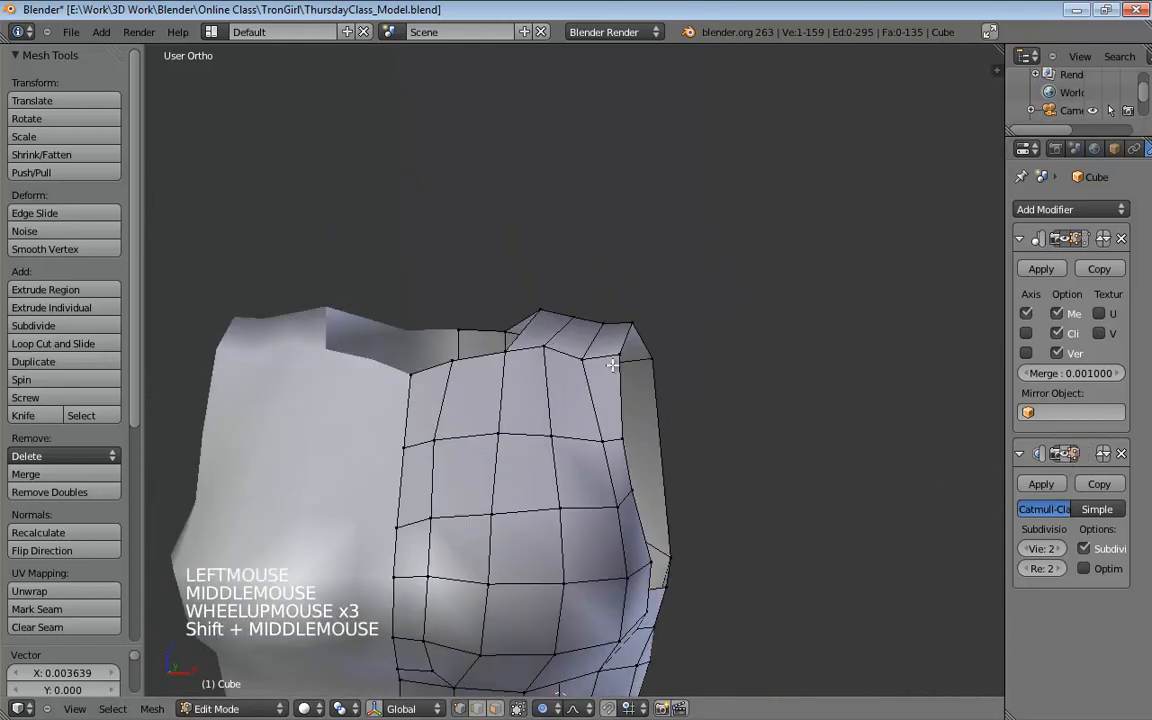
# Move the neck-side shoulder vertex outward to the reference, disable proportional editing, and adjust the front and outer shoulder vertices
pyautogui.click(546, 349)
pyautogui.press('KP_1')
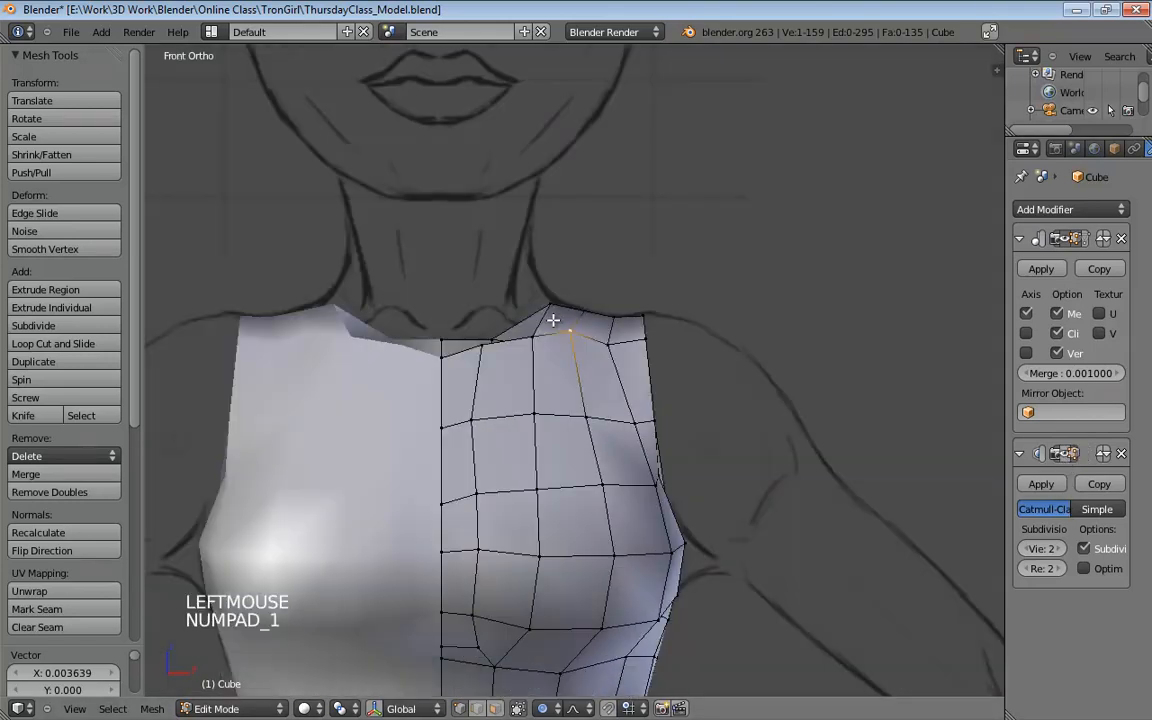
pyautogui.moveTo(555, 310); pyautogui.dragTo(568, 299)
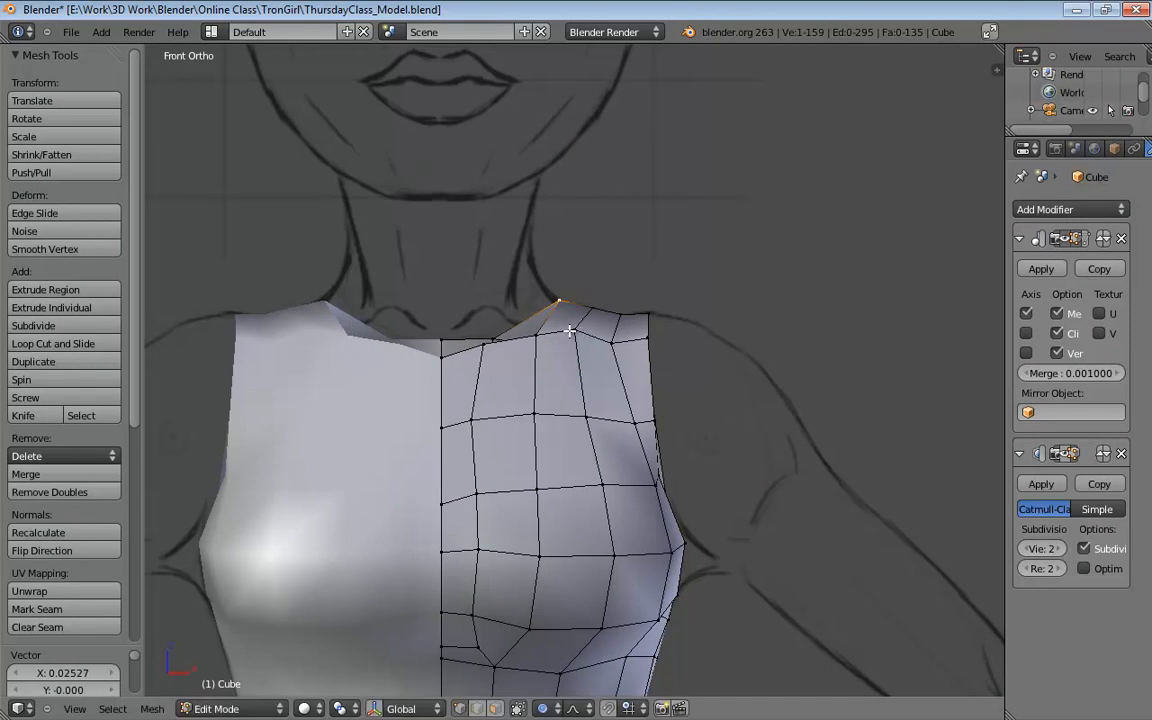
pyautogui.press('o')
pyautogui.moveTo(578, 330); pyautogui.dragTo(575, 348)
pyautogui.moveTo(645, 312)
pyautogui.mouseDown()
pyautogui.moveTo(642, 300)
pyautogui.moveTo(634, 331)
pyautogui.mouseUp()
pyautogui.click(644, 307)
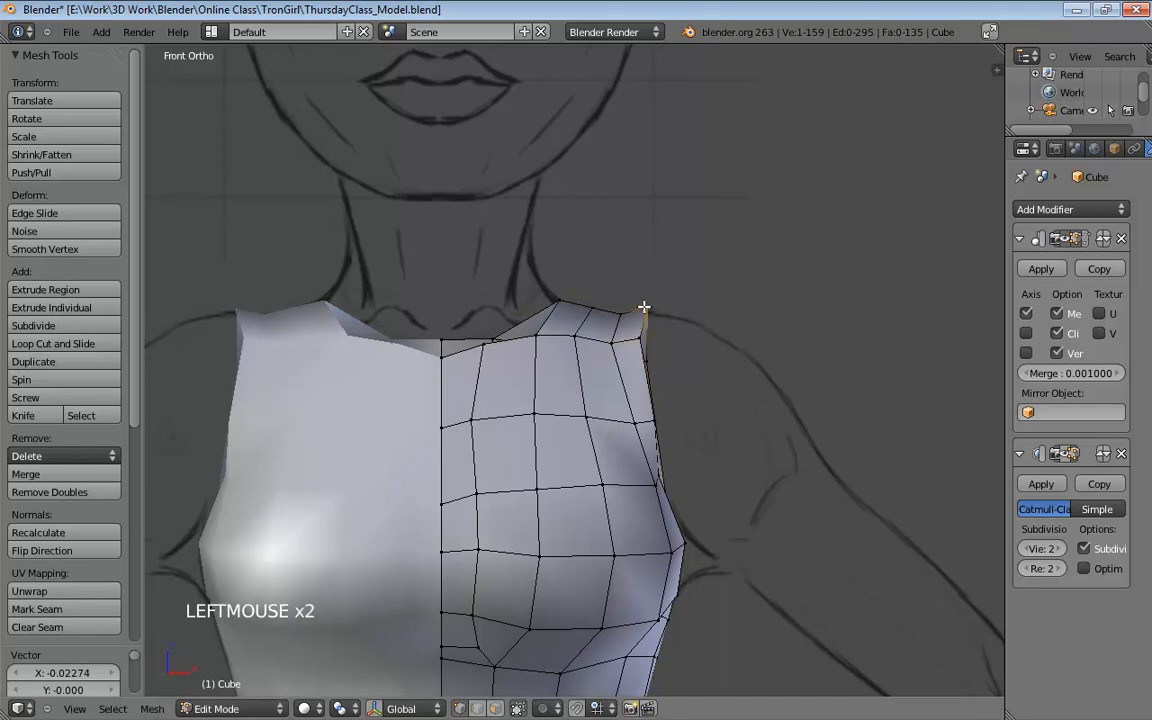
# Reposition the vertices at the rear of the shoulder strap to even out their spacing
pyautogui.moveTo(645, 308); pyautogui.dragTo(398, 374, button='middle')
pyautogui.moveTo(569, 378); pyautogui.dragTo(565, 360)
pyautogui.click(600, 355)
pyautogui.moveTo(600, 355); pyautogui.dragTo(766, 391, button='middle')
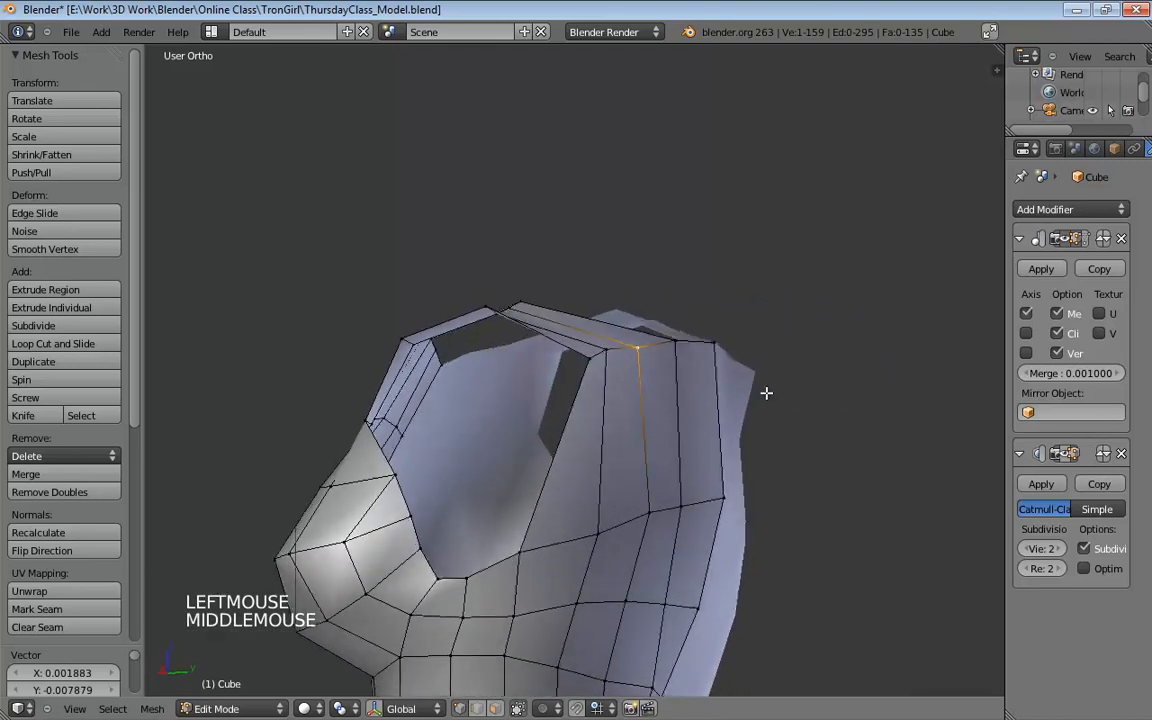
# Add an edge loop across the upper back, midway between the rear shoulder edge and the row below
pyautogui.hotkey('ctrl', 'r')
pyautogui.click(622, 452)
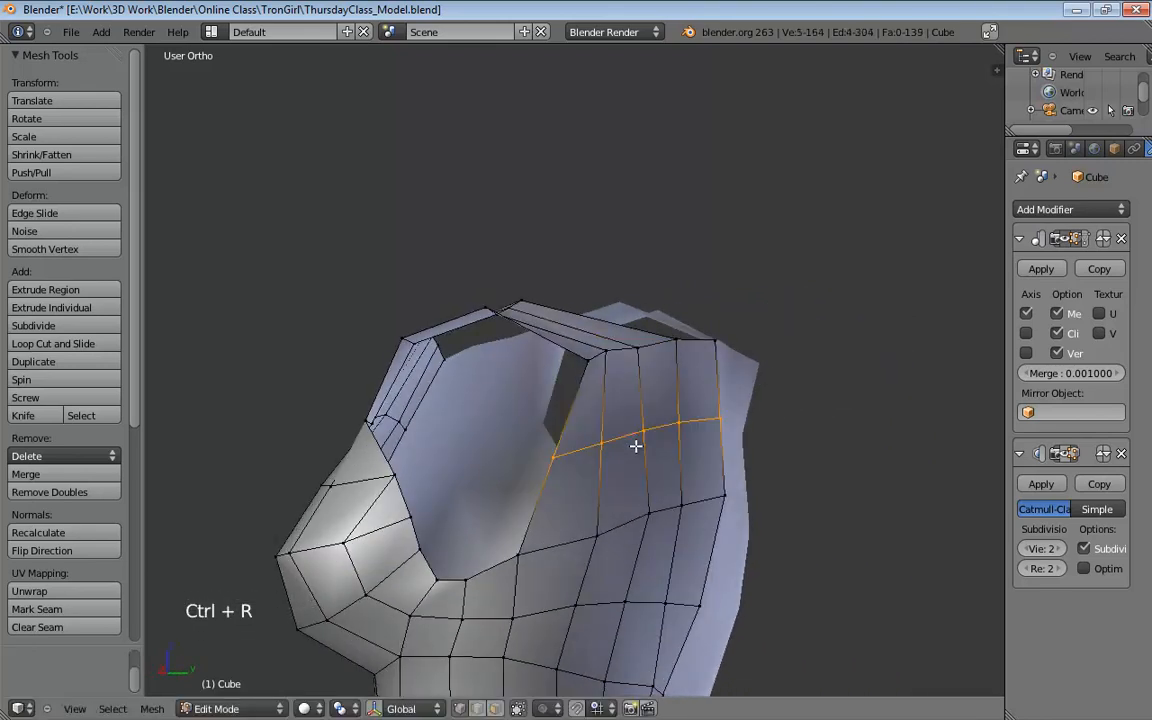
pyautogui.moveTo(635, 445); pyautogui.dragTo(736, 446, button='middle')
pyautogui.press('space')
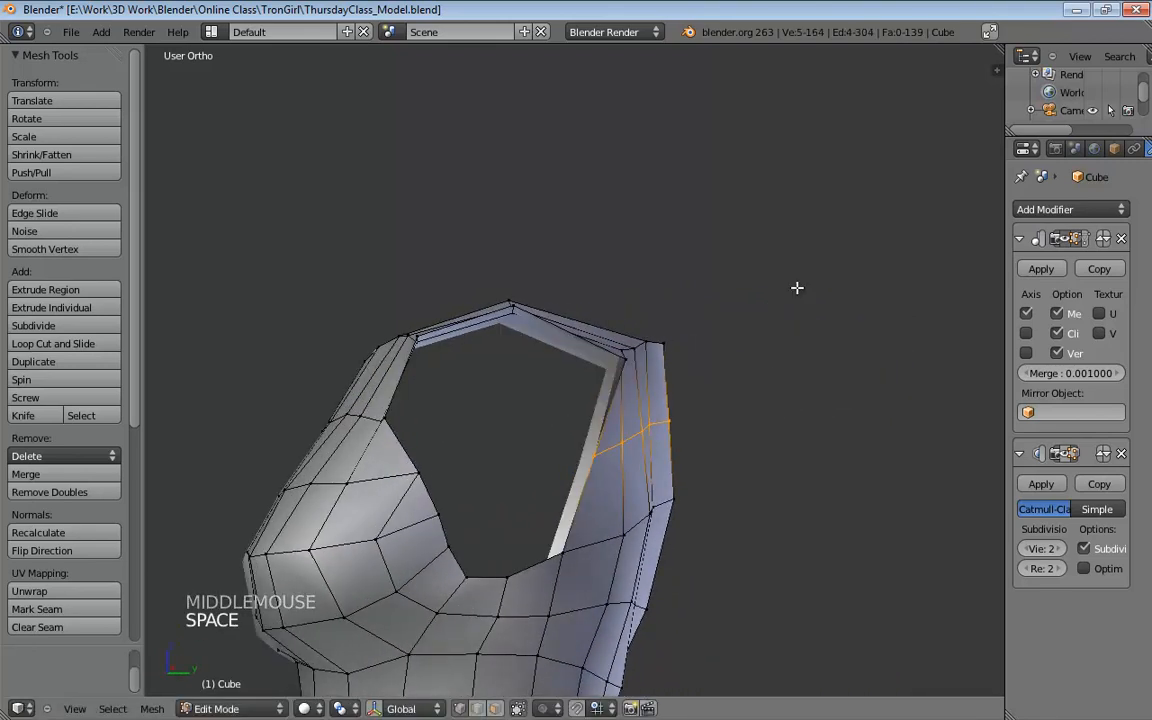
# Shift the rear shoulder's top row of vertices forward in the right side view to round the upper back
pyautogui.middleClick(784, 373)
pyautogui.press('KP_3')
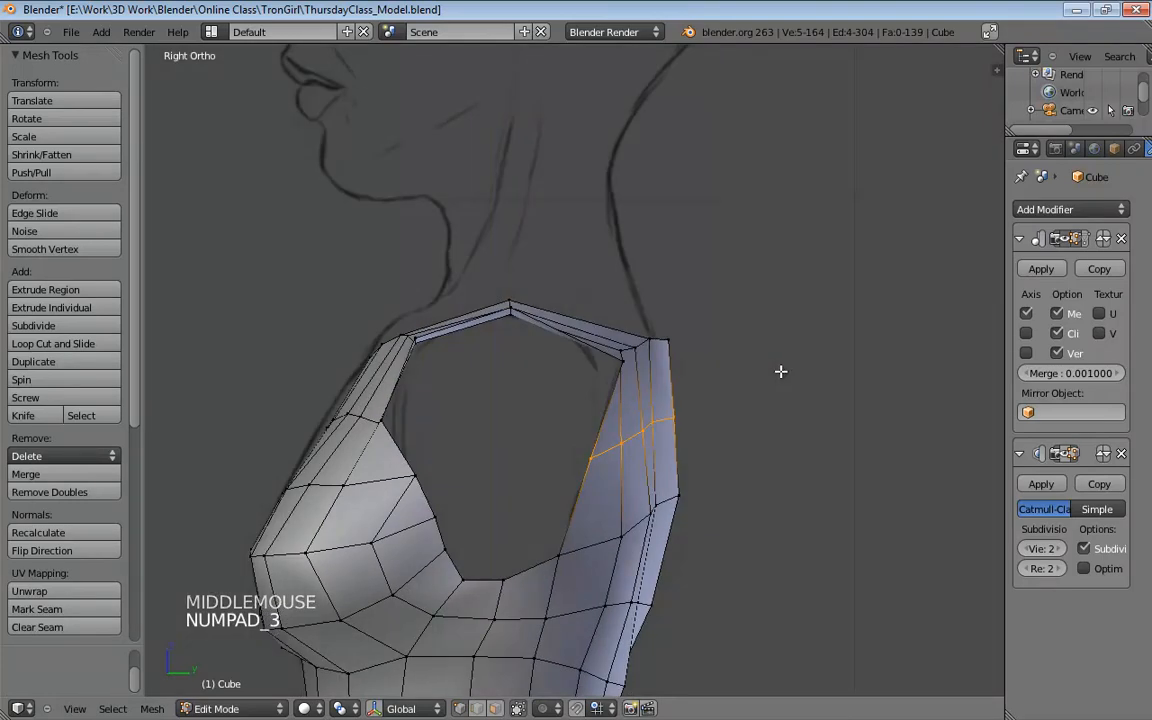
pyautogui.click(620, 361)
pyautogui.moveTo(620, 361); pyautogui.dragTo(648, 340)
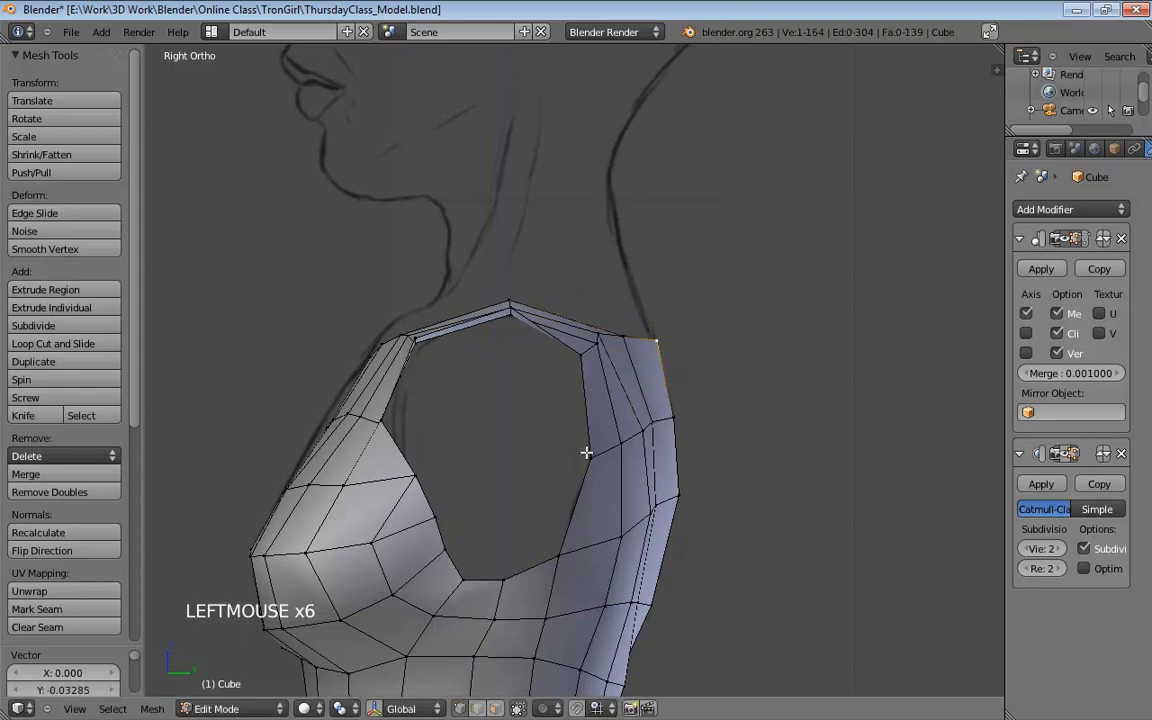
# Reposition the vertices of the new upper back loop near the armhole to smooth its rear edge
pyautogui.moveTo(592, 456); pyautogui.dragTo(648, 443)
pyautogui.moveTo(651, 430); pyautogui.dragTo(610, 446)
pyautogui.click(617, 453)
# Display the torso as wireframe over the front reference and move the rear vertex at armpit level outward about 0.069
pyautogui.keyDown('shift'); pyautogui.moveTo(610, 446); pyautogui.dragTo(615, 403, button='middle'); pyautogui.keyUp('shift')
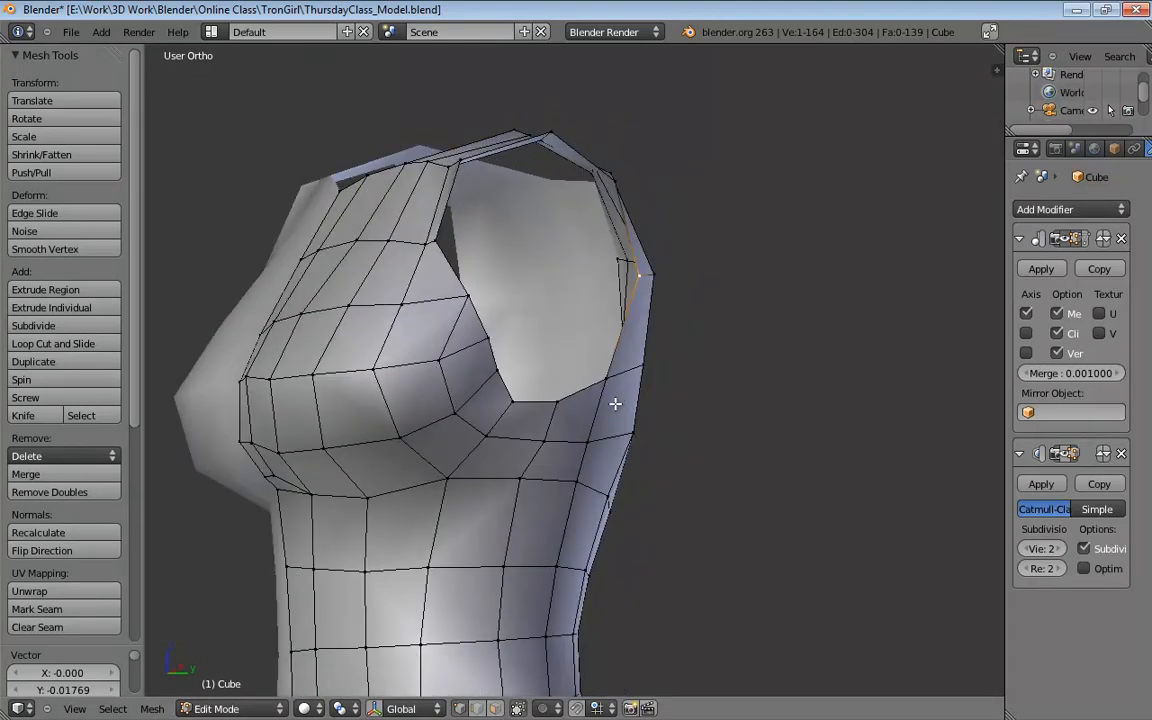
pyautogui.press('KP_1')
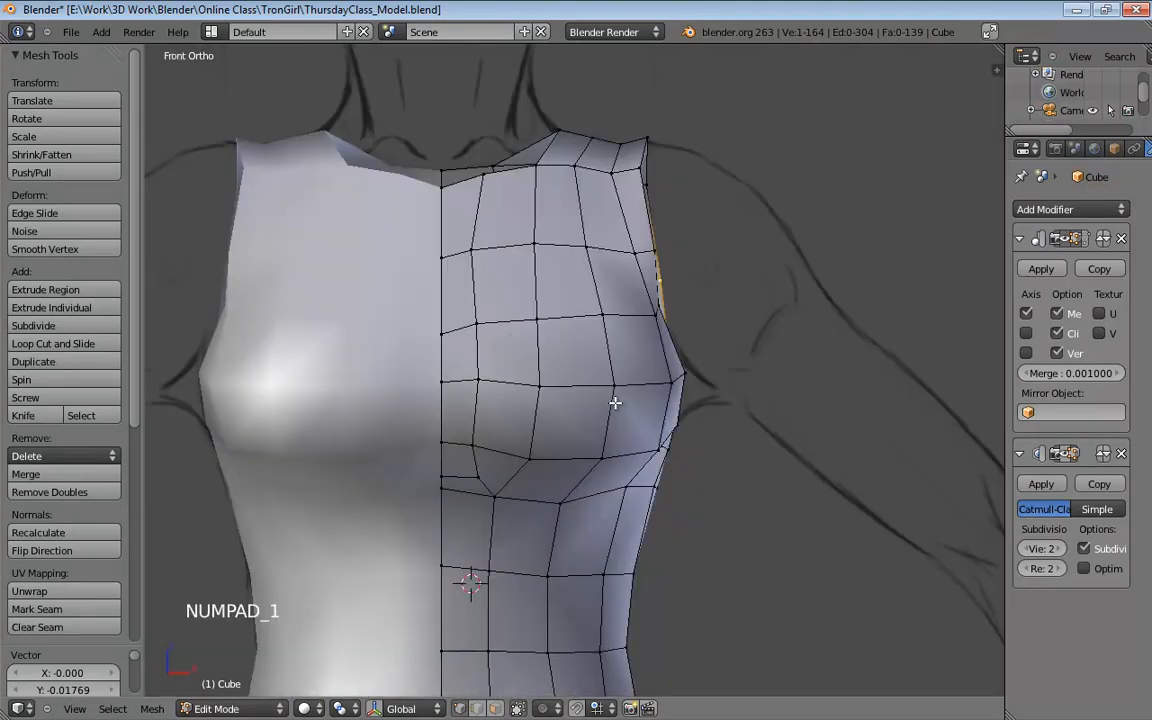
pyautogui.scroll(-5, 615, 403)
pyautogui.keyDown('shift'); pyautogui.moveTo(694, 468); pyautogui.dragTo(653, 443, button='middle'); pyautogui.keyUp('shift')
pyautogui.press('z')
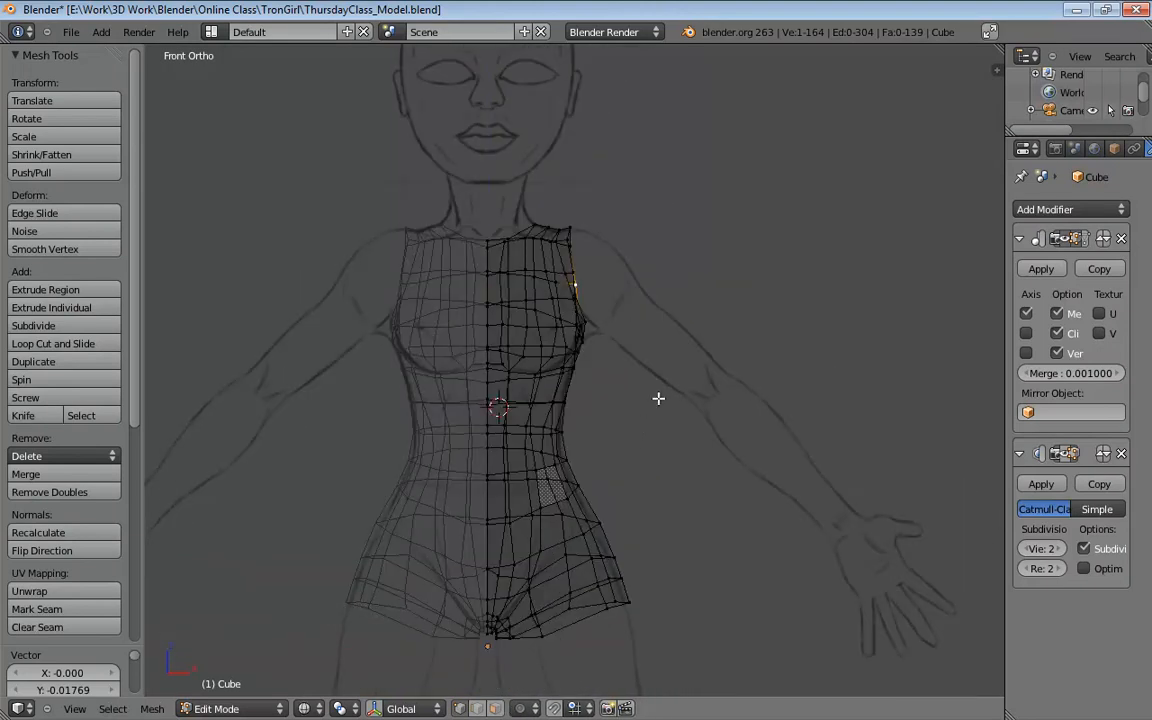
pyautogui.moveTo(658, 398)
pyautogui.mouseDown(button='middle')
pyautogui.moveTo(720, 355)
pyautogui.moveTo(465, 355)
pyautogui.moveTo(603, 338)
pyautogui.moveTo(753, 342)
pyautogui.mouseUp(button='middle')
pyautogui.click(578, 331)
pyautogui.press('KP_1')
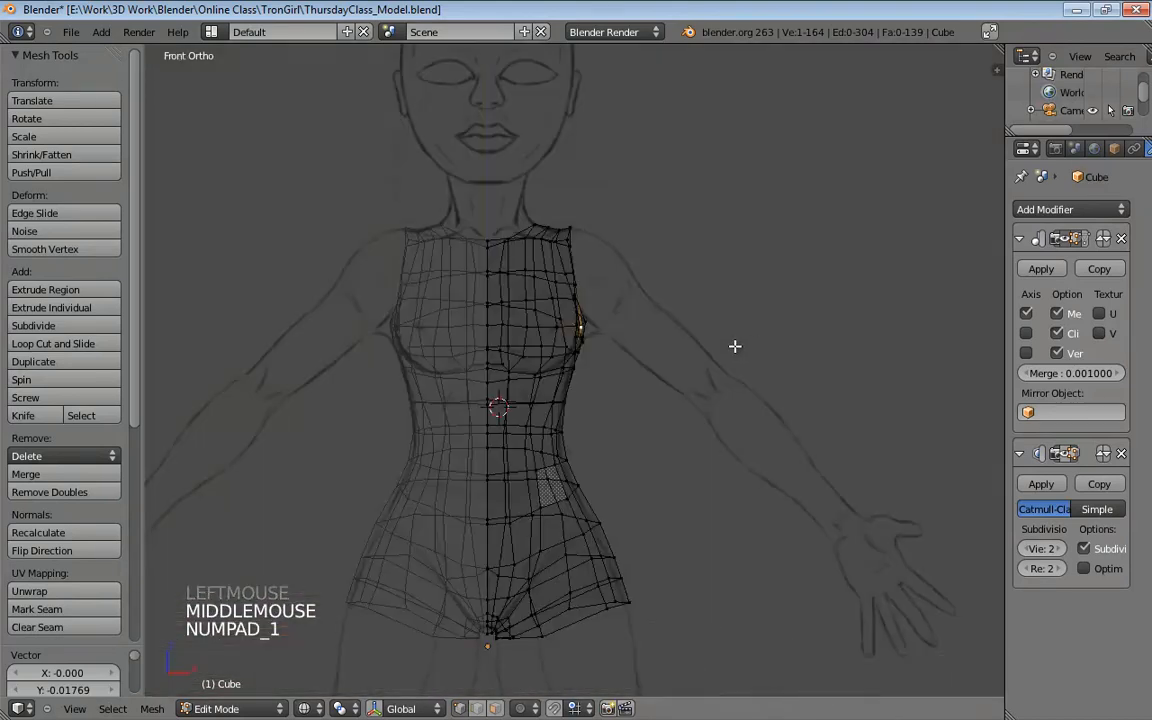
pyautogui.press('g')
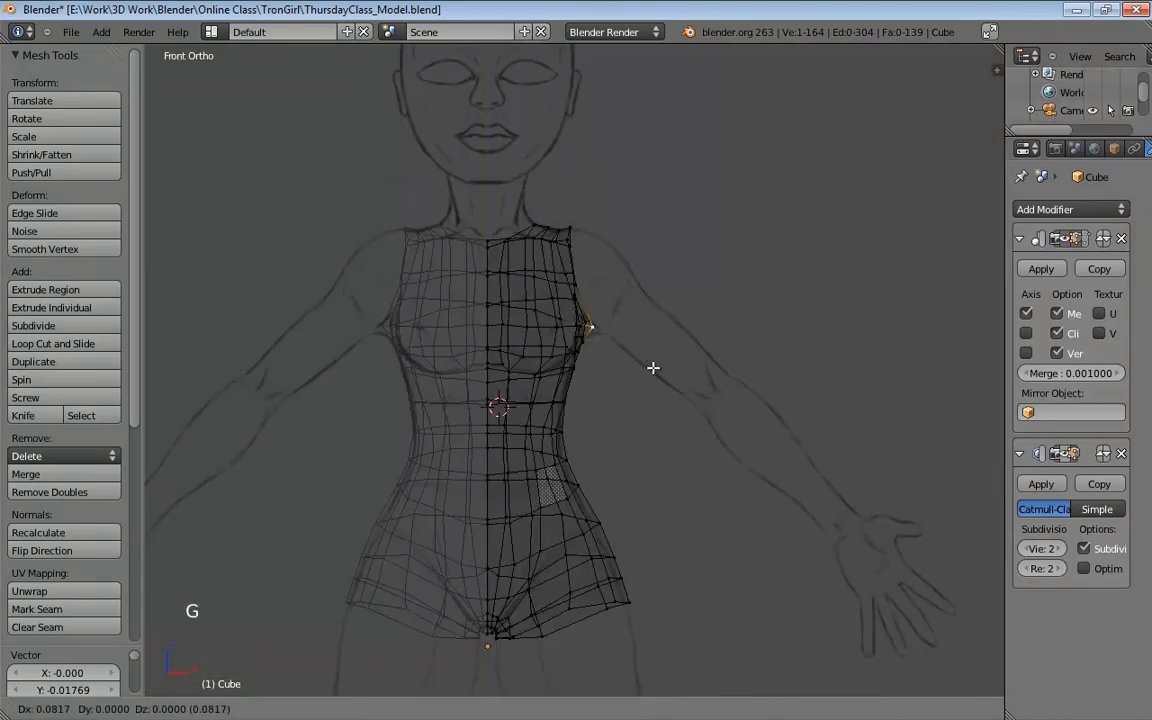
pyautogui.click(652, 368)
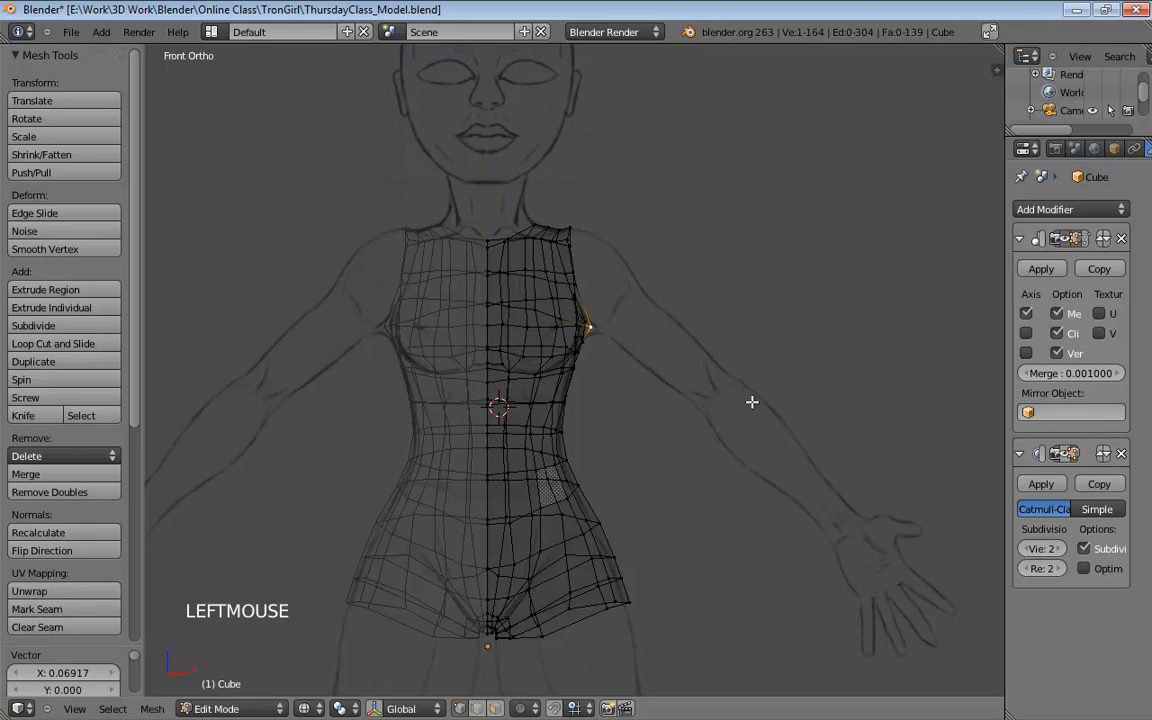
# Examine the wireframe torso's overall shape from several angles, including in perspective view
pyautogui.keyDown('shift'); pyautogui.moveTo(727, 433); pyautogui.dragTo(712, 314, button='middle'); pyautogui.keyUp('shift')
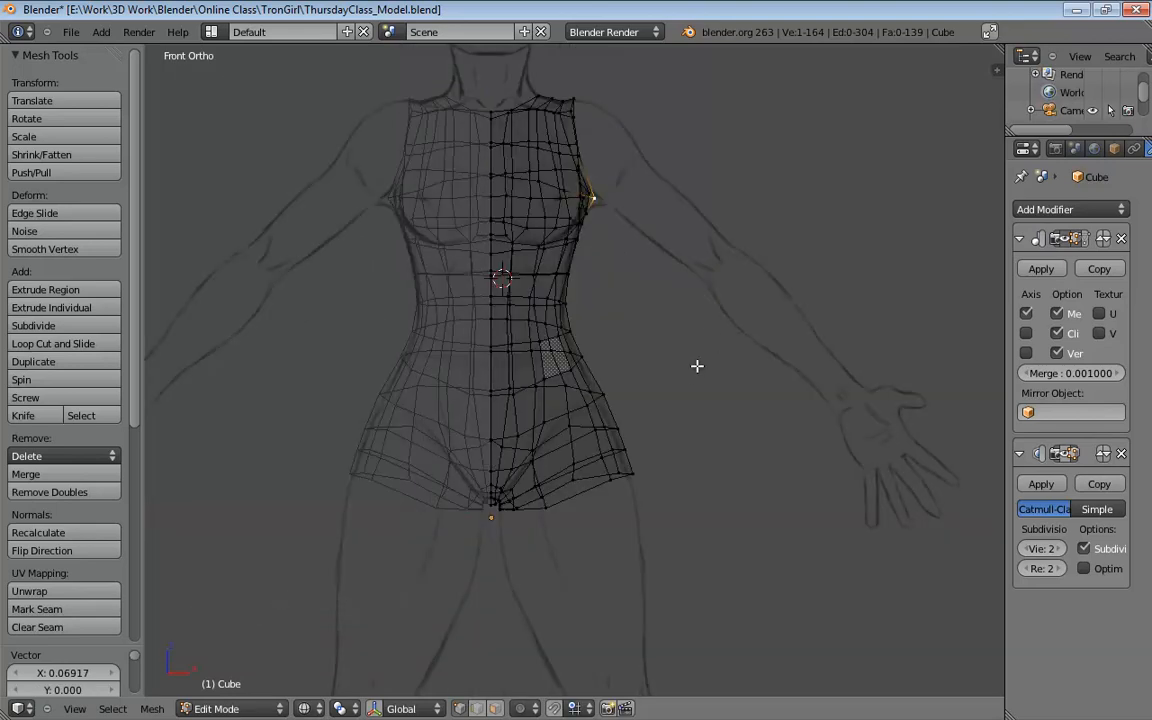
pyautogui.moveTo(695, 392); pyautogui.dragTo(503, 381, button='middle')
pyautogui.press('KP_1')
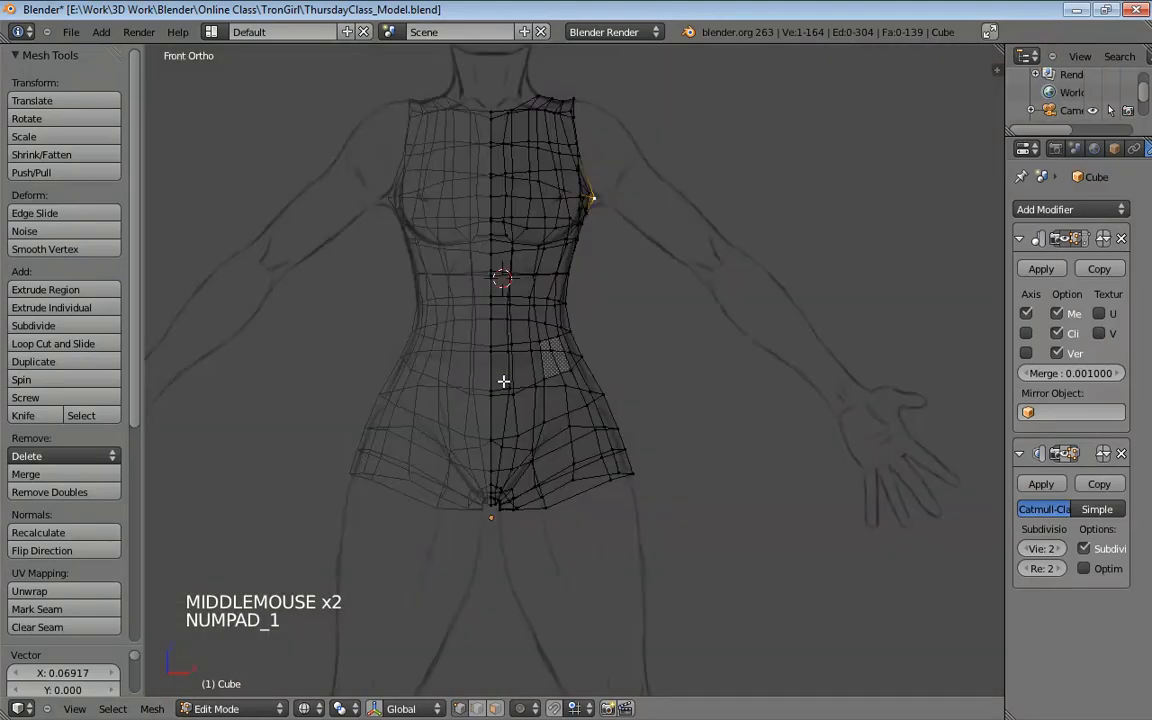
pyautogui.press('KP_5')
pyautogui.moveTo(630, 303); pyautogui.dragTo(535, 316, button='middle')
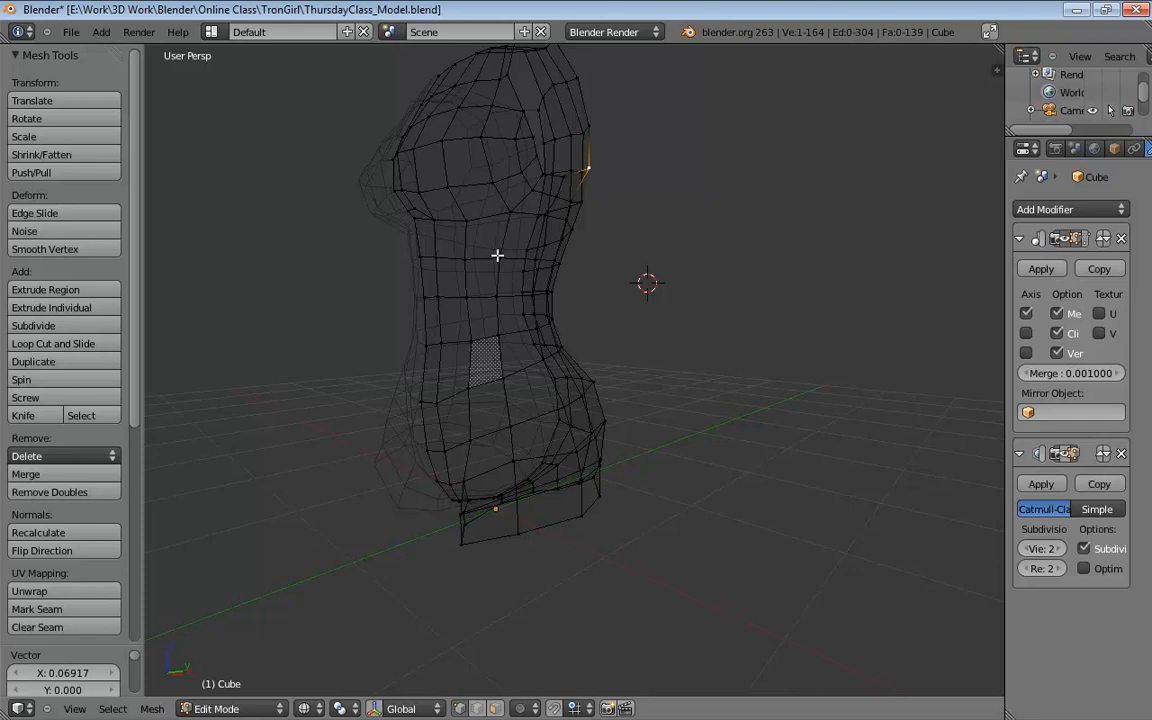
pyautogui.keyDown('shift'); pyautogui.moveTo(497, 255); pyautogui.dragTo(568, 347, button='middle'); pyautogui.keyUp('shift')
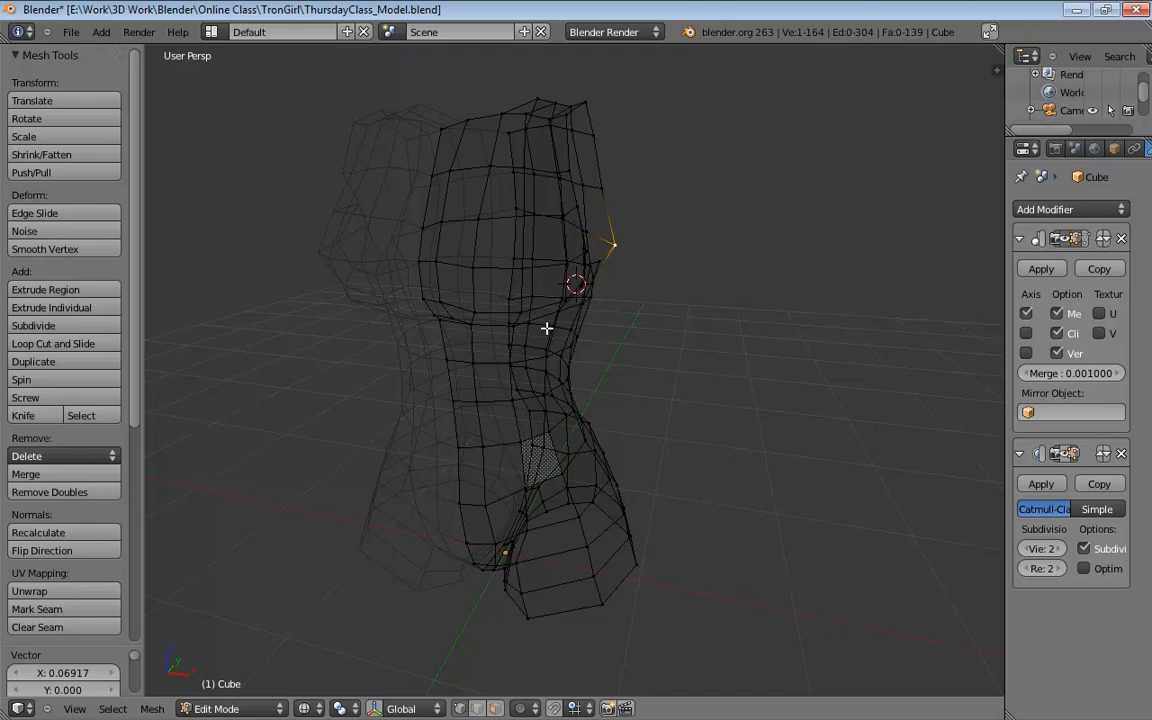
# Return the torso to solid shading and view it from behind
pyautogui.press('z')
pyautogui.moveTo(614, 326)
pyautogui.mouseDown(button='middle')
pyautogui.moveTo(612, 288)
pyautogui.moveTo(566, 272)
pyautogui.moveTo(450, 327)
pyautogui.moveTo(440, 350)
pyautogui.moveTo(387, 342)
pyautogui.moveTo(411, 311)
pyautogui.moveTo(699, 463)
pyautogui.moveTo(582, 398)
pyautogui.moveTo(730, 560)
pyautogui.moveTo(615, 430)
pyautogui.moveTo(622, 380)
pyautogui.mouseUp(button='middle')
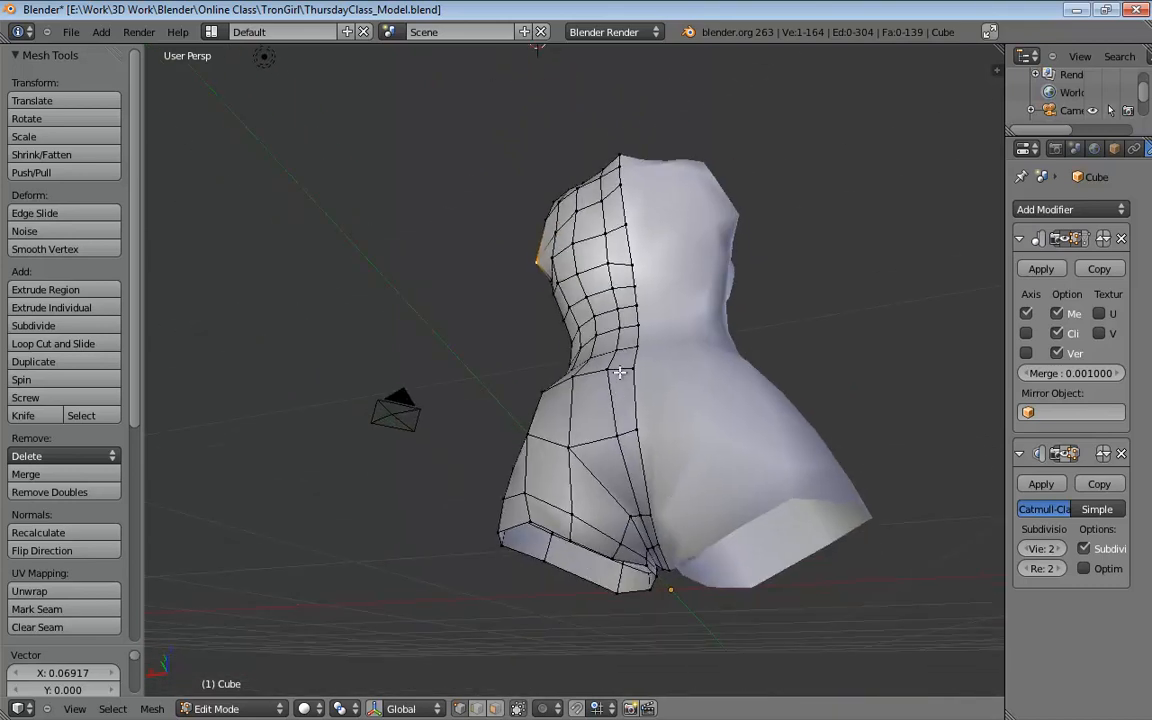
pyautogui.hotkey('ctrl', 'r')
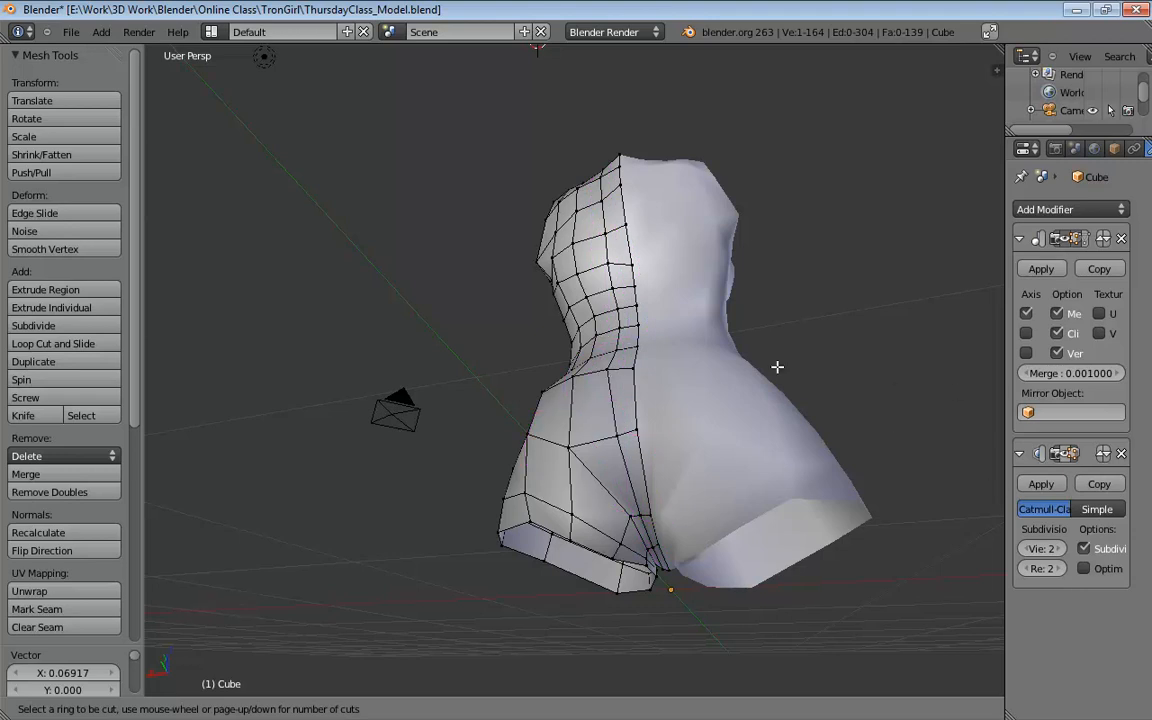
pyautogui.rightClick(784, 306)
pyautogui.moveTo(784, 306); pyautogui.dragTo(620, 400, button='middle')
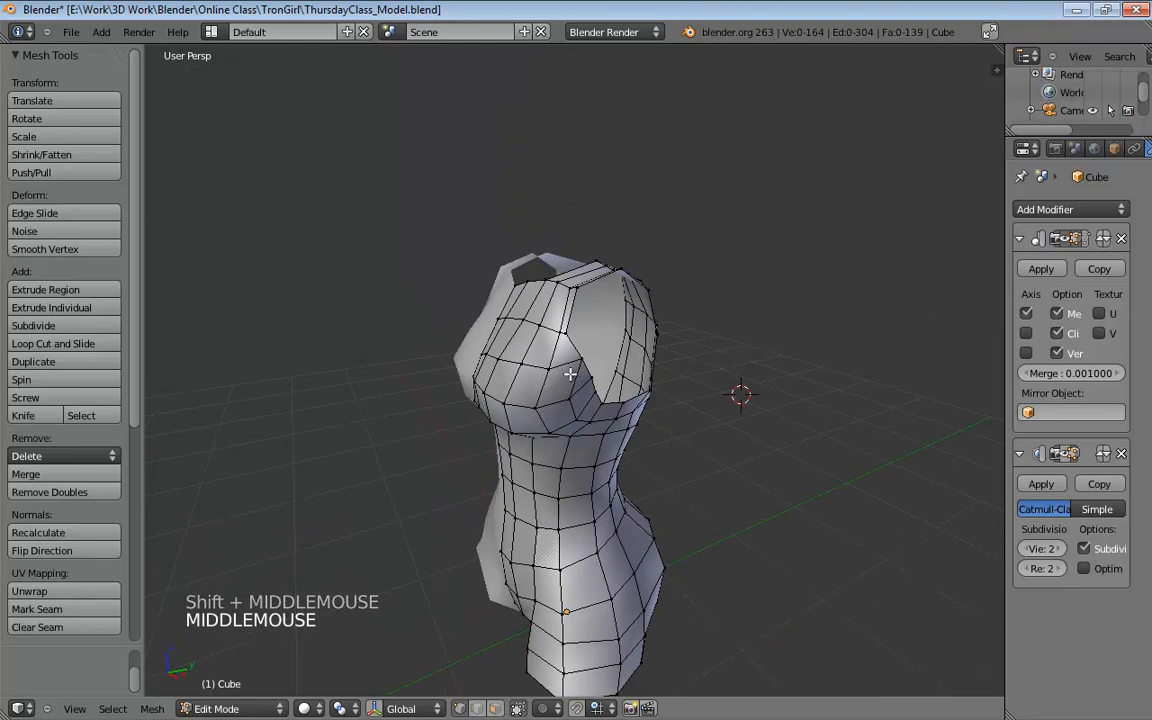
pyautogui.hotkey('ctrl', 'r')
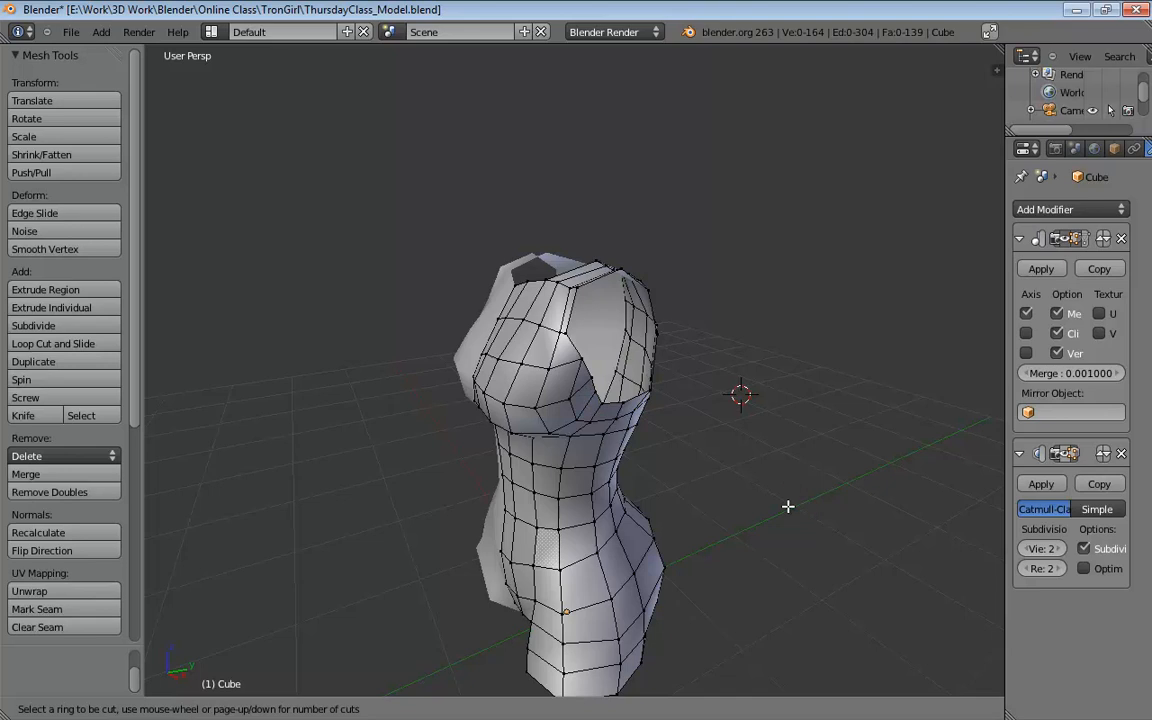
pyautogui.rightClick(695, 447)
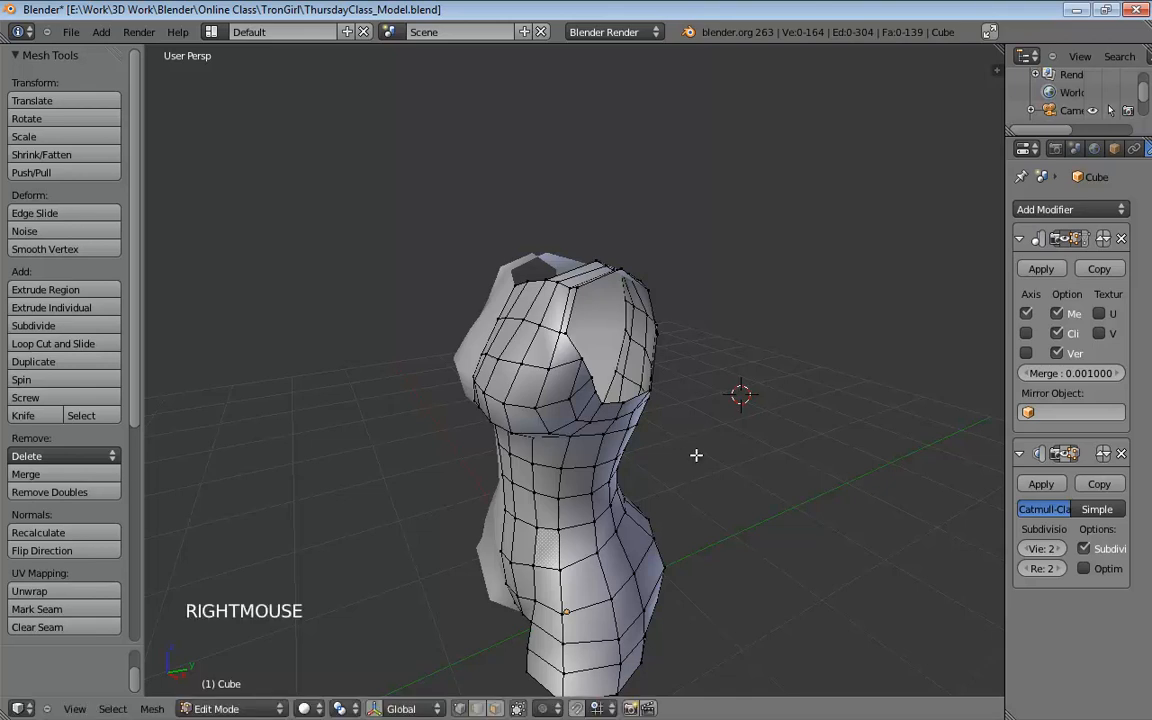
# Save the model file over its existing version
pyautogui.moveTo(694, 455)
pyautogui.mouseDown(button='middle')
pyautogui.moveTo(702, 478)
pyautogui.moveTo(687, 440)
pyautogui.moveTo(681, 468)
pyautogui.mouseUp(button='middle')
pyautogui.hotkey('ctrl', 's')
pyautogui.click(703, 479)
# Knife-cut an edge from the middle of the armhole's lower front rim segment to the nearby vertex on the side of the bust
pyautogui.scroll(4, 622, 368)
pyautogui.moveTo(622, 368); pyautogui.dragTo(513, 345, button='middle')
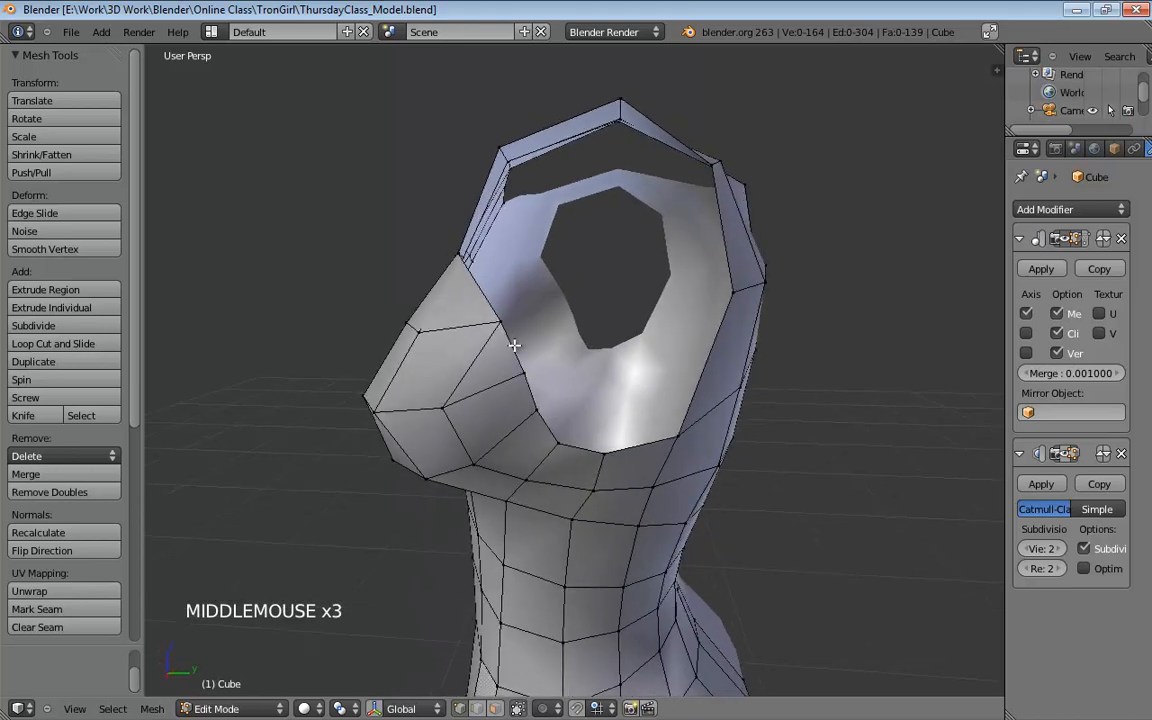
pyautogui.press('k')
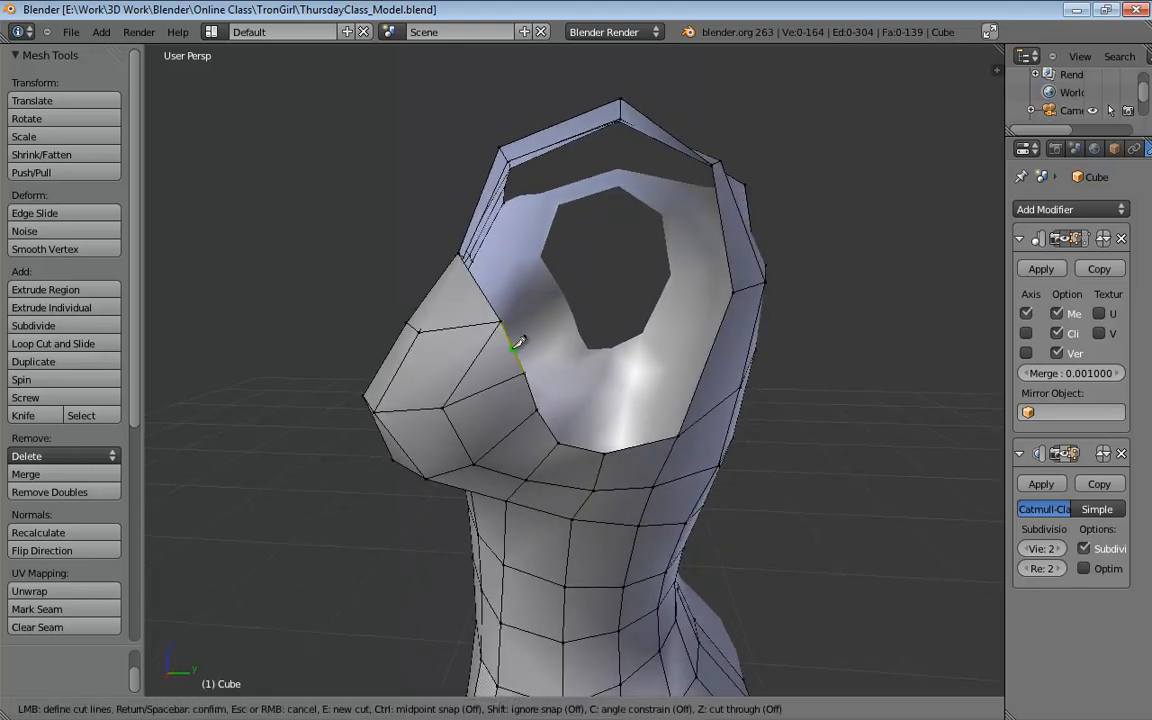
pyautogui.press('Return')
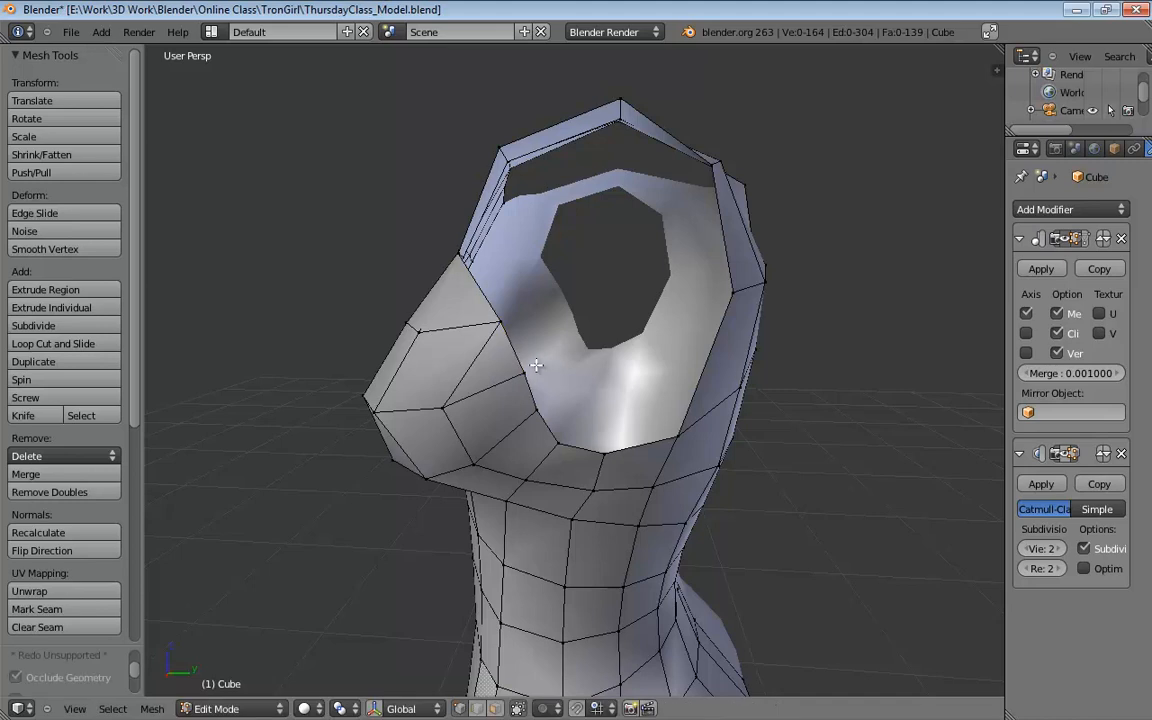
pyautogui.hotkey('ctrl', 'Tab')
pyautogui.moveTo(517, 340); pyautogui.dragTo(764, 481, button='middle')
pyautogui.scroll(2, 651, 393)
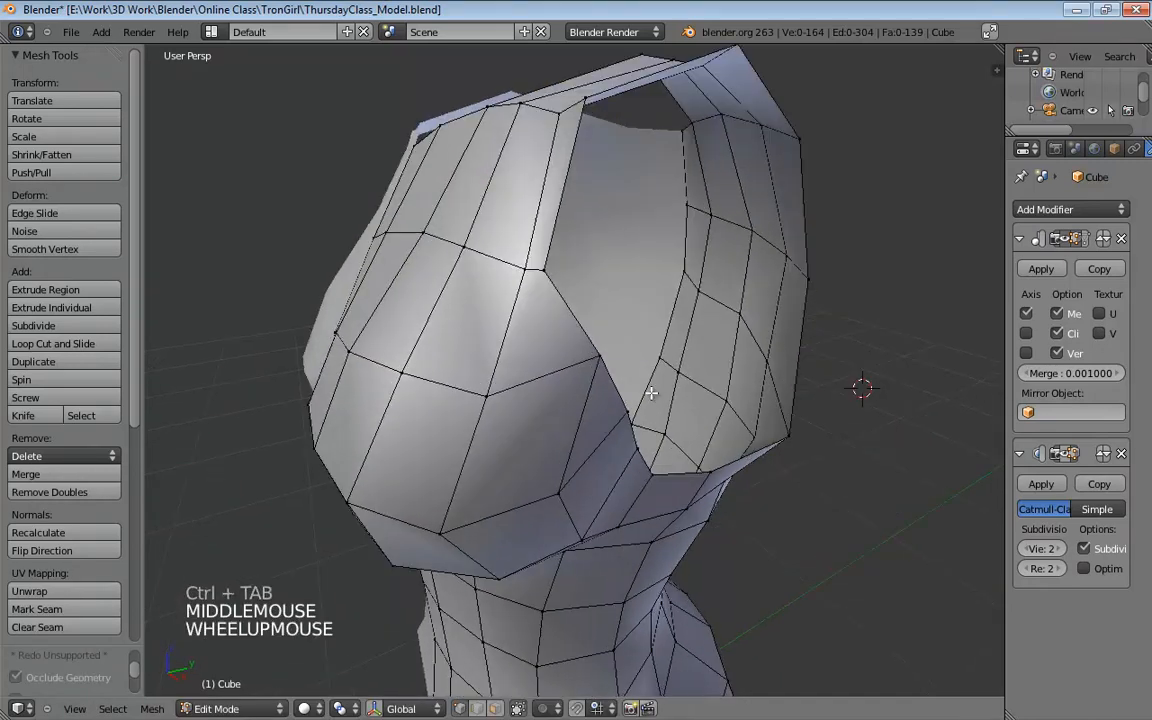
pyautogui.moveTo(651, 393); pyautogui.dragTo(545, 416, button='middle')
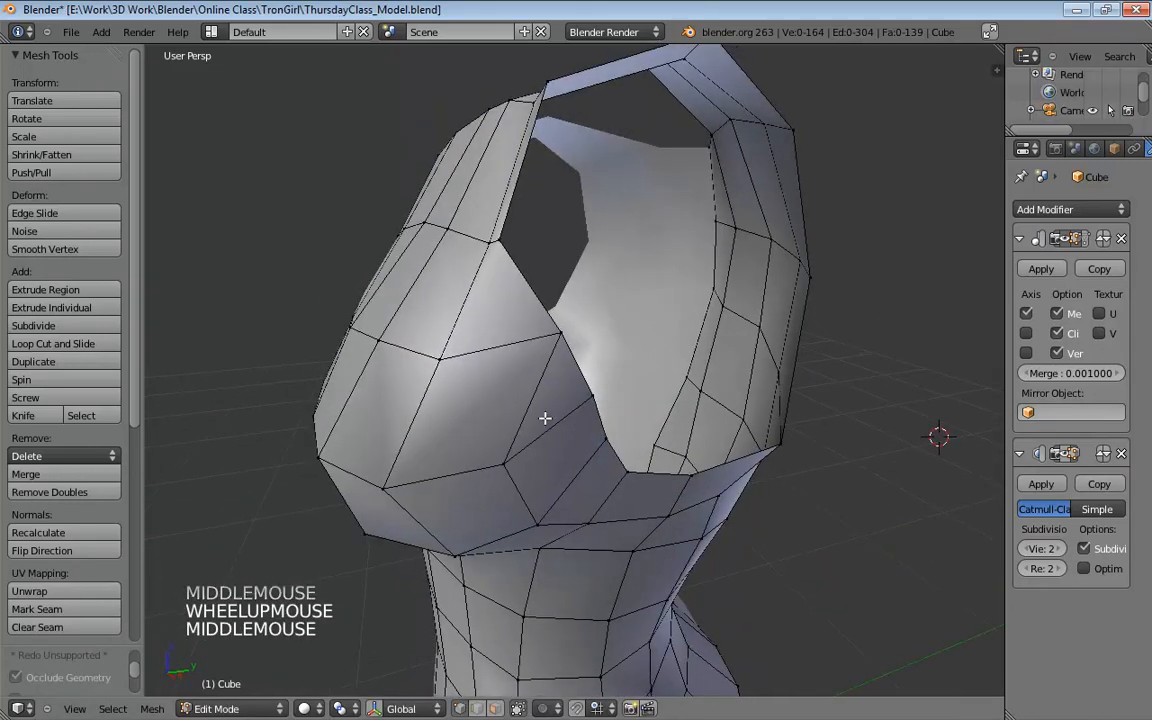
pyautogui.press('k')
pyautogui.click(581, 362)
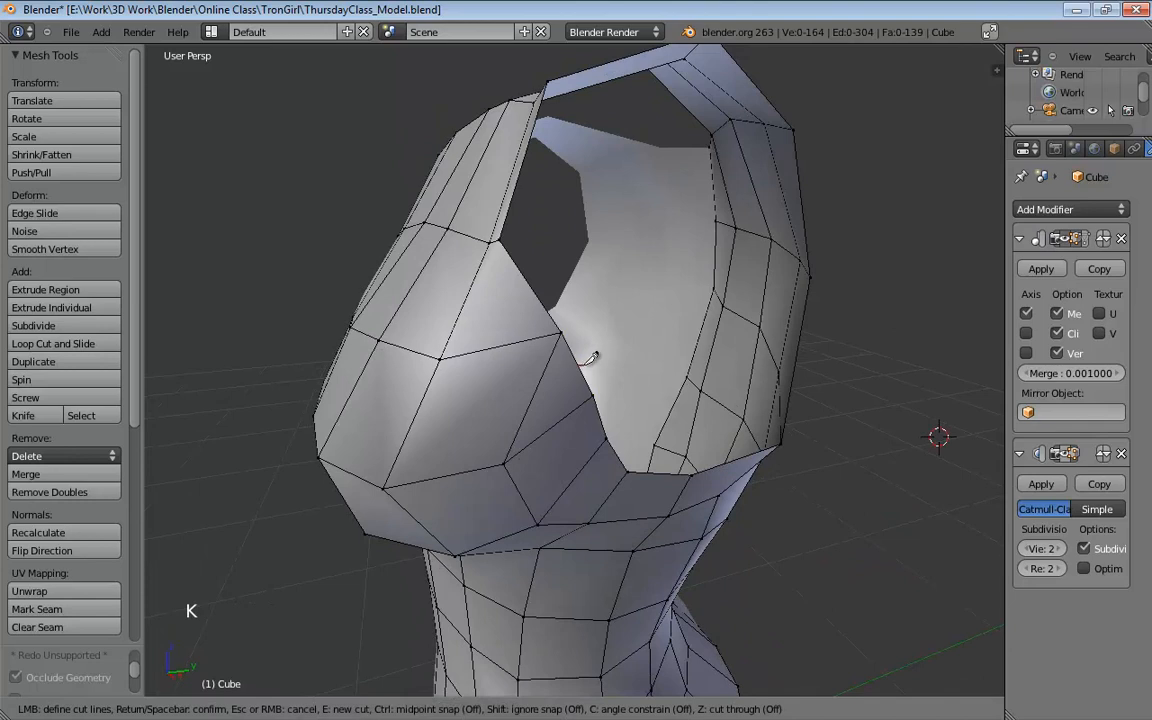
pyautogui.click(505, 461)
pyautogui.press('Return')
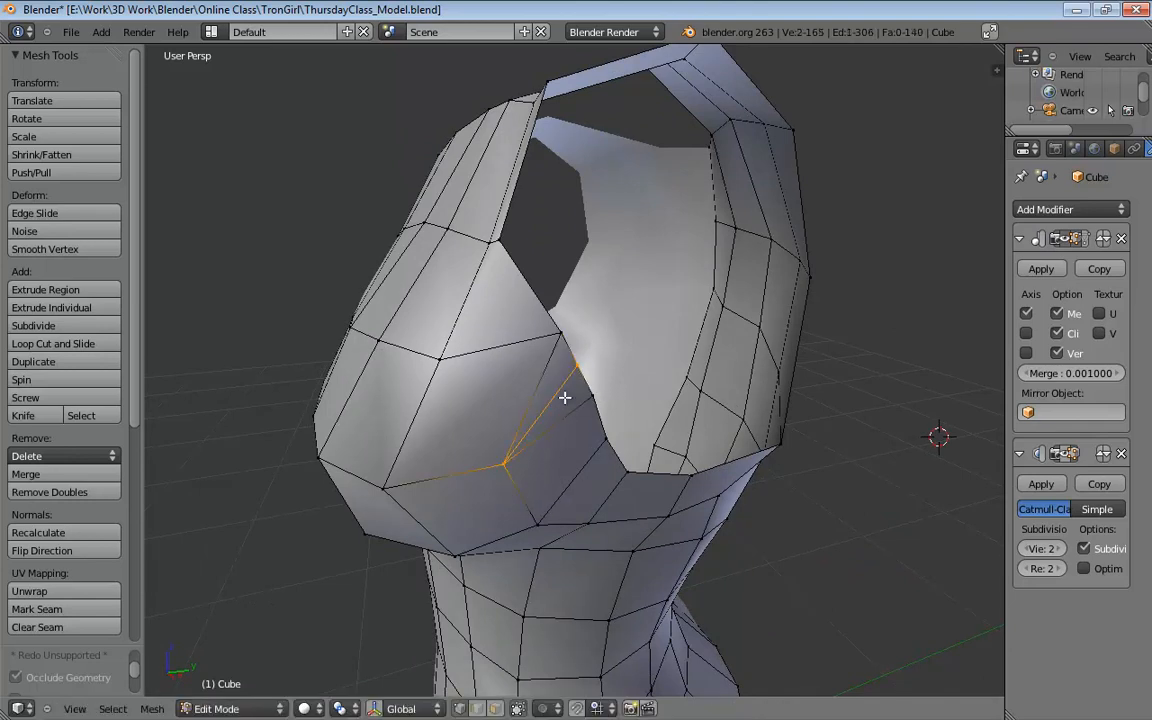
# Dissolve the newly cut edge beside the bust, keeping its vertex on the armhole rim
pyautogui.hotkey('ctrl', 'Tab')
pyautogui.click(555, 412)
pyautogui.click(557, 392)
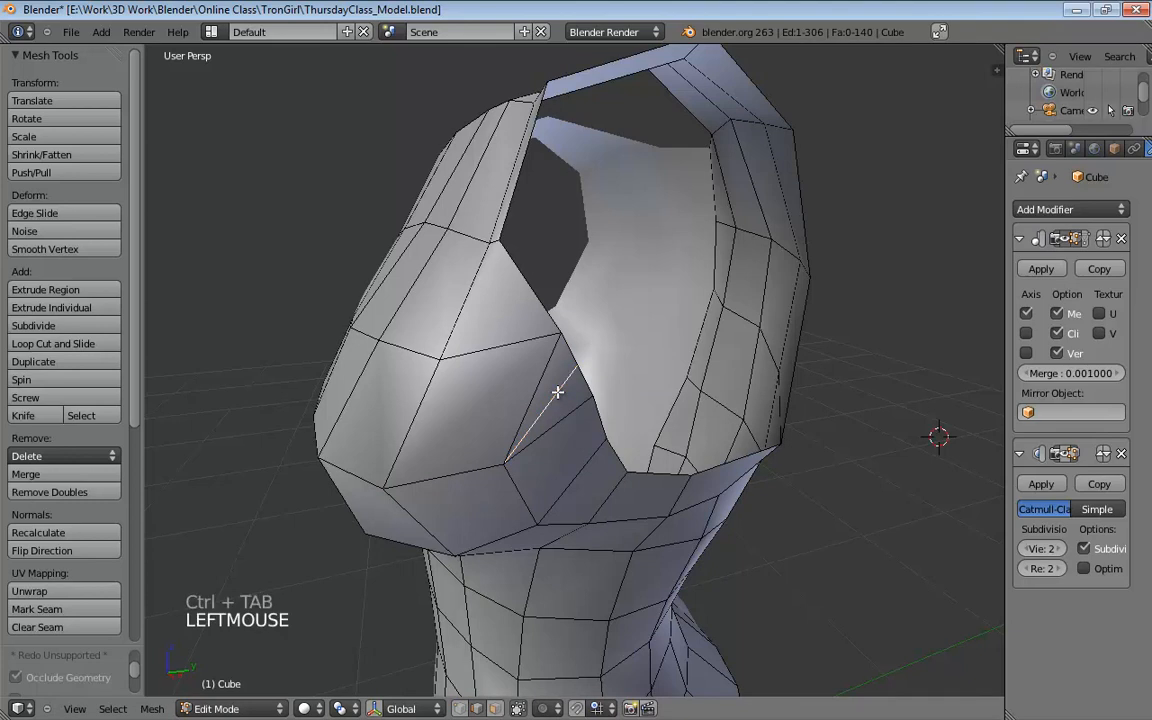
pyautogui.press('x')
pyautogui.click(575, 393)
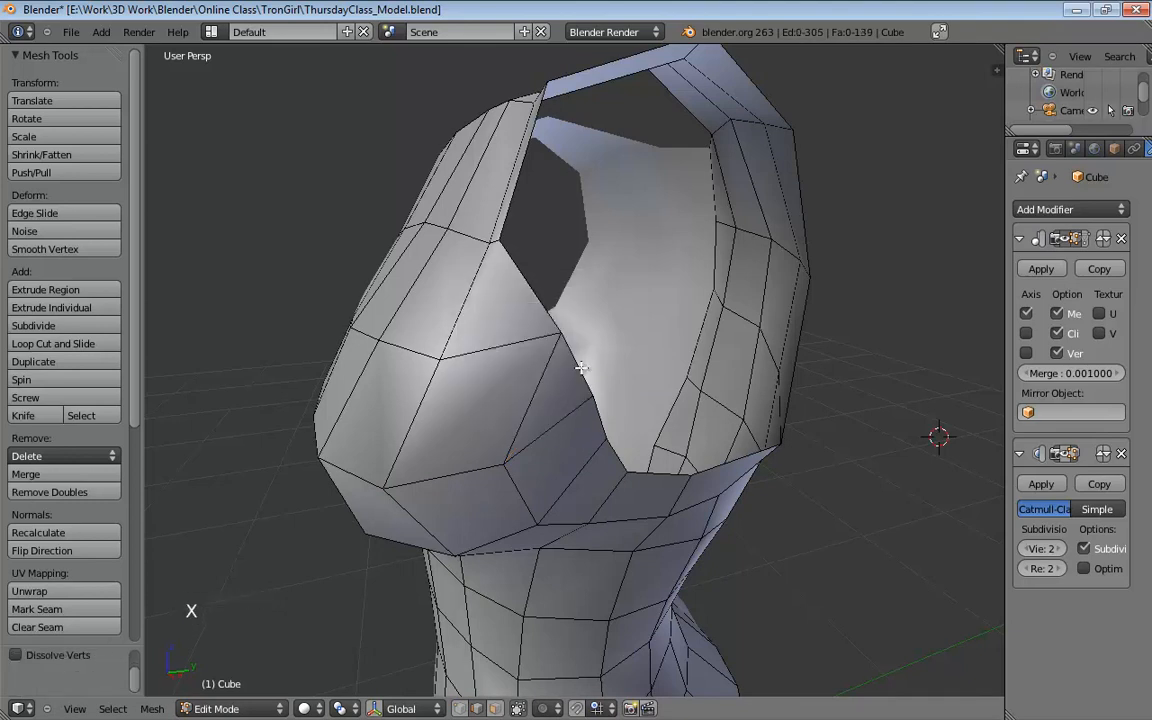
# Pull the new rim vertex outward from the armhole and reposition the neighbouring vertices along its front edge
pyautogui.hotkey('ctrl', 'Tab')
pyautogui.click(577, 357)
pyautogui.moveTo(582, 366); pyautogui.dragTo(617, 318)
pyautogui.moveTo(707, 345); pyautogui.dragTo(780, 385, button='middle')
pyautogui.scroll(-1, 775, 378)
pyautogui.moveTo(669, 378); pyautogui.dragTo(551, 287, button='middle')
pyautogui.click(612, 285)
pyautogui.moveTo(520, 320); pyautogui.dragTo(501, 347)
pyautogui.moveTo(501, 347)
pyautogui.mouseDown(button='middle')
pyautogui.moveTo(591, 322)
pyautogui.moveTo(548, 378)
pyautogui.moveTo(494, 342)
pyautogui.mouseUp(button='middle')
pyautogui.moveTo(455, 345); pyautogui.dragTo(447, 337)
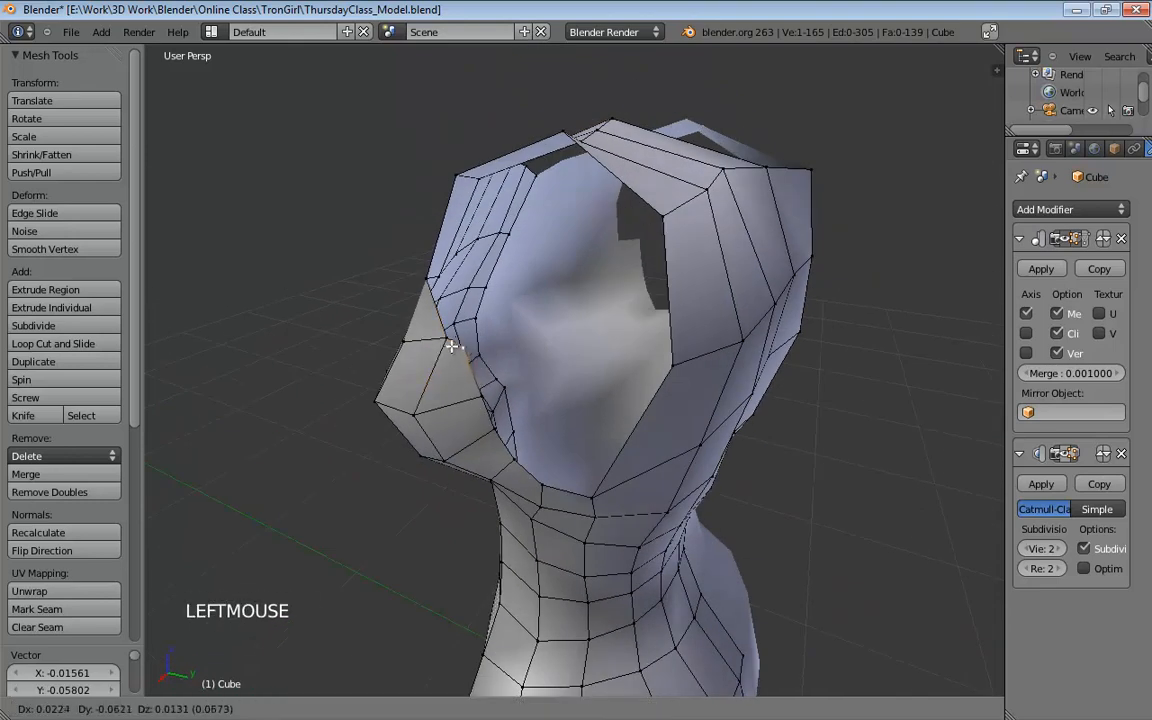
pyautogui.moveTo(447, 337); pyautogui.dragTo(586, 357, button='middle')
pyautogui.click(581, 358)
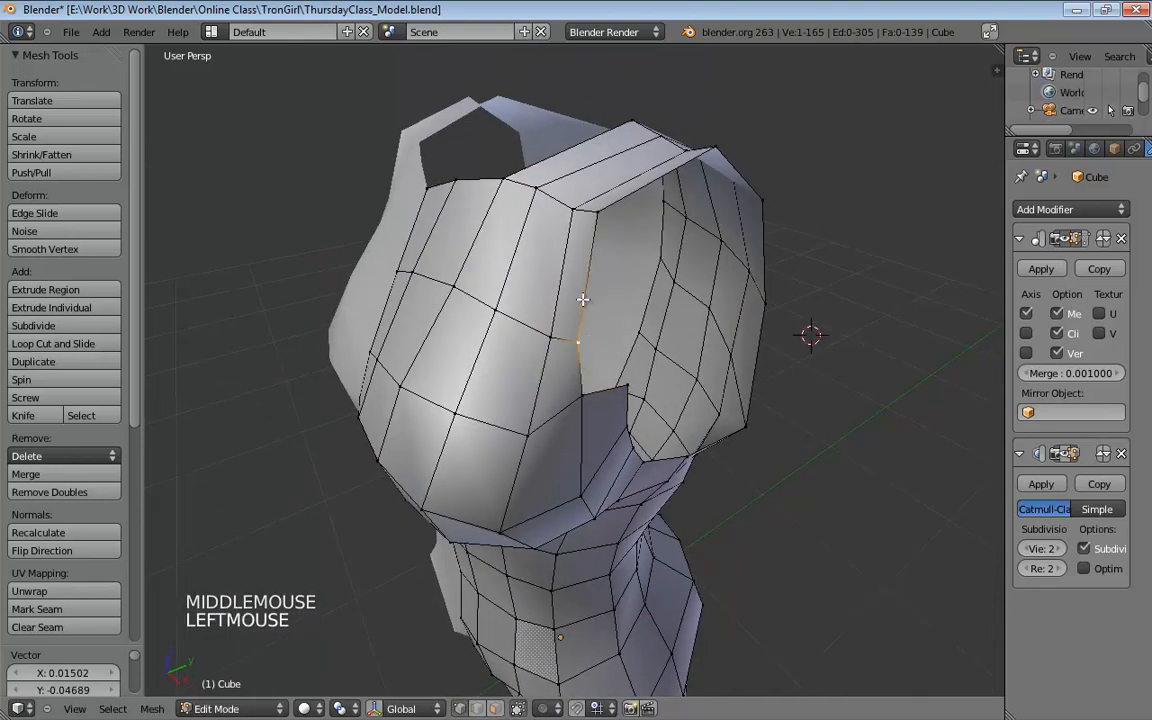
# Extrude the seven rim edges along the front, top and rear of the armhole outward into a new strip of faces
pyautogui.hotkey('ctrl', 'Tab')
pyautogui.click(581, 318)
pyautogui.click(581, 317)
pyautogui.keyDown('shift'); pyautogui.click(627, 213); pyautogui.keyUp('shift')
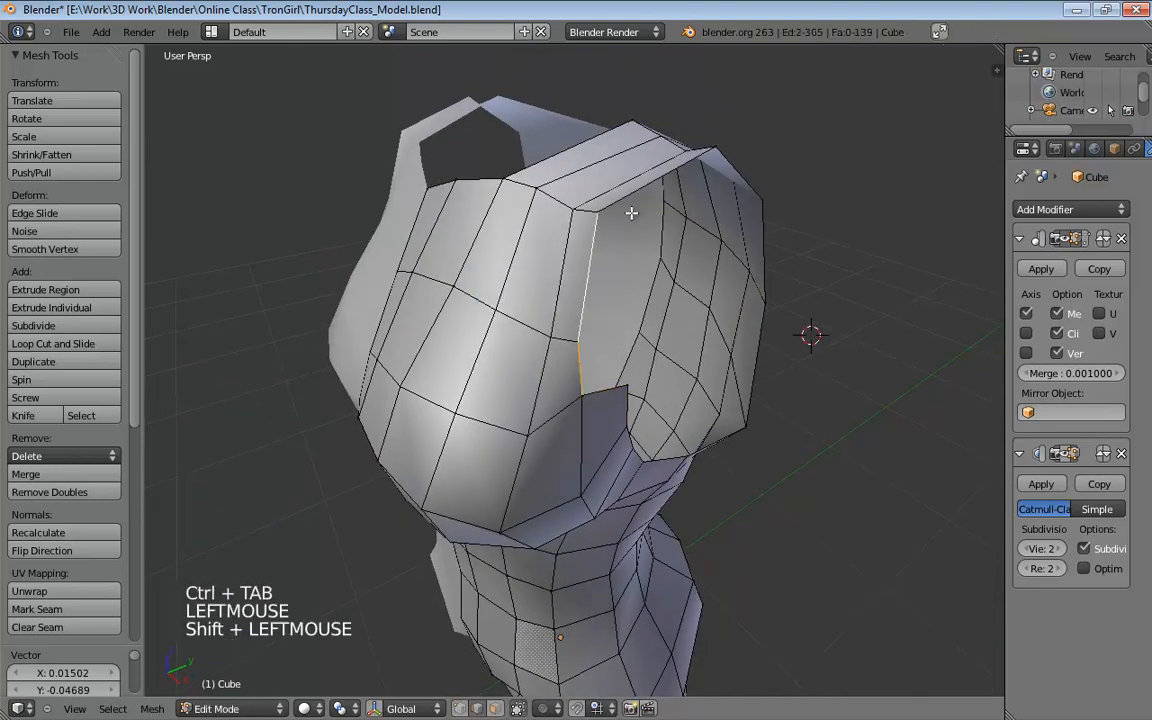
pyautogui.keyDown('shift'); pyautogui.click(738, 255); pyautogui.keyUp('shift')
pyautogui.moveTo(738, 255); pyautogui.dragTo(613, 305, button='middle')
pyautogui.keyDown('shift'); pyautogui.click(622, 300); pyautogui.keyUp('shift')
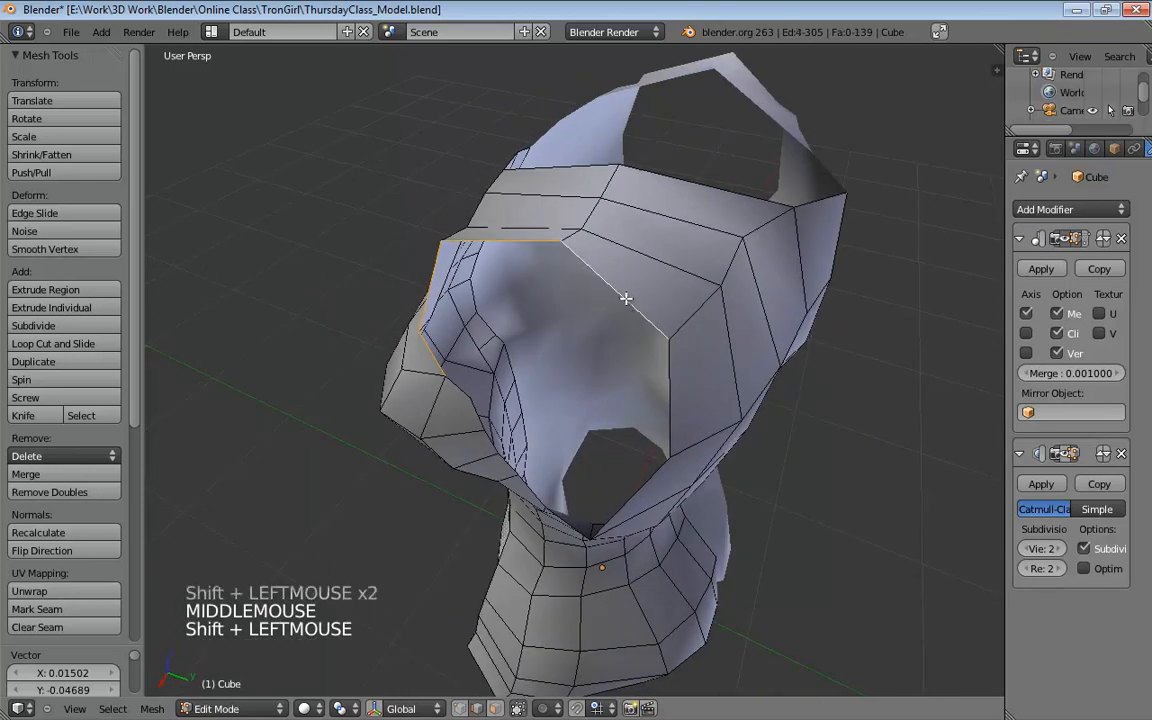
pyautogui.moveTo(671, 398); pyautogui.dragTo(757, 293, button='middle')
pyautogui.keyDown('shift'); pyautogui.click(673, 317); pyautogui.keyUp('shift')
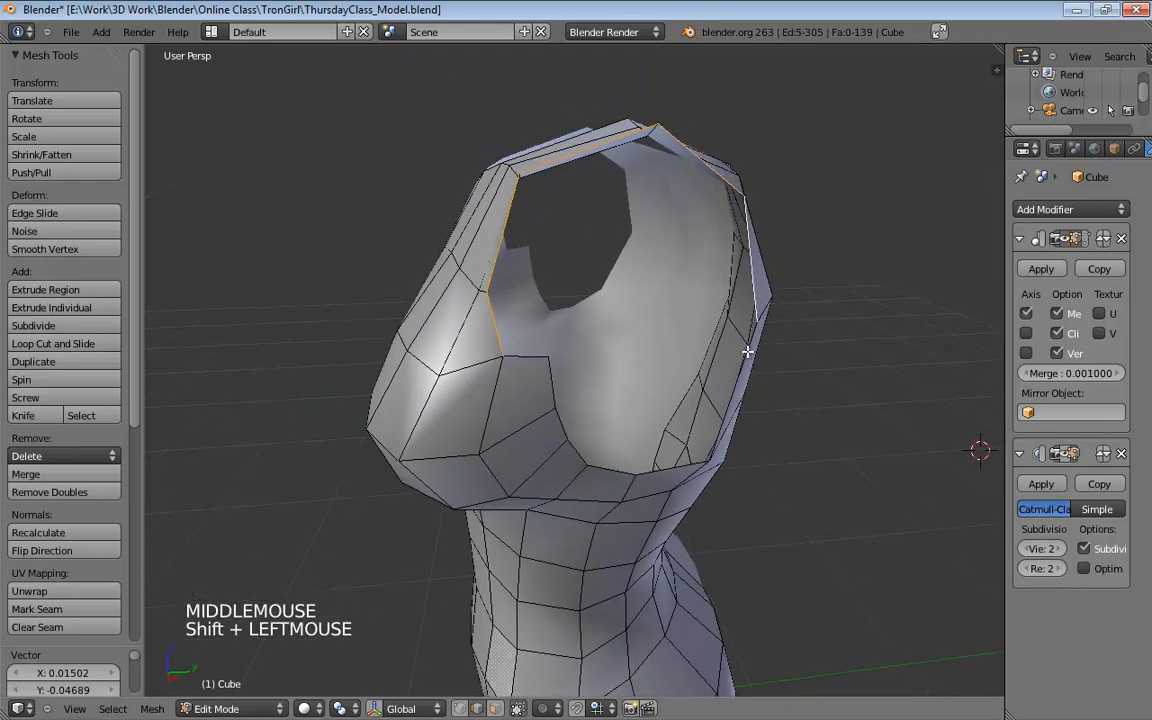
pyautogui.keyDown('shift'); pyautogui.click(680, 330); pyautogui.keyUp('shift')
pyautogui.moveTo(680, 330); pyautogui.dragTo(544, 303, button='middle')
pyautogui.keyDown('shift'); pyautogui.click(591, 451); pyautogui.keyUp('shift')
pyautogui.press('e')
pyautogui.press('e')
pyautogui.click(807, 419)
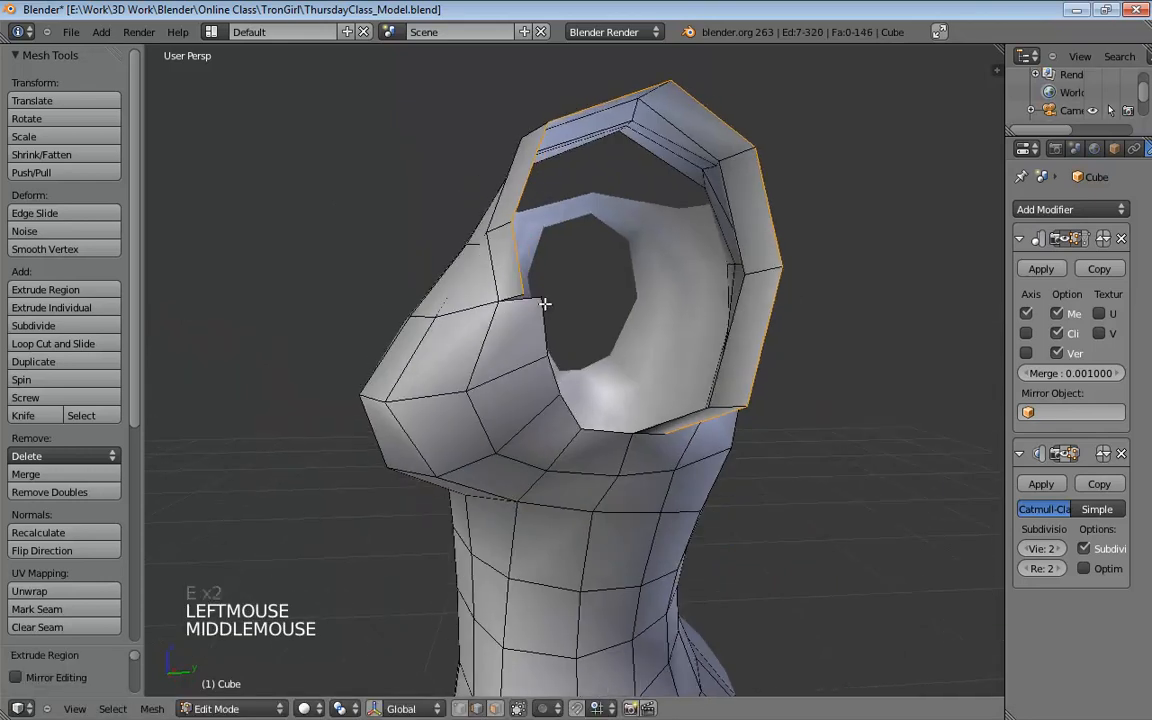
# Merge the protruding front armhole vertex into the adjacent end vertex of the extruded strip using At Last
pyautogui.hotkey('ctrl', 'Tab')
pyautogui.click(544, 298)
pyautogui.keyDown('shift'); pyautogui.click(522, 292); pyautogui.keyUp('shift')
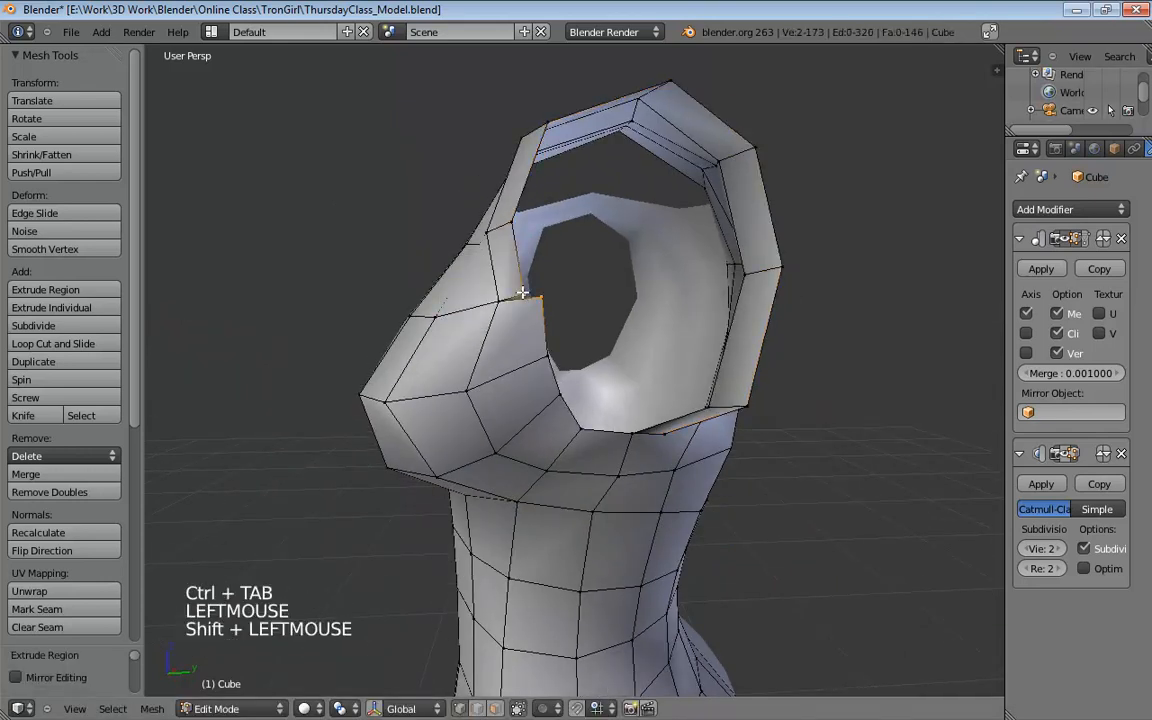
pyautogui.hotkey('alt', 'm')
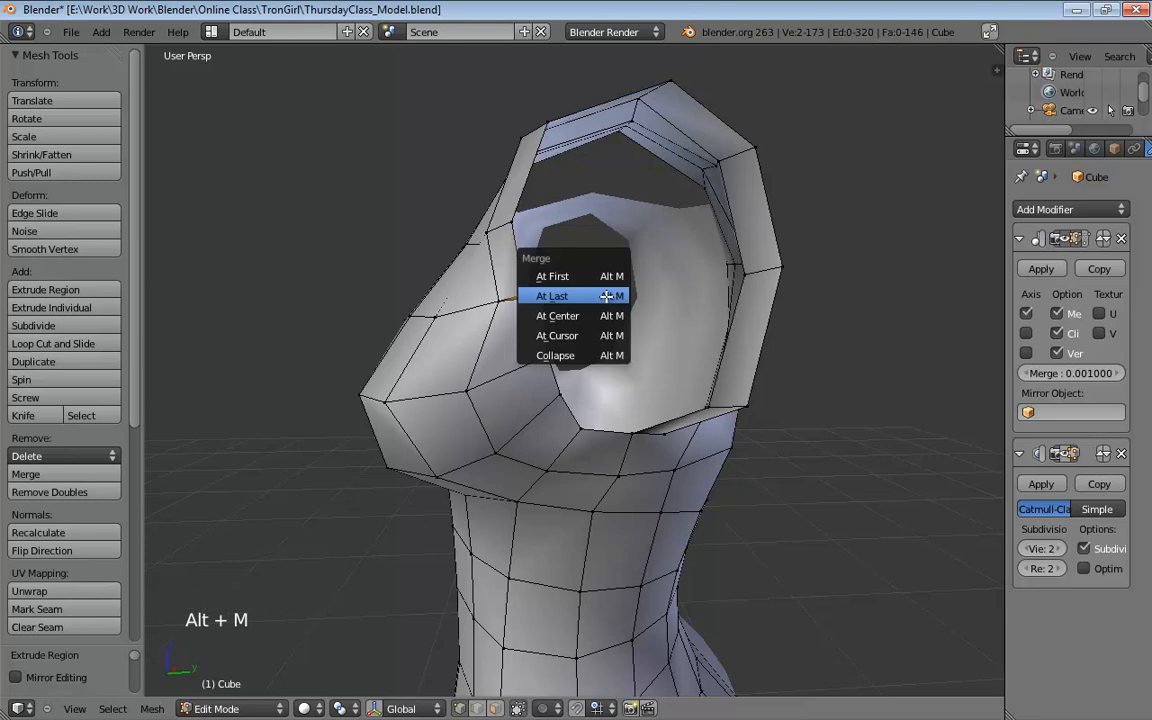
pyautogui.click(610, 296)
# Select the open edges around the armhole rim and extrude them outward to start the arm
pyautogui.moveTo(612, 314); pyautogui.dragTo(635, 252, button='middle')
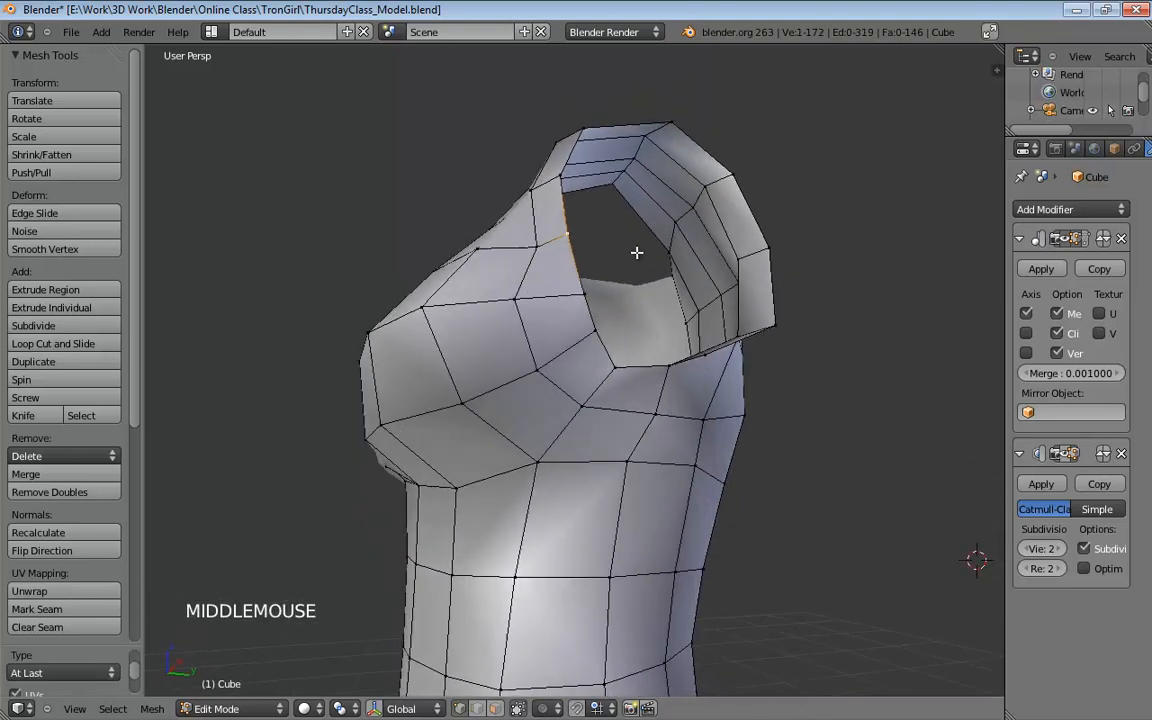
pyautogui.moveTo(647, 352); pyautogui.dragTo(626, 474, button='middle')
pyautogui.click(633, 463)
pyautogui.hotkey('ctrl', 'Tab')
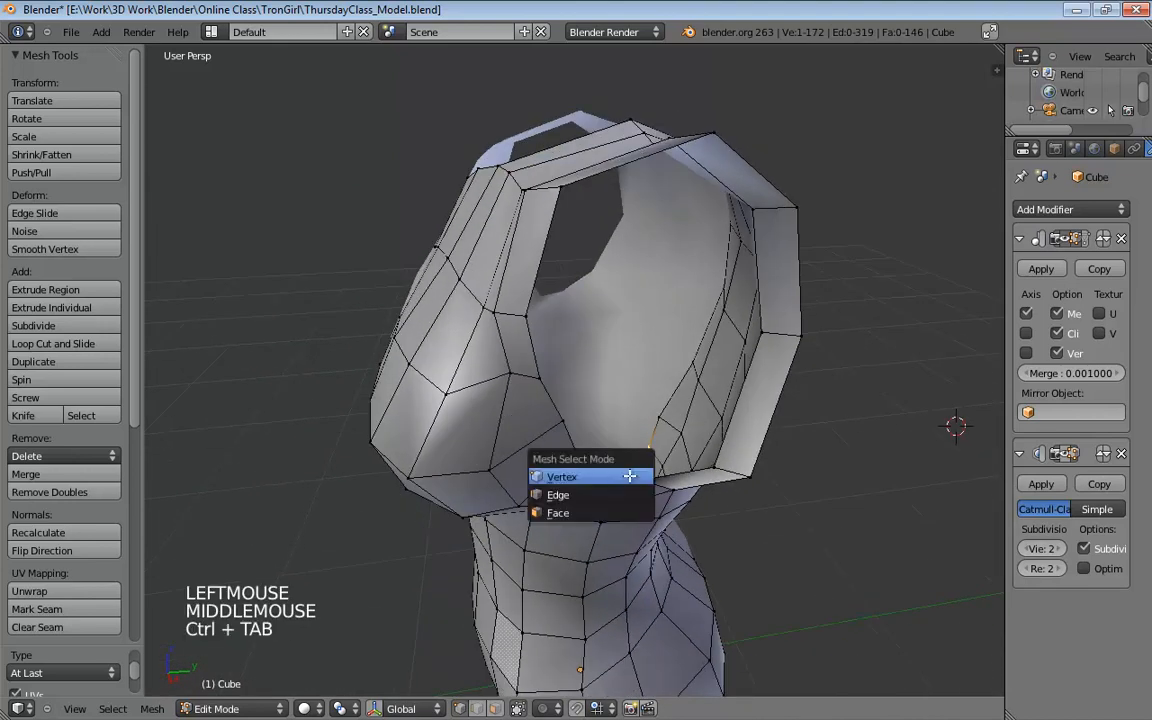
pyautogui.click(626, 474)
pyautogui.click(622, 477)
pyautogui.keyDown('shift'); pyautogui.click(589, 464); pyautogui.keyUp('shift')
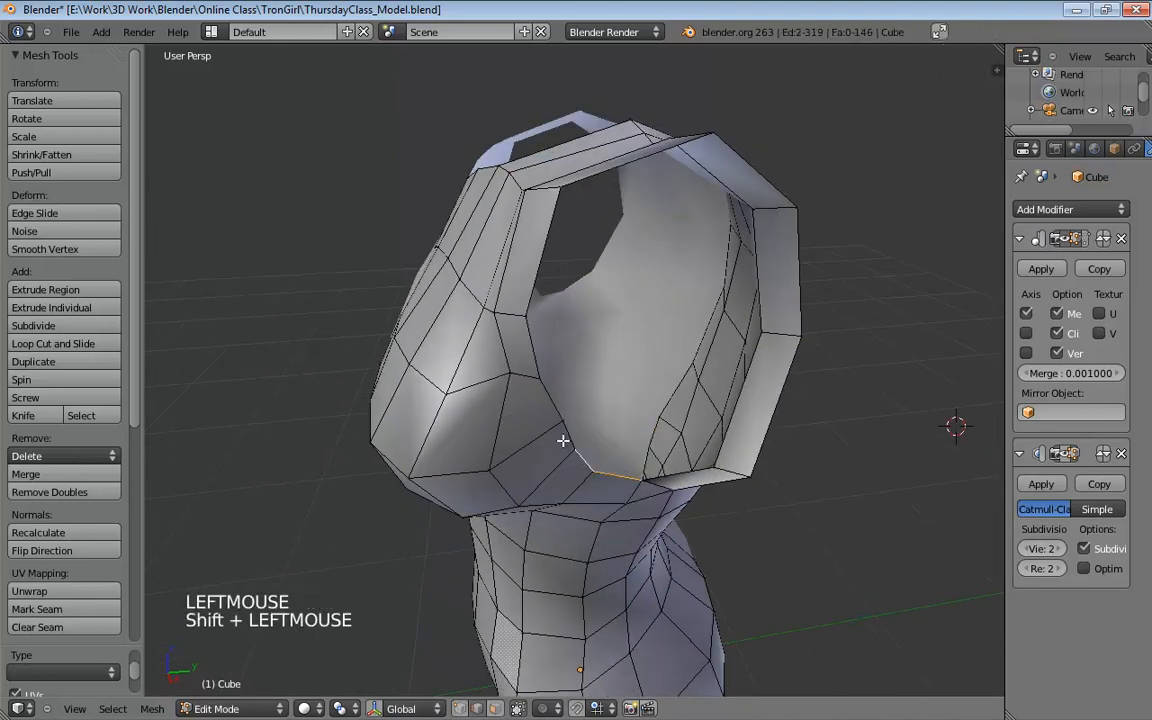
pyautogui.keyDown('shift'); pyautogui.click(552, 404); pyautogui.keyUp('shift')
pyautogui.keyDown('shift'); pyautogui.click(551, 402); pyautogui.keyUp('shift')
pyautogui.keyDown('shift'); pyautogui.click(528, 358); pyautogui.keyUp('shift')
pyautogui.keyDown('shift'); pyautogui.click(541, 285); pyautogui.keyUp('shift')
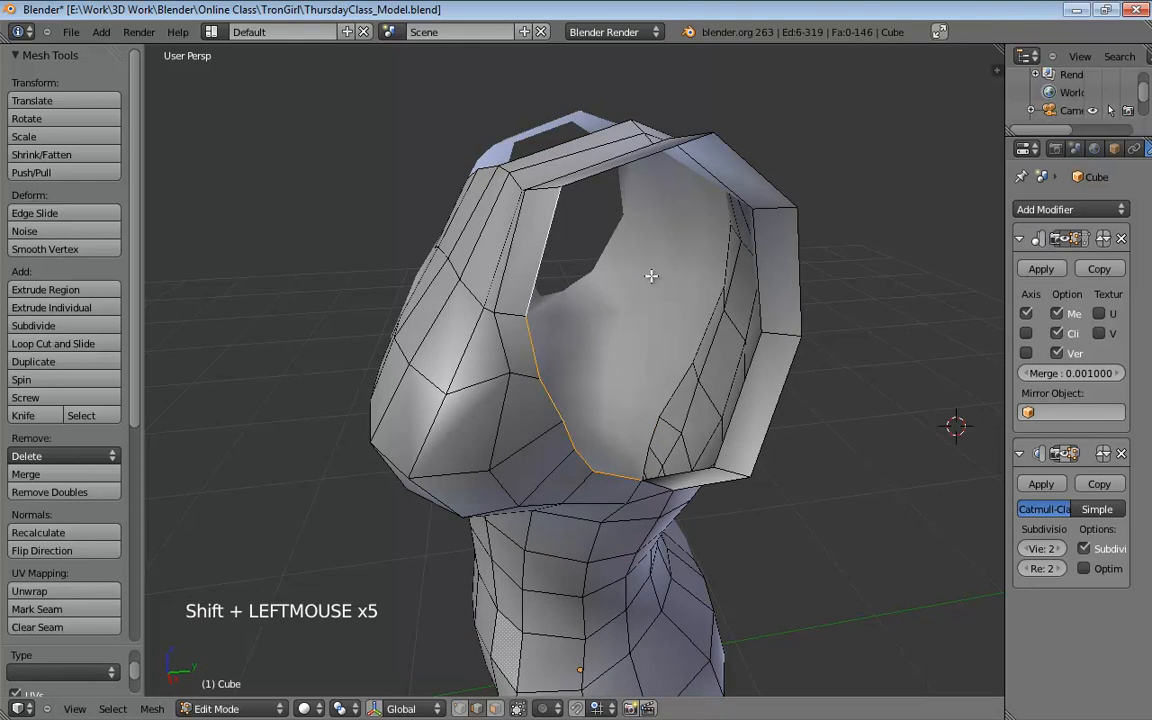
pyautogui.moveTo(654, 275); pyautogui.dragTo(591, 293, button='middle')
pyautogui.keyDown('shift'); pyautogui.click(658, 329); pyautogui.keyUp('shift')
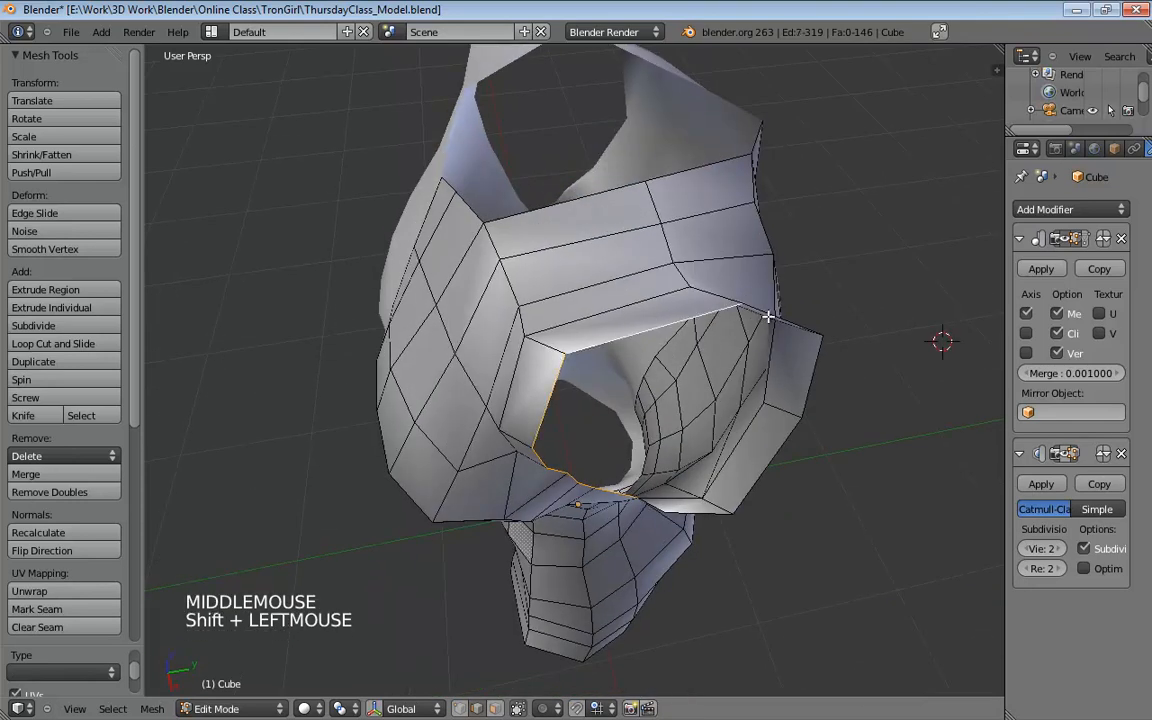
pyautogui.keyDown('shift'); pyautogui.click(735, 308); pyautogui.keyUp('shift')
pyautogui.moveTo(806, 369); pyautogui.dragTo(733, 447, button='middle')
pyautogui.hotkey('ctrl', 'z')
pyautogui.keyDown('shift'); pyautogui.click(633, 625); pyautogui.keyUp('shift')
pyautogui.moveTo(633, 625); pyautogui.dragTo(800, 305, button='middle')
pyautogui.keyDown('shift'); pyautogui.click(780, 309); pyautogui.keyUp('shift')
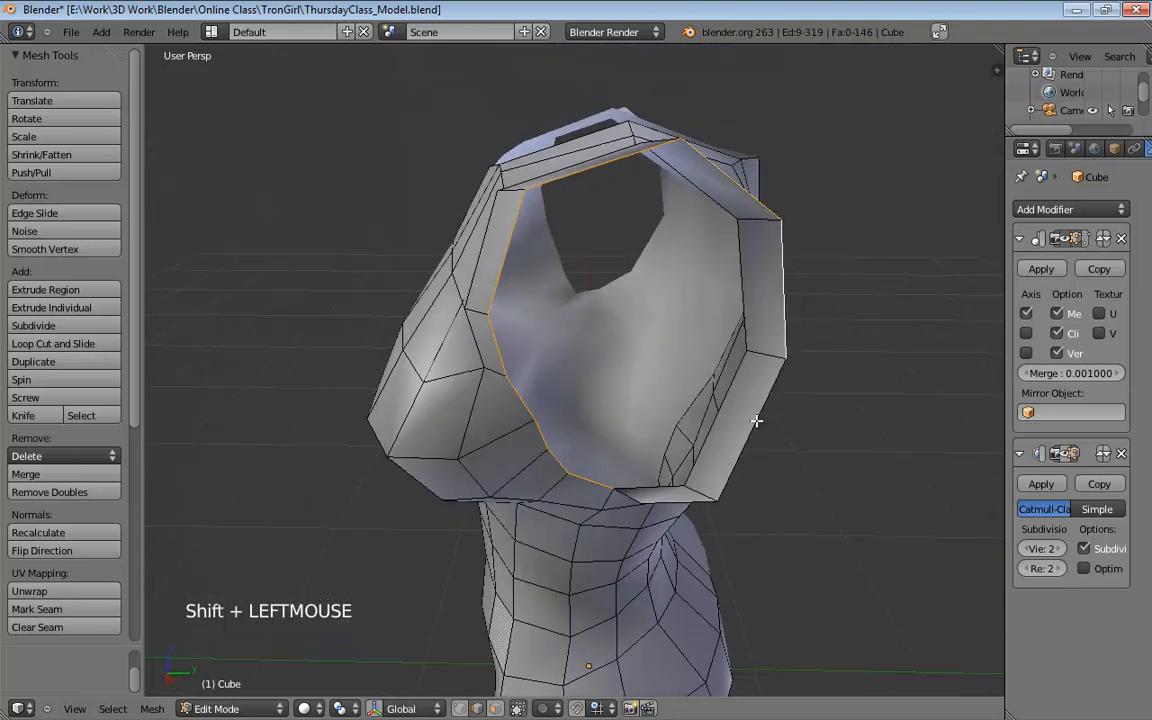
pyautogui.keyDown('shift'); pyautogui.click(671, 502); pyautogui.keyUp('shift')
pyautogui.keyDown('shift'); pyautogui.click(740, 419); pyautogui.keyUp('shift')
pyautogui.moveTo(740, 419); pyautogui.dragTo(758, 278, button='middle')
pyautogui.press('e')
pyautogui.press('e')
pyautogui.click(841, 314)
pyautogui.hotkey('ctrl', 'z')
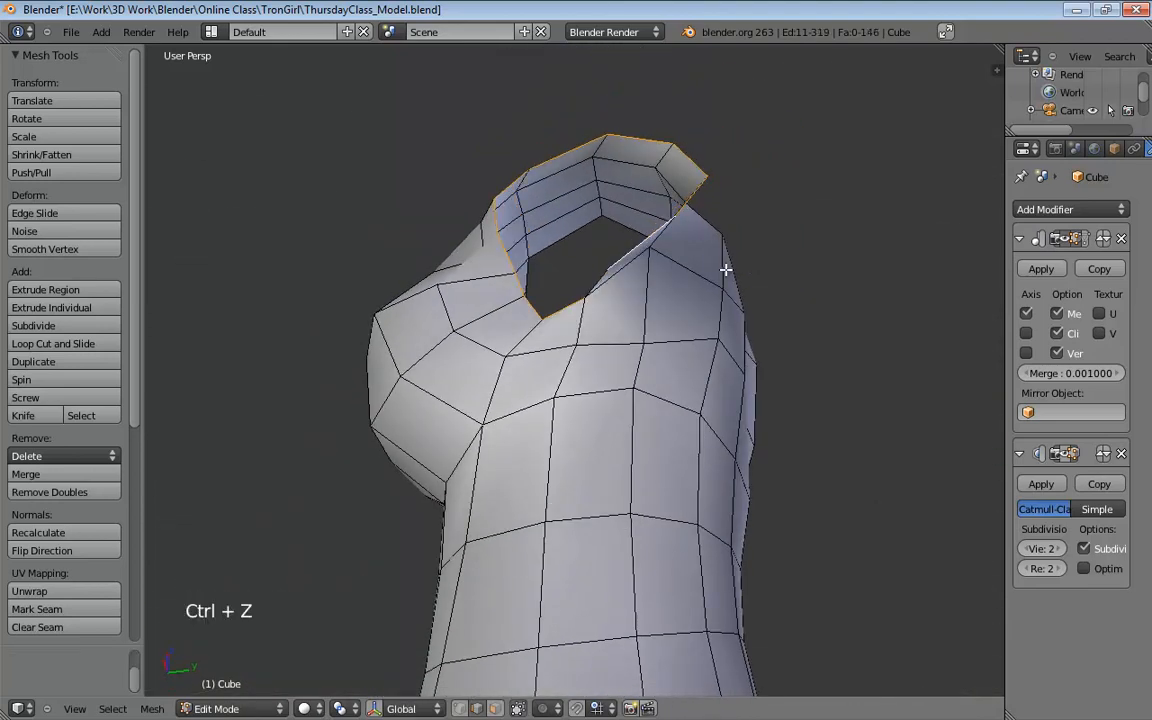
pyautogui.press('e')
pyautogui.click(666, 252)
# Merge the two separated corner vertices of the new extrusion under the armhole using At Last
pyautogui.moveTo(666, 252); pyautogui.dragTo(562, 227, button='middle')
pyautogui.hotkey('ctrl', 'Tab')
pyautogui.click(558, 209)
pyautogui.click(553, 226)
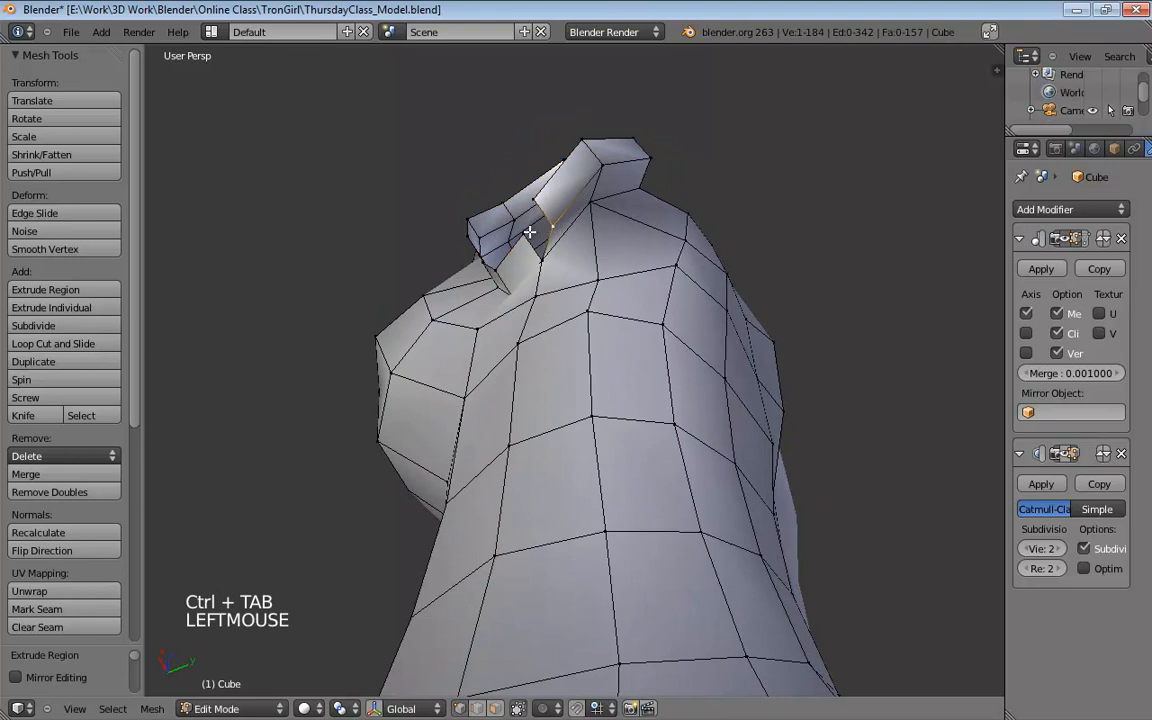
pyautogui.keyDown('shift'); pyautogui.click(524, 234); pyautogui.keyUp('shift')
pyautogui.hotkey('alt', 'm')
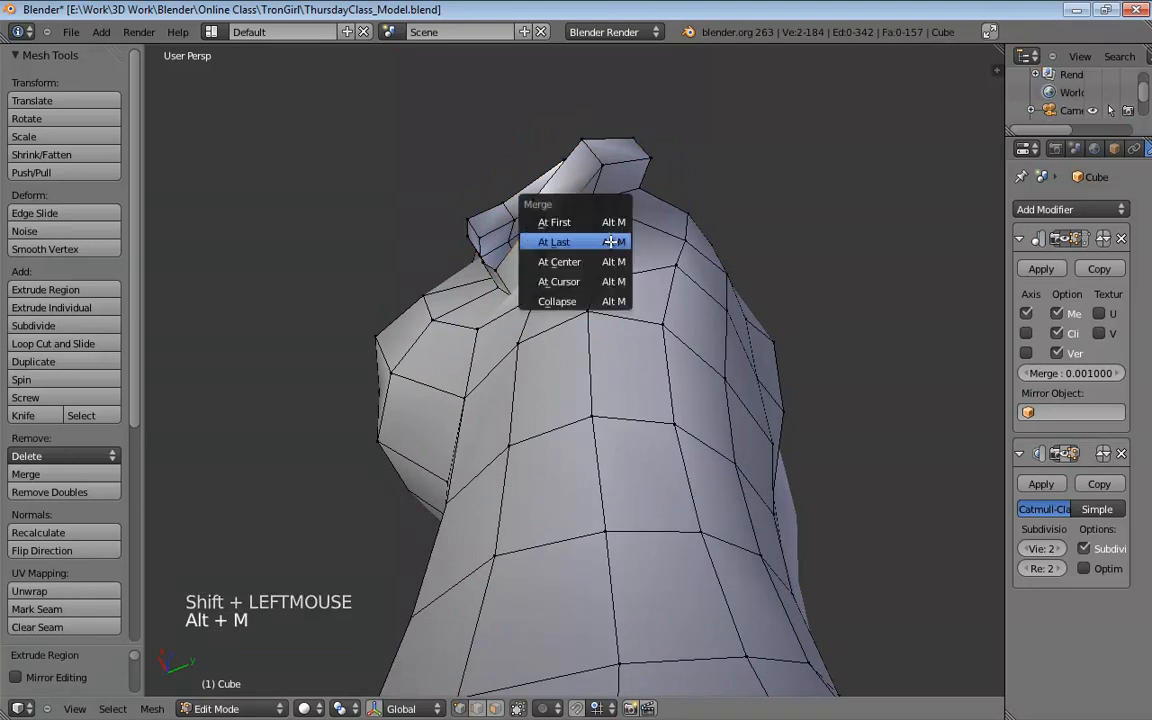
pyautogui.click(589, 234)
pyautogui.moveTo(589, 234); pyautogui.dragTo(619, 345, button='middle')
pyautogui.hotkey('ctrl', 'r')
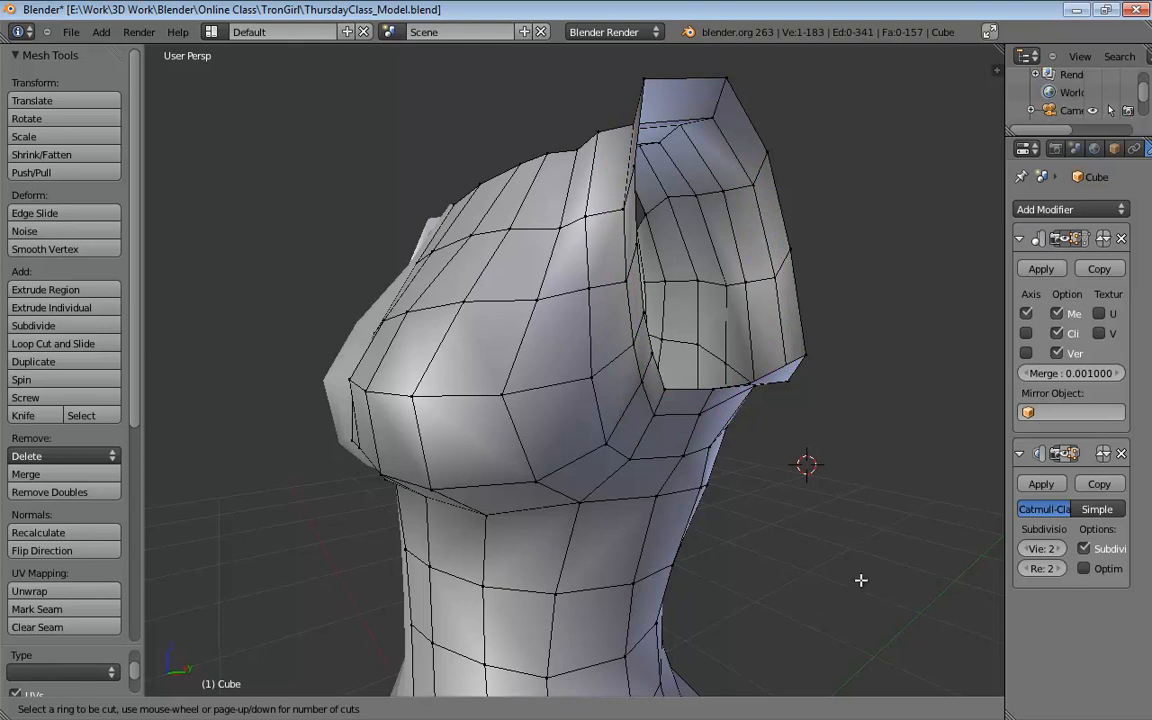
pyautogui.scroll(-1, 782, 551)
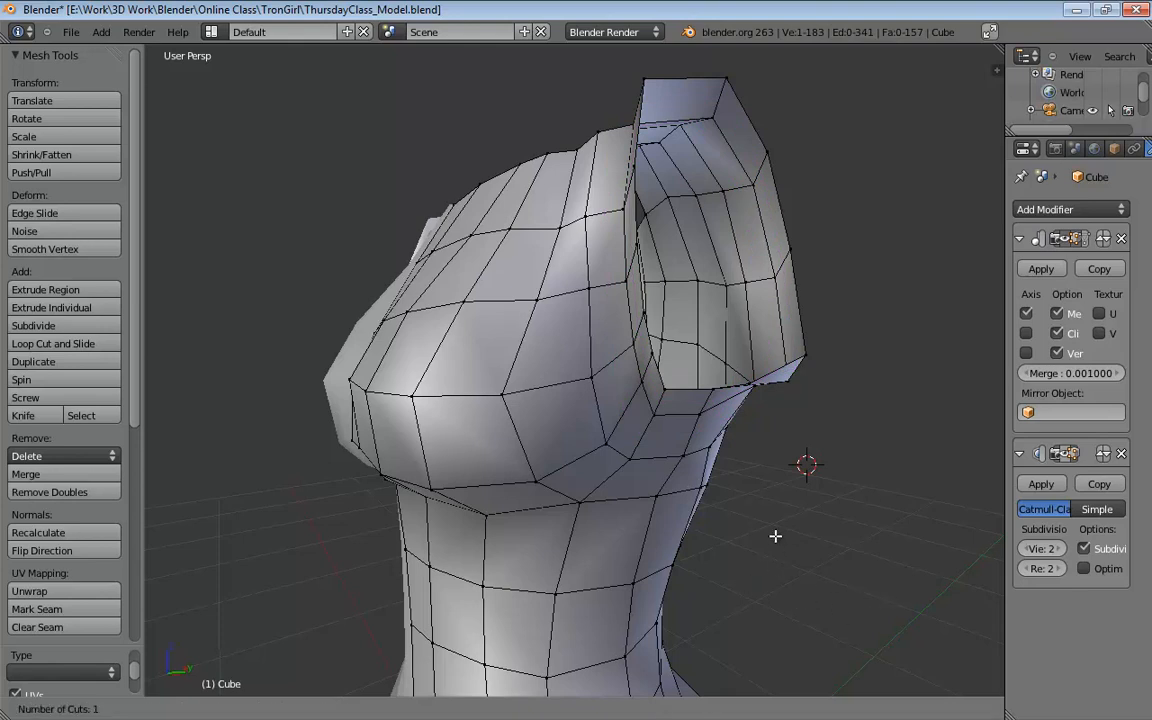
pyautogui.rightClick(762, 521)
# Undo the armhole edits back to before the first vertex merge, keeping the first extruded strip
pyautogui.hotkey('ctrl', 'z')
pyautogui.hotkey('ctrl', 'z')
pyautogui.hotkey('ctrl', 'z')
pyautogui.hotkey('ctrl', 'z')
pyautogui.hotkey('ctrl', 'z')
pyautogui.hotkey('ctrl', 'z')
pyautogui.hotkey('ctrl', 'z')
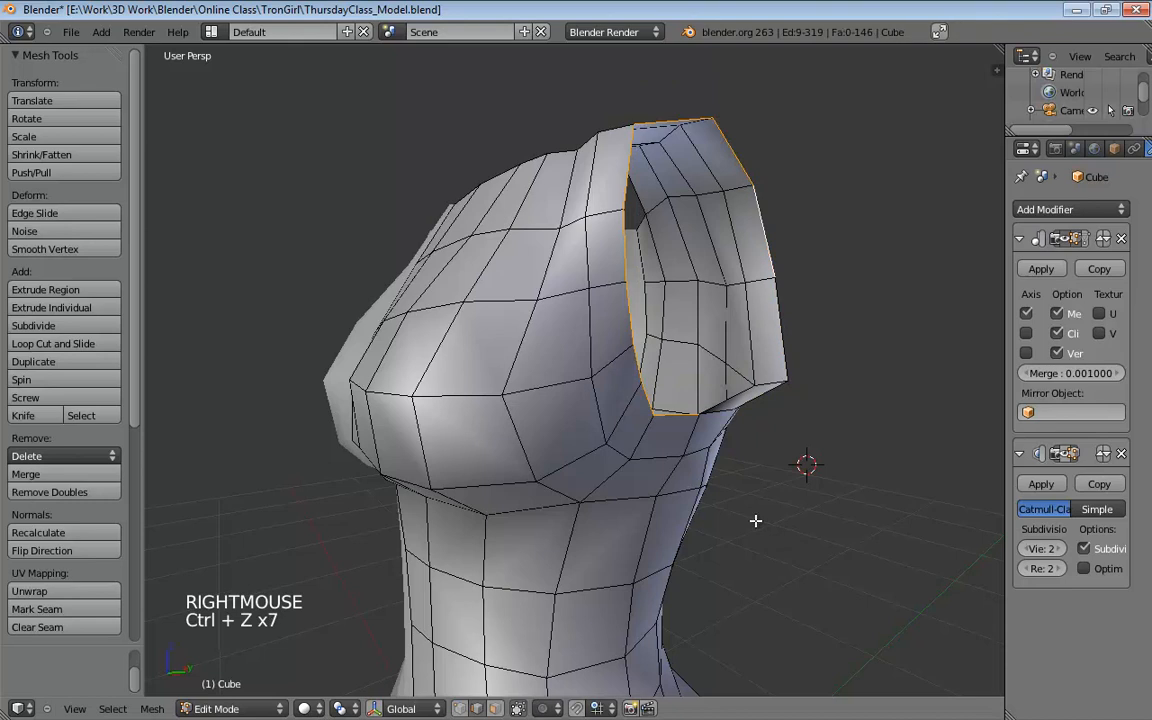
pyautogui.hotkey('ctrl', 'z')
pyautogui.hotkey('ctrl', 'z')
pyautogui.hotkey('ctrl', 'z')
pyautogui.hotkey('ctrl', 'z')
pyautogui.hotkey('ctrl', 'z')
pyautogui.hotkey('ctrl', 'z')
pyautogui.hotkey('ctrl', 'z')
pyautogui.hotkey('ctrl', 'z')
pyautogui.hotkey('ctrl', 'z')
pyautogui.hotkey('ctrl', 'z')
pyautogui.hotkey('ctrl', 'z')
pyautogui.hotkey('ctrl', 'z')
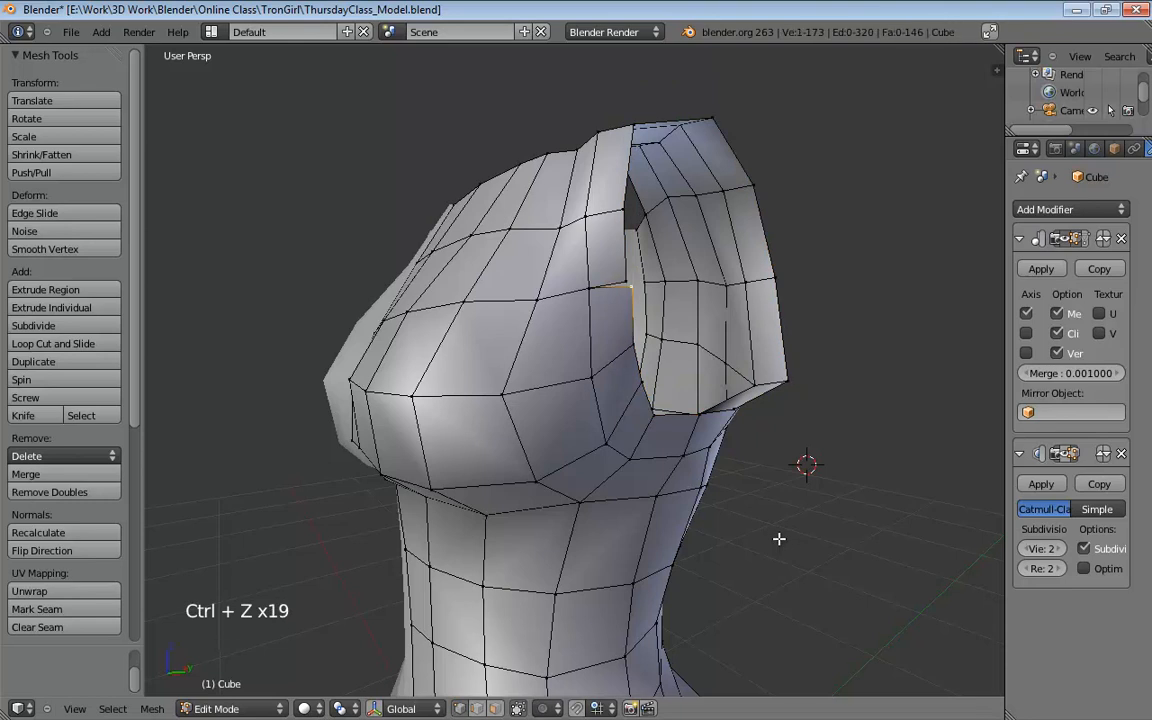
# Undo the remaining armhole extrusions back to the original rim without the extruded strips
pyautogui.hotkey('ctrl', 'z')
pyautogui.hotkey('ctrl', 'z')
pyautogui.hotkey('ctrl', 'z')
pyautogui.hotkey('ctrl', 'z')
pyautogui.hotkey('ctrl', 'z')
pyautogui.hotkey('ctrl', 'z')
pyautogui.hotkey('ctrl', 'z')
pyautogui.hotkey('ctrl', 'z')
pyautogui.hotkey('ctrl', 'z')
pyautogui.hotkey('ctrl', 'z')
pyautogui.hotkey('ctrl', 'z')
pyautogui.hotkey('ctrl', 'z')
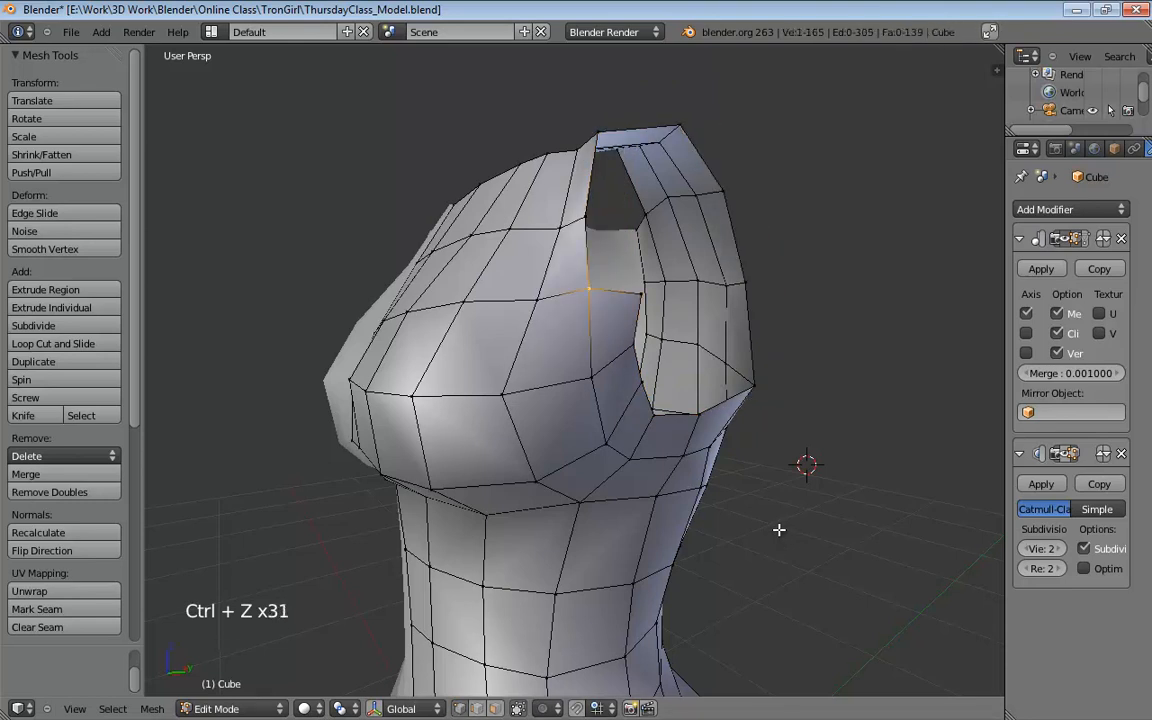
pyautogui.hotkey('ctrl', 'z')
pyautogui.hotkey('ctrl', 'z')
pyautogui.hotkey('ctrl', 'z')
pyautogui.hotkey('ctrl', 'z')
# Dissolve the protruding vertex on the front edge of the armhole
pyautogui.click(602, 342)
pyautogui.moveTo(602, 342); pyautogui.dragTo(625, 408, button='middle')
pyautogui.press('x')
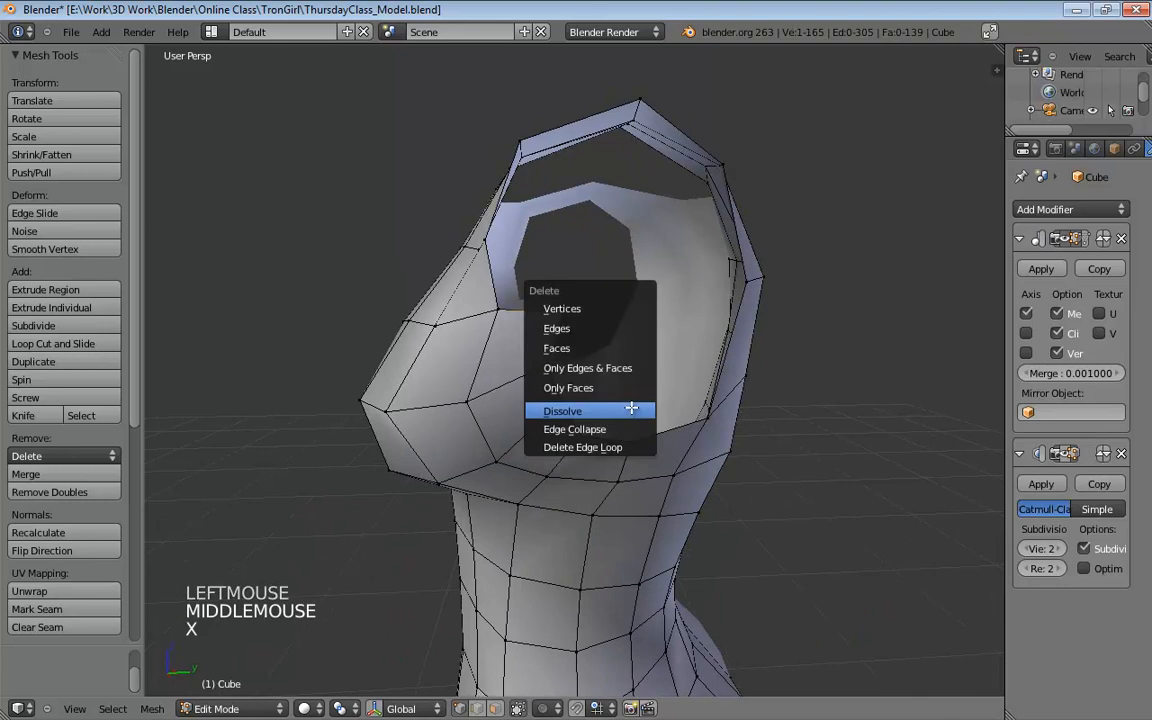
pyautogui.click(566, 409)
# Shift the two lower front vertices of the armhole rim to round off the opening
pyautogui.moveTo(653, 463); pyautogui.dragTo(637, 423, button='middle')
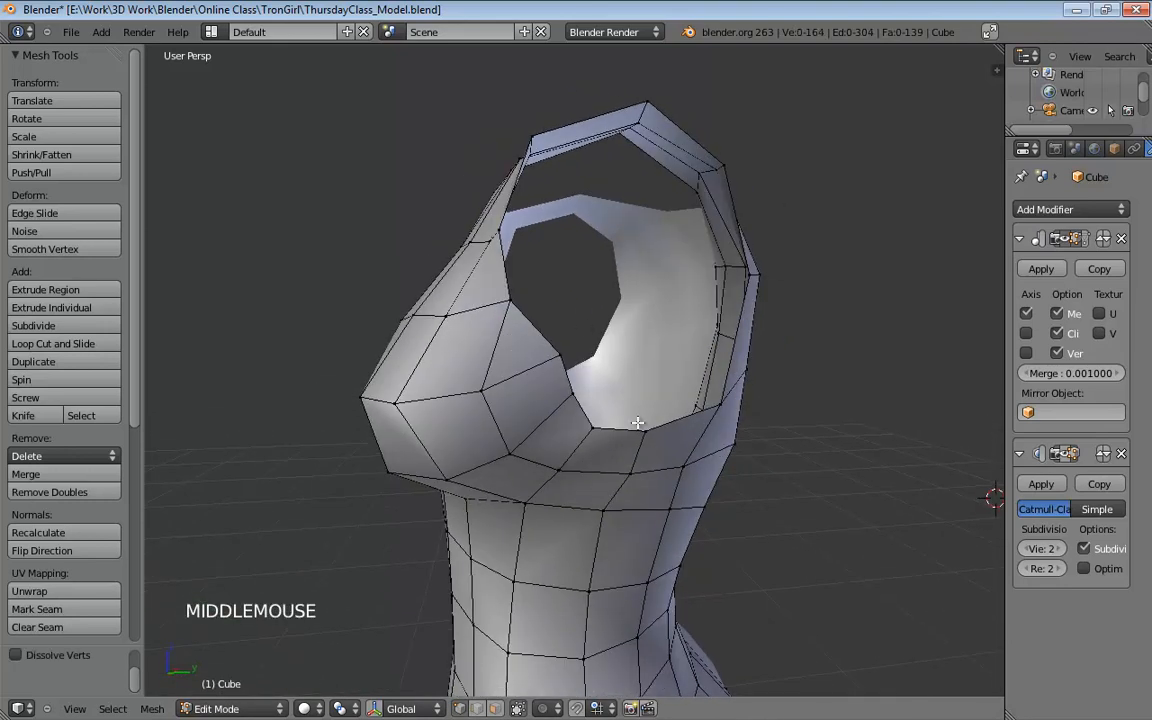
pyautogui.click(535, 368)
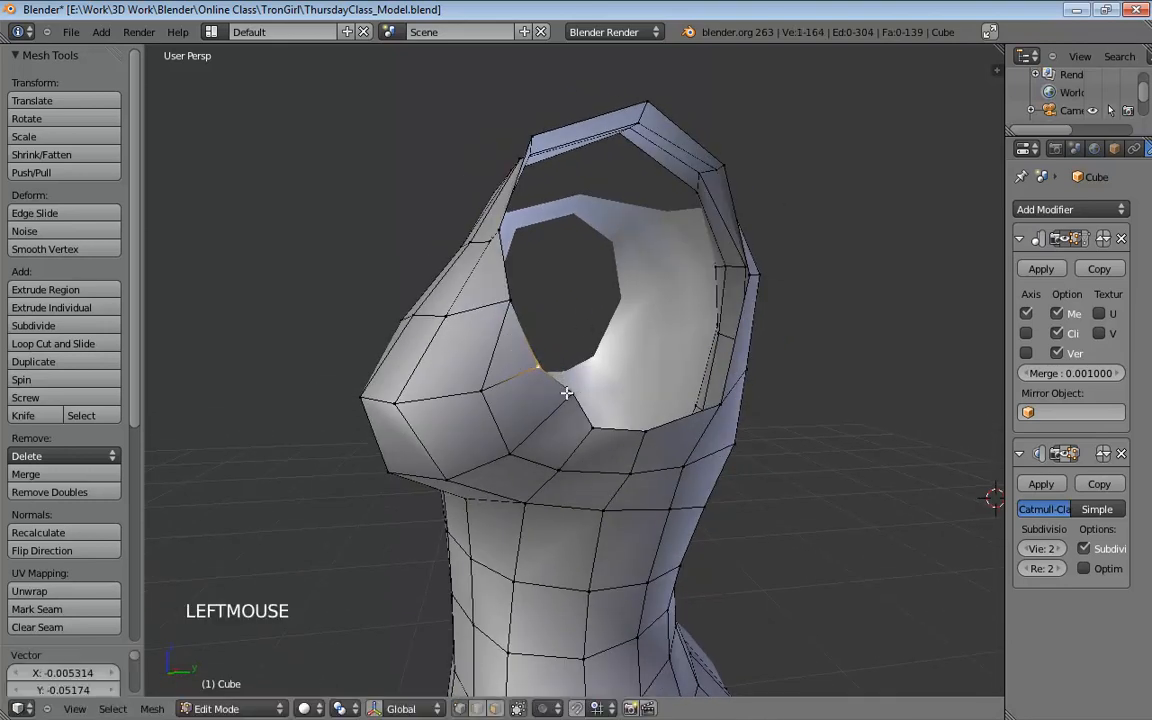
pyautogui.click(560, 395)
# Reposition the vertices on the upper back beside the armhole to even out the edge flow
pyautogui.moveTo(625, 378); pyautogui.dragTo(530, 357, button='middle')
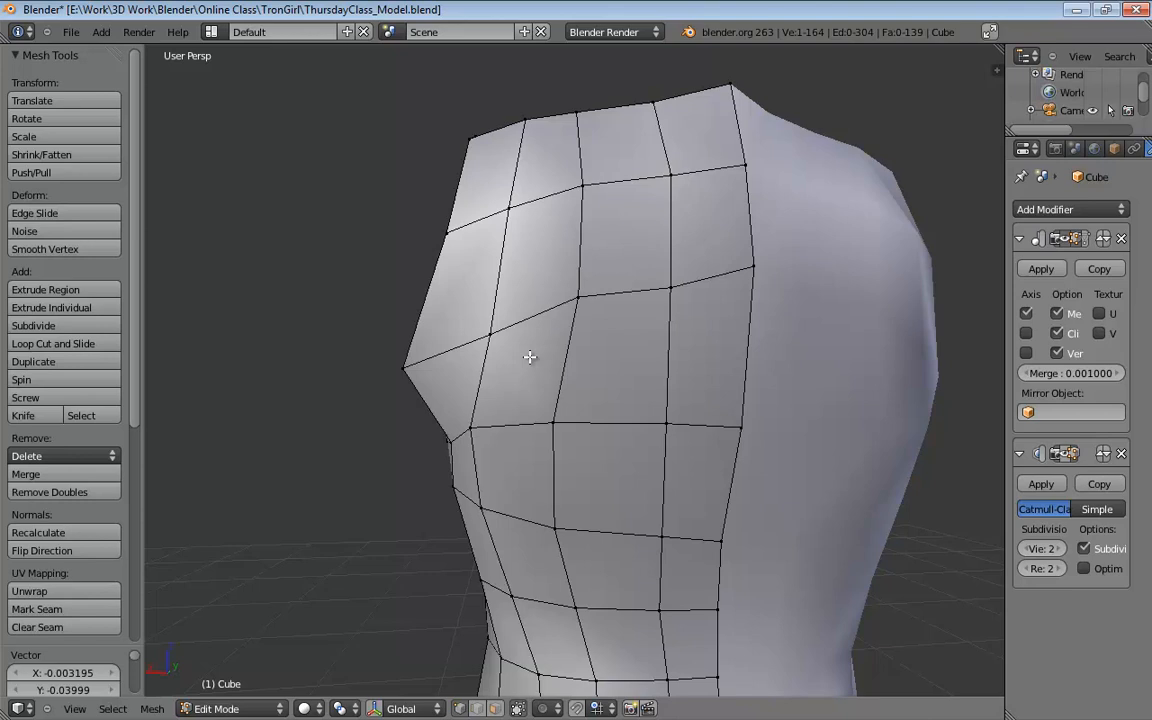
pyautogui.moveTo(529, 357); pyautogui.dragTo(506, 339, button='middle')
pyautogui.click(481, 359)
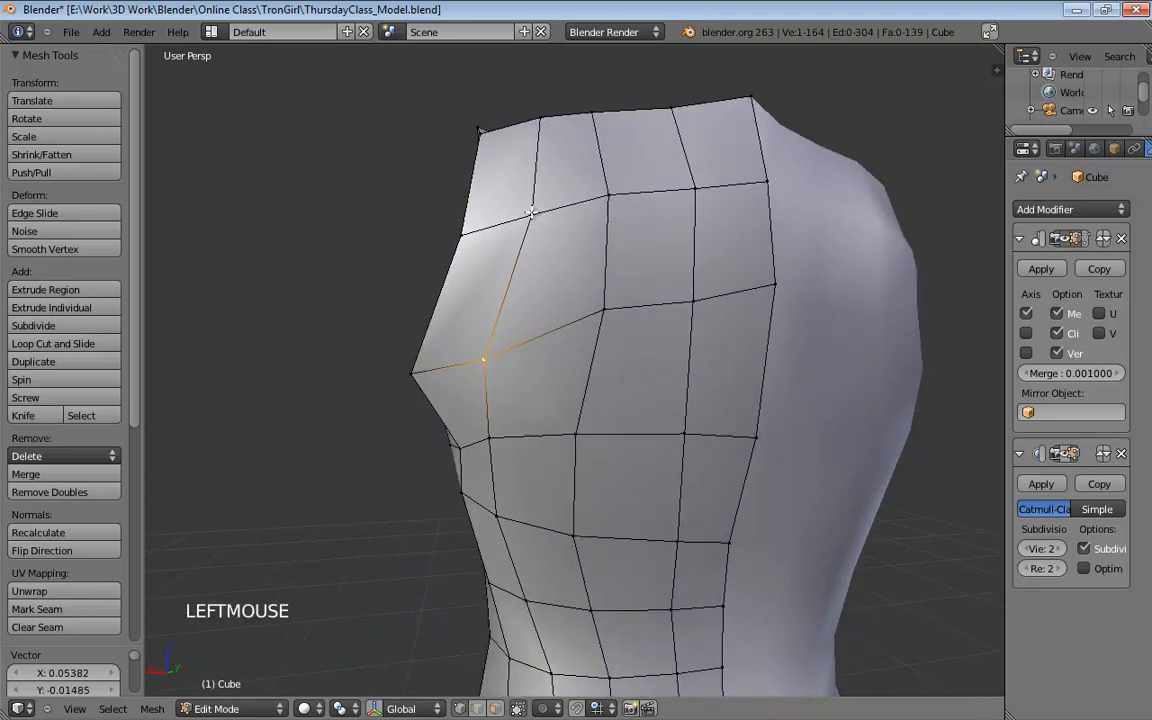
pyautogui.click(466, 228)
pyautogui.moveTo(466, 228); pyautogui.dragTo(864, 360, button='middle')
pyautogui.click(470, 158)
# Examine the edge flow around the armhole, the side of the torso and under the bust
pyautogui.scroll(-5, 727, 279)
pyautogui.moveTo(712, 365); pyautogui.dragTo(579, 278, button='middle')
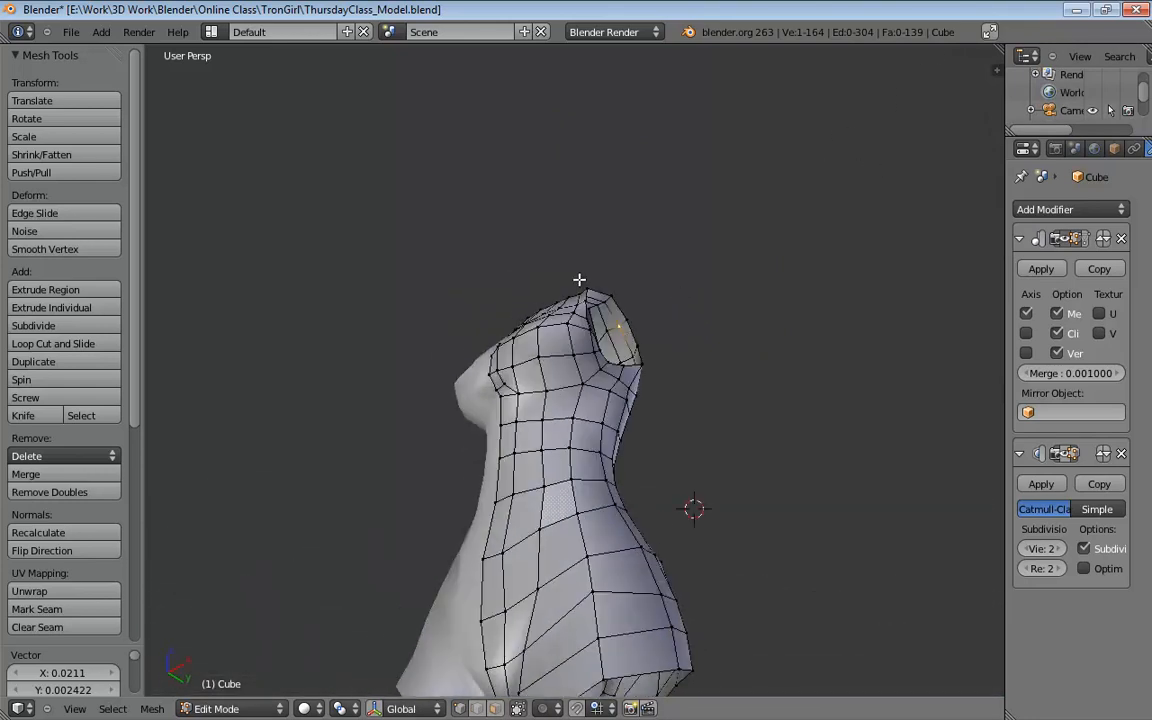
pyautogui.scroll(1, 586, 304)
pyautogui.scroll(3, 586, 304)
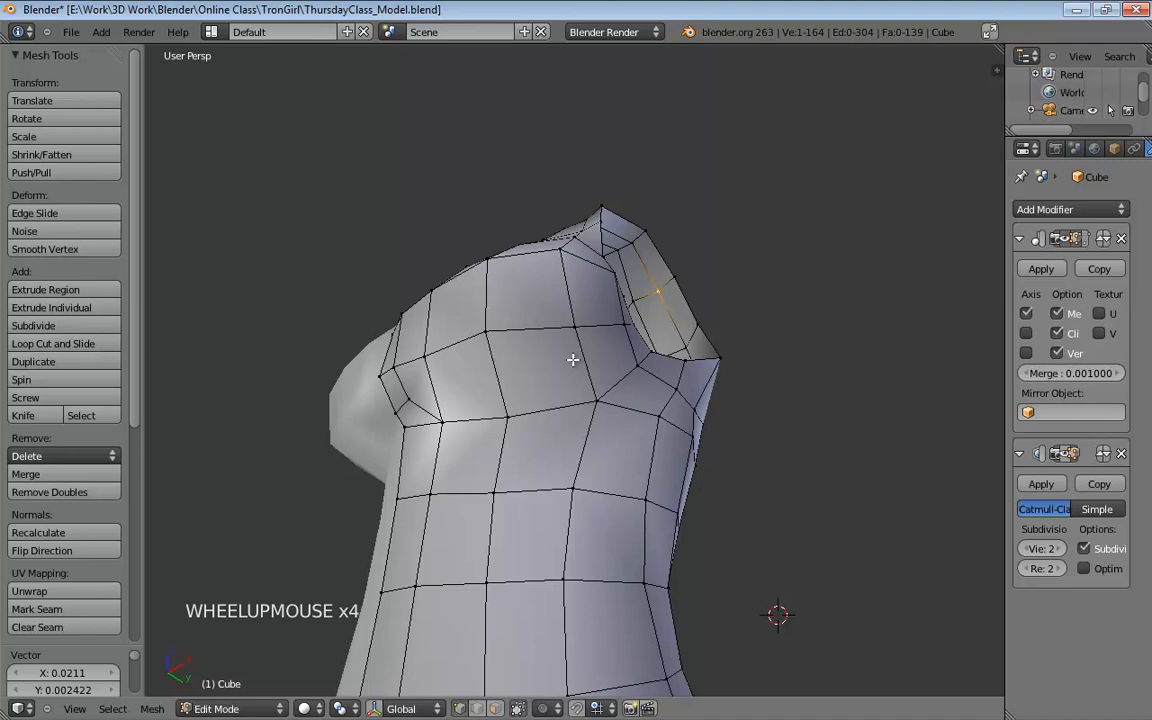
pyautogui.moveTo(573, 357); pyautogui.dragTo(541, 359, button='middle')
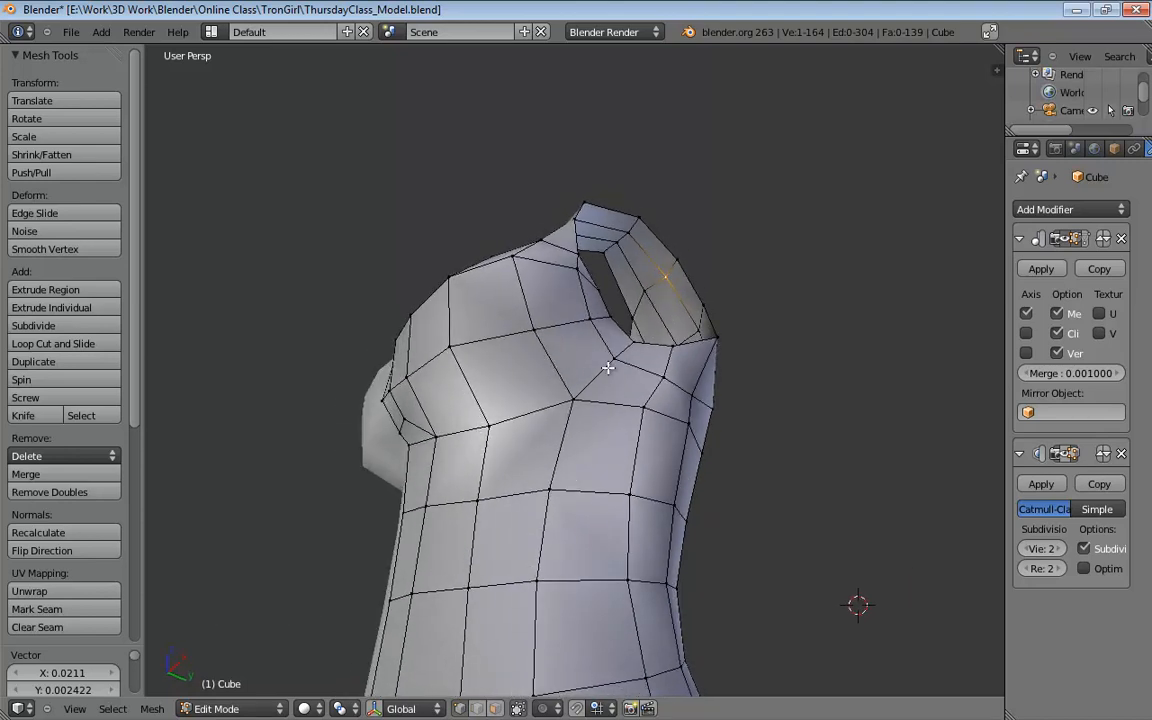
pyautogui.moveTo(609, 365); pyautogui.dragTo(543, 380, button='middle')
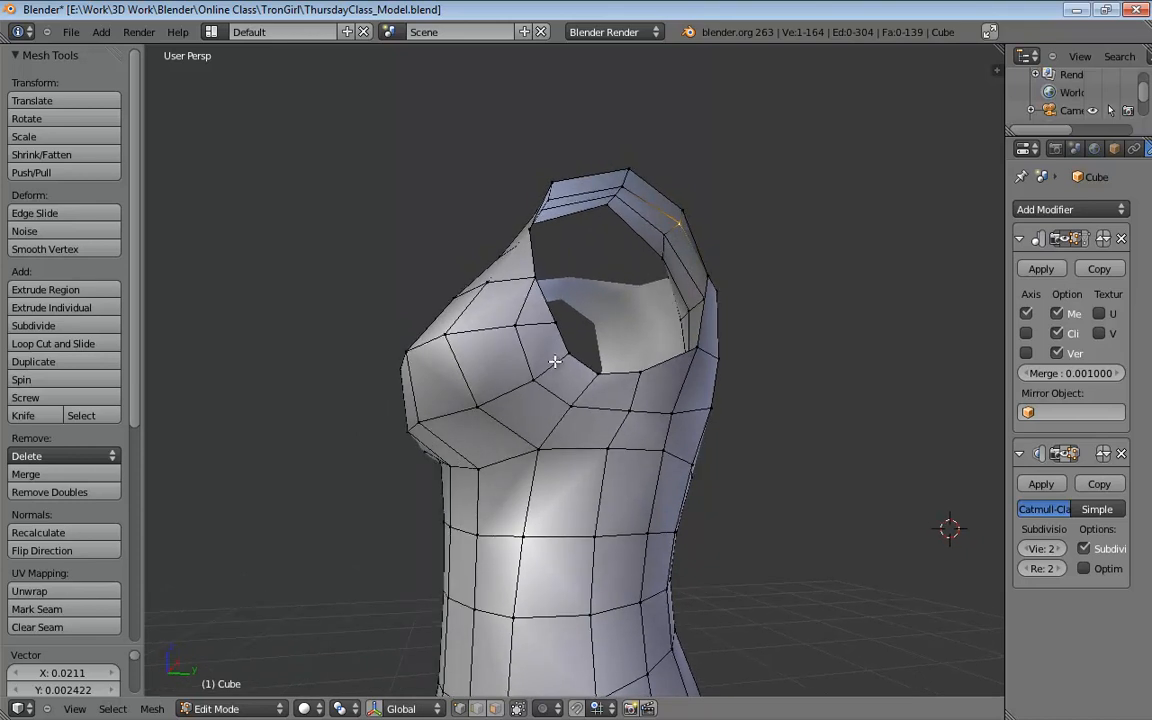
pyautogui.moveTo(555, 362)
pyautogui.mouseDown(button='middle')
pyautogui.moveTo(635, 314)
pyautogui.moveTo(657, 320)
pyautogui.moveTo(591, 373)
pyautogui.moveTo(576, 370)
pyautogui.mouseUp(button='middle')
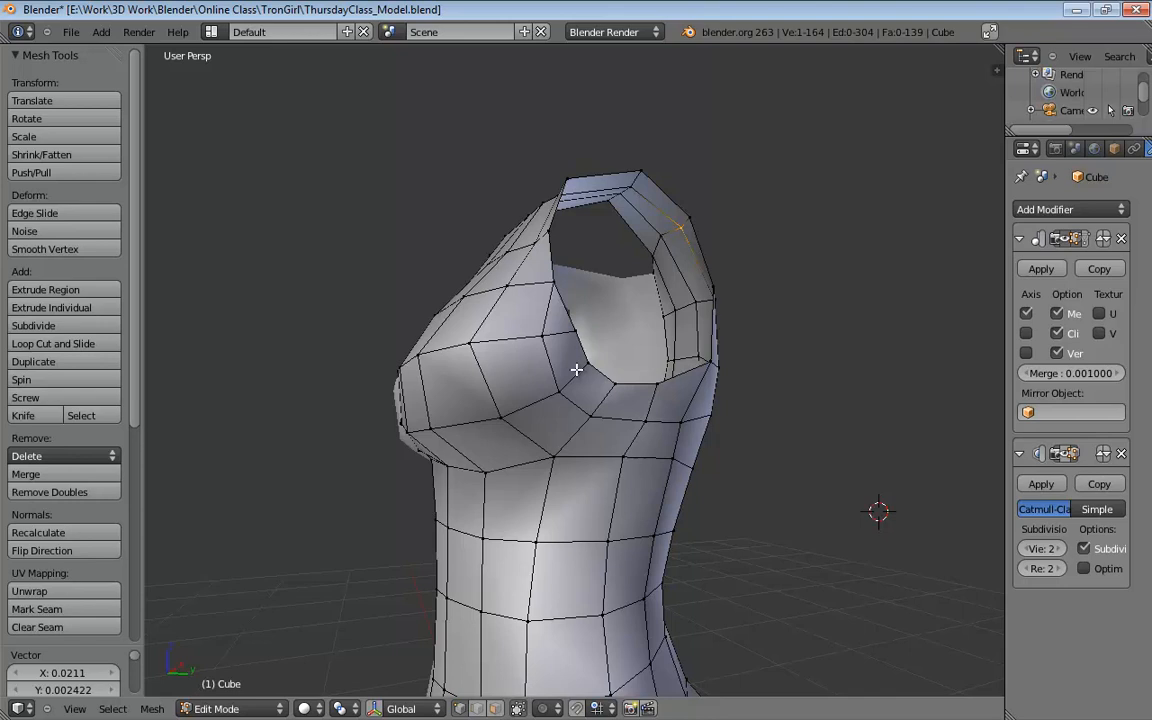
pyautogui.moveTo(576, 370); pyautogui.dragTo(560, 408, button='middle')
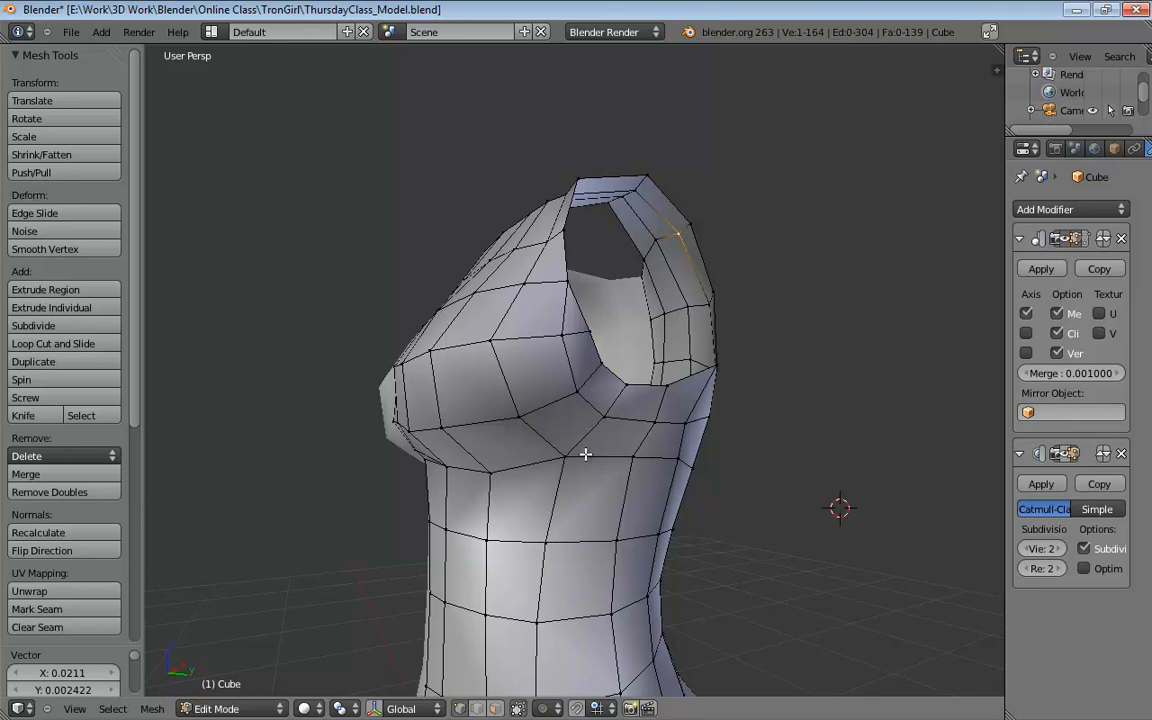
pyautogui.moveTo(585, 454); pyautogui.dragTo(584, 406, button='middle')
pyautogui.scroll(-3, 690, 482)
pyautogui.scroll(-1, 545, 391)
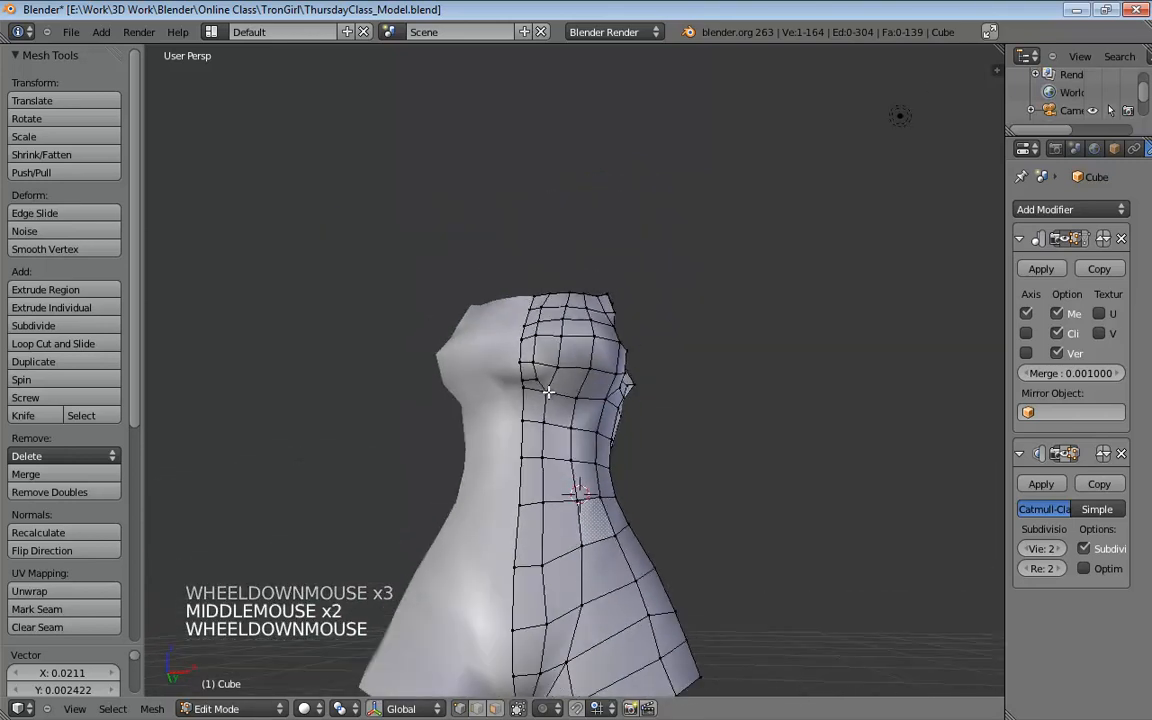
# Preview a loop cut through the small faces under the bust to check how that edge loop runs
pyautogui.scroll(3, 540, 388)
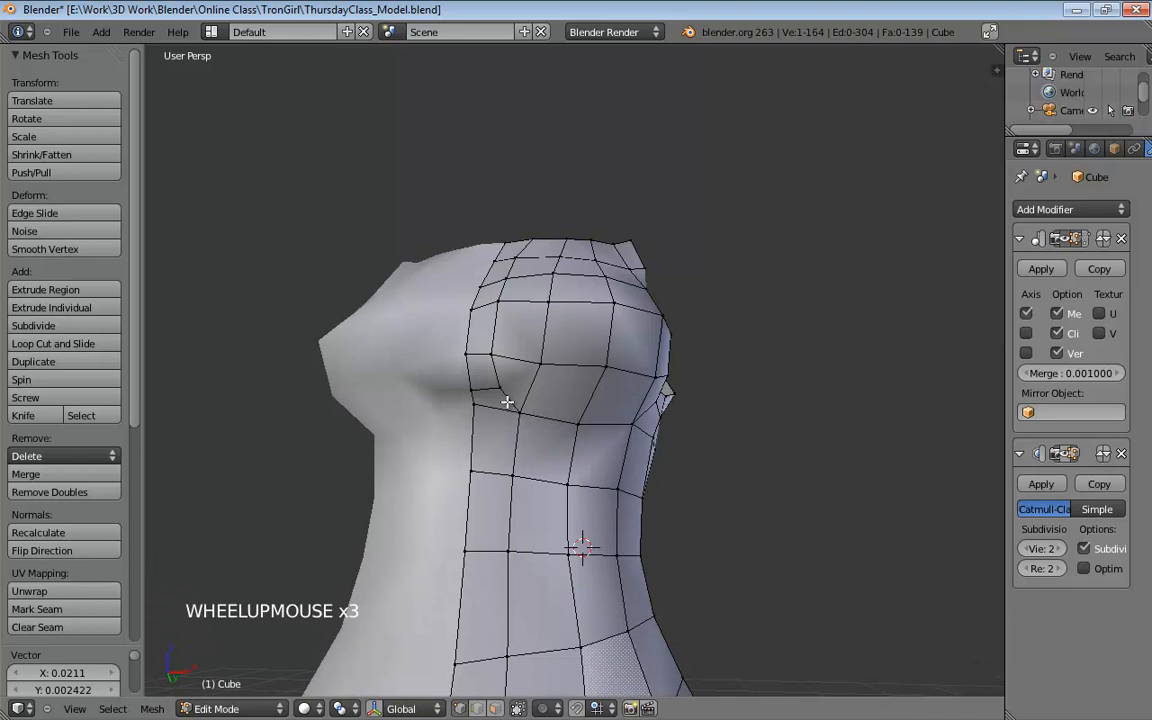
pyautogui.hotkey('ctrl', 'r')
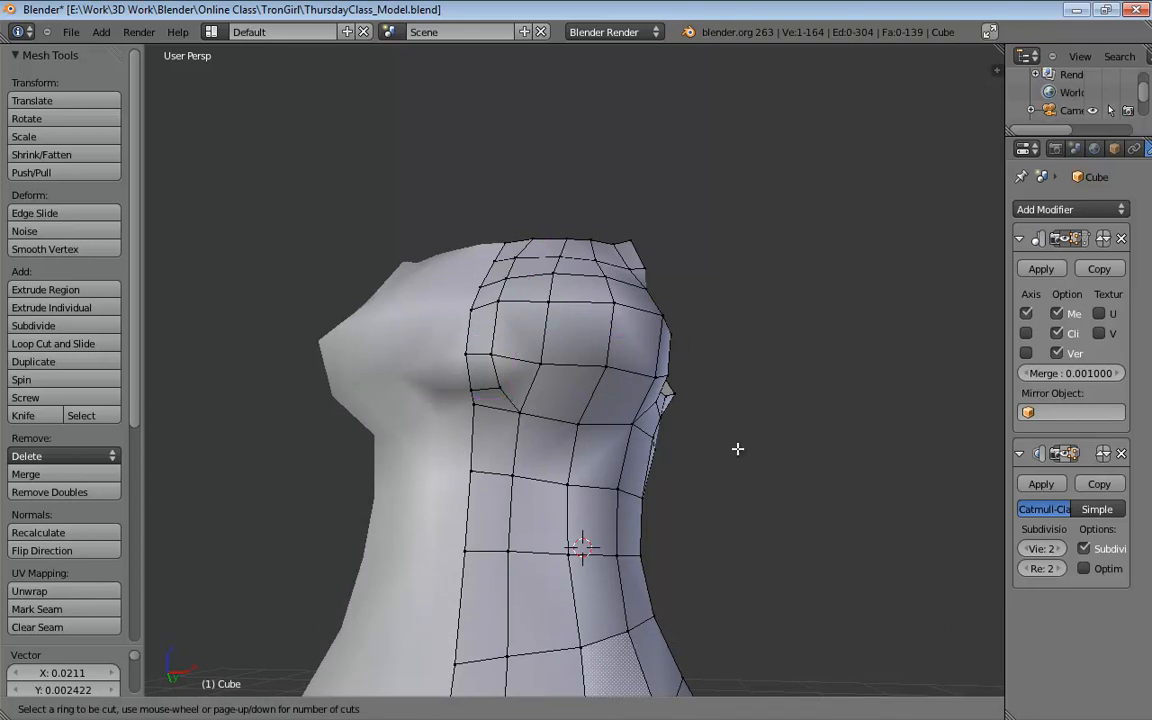
pyautogui.rightClick(773, 371)
pyautogui.moveTo(773, 371); pyautogui.dragTo(640, 480, button='middle')
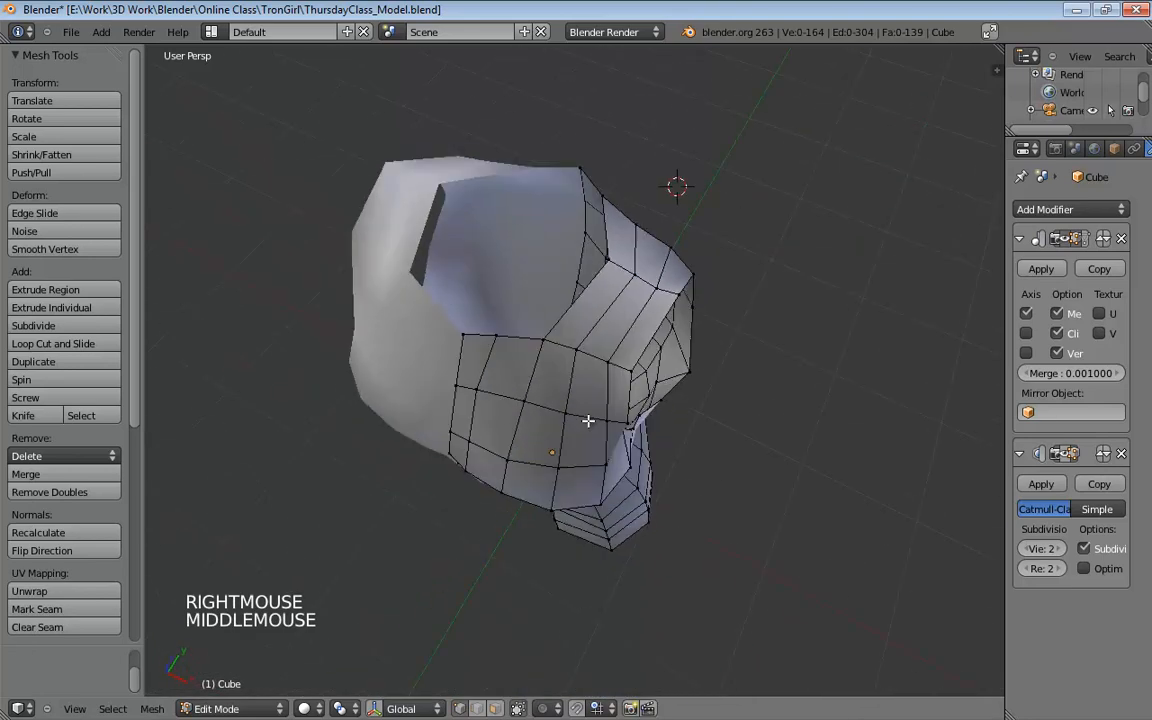
pyautogui.moveTo(589, 419); pyautogui.dragTo(367, 355, button='middle')
pyautogui.moveTo(509, 383); pyautogui.dragTo(655, 480, button='middle')
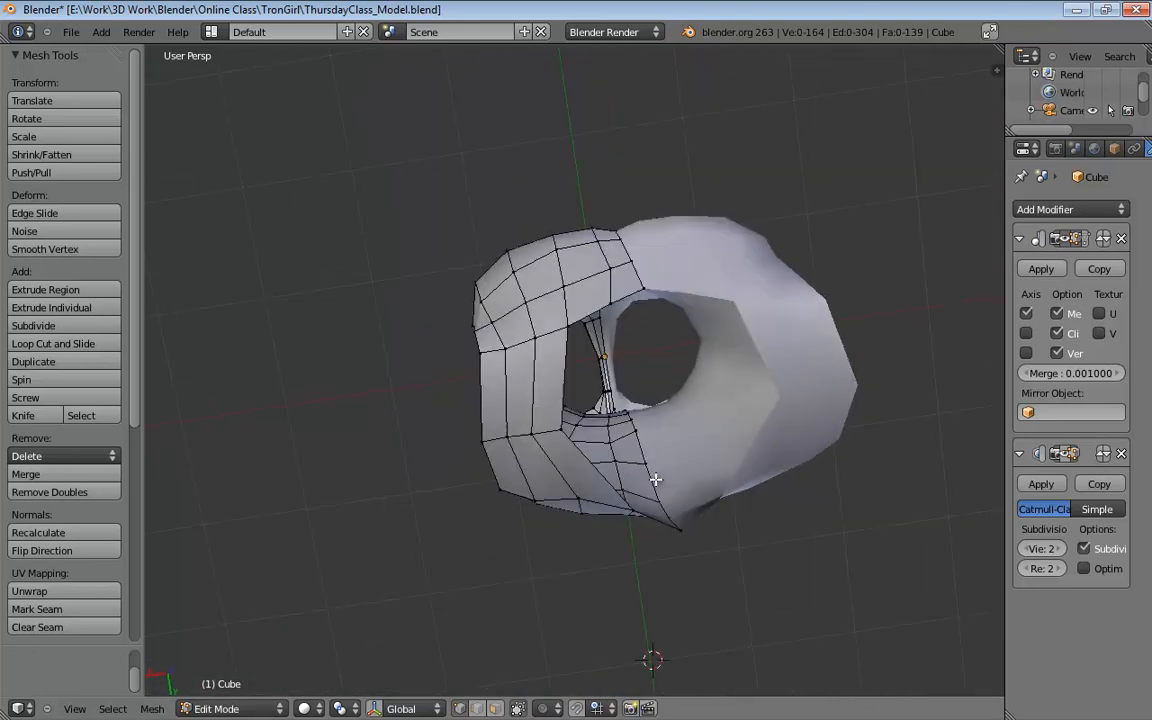
# Try to fill a face between the front neckline edge and the matching upper back edge
pyautogui.hotkey('ctrl', 'Tab')
pyautogui.click(589, 331)
pyautogui.click(593, 317)
pyautogui.moveTo(593, 317); pyautogui.dragTo(700, 333, button='middle')
pyautogui.keyDown('shift'); pyautogui.click(688, 359); pyautogui.keyUp('shift')
pyautogui.press('f')
# Cut an edge loop across the middle of the new face bridging chest and back
pyautogui.moveTo(517, 208); pyautogui.dragTo(537, 315, button='middle')
pyautogui.hotkey('ctrl', 'r')
pyautogui.click(632, 315)
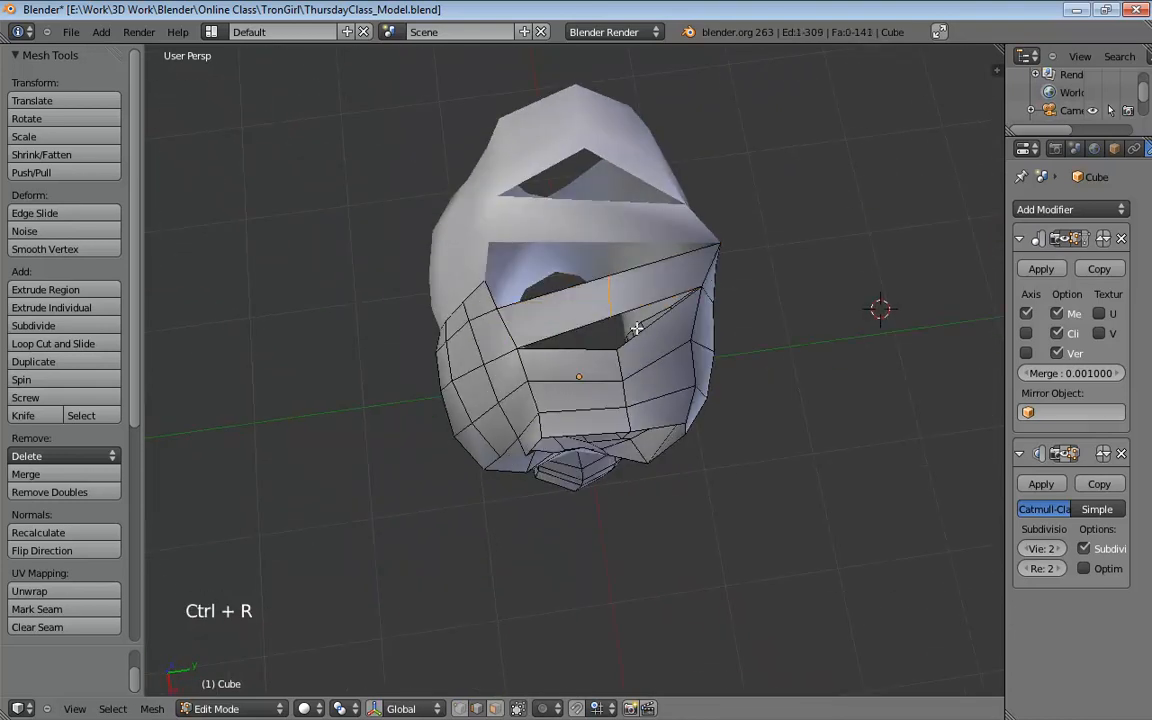
# Merge the outer vertex of the new cut with the neighbouring shoulder strap vertex At Center
pyautogui.hotkey('ctrl', 'Tab')
pyautogui.click(612, 310)
pyautogui.keyDown('shift'); pyautogui.click(617, 348); pyautogui.keyUp('shift')
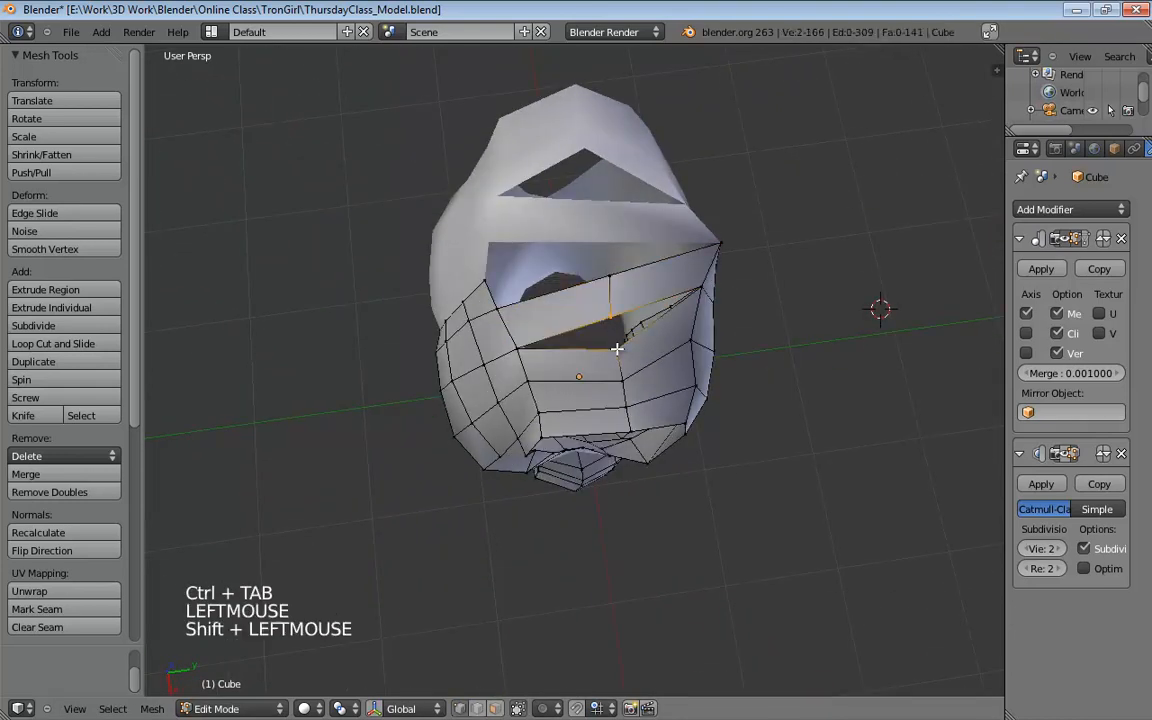
pyautogui.hotkey('alt', 'm')
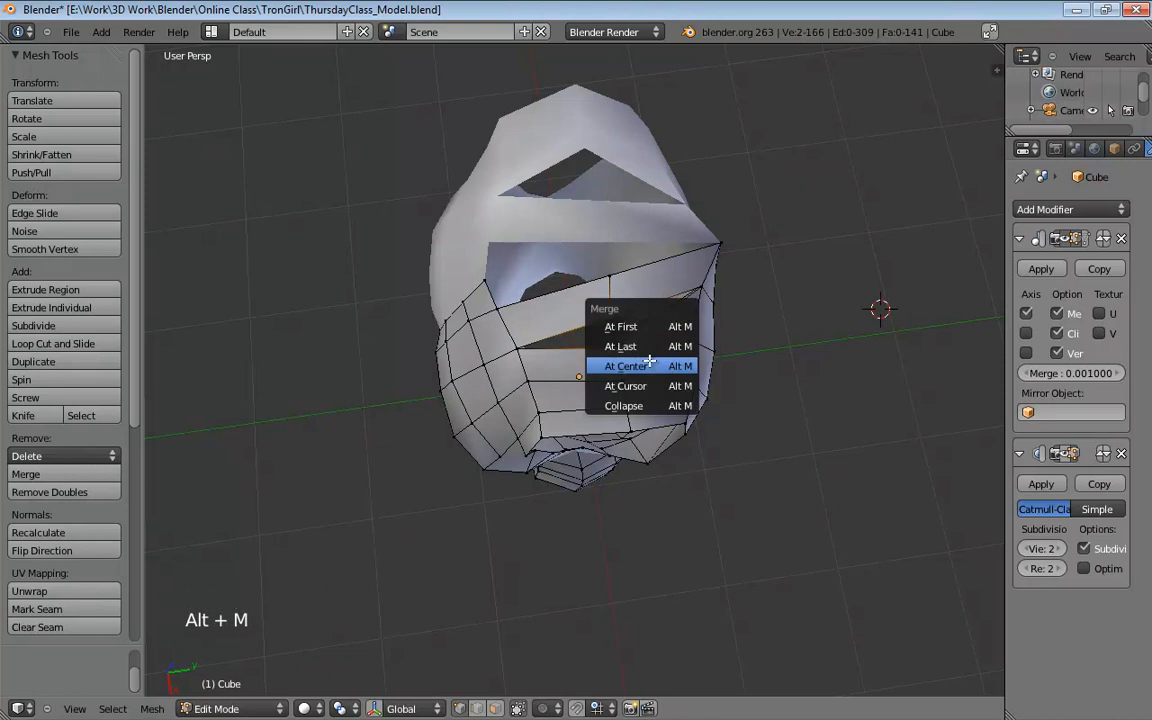
pyautogui.click(591, 365)
# Preview loop cuts under the bust and down the front to check where the edge loops run
pyautogui.moveTo(591, 365); pyautogui.dragTo(556, 411, button='middle')
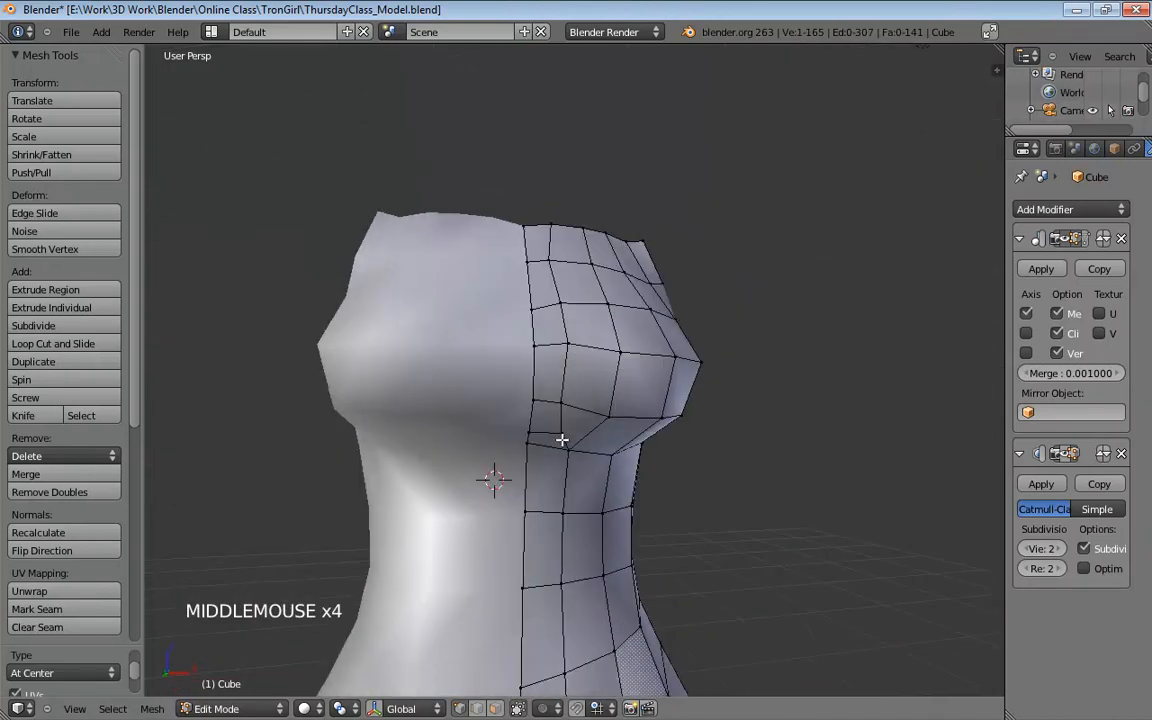
pyautogui.hotkey('ctrl', 'r')
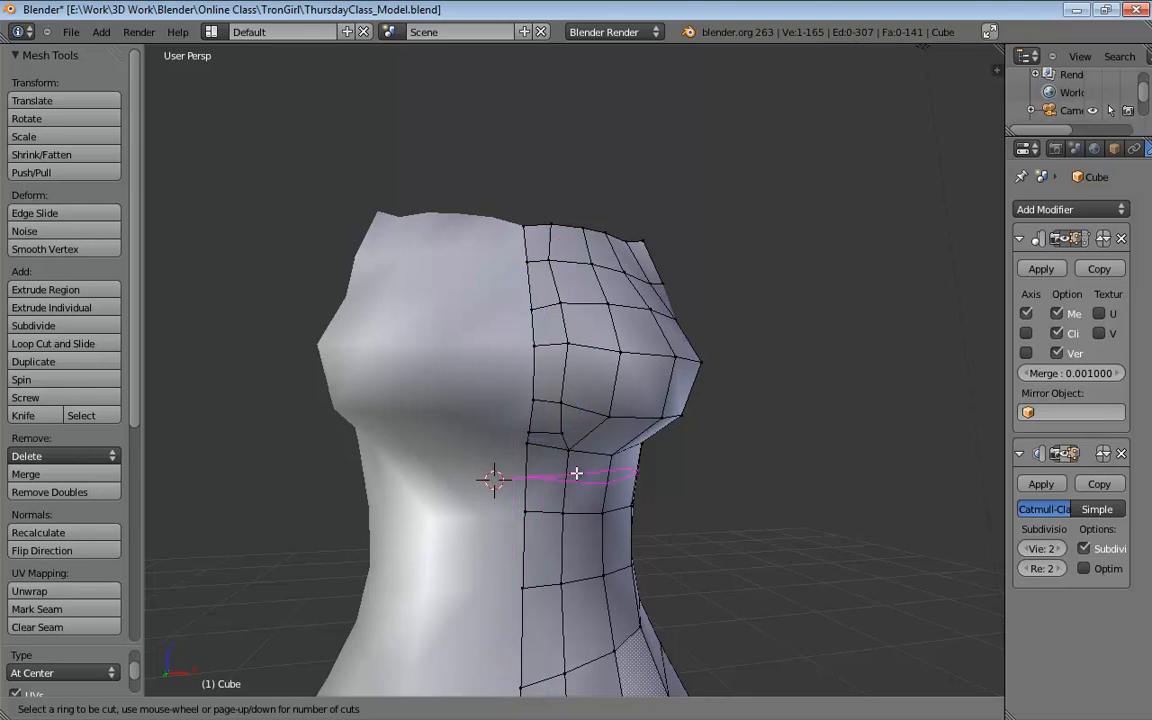
pyautogui.rightClick(828, 478)
pyautogui.moveTo(820, 465); pyautogui.dragTo(562, 386, button='middle')
pyautogui.scroll(-4, 790, 480)
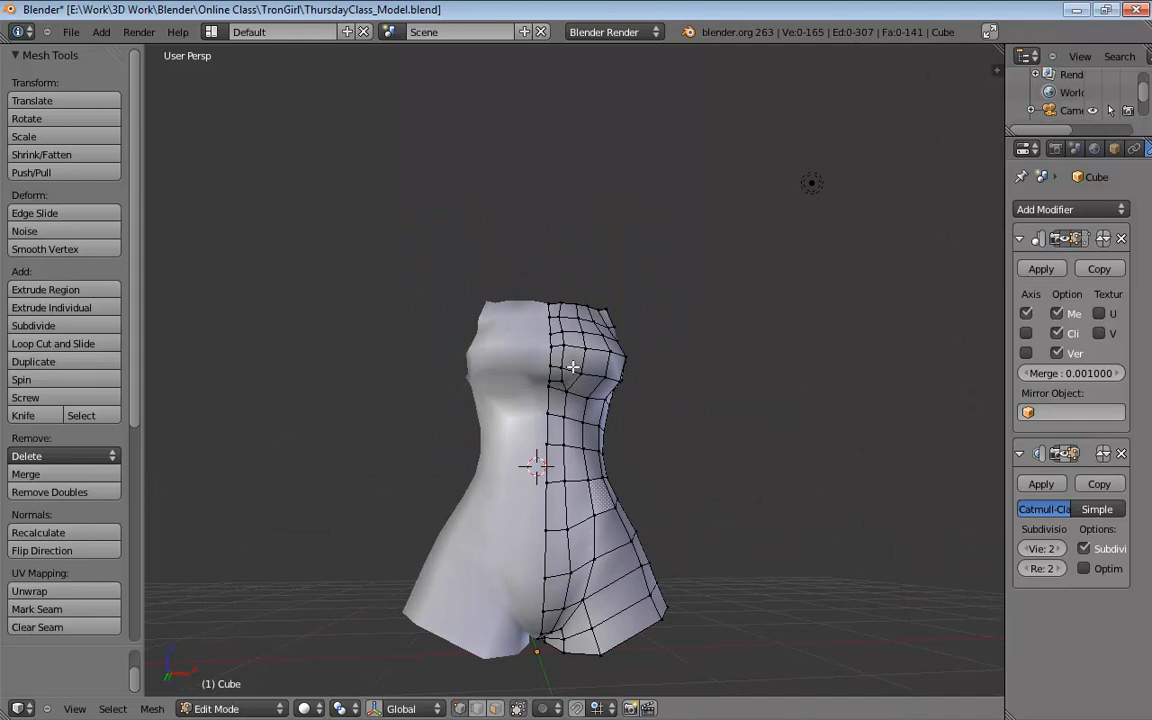
pyautogui.hotkey('ctrl', 'r')
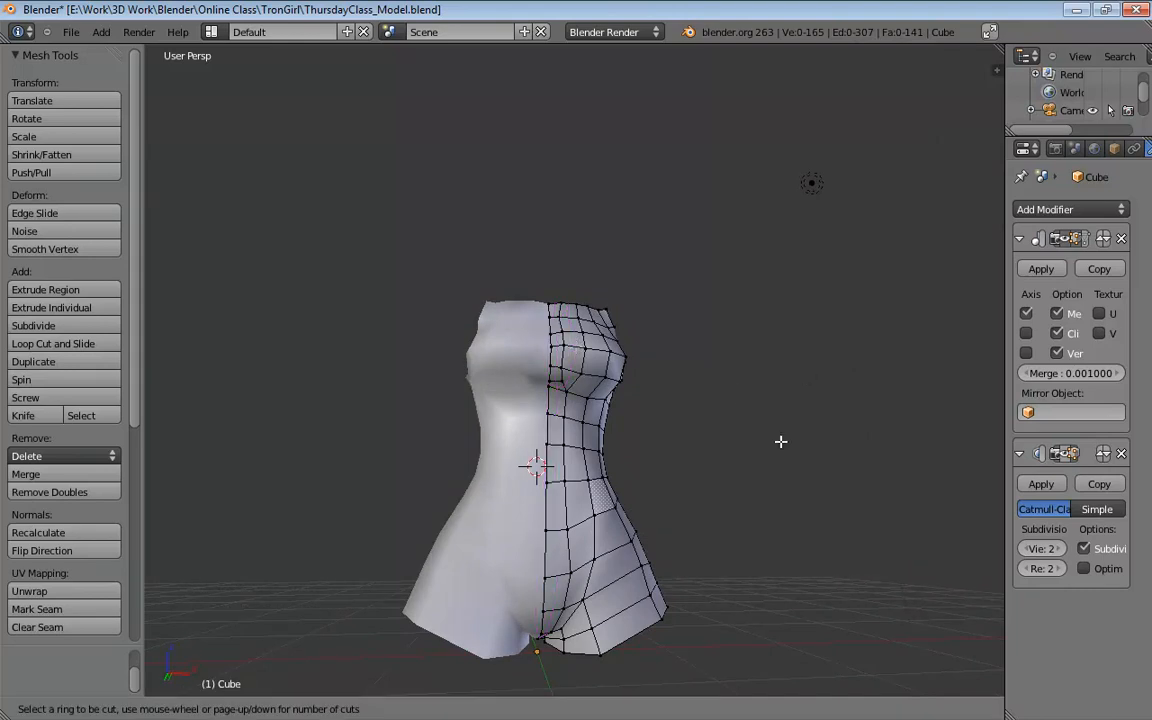
pyautogui.rightClick(725, 485)
pyautogui.moveTo(738, 352); pyautogui.dragTo(699, 463, button='middle')
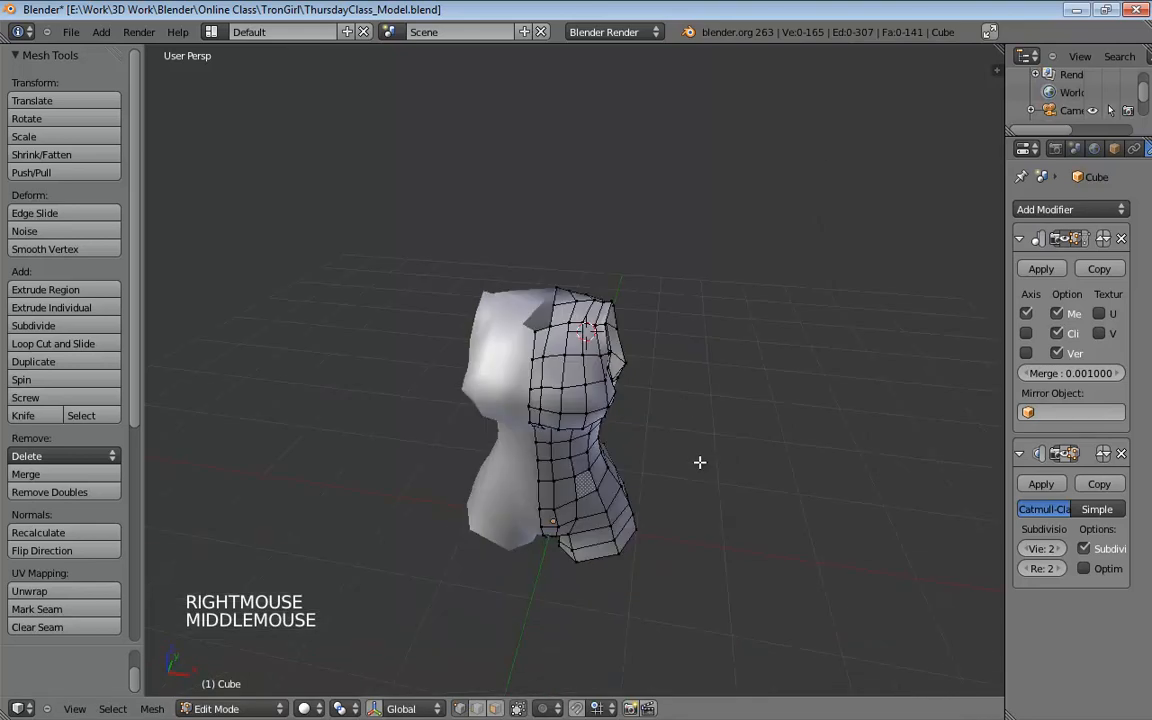
# Undo the vertex merge, the loop cut and the bridging face over the shoulder
pyautogui.scroll(2, 764, 298)
pyautogui.scroll(1, 692, 296)
pyautogui.hotkey('ctrl', 'z')
pyautogui.hotkey('ctrl', 'z')
pyautogui.hotkey('ctrl', 'z')
pyautogui.hotkey('ctrl', 'z')
pyautogui.hotkey('ctrl', 'z')
pyautogui.hotkey('ctrl', 'z')
pyautogui.hotkey('ctrl', 'z')
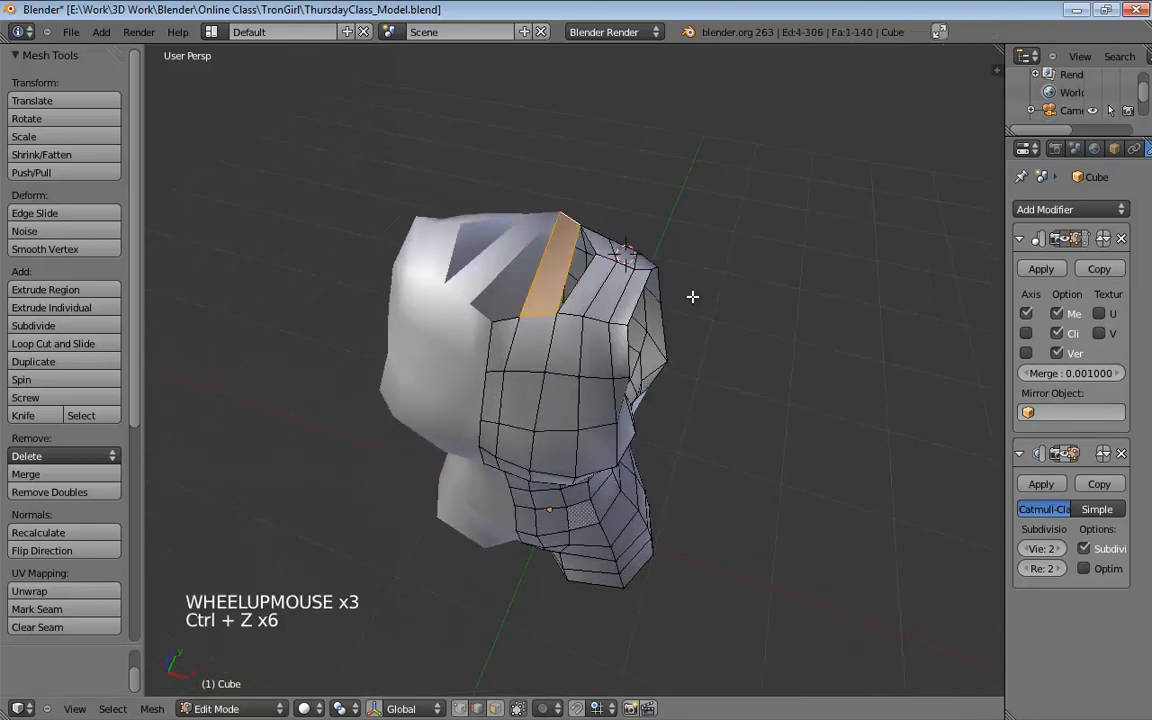
# Reposition the vertices along the inner side of the bust up to the upper chest for smoother edge flow
pyautogui.moveTo(707, 296); pyautogui.dragTo(920, 242, button='middle')
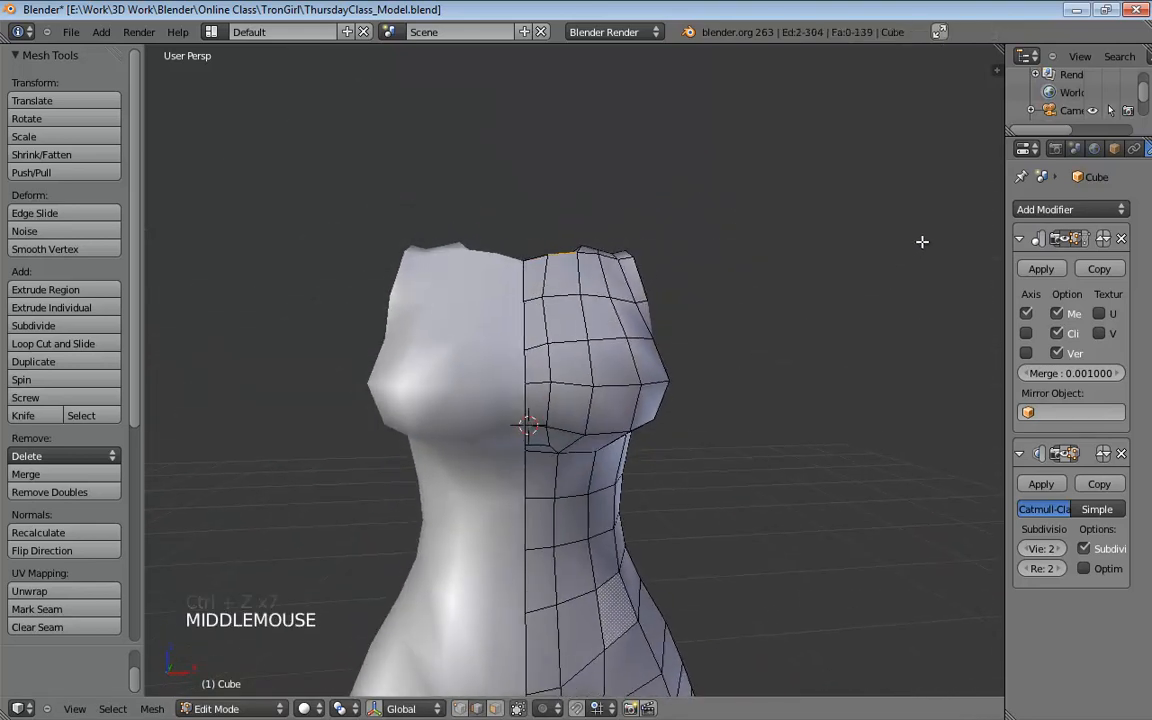
pyautogui.moveTo(663, 378); pyautogui.dragTo(581, 371, button='middle')
pyautogui.hotkey('ctrl', 'Tab')
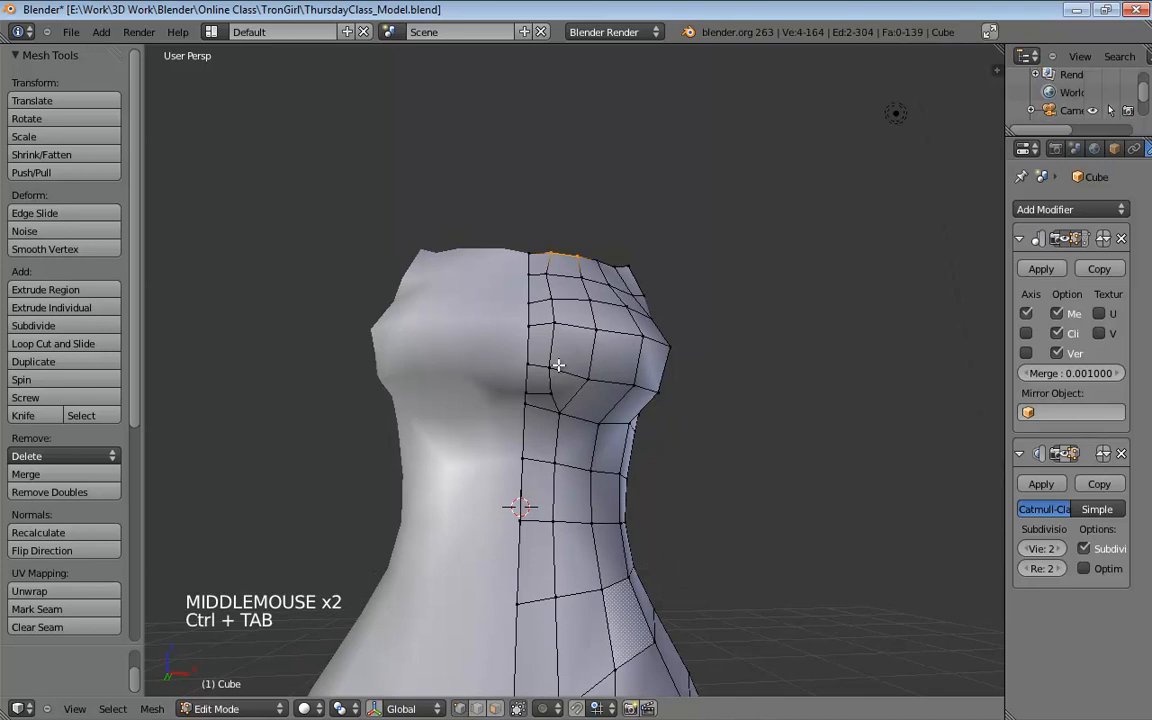
pyautogui.click(555, 368)
pyautogui.moveTo(559, 325); pyautogui.dragTo(566, 271)
pyautogui.moveTo(738, 386); pyautogui.dragTo(642, 405, button='middle')
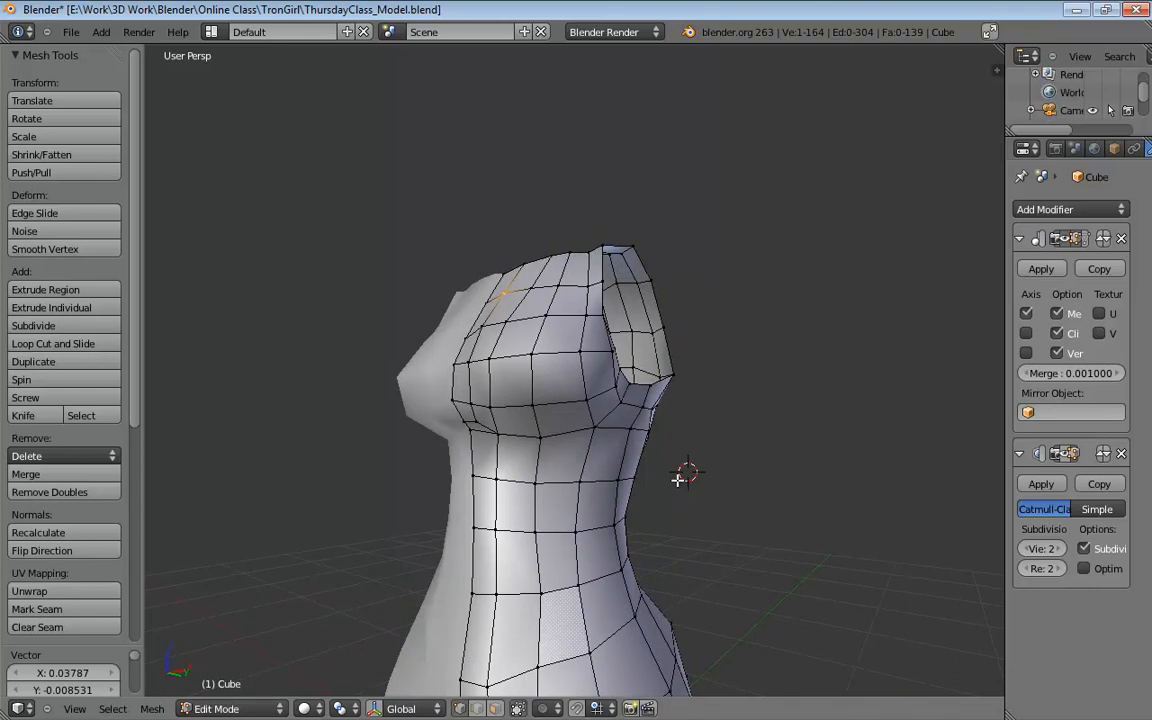
# Move the vertex on the underside of the crotch between the leg openings slightly to smooth the area
pyautogui.keyDown('shift'); pyautogui.moveTo(688, 535); pyautogui.dragTo(768, 386, button='middle'); pyautogui.keyUp('shift')
pyautogui.scroll(-1, 656, 406)
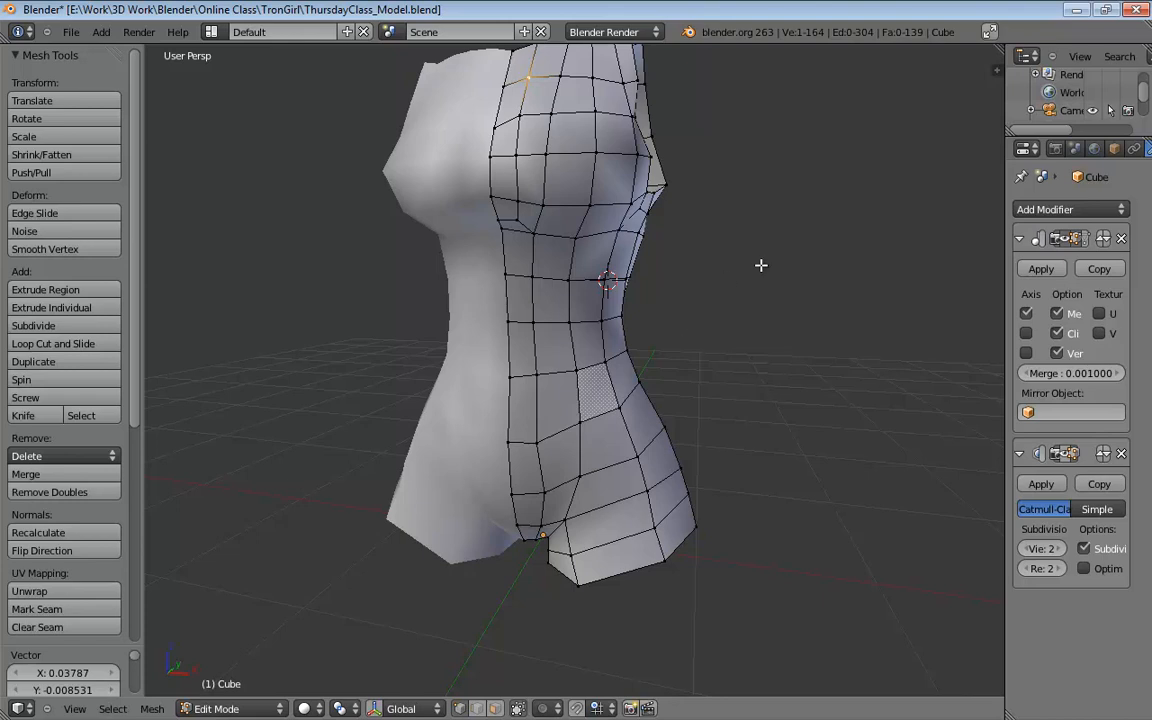
pyautogui.keyDown('shift'); pyautogui.moveTo(761, 265); pyautogui.dragTo(569, 457, button='middle'); pyautogui.keyUp('shift')
pyautogui.moveTo(550, 449); pyautogui.dragTo(550, 434)
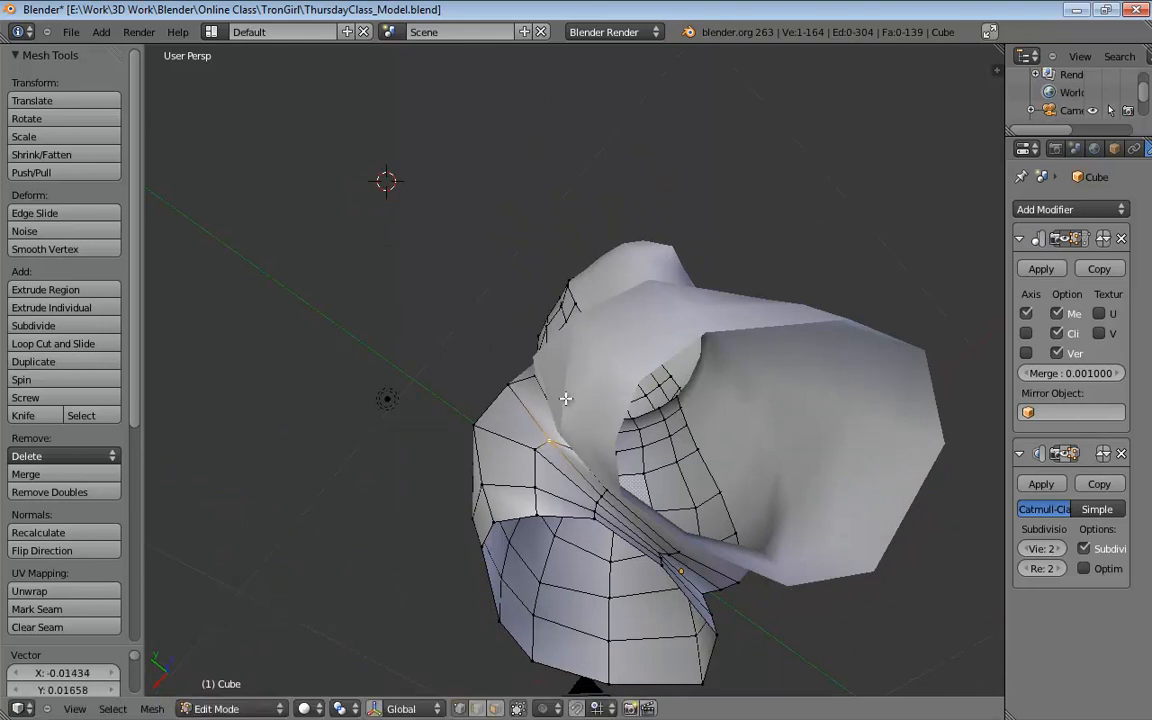
# Adjust the two centre-seam vertices at the narrowest part of the lower back to smooth its curve
pyautogui.moveTo(550, 434); pyautogui.dragTo(755, 406, button='middle')
pyautogui.scroll(3, 700, 430)
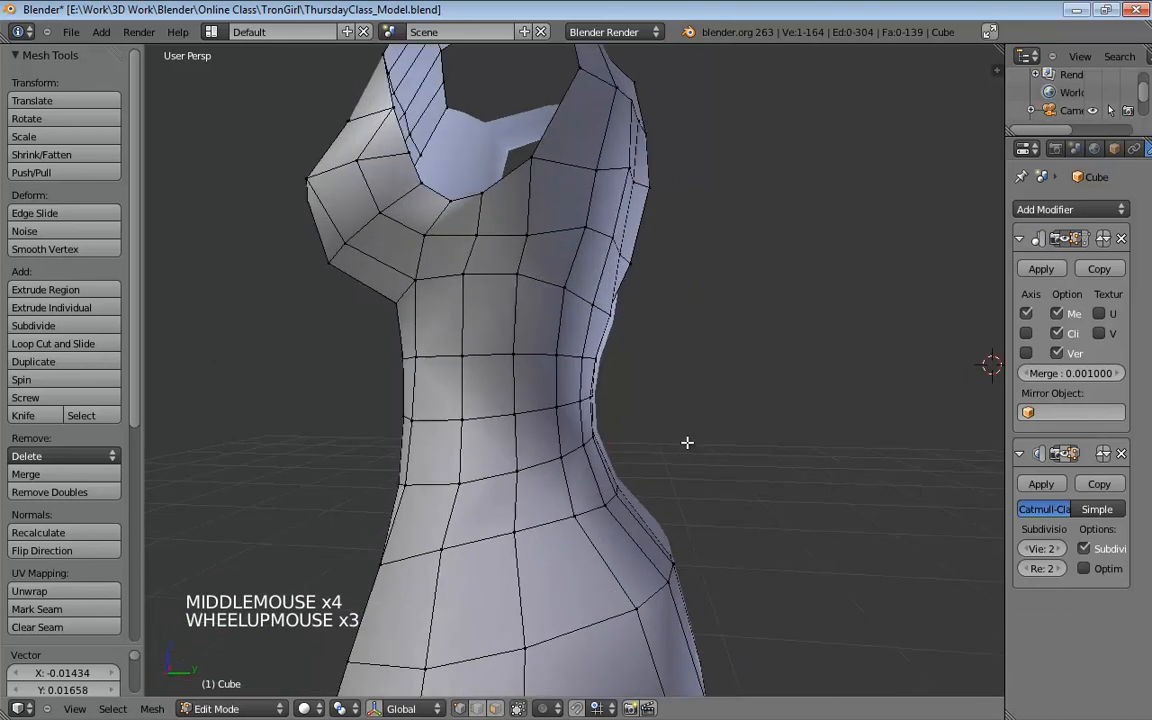
pyautogui.moveTo(686, 442); pyautogui.dragTo(557, 468, button='middle')
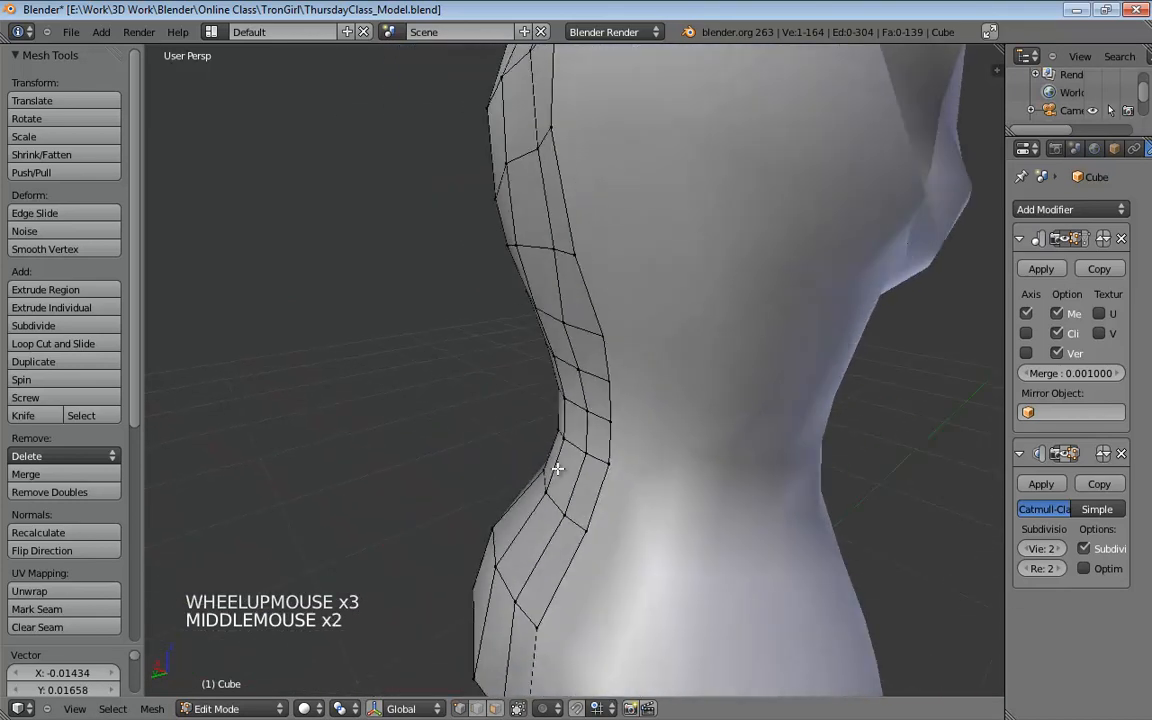
pyautogui.click(614, 459)
pyautogui.click(616, 418)
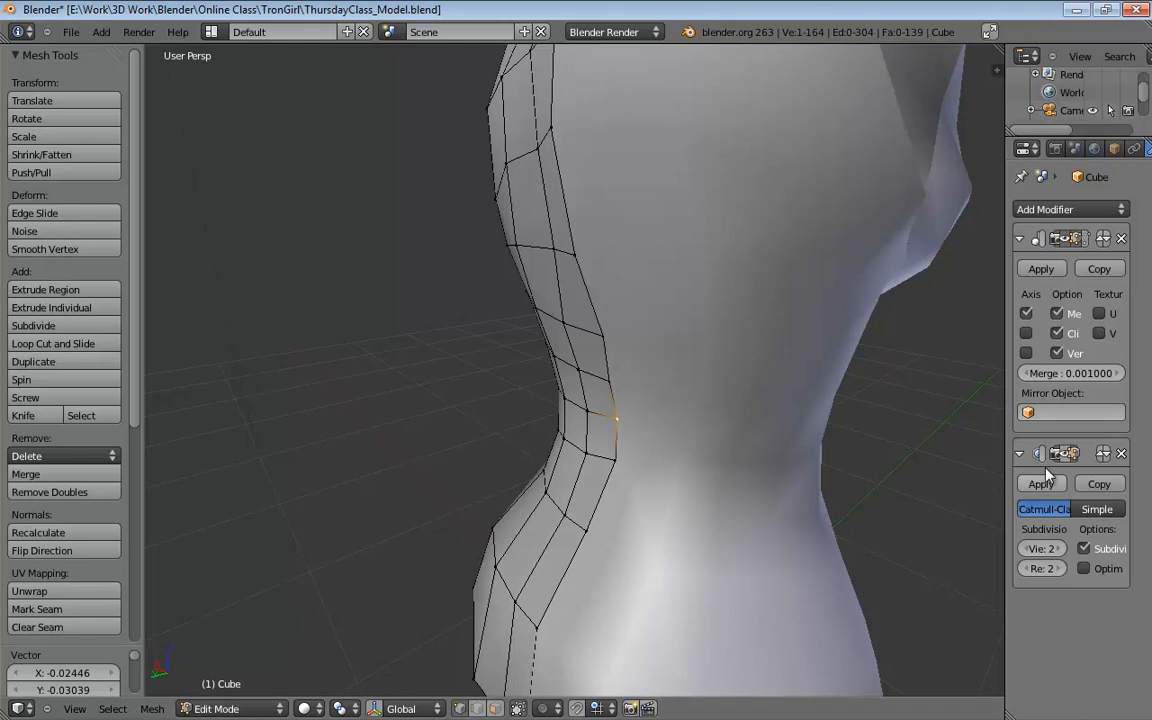
pyautogui.click(614, 418)
pyautogui.moveTo(614, 418); pyautogui.dragTo(823, 391, button='middle')
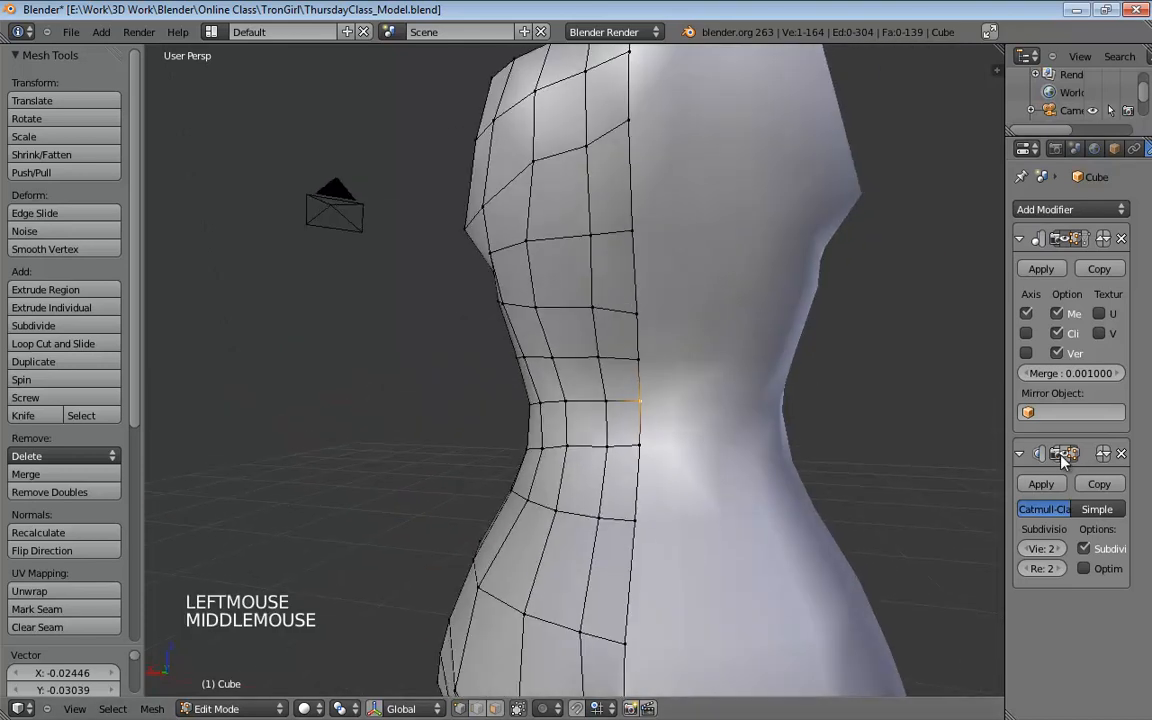
# Toggle the subdivision modifier's viewport display off and on, and reposition the vertices along the lower back to smooth its profile
pyautogui.click(1064, 458)
pyautogui.click(1063, 456)
pyautogui.moveTo(650, 466); pyautogui.dragTo(638, 506, button='middle')
pyautogui.click(599, 545)
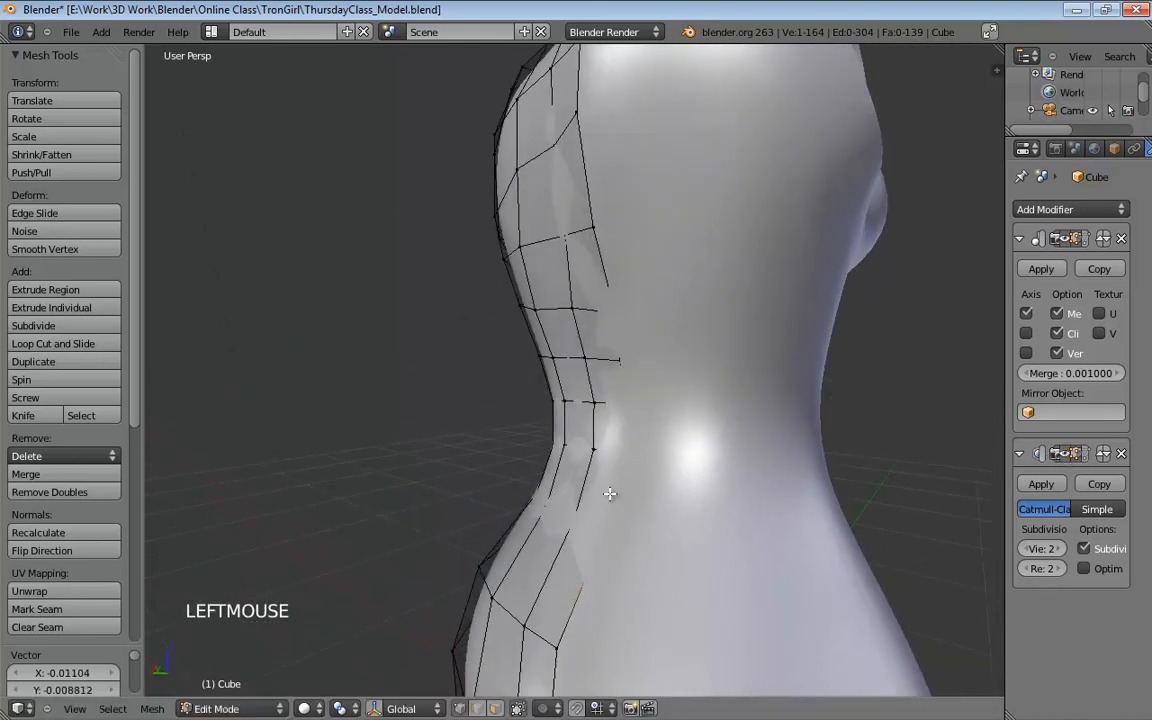
pyautogui.click(622, 447)
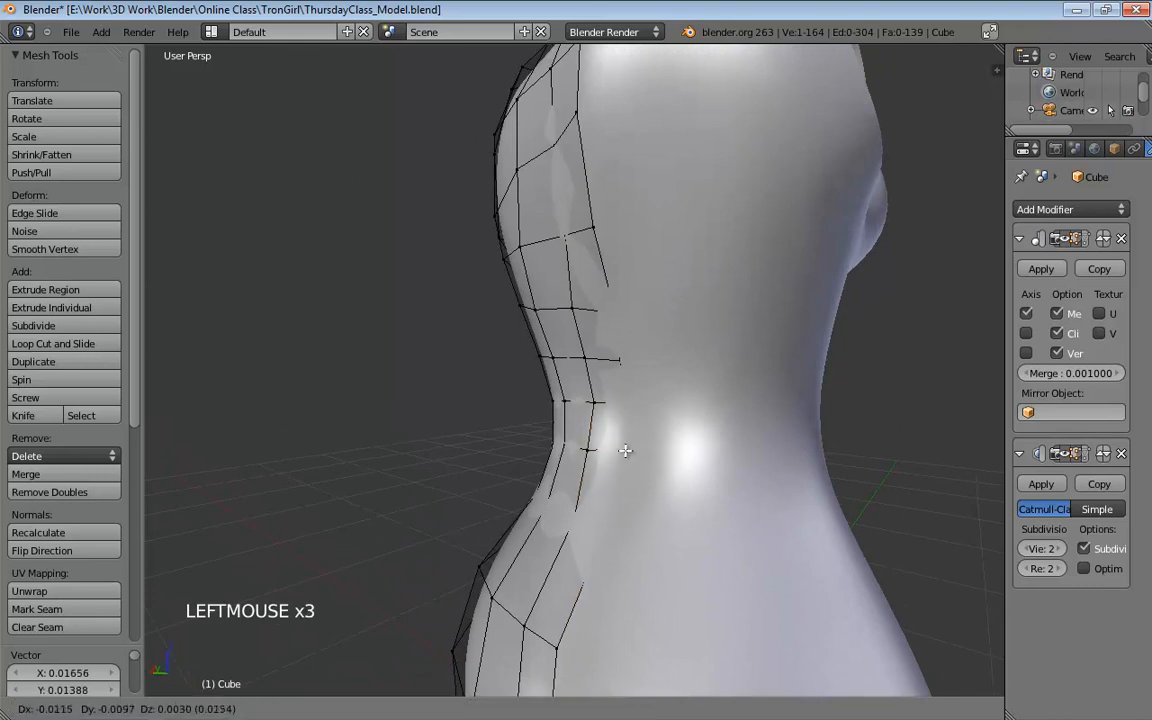
# Select two connected edges at the narrowest part of the lower back and move them along the Y axis
pyautogui.moveTo(633, 406); pyautogui.dragTo(612, 306, button='middle')
pyautogui.hotkey('ctrl', 'Tab')
pyautogui.click(591, 461)
pyautogui.click(591, 441)
pyautogui.keyDown('shift'); pyautogui.click(589, 401); pyautogui.keyUp('shift')
pyautogui.press('g')
pyautogui.press('y')
pyautogui.click(657, 452)
# Reposition the vertex on the back side of the waist to even out the surrounding edge flow
pyautogui.hotkey('ctrl', 'Tab')
pyautogui.click(548, 303)
pyautogui.moveTo(612, 306); pyautogui.dragTo(594, 356)
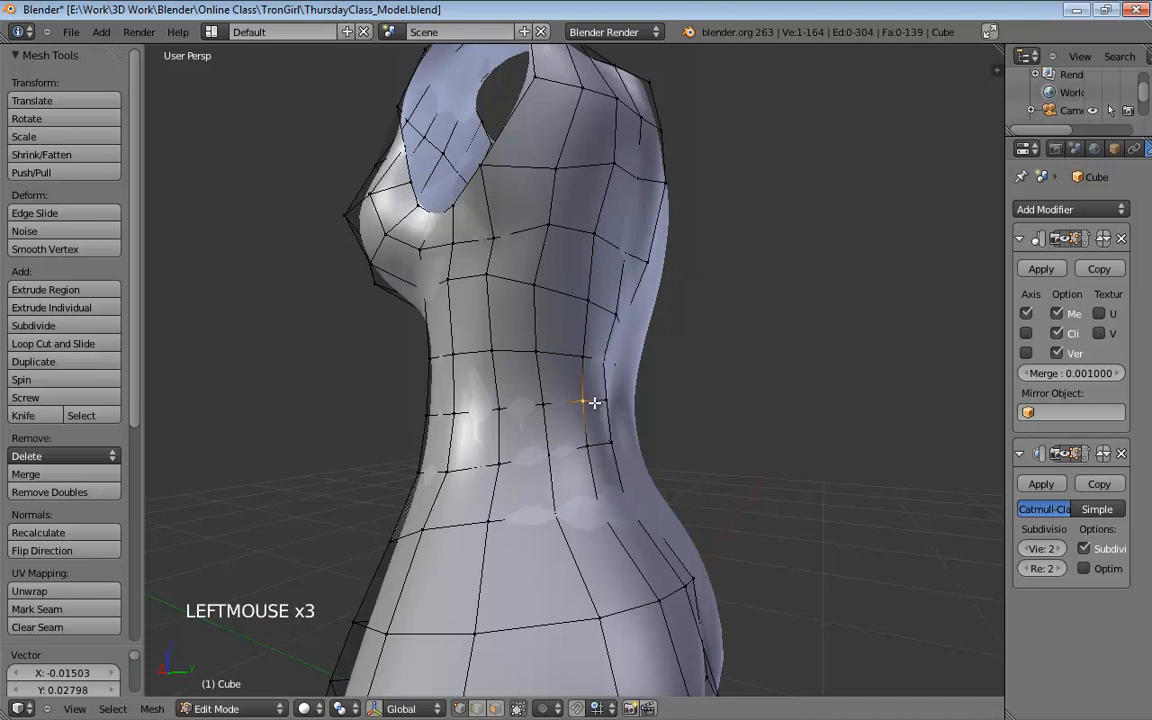
# Examine the torso's overall silhouette and edge flow from the back, side and front, including the armhole area
pyautogui.moveTo(596, 402); pyautogui.dragTo(832, 492, button='middle')
pyautogui.scroll(-2, 612, 432)
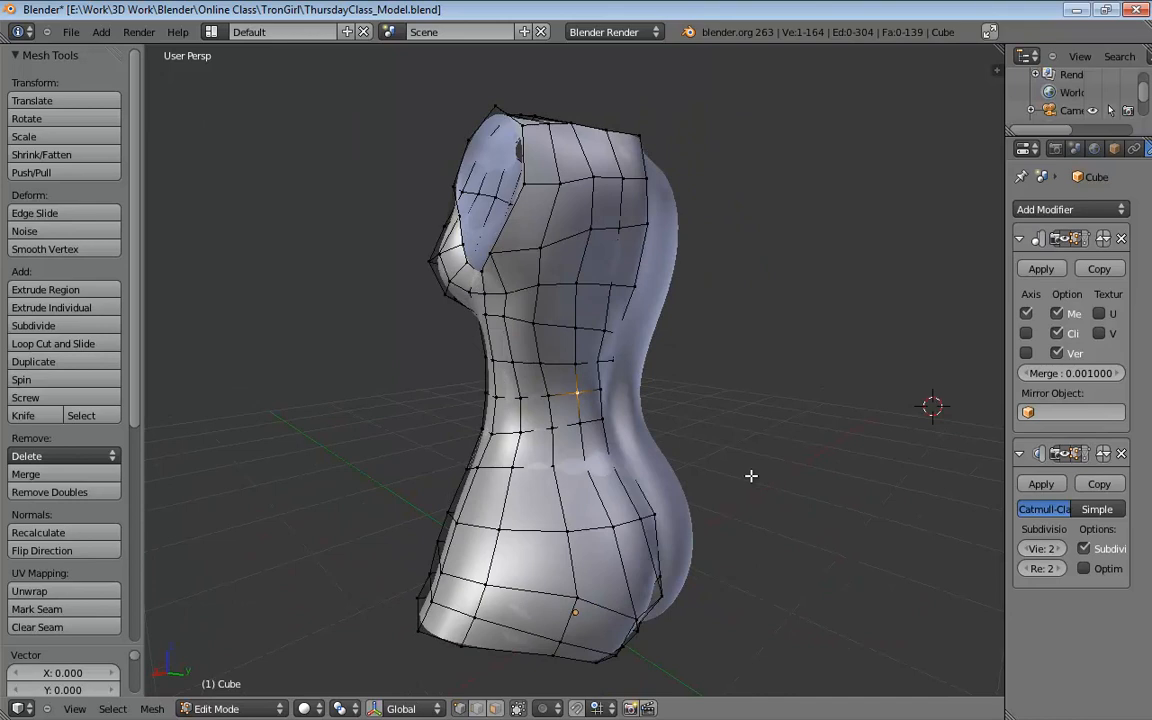
pyautogui.moveTo(729, 478); pyautogui.dragTo(690, 480, button='middle')
pyautogui.scroll(-1, 586, 501)
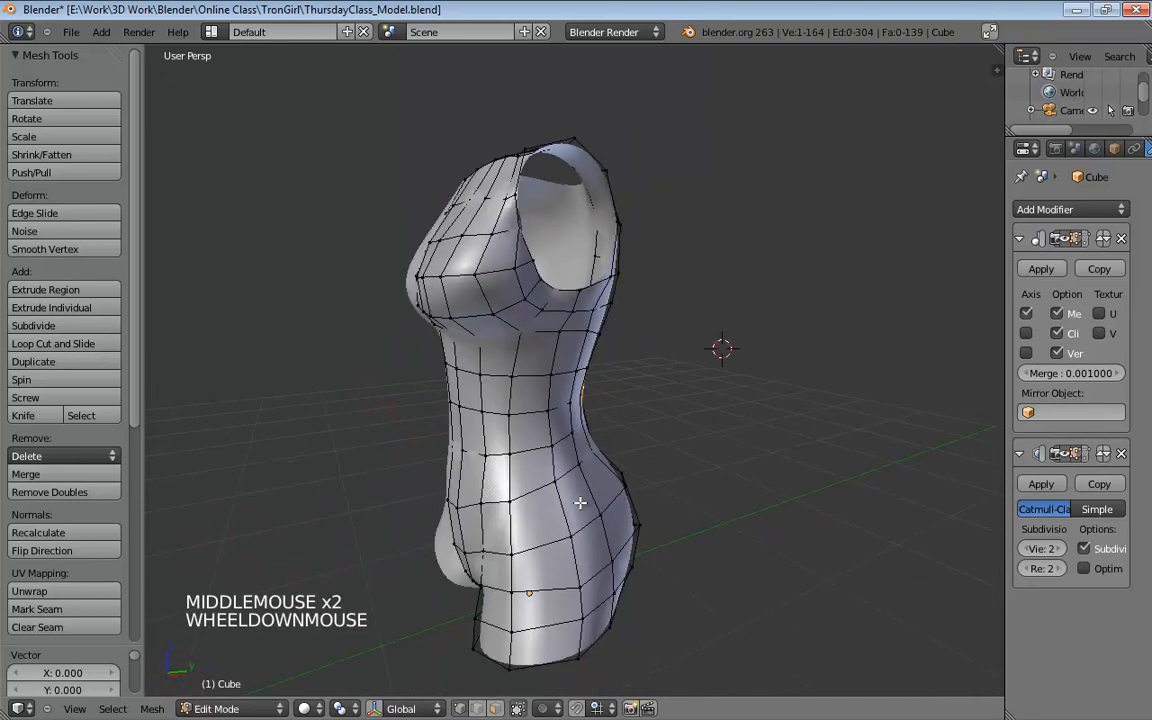
pyautogui.moveTo(586, 501); pyautogui.dragTo(537, 562, button='middle')
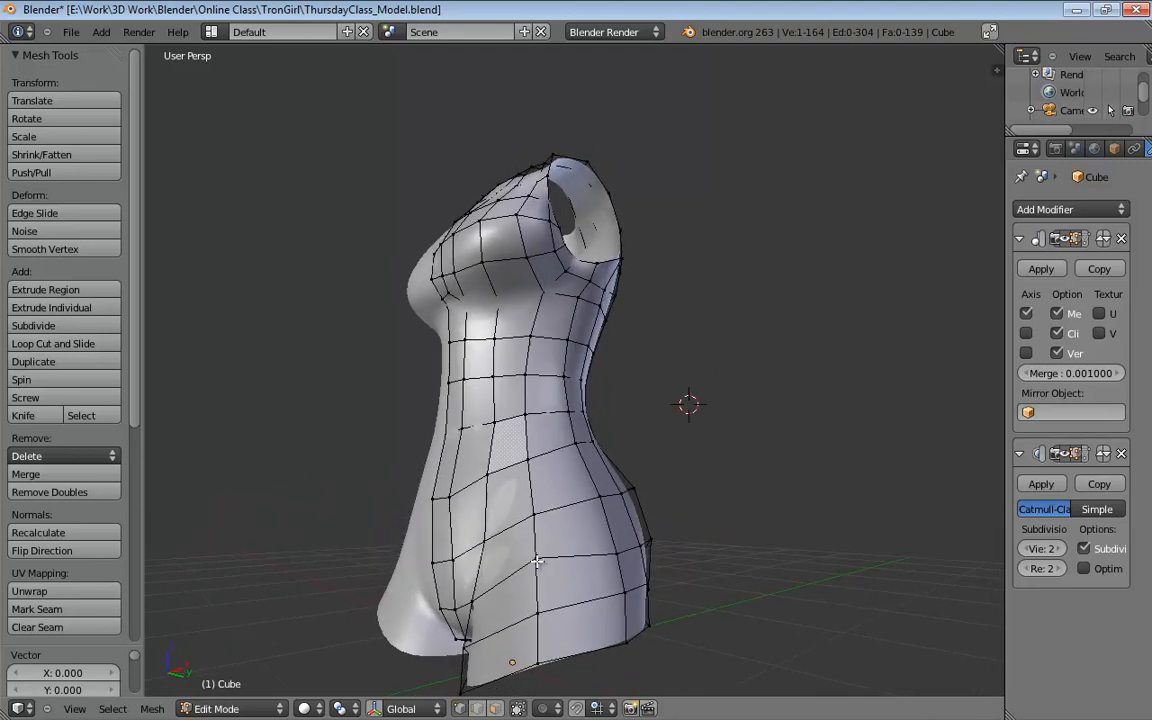
pyautogui.moveTo(546, 430); pyautogui.dragTo(523, 389, button='middle')
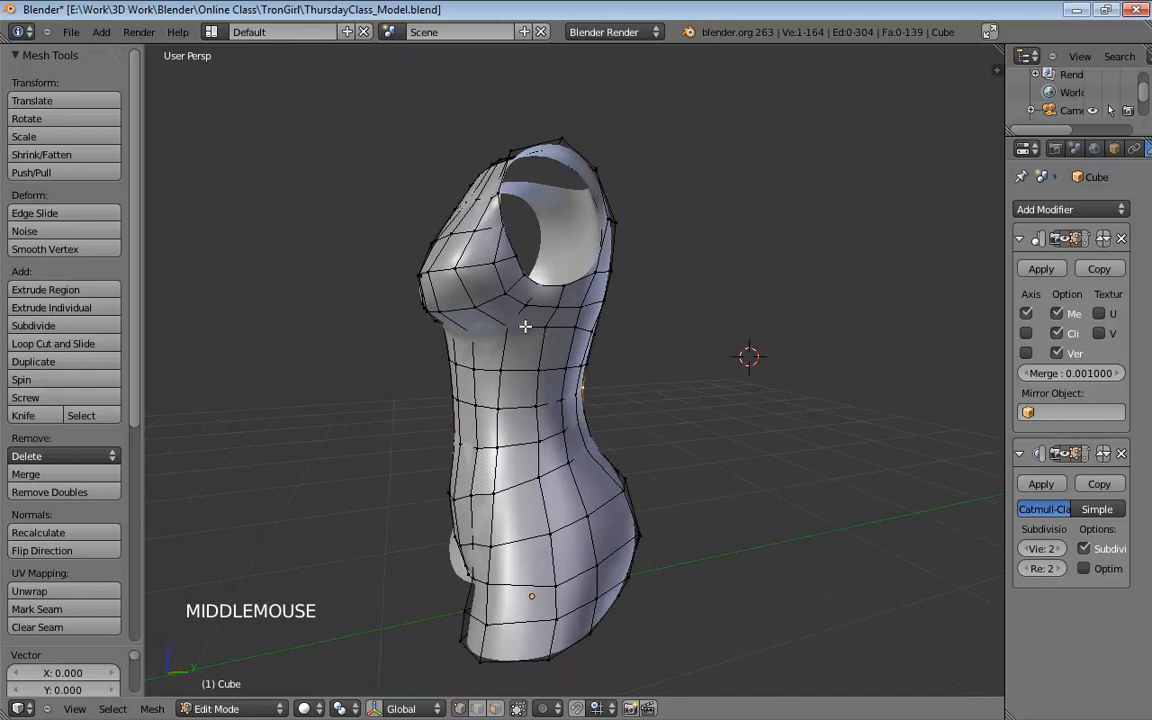
pyautogui.moveTo(520, 295)
pyautogui.mouseDown(button='middle')
pyautogui.moveTo(497, 257)
pyautogui.moveTo(520, 316)
pyautogui.mouseUp(button='middle')
pyautogui.scroll(3, 503, 272)
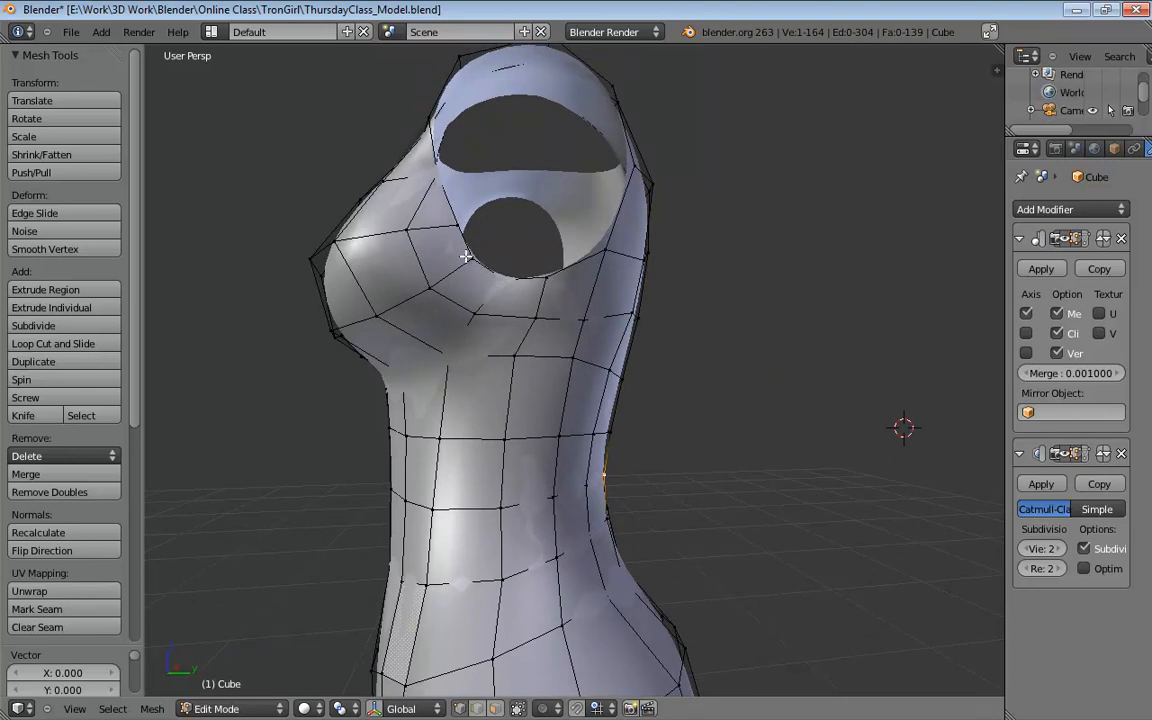
# Dissolve the edge between the outer bust and the front armhole rim, and Knife a replacement edge to the lower rim vertex
pyautogui.moveTo(456, 257); pyautogui.dragTo(450, 234, button='middle')
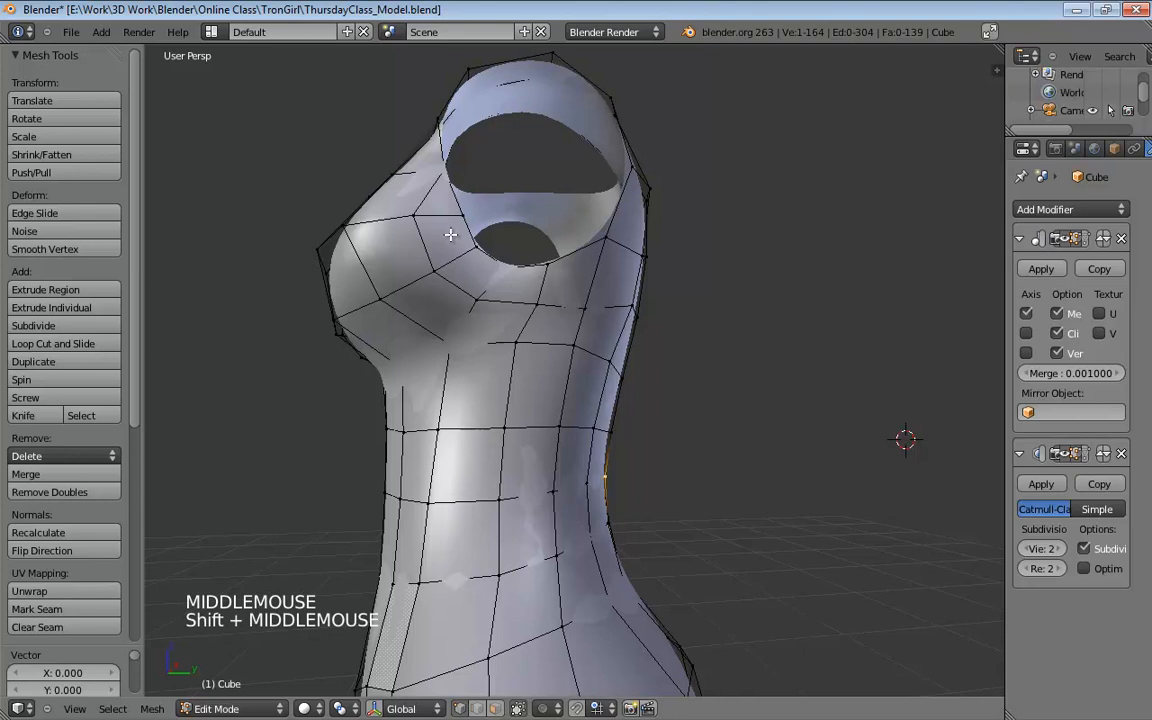
pyautogui.scroll(2, 430, 245)
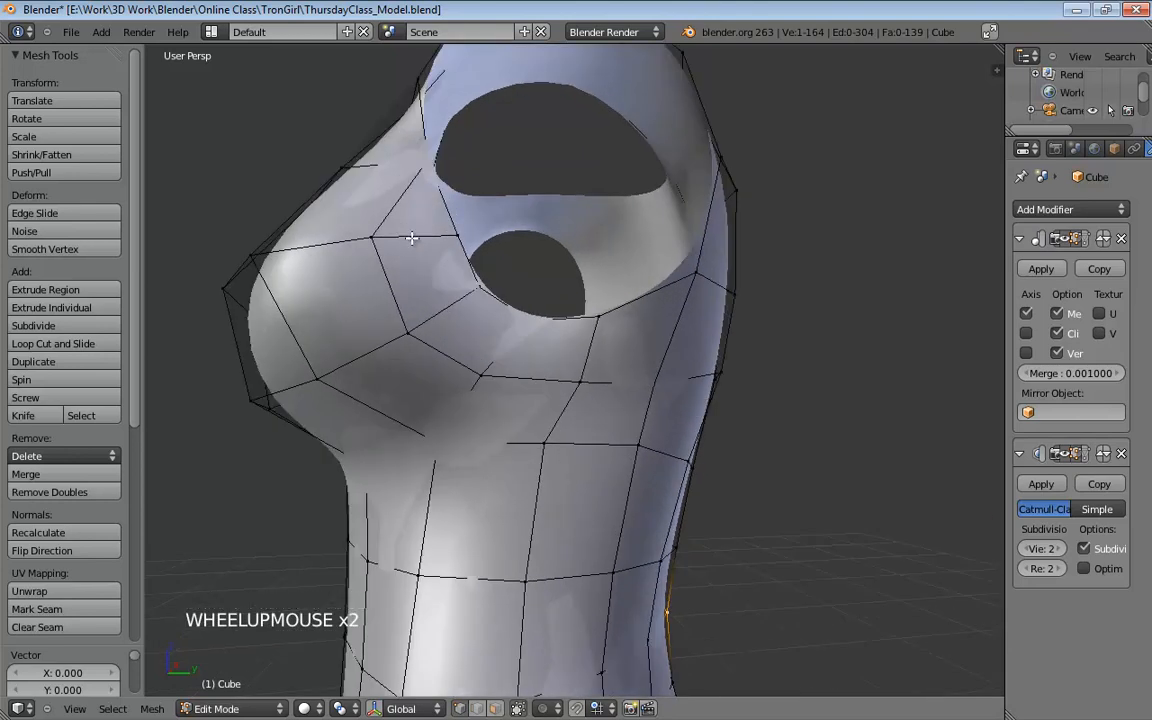
pyautogui.hotkey('ctrl', 'Tab')
pyautogui.click(405, 246)
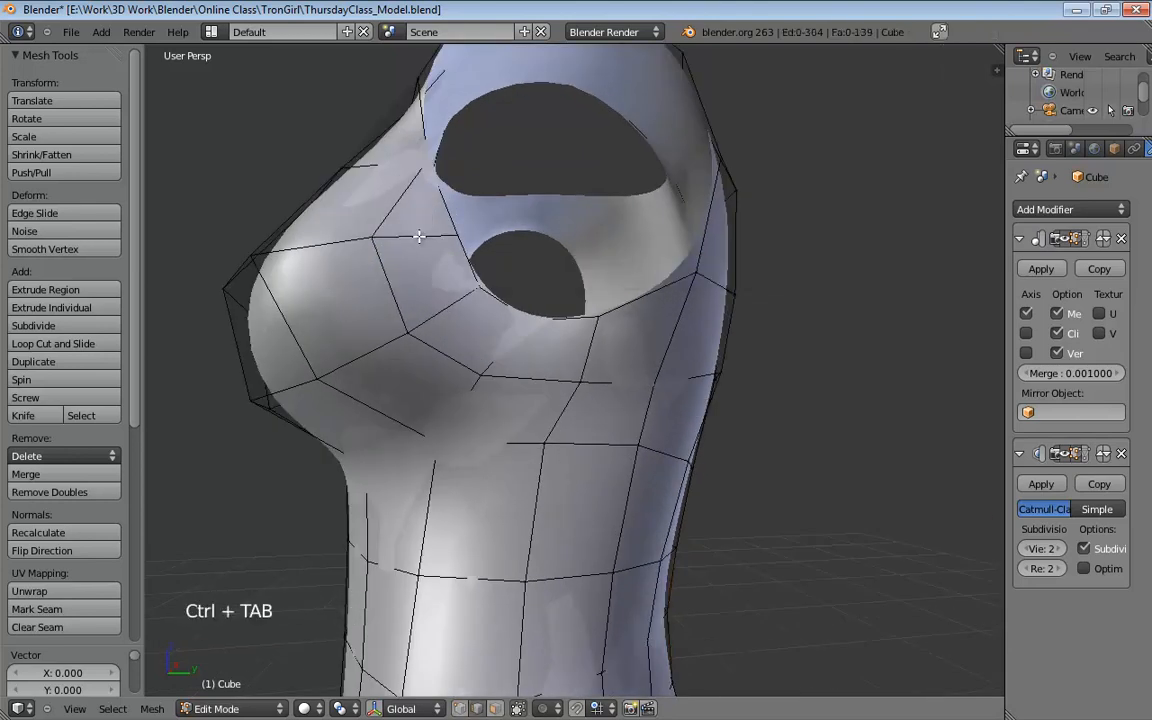
pyautogui.press('x')
pyautogui.click(436, 243)
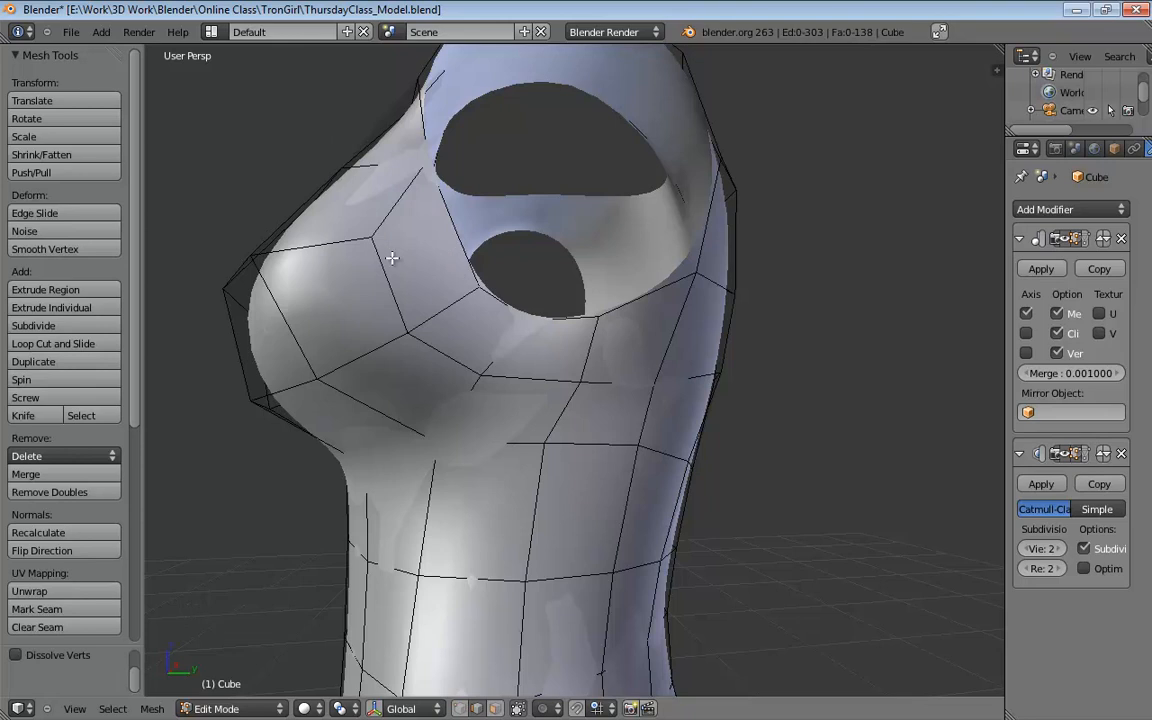
pyautogui.press('k')
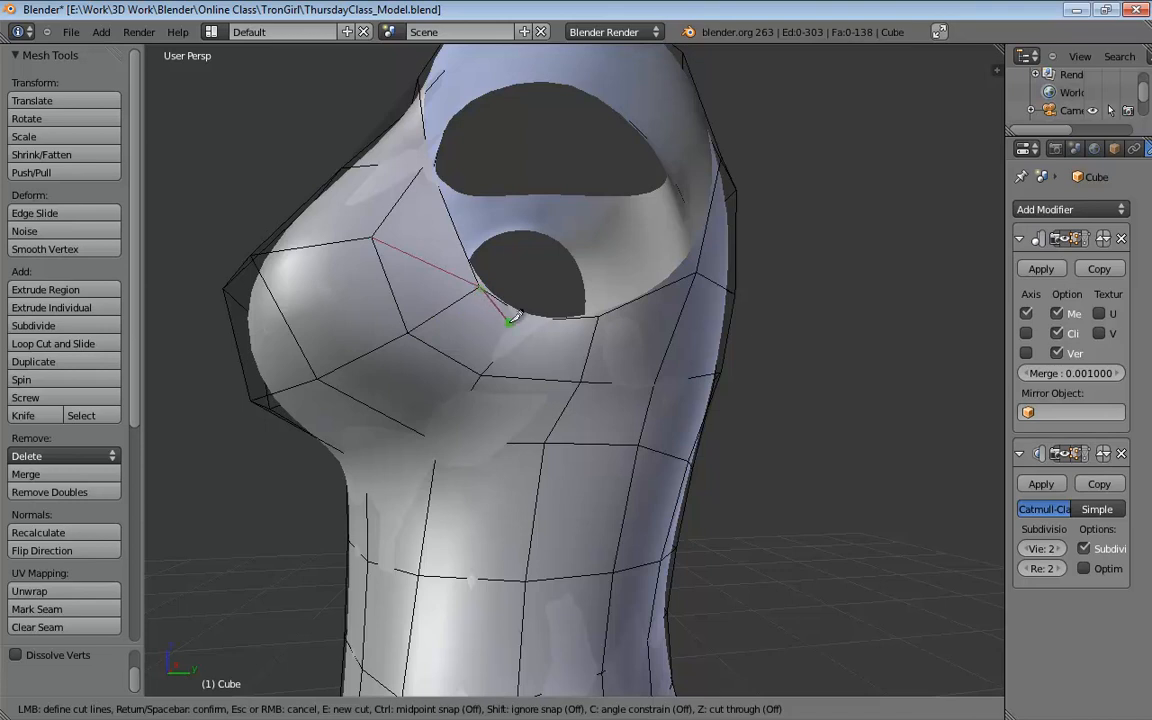
pyautogui.press('Return')
# Adjust the armhole vertex at the end of the new cut and dissolve the leftover rim vertex above it
pyautogui.moveTo(488, 342); pyautogui.dragTo(491, 310, button='middle')
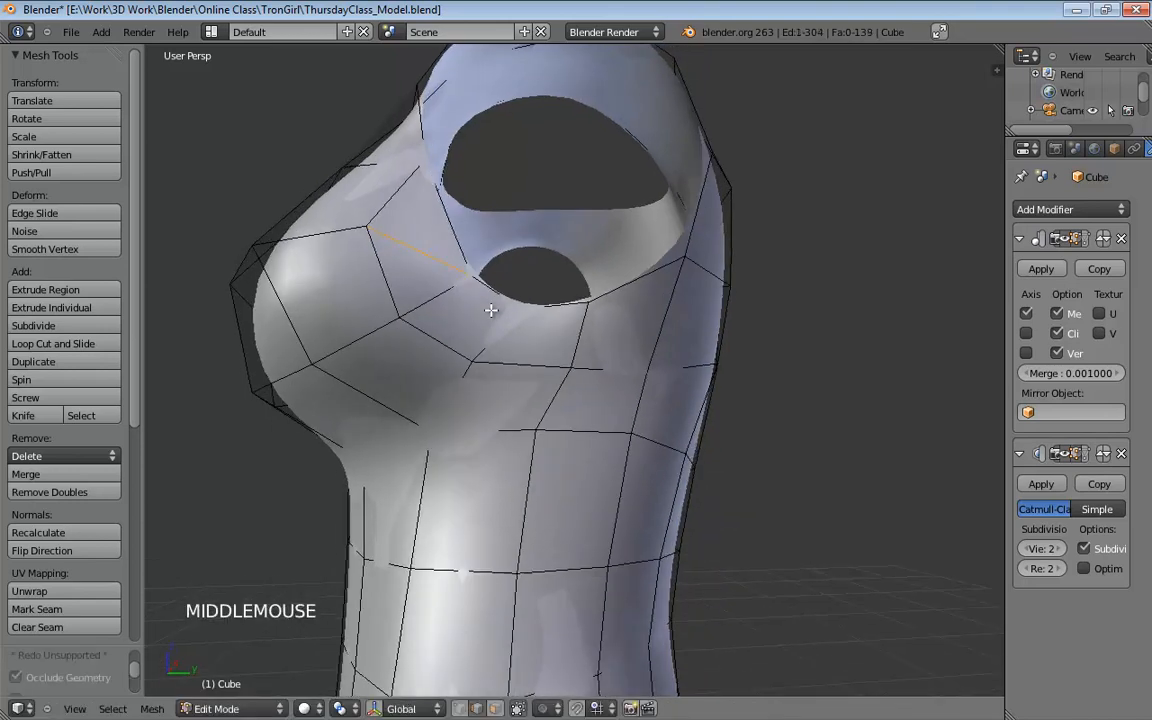
pyautogui.hotkey('ctrl', 'Tab')
pyautogui.moveTo(475, 269)
pyautogui.mouseDown()
pyautogui.moveTo(480, 247)
pyautogui.moveTo(472, 255)
pyautogui.mouseUp()
pyautogui.click(455, 231)
pyautogui.press('x')
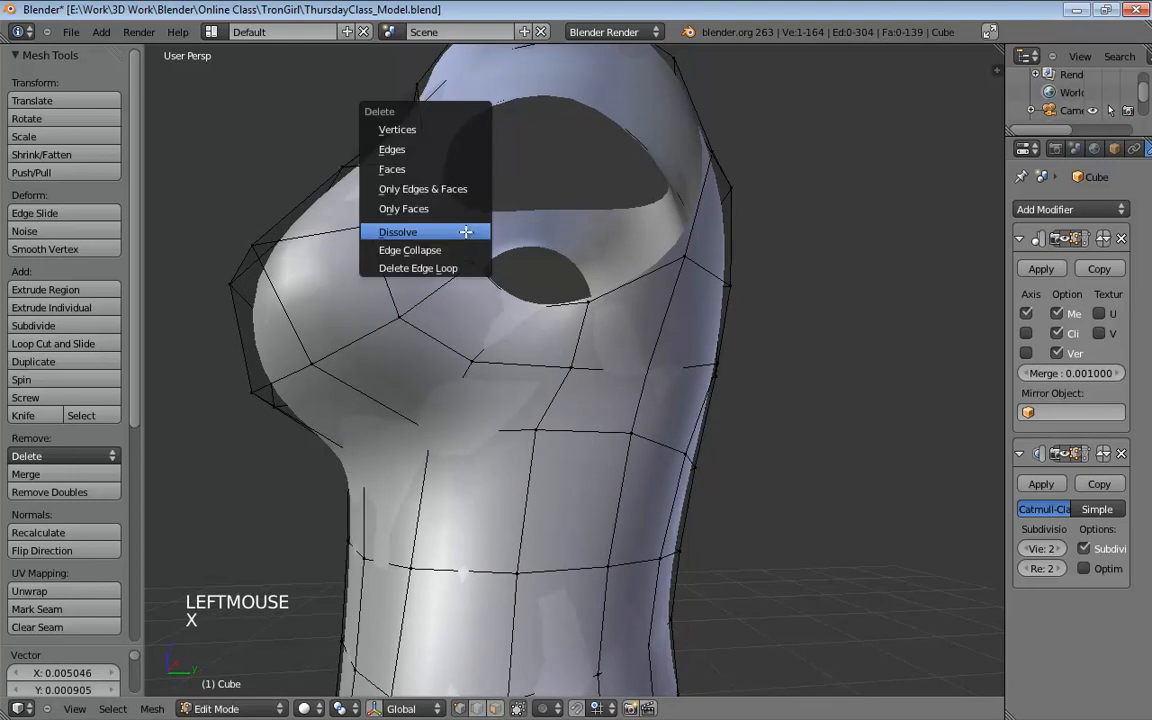
pyautogui.click(461, 233)
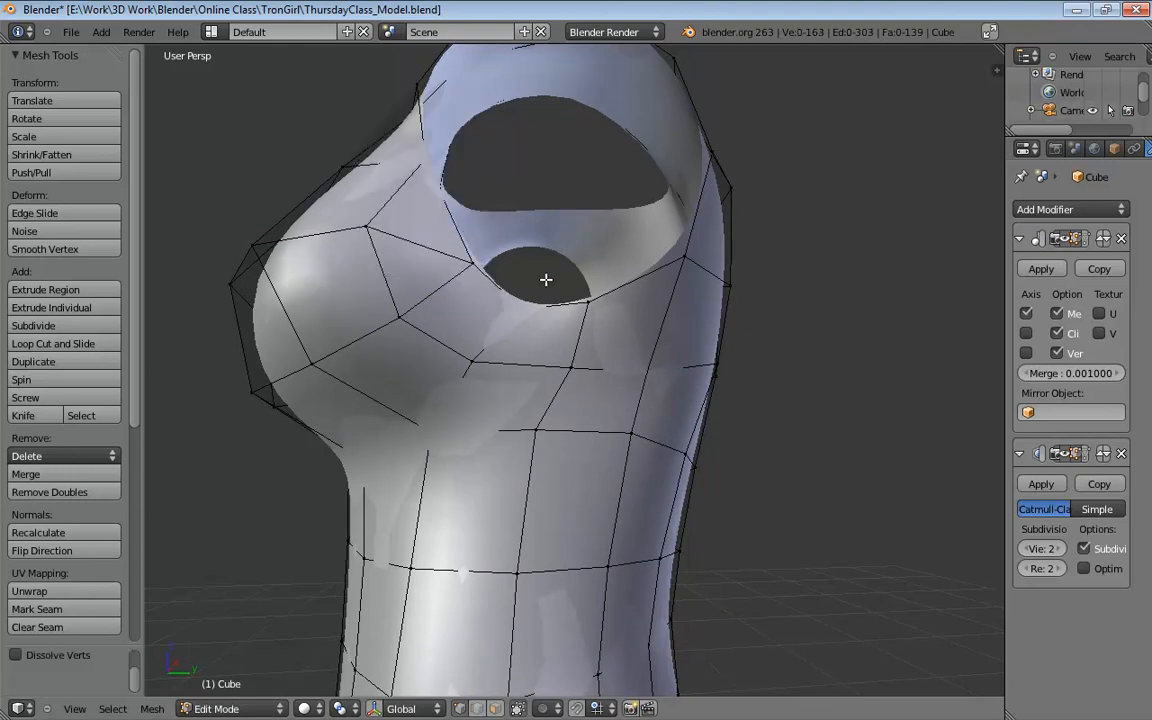
# Move the front armhole vertex beside the outer bust upward along the rim
pyautogui.moveTo(545, 280); pyautogui.dragTo(524, 246, button='middle')
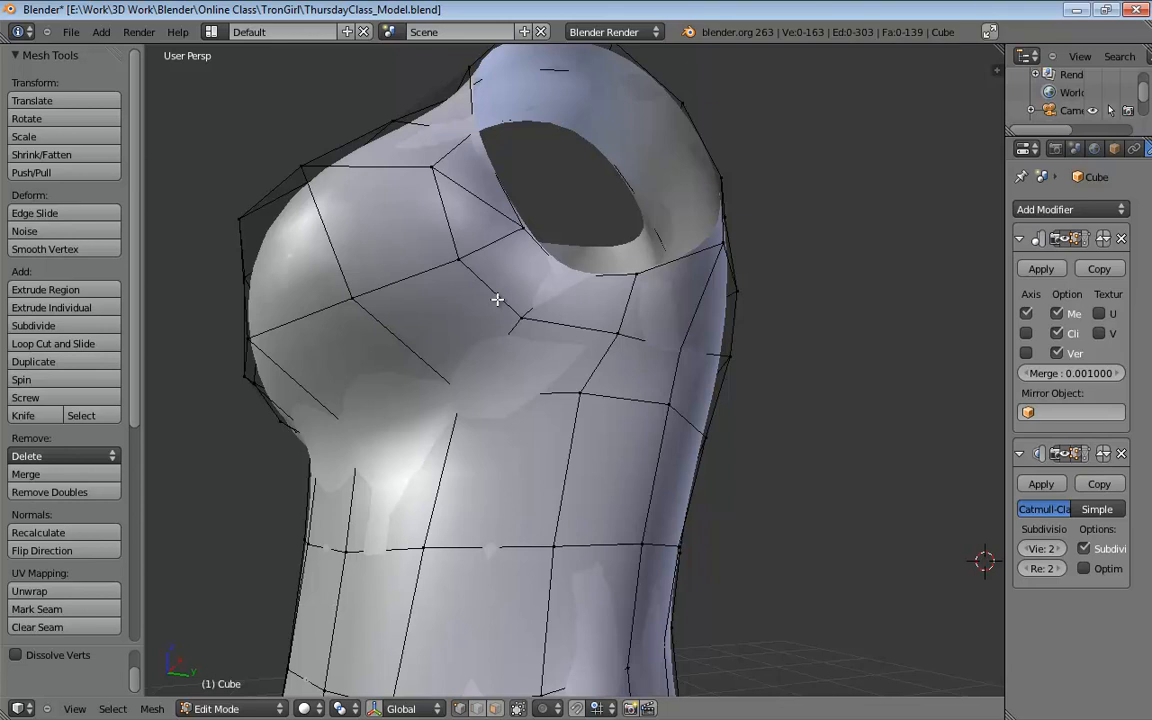
pyautogui.moveTo(497, 299); pyautogui.dragTo(455, 293, button='middle')
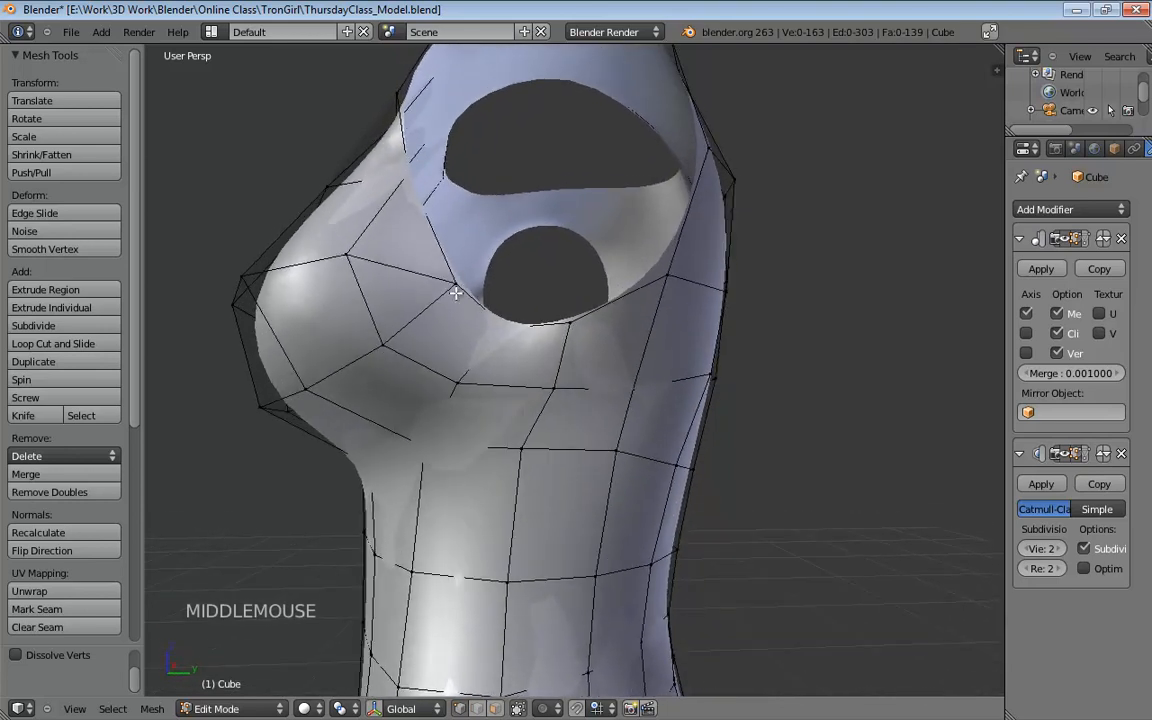
pyautogui.moveTo(455, 293); pyautogui.dragTo(438, 238)
pyautogui.moveTo(438, 238); pyautogui.dragTo(455, 297, button='middle')
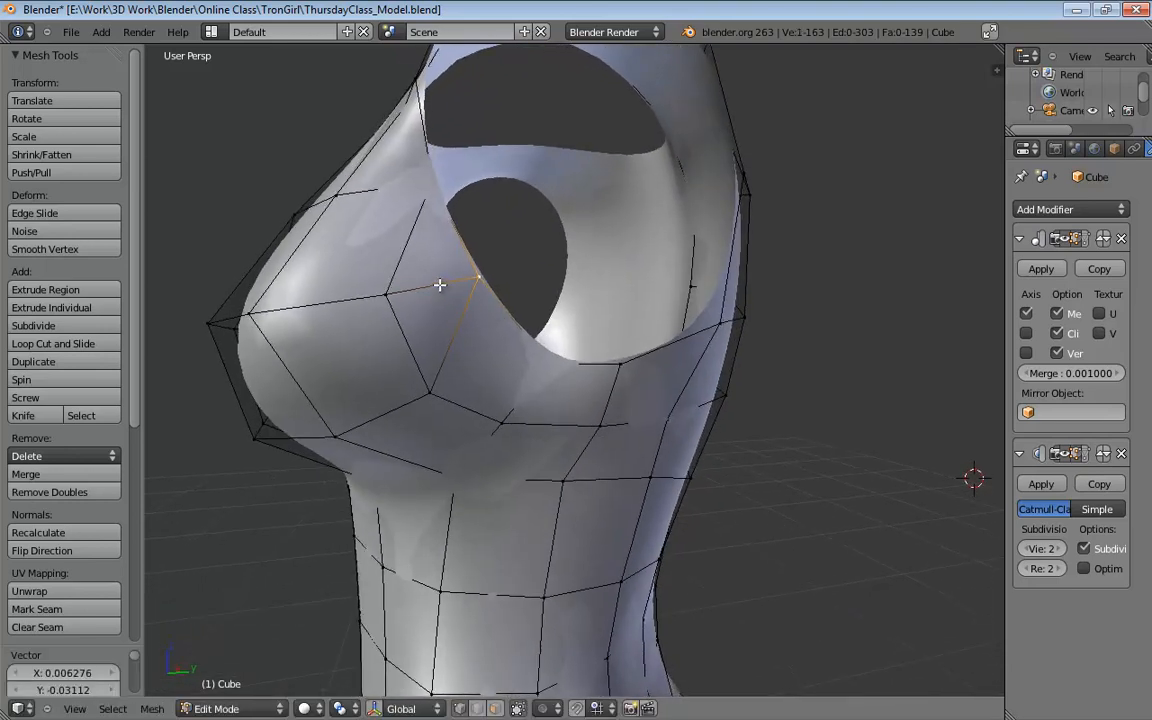
# Dissolve the edge joining the upper outer bust vertex to the moved armhole vertex
pyautogui.hotkey('ctrl', 'Tab')
pyautogui.click(445, 285)
pyautogui.press('x')
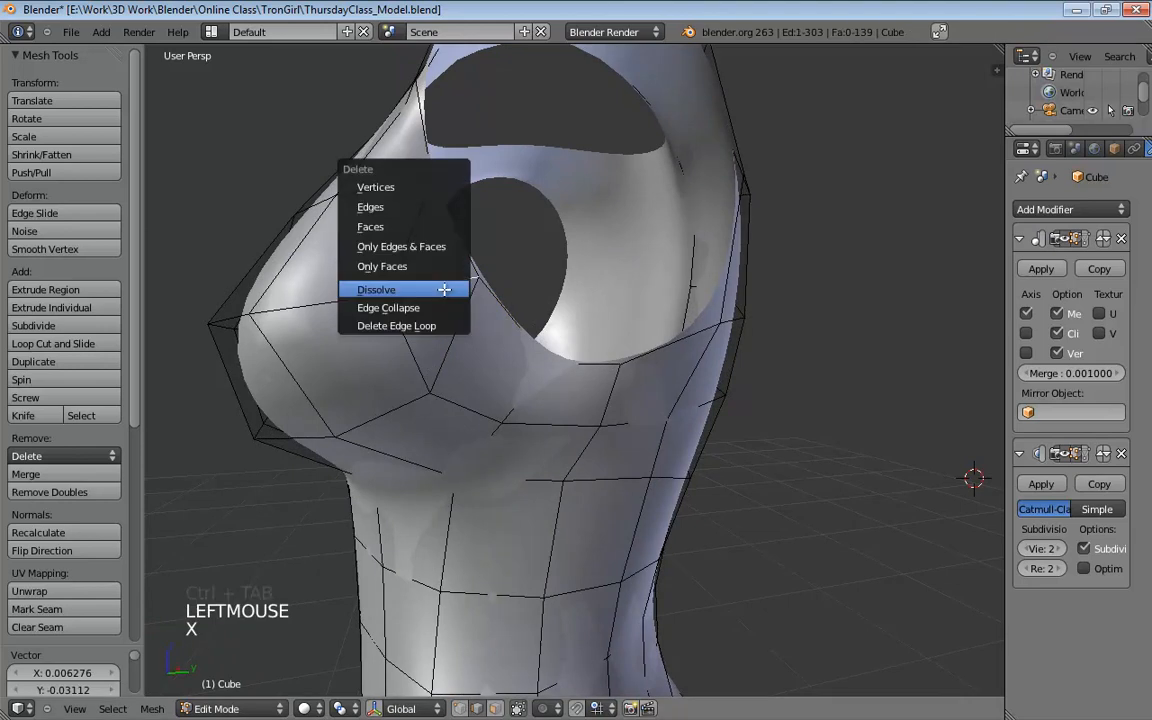
pyautogui.click(450, 291)
# Dissolve the edge running down from the inner underside of the bust towards the ribs
pyautogui.moveTo(483, 303); pyautogui.dragTo(411, 366, button='middle')
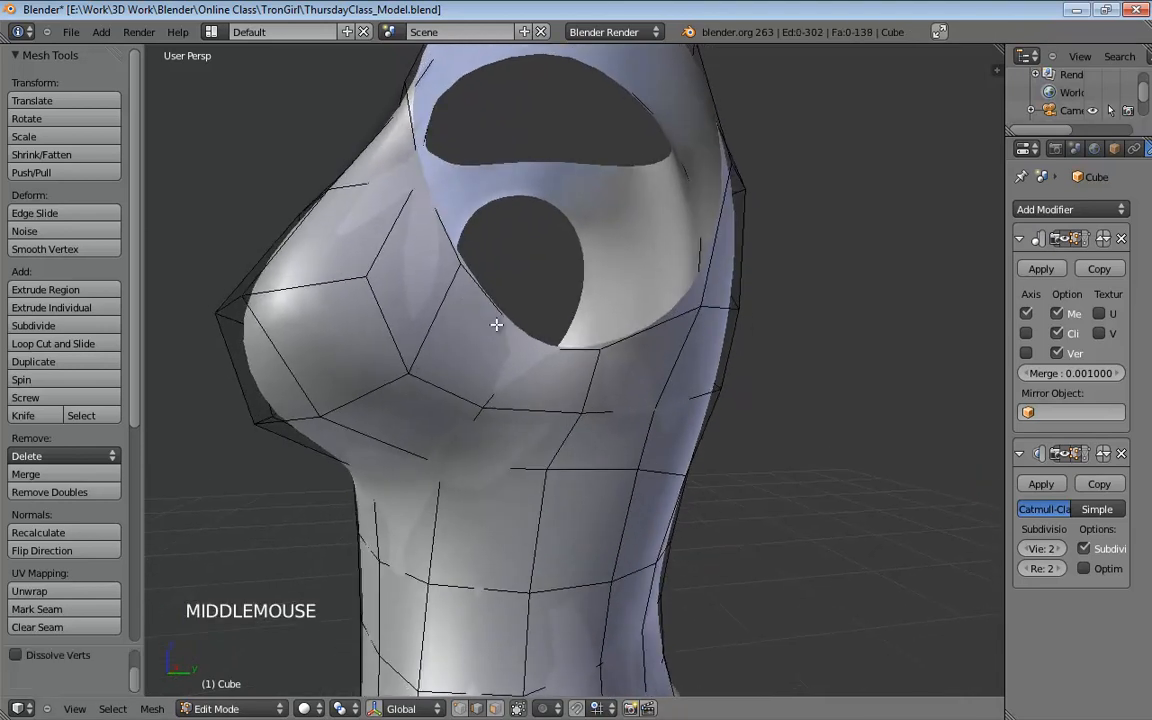
pyautogui.moveTo(498, 313); pyautogui.dragTo(548, 268, button='middle')
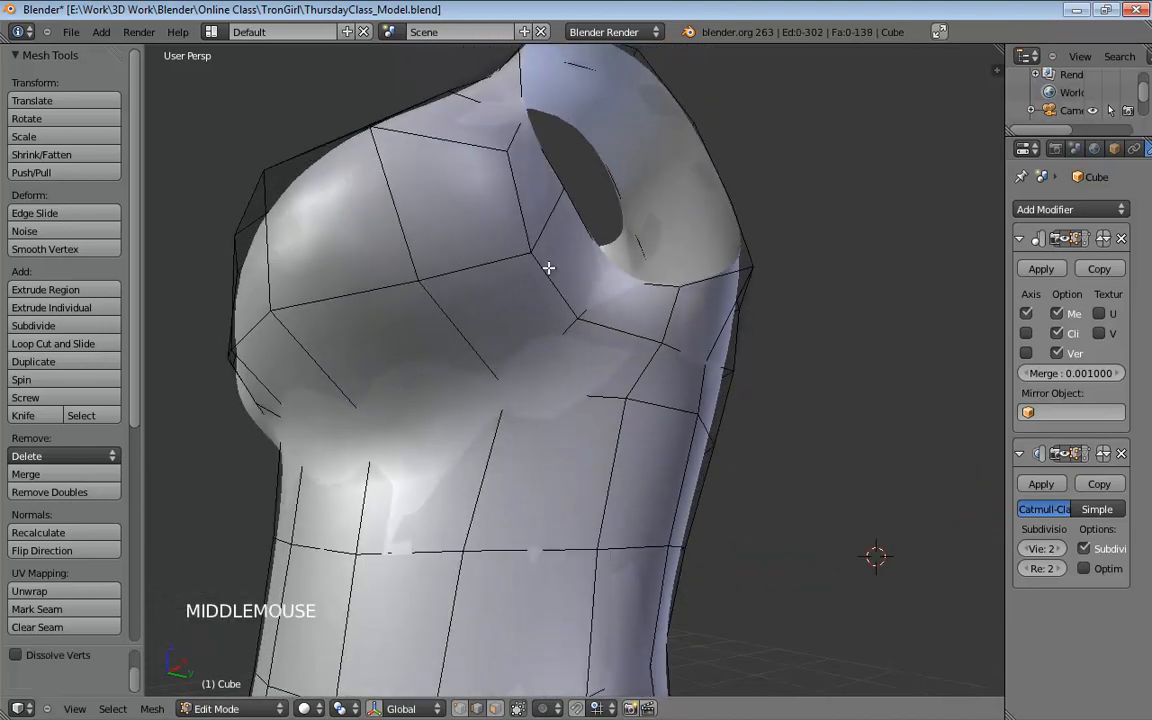
pyautogui.moveTo(512, 310); pyautogui.dragTo(468, 298, button='middle')
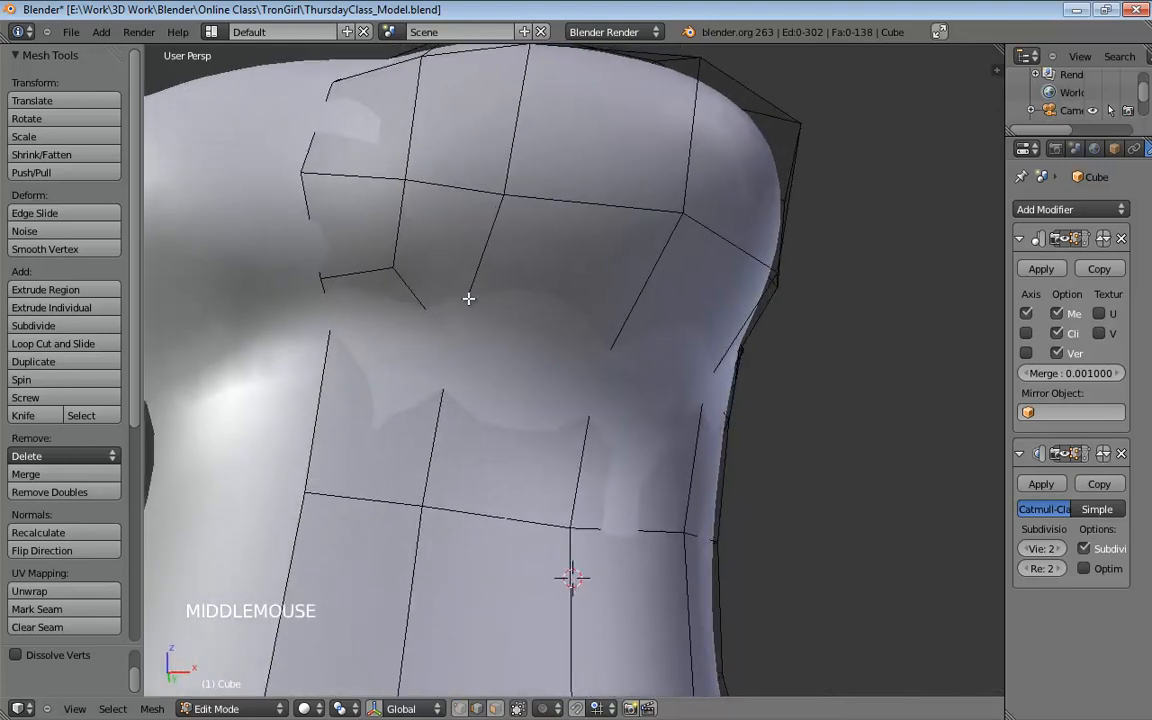
pyautogui.press('x')
pyautogui.click(414, 292)
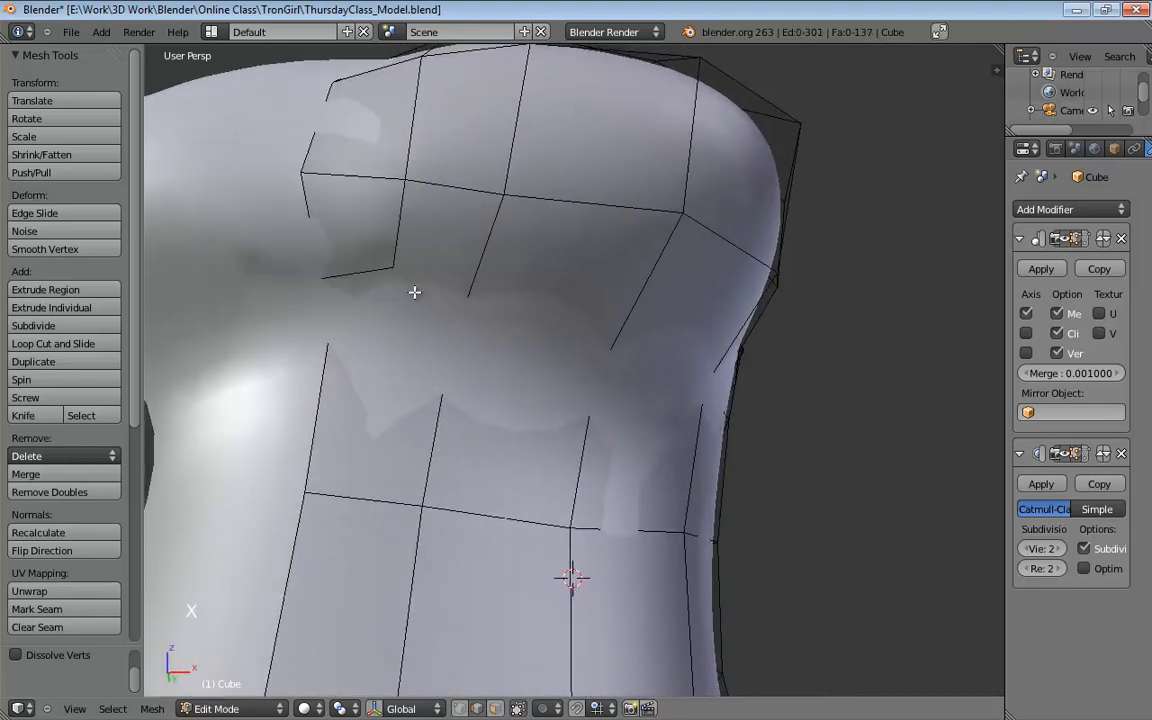
# Knife a new edge line across the underside of the bust and up its outer side to the armhole rim
pyautogui.press('k')
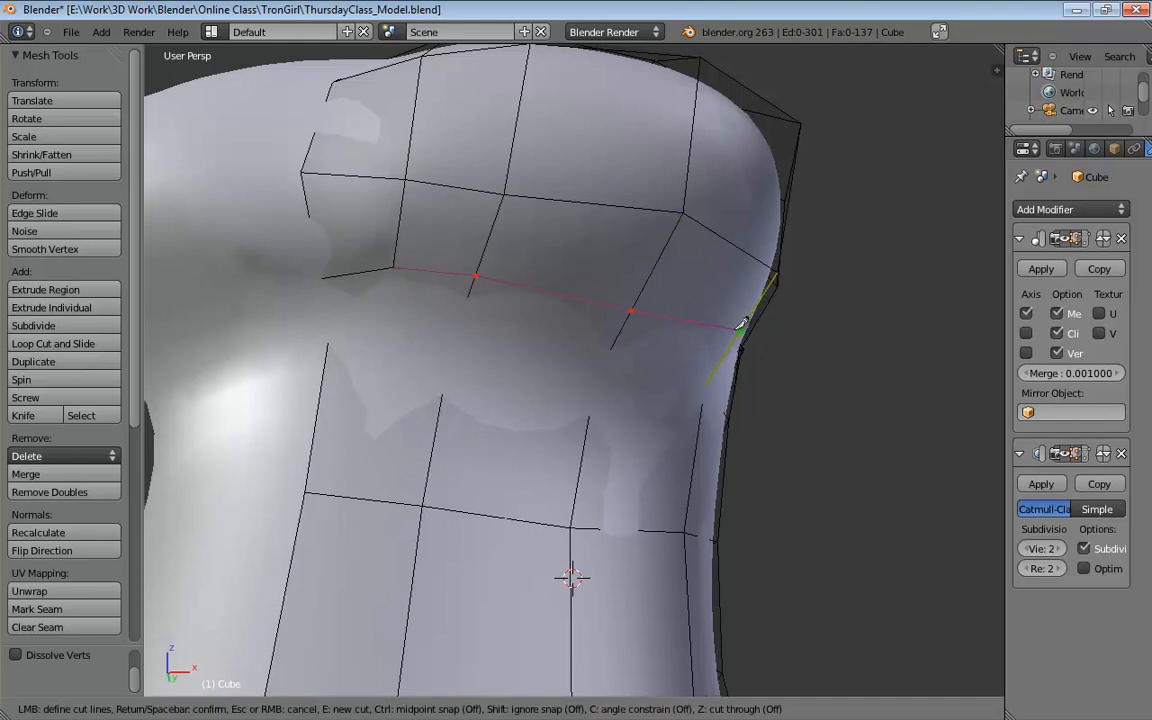
pyautogui.moveTo(743, 328); pyautogui.dragTo(482, 327, button='middle')
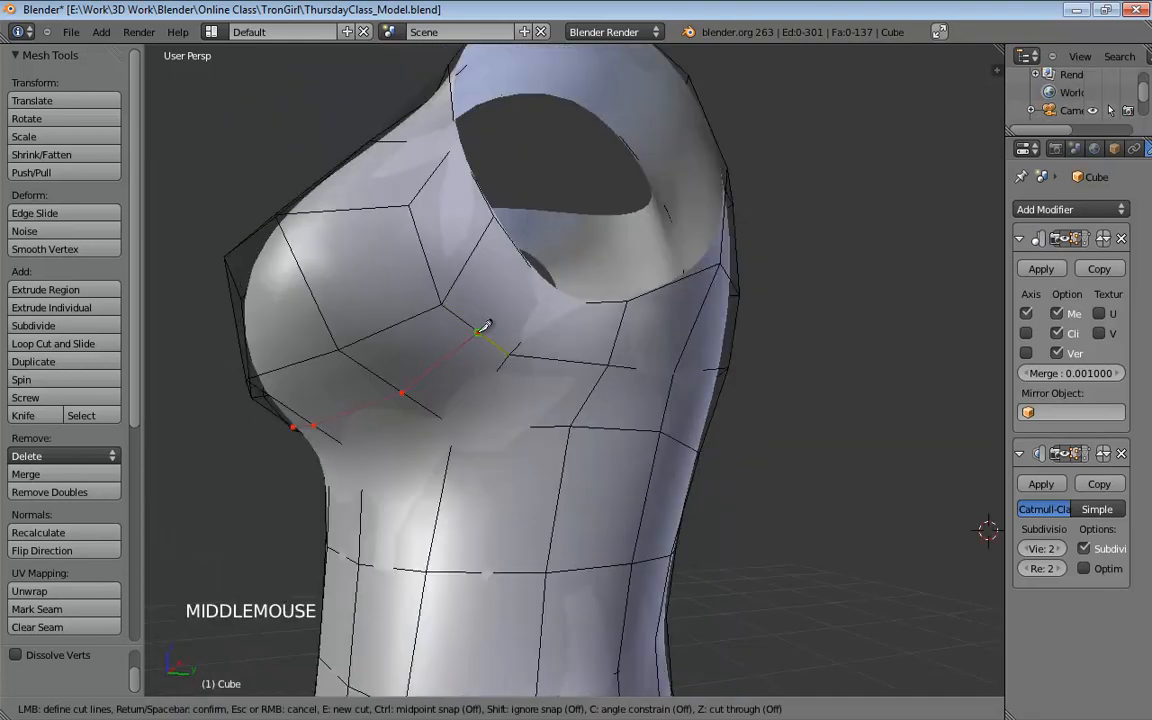
pyautogui.click(480, 330)
pyautogui.press('Return')
# Reposition the vertices on the upper outer bust and the front armhole rim to space out the new faces
pyautogui.moveTo(538, 262); pyautogui.dragTo(453, 310, button='middle')
pyautogui.hotkey('ctrl', 'Tab')
pyautogui.click(388, 316)
pyautogui.click(398, 334)
pyautogui.click(484, 287)
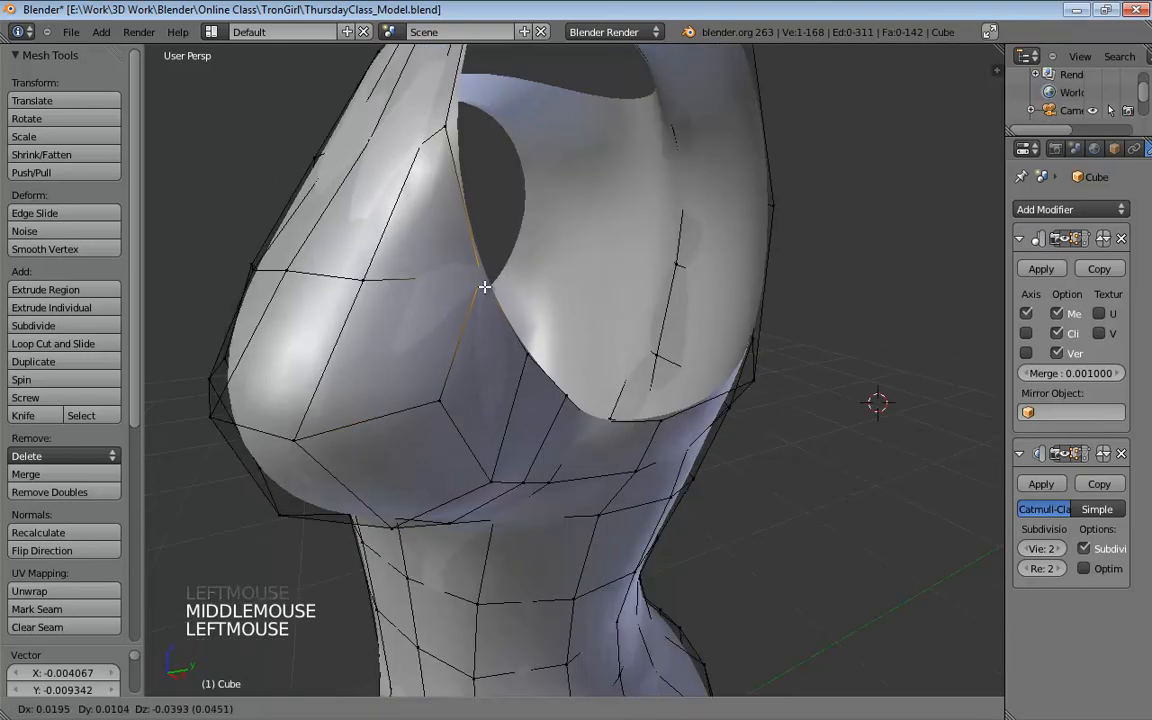
# Adjust the outer bust vertex and the two lower front armhole vertices for an even, rounded rim
pyautogui.moveTo(522, 344); pyautogui.dragTo(476, 316, button='middle')
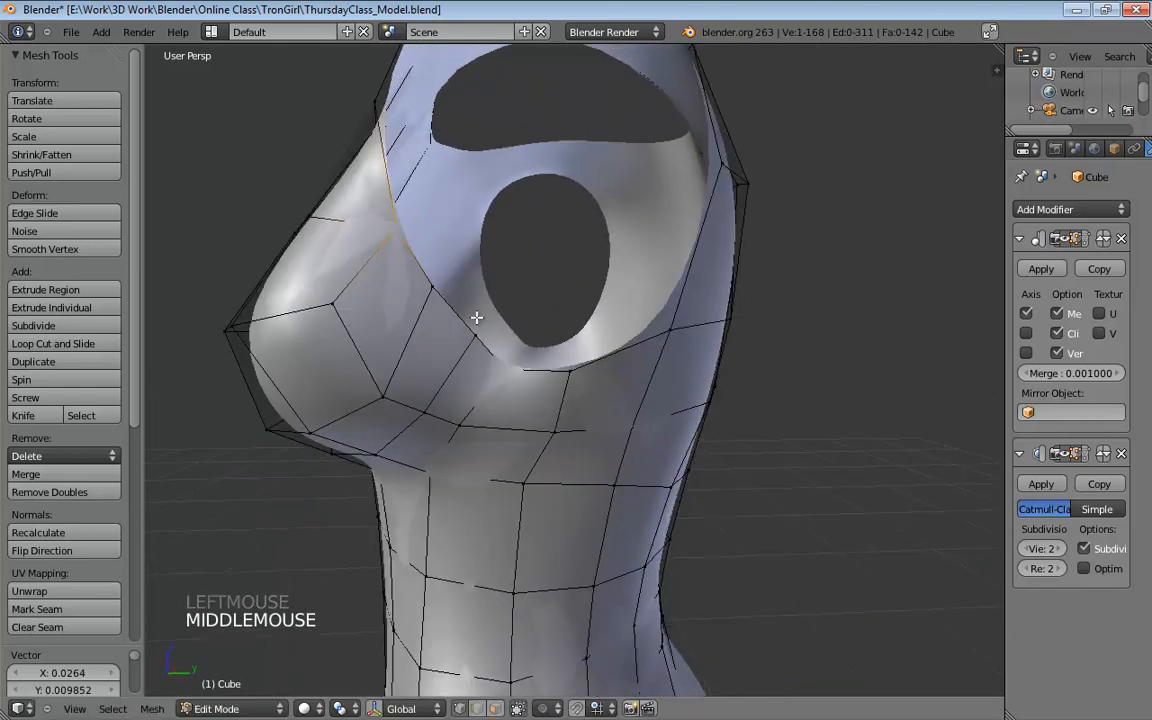
pyautogui.click(366, 387)
pyautogui.click(432, 298)
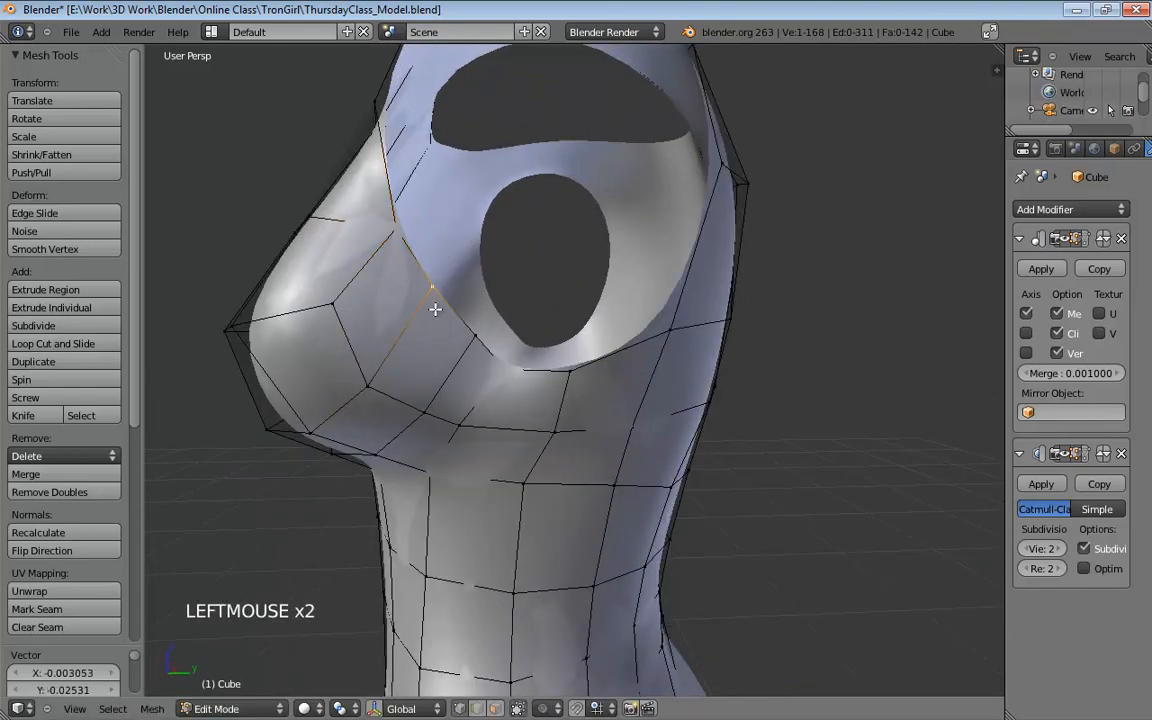
pyautogui.click(474, 356)
pyautogui.moveTo(476, 390); pyautogui.dragTo(411, 368, button='middle')
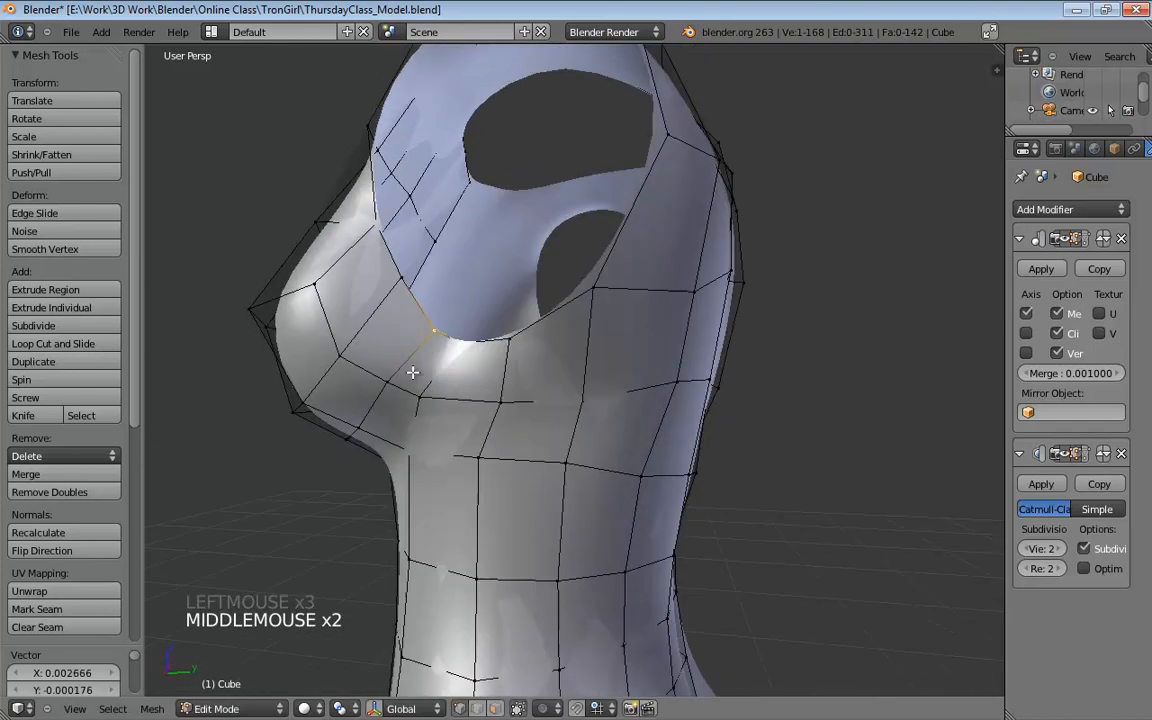
# Move the new cut's vertices on the lower outer side of the bust to smooth its underside
pyautogui.moveTo(384, 388); pyautogui.dragTo(374, 400)
pyautogui.moveTo(374, 400); pyautogui.dragTo(376, 413, button='middle')
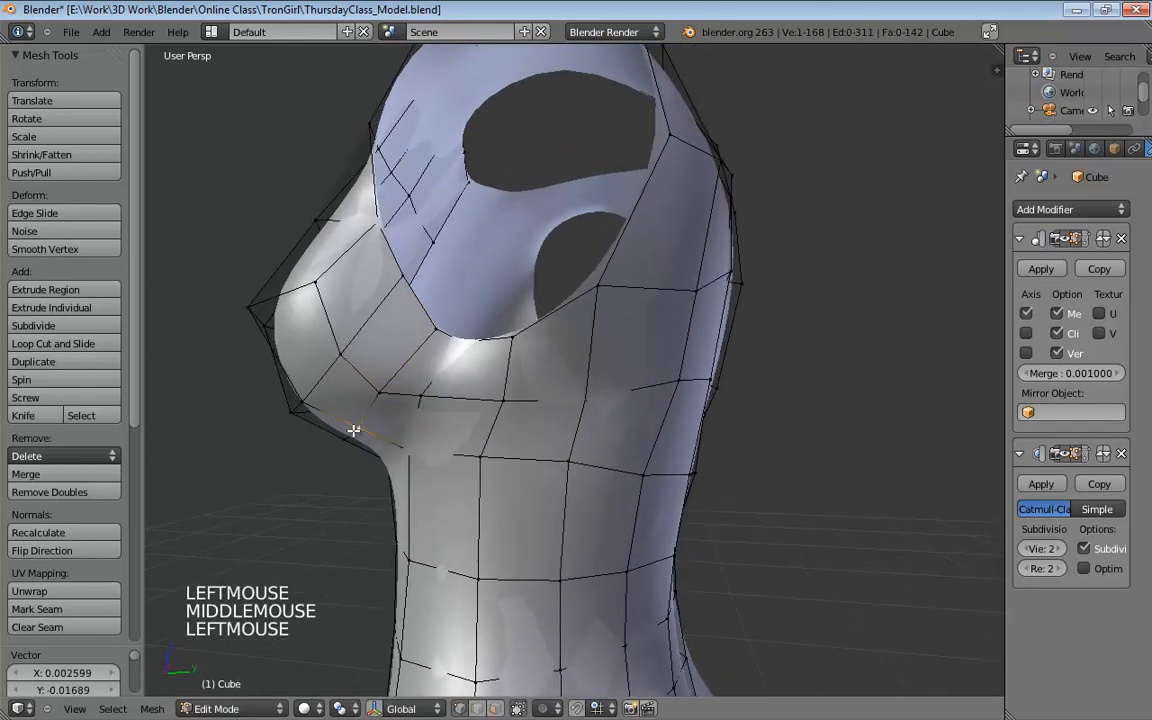
pyautogui.moveTo(354, 430); pyautogui.dragTo(357, 435)
# In the wireframe side view, select the edge line along the bust's underside from outer side to centre seam and move it slightly down and forward
pyautogui.press('KP_1')
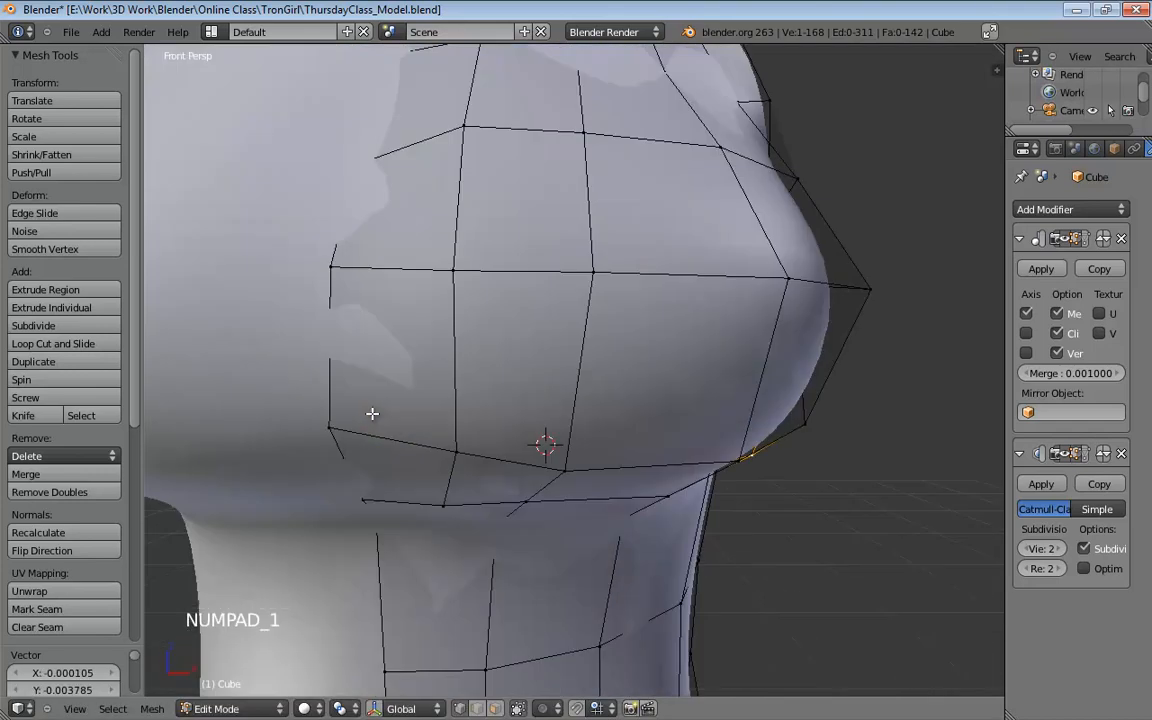
pyautogui.press('KP_3')
pyautogui.press('KP_5')
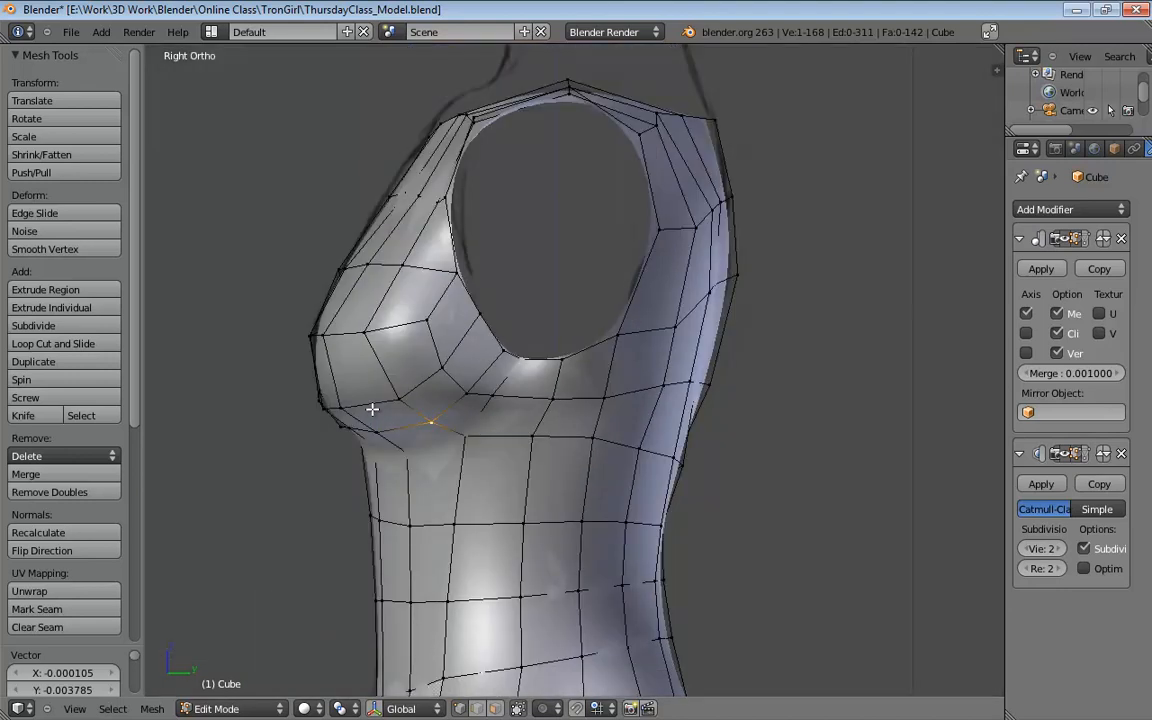
pyautogui.press('z')
pyautogui.keyDown('shift'); pyautogui.moveTo(373, 409); pyautogui.dragTo(465, 391, button='middle'); pyautogui.keyUp('shift')
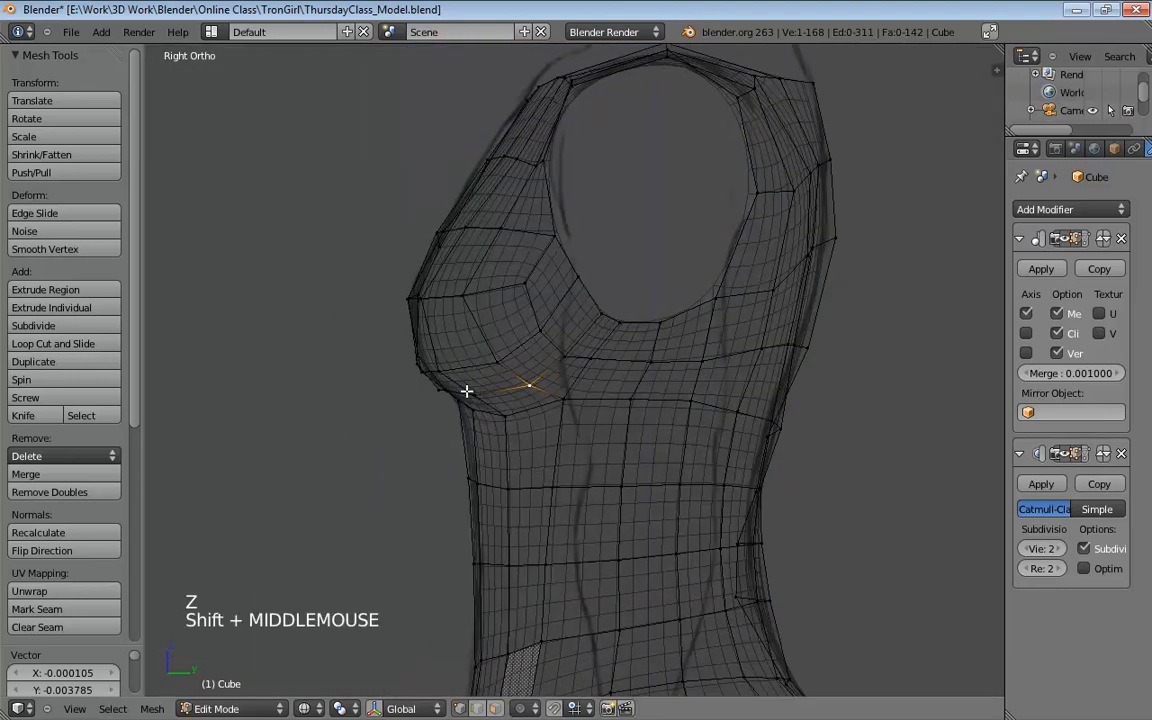
pyautogui.scroll(4, 465, 395)
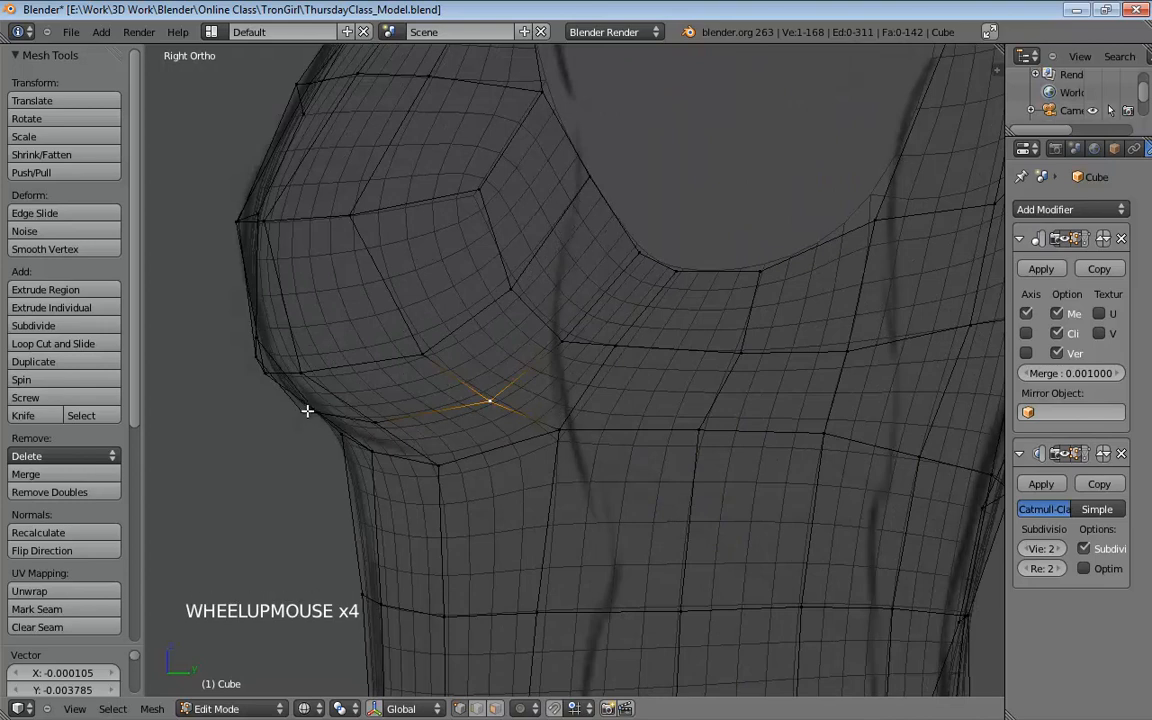
pyautogui.hotkey('ctrl', 'Tab')
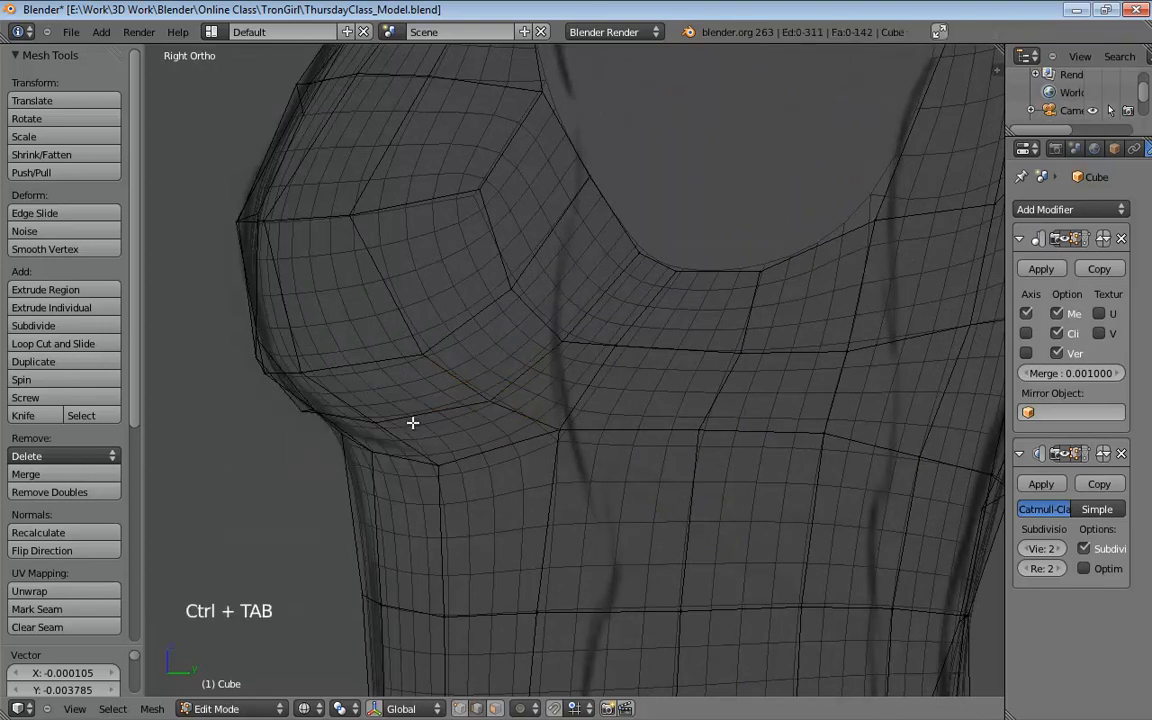
pyautogui.keyDown('shift'); pyautogui.click(309, 411); pyautogui.keyUp('shift')
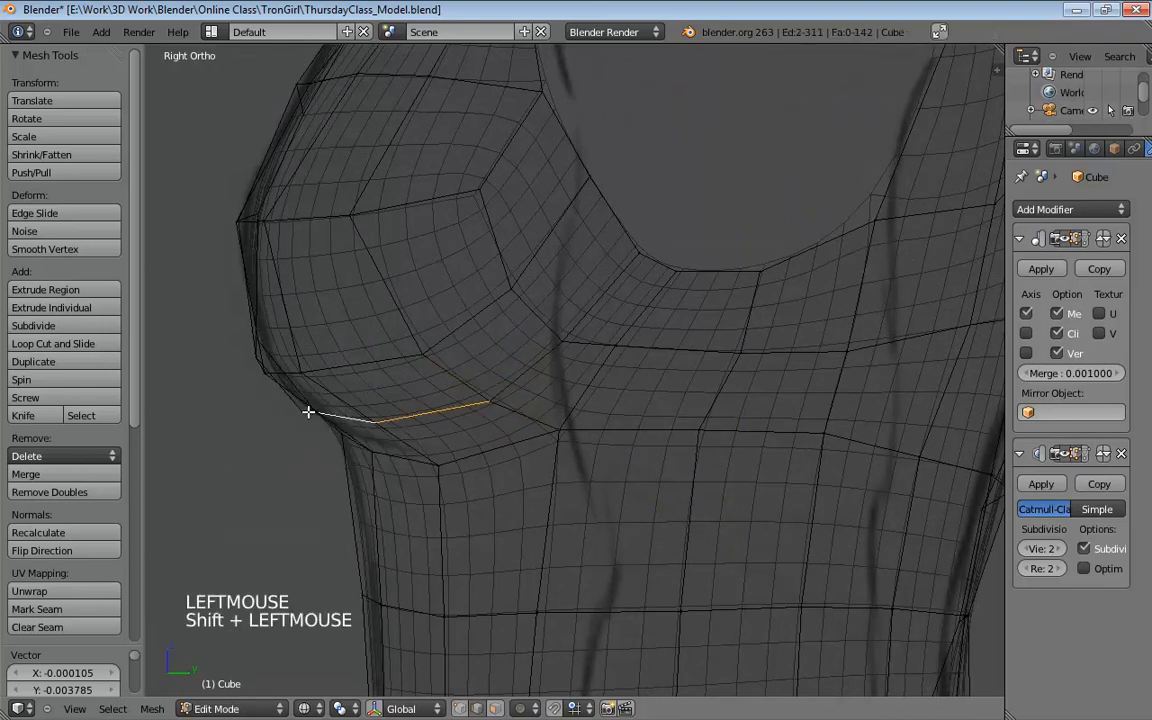
pyautogui.moveTo(445, 391); pyautogui.dragTo(352, 316, button='middle')
pyautogui.keyDown('shift'); pyautogui.click(321, 288); pyautogui.keyUp('shift')
pyautogui.moveTo(516, 321); pyautogui.dragTo(362, 410, button='middle')
pyautogui.press('KP_1')
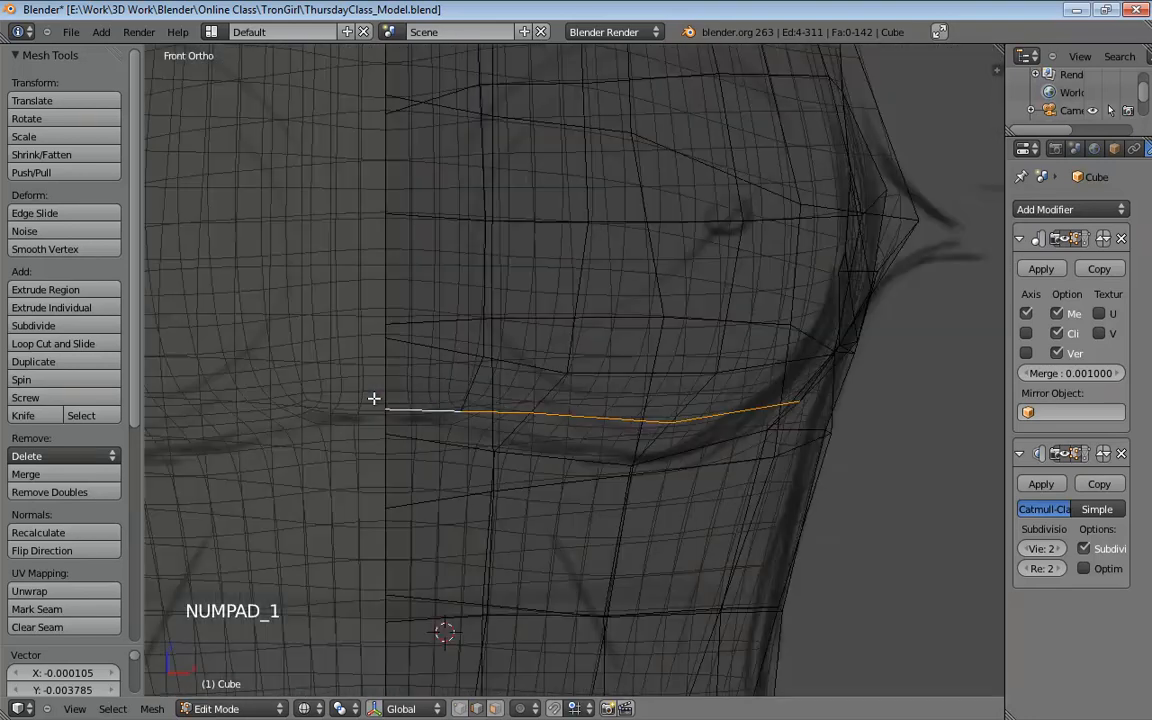
pyautogui.press('KP_3')
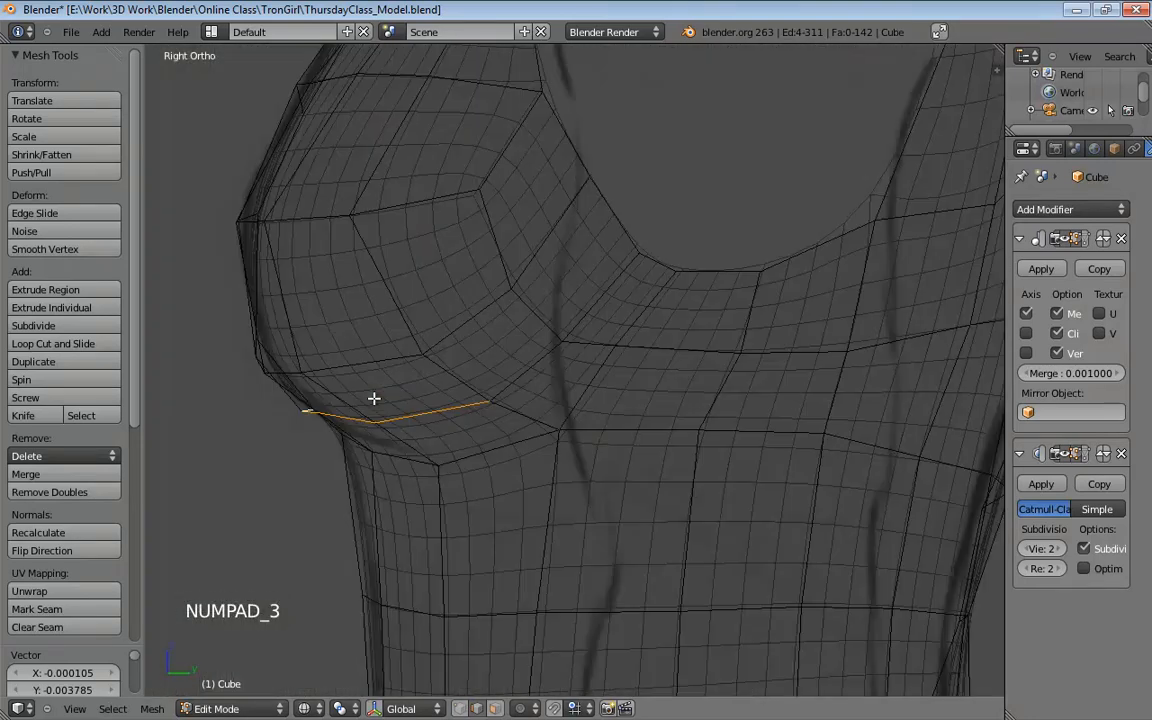
pyautogui.press('g')
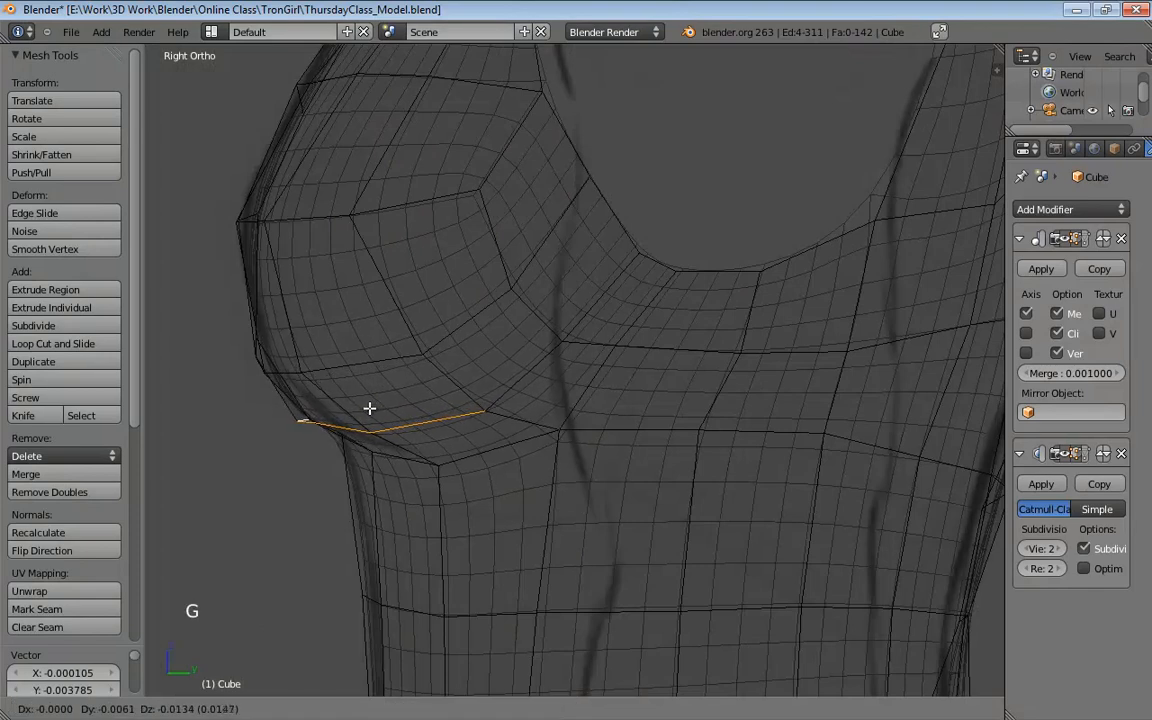
pyautogui.click(368, 408)
# Merge the centre-seam vertex of the under-bust edge line into the seam vertex just below it, using At Last
pyautogui.moveTo(368, 408); pyautogui.dragTo(411, 405, button='middle')
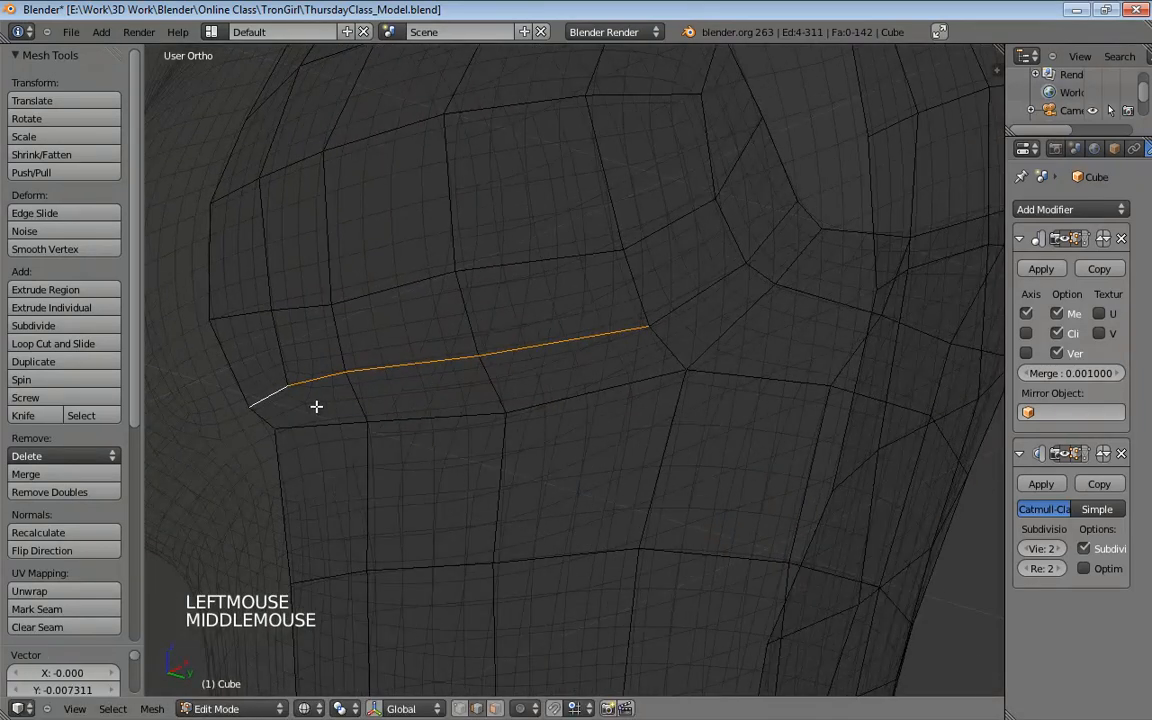
pyautogui.hotkey('ctrl', 'Tab')
pyautogui.click(245, 378)
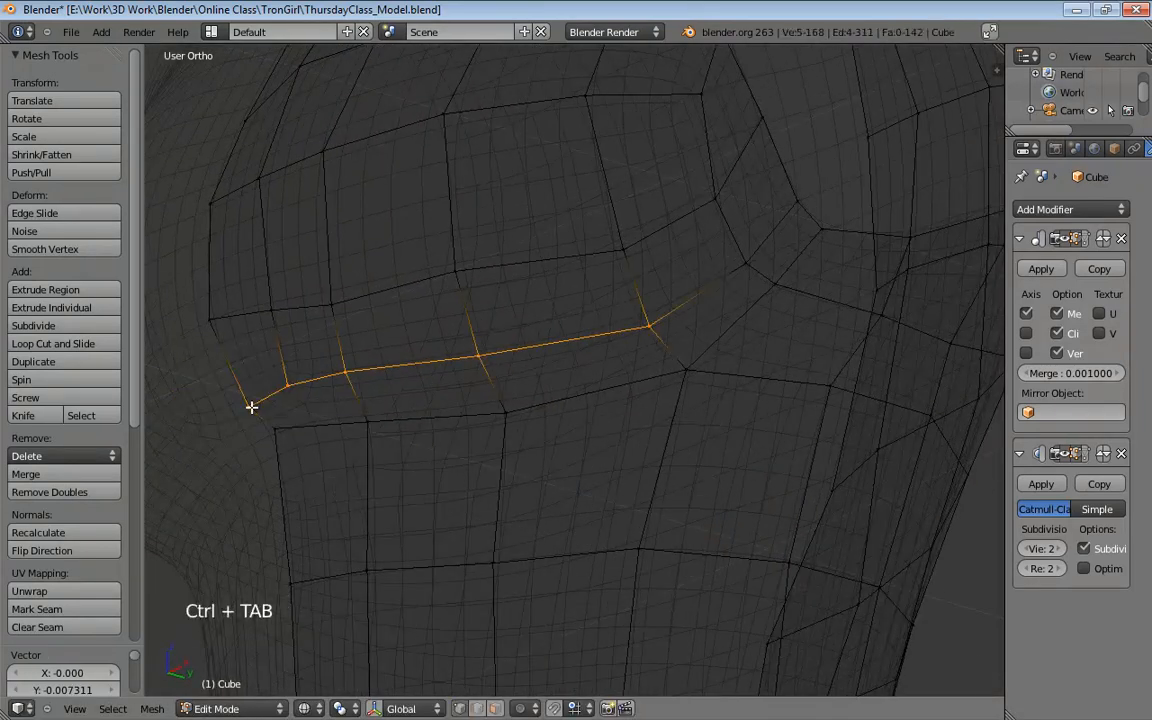
pyautogui.click(251, 407)
pyautogui.keyDown('shift'); pyautogui.click(272, 425); pyautogui.keyUp('shift')
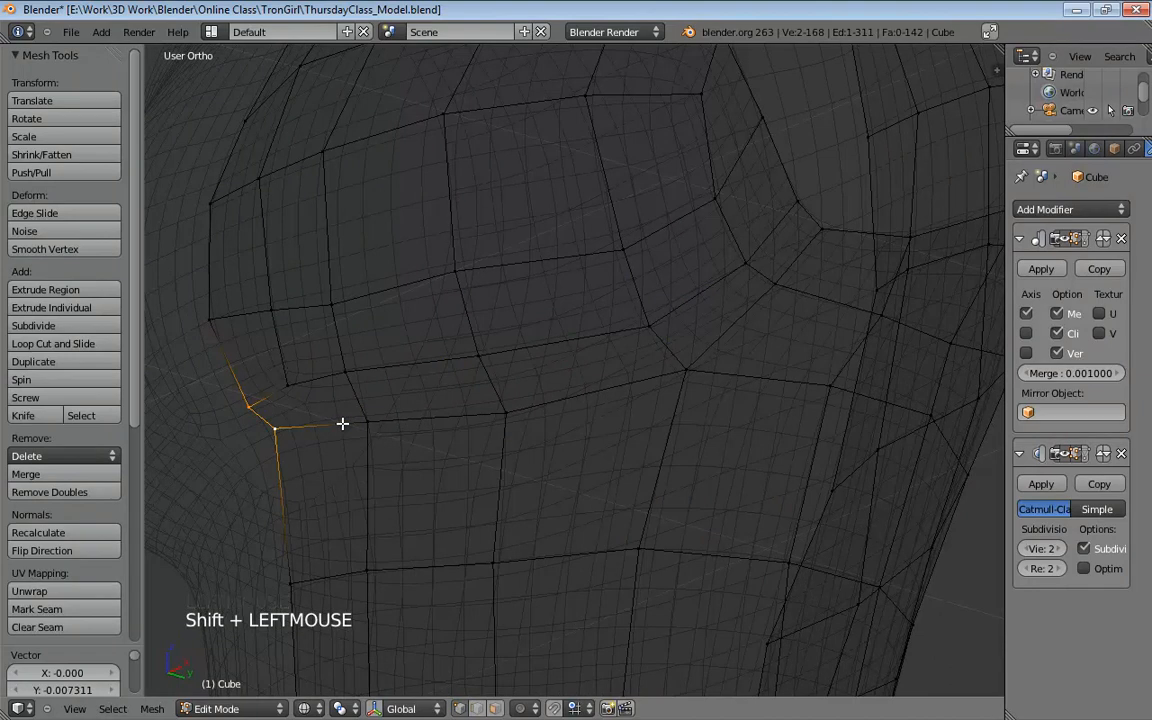
pyautogui.hotkey('alt', 'm')
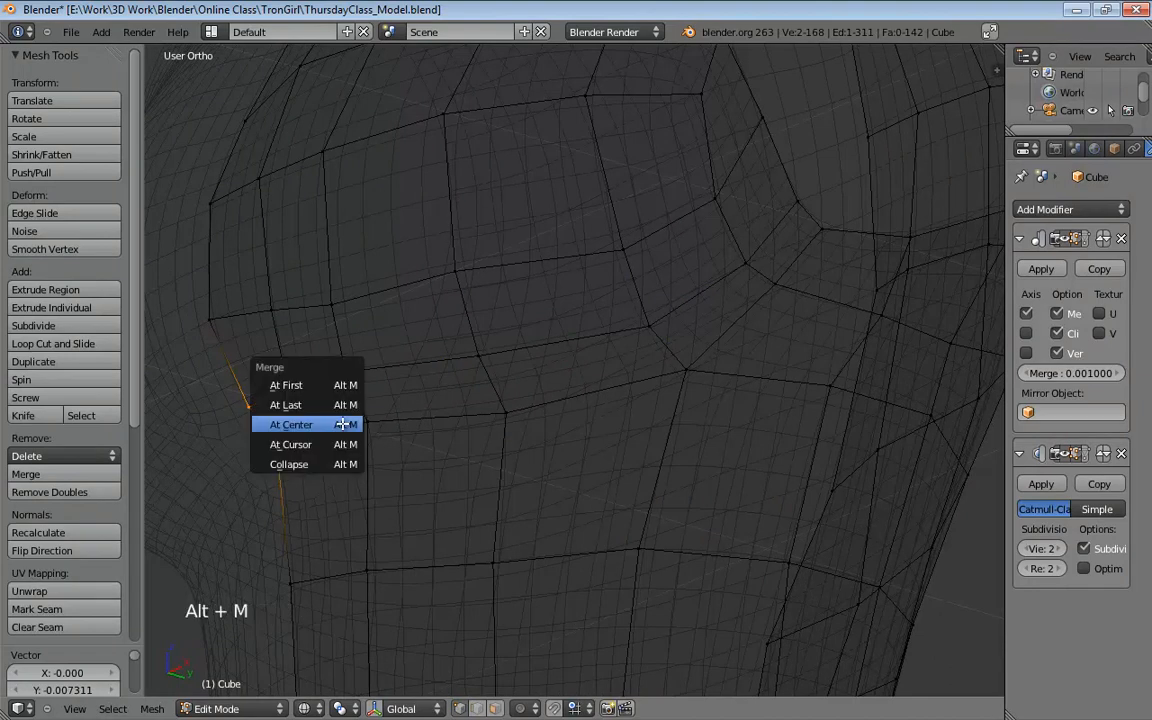
pyautogui.click(300, 404)
# Raise the three vertices of the crease line under the bust closer to the bust's lower edge
pyautogui.moveTo(494, 428); pyautogui.dragTo(363, 453, button='middle')
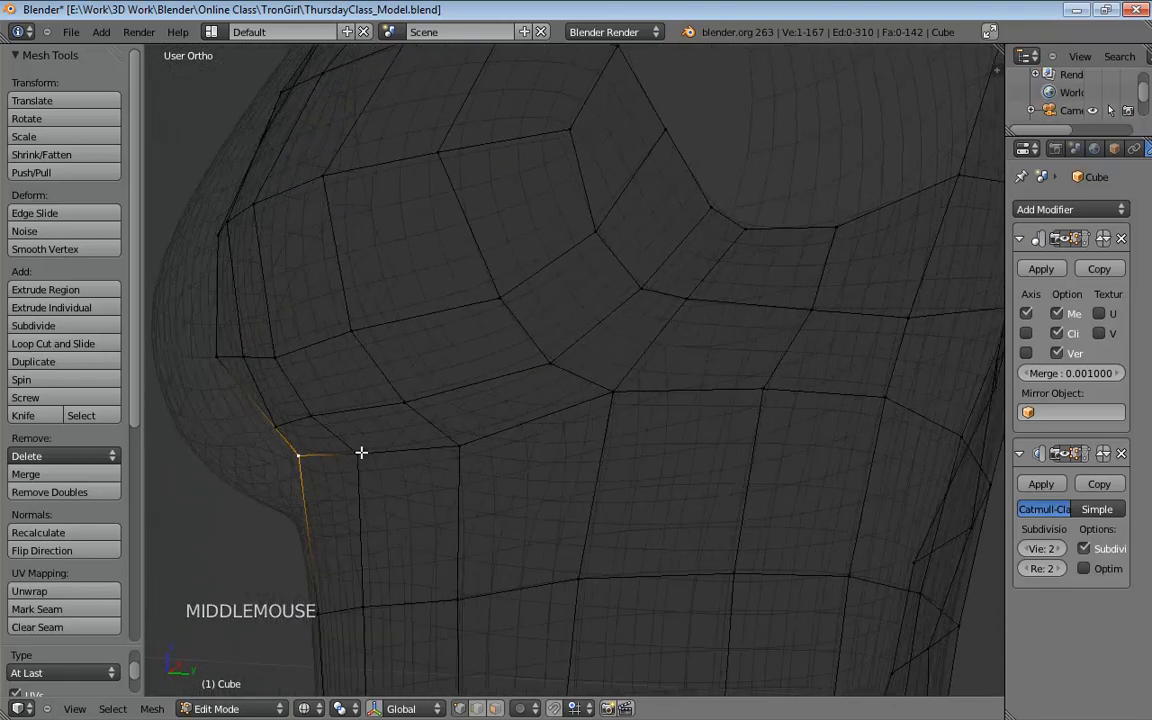
pyautogui.click(358, 453)
pyautogui.keyDown('shift'); pyautogui.click(458, 446); pyautogui.keyUp('shift')
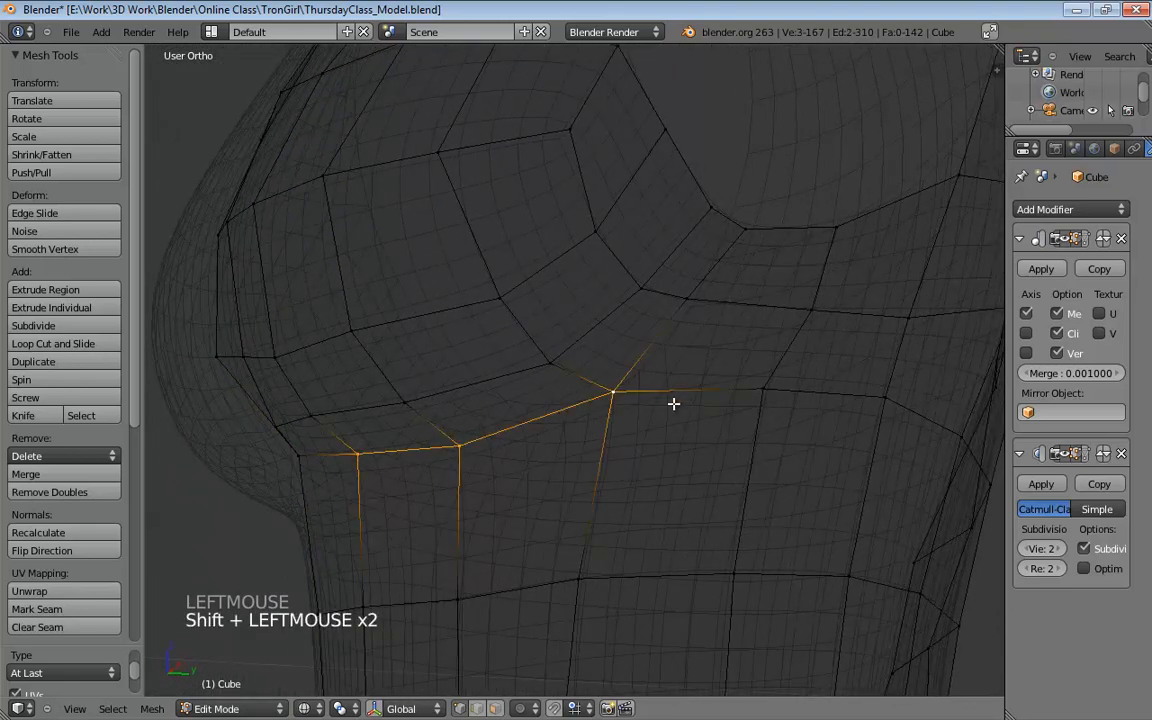
pyautogui.press('KP_3')
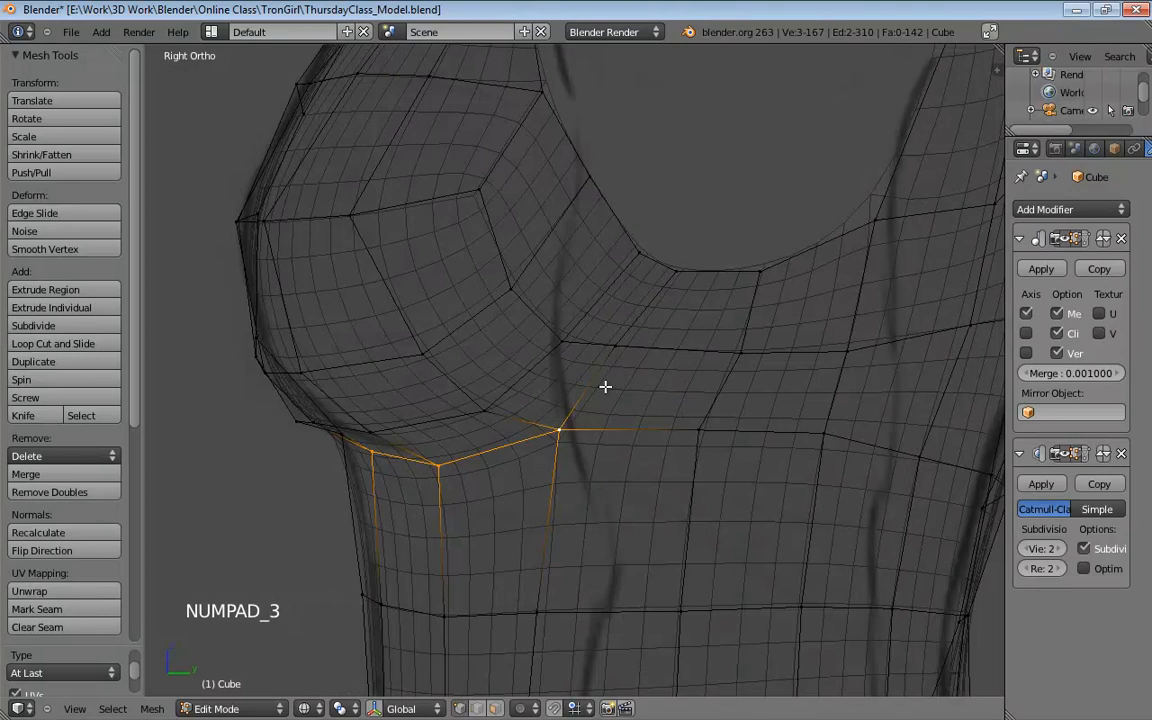
pyautogui.press('g')
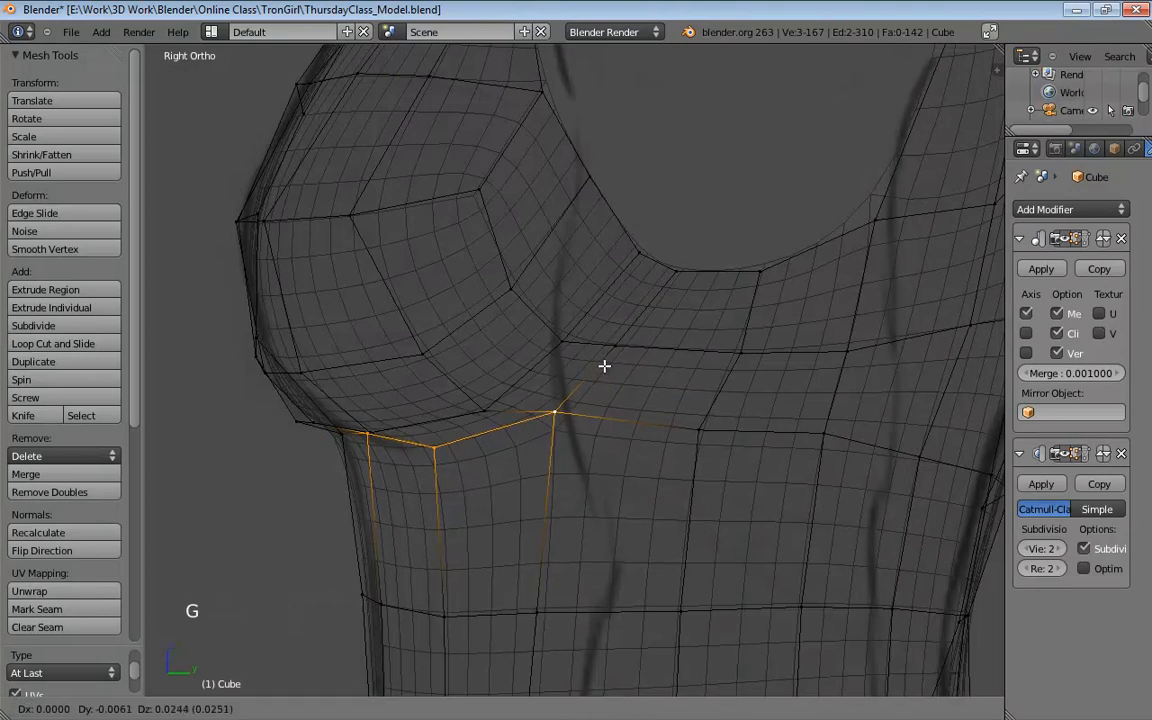
pyautogui.click(635, 386)
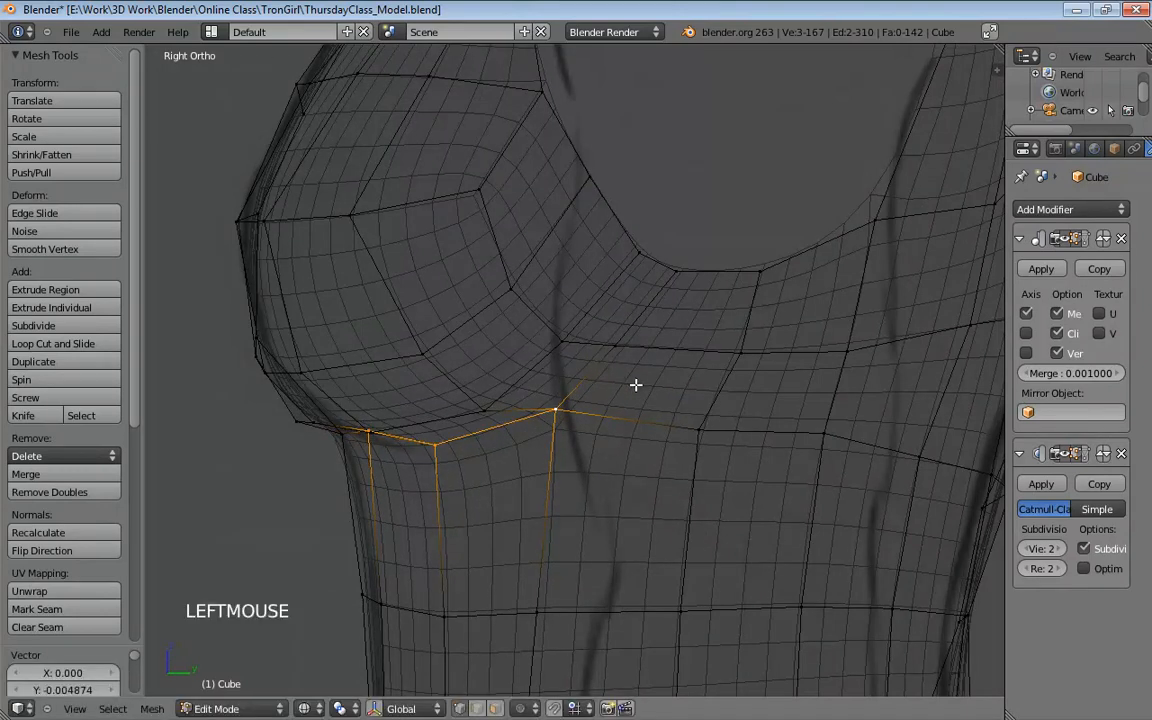
# In solid shading, reposition the vertices along the bust's underside from the centre seam outward to round its lower surface
pyautogui.moveTo(635, 386); pyautogui.dragTo(562, 381, button='middle')
pyautogui.scroll(-2, 663, 386)
pyautogui.press('z')
pyautogui.scroll(-2, 702, 373)
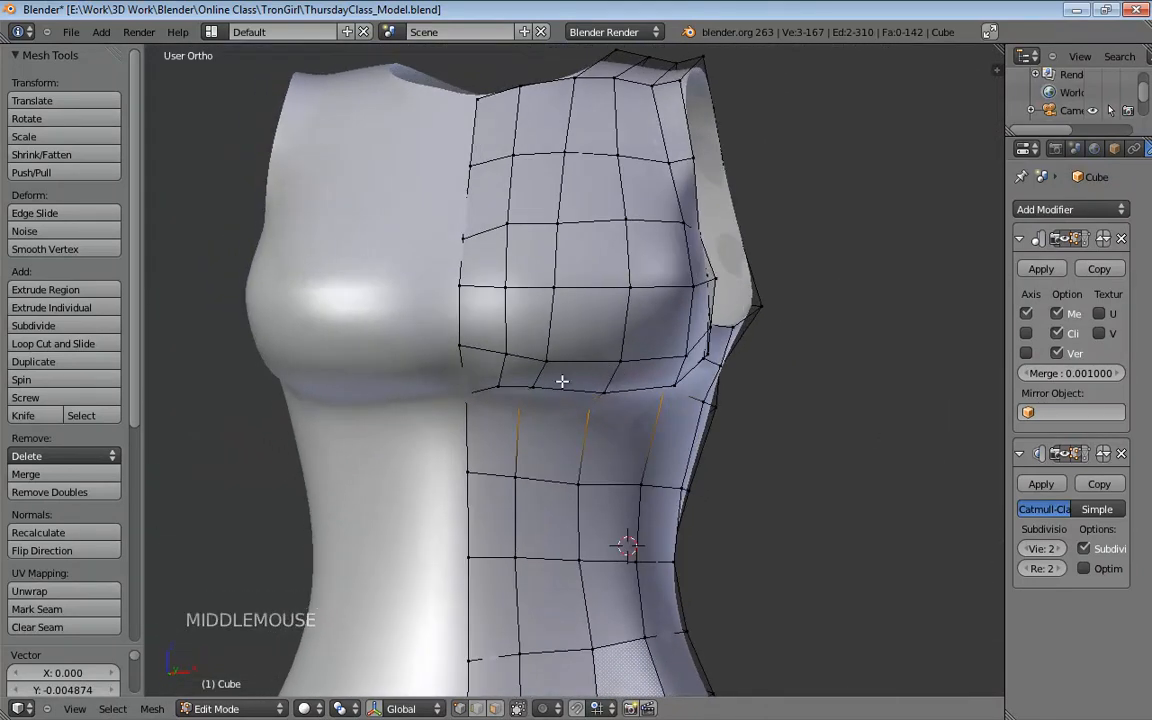
pyautogui.moveTo(466, 393); pyautogui.dragTo(506, 341)
pyautogui.moveTo(506, 341); pyautogui.dragTo(518, 247, button='middle')
pyautogui.moveTo(518, 247); pyautogui.dragTo(557, 242)
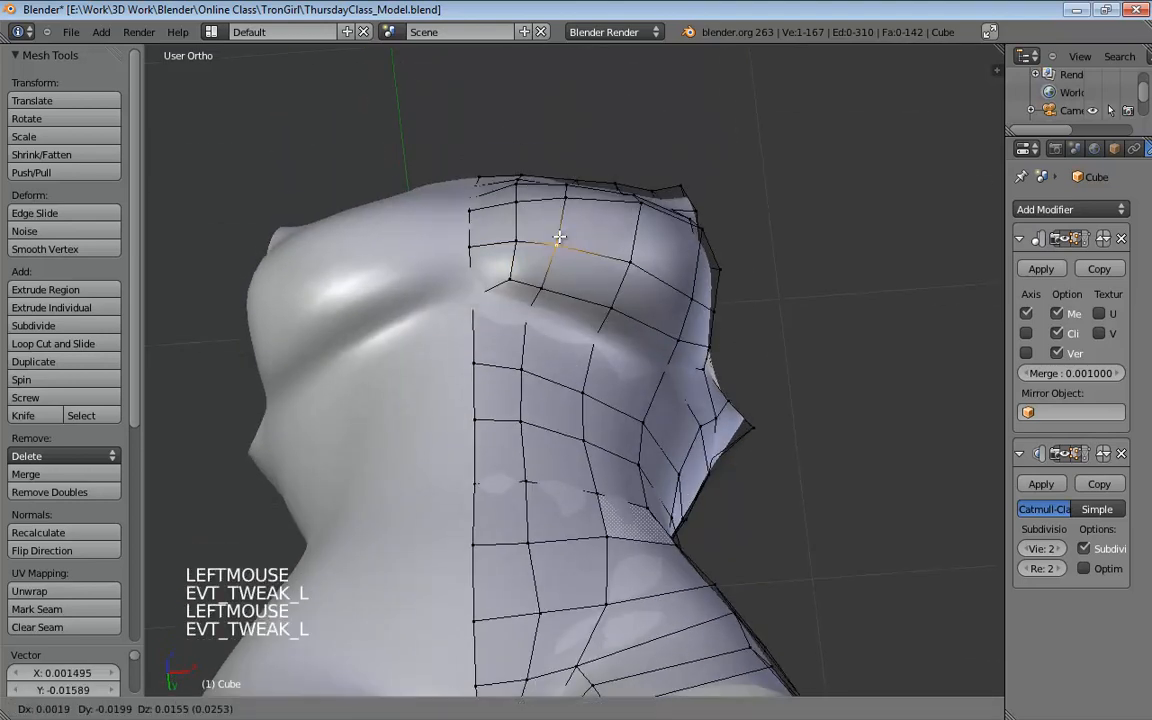
pyautogui.moveTo(613, 253)
pyautogui.mouseDown(button='middle')
pyautogui.moveTo(600, 240)
pyautogui.moveTo(615, 230)
pyautogui.mouseUp(button='middle')
pyautogui.click(625, 226)
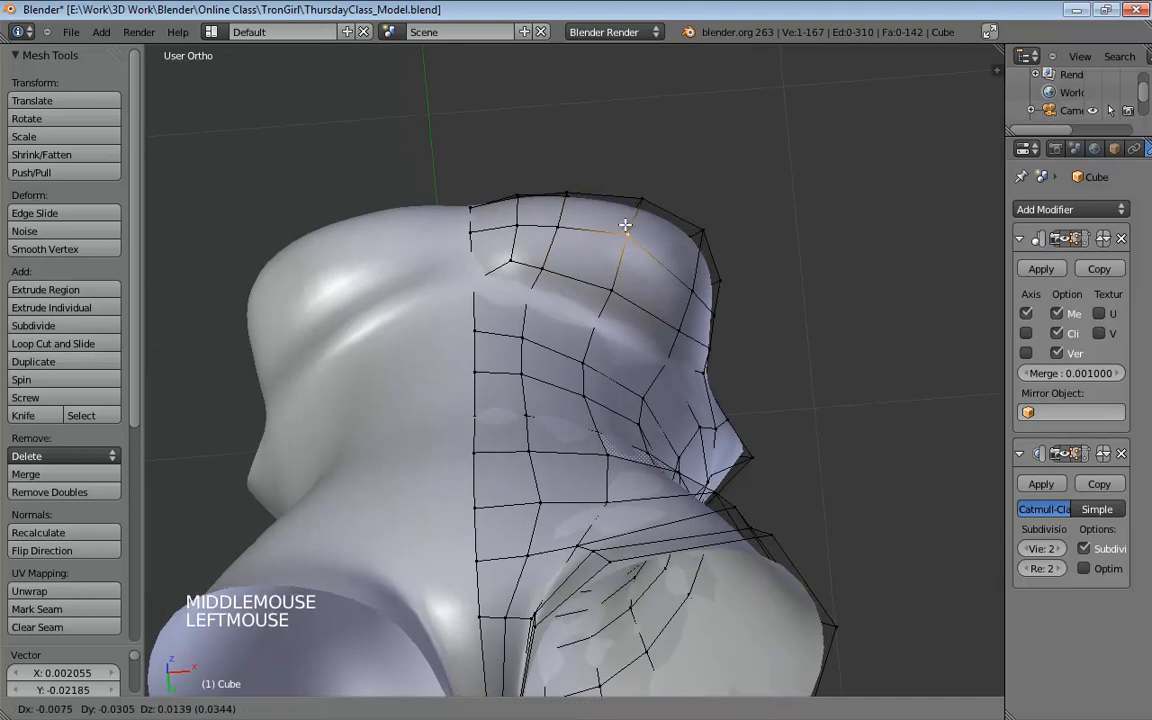
# Adjust the vertices along the bust's front contour, seen from below, and the inner underside vertex for a rounder curve
pyautogui.click(699, 231)
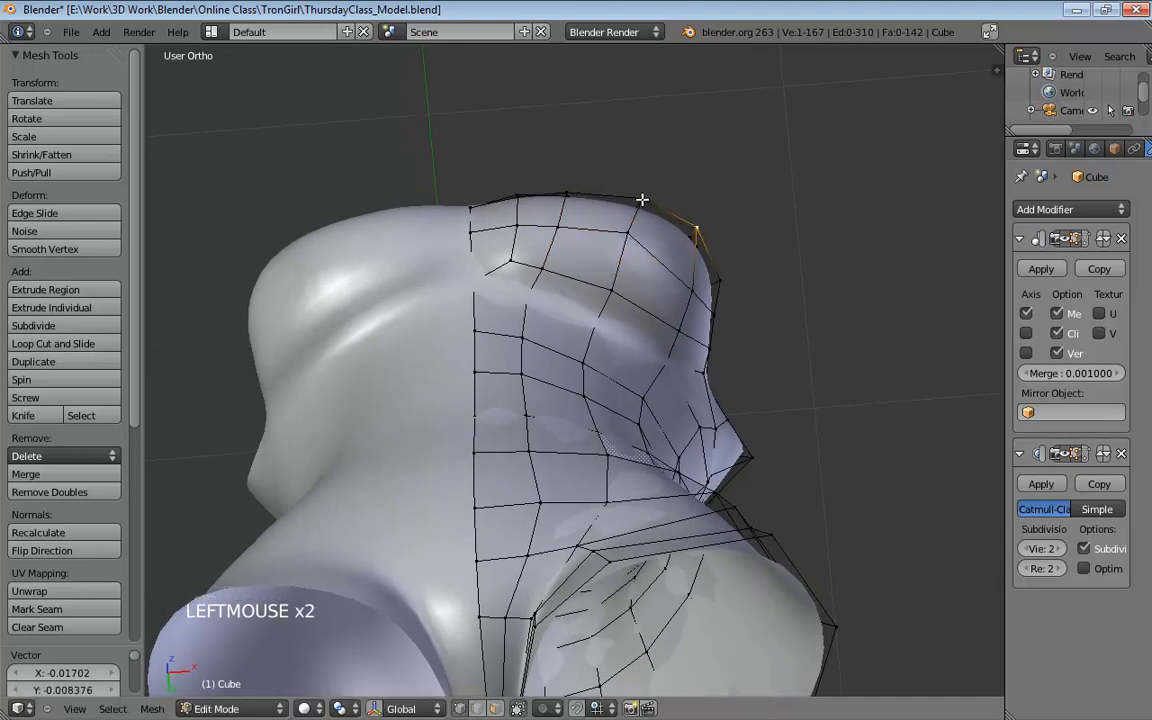
pyautogui.moveTo(643, 198); pyautogui.dragTo(639, 185)
pyautogui.moveTo(580, 187)
pyautogui.mouseDown(button='middle')
pyautogui.moveTo(600, 190)
pyautogui.moveTo(581, 188)
pyautogui.mouseUp(button='middle')
pyautogui.moveTo(581, 188); pyautogui.dragTo(578, 177)
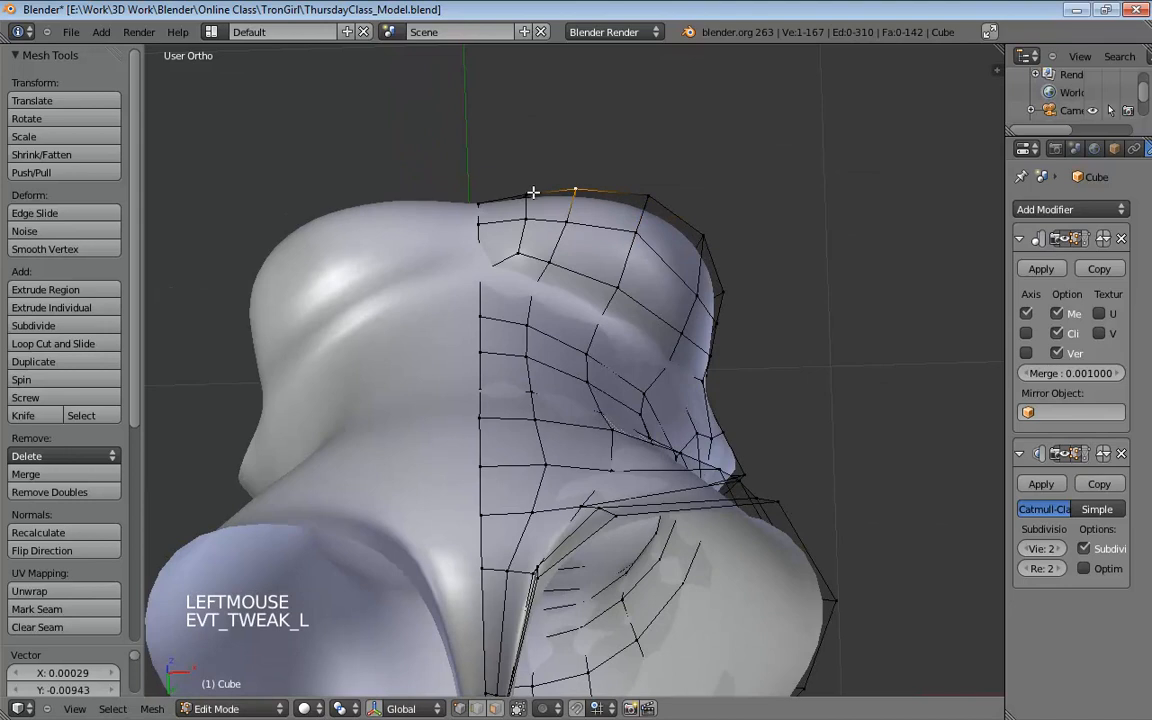
pyautogui.moveTo(477, 203); pyautogui.dragTo(590, 190)
pyautogui.moveTo(575, 222); pyautogui.dragTo(592, 213)
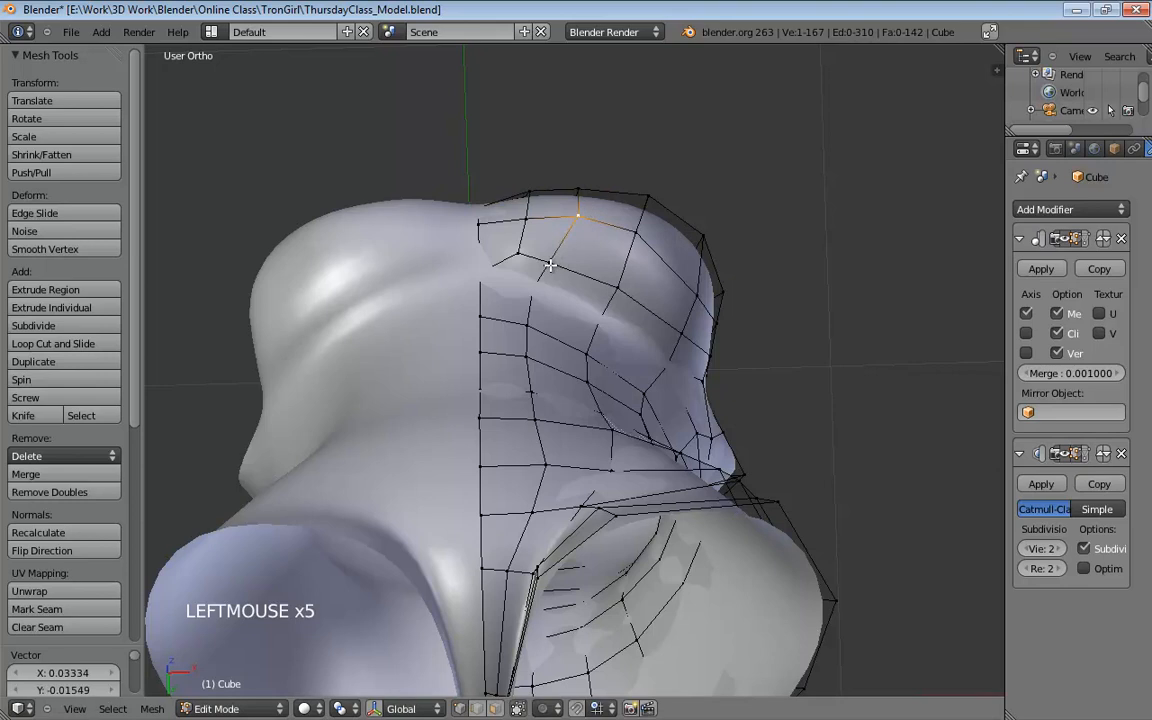
# Shift the vertices along the lower bust and its outer side, ending with the upper outer vertex beside the armhole
pyautogui.moveTo(557, 265); pyautogui.dragTo(572, 262)
pyautogui.moveTo(572, 262); pyautogui.dragTo(609, 337, button='middle')
pyautogui.click(609, 373)
pyautogui.moveTo(609, 337); pyautogui.dragTo(603, 338)
pyautogui.moveTo(603, 338); pyautogui.dragTo(638, 232, button='middle')
pyautogui.moveTo(638, 232); pyautogui.dragTo(649, 228)
pyautogui.moveTo(649, 228); pyautogui.dragTo(598, 310, button='middle')
pyautogui.click(694, 259)
# Even out the vertices across the upper bust and the chest vertex beside the front armhole rim
pyautogui.scroll(-4, 637, 306)
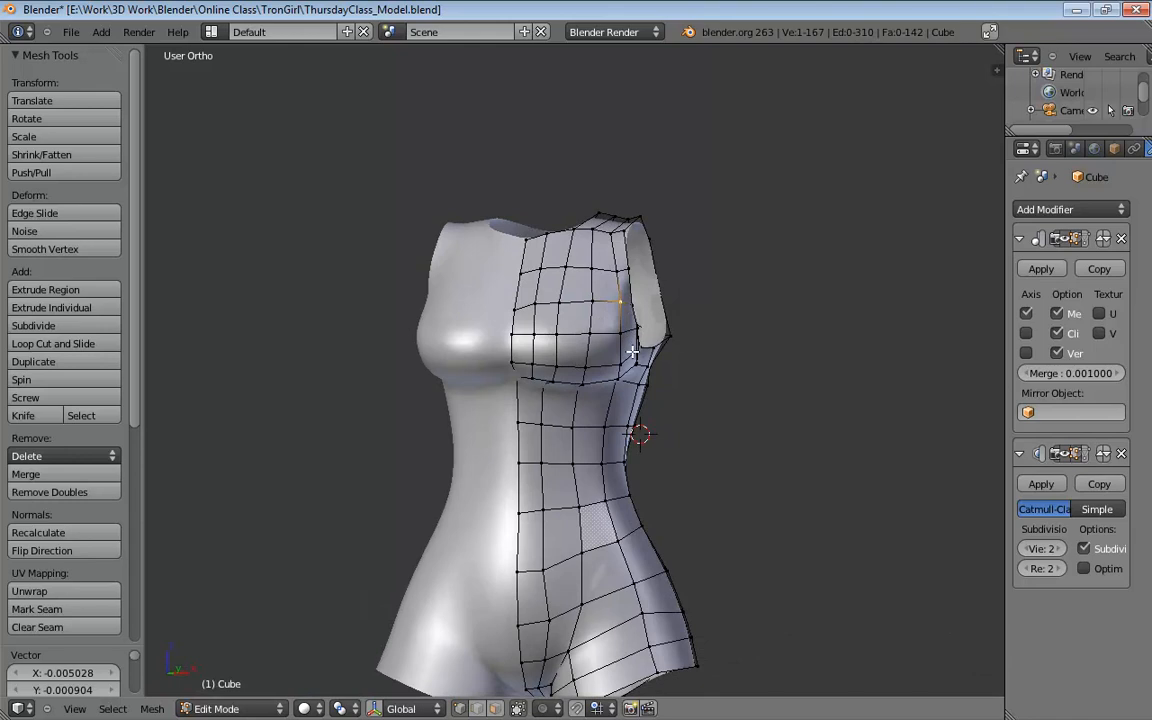
pyautogui.moveTo(650, 421)
pyautogui.keyDown('shift'); pyautogui.mouseDown(button='middle')
pyautogui.moveTo(650, 404)
pyautogui.moveTo(802, 411)
pyautogui.moveTo(707, 411)
pyautogui.moveTo(692, 388)
pyautogui.moveTo(618, 403)
pyautogui.moveTo(668, 406)
pyautogui.mouseUp(button='middle'); pyautogui.keyUp('shift')
pyautogui.press('Tab')
pyautogui.press('Tab')
pyautogui.moveTo(650, 400); pyautogui.dragTo(658, 370, button='middle')
pyautogui.moveTo(595, 314); pyautogui.dragTo(628, 303)
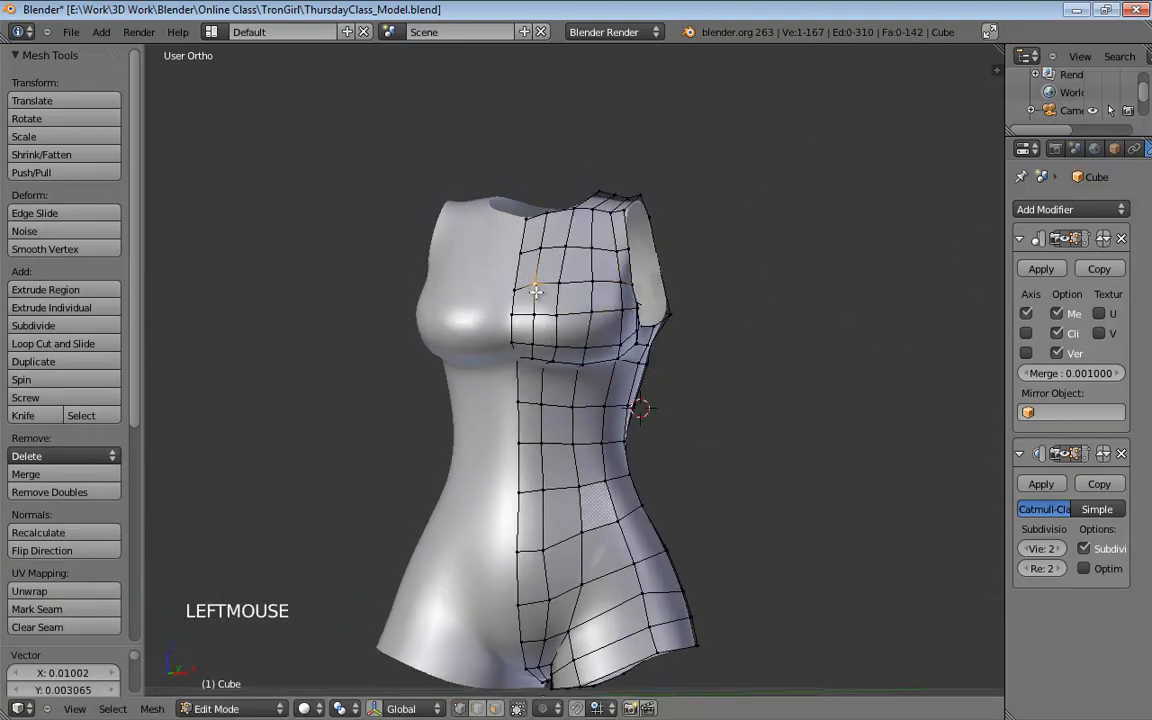
pyautogui.moveTo(535, 290); pyautogui.dragTo(600, 246, button='middle')
pyautogui.click(601, 244)
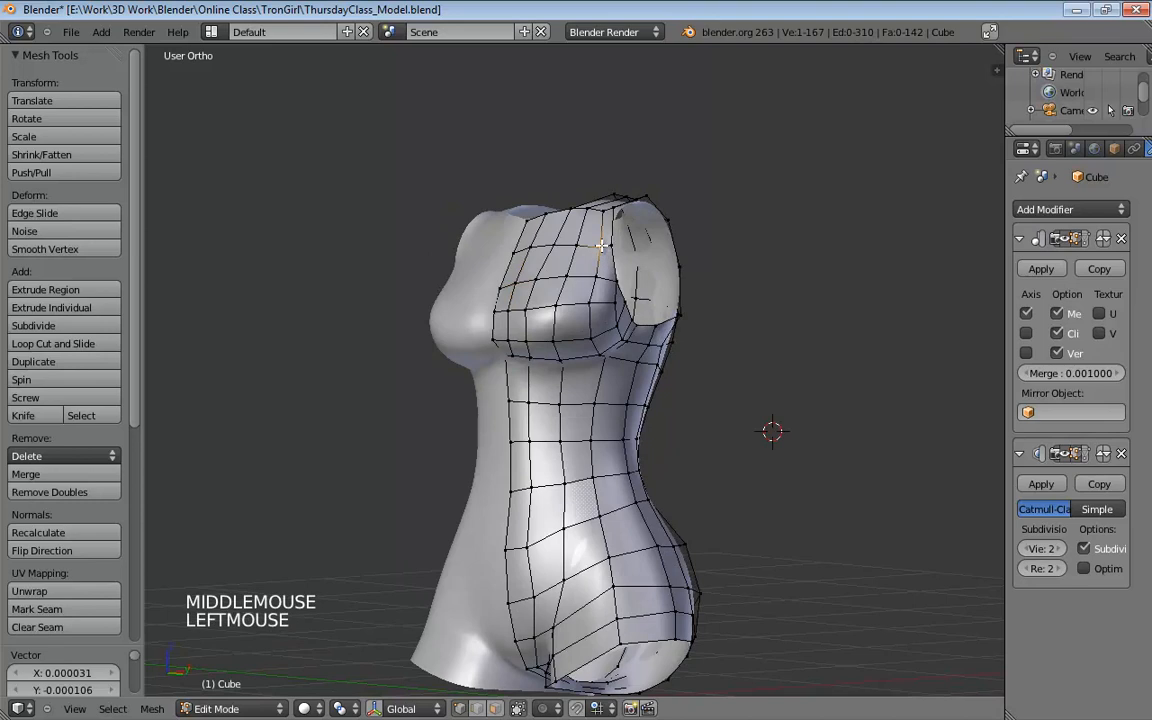
pyautogui.moveTo(601, 244); pyautogui.dragTo(600, 237)
# Reposition the vertices across the fullest part of the bust, pulling the middle one outward and slightly up
pyautogui.moveTo(734, 374); pyautogui.dragTo(624, 312, button='middle')
pyautogui.click(628, 328)
pyautogui.click(620, 333)
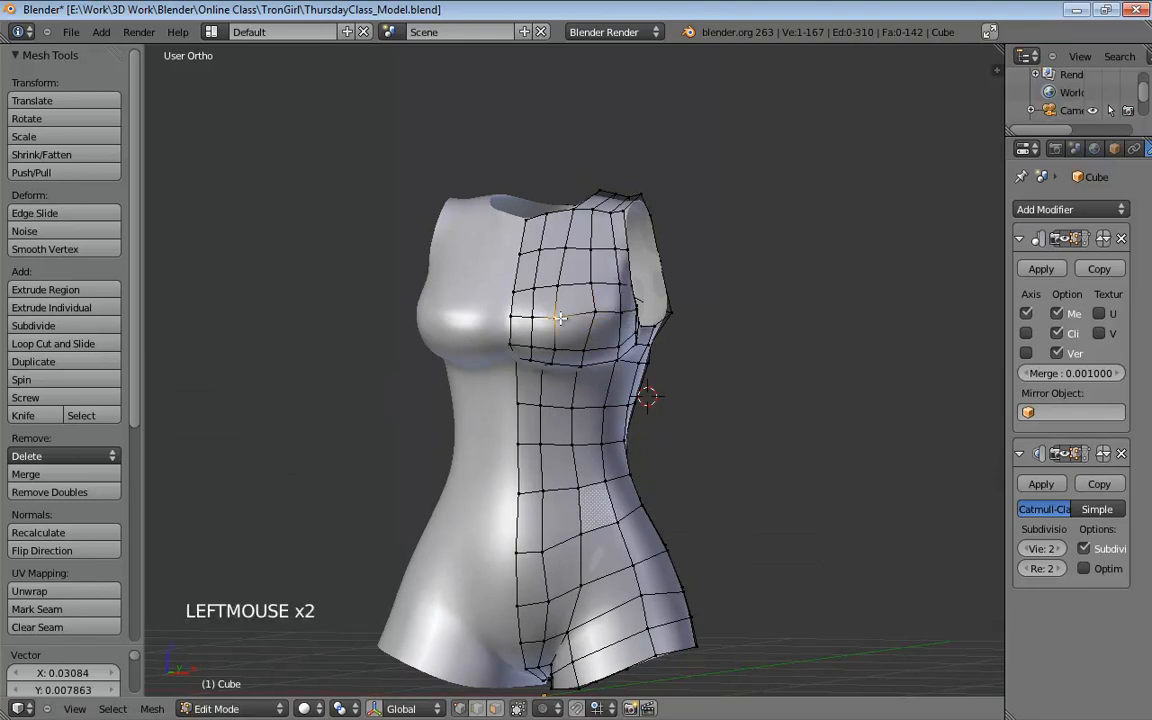
pyautogui.moveTo(561, 317); pyautogui.dragTo(617, 329, button='middle')
pyautogui.moveTo(617, 329); pyautogui.dragTo(631, 320)
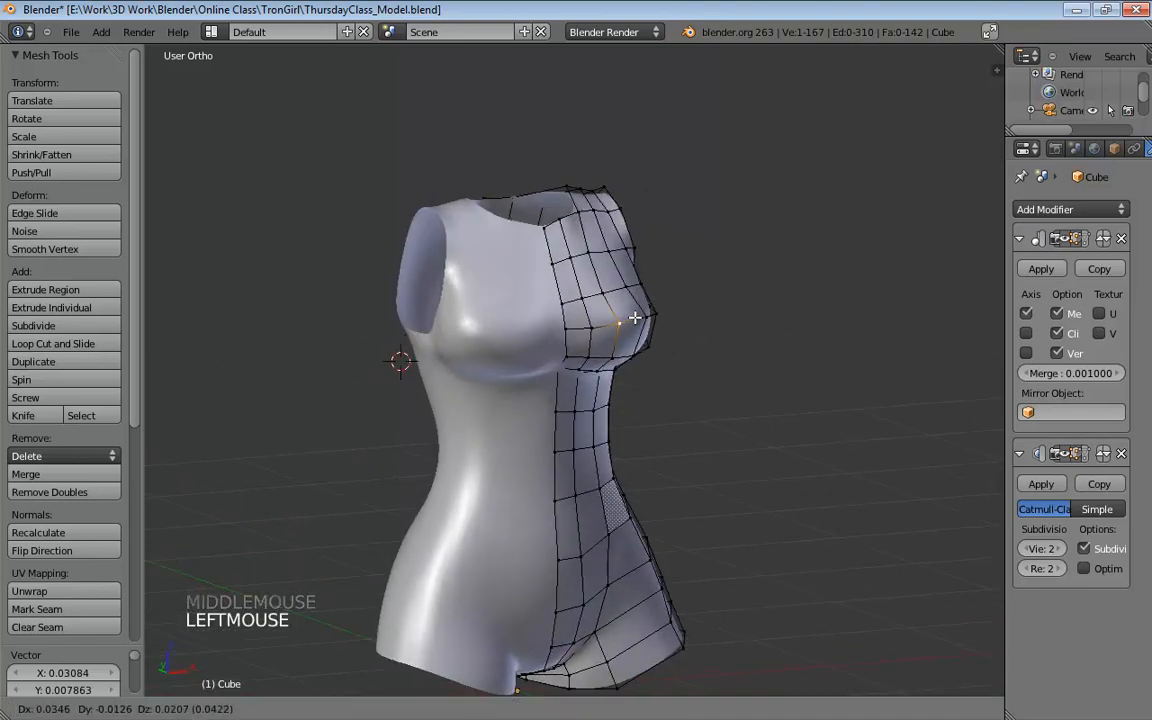
pyautogui.click(634, 318)
# Move the outer vertex at the bust's peak slightly inward to balance its front profile
pyautogui.moveTo(634, 318); pyautogui.dragTo(420, 320, button='middle')
pyautogui.moveTo(522, 378); pyautogui.dragTo(592, 315, button='middle')
pyautogui.press('g')
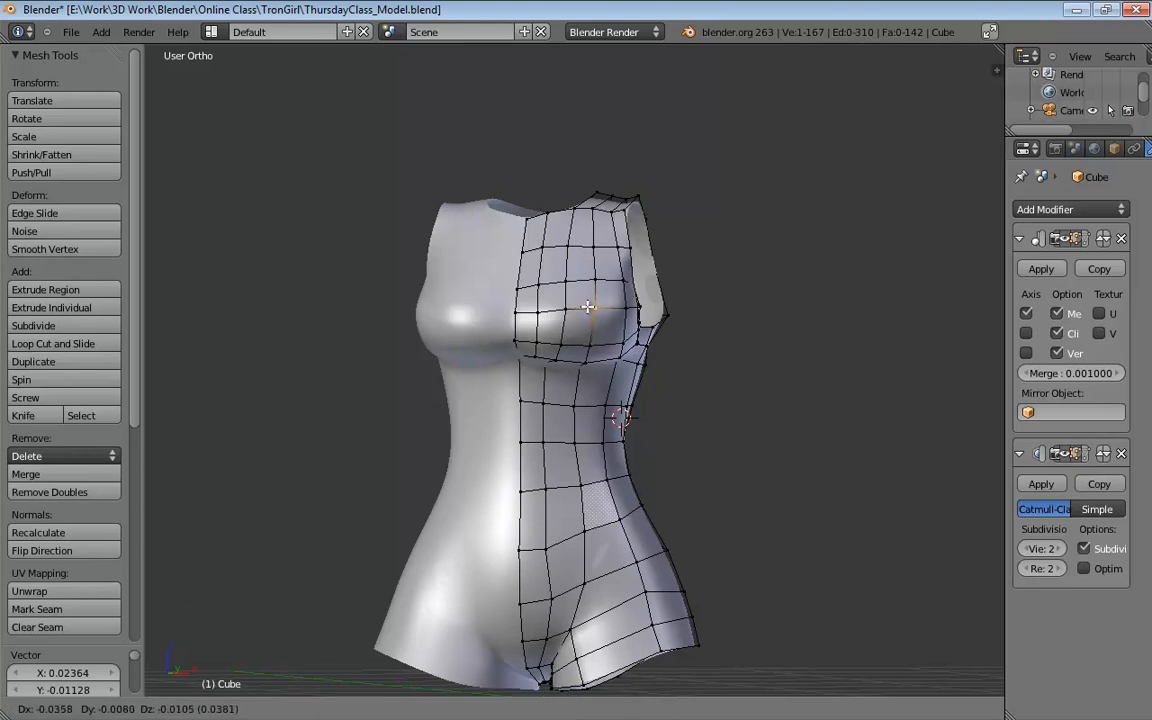
pyautogui.click(588, 307)
# Examine the smoothed torso in perspective without the edit cage, and compare its wireframe with the front reference drawing
pyautogui.moveTo(588, 307); pyautogui.dragTo(490, 420, button='middle')
pyautogui.press('KP_5')
pyautogui.moveTo(360, 432); pyautogui.dragTo(521, 418, button='middle')
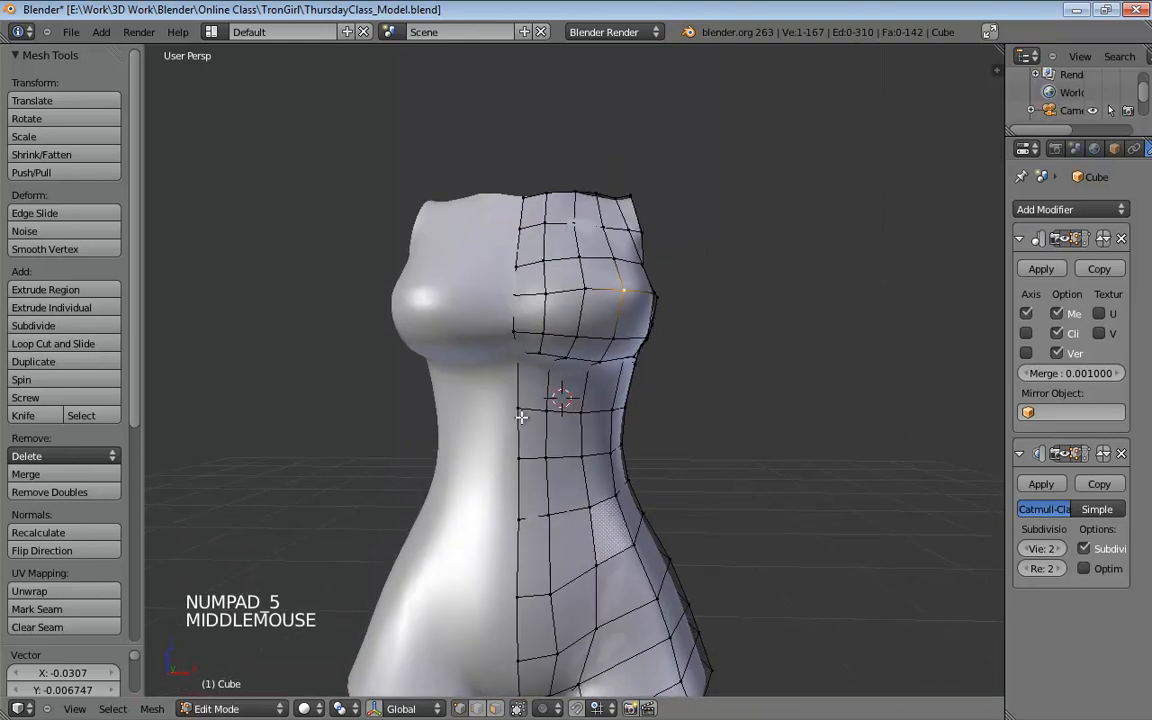
pyautogui.scroll(-3, 521, 417)
pyautogui.press('Tab')
pyautogui.moveTo(630, 417)
pyautogui.mouseDown(button='middle')
pyautogui.moveTo(604, 386)
pyautogui.moveTo(598, 447)
pyautogui.moveTo(689, 432)
pyautogui.moveTo(812, 180)
pyautogui.moveTo(630, 393)
pyautogui.mouseUp(button='middle')
pyautogui.scroll(3, 604, 378)
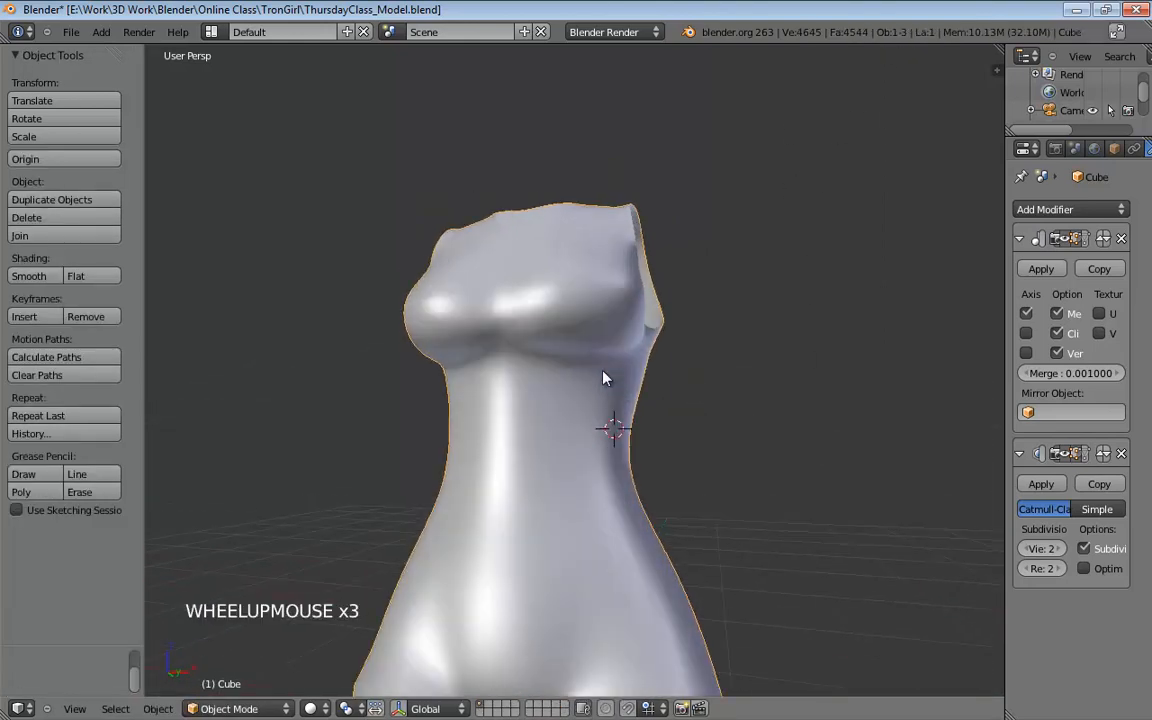
pyautogui.press('Tab')
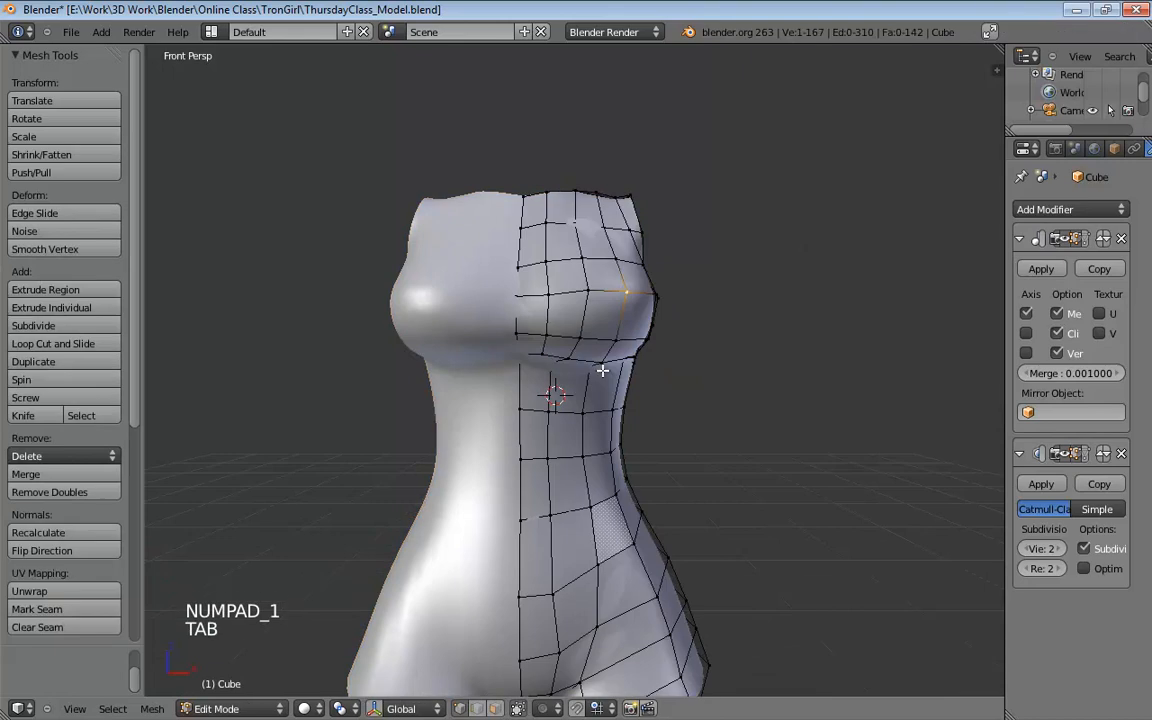
pyautogui.press('KP_5')
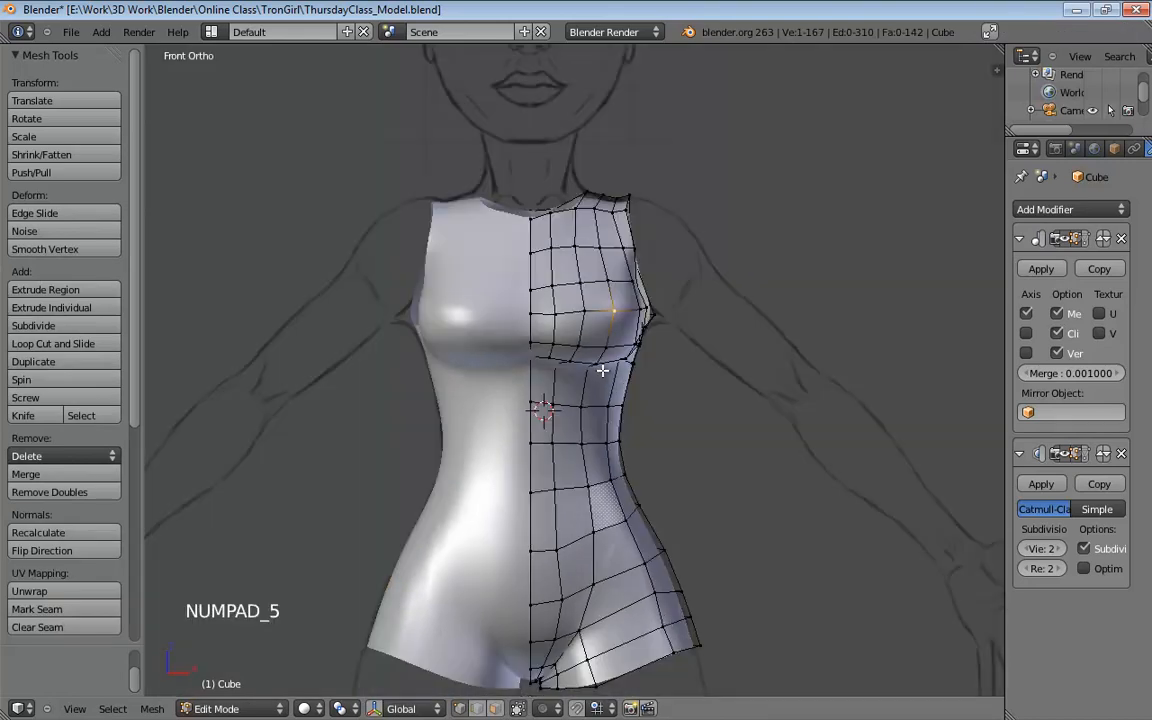
pyautogui.press('z')
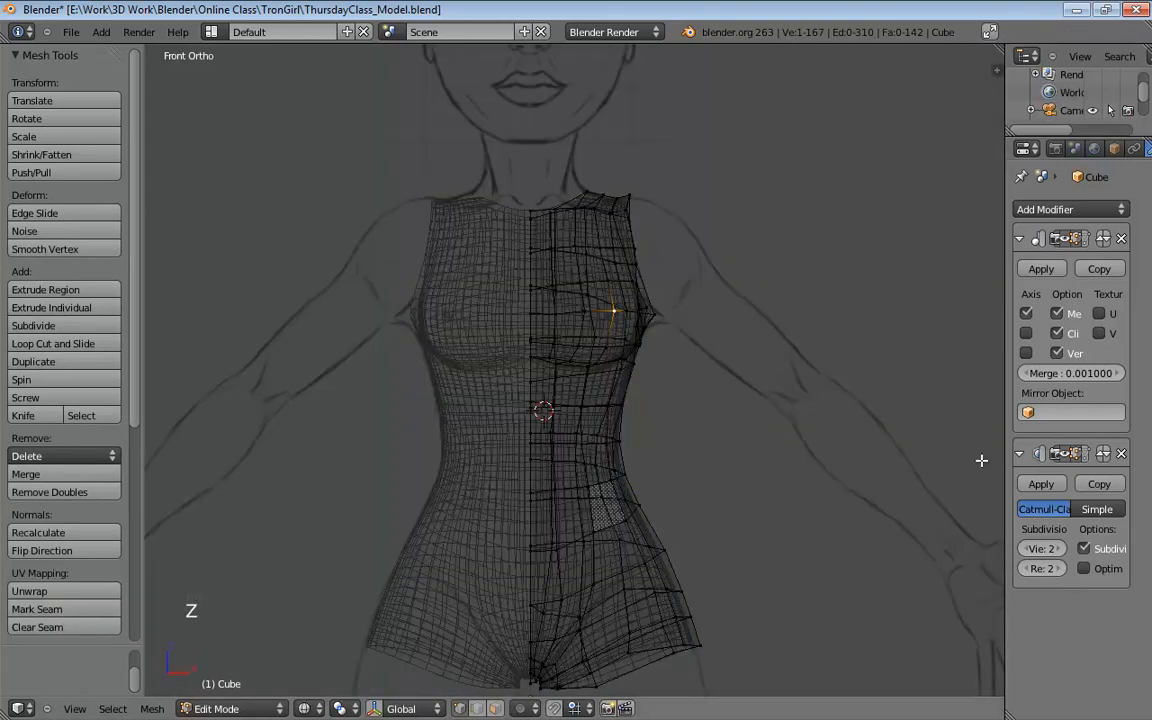
# Raise the two innermost underbust vertices and the neighbouring vertex below them in the front view
pyautogui.scroll(5, 776, 414)
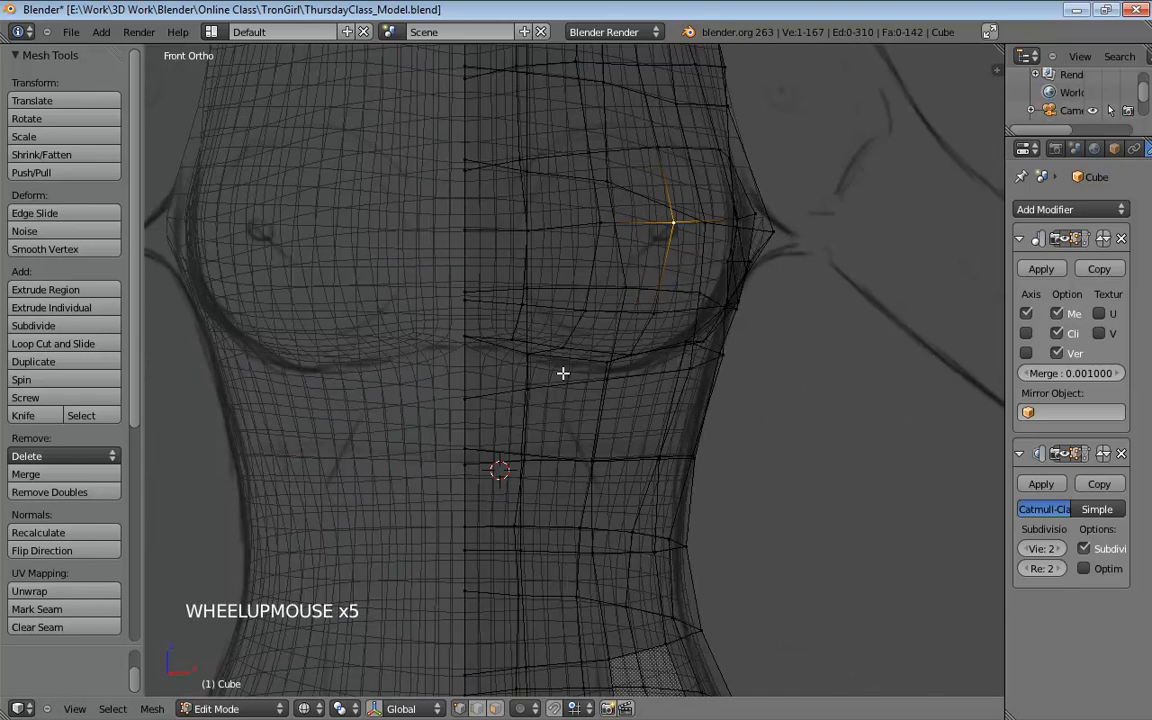
pyautogui.click(510, 339)
pyautogui.keyDown('shift'); pyautogui.click(467, 336); pyautogui.keyUp('shift')
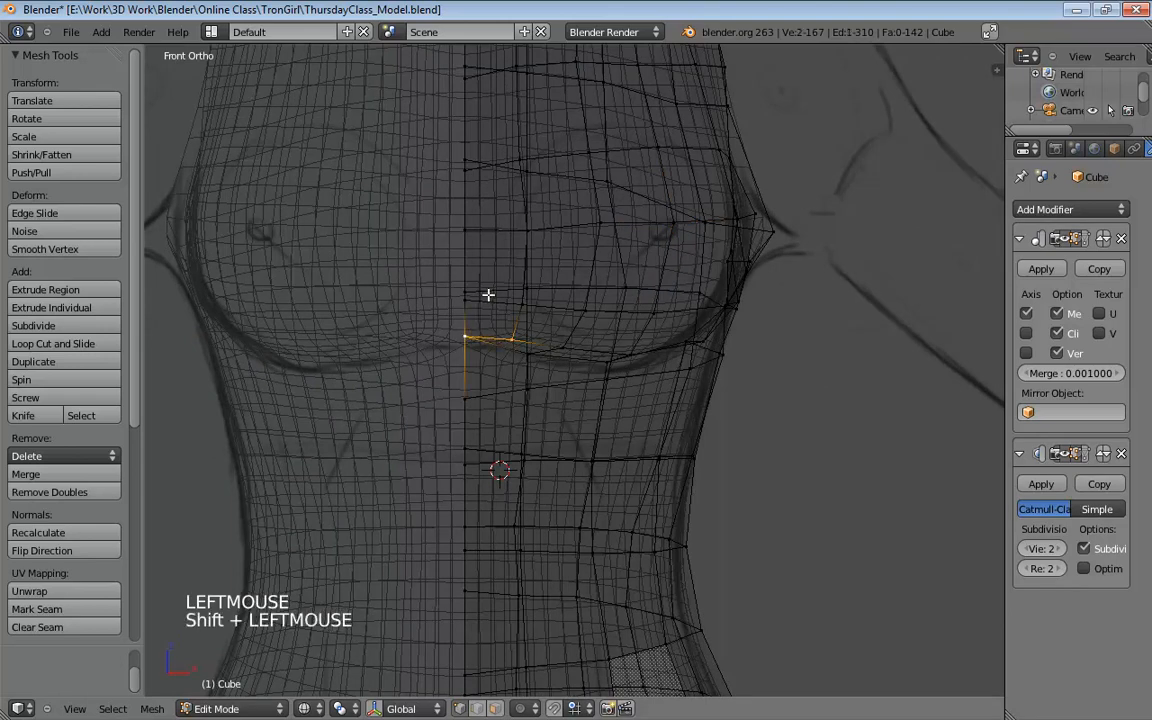
pyautogui.press('g')
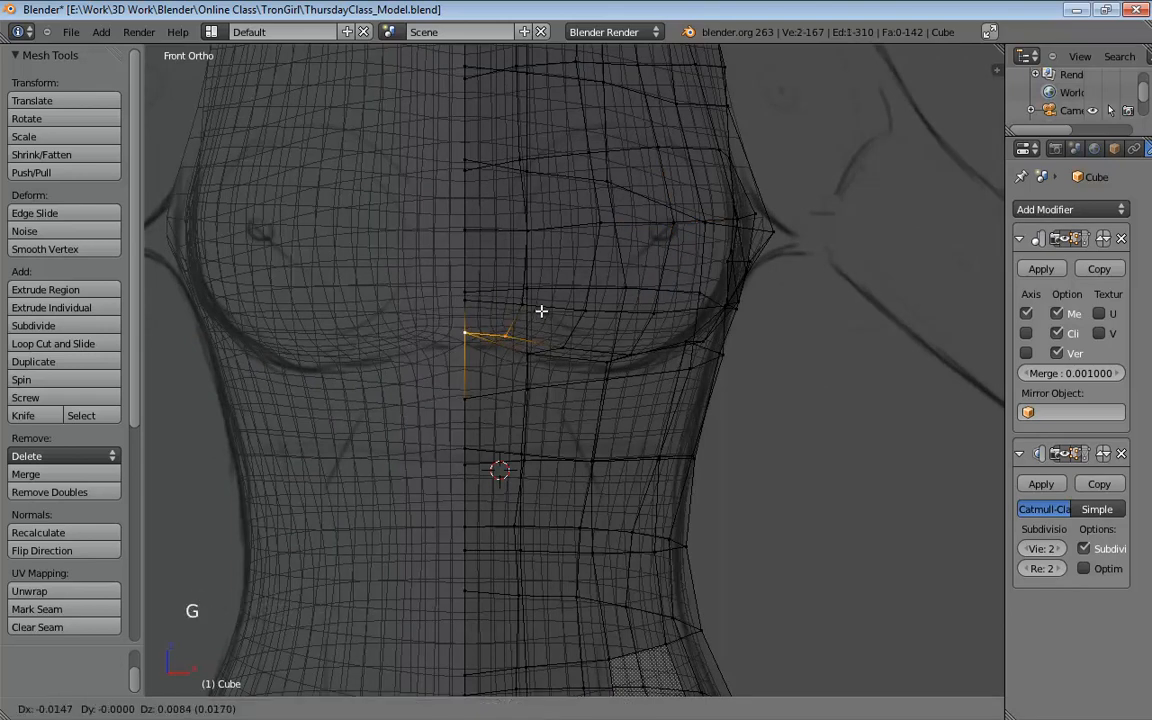
pyautogui.rightClick(544, 325)
pyautogui.press('g')
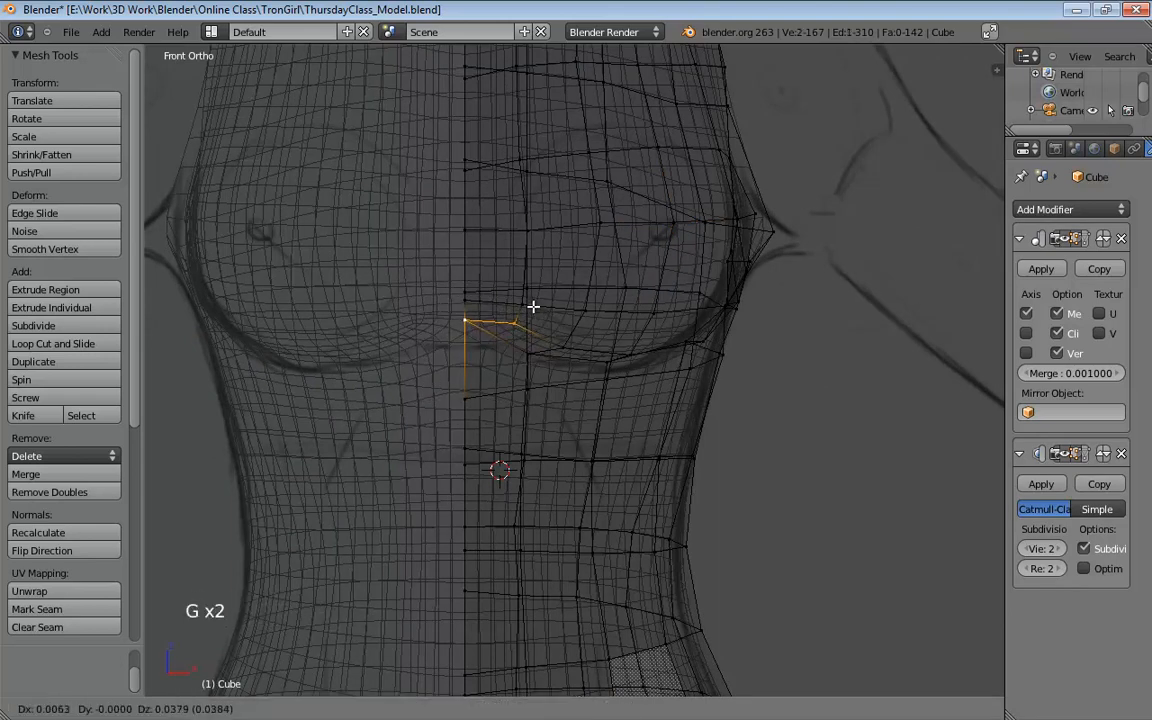
pyautogui.click(536, 320)
pyautogui.click(532, 354)
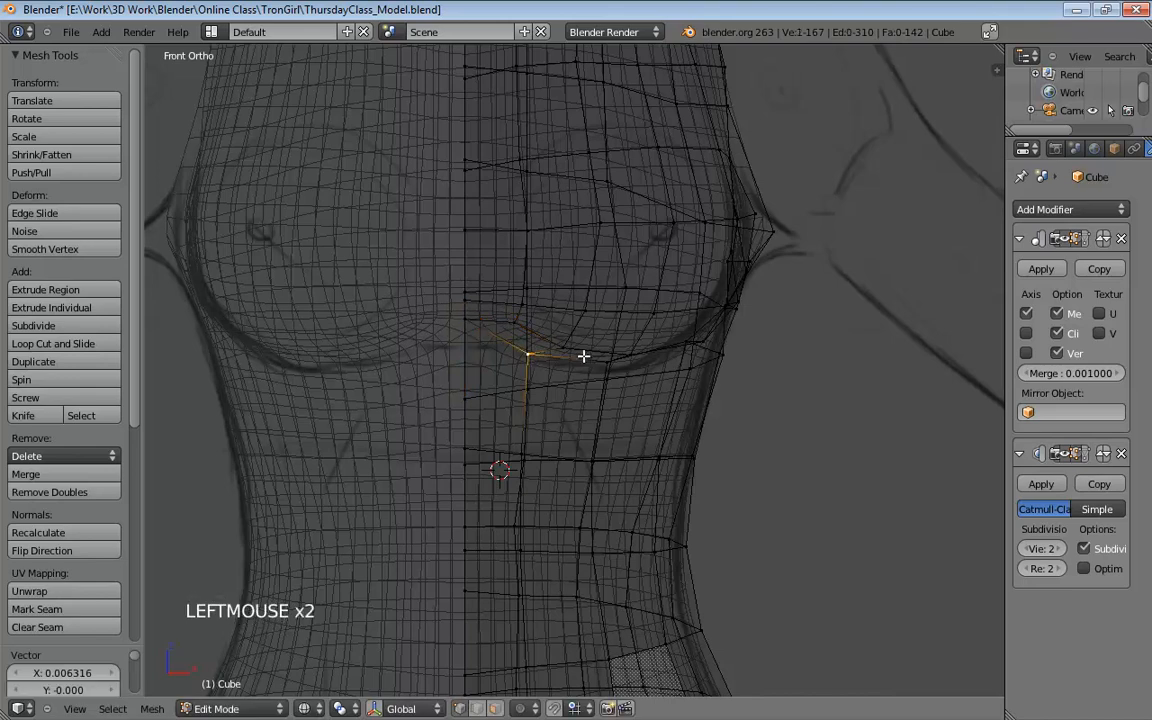
pyautogui.press('g')
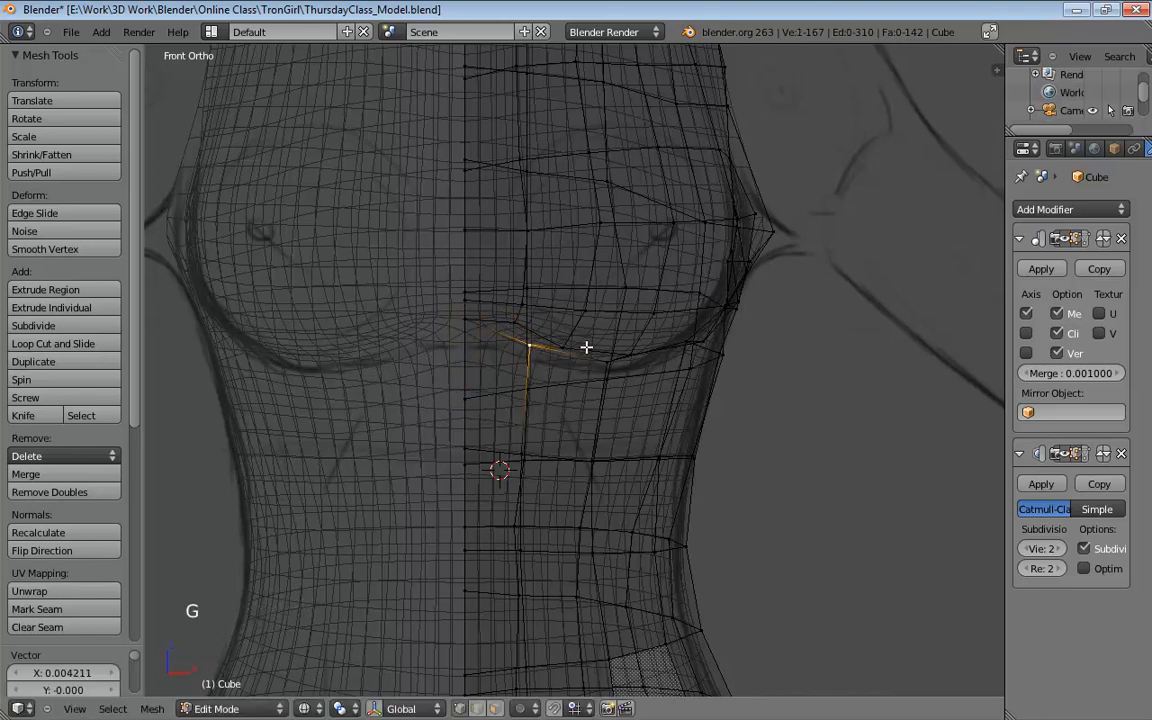
pyautogui.click(585, 350)
# Turn on proportional editing and raise the inner underbust vertex slightly with a falloff size of 0.35
pyautogui.press('o')
pyautogui.press('o')
pyautogui.click(514, 324)
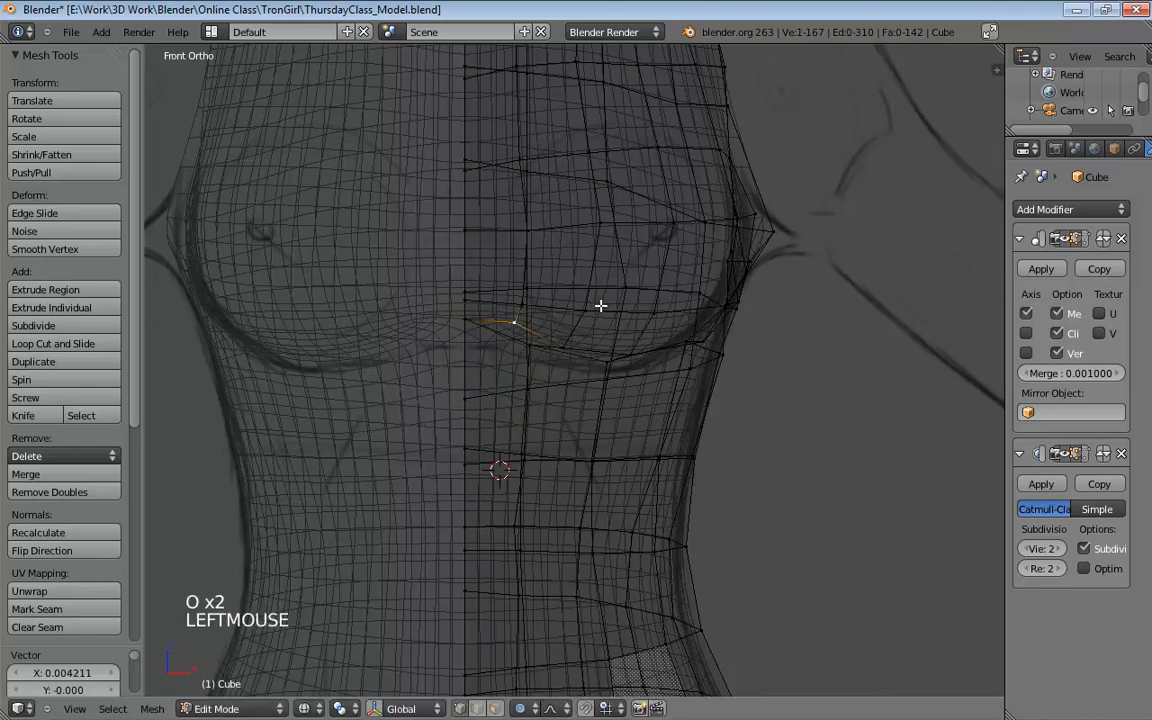
pyautogui.press('g')
pyautogui.scroll(4, 599, 302)
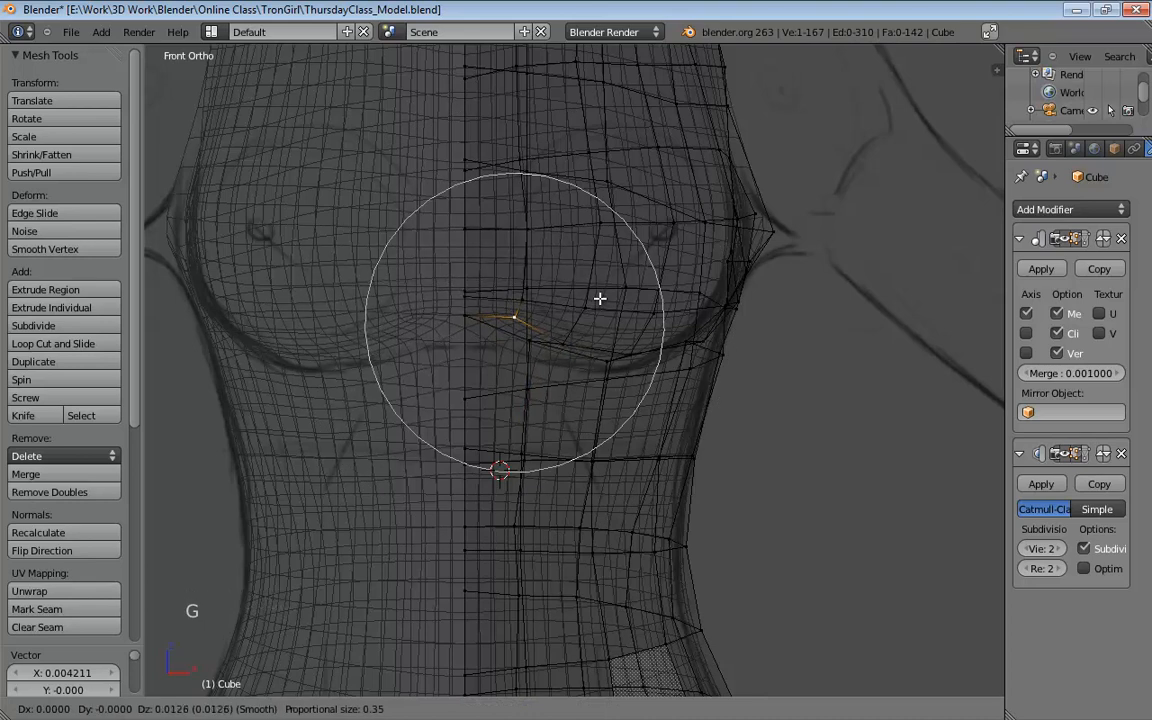
pyautogui.click(600, 298)
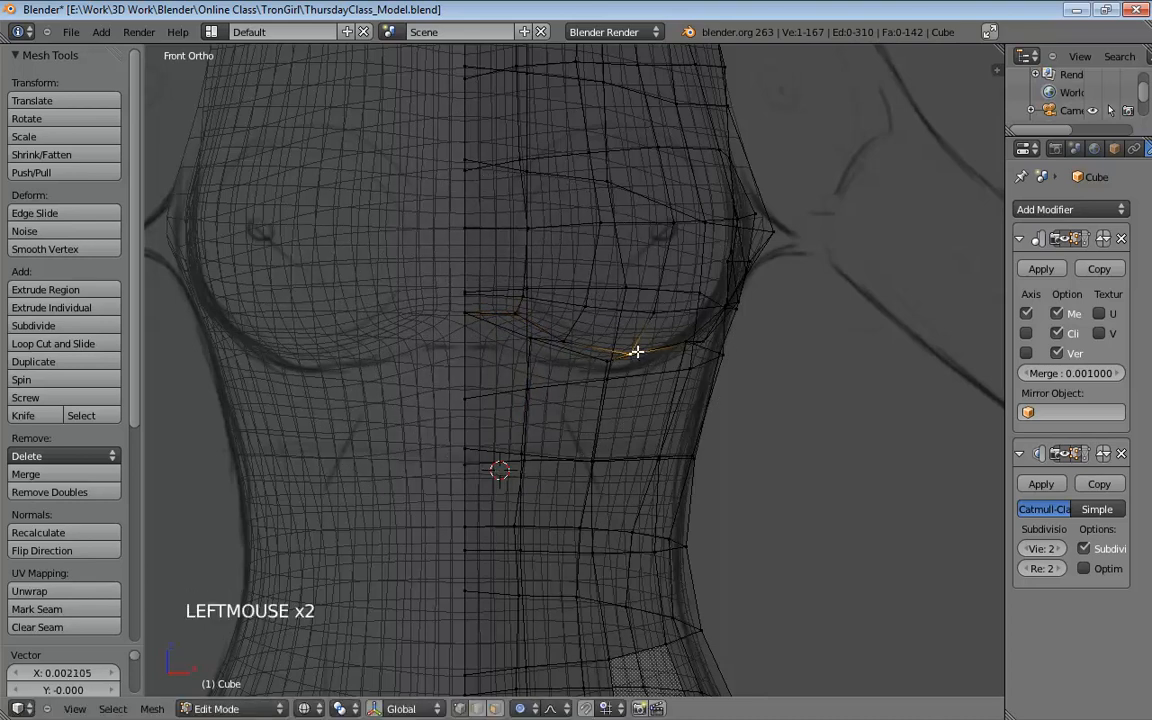
# Proportionally lower the middle underbust vertex onto the drawn bust crease and raise the side vertex below the armpit slightly
pyautogui.press('g')
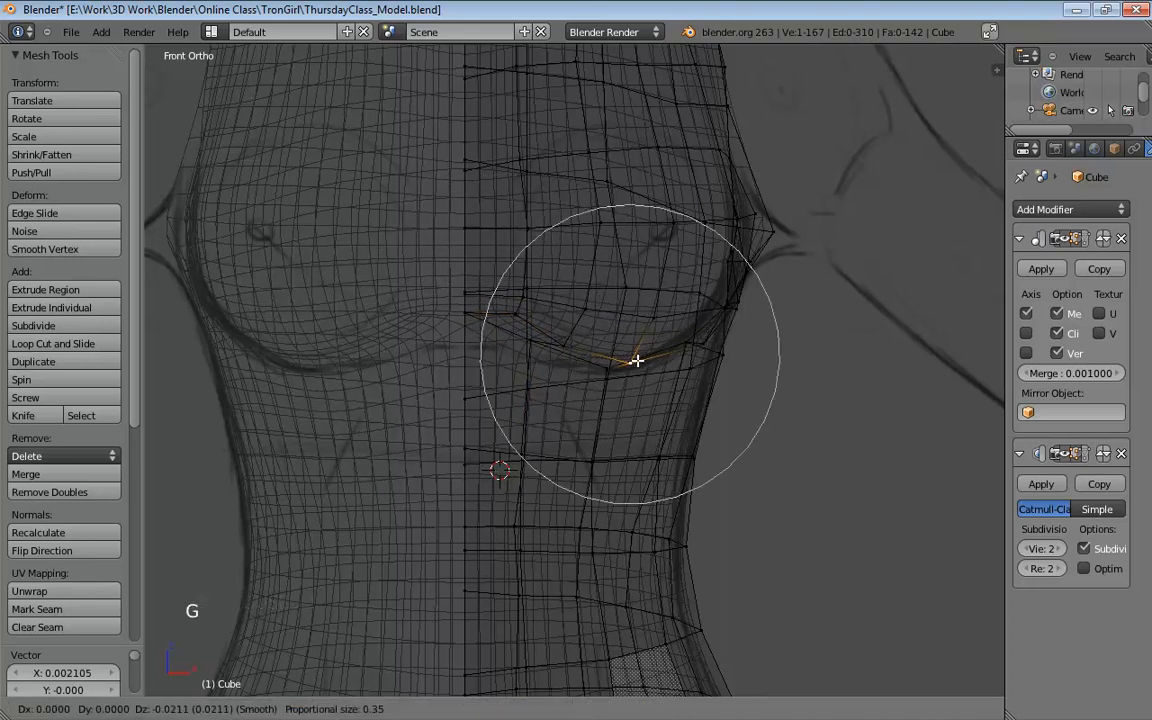
pyautogui.click(637, 360)
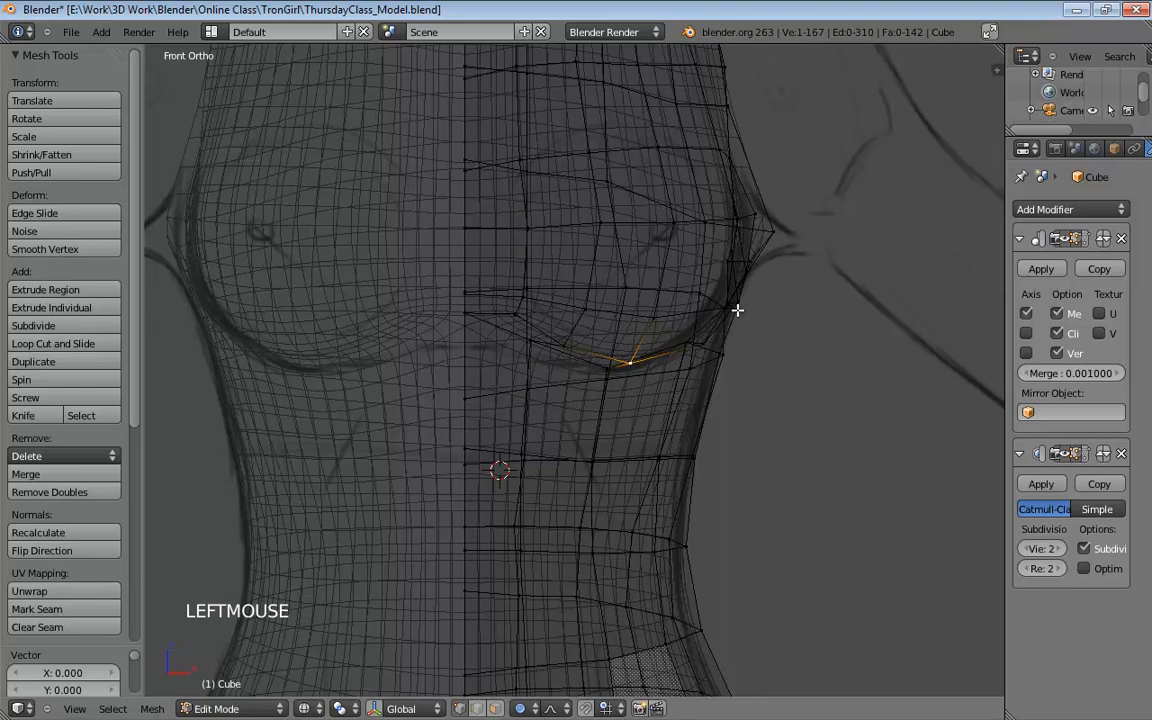
pyautogui.press('g')
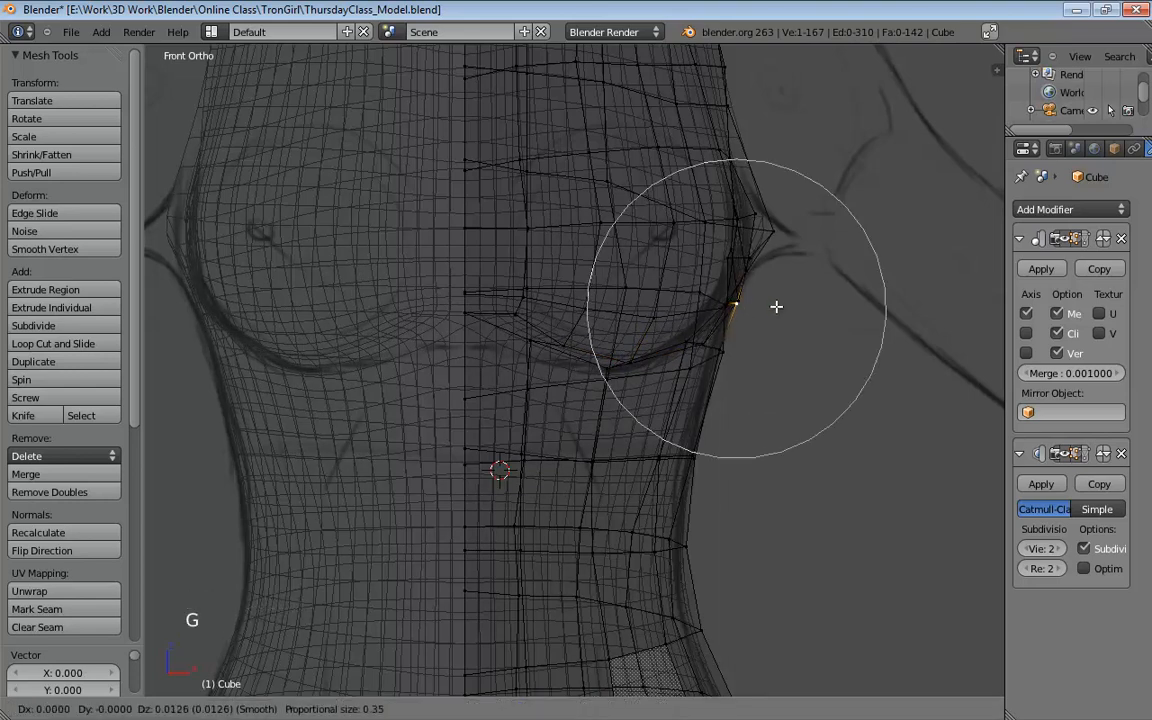
pyautogui.click(776, 304)
# Examine the smoothed bust and underbust crease in solid shading from the front, side and close up
pyautogui.moveTo(797, 327)
pyautogui.mouseDown(button='middle')
pyautogui.moveTo(794, 337)
pyautogui.moveTo(760, 309)
pyautogui.mouseUp(button='middle')
pyautogui.scroll(-2, 794, 337)
pyautogui.press('z')
pyautogui.scroll(-3, 818, 283)
pyautogui.moveTo(681, 314); pyautogui.dragTo(620, 298, button='middle')
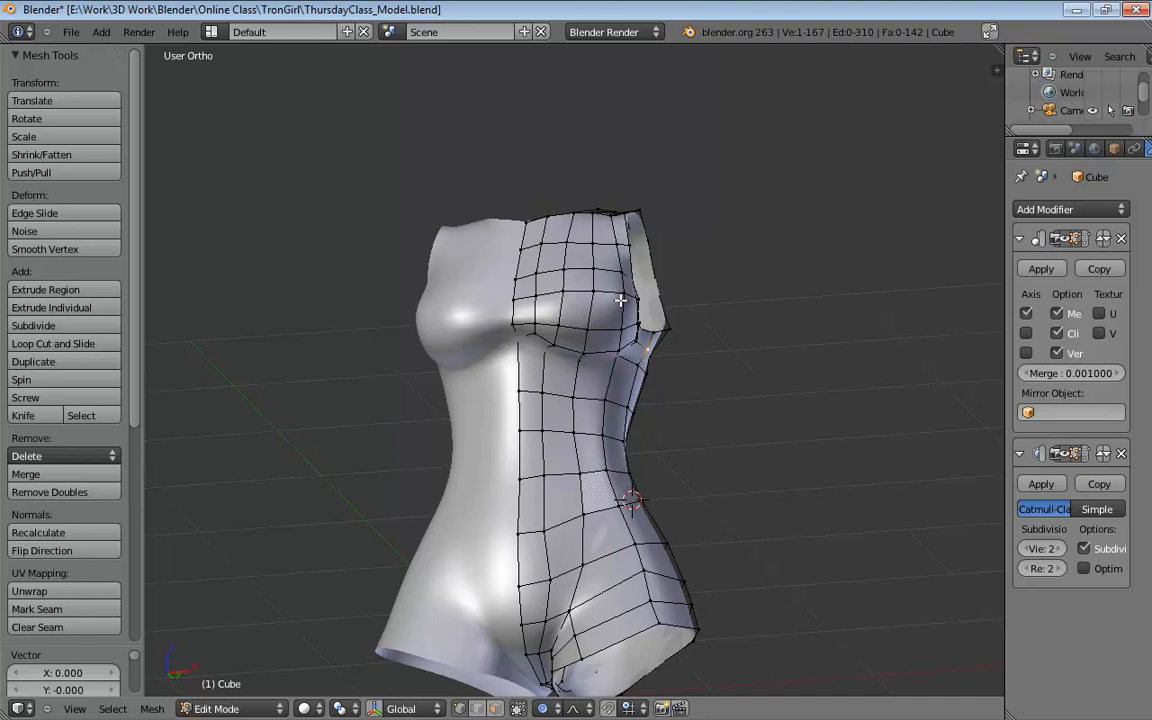
pyautogui.moveTo(620, 300); pyautogui.dragTo(578, 343, button='middle')
pyautogui.scroll(4, 548, 354)
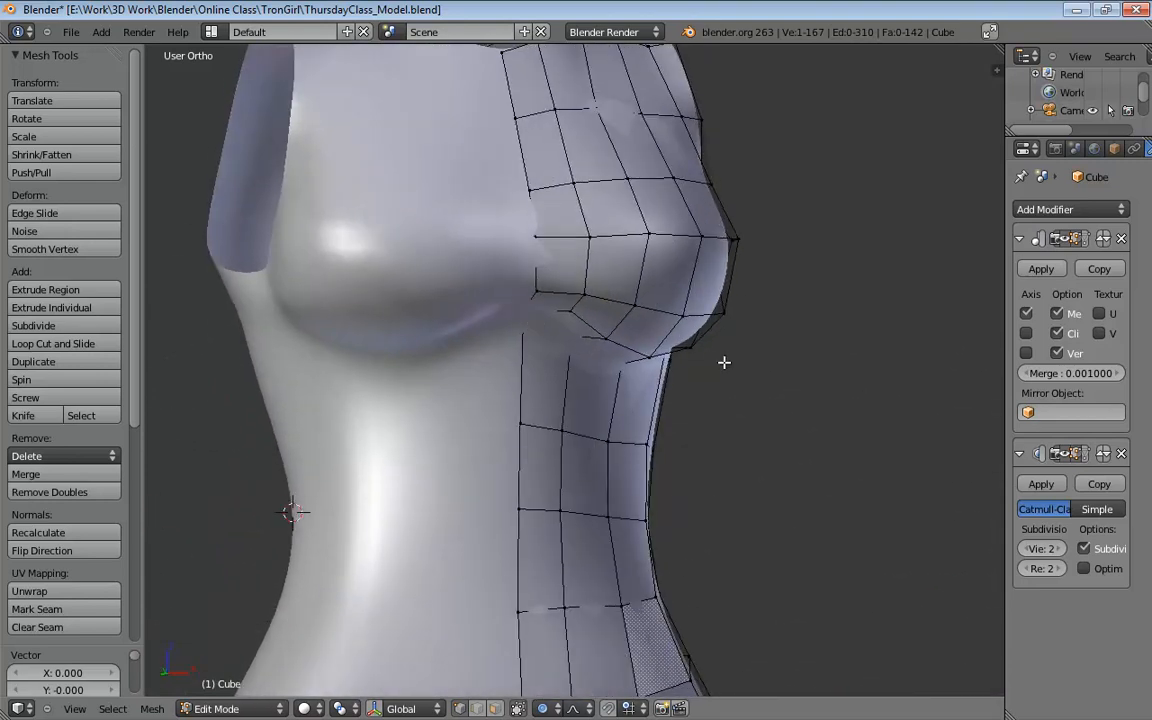
pyautogui.moveTo(722, 360); pyautogui.dragTo(769, 347, button='middle')
# Undo the last change, turn off proportional editing, and shift individual vertices on the lower bust slightly upward
pyautogui.hotkey('ctrl', 'z')
pyautogui.moveTo(565, 312); pyautogui.dragTo(509, 253, button='middle')
pyautogui.press('o')
pyautogui.moveTo(501, 258); pyautogui.dragTo(450, 257)
pyautogui.click(451, 265)
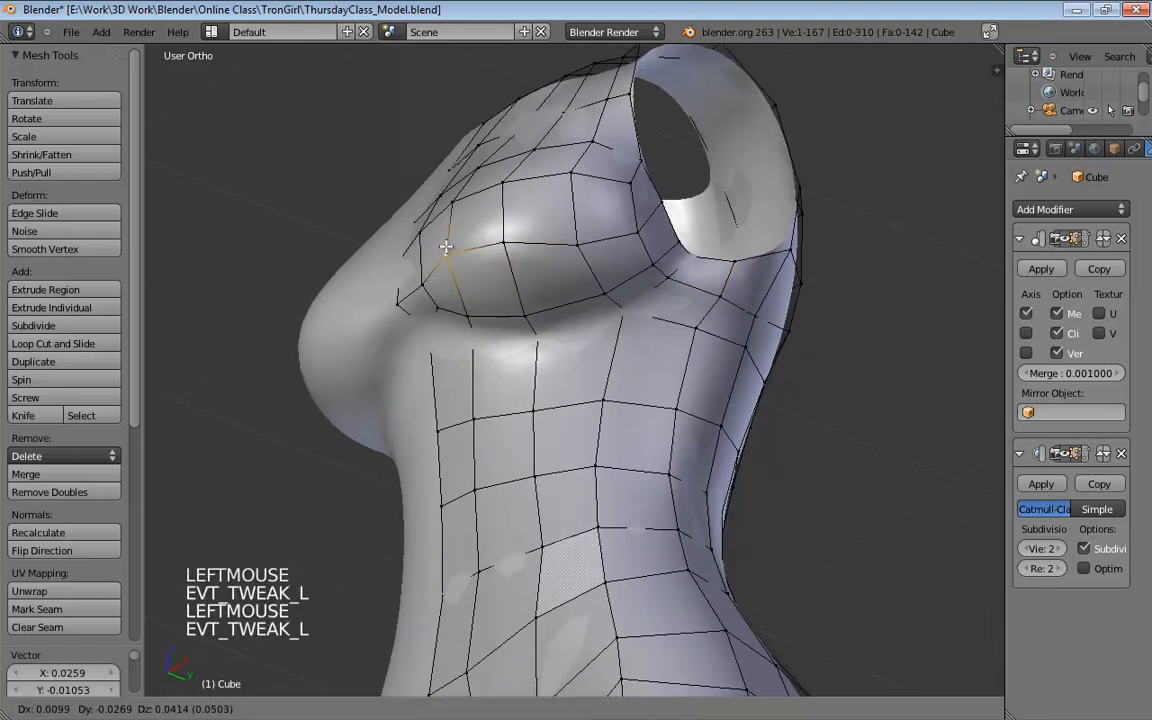
pyautogui.moveTo(577, 244); pyautogui.dragTo(573, 227)
# Reposition the inner and outer vertices along the underside of the bust to round its lower curve
pyautogui.moveTo(532, 277); pyautogui.dragTo(607, 249, button='middle')
pyautogui.moveTo(607, 249); pyautogui.dragTo(546, 225)
pyautogui.click(543, 240)
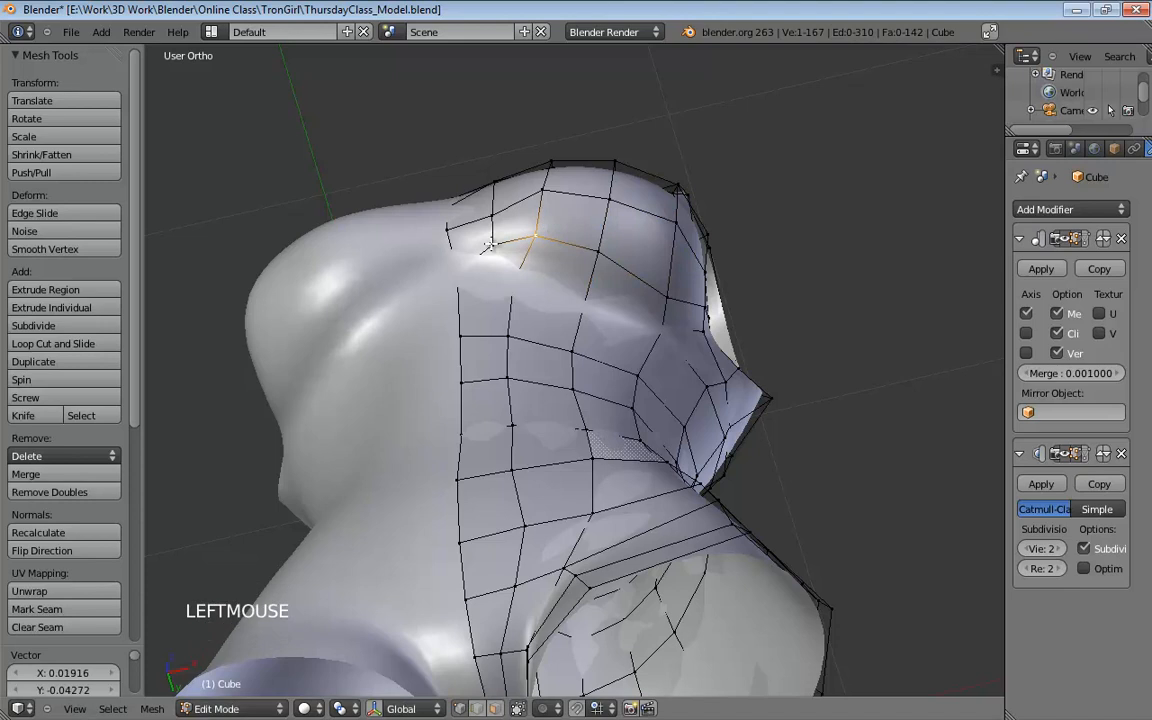
pyautogui.moveTo(676, 295); pyautogui.dragTo(674, 262)
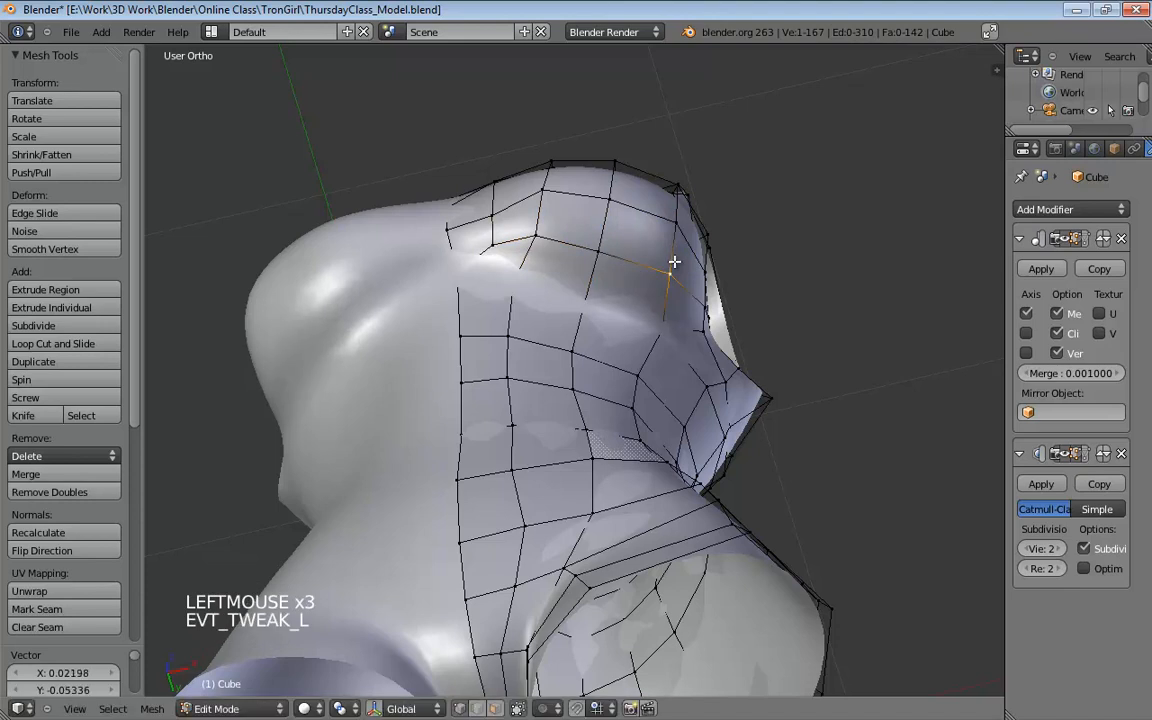
pyautogui.moveTo(674, 265); pyautogui.dragTo(627, 399, button='middle')
pyautogui.scroll(-4, 720, 345)
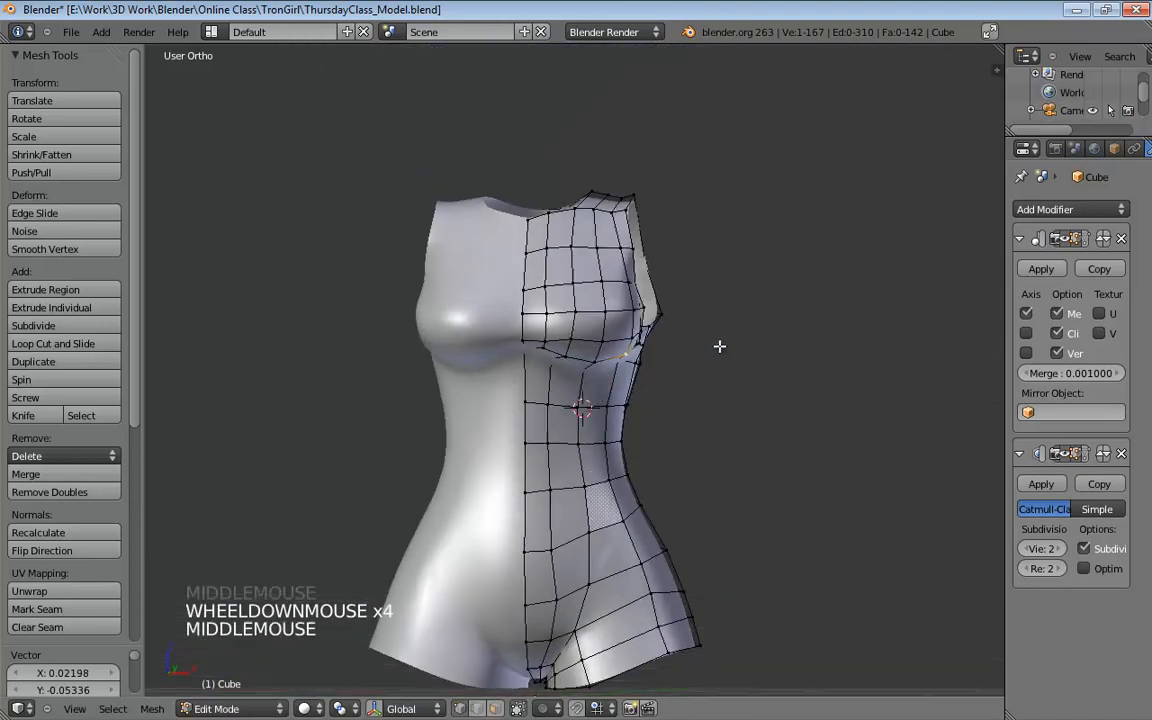
pyautogui.moveTo(720, 345); pyautogui.dragTo(475, 335, button='middle')
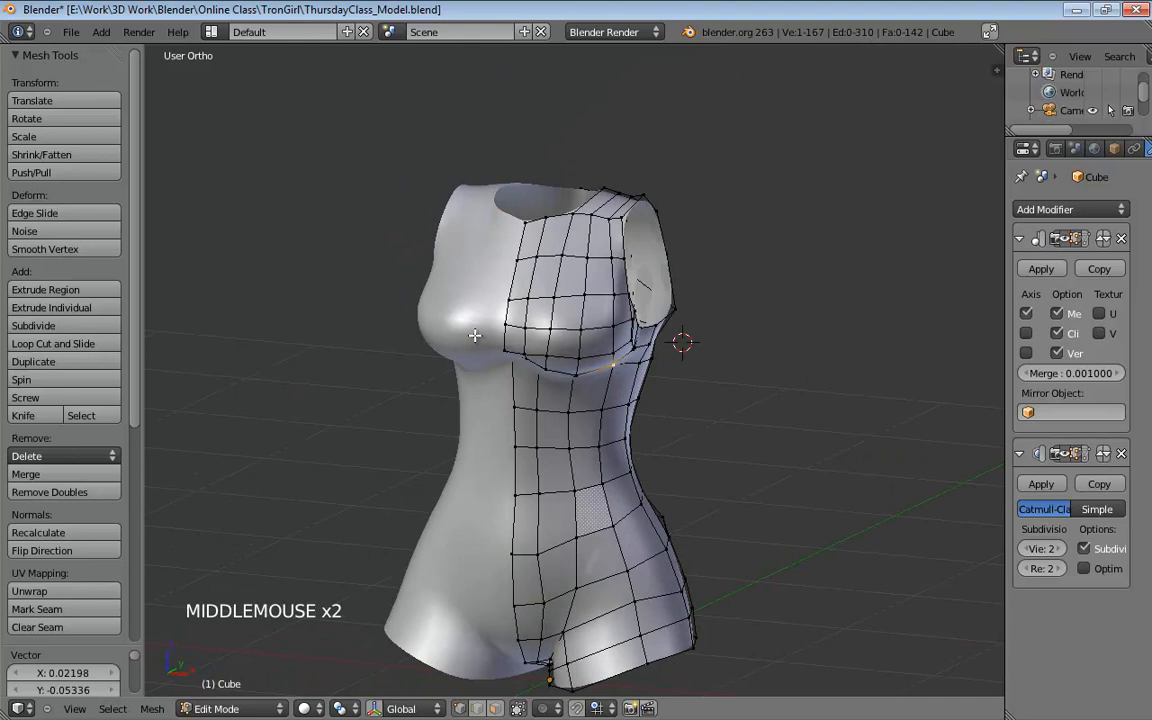
# Reopen the recent file ThursdayClass_Model.blend without saving to discard the current edits
pyautogui.click(71, 31)
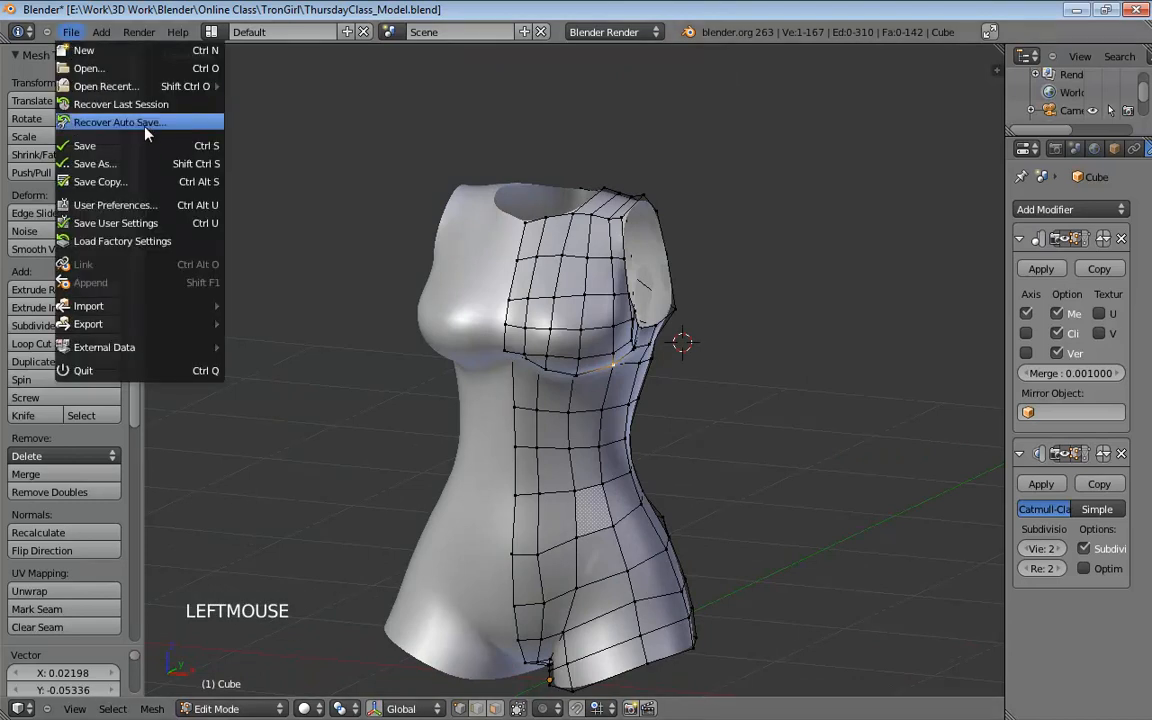
pyautogui.moveTo(137, 88)
pyautogui.click(320, 93)
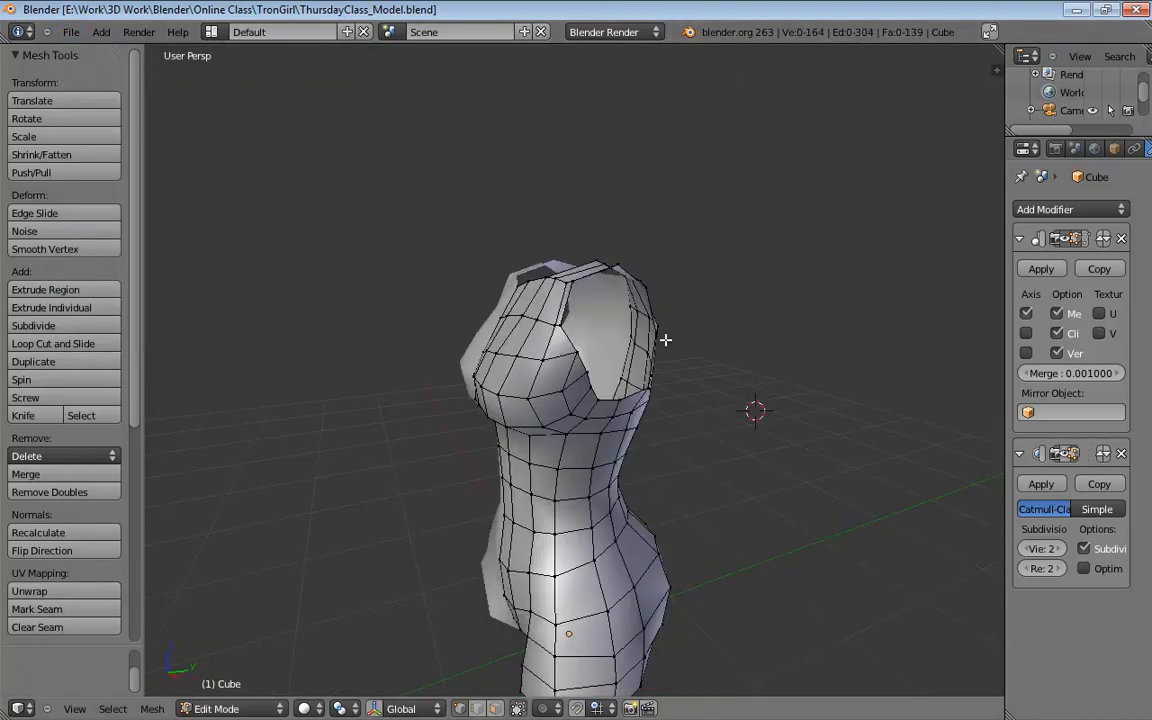
# Show the Subdivision Surface modifier in the viewport and inspect the reopened torso's smoothed shape in Object Mode
pyautogui.scroll(5, 620, 300)
pyautogui.moveTo(623, 316); pyautogui.dragTo(605, 372, button='middle')
pyautogui.press('Tab')
pyautogui.press('Tab')
pyautogui.moveTo(636, 424); pyautogui.dragTo(357, 391, button='middle')
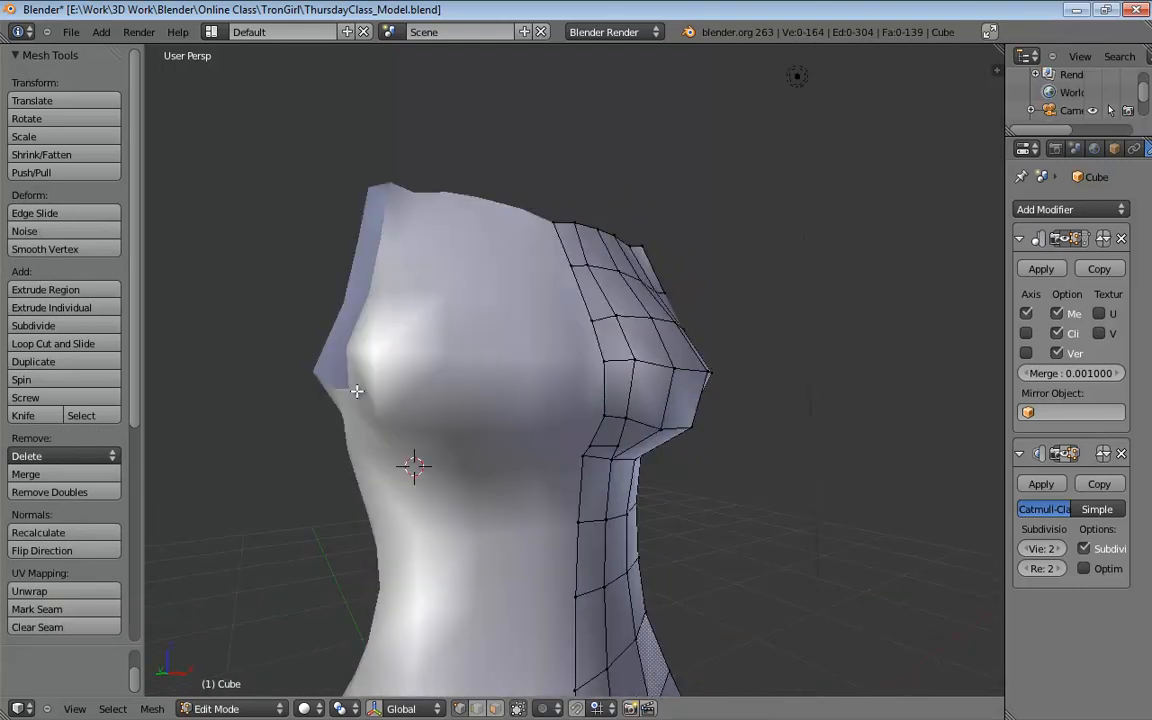
pyautogui.moveTo(761, 457); pyautogui.dragTo(591, 455, button='middle')
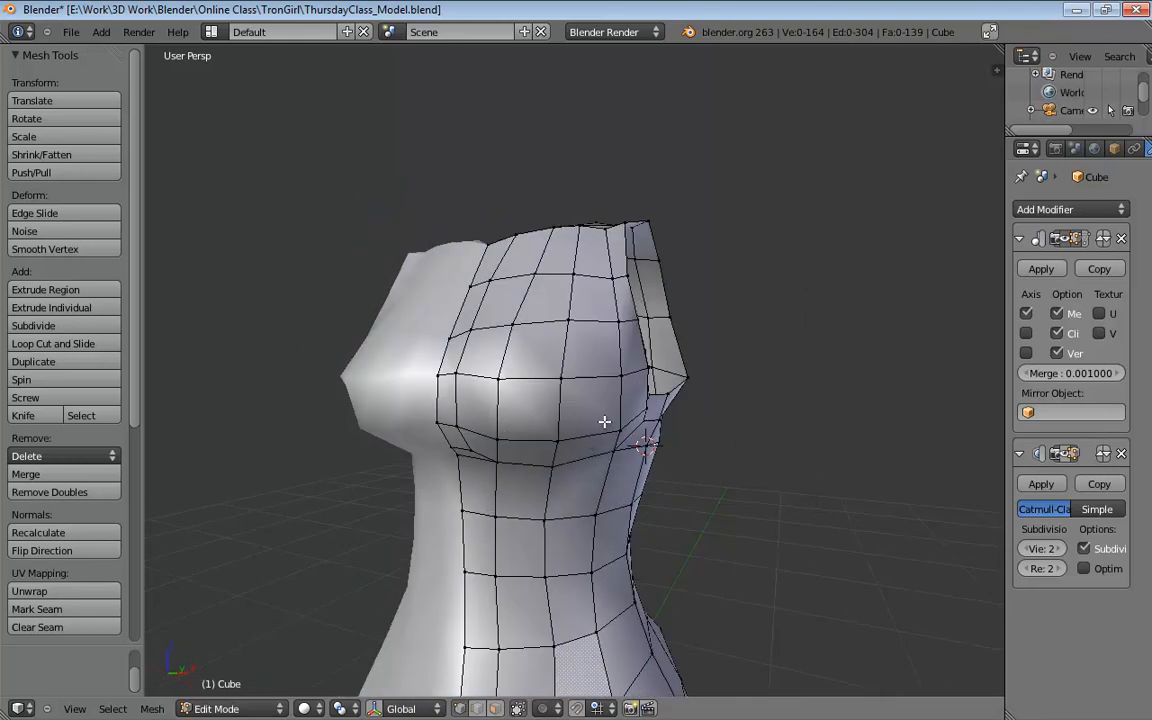
pyautogui.press('Tab')
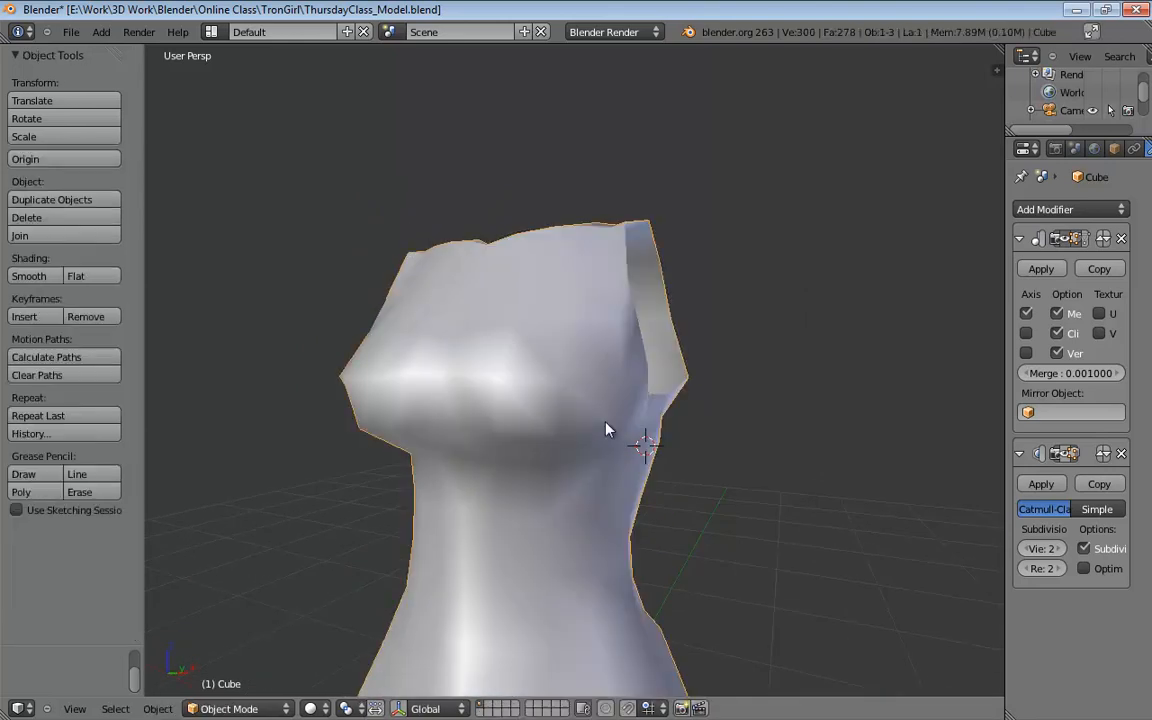
pyautogui.click(1063, 454)
pyautogui.moveTo(584, 405); pyautogui.dragTo(616, 469, button='middle')
pyautogui.scroll(-3, 661, 382)
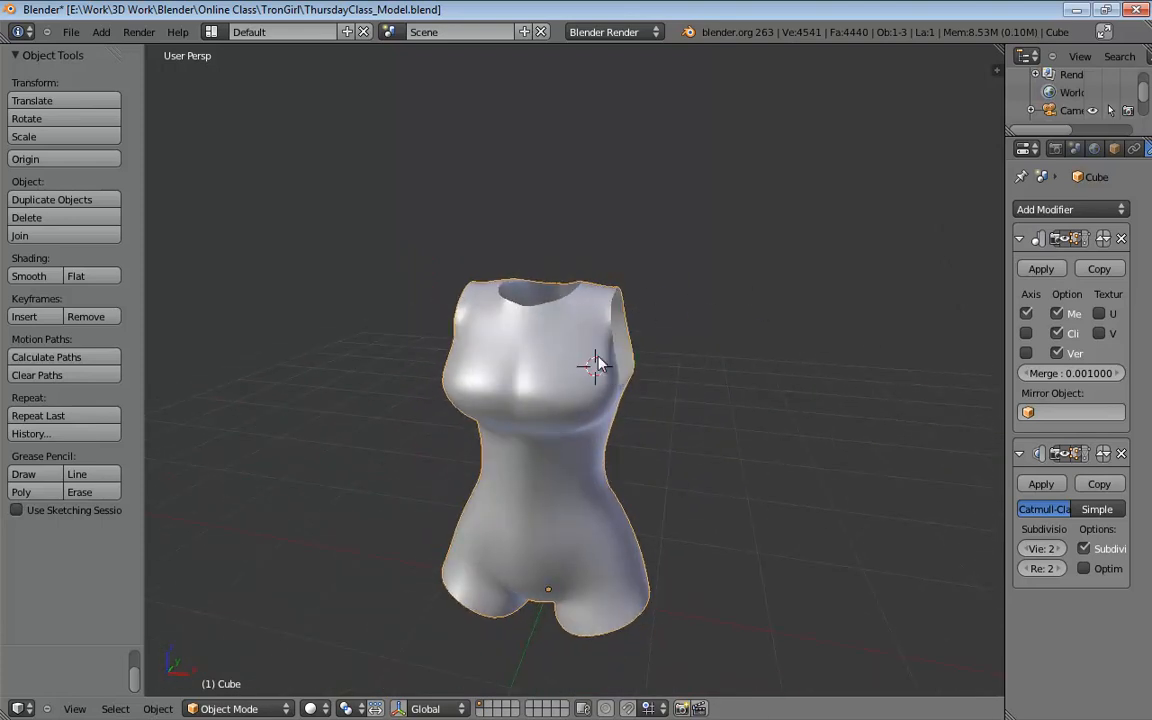
pyautogui.moveTo(667, 424)
pyautogui.mouseDown(button='middle')
pyautogui.moveTo(550, 404)
pyautogui.moveTo(576, 437)
pyautogui.moveTo(630, 390)
pyautogui.moveTo(680, 403)
pyautogui.mouseUp(button='middle')
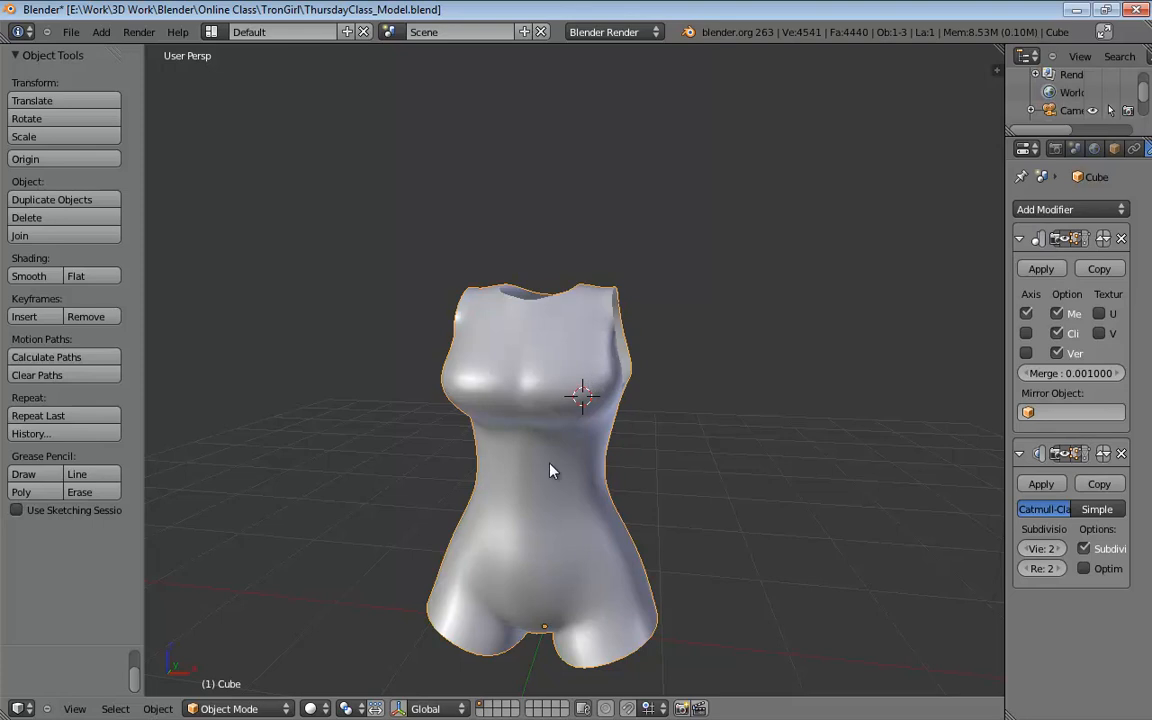
# Return to mesh editing and nudge the middle vertices of the edge loops below the bust slightly upward
pyautogui.moveTo(549, 464); pyautogui.dragTo(584, 386, button='middle')
pyautogui.press('Tab')
pyautogui.scroll(3, 583, 390)
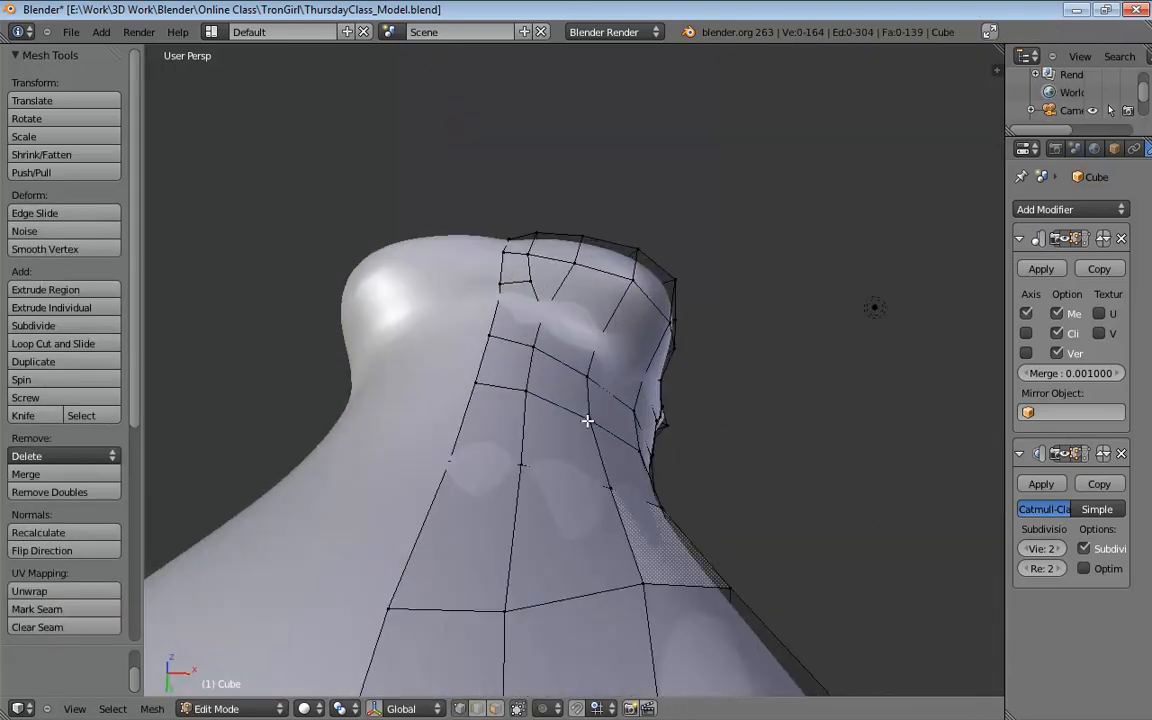
pyautogui.moveTo(588, 421); pyautogui.dragTo(589, 407, button='right')
pyautogui.click(589, 407)
pyautogui.moveTo(612, 488); pyautogui.dragTo(617, 479, button='right')
pyautogui.click(617, 479)
pyautogui.moveTo(617, 479); pyautogui.dragTo(674, 601, button='middle')
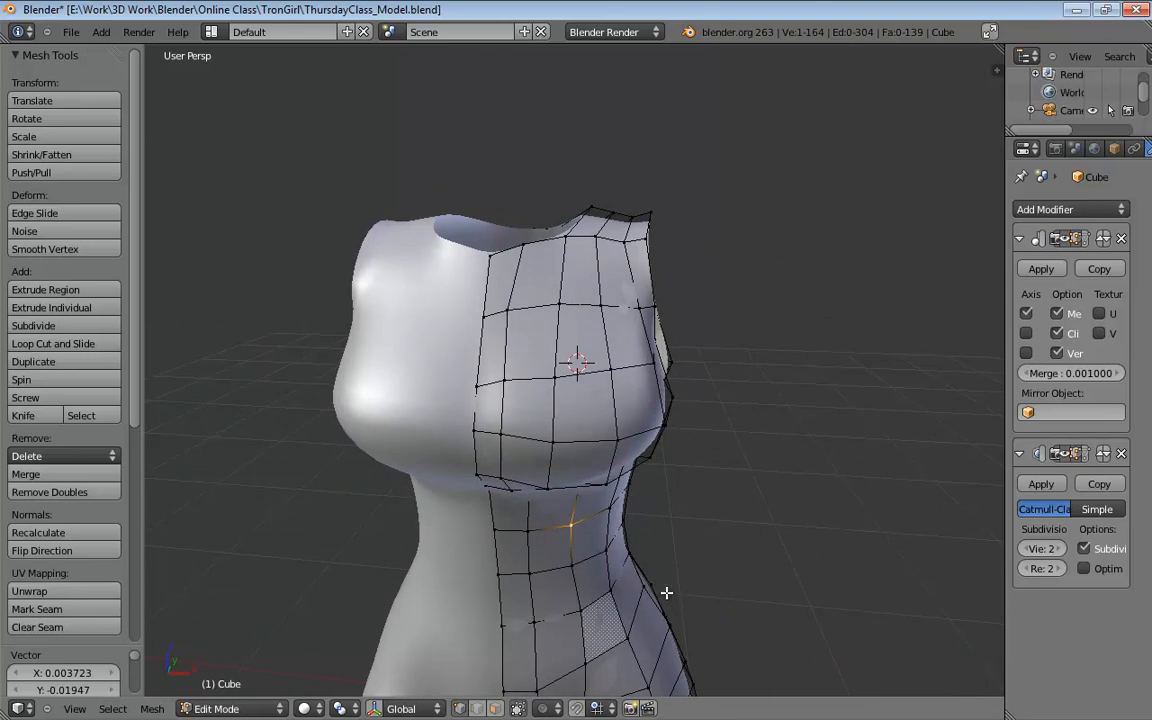
# Adjust the vertices in the front column of the upper waist to even out the loops below the bust
pyautogui.moveTo(682, 425); pyautogui.dragTo(610, 381, button='middle')
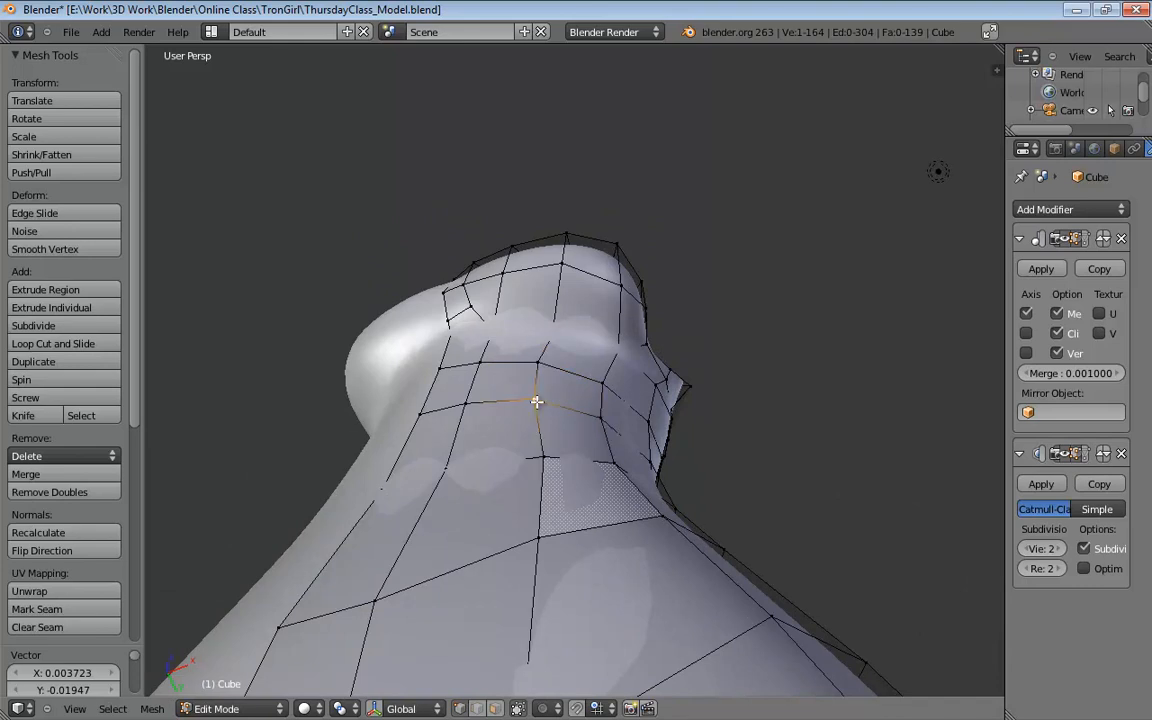
pyautogui.moveTo(541, 403); pyautogui.dragTo(628, 405, button='middle')
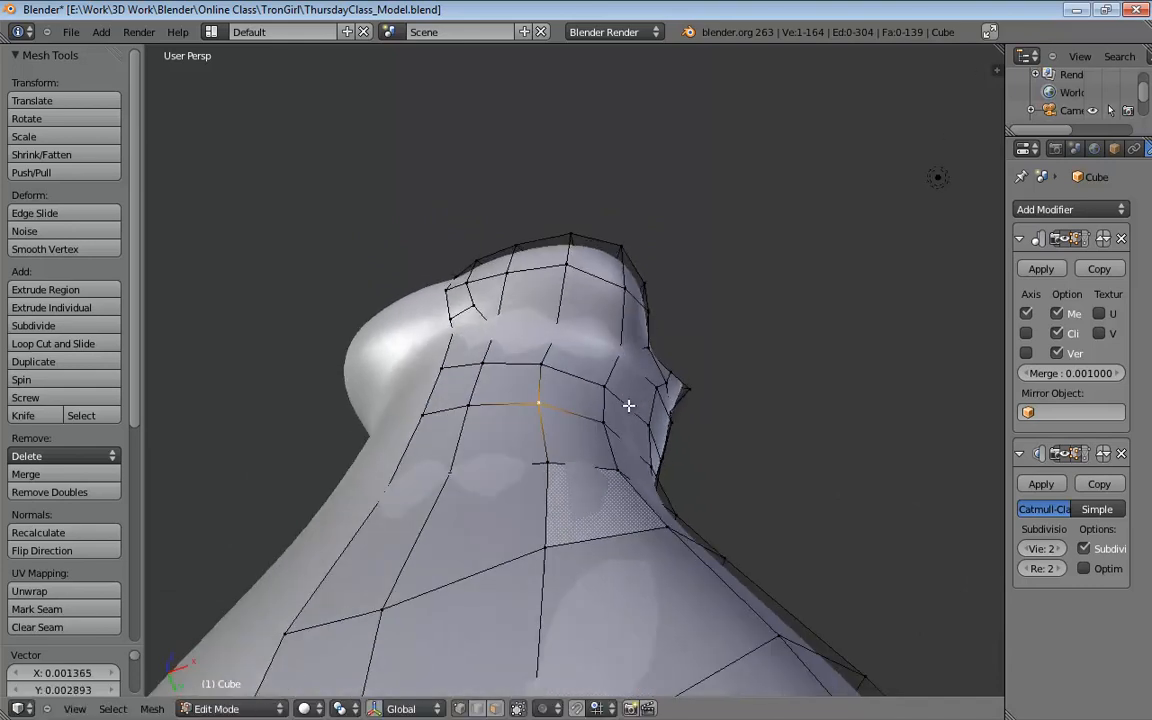
pyautogui.press('g')
pyautogui.click(535, 461)
# Reposition the inner and outer vertices across the bust and the vertex beside the front armhole rim
pyautogui.moveTo(638, 449); pyautogui.dragTo(641, 293, button='middle')
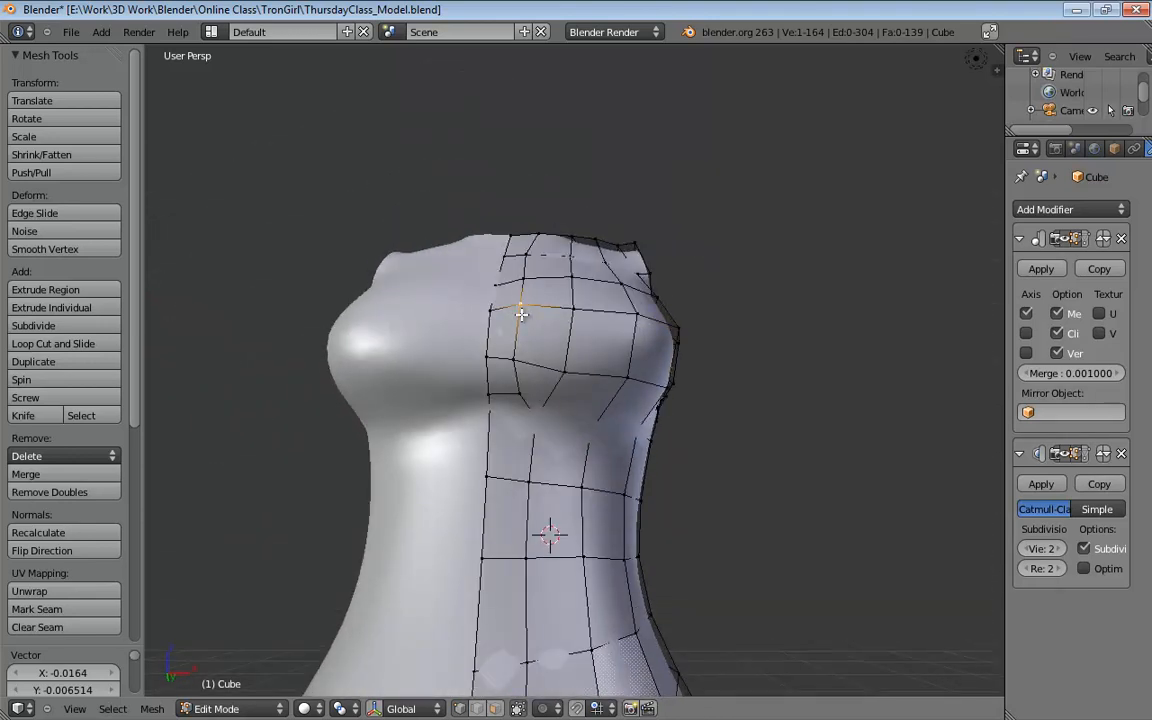
pyautogui.moveTo(521, 314); pyautogui.dragTo(648, 310, button='middle')
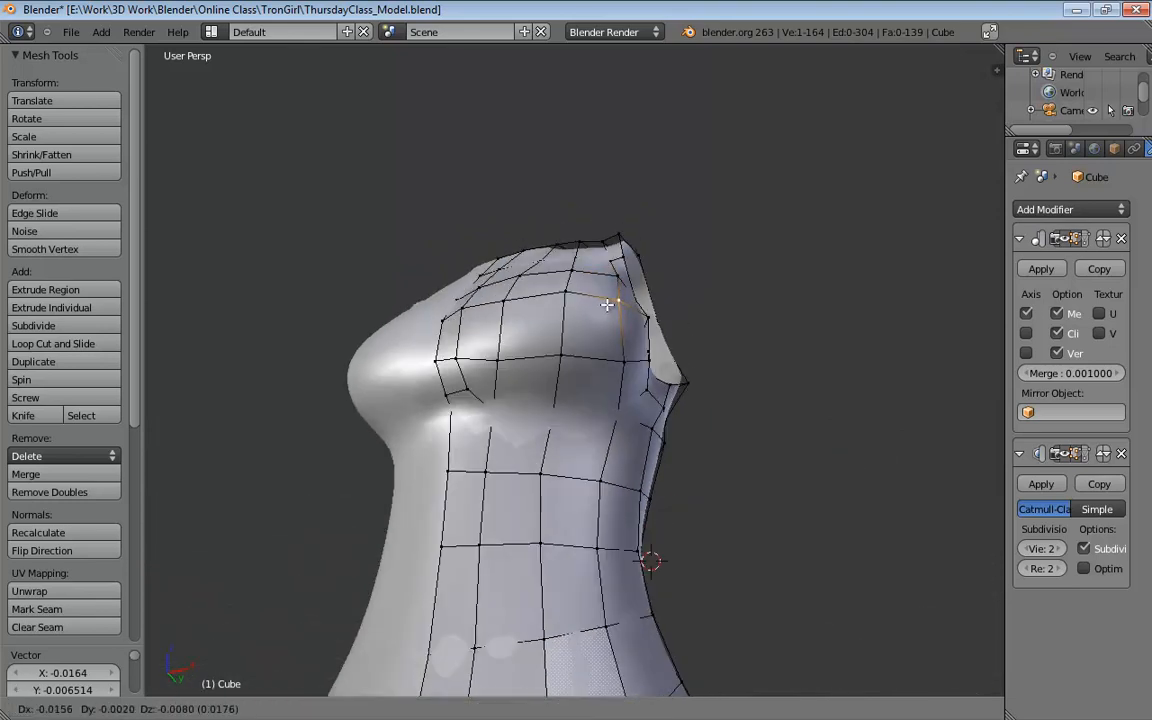
pyautogui.rightClick(614, 355)
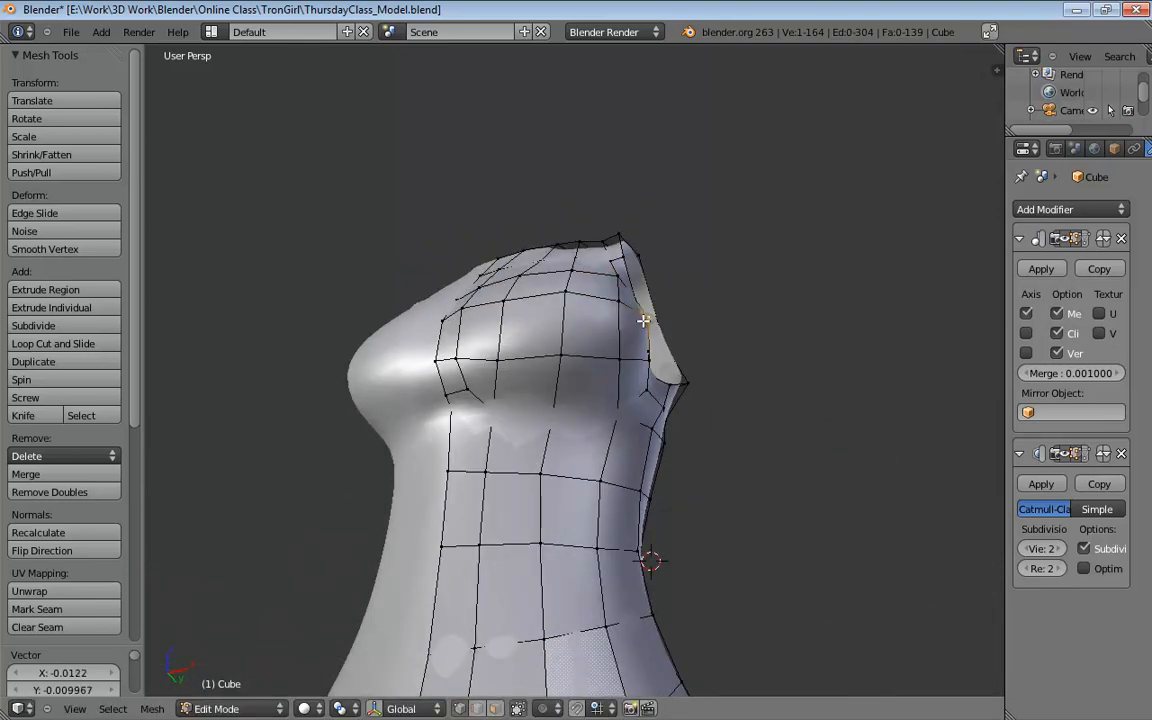
pyautogui.press('g')
pyautogui.click(643, 322)
# Move the outer vertex on the front of the bust about 0.05 units inward toward the centreline
pyautogui.moveTo(663, 368); pyautogui.dragTo(702, 388, button='middle')
pyautogui.press('g')
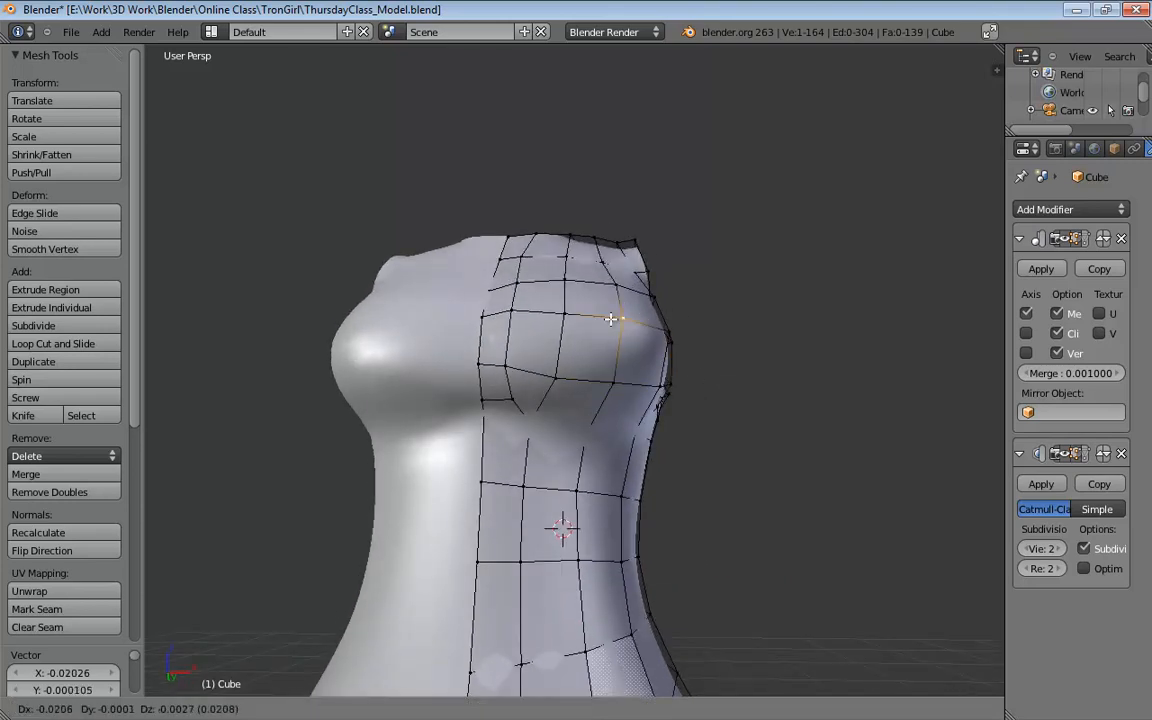
pyautogui.click(604, 318)
pyautogui.moveTo(604, 318); pyautogui.dragTo(612, 406, button='middle')
pyautogui.scroll(-4, 627, 404)
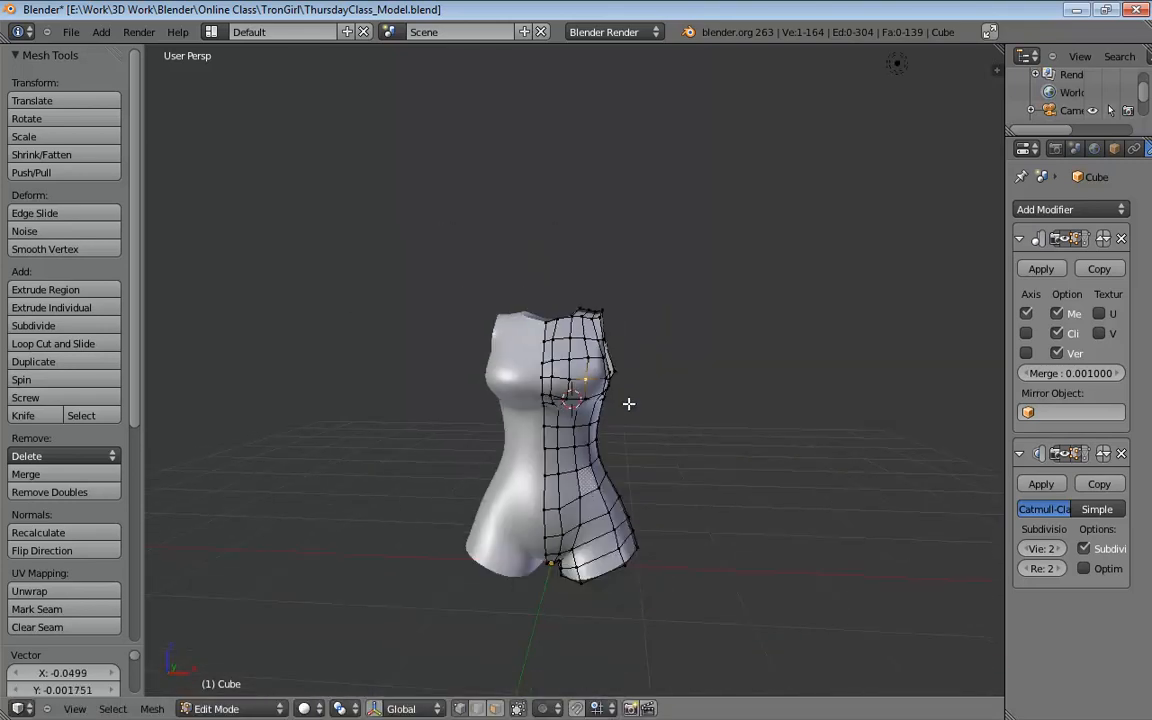
# Shift the outer column of vertices down the front of the bust about 0.03 units inward toward the centreline
pyautogui.moveTo(685, 381); pyautogui.dragTo(571, 387, button='middle')
pyautogui.press('g')
pyautogui.click(573, 355)
pyautogui.scroll(2, 598, 369)
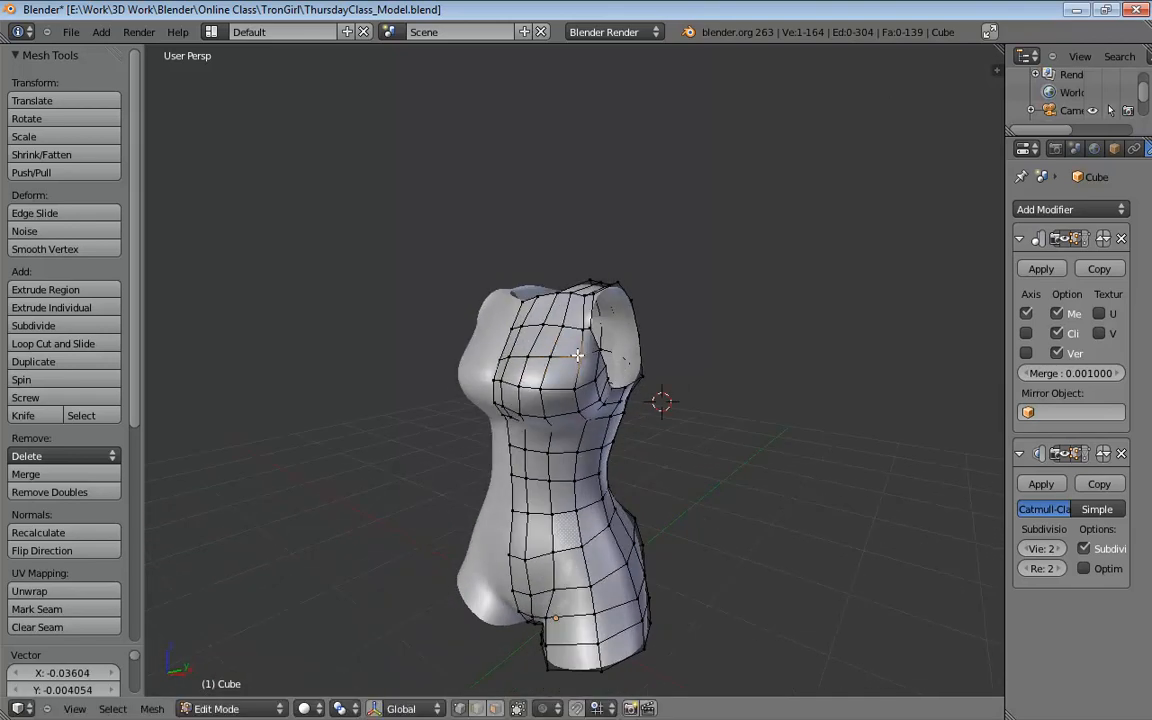
pyautogui.press('g')
pyautogui.click(565, 355)
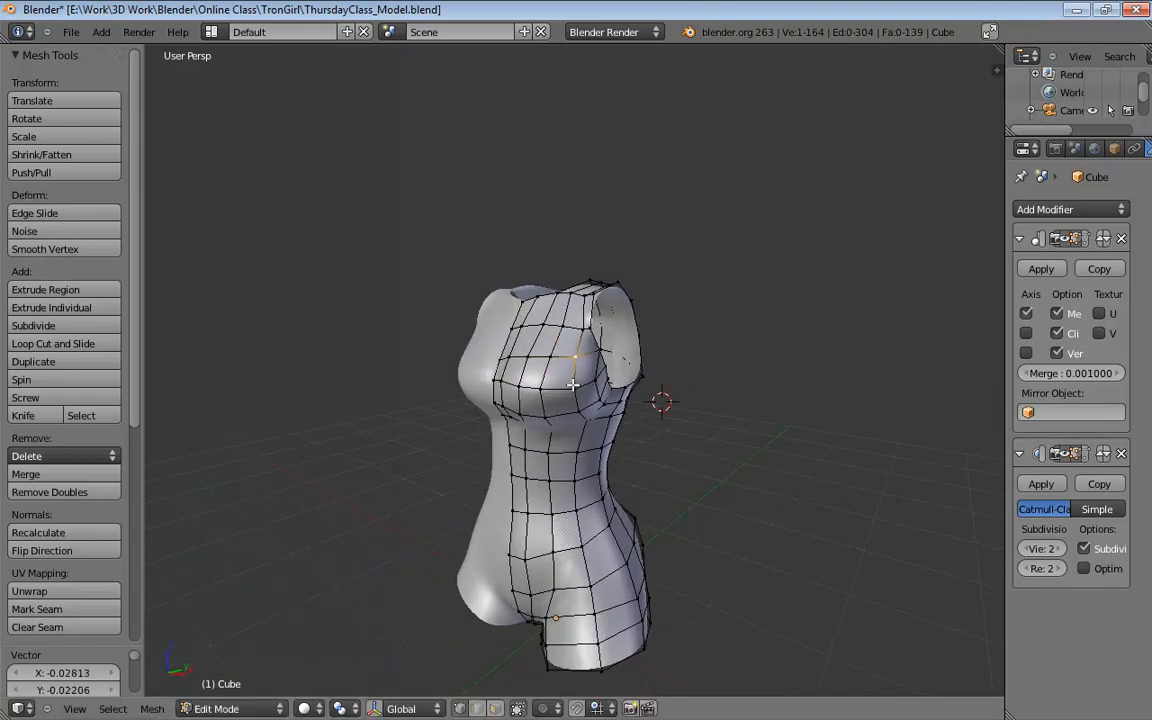
pyautogui.press('g')
pyautogui.click(566, 392)
pyautogui.press('g')
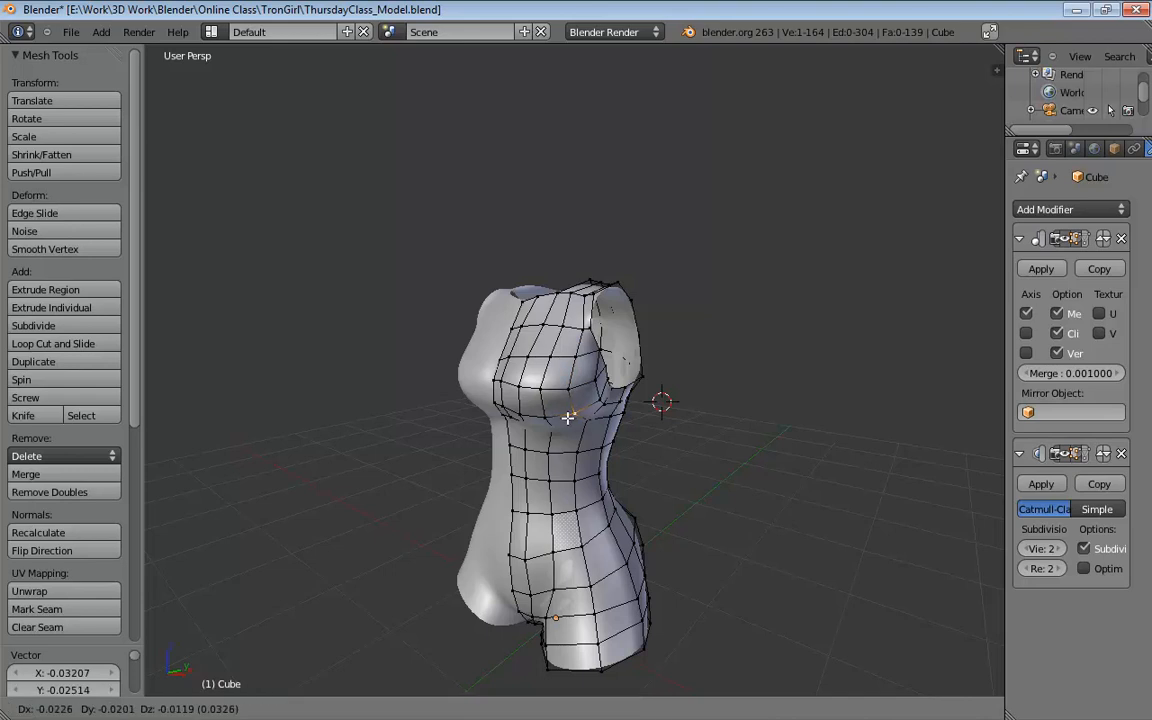
pyautogui.click(567, 418)
# Reposition the vertex at the lower outer edge of the bust about 0.01 units outward and forward
pyautogui.moveTo(567, 418); pyautogui.dragTo(649, 477, button='middle')
pyautogui.press('g')
pyautogui.click(627, 315)
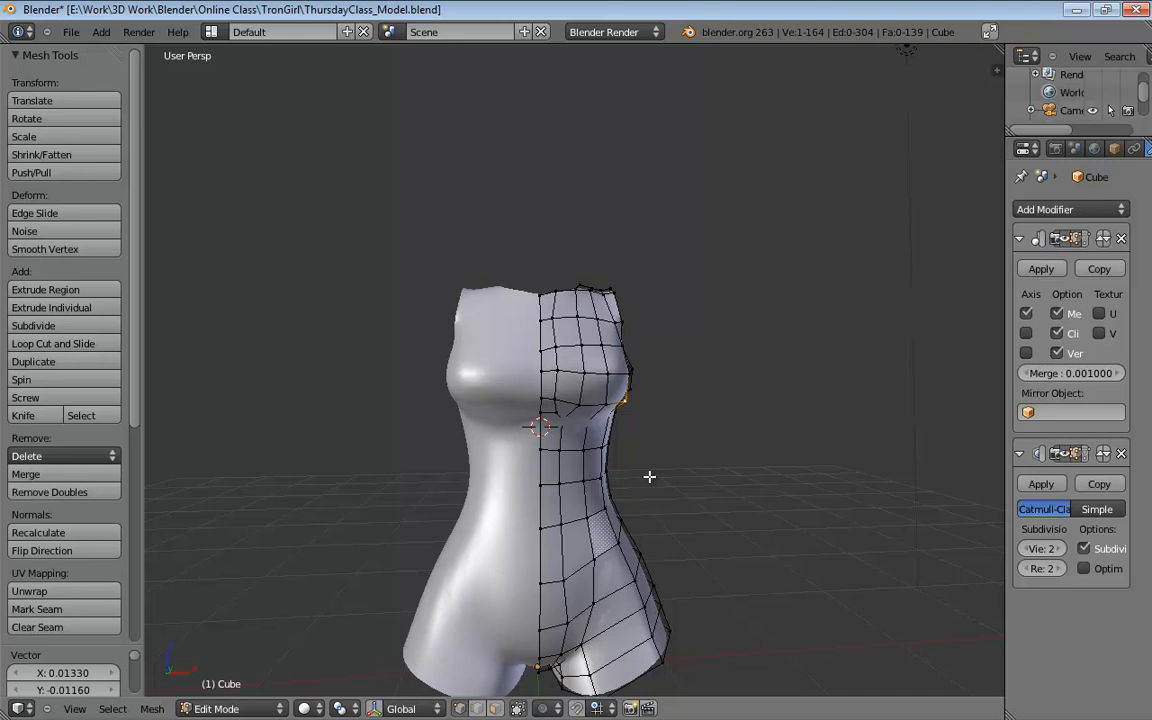
# Move the middle column of vertices on the back closer to the spine and pull its upper vertex slightly rearward to even the flow
pyautogui.moveTo(649, 477); pyautogui.dragTo(543, 376, button='middle')
pyautogui.rightClick(579, 371)
pyautogui.press('g')
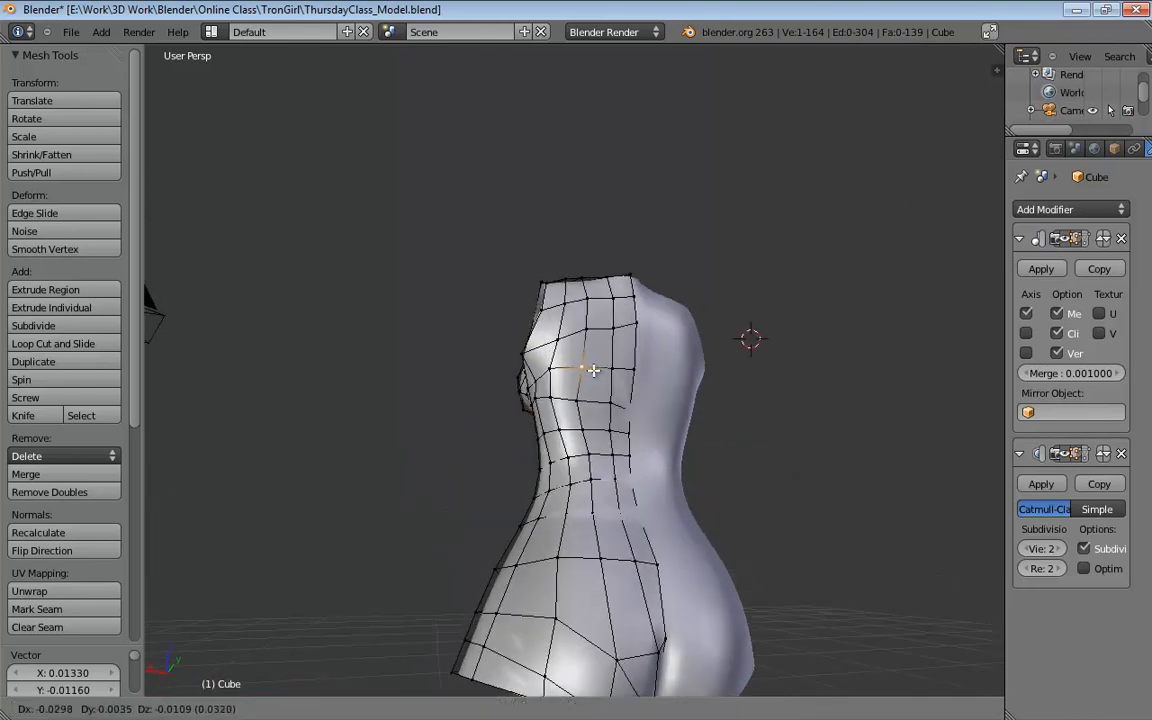
pyautogui.click(588, 371)
pyautogui.rightClick(580, 401)
pyautogui.press('g')
pyautogui.click(591, 402)
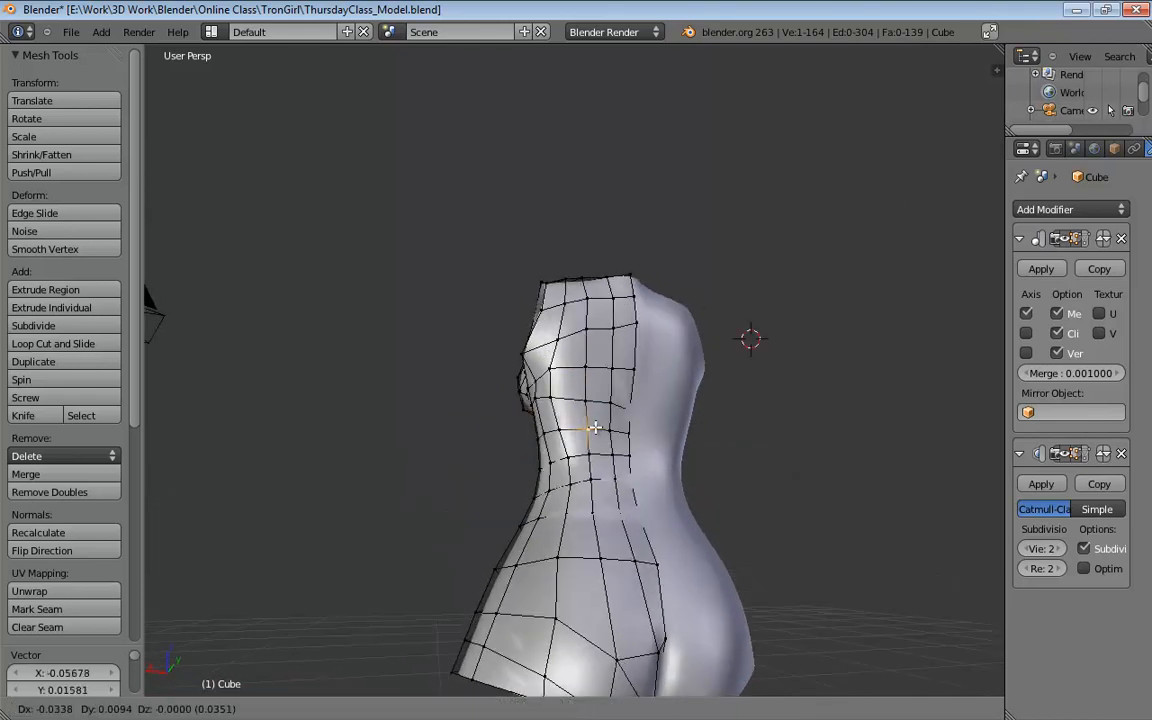
pyautogui.moveTo(592, 424); pyautogui.dragTo(620, 428, button='middle')
pyautogui.press('g')
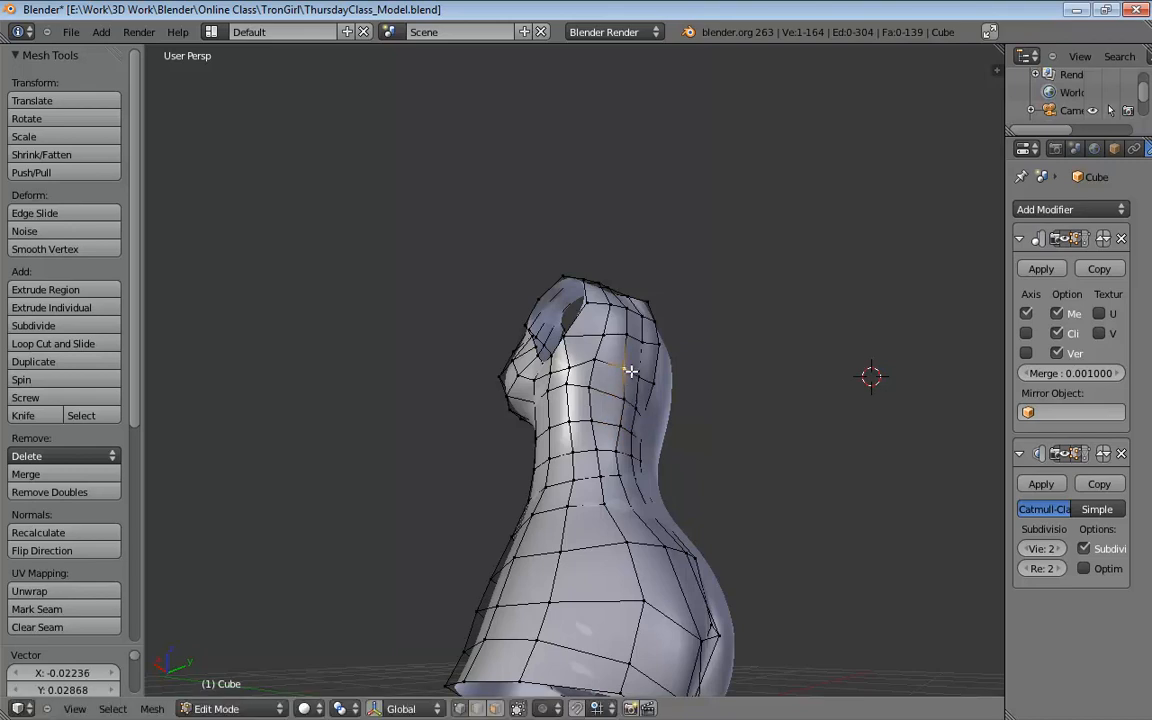
pyautogui.moveTo(684, 357)
pyautogui.mouseDown(button='middle')
pyautogui.moveTo(599, 417)
pyautogui.moveTo(545, 380)
pyautogui.moveTo(627, 404)
pyautogui.moveTo(697, 458)
pyautogui.moveTo(690, 352)
pyautogui.mouseUp(button='middle')
# Nudge the three vertices beside the spine at the lower back about 0.01 units outward, away from the centreline
pyautogui.moveTo(862, 485); pyautogui.dragTo(735, 427, button='middle')
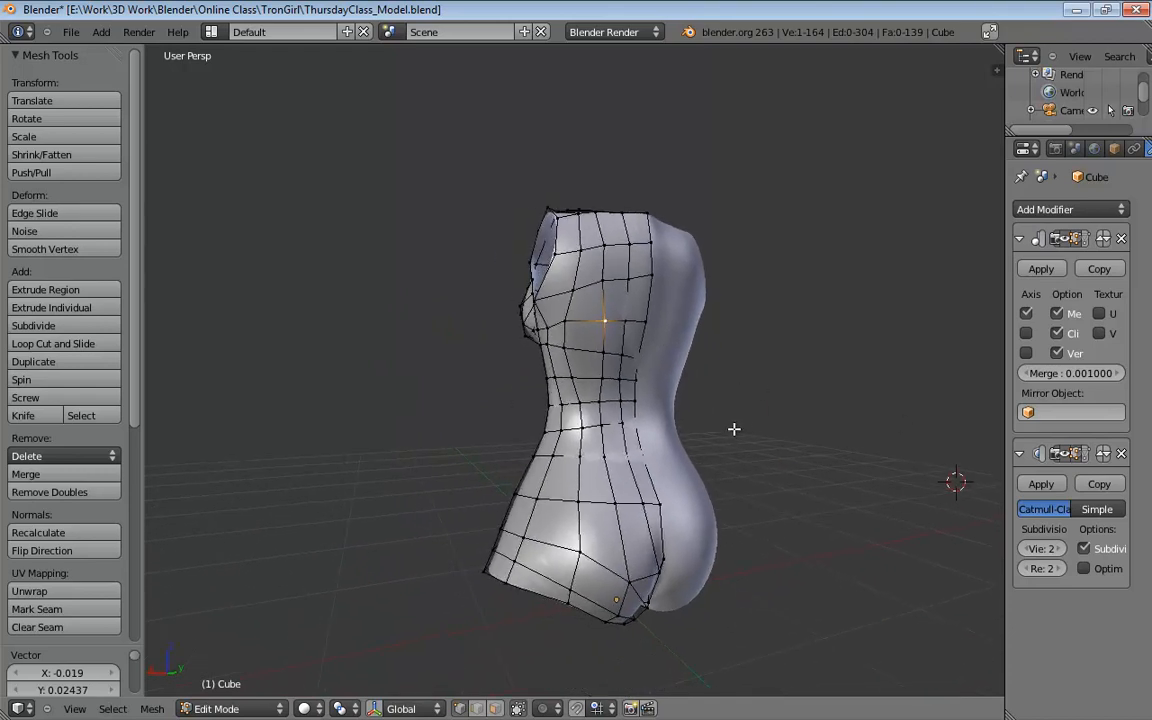
pyautogui.scroll(4, 720, 419)
pyautogui.rightClick(710, 391)
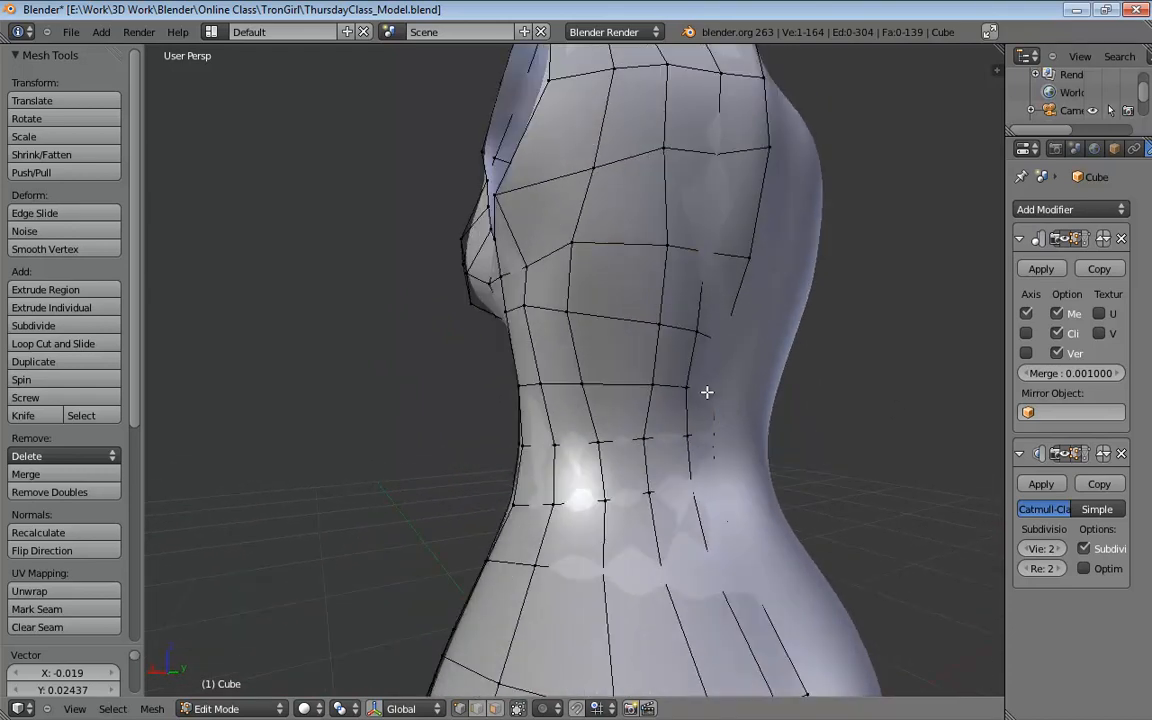
pyautogui.press('g')
pyautogui.click(697, 393)
pyautogui.rightClick(711, 434)
pyautogui.press('g')
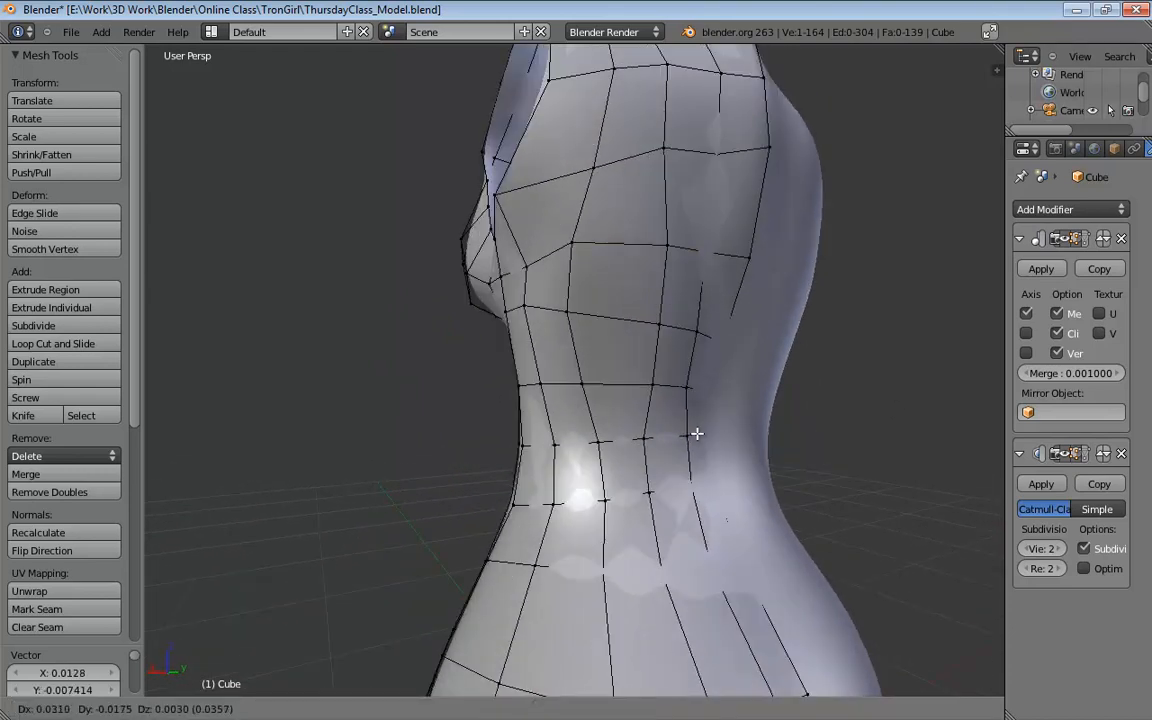
pyautogui.click(698, 435)
pyautogui.rightClick(718, 486)
pyautogui.press('g')
pyautogui.click(704, 482)
pyautogui.scroll(-3, 704, 482)
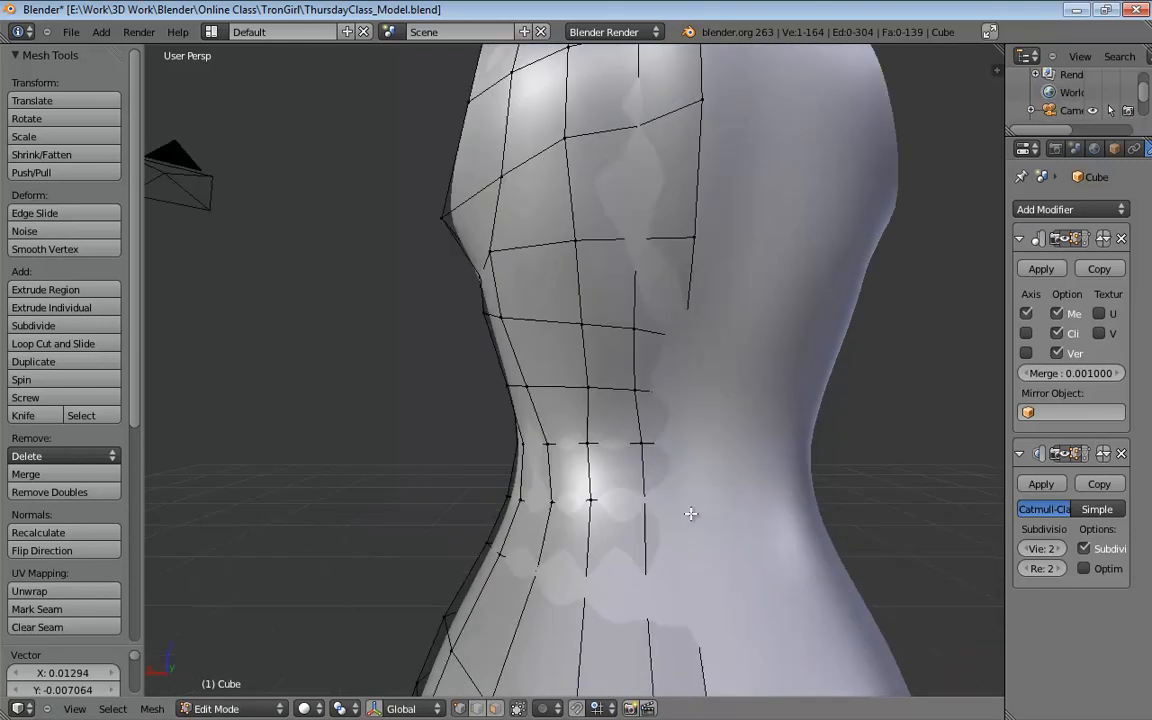
# Select the four vertices of the face beside the spine at the waist and move them about 0.03 units inward and 0.04 rearward
pyautogui.moveTo(704, 482); pyautogui.dragTo(712, 380, button='middle')
pyautogui.rightClick(607, 418)
pyautogui.keyDown('shift'); pyautogui.rightClick(583, 424); pyautogui.keyUp('shift')
pyautogui.keyDown('shift'); pyautogui.rightClick(608, 447); pyautogui.keyUp('shift')
pyautogui.keyDown('shift'); pyautogui.rightClick(584, 446); pyautogui.keyUp('shift')
pyautogui.press('g')
pyautogui.click(763, 413)
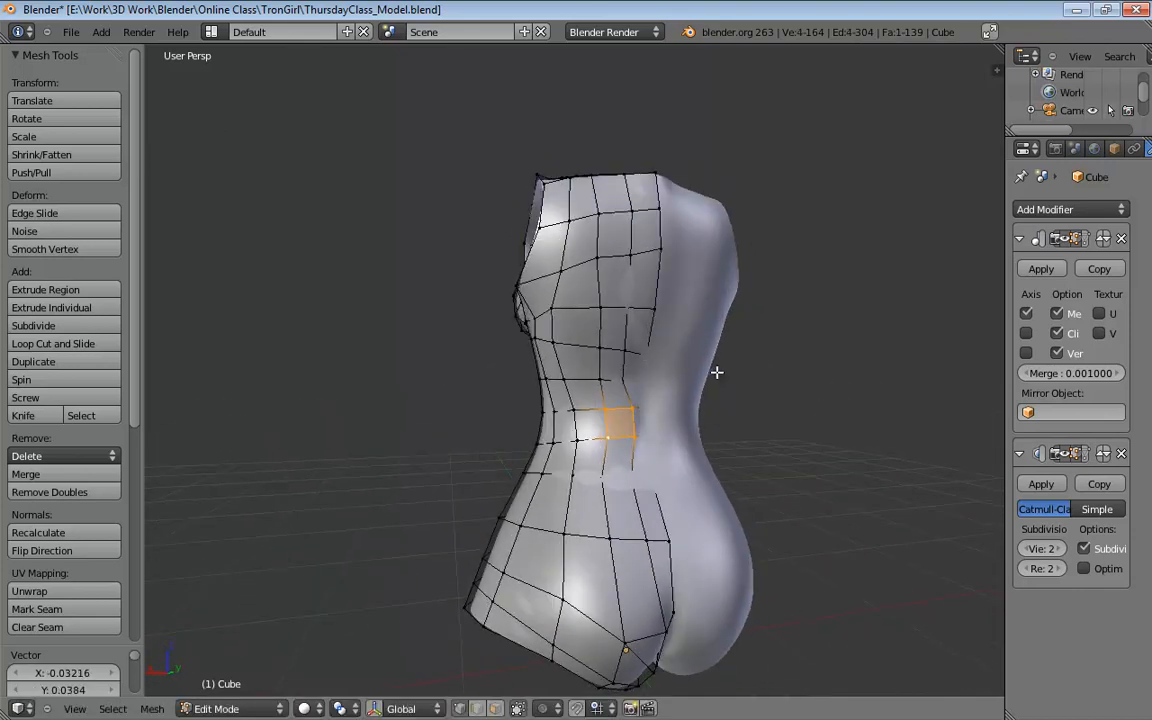
# In right wireframe view, push the lower-back face about 0.02 units forward with smooth proportional editing at size 0.83
pyautogui.press('KP_3')
pyautogui.press('z')
pyautogui.scroll(4, 717, 373)
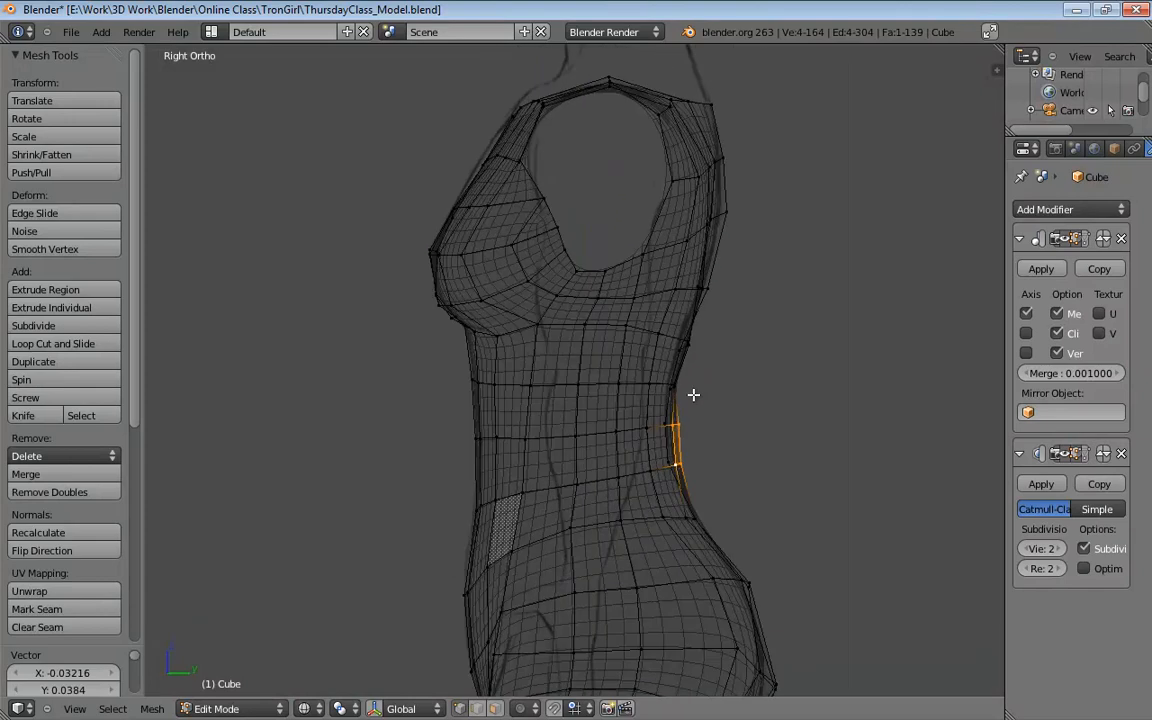
pyautogui.keyDown('shift'); pyautogui.moveTo(702, 369); pyautogui.dragTo(689, 358, button='middle'); pyautogui.keyUp('shift')
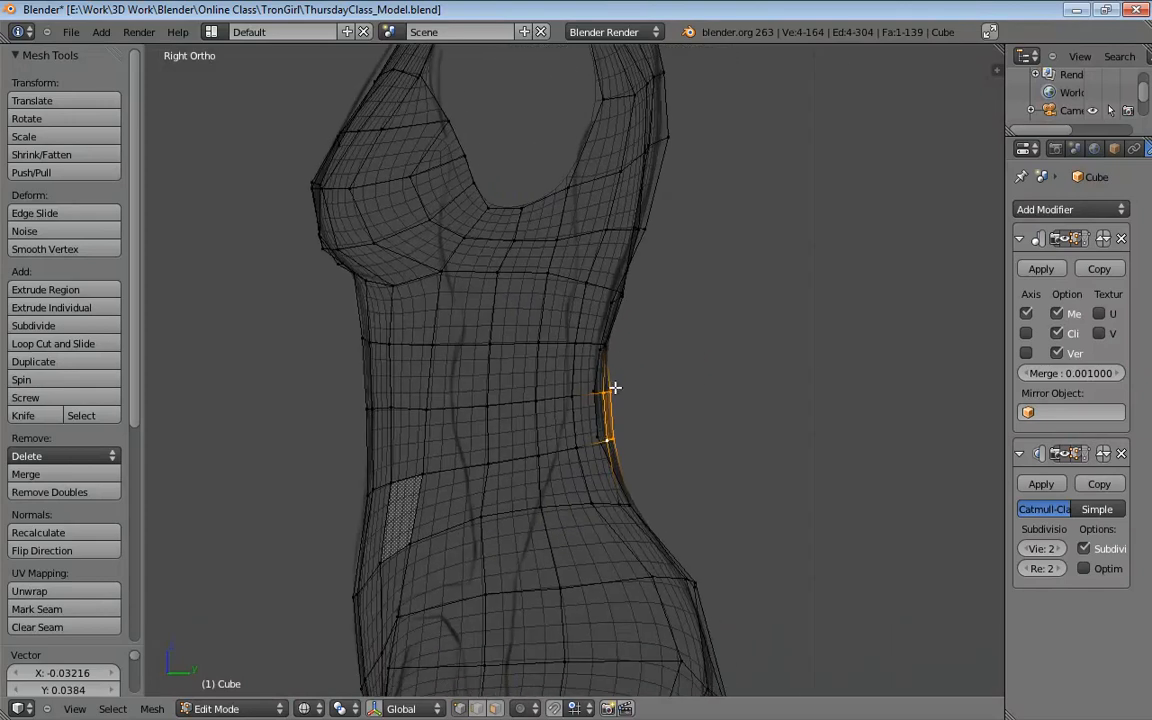
pyautogui.scroll(1, 615, 388)
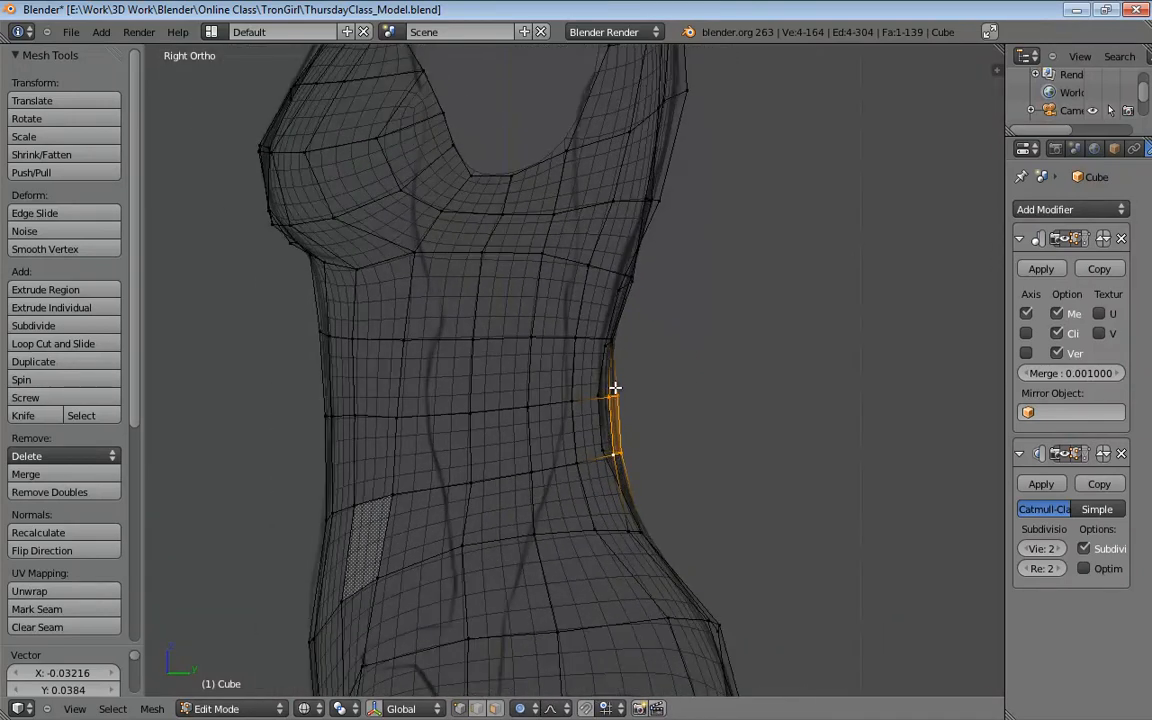
pyautogui.press('g')
pyautogui.scroll(-3, 614, 387)
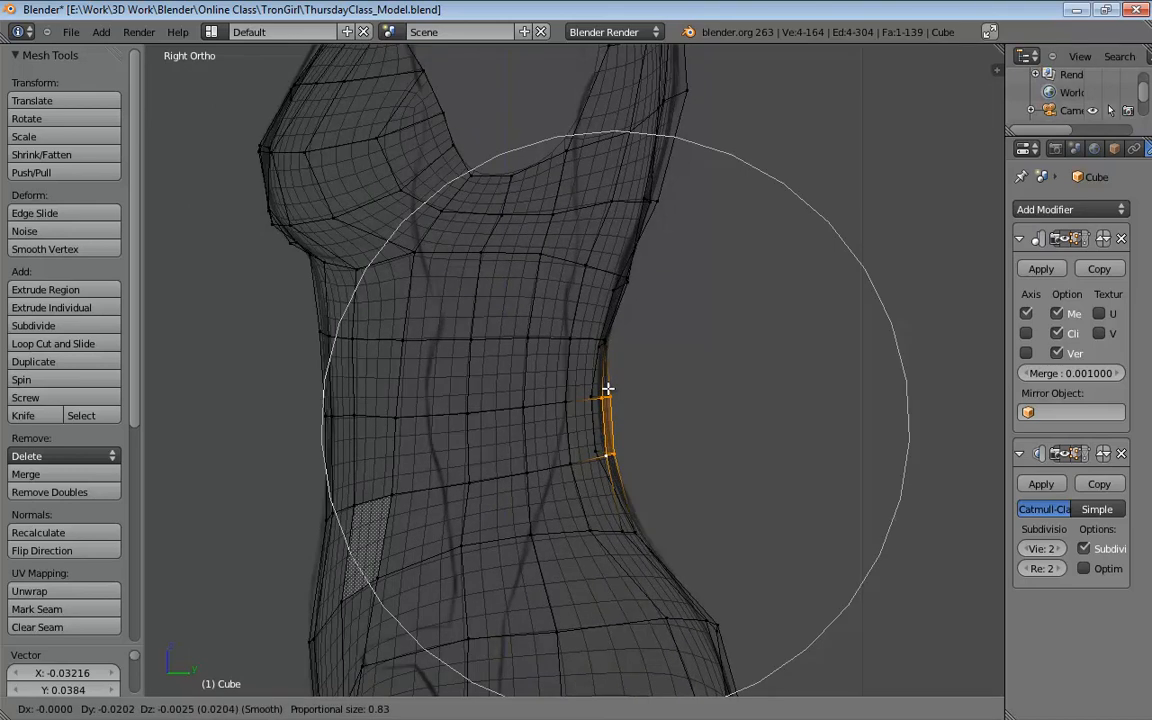
pyautogui.click(607, 391)
pyautogui.scroll(-5, 738, 452)
pyautogui.keyDown('shift'); pyautogui.moveTo(738, 452); pyautogui.dragTo(738, 419, button='middle'); pyautogui.keyUp('shift')
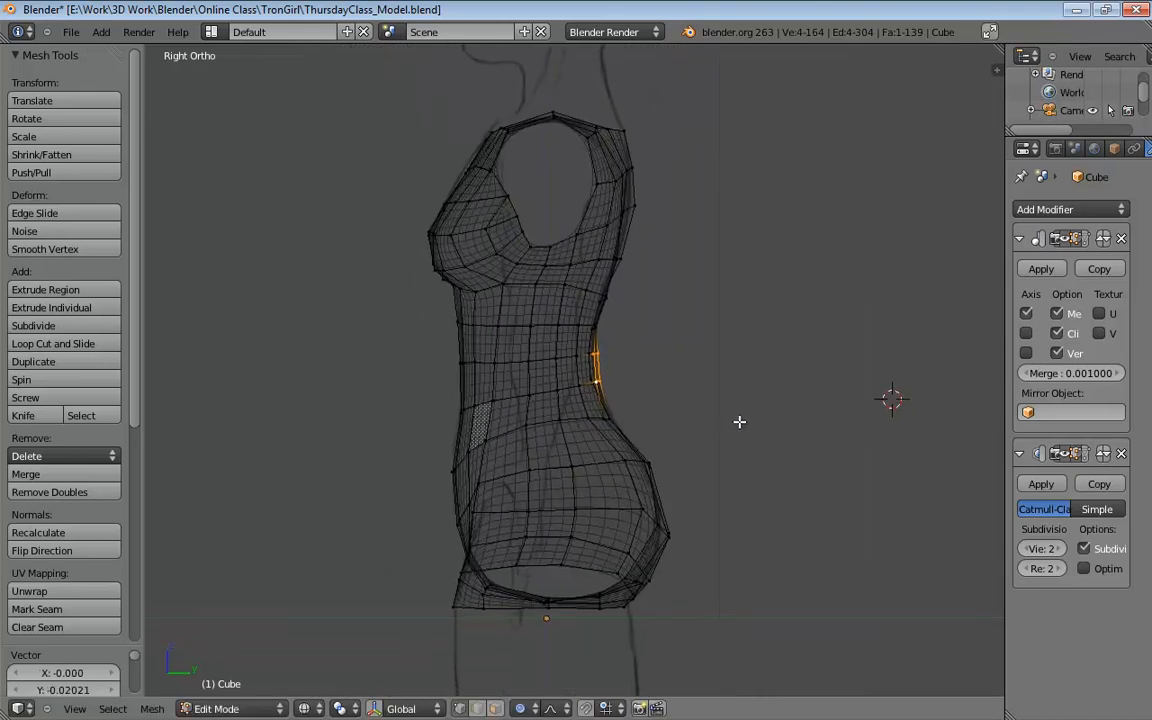
pyautogui.keyDown('shift'); pyautogui.moveTo(700, 325); pyautogui.dragTo(695, 384, button='middle'); pyautogui.keyUp('shift')
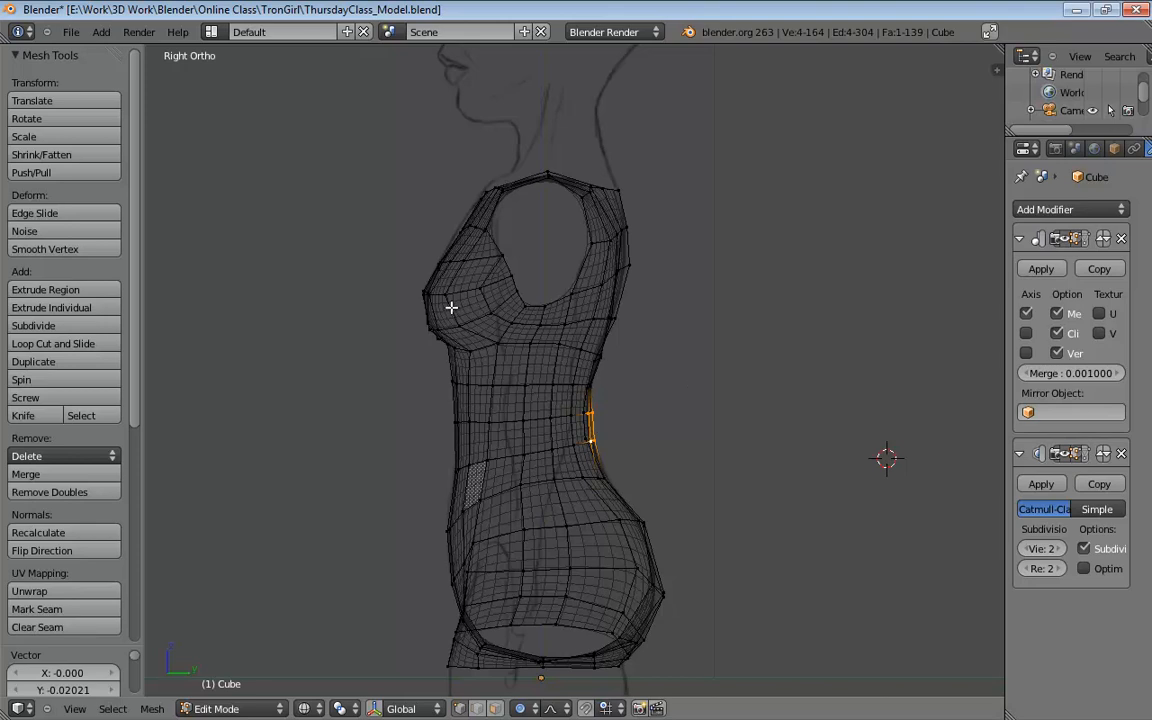
# Turn off proportional editing, shift the lower-back face about 0.04 units away from the spine, and return to solid shading
pyautogui.moveTo(452, 309); pyautogui.dragTo(610, 438, button='middle')
pyautogui.press('g')
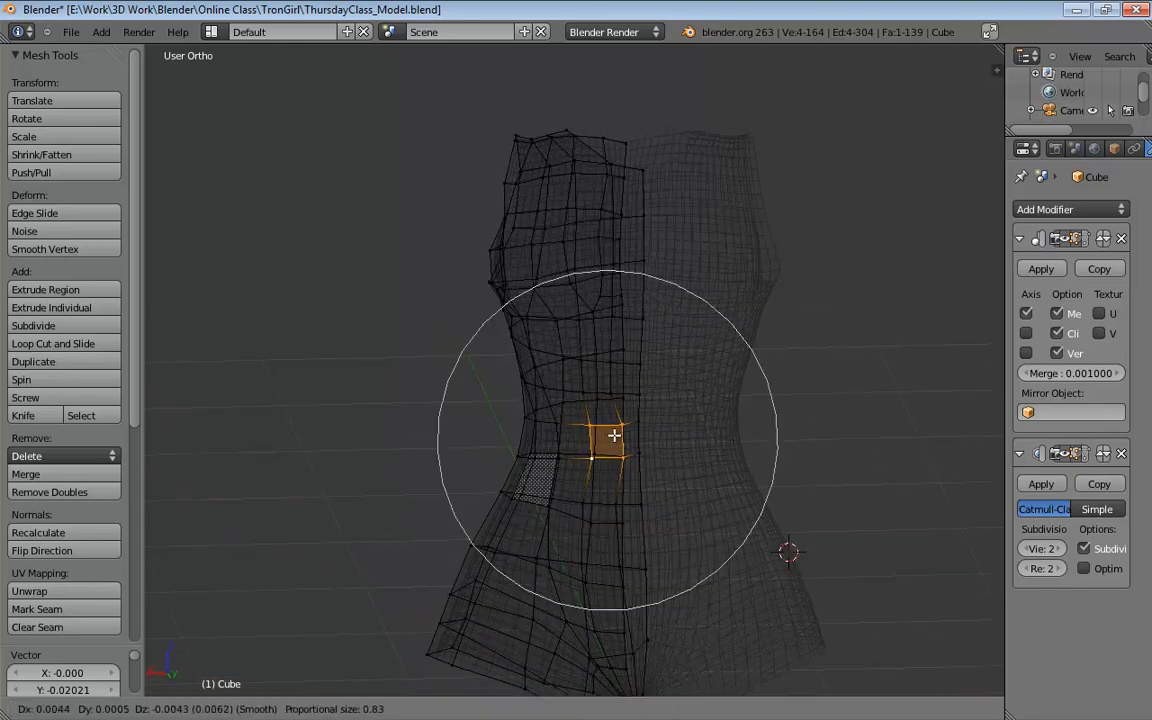
pyautogui.click(614, 436)
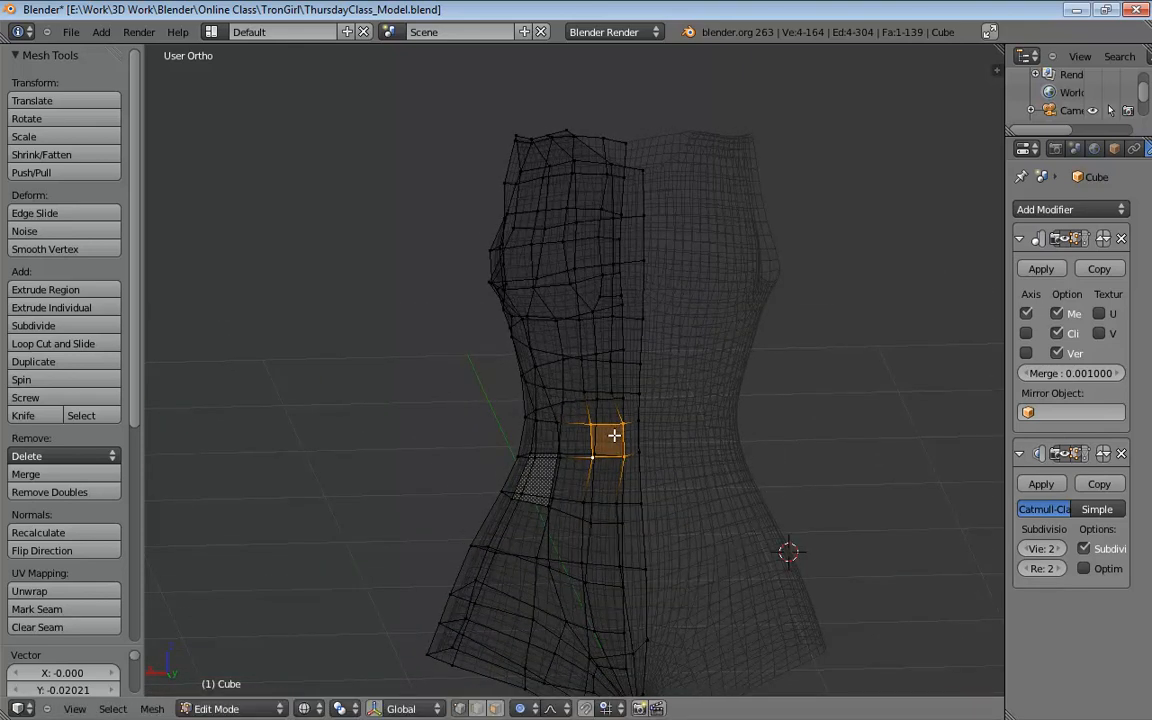
pyautogui.press('o')
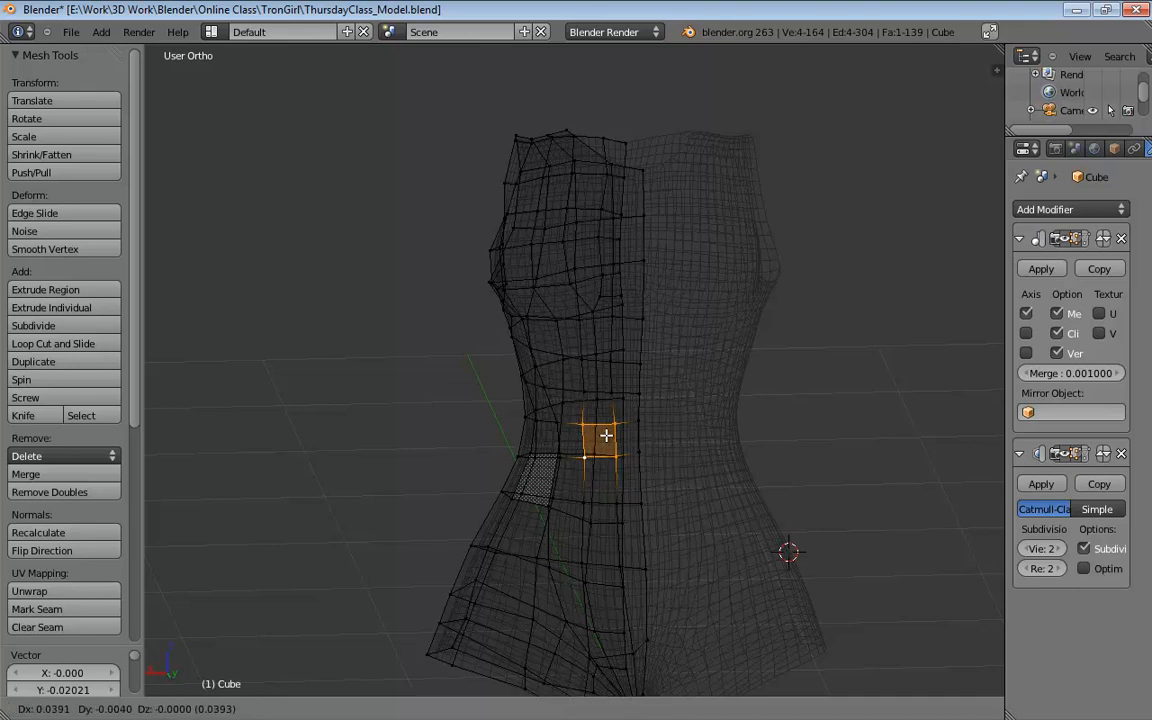
pyautogui.moveTo(607, 437)
pyautogui.mouseDown(button='middle')
pyautogui.moveTo(699, 404)
pyautogui.moveTo(790, 395)
pyautogui.moveTo(800, 406)
pyautogui.moveTo(699, 424)
pyautogui.moveTo(725, 424)
pyautogui.moveTo(748, 404)
pyautogui.moveTo(712, 409)
pyautogui.moveTo(784, 417)
pyautogui.moveTo(830, 404)
pyautogui.moveTo(795, 378)
pyautogui.moveTo(748, 414)
pyautogui.moveTo(606, 418)
pyautogui.moveTo(666, 396)
pyautogui.moveTo(648, 440)
pyautogui.moveTo(628, 440)
pyautogui.mouseUp(button='middle')
pyautogui.press('z')
# Move the vertex on the side of the torso above the hip about 0.02 units toward the back
pyautogui.scroll(-2, 740, 405)
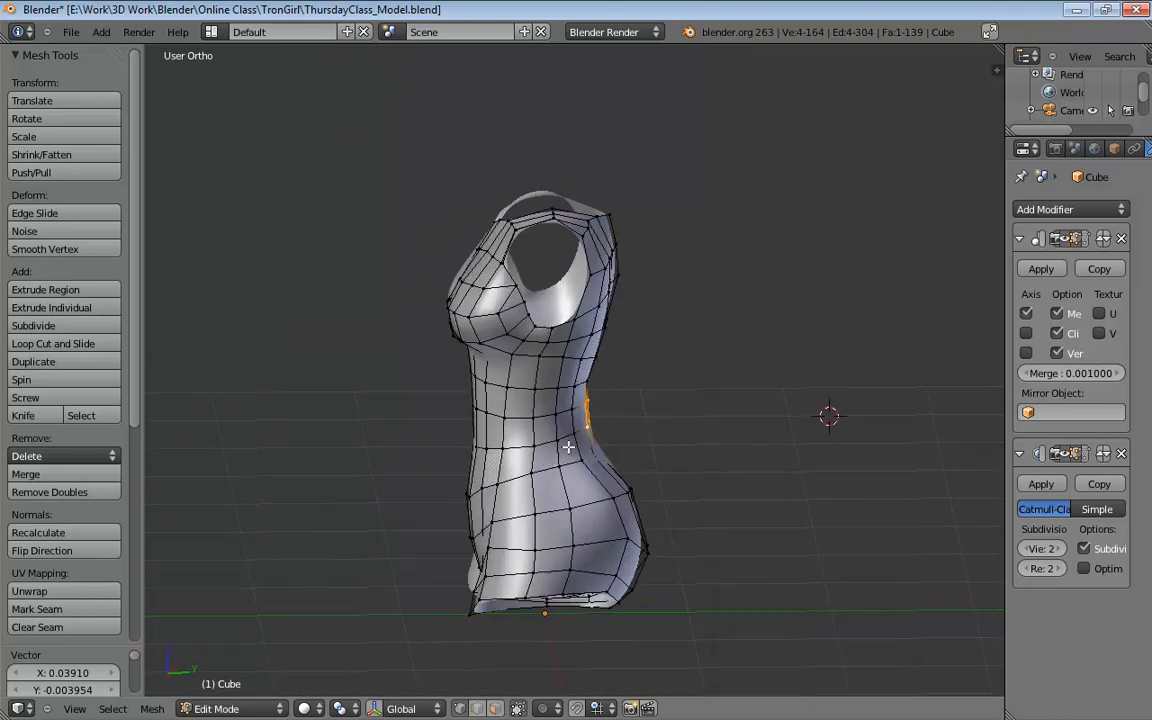
pyautogui.rightClick(537, 472)
pyautogui.press('g')
pyautogui.click(547, 472)
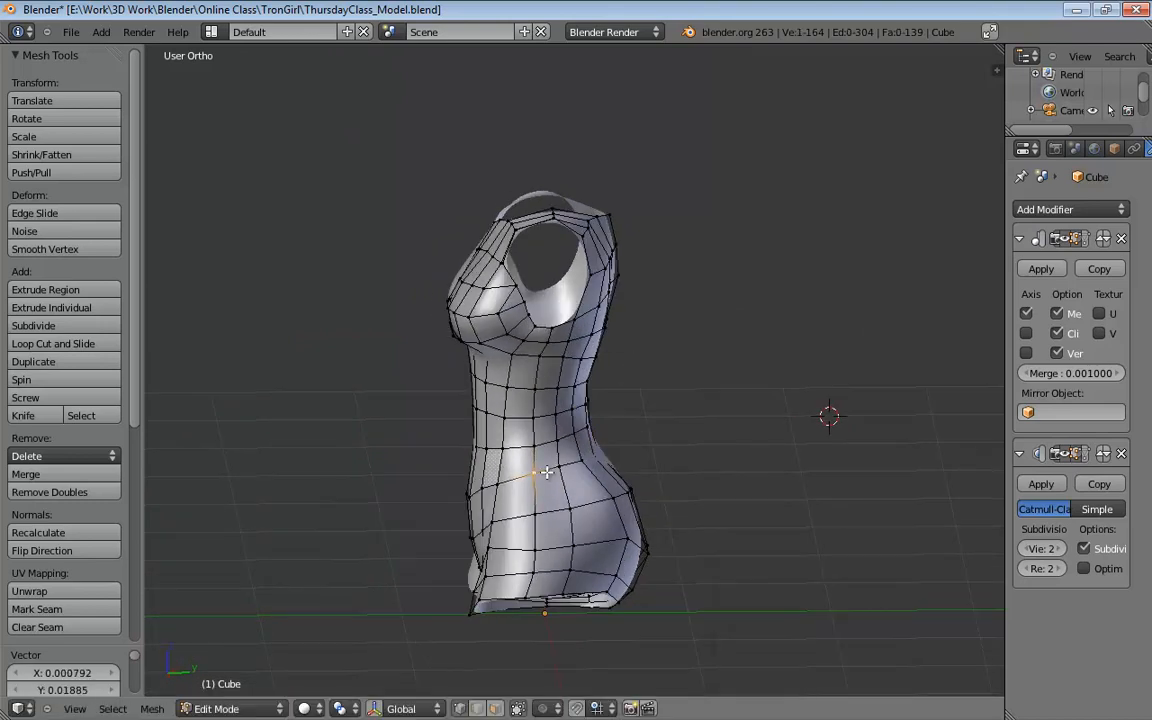
pyautogui.moveTo(560, 450); pyautogui.dragTo(650, 415, button='middle')
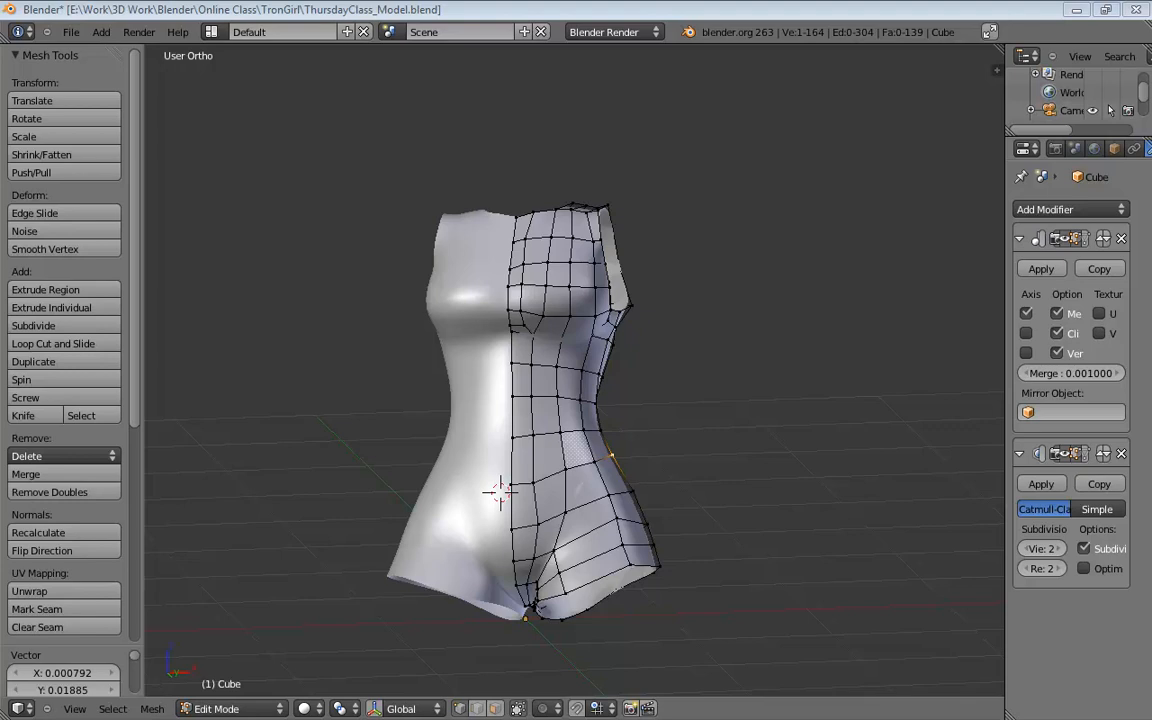
# Dismiss the presenter-change notice in GoToWebinar and confirm handing the presenter role back to the organizer
pyautogui.click(645, 378)
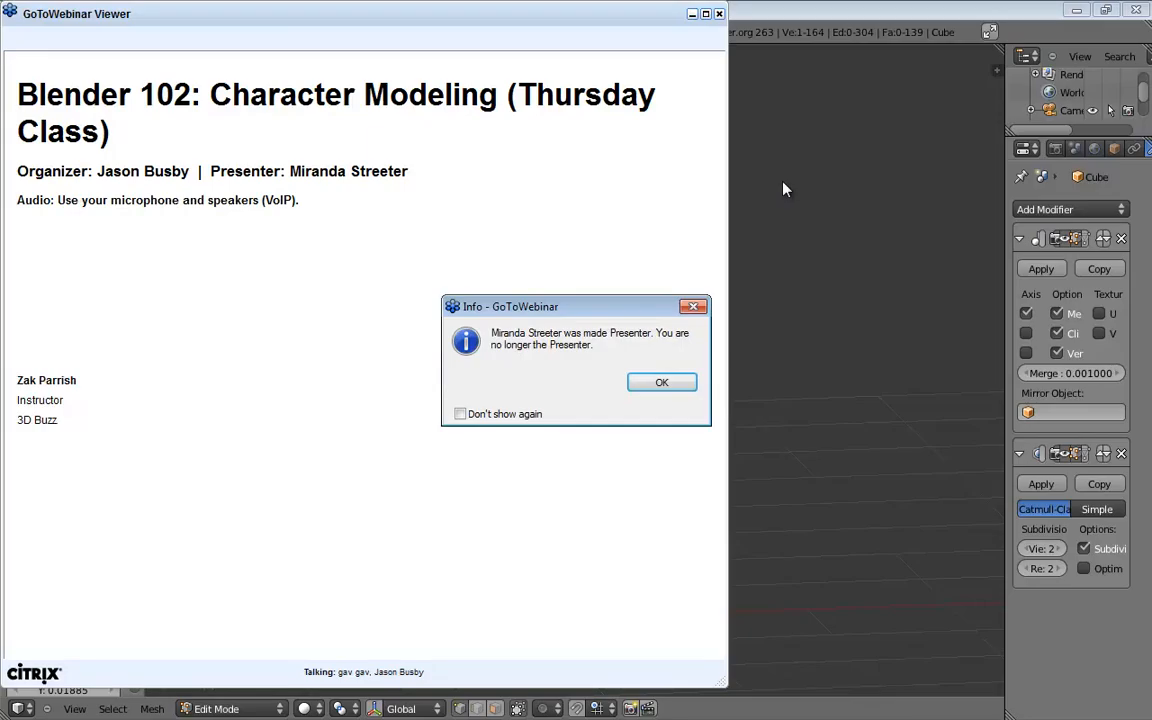
pyautogui.click(686, 383)
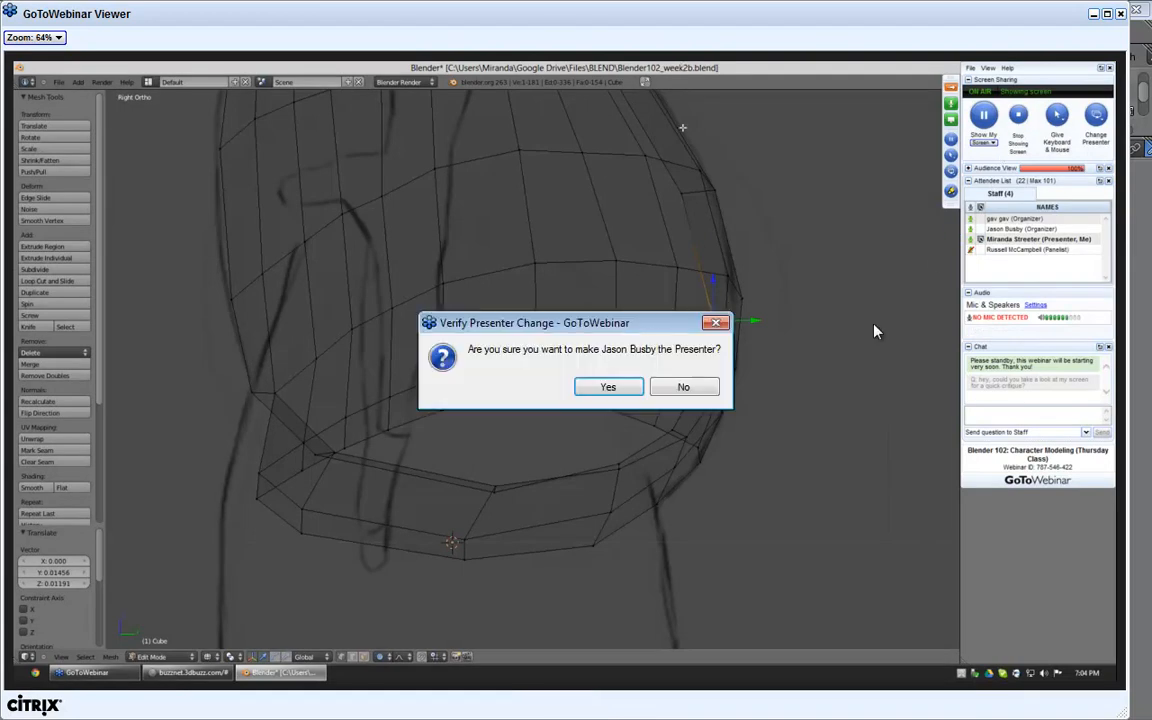
pyautogui.click(607, 386)
pyautogui.click(614, 383)
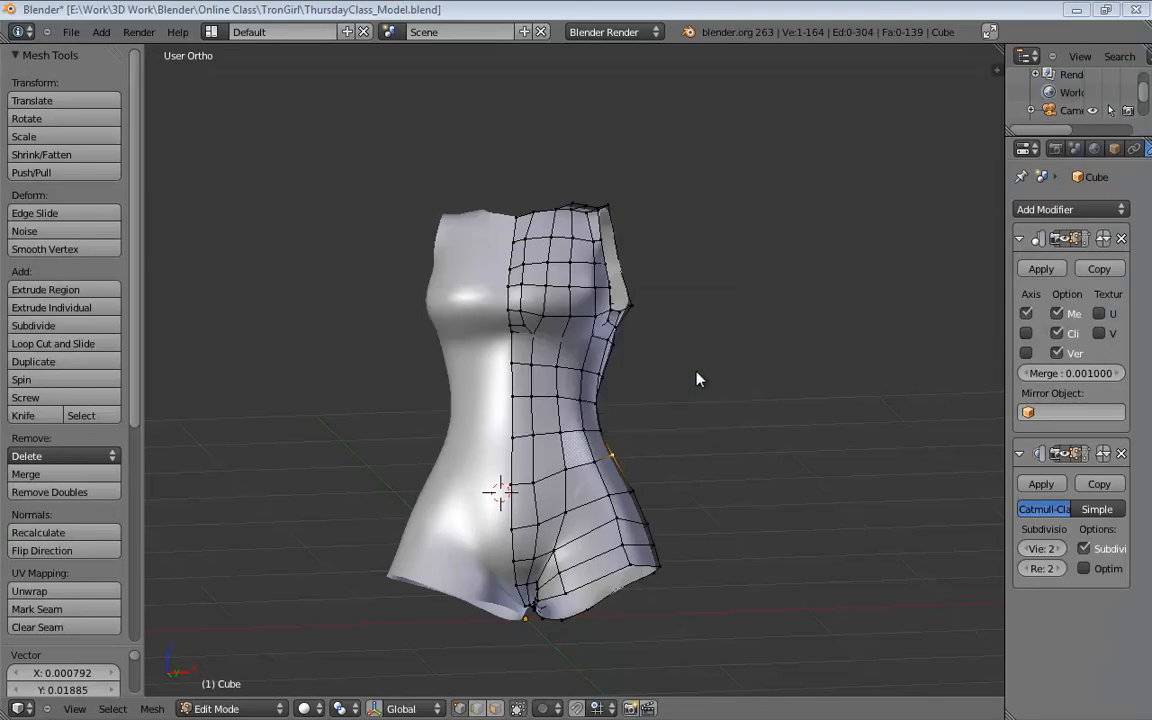
# Return to the torso in Blender, switch to perspective projection, and inspect its shape from the front, side and back
pyautogui.moveTo(697, 378)
pyautogui.mouseDown(button='middle')
pyautogui.moveTo(674, 406)
pyautogui.moveTo(676, 388)
pyautogui.mouseUp(button='middle')
pyautogui.press('KP_5')
pyautogui.moveTo(780, 347); pyautogui.dragTo(738, 357, button='middle')
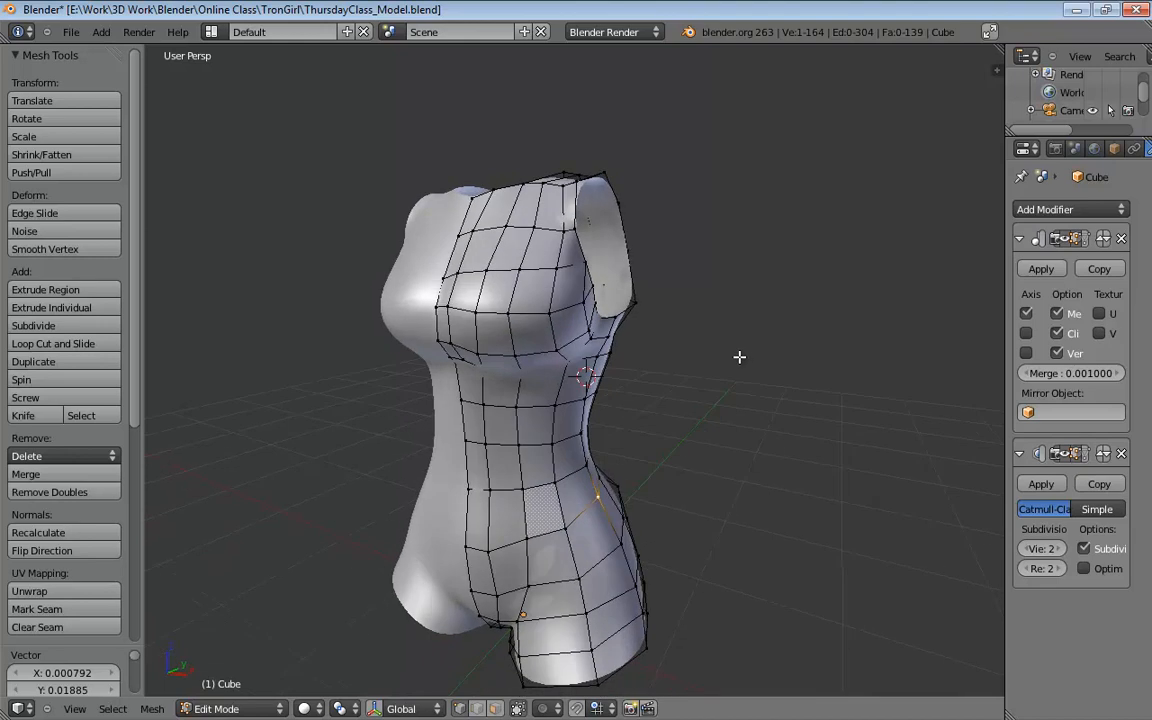
pyautogui.scroll(-2, 692, 364)
pyautogui.moveTo(661, 370); pyautogui.dragTo(726, 371, button='middle')
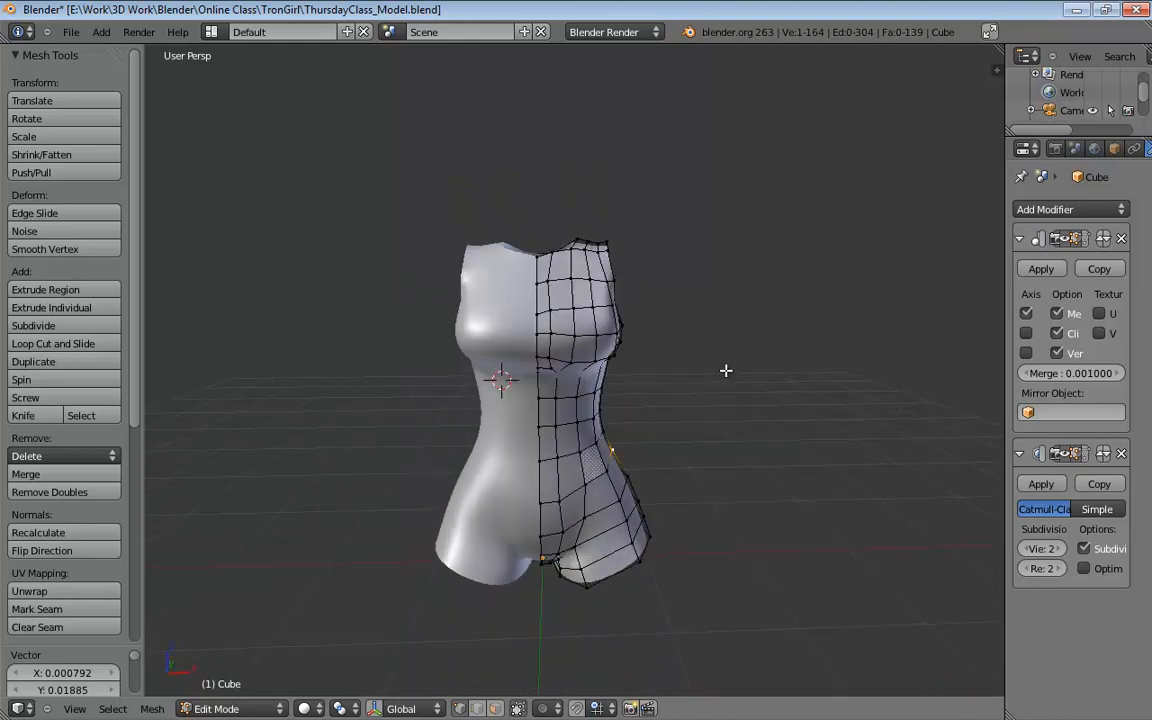
pyautogui.moveTo(722, 370); pyautogui.dragTo(589, 378, button='middle')
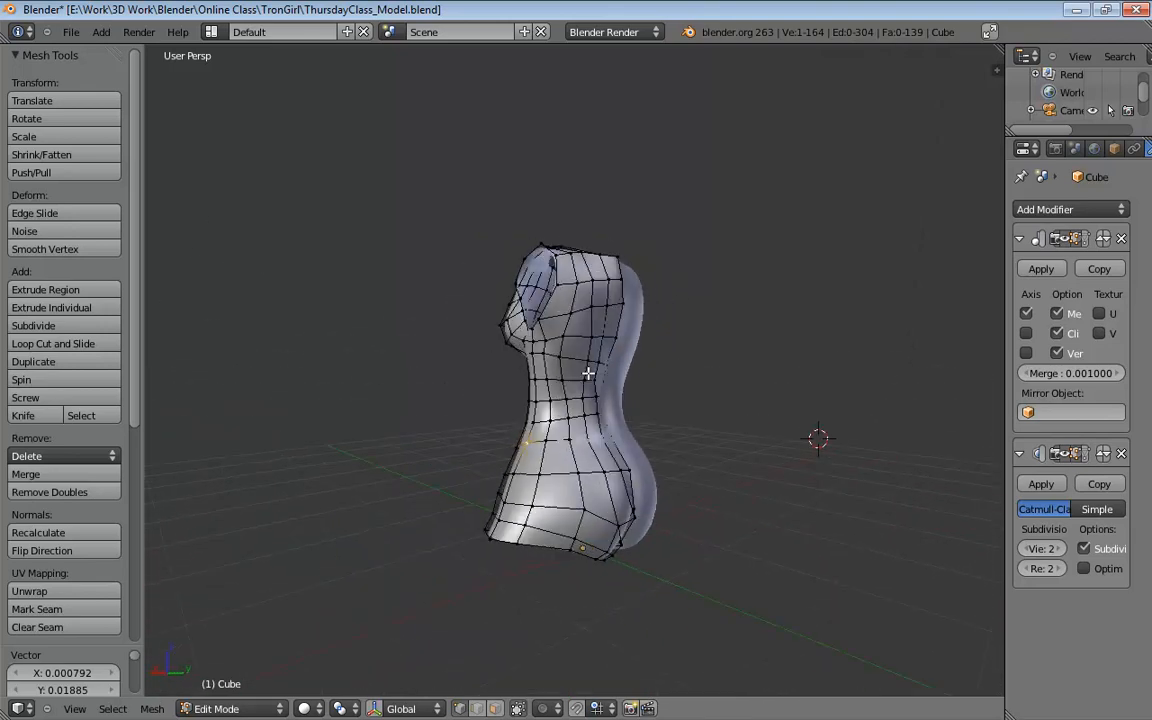